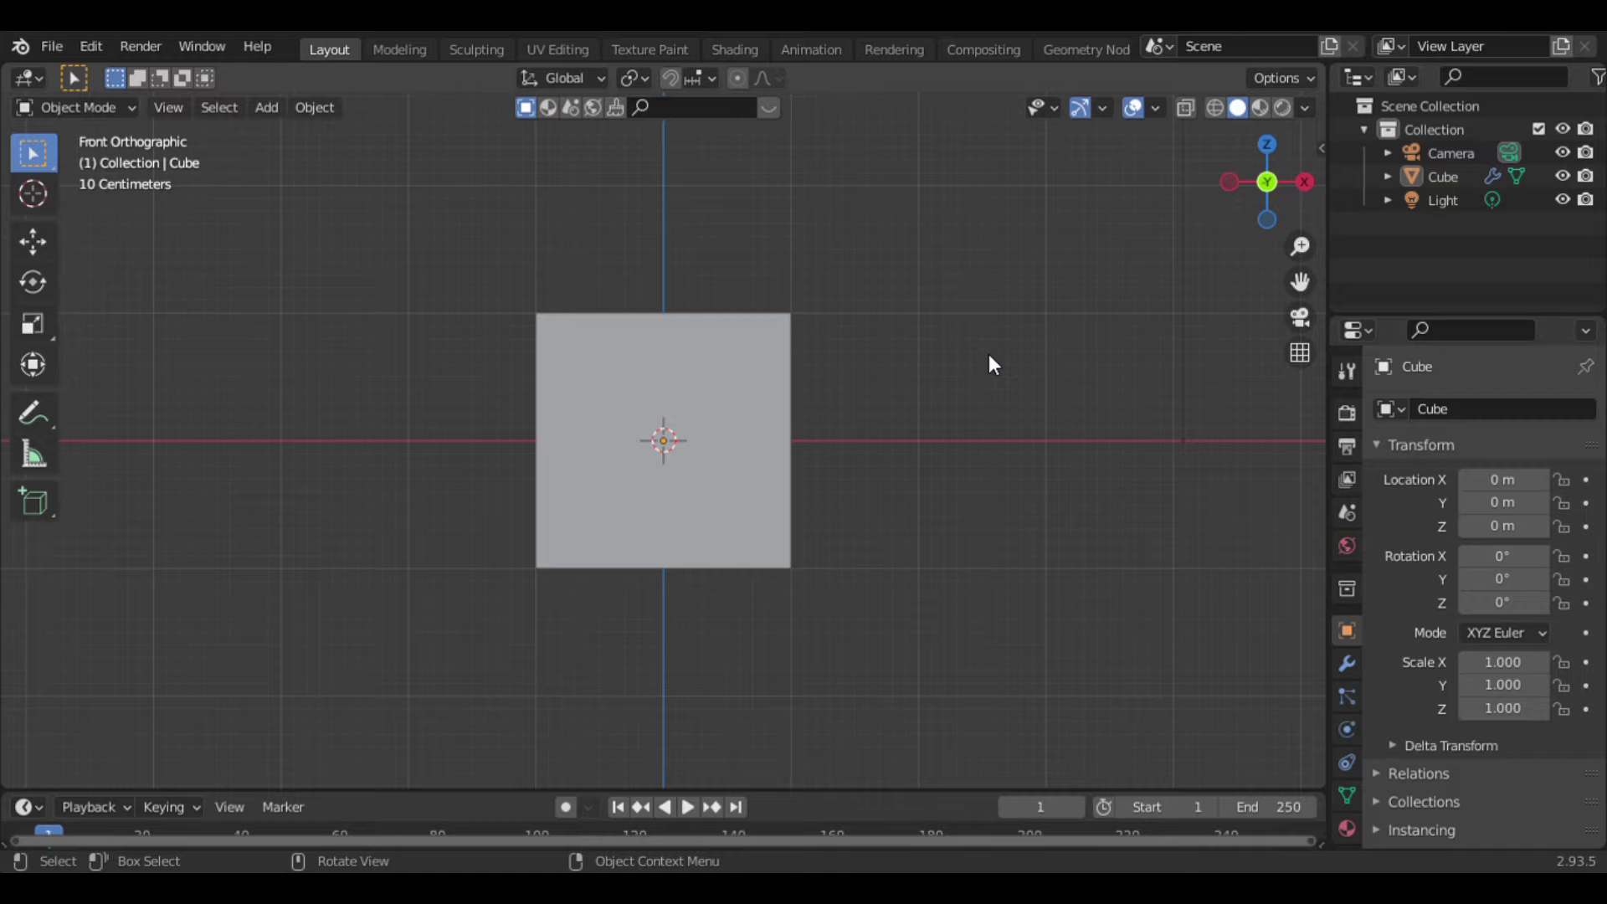
Select the default cube and shrink it to about a quarter size.
left_click(650, 377)
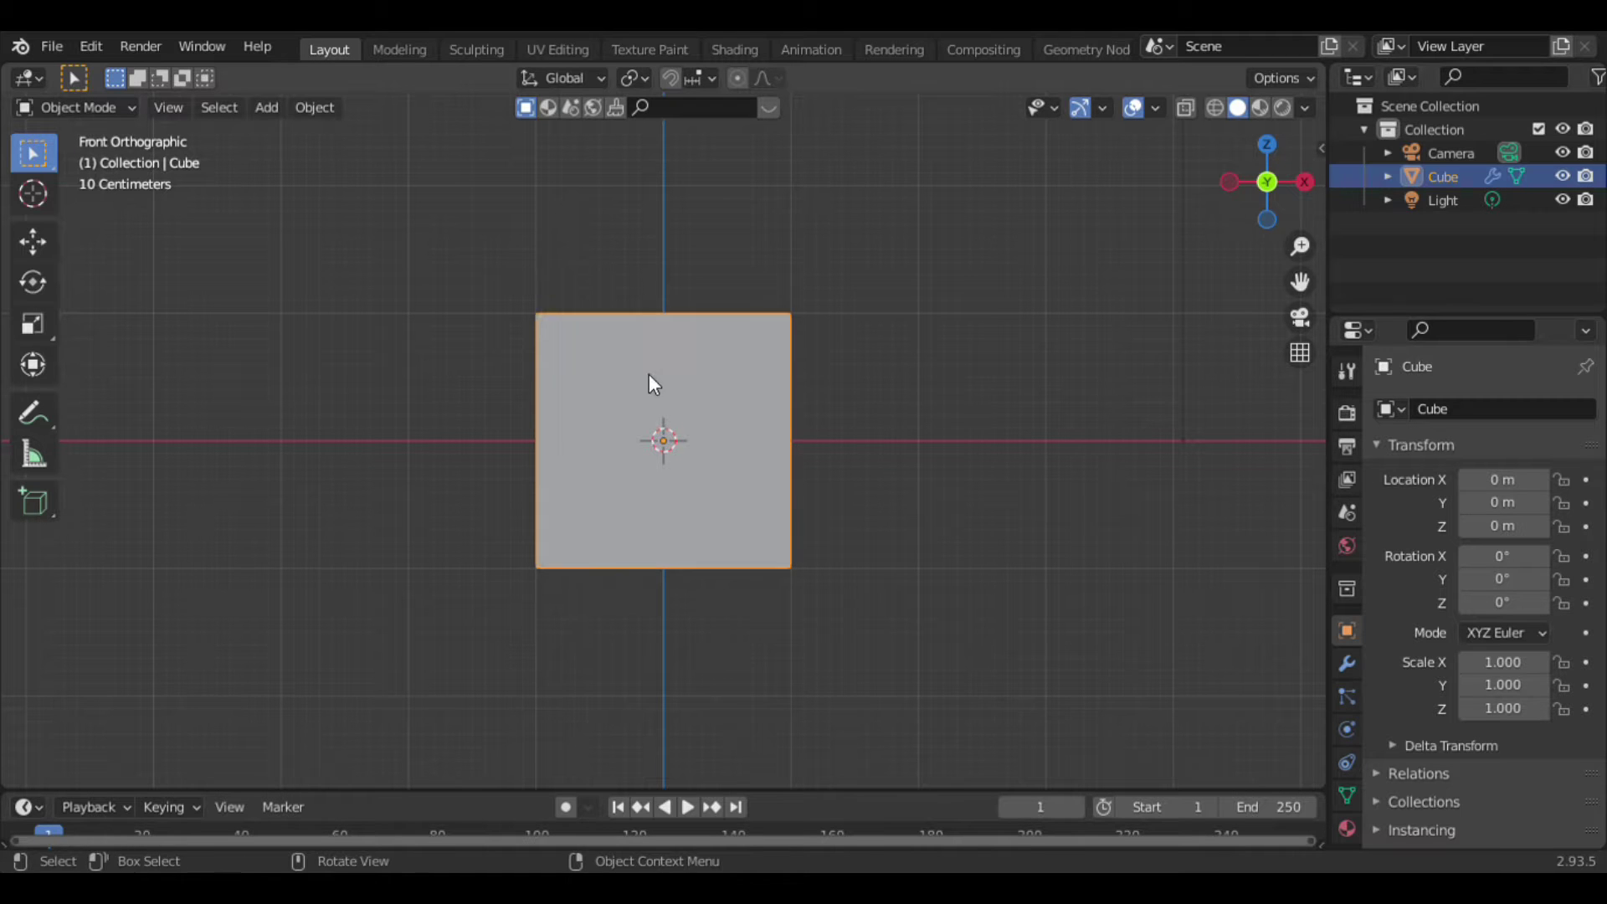
left_click(32, 241)
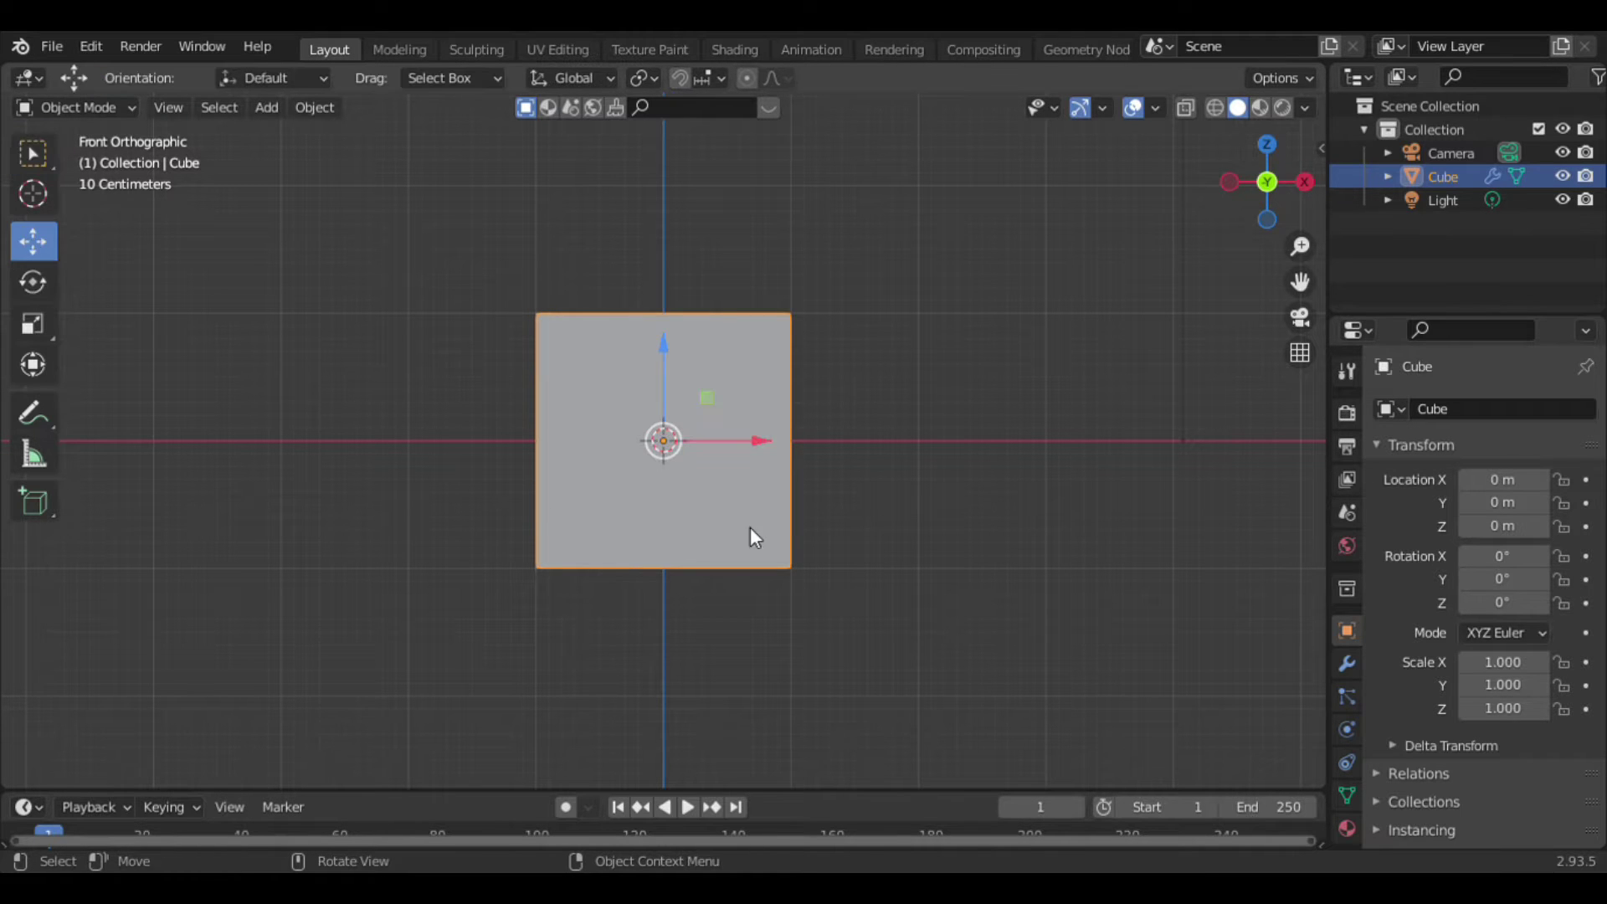
key("s")
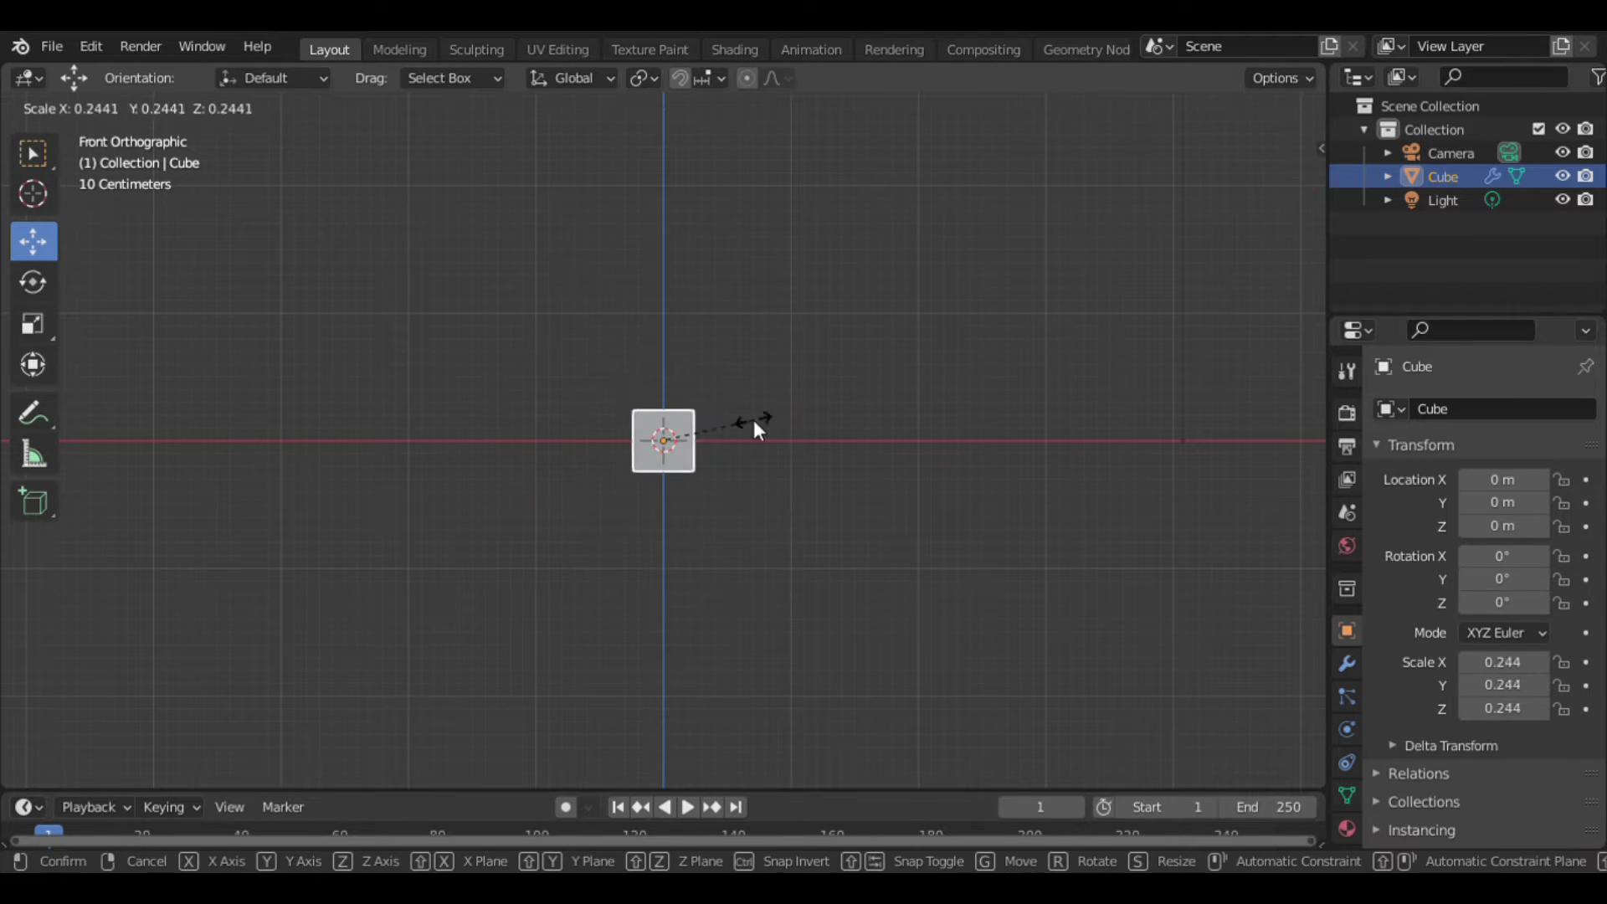
left_click(753, 423)
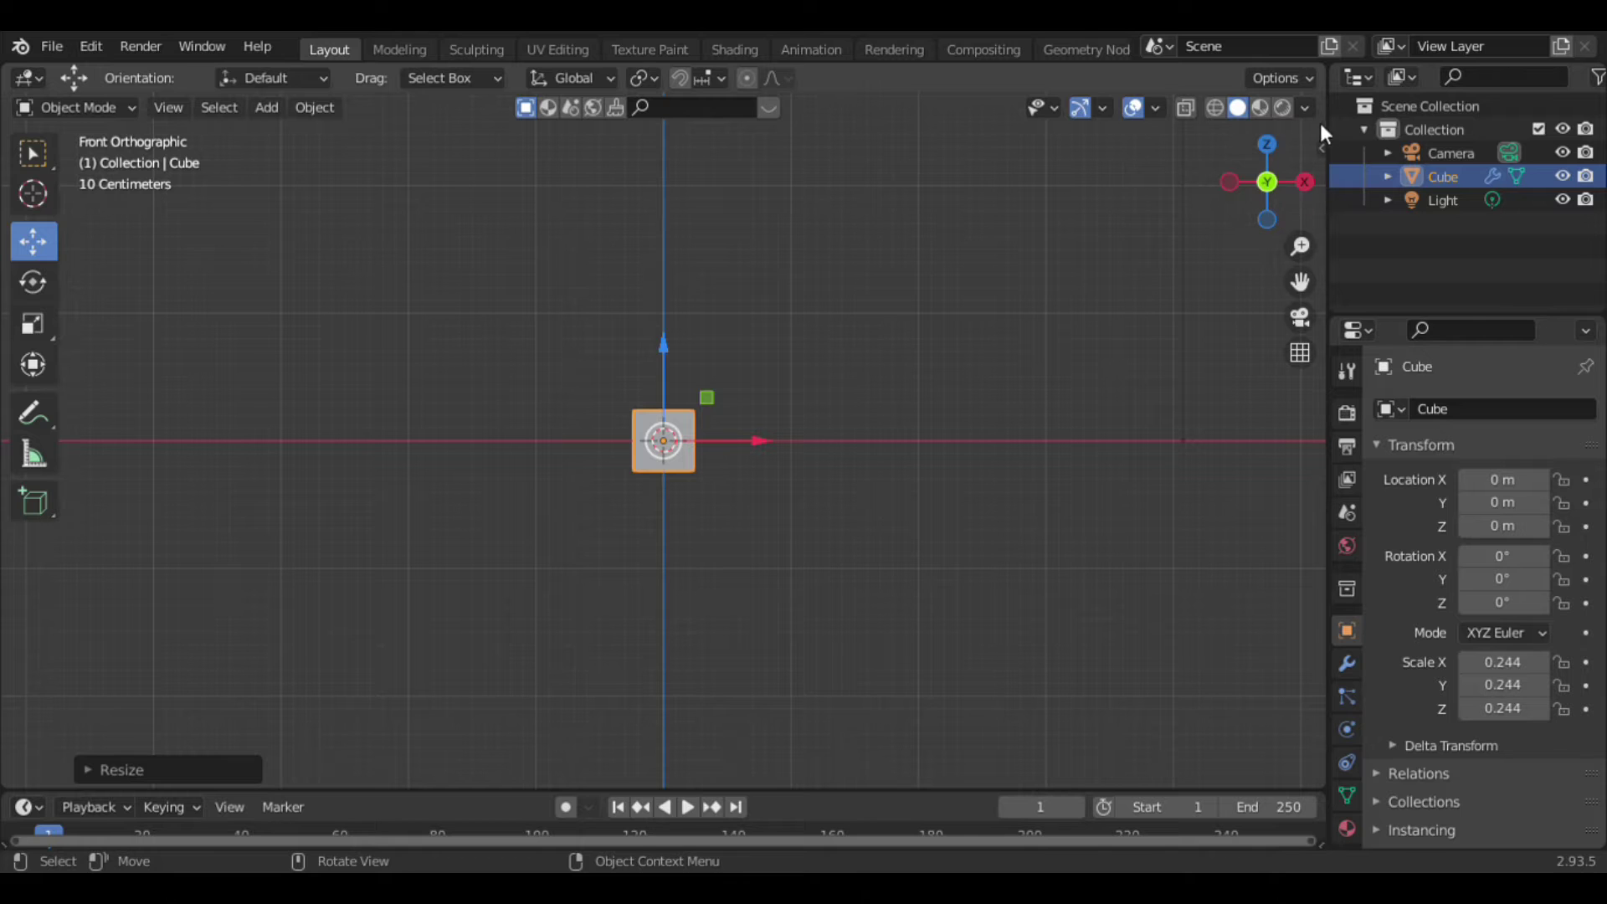
Enter Edit Mode, return to Object Mode and reset the cube's scale to 1.000.
left_click(76, 107)
left_click(63, 161)
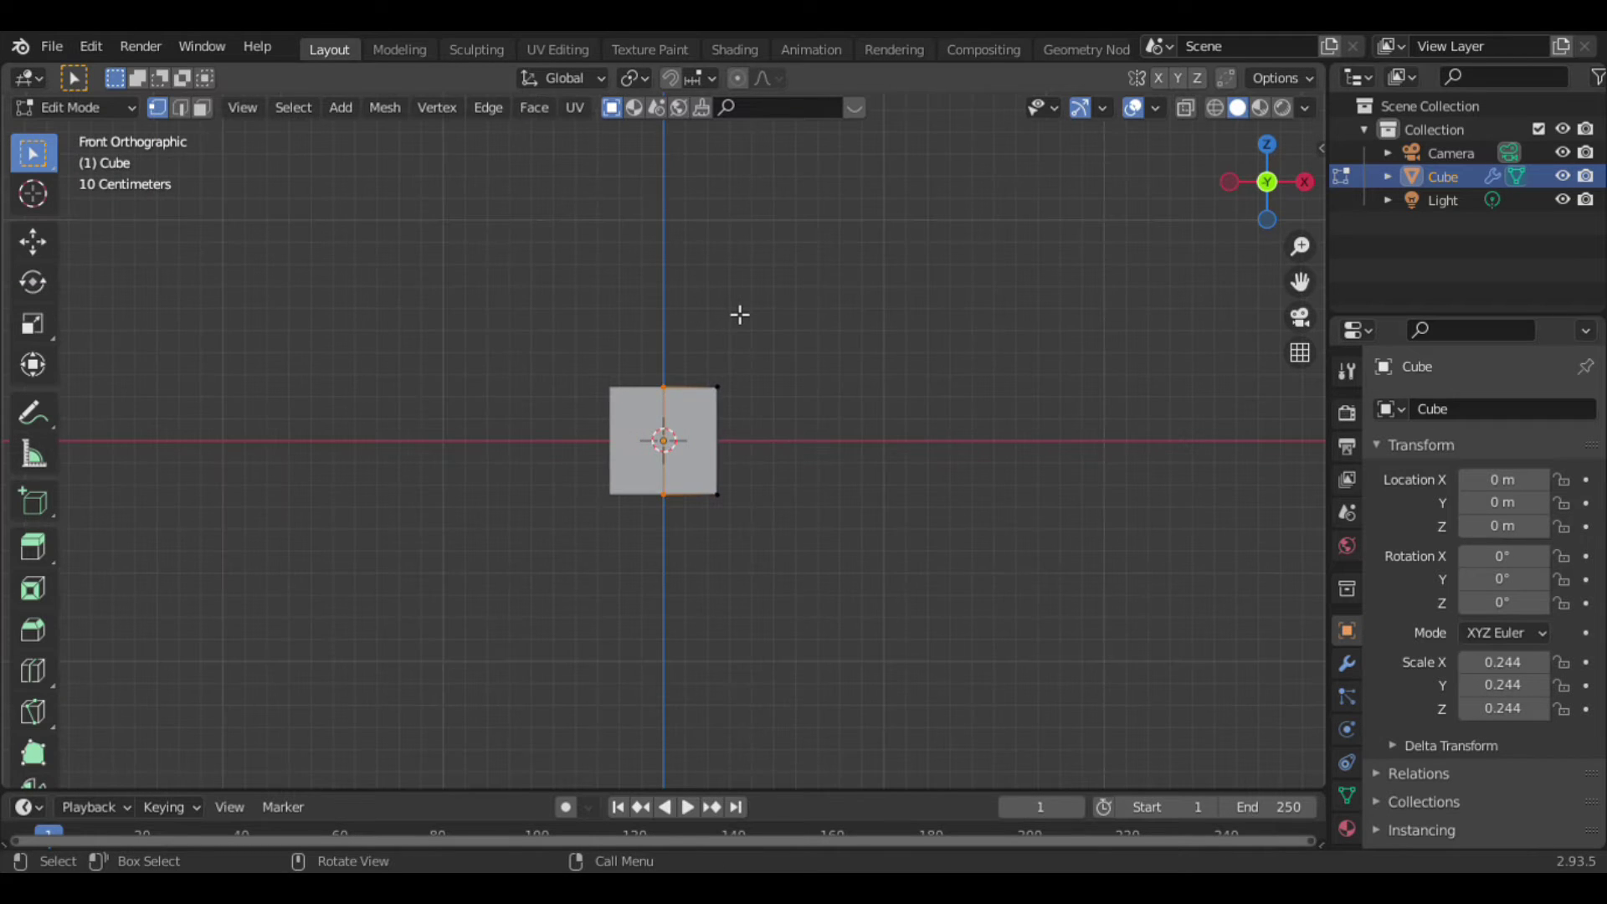
key("Tab")
key("alt+s")
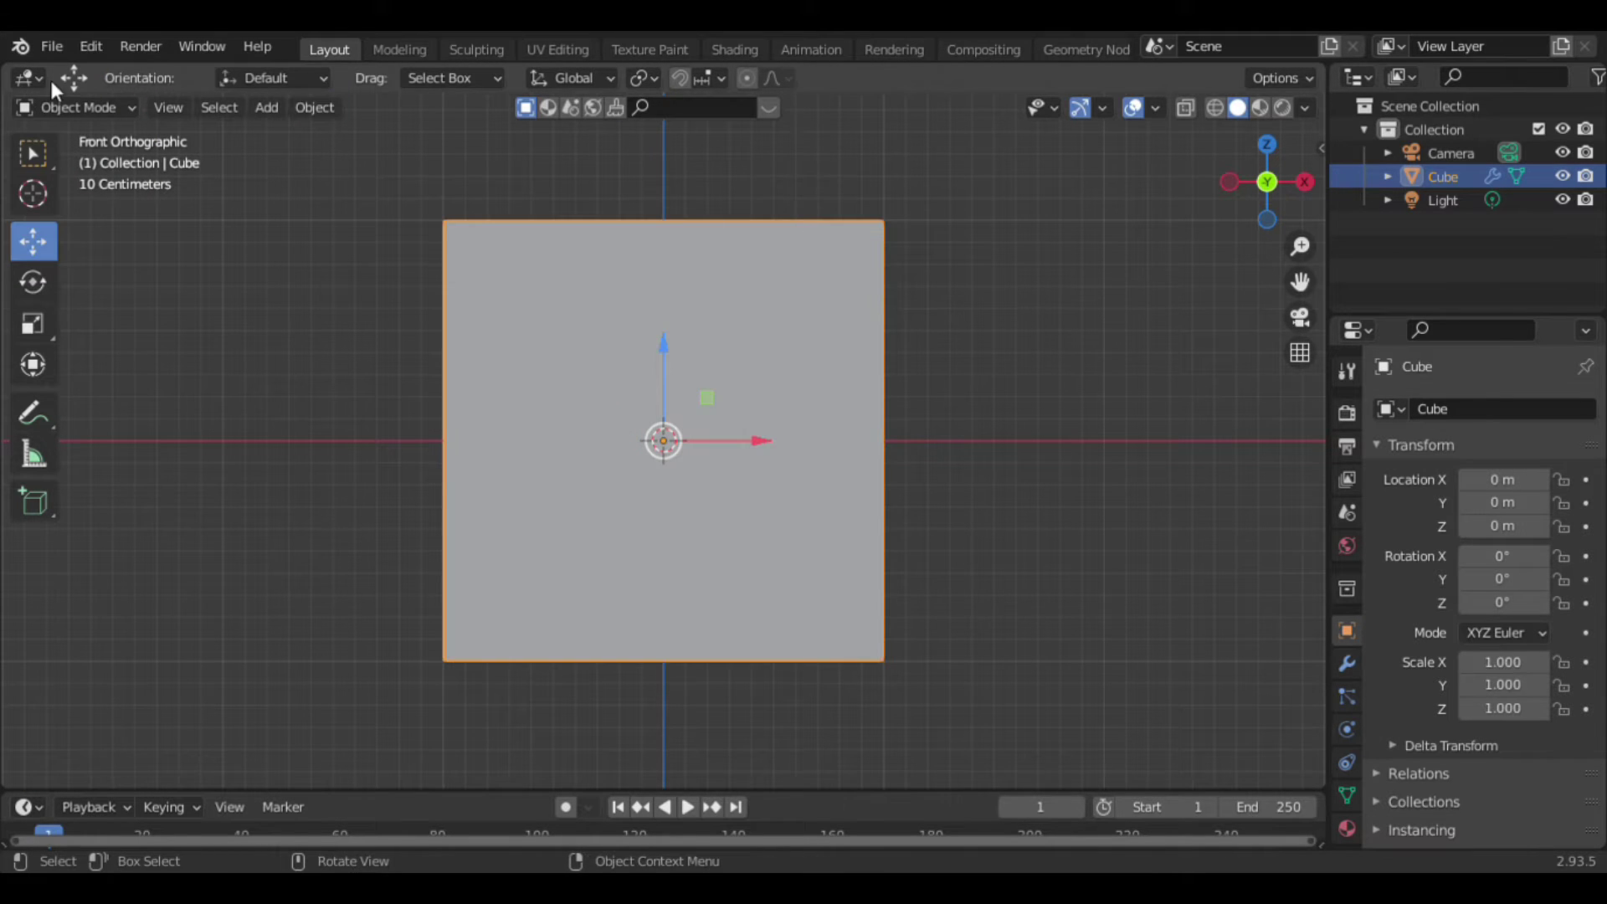
Enter Edit Mode and scale the cube mesh down twice.
left_click(54, 104)
left_click(49, 161)
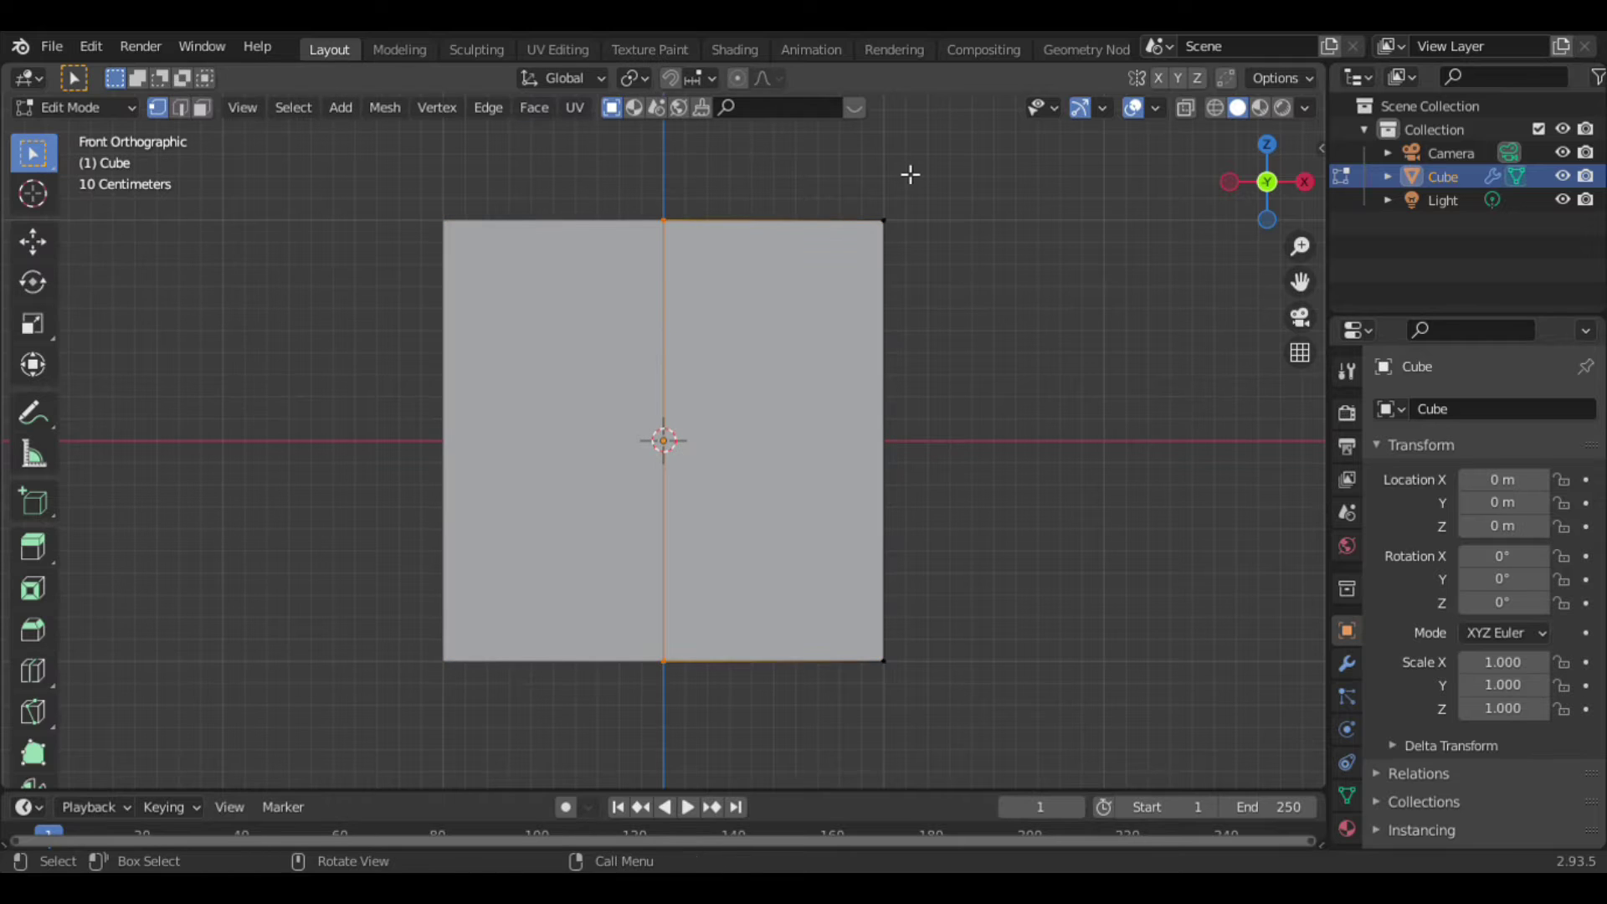
key("s")
left_click(775, 361)
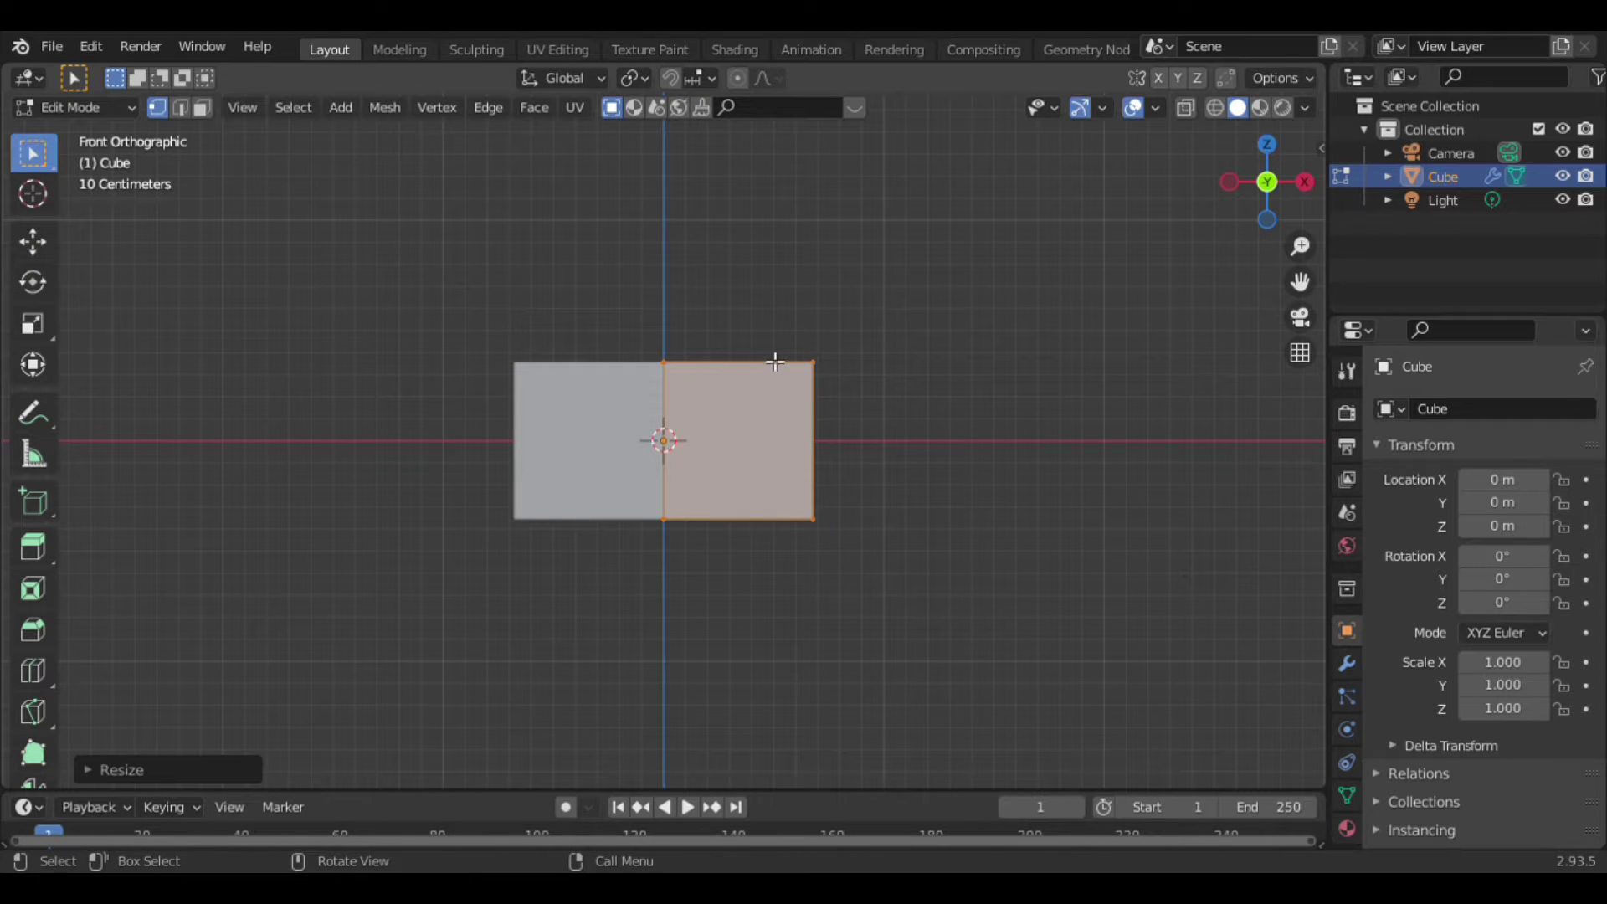
key("s")
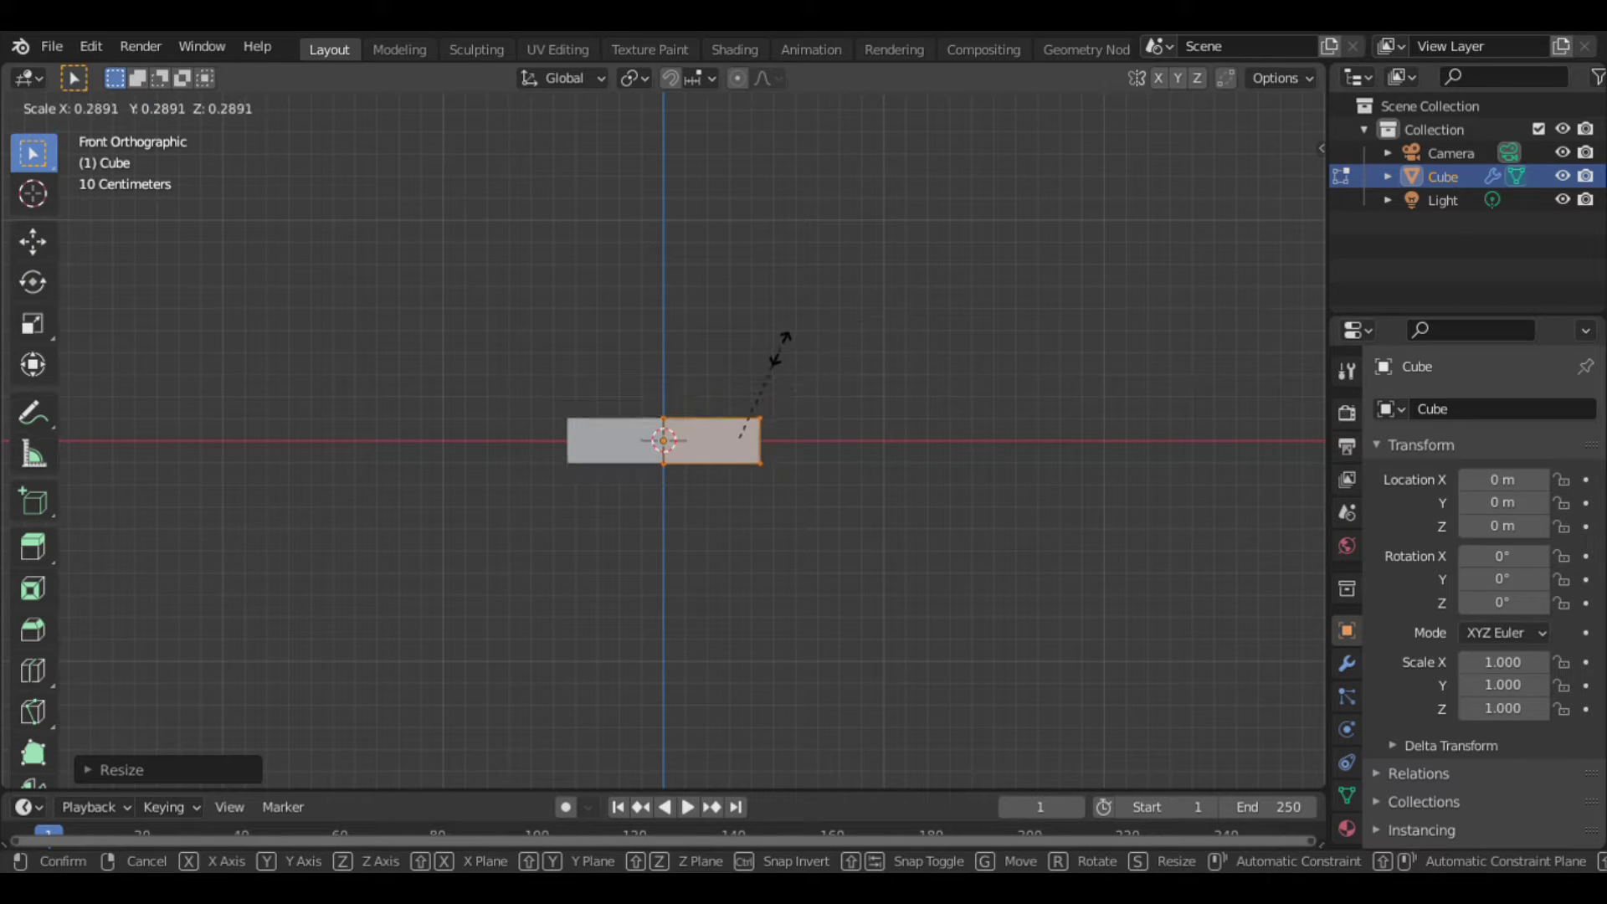
left_click(650, 345)
Rescale the mesh again into a thin wide slab and check it from the front.
key("s")
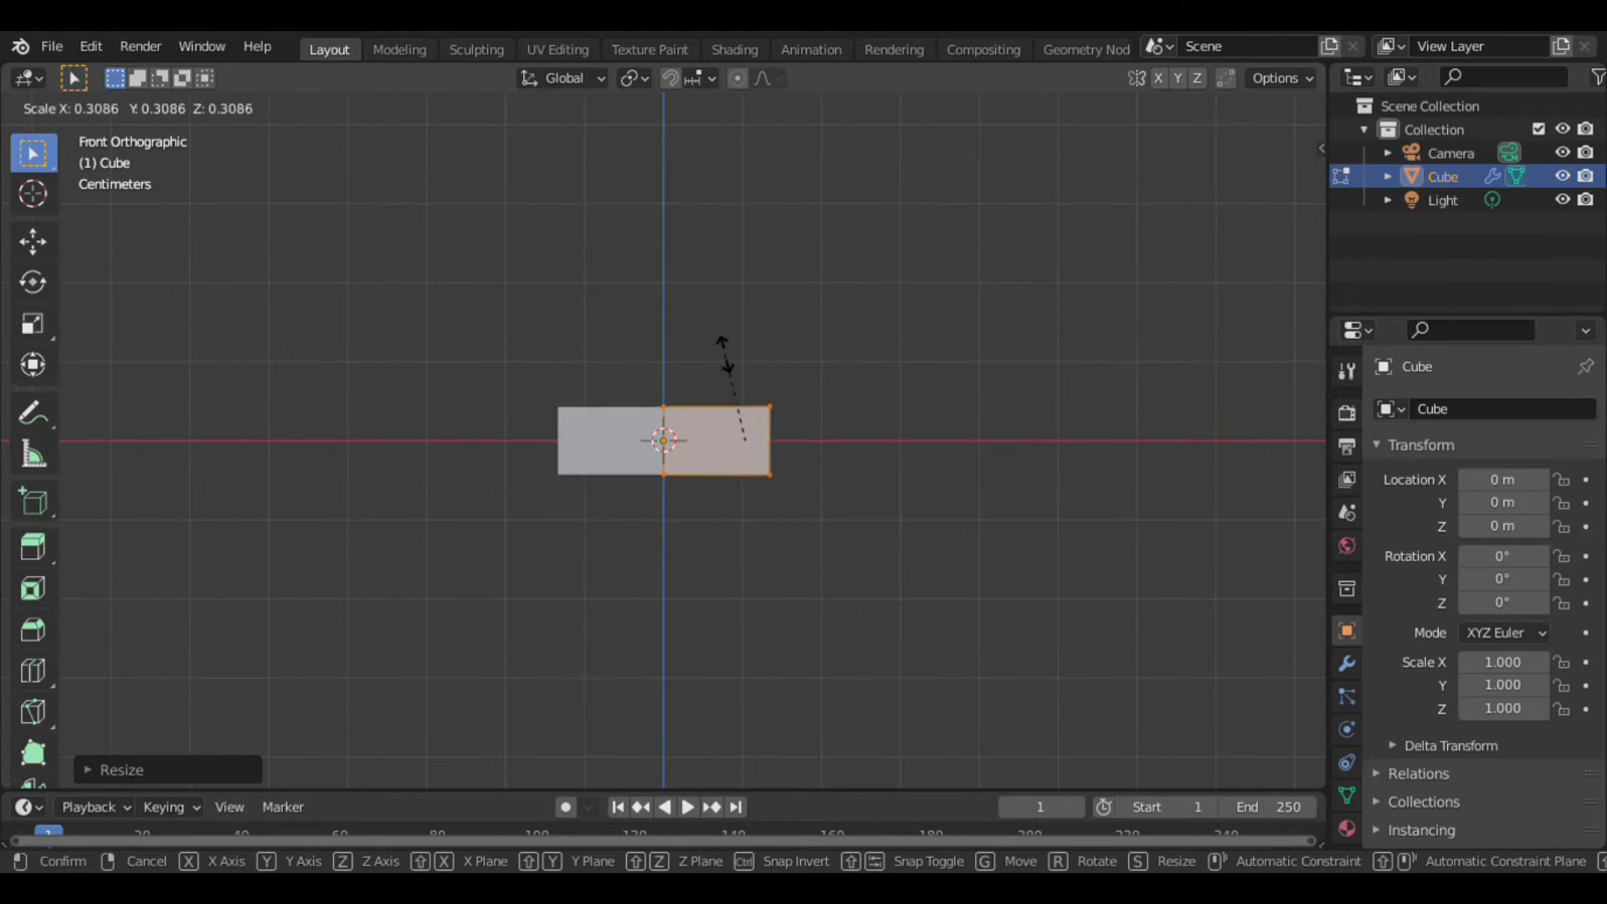
left_click(694, 418)
key("s")
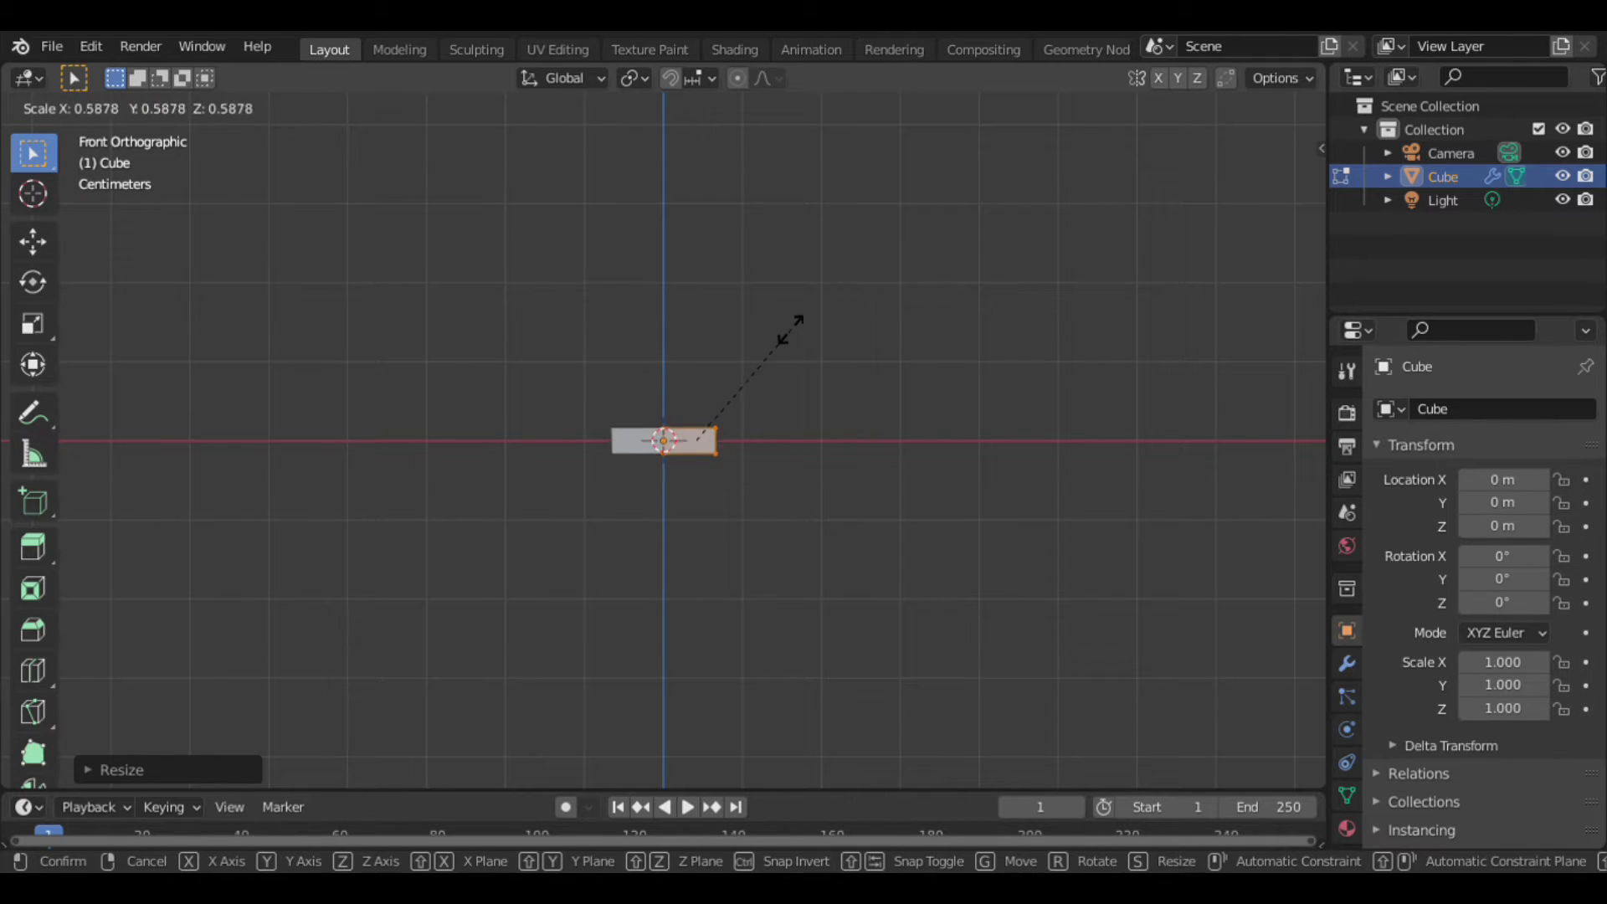
left_click(866, 559)
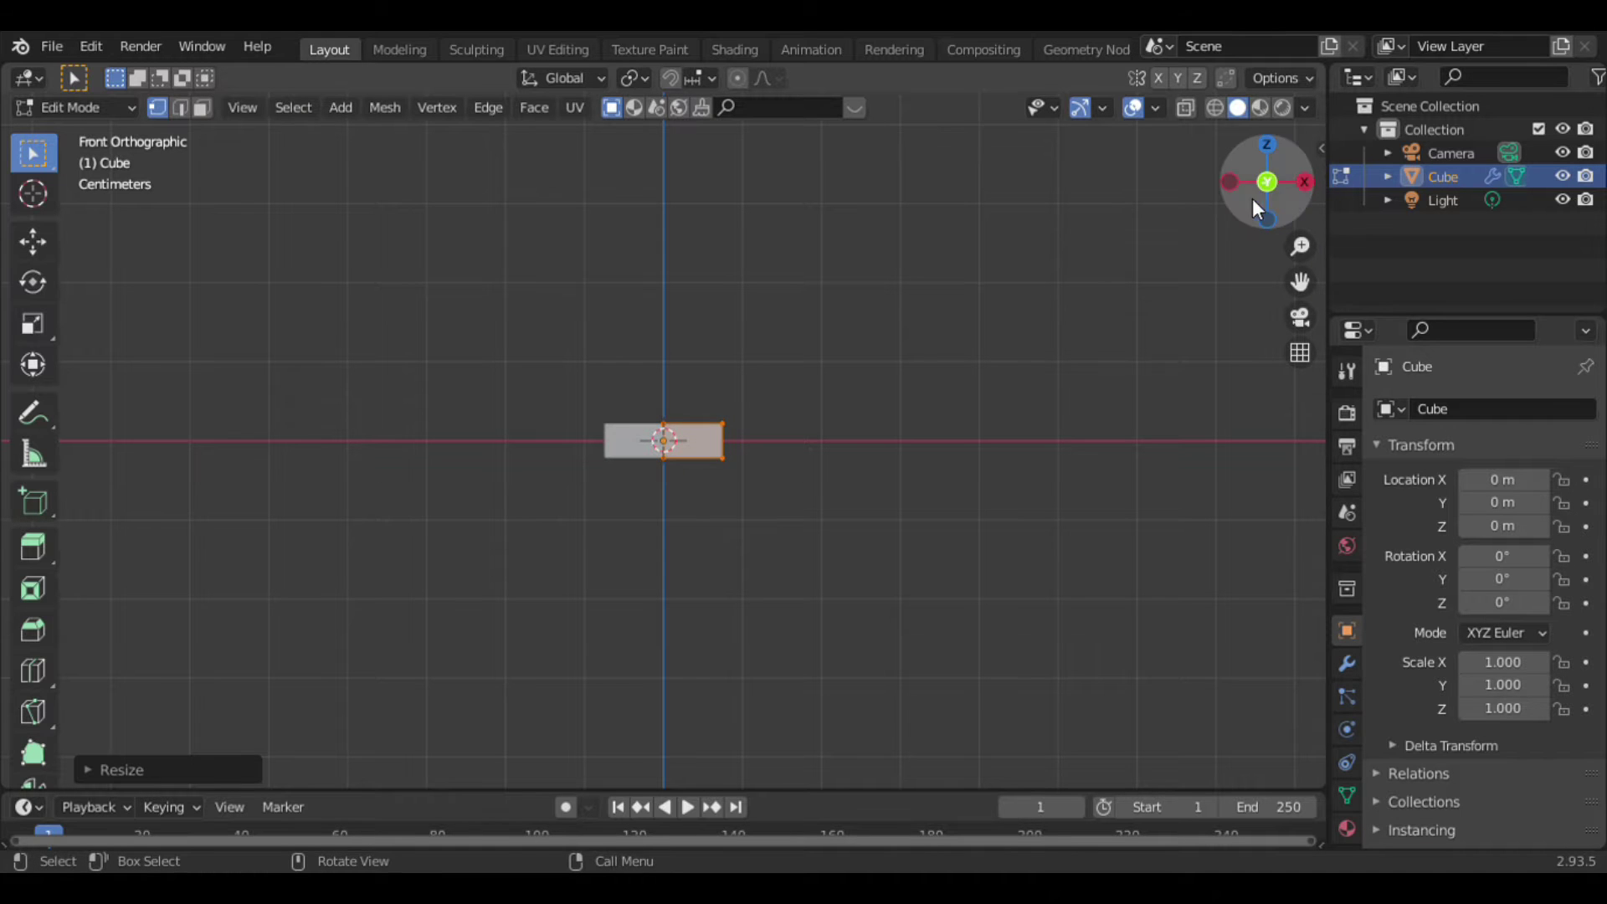
left_click_drag(1252, 198, 1233, 220)
key("KP_1")
key("s")
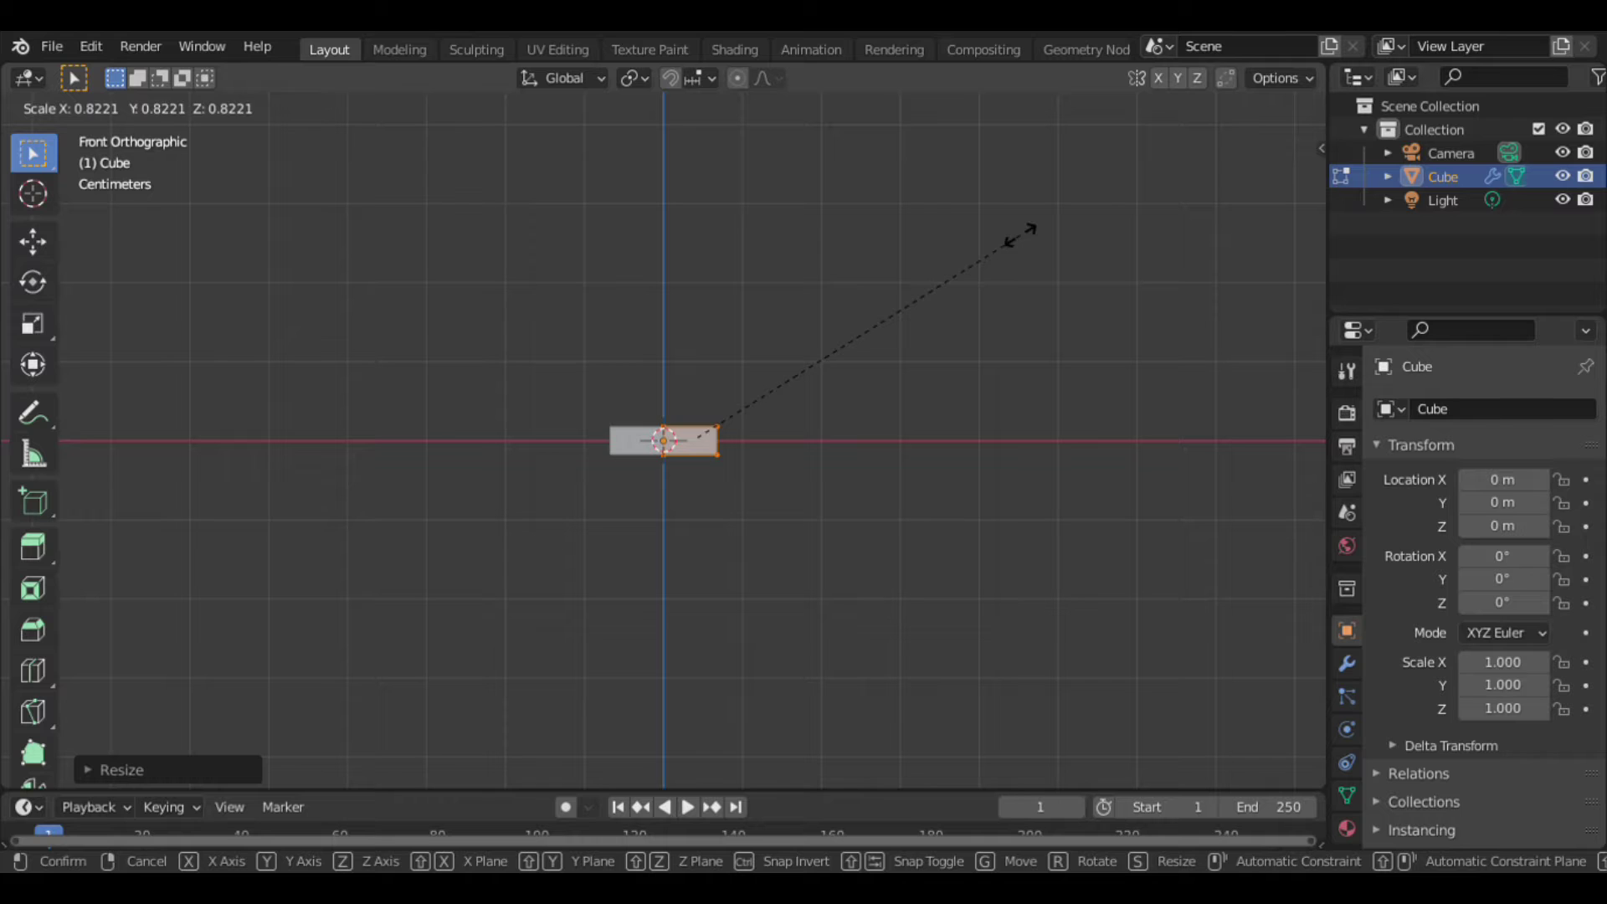
Confirm the slightly smaller mesh and return to the front orthographic view.
left_click(613, 157)
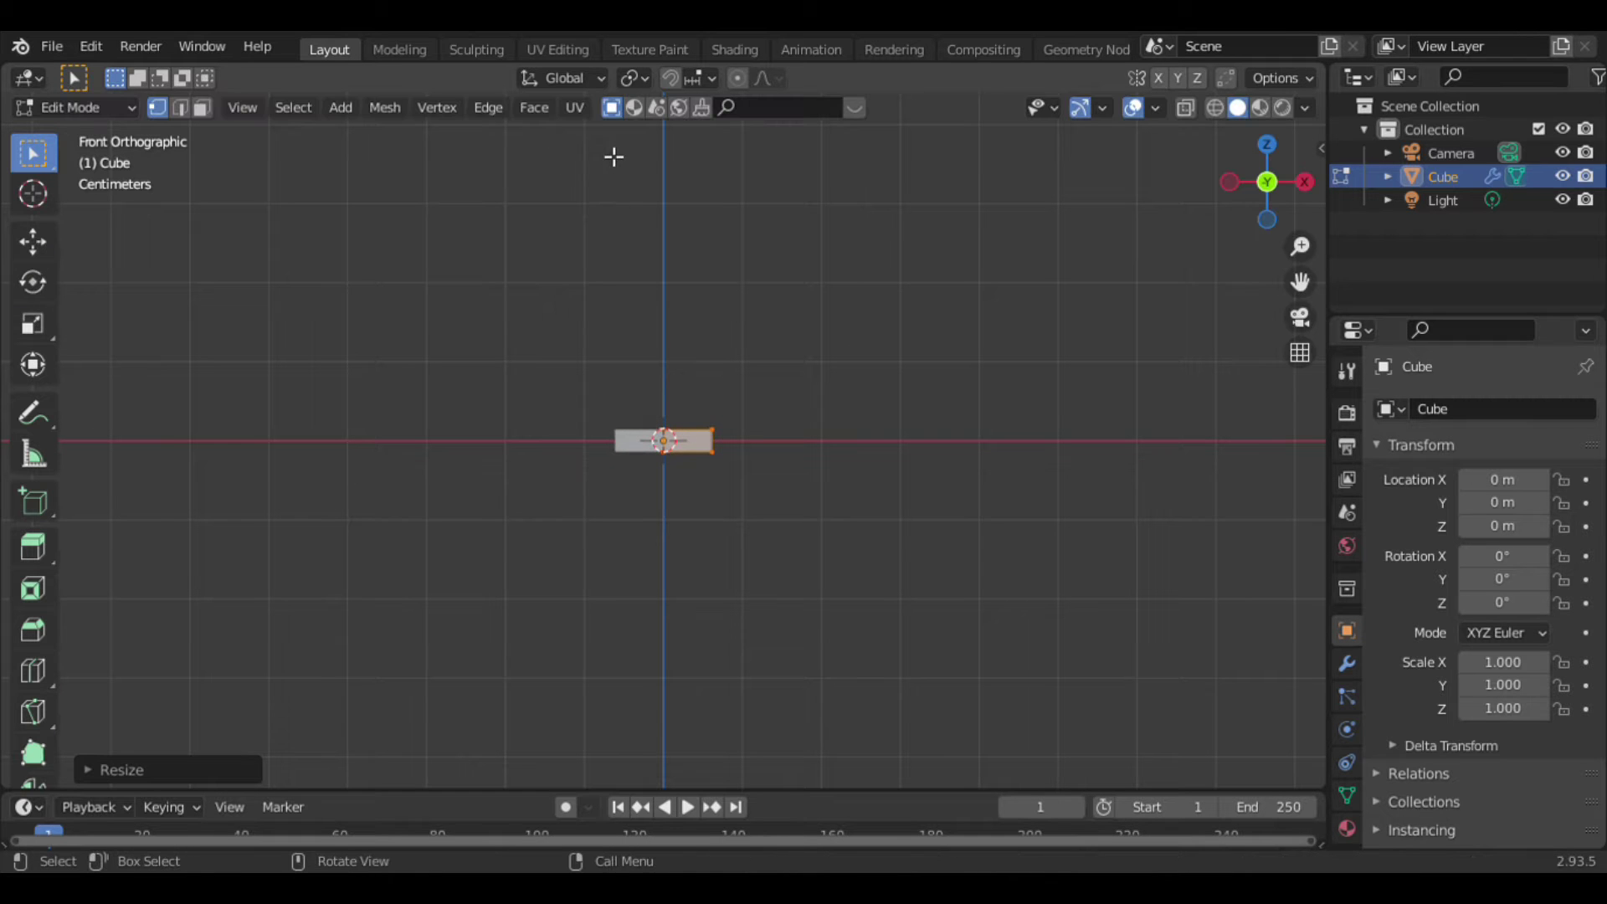
scroll(839, 248, "up", 3)
scroll(840, 248, "up", 1)
left_click_drag(1262, 179, 1271, 168)
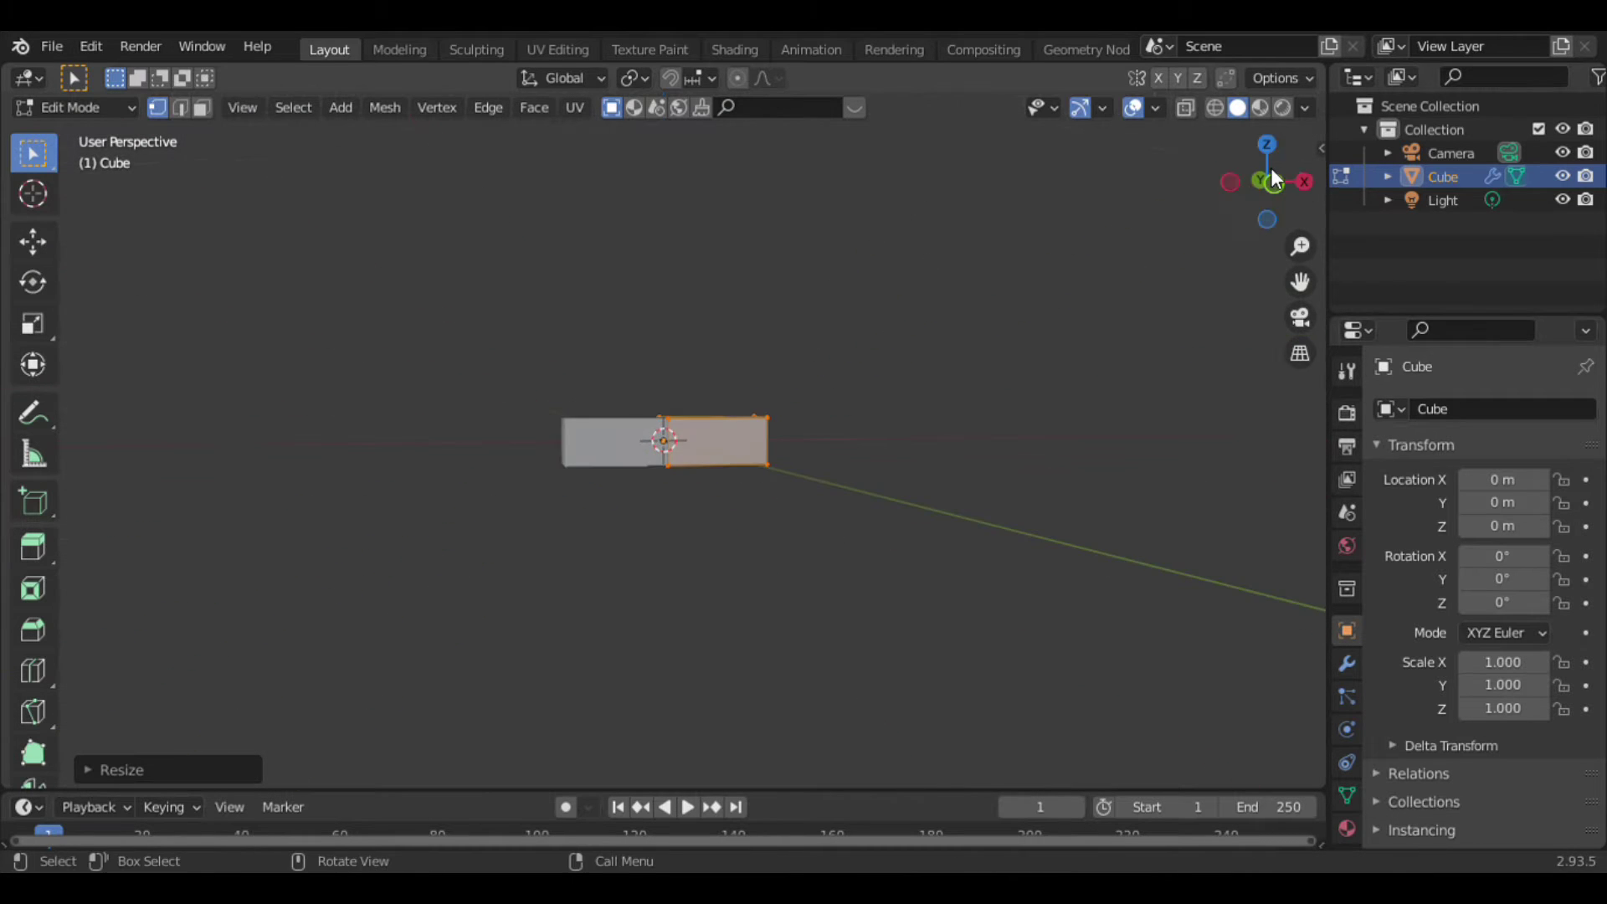
left_click(1271, 170)
Lift the mesh above the origin and enlarge it slightly into a chunkier block.
key("g")
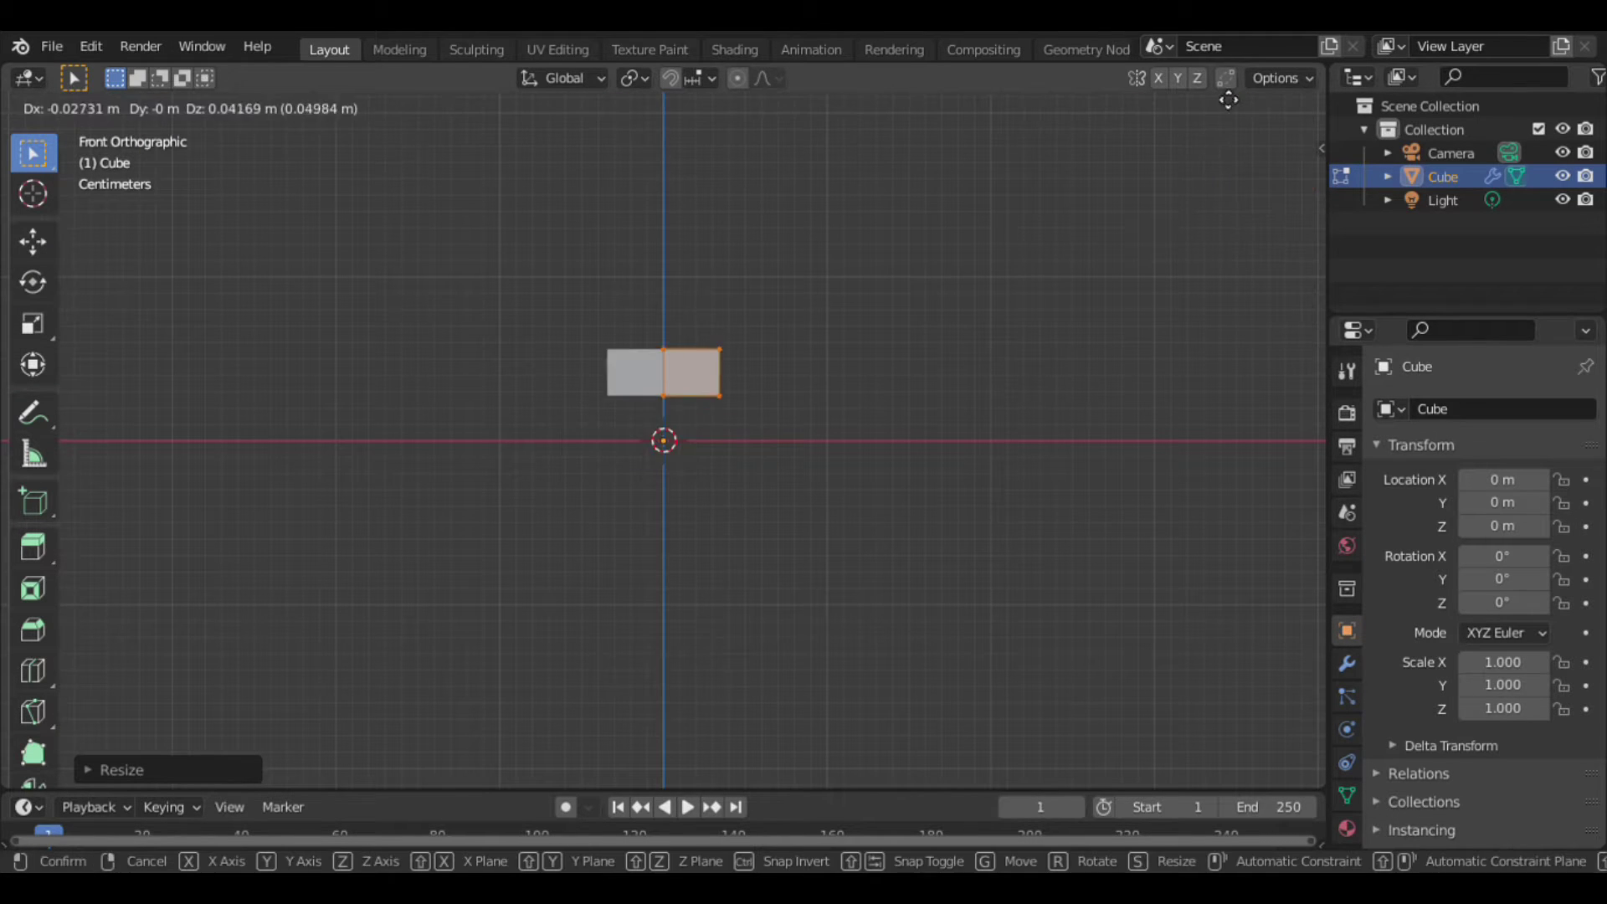
left_click(1222, 52)
left_click_drag(1268, 146, 1231, 180)
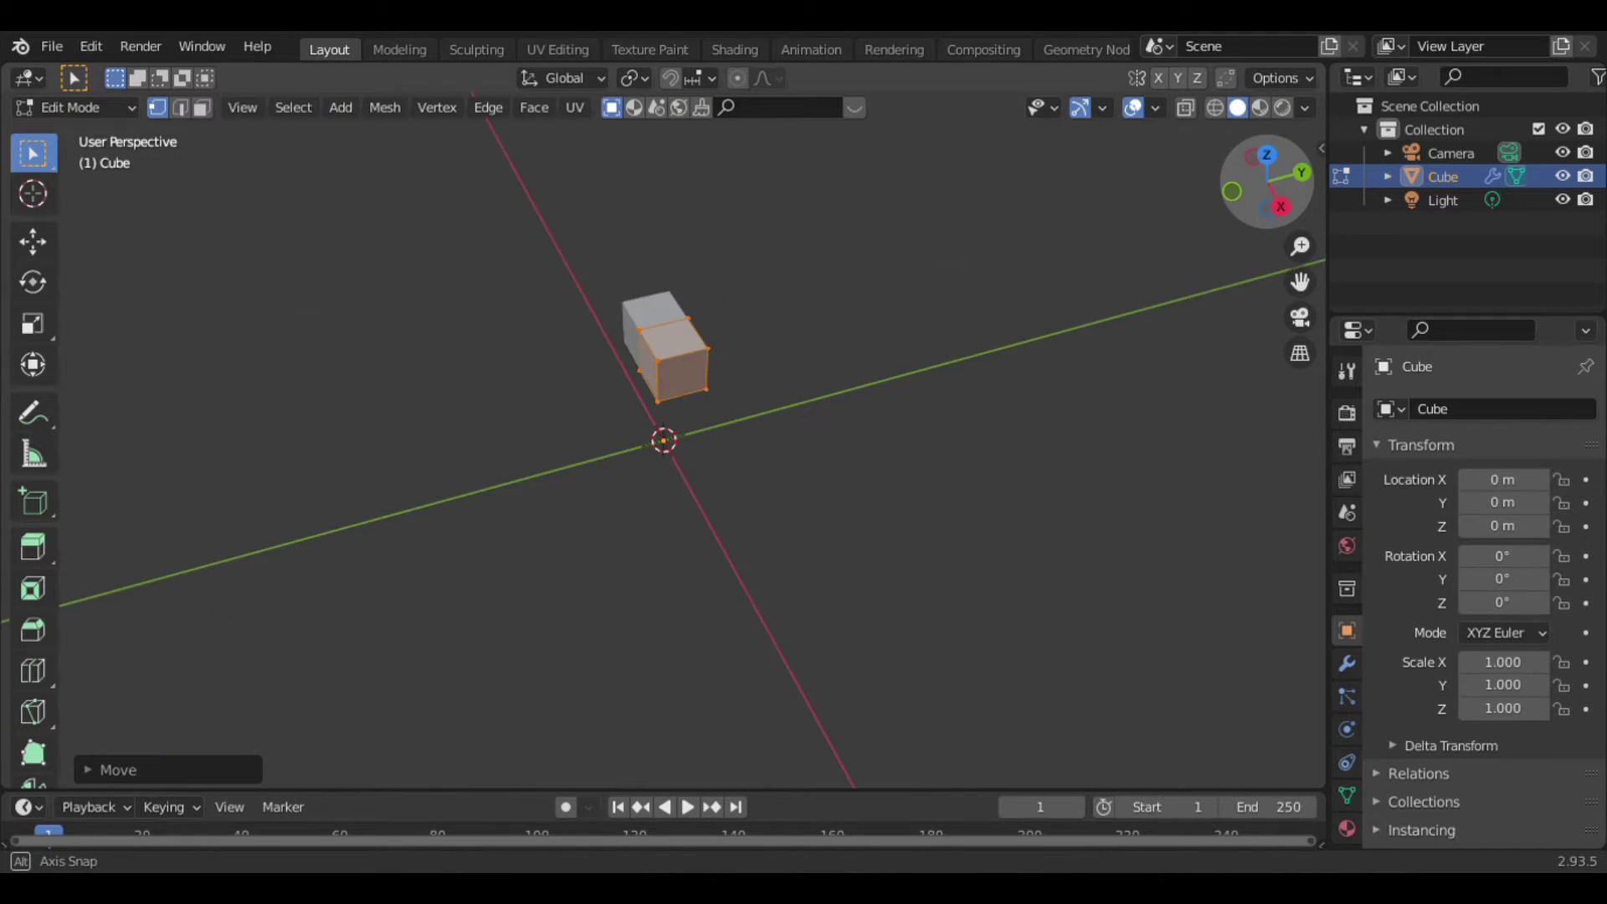
key("s")
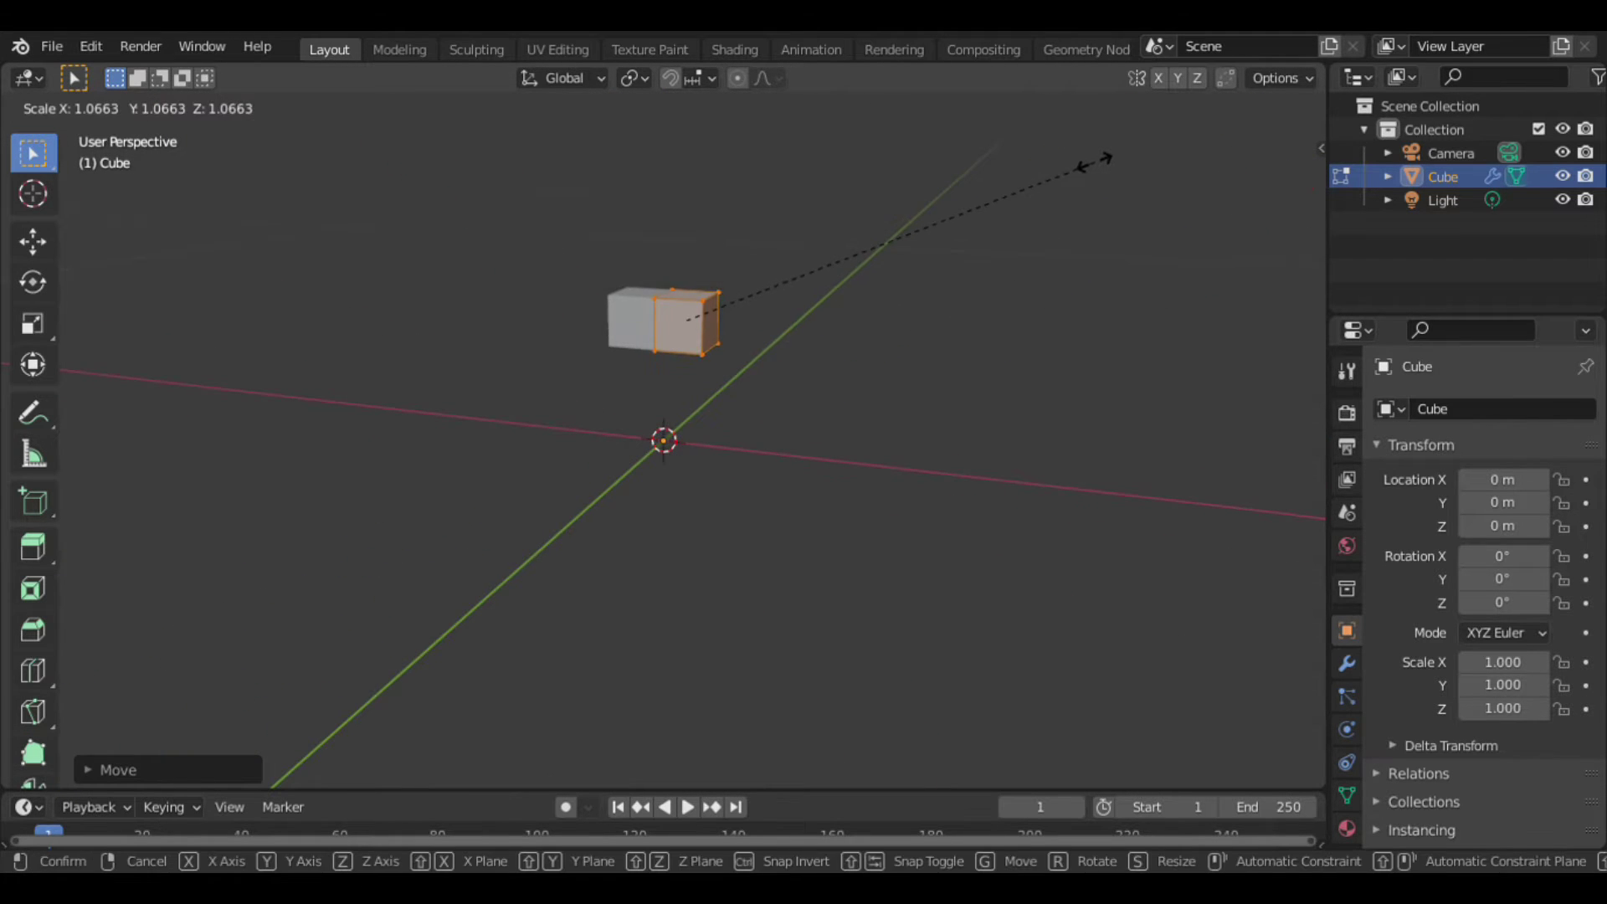
left_click(1115, 168)
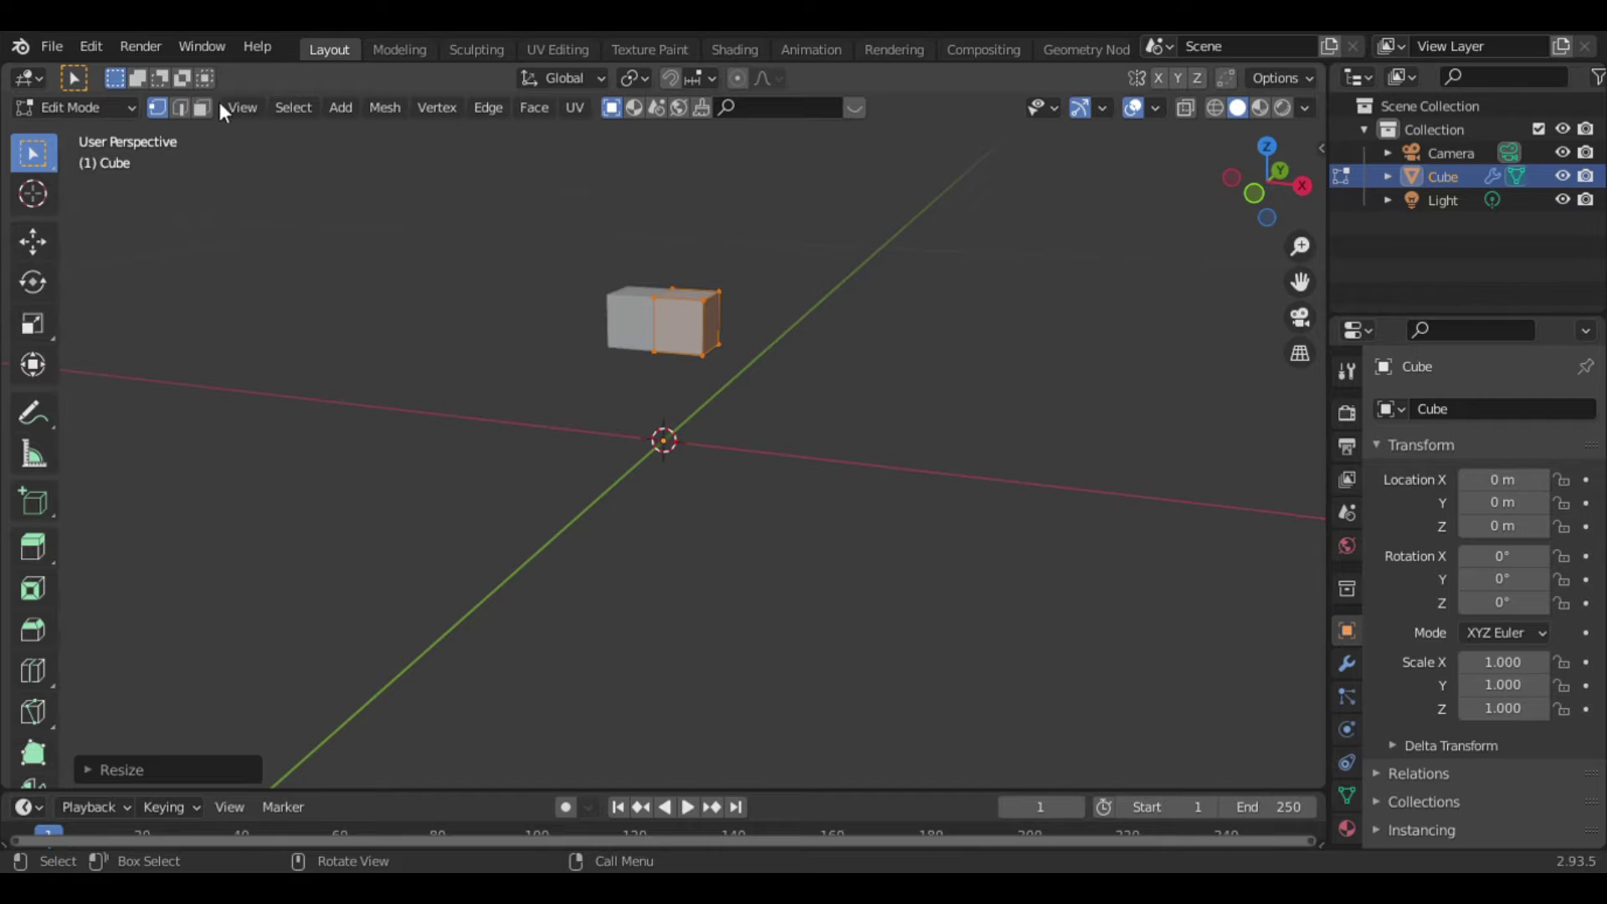
Switch to Face select mode and orbit to inspect the block's faces.
left_click(199, 108)
scroll(650, 353, "up", 3)
left_click_drag(1266, 179, 1230, 186)
left_click(1259, 188)
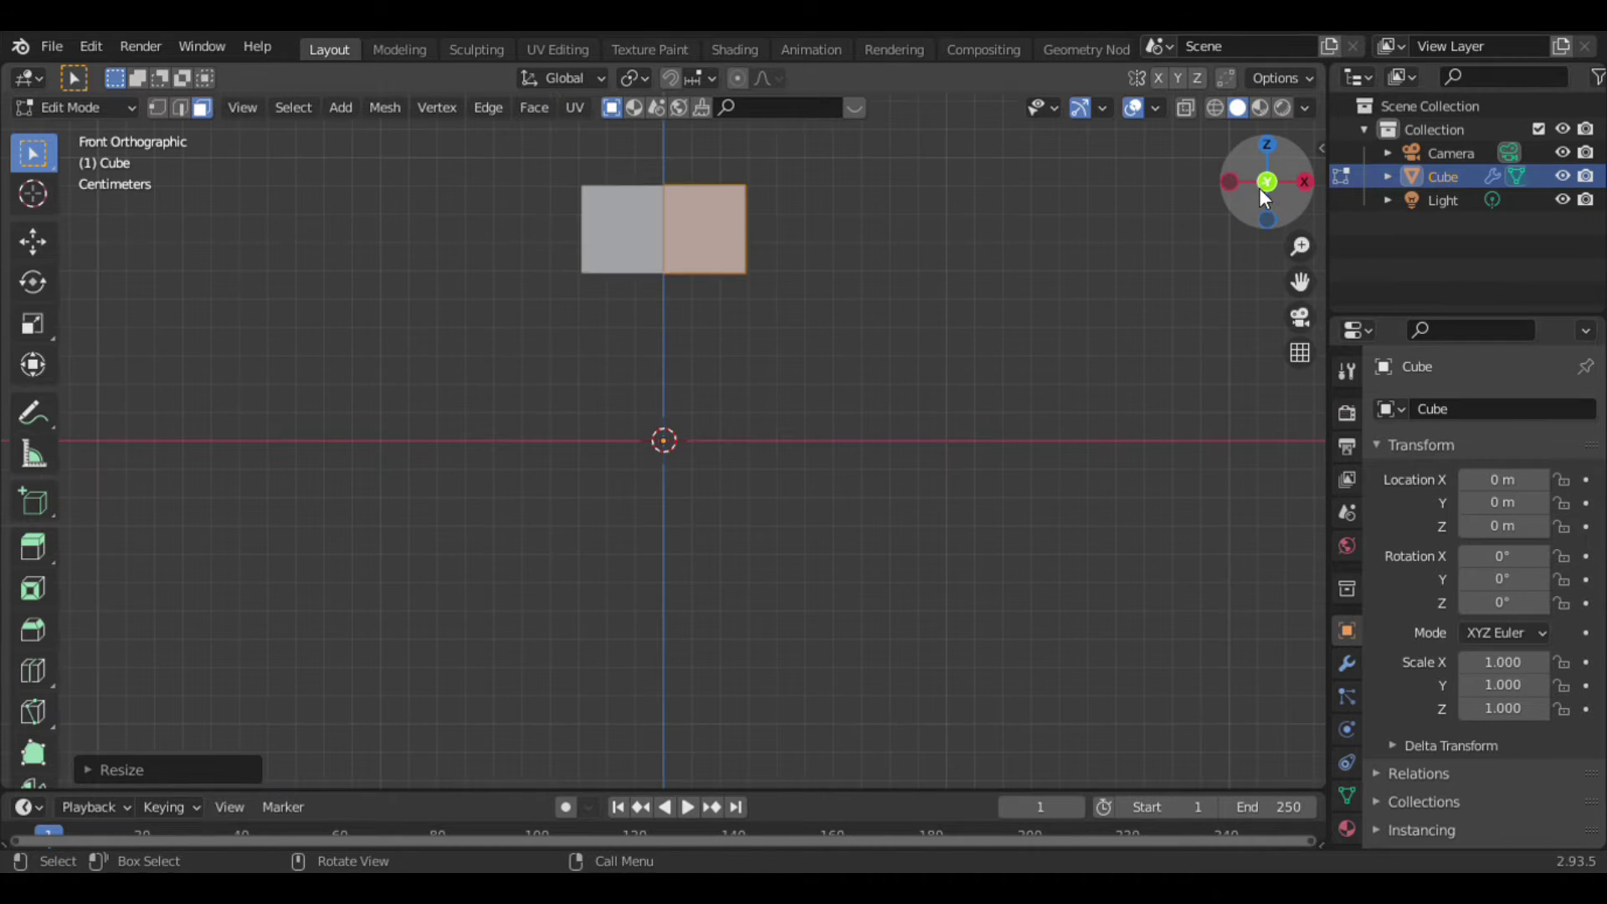
left_click_drag(1284, 200, 1148, 201)
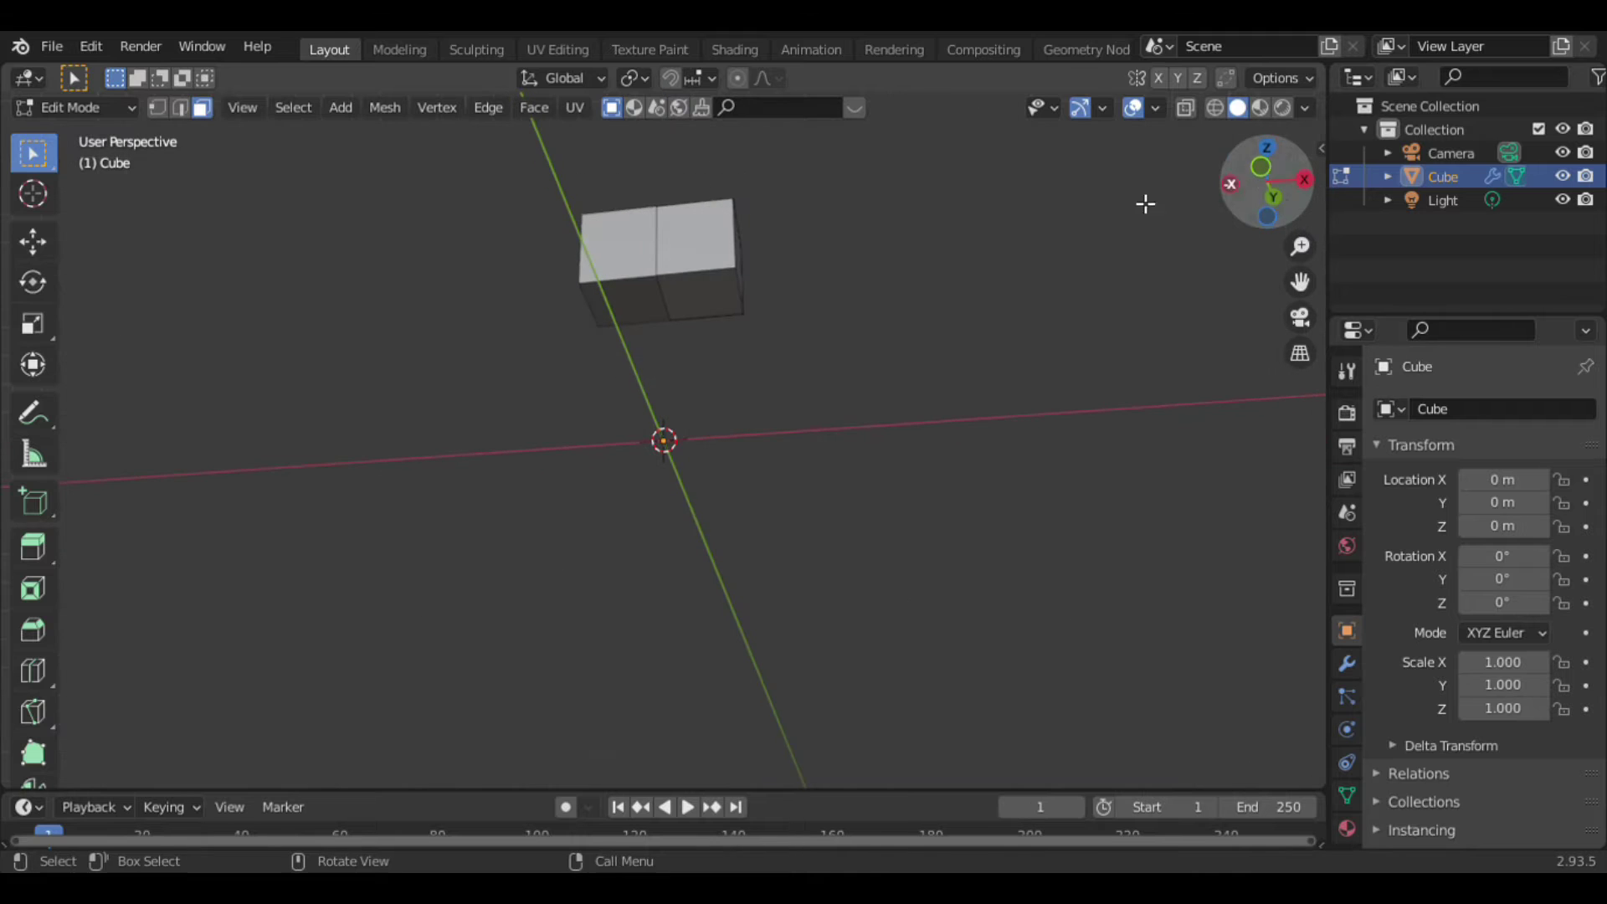
Extrude the block's face downward and flare the new bottom edge outward.
left_click(741, 301)
key("KP_1")
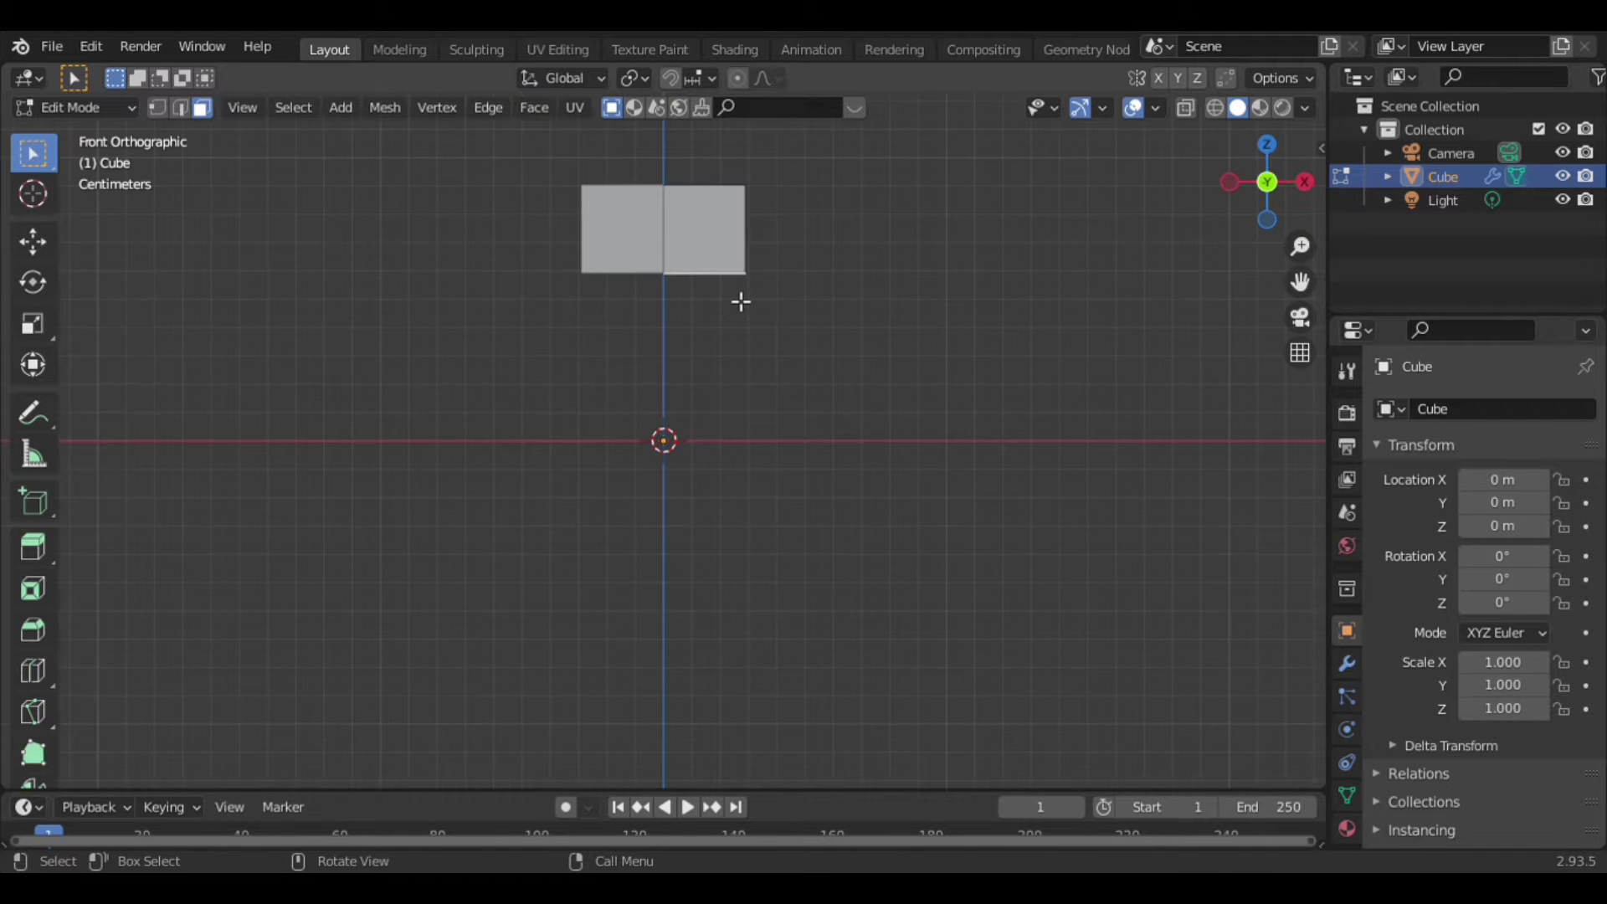
key("e")
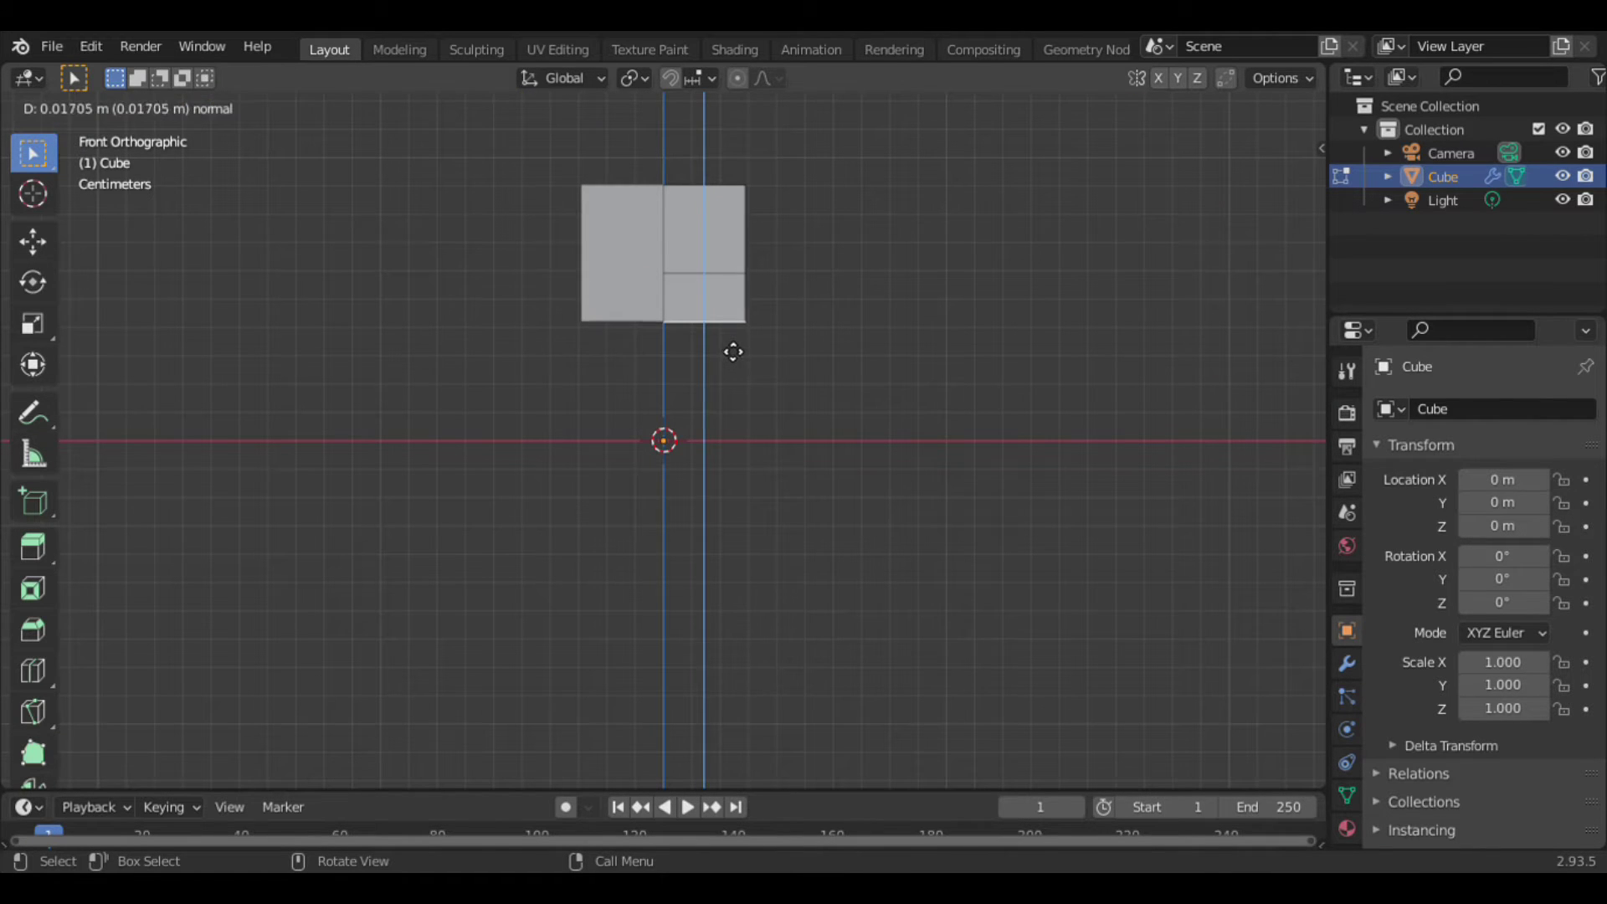
left_click(733, 350)
key("s")
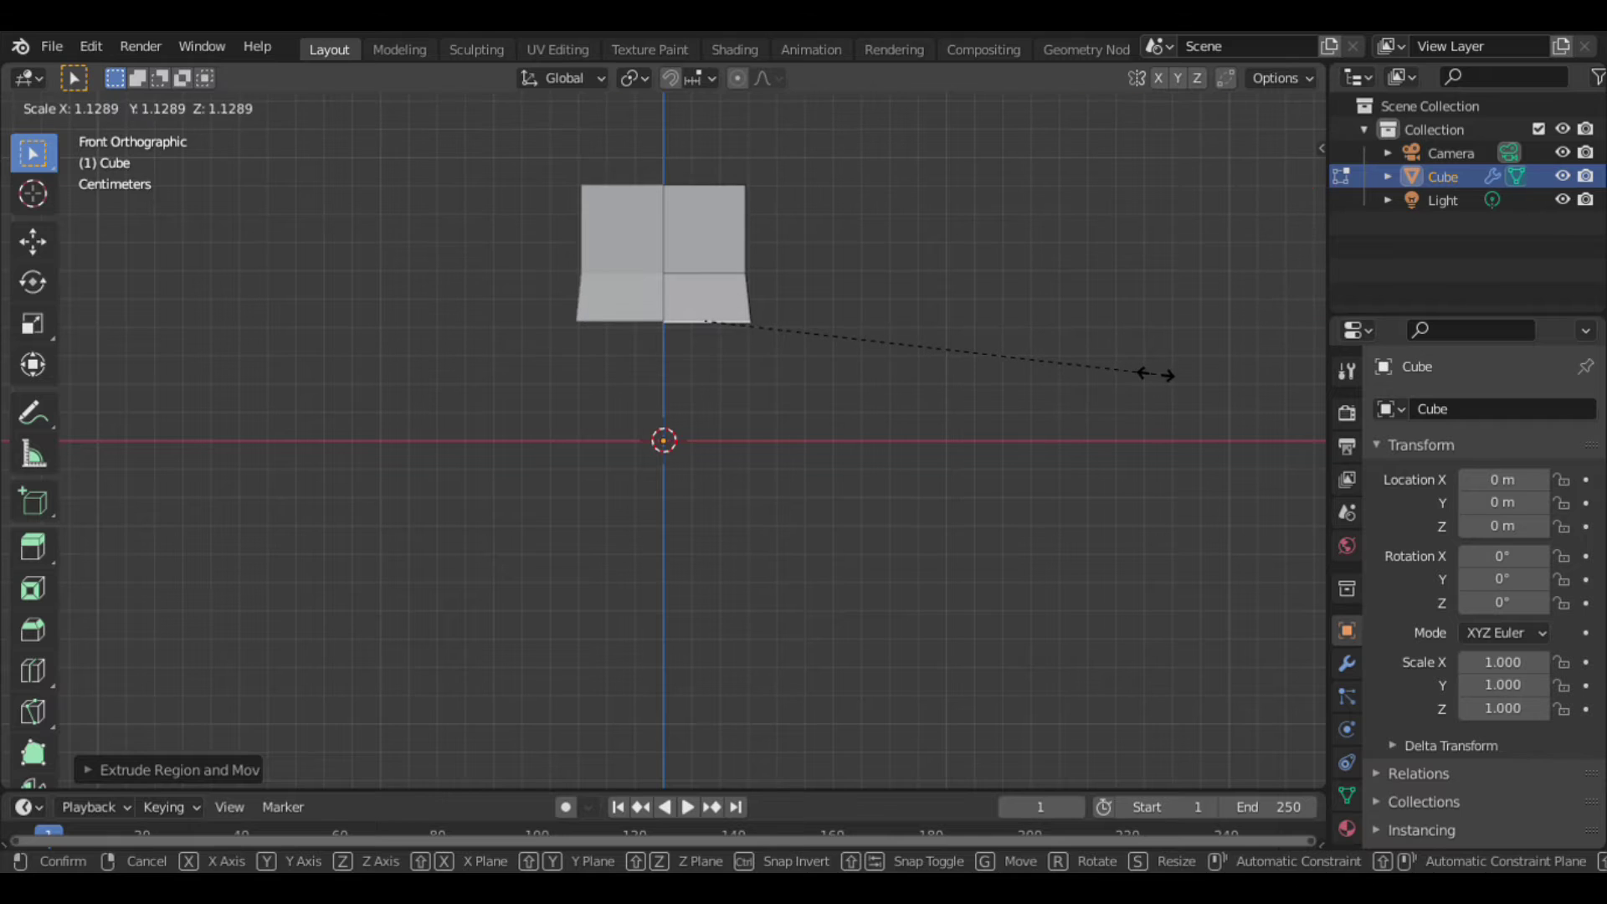
left_click(1160, 383)
Enlarge the right half of the mesh and inspect the resulting shape.
left_click(683, 221)
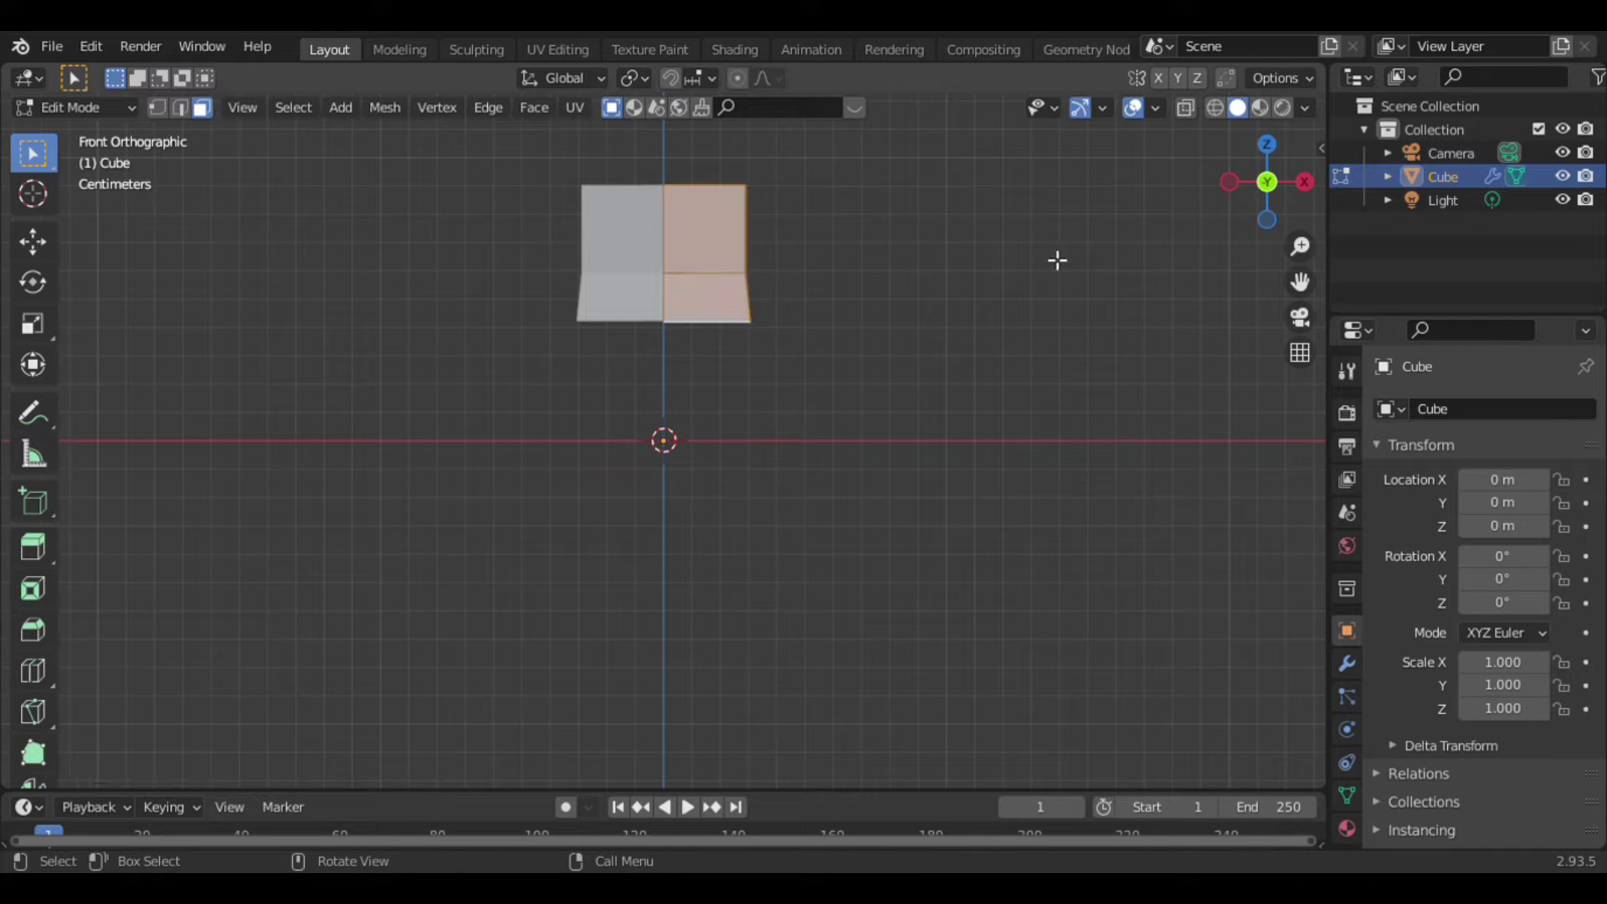
key("s")
left_click(1116, 310)
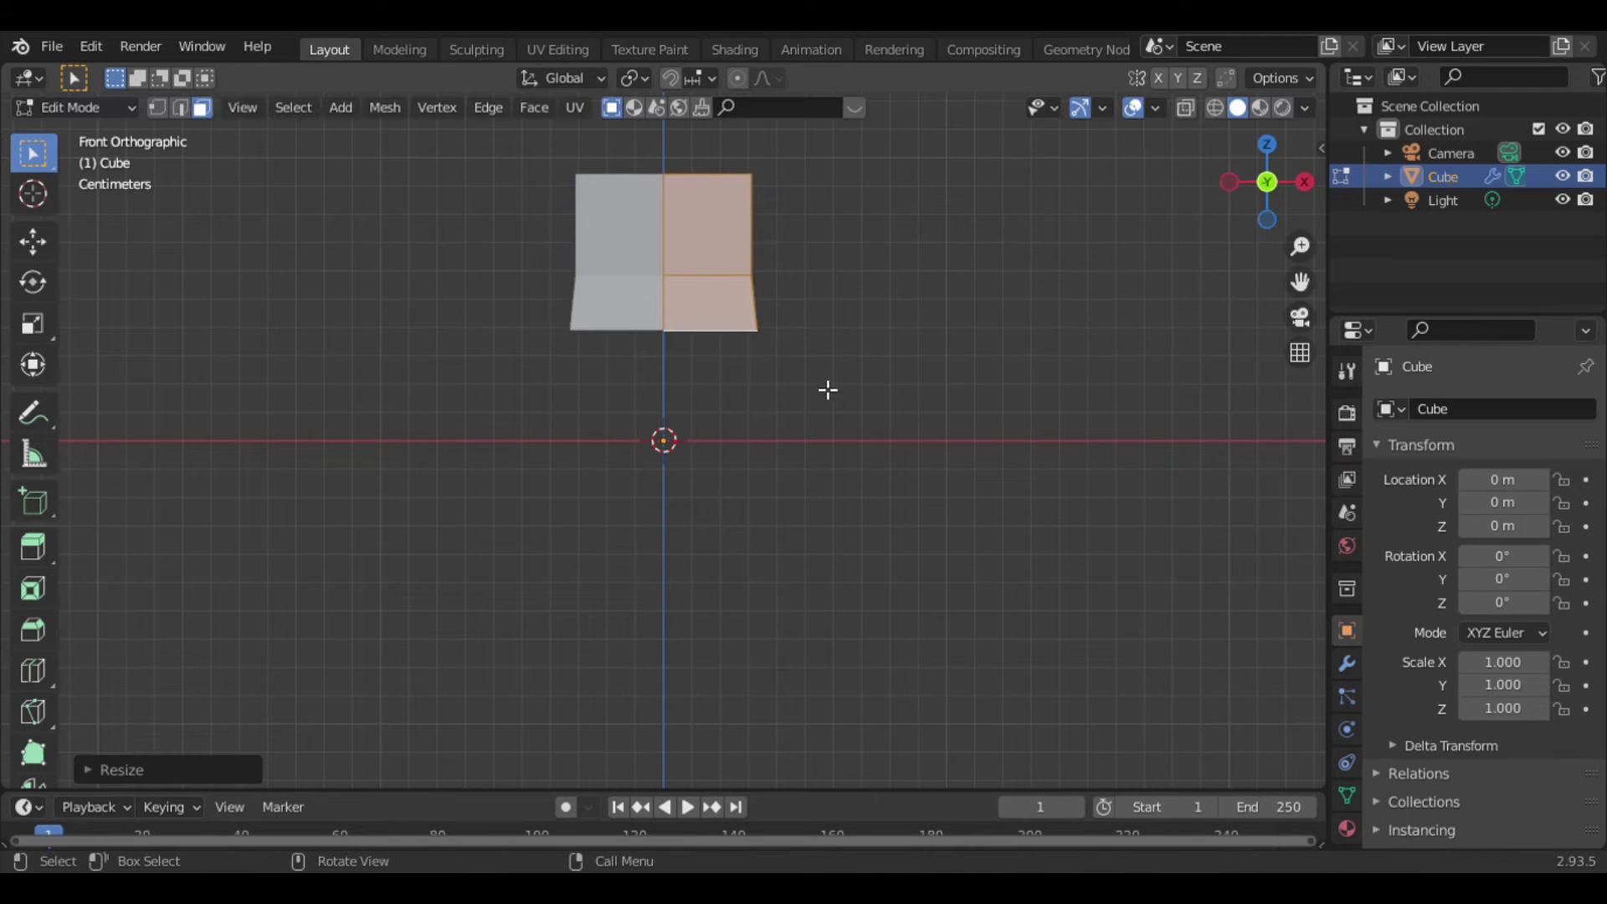
left_click(785, 350)
left_click_drag(1263, 176, 792, 334)
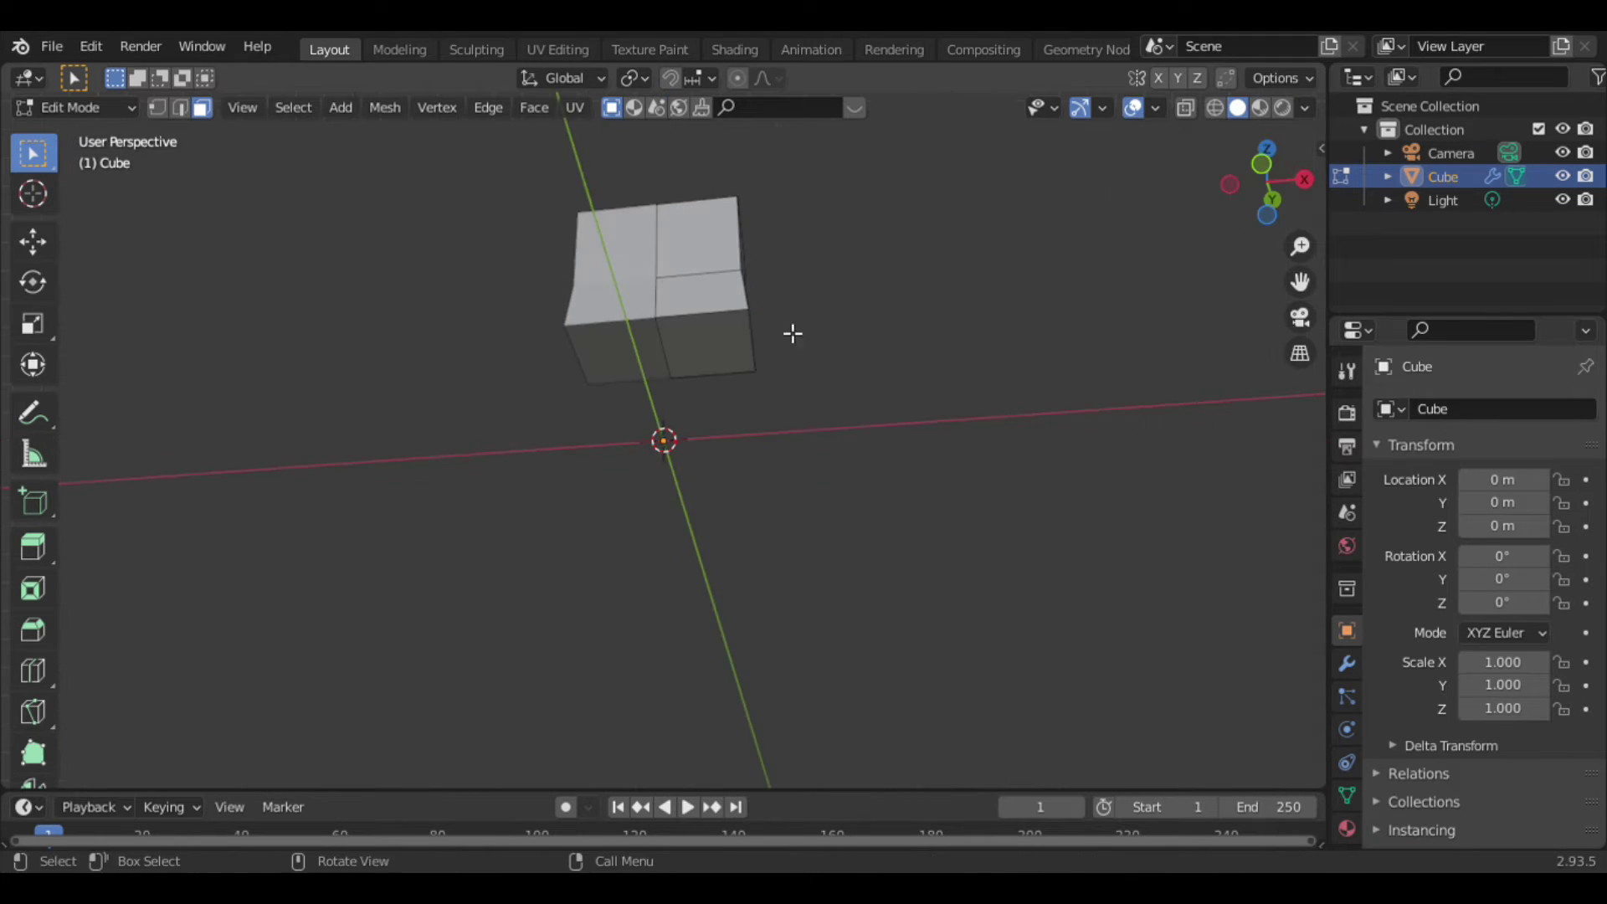
Narrow the bottom face slightly, then extrude and scale a new lower band.
left_click(744, 352)
key("KP_1")
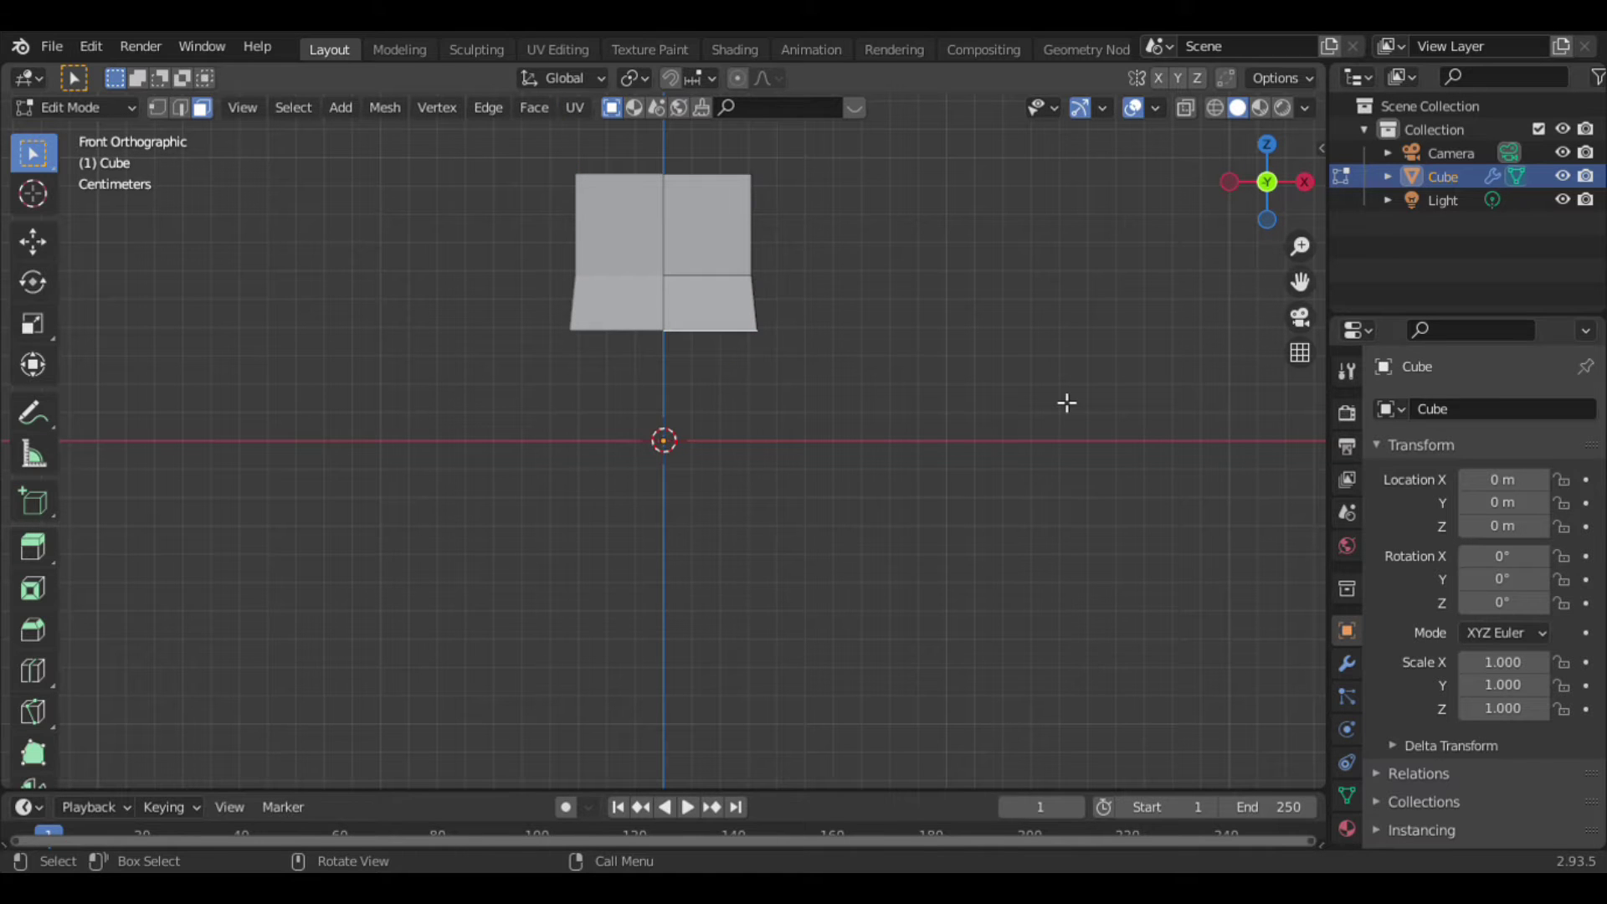
key("s")
left_click(1025, 400)
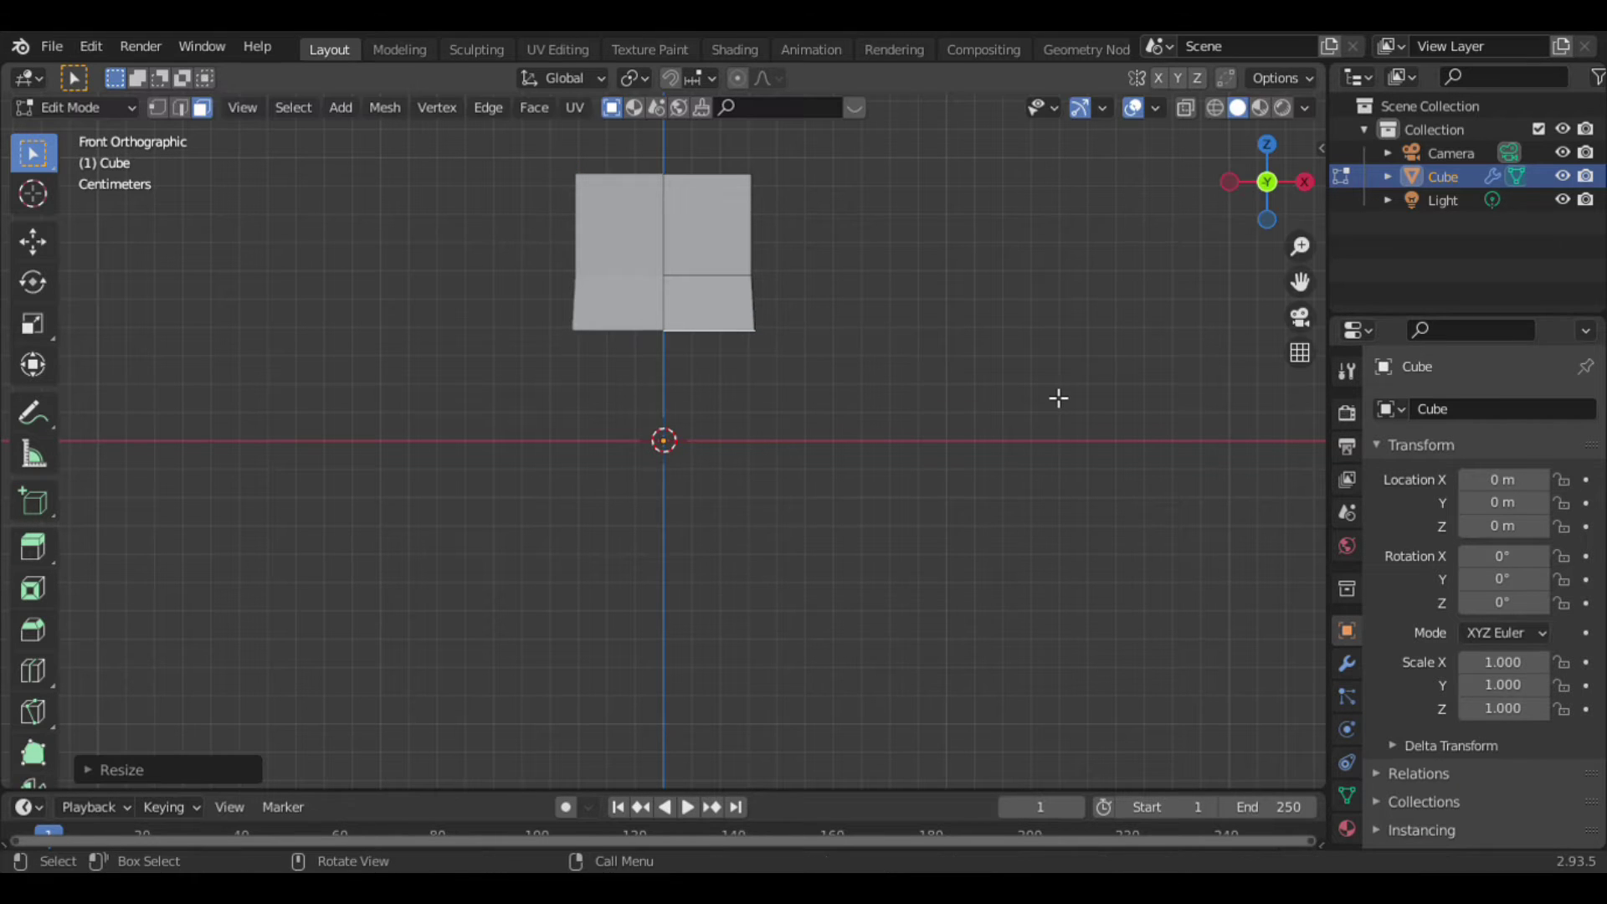
key("e")
left_click(1064, 425)
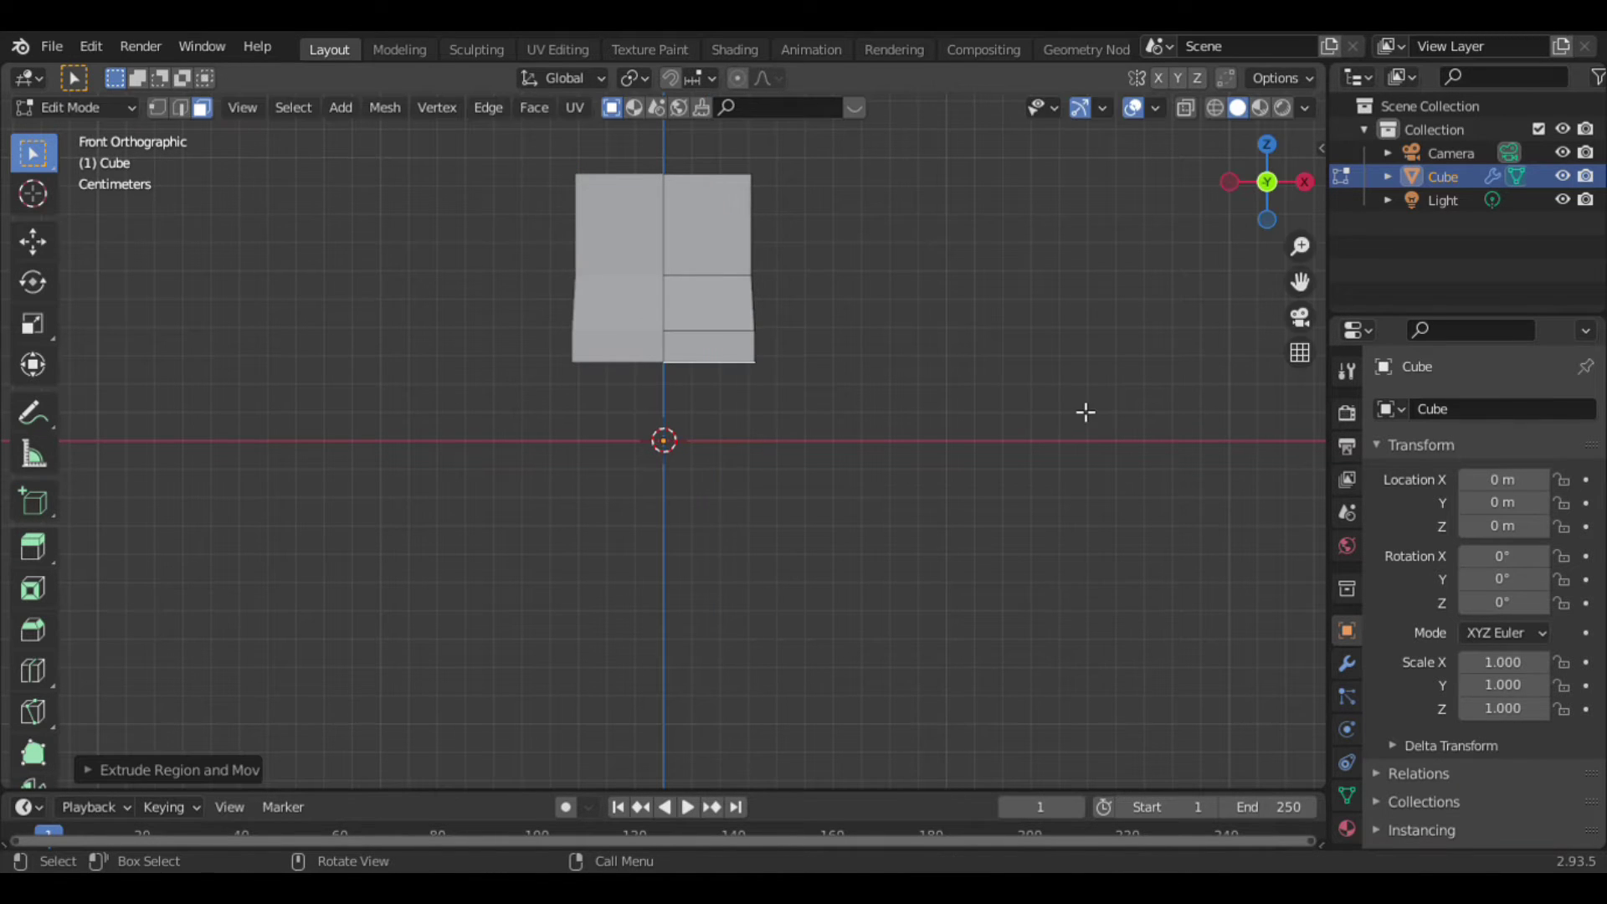
key("s")
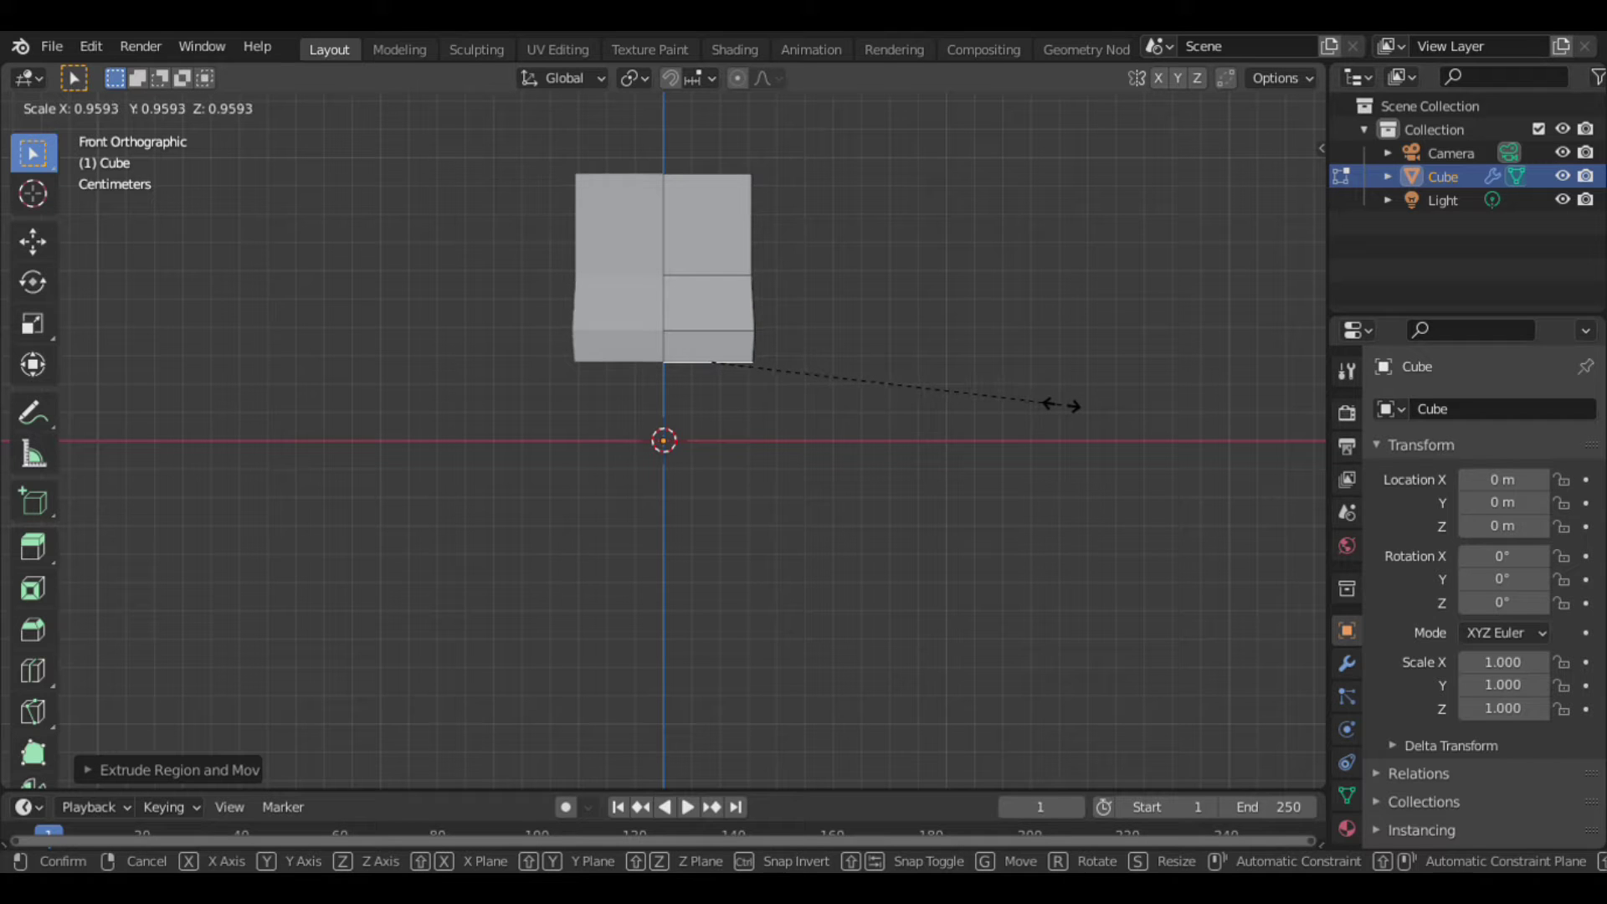
left_click(1061, 406)
Extrude and resize two more bands below, forming the pinched waist.
key("e")
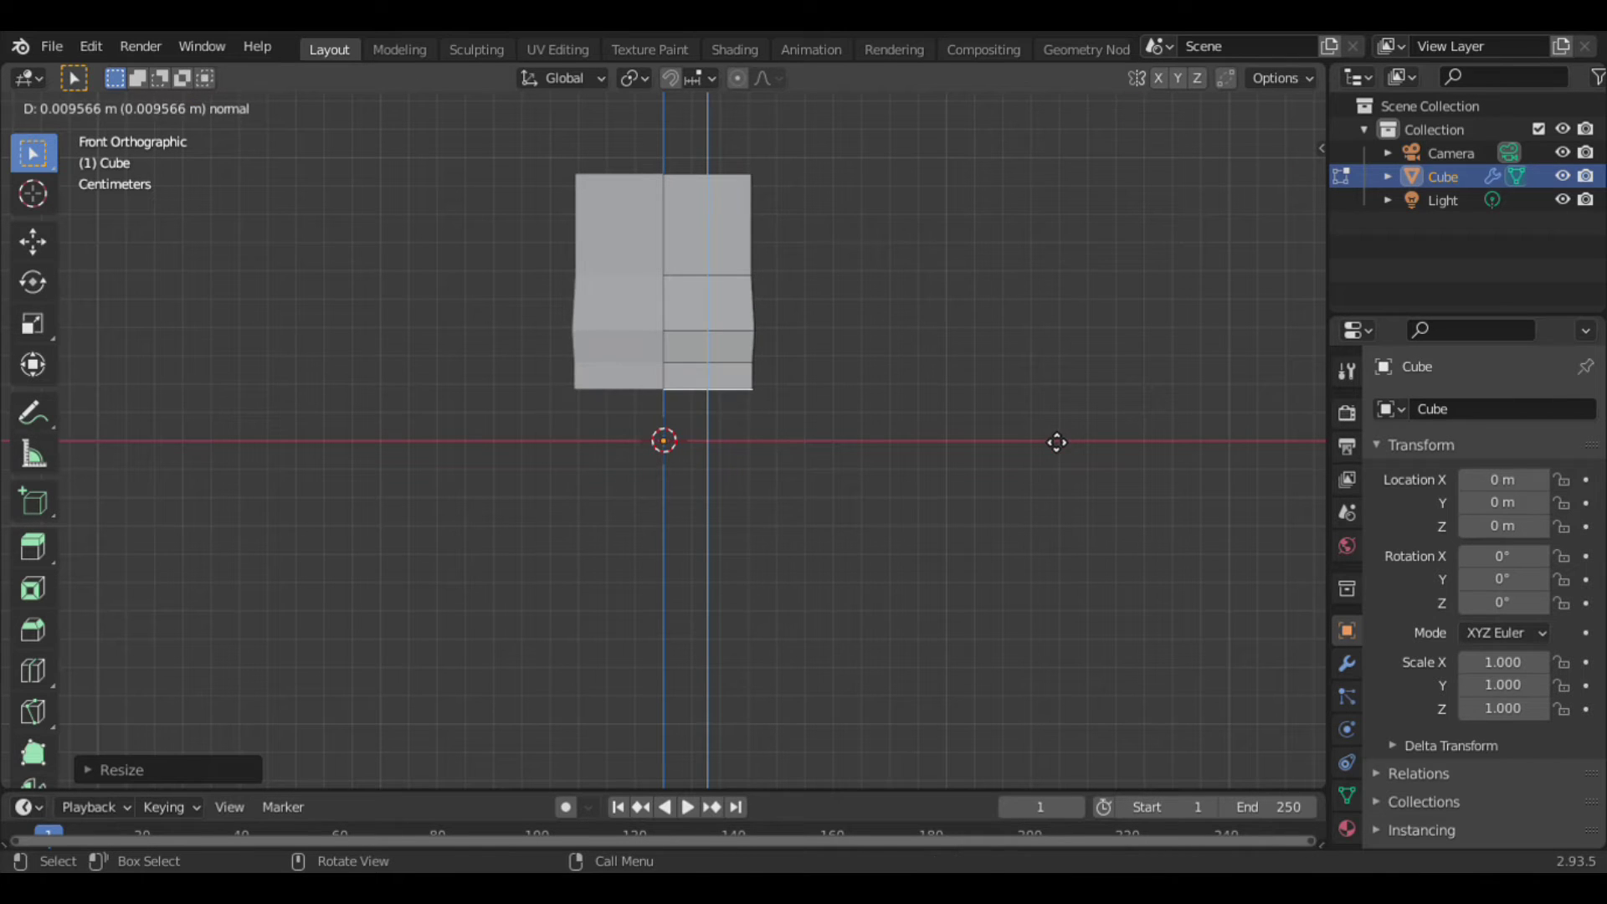
left_click(1056, 436)
key("s")
left_click(1051, 434)
key("e")
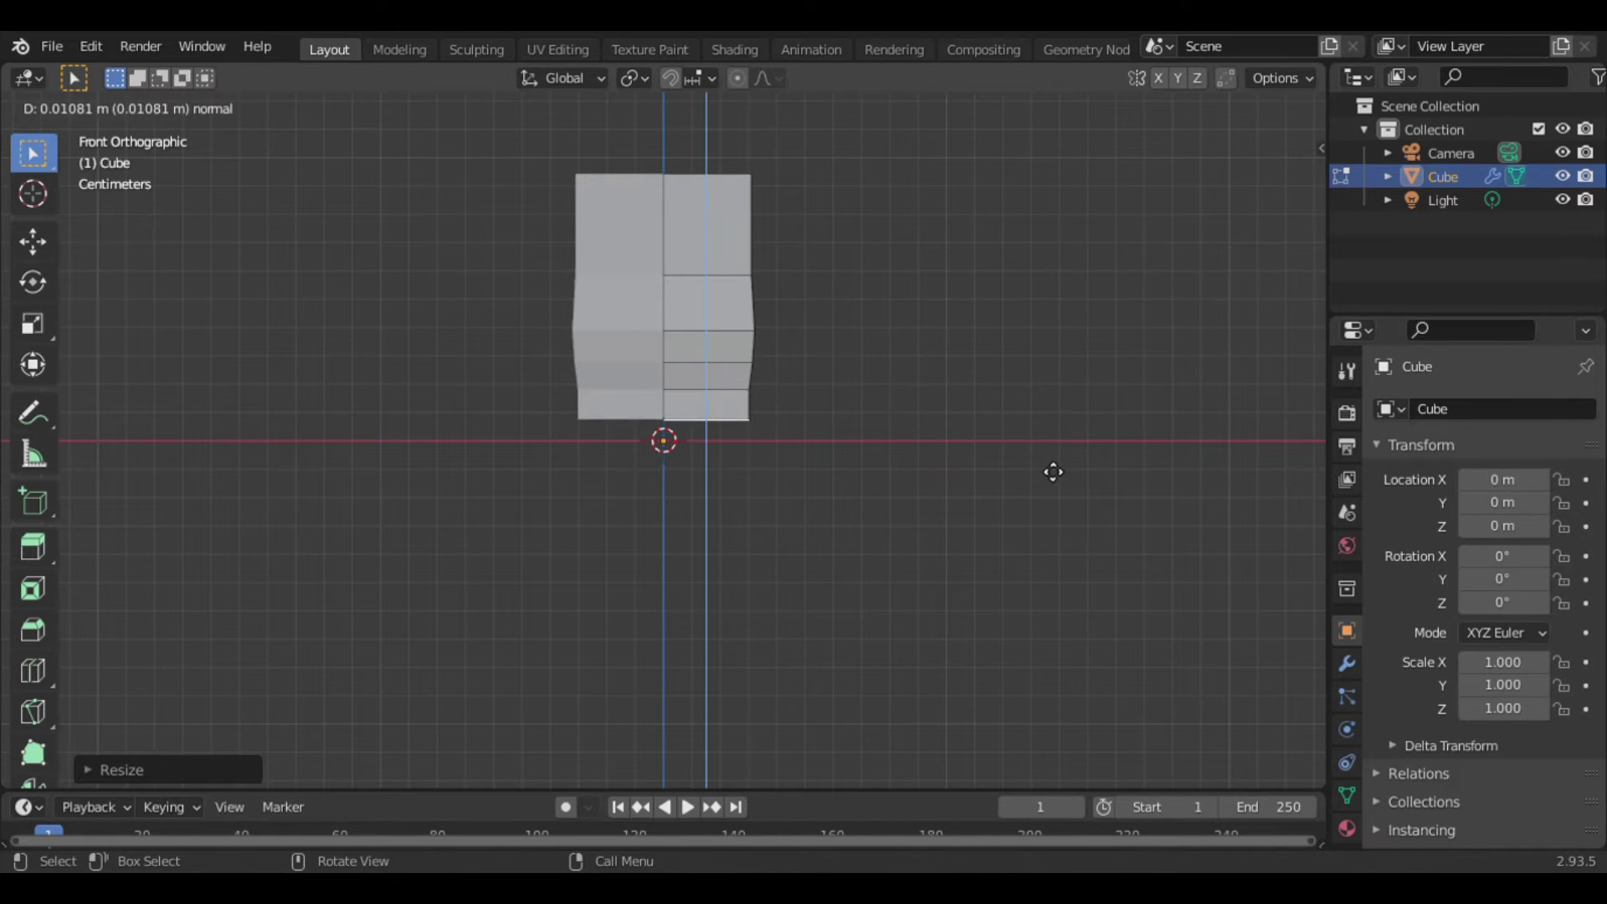
left_click(1060, 468)
key("s")
left_click(1029, 456)
mouse_move(1260, 188)
left_mouse_down()
mouse_move(1226, 213)
mouse_move(1198, 343)
left_mouse_up()
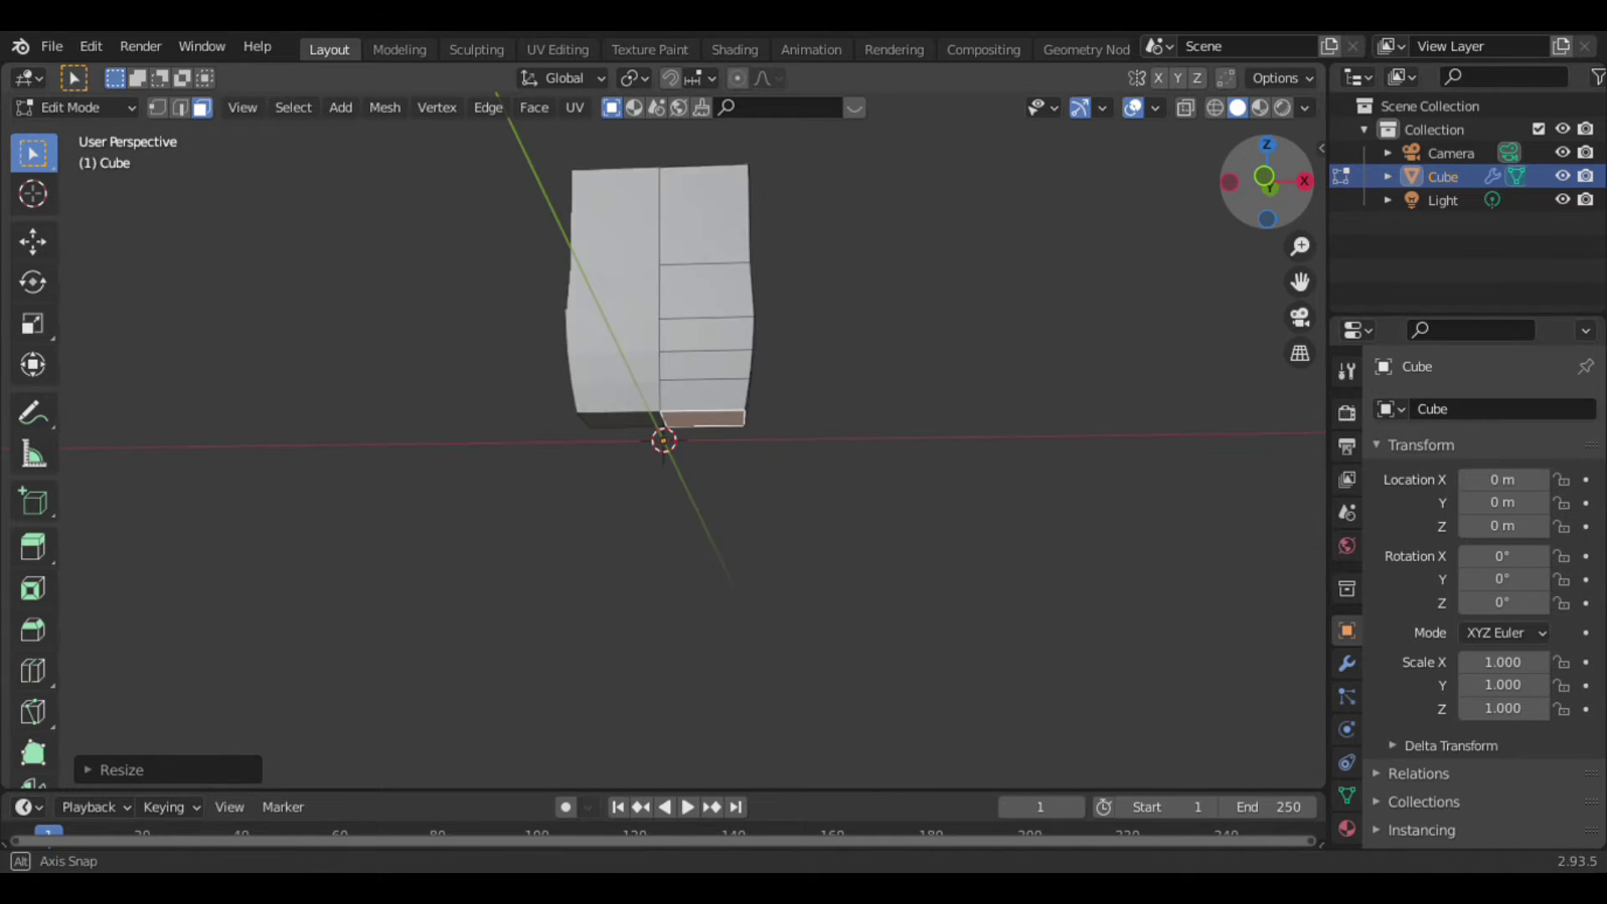
Extrude a wider hip band and one more section downward, then view from below.
key("e")
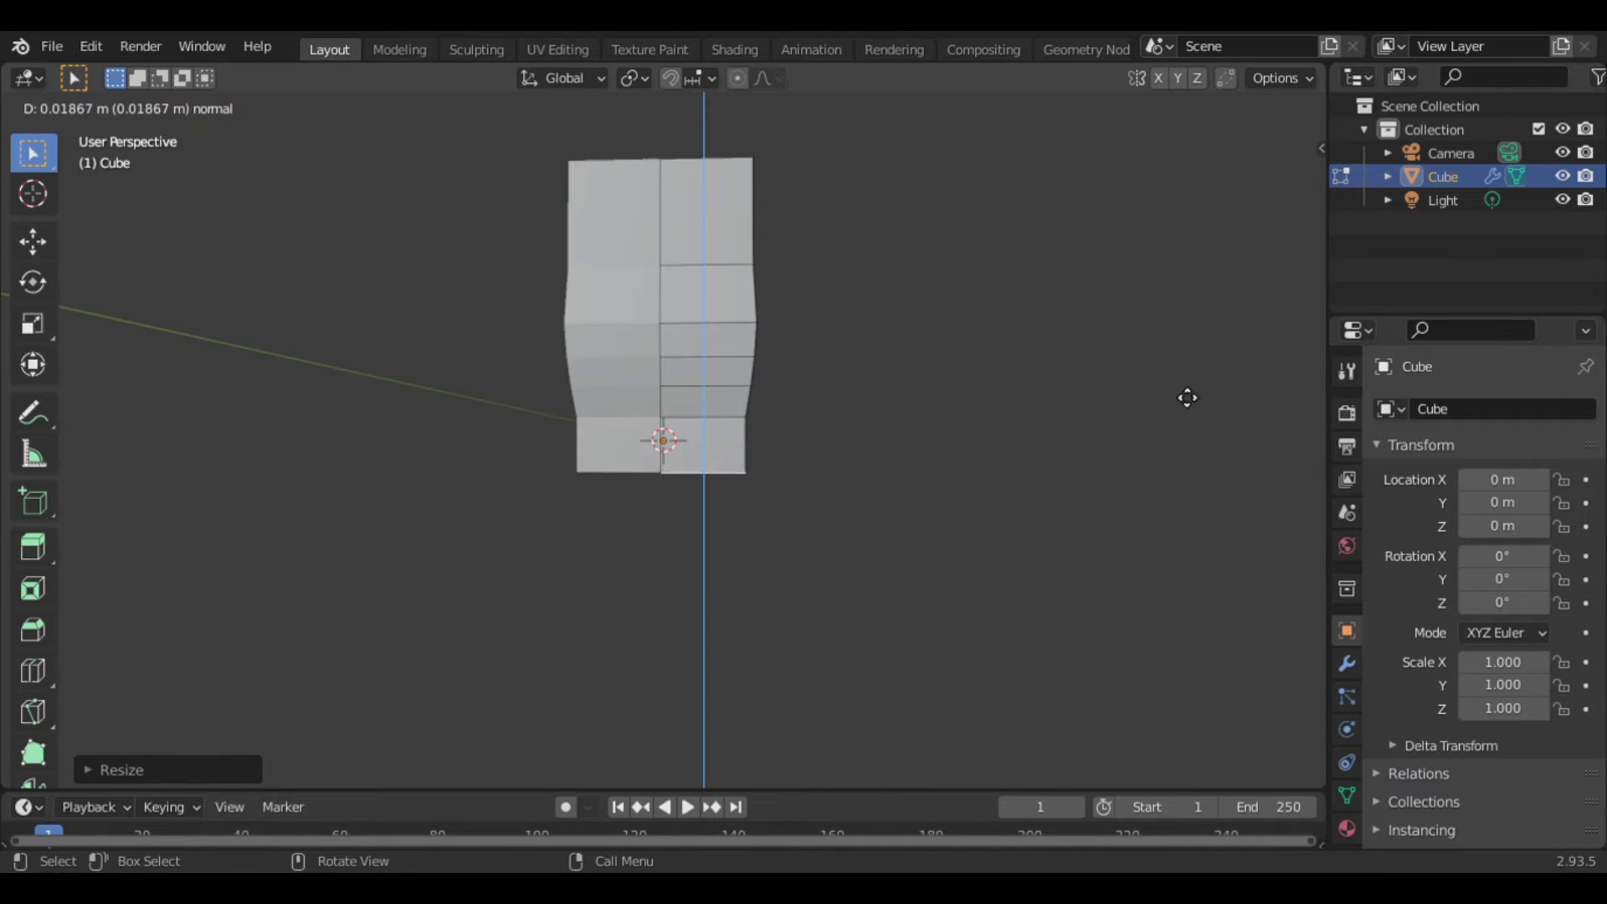
left_click(1182, 429)
key("s")
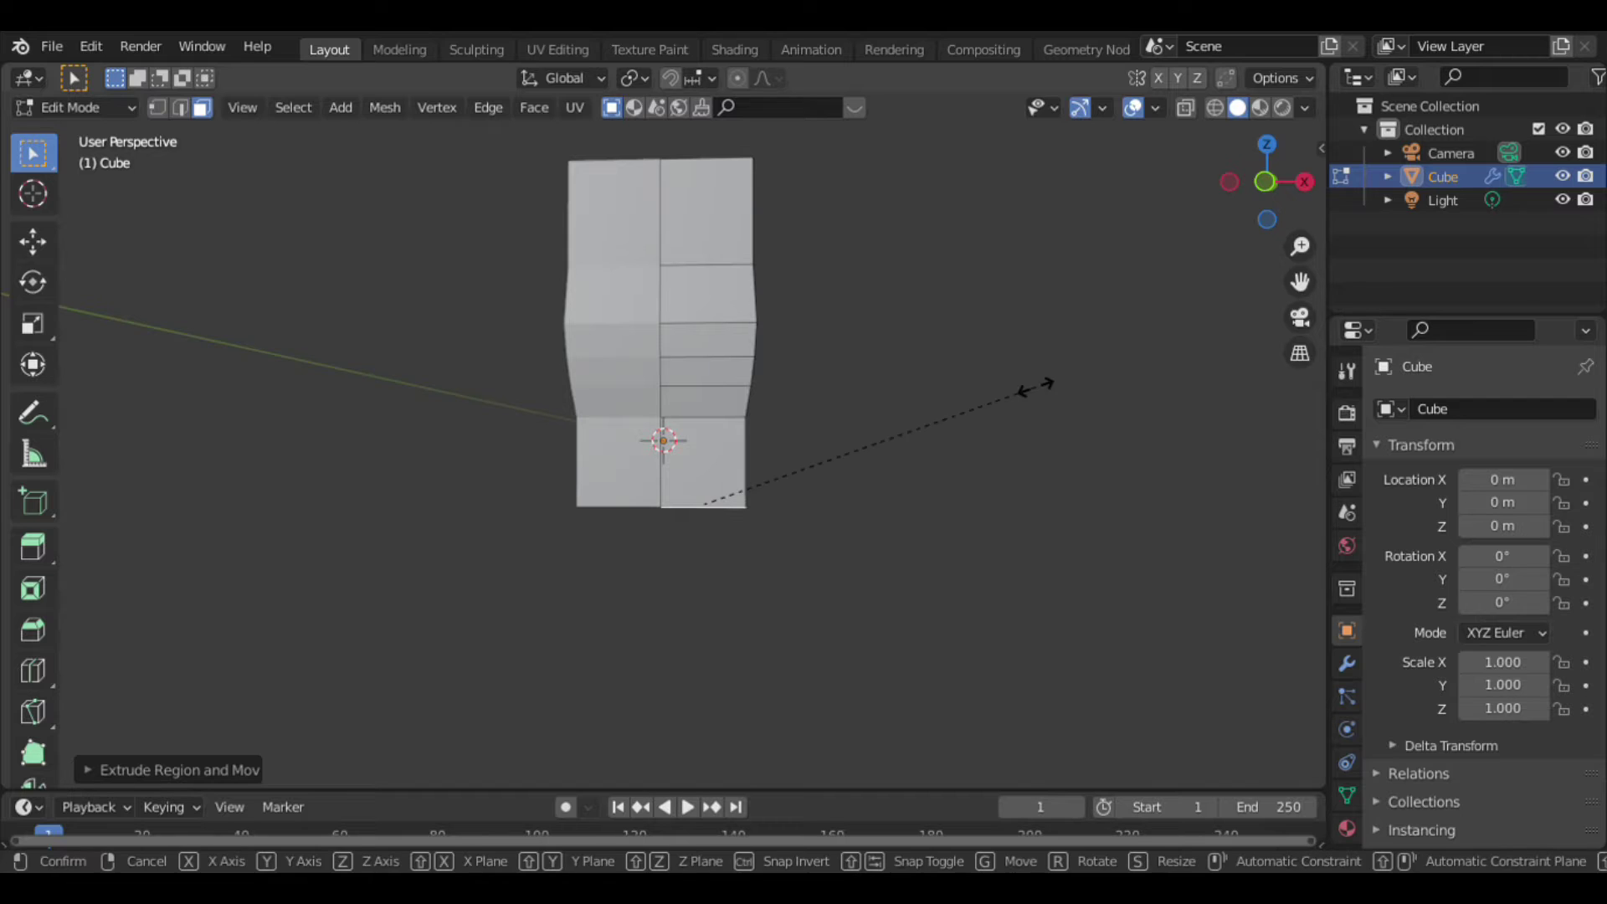
left_click(1092, 393)
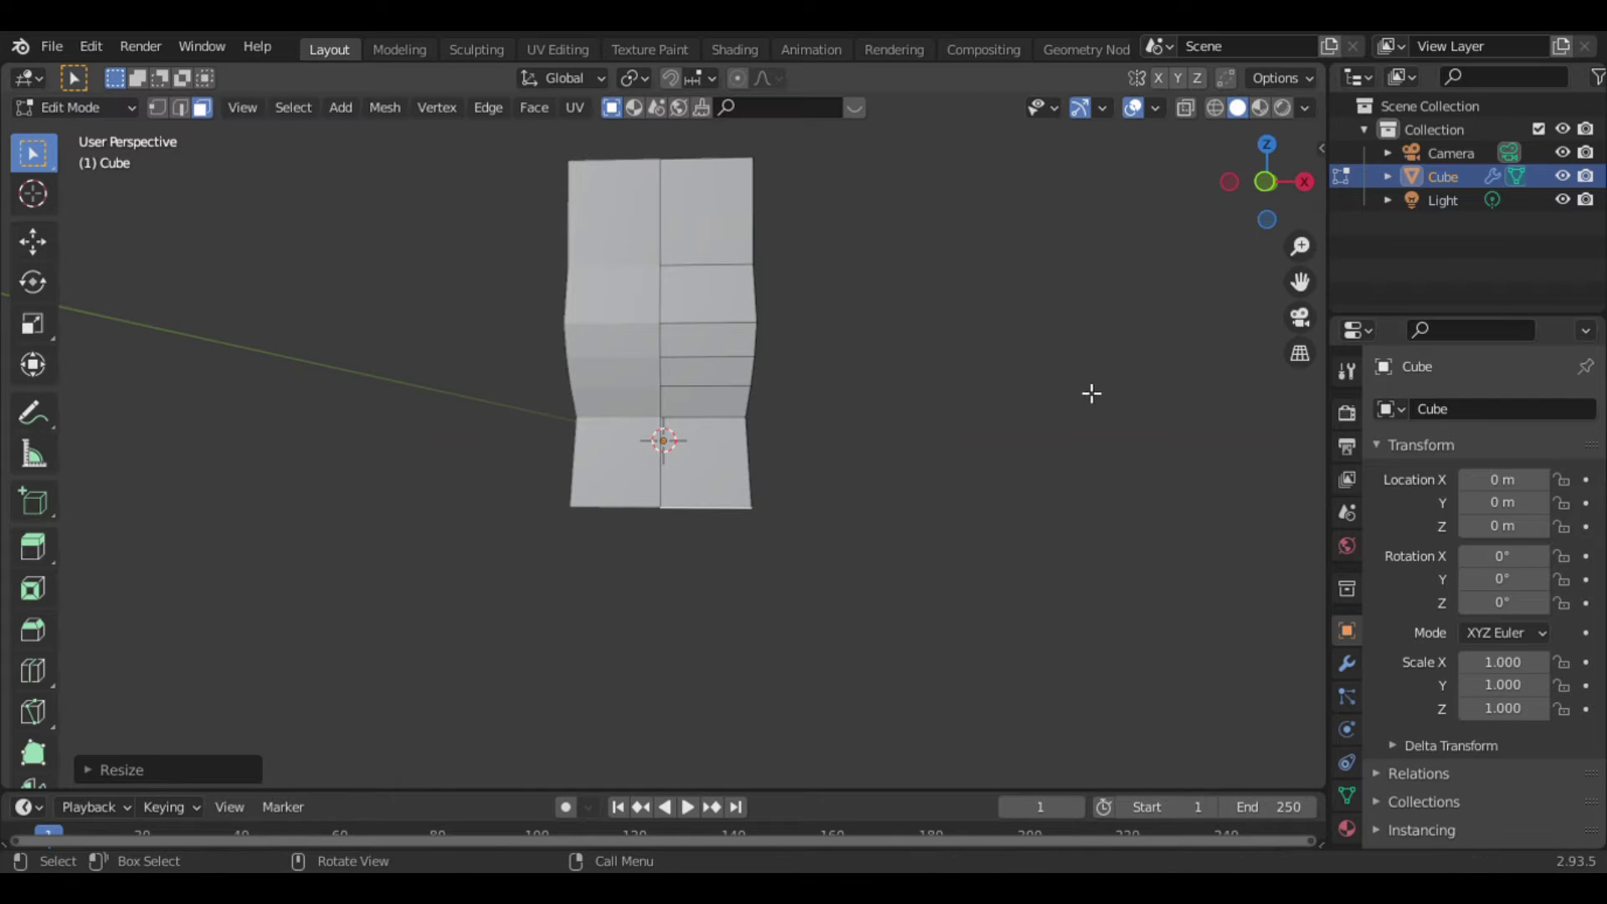
key("e")
left_click(1059, 438)
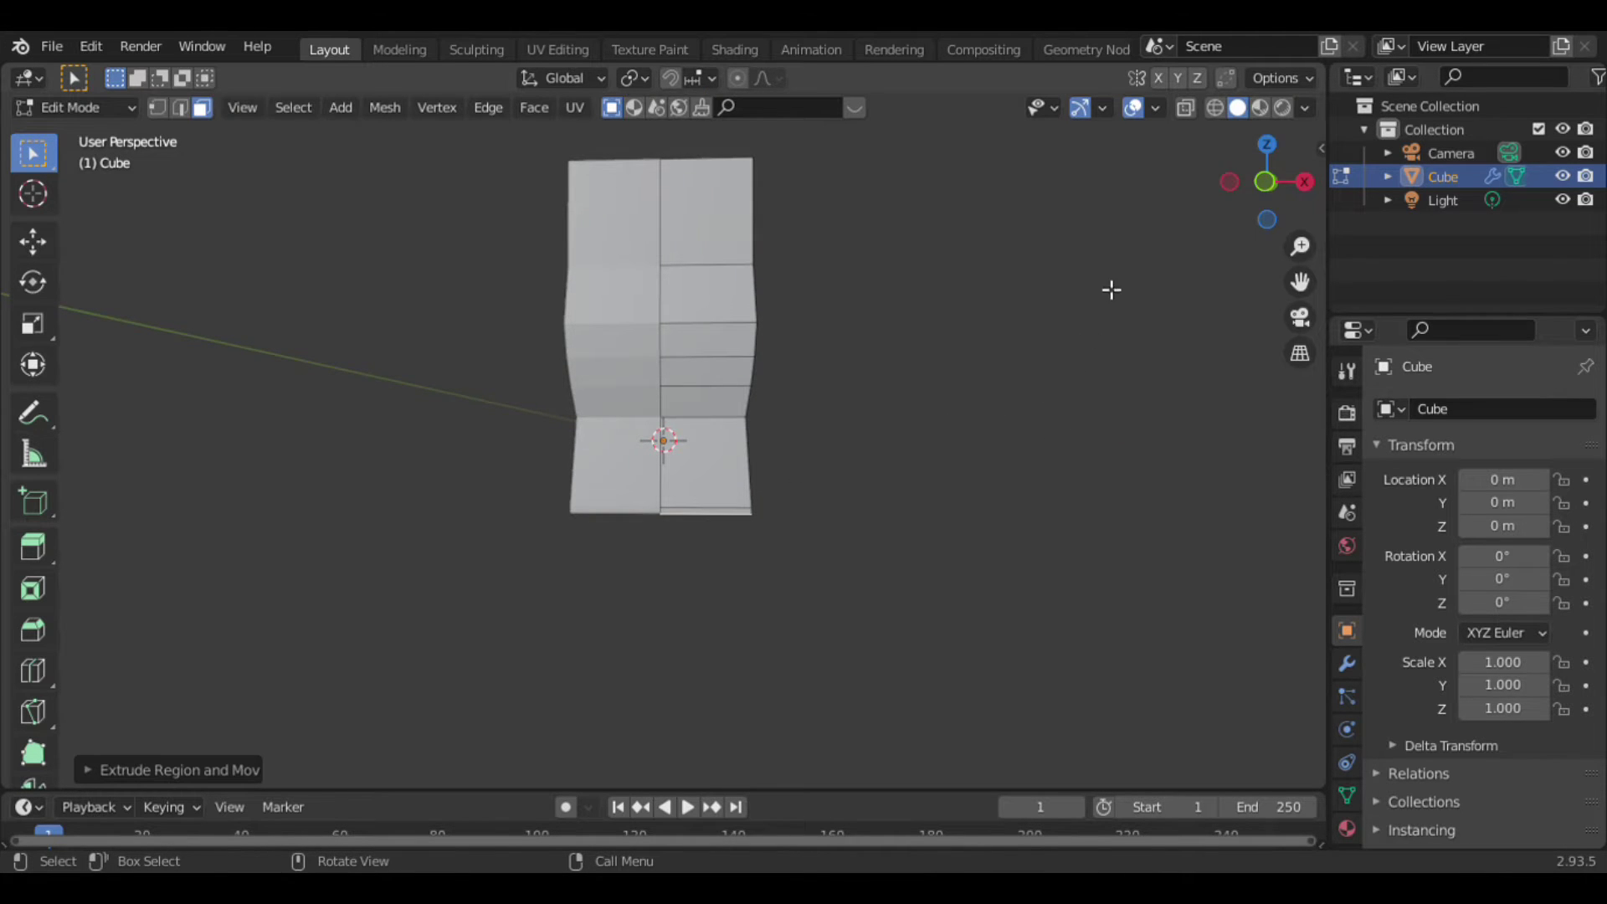
mouse_move(1265, 179)
left_mouse_down()
mouse_move(1202, 327)
mouse_move(2, 117)
left_mouse_up()
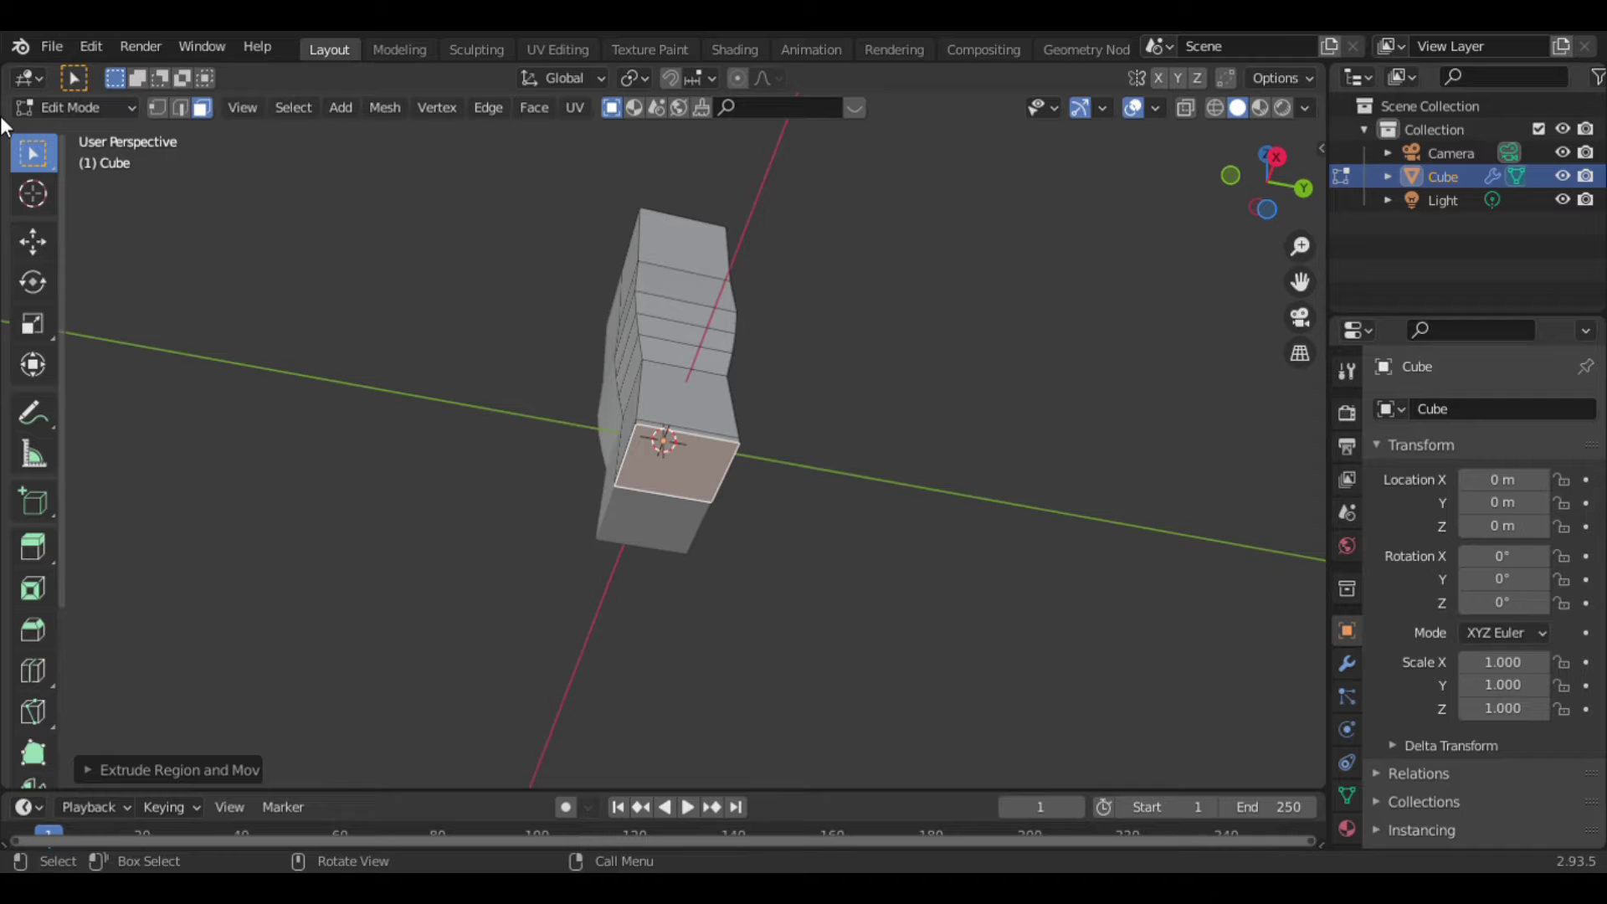
Switch to Edge select and pick a vertical edge on the lower hip band.
left_click(179, 107)
scroll(645, 495, "up", 5)
left_click(850, 452)
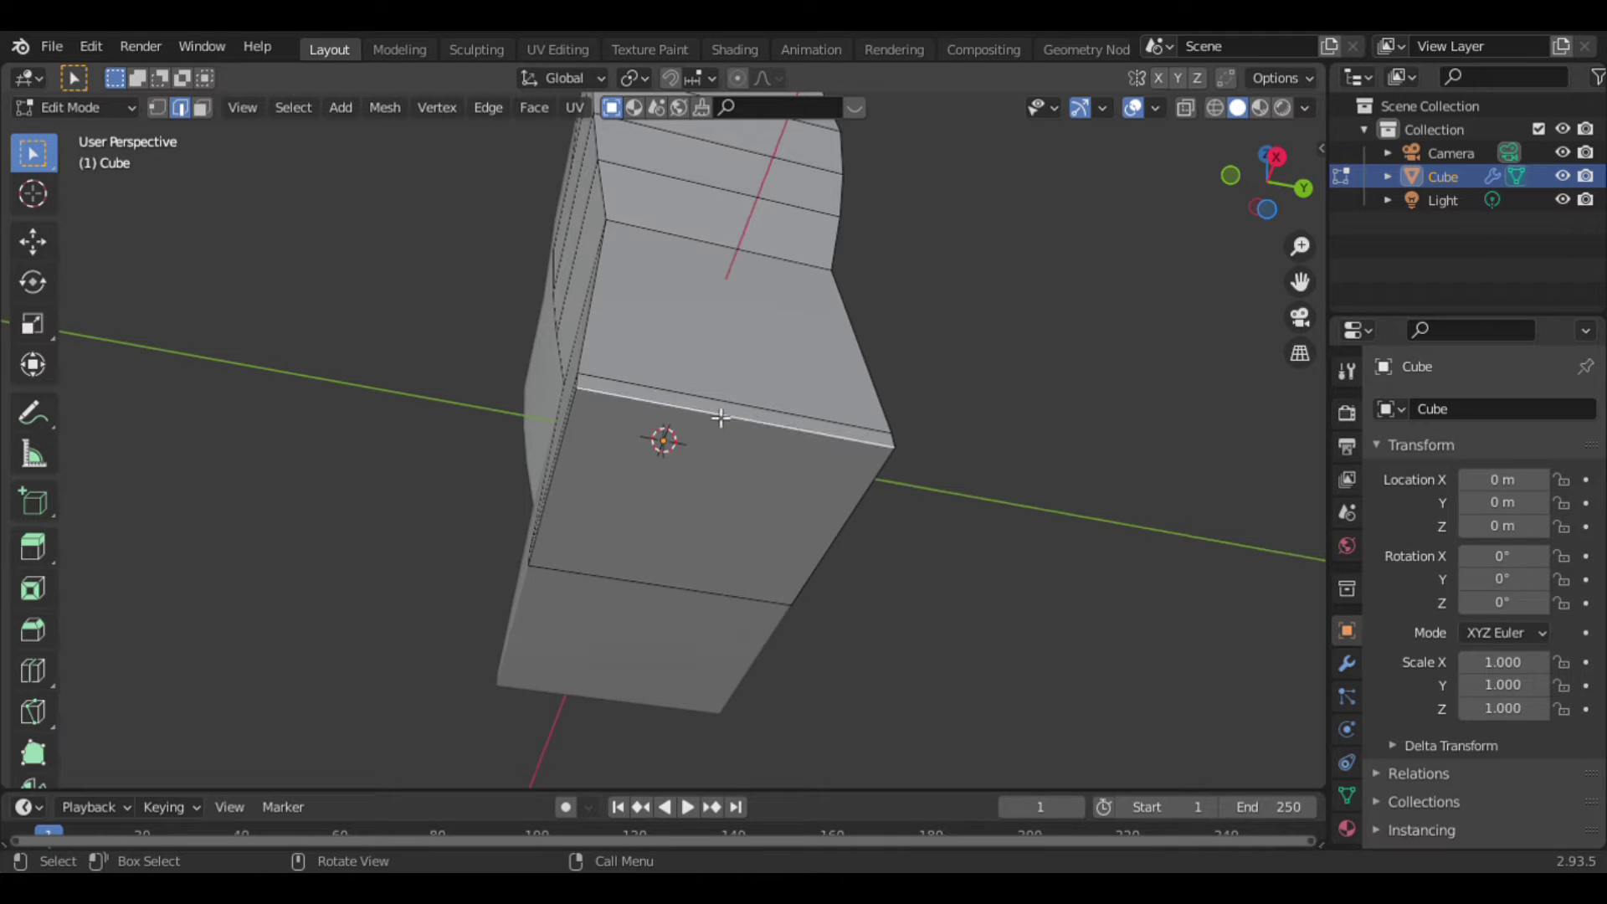
left_click_drag(1229, 184, 7, 242)
Slide the selected edge sideways along X with the Move gizmo, then clear the selection.
left_click(18, 242)
left_click_drag(1268, 208, 1281, 199)
left_click(1281, 198)
mouse_move(963, 621)
left_mouse_down()
mouse_move(775, 613)
mouse_move(795, 601)
left_mouse_up()
key("ctrl+z")
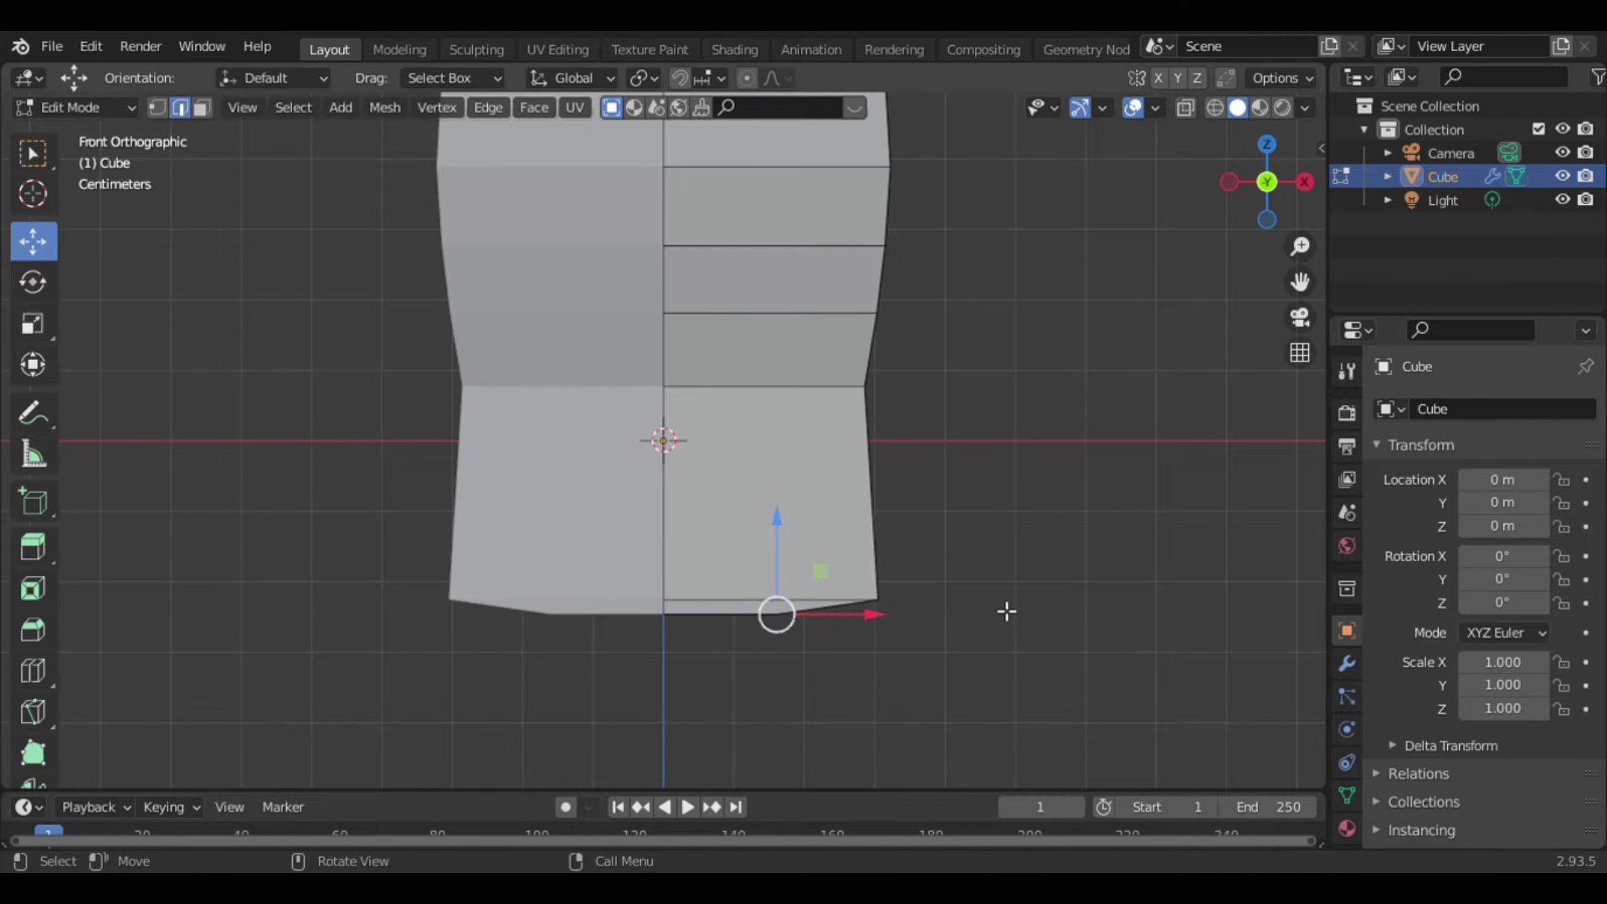
left_click_drag(1230, 163, 1015, 552)
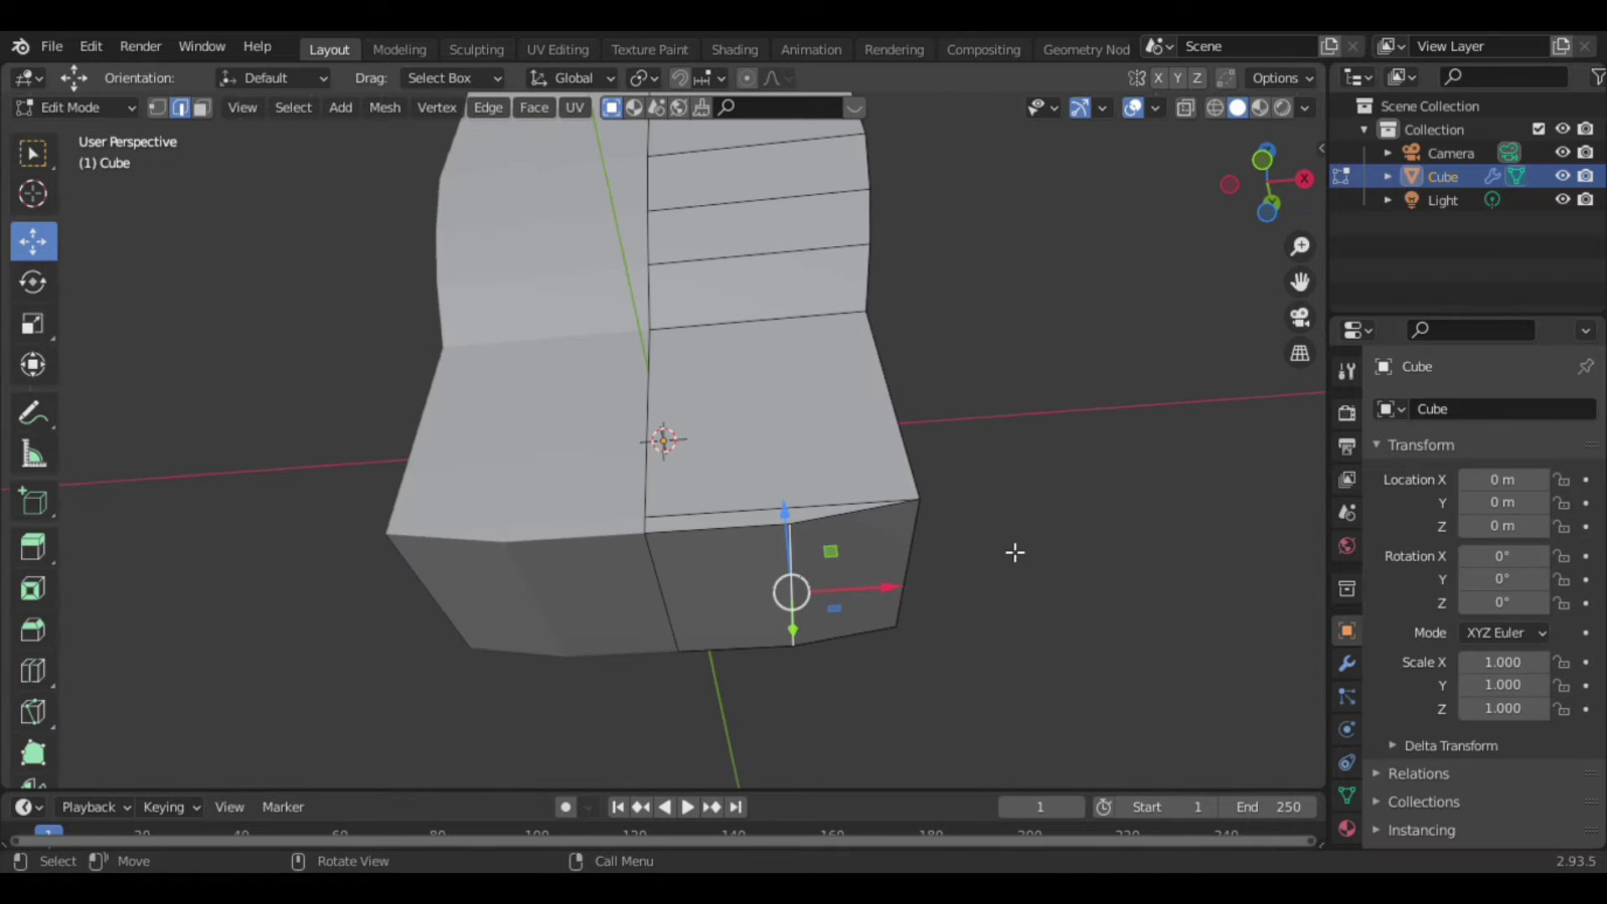
mouse_move(900, 601)
left_mouse_down()
mouse_move(777, 616)
mouse_move(818, 623)
left_mouse_up()
key("alt+a")
Select the lower-right hip face in Face mode, trying and undoing a leg extrusion.
left_click(201, 109)
left_click(813, 570)
key("KP_1")
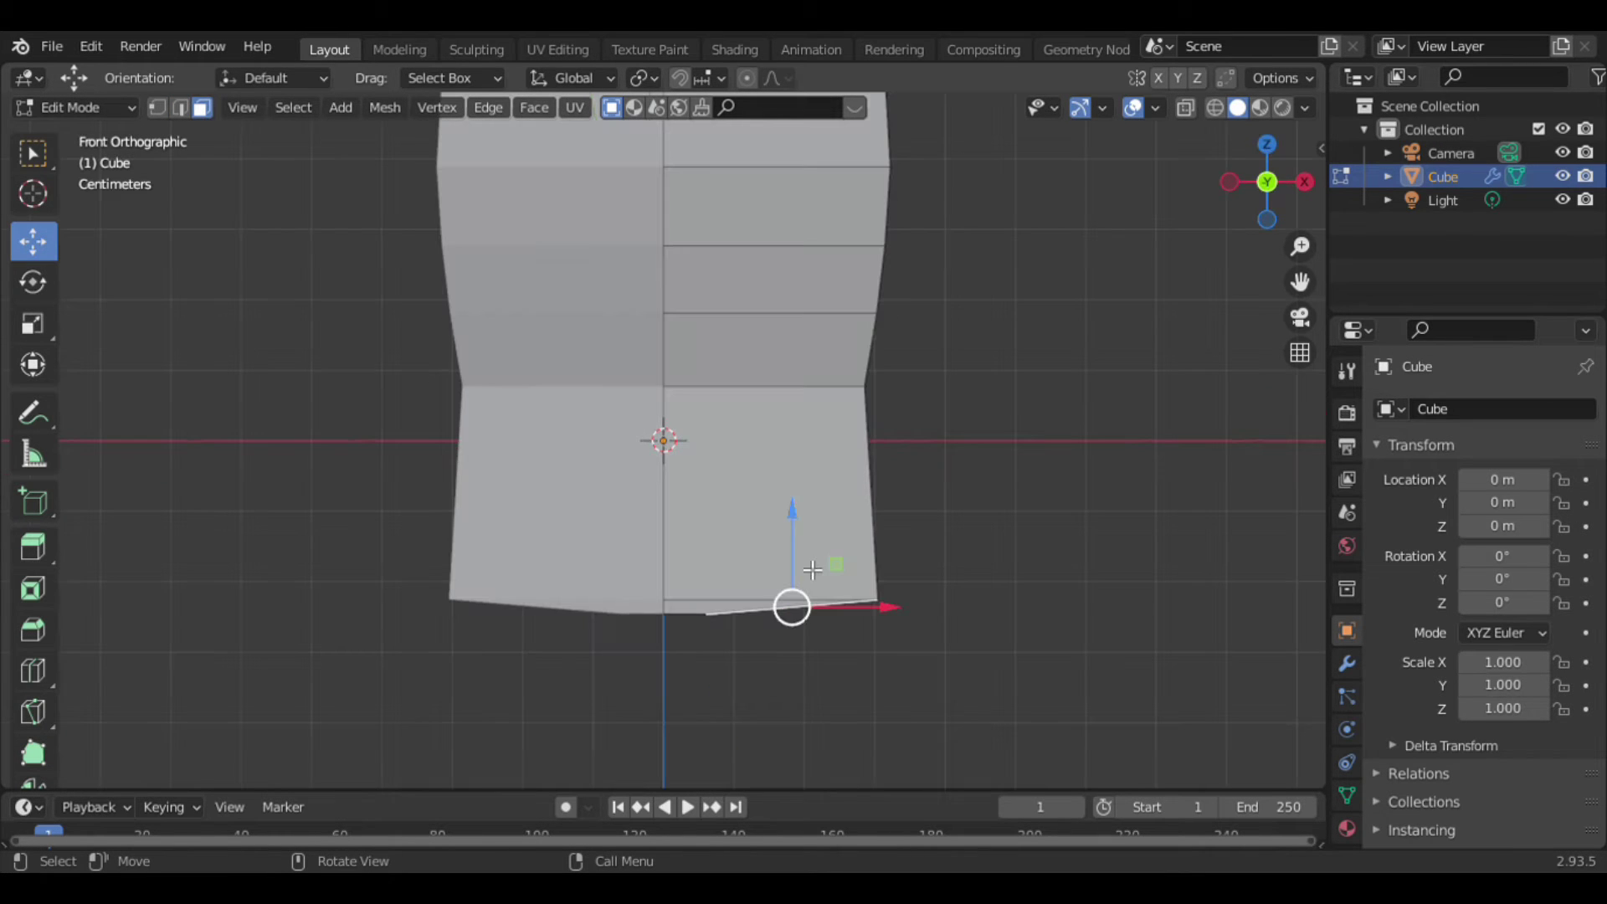
key("e")
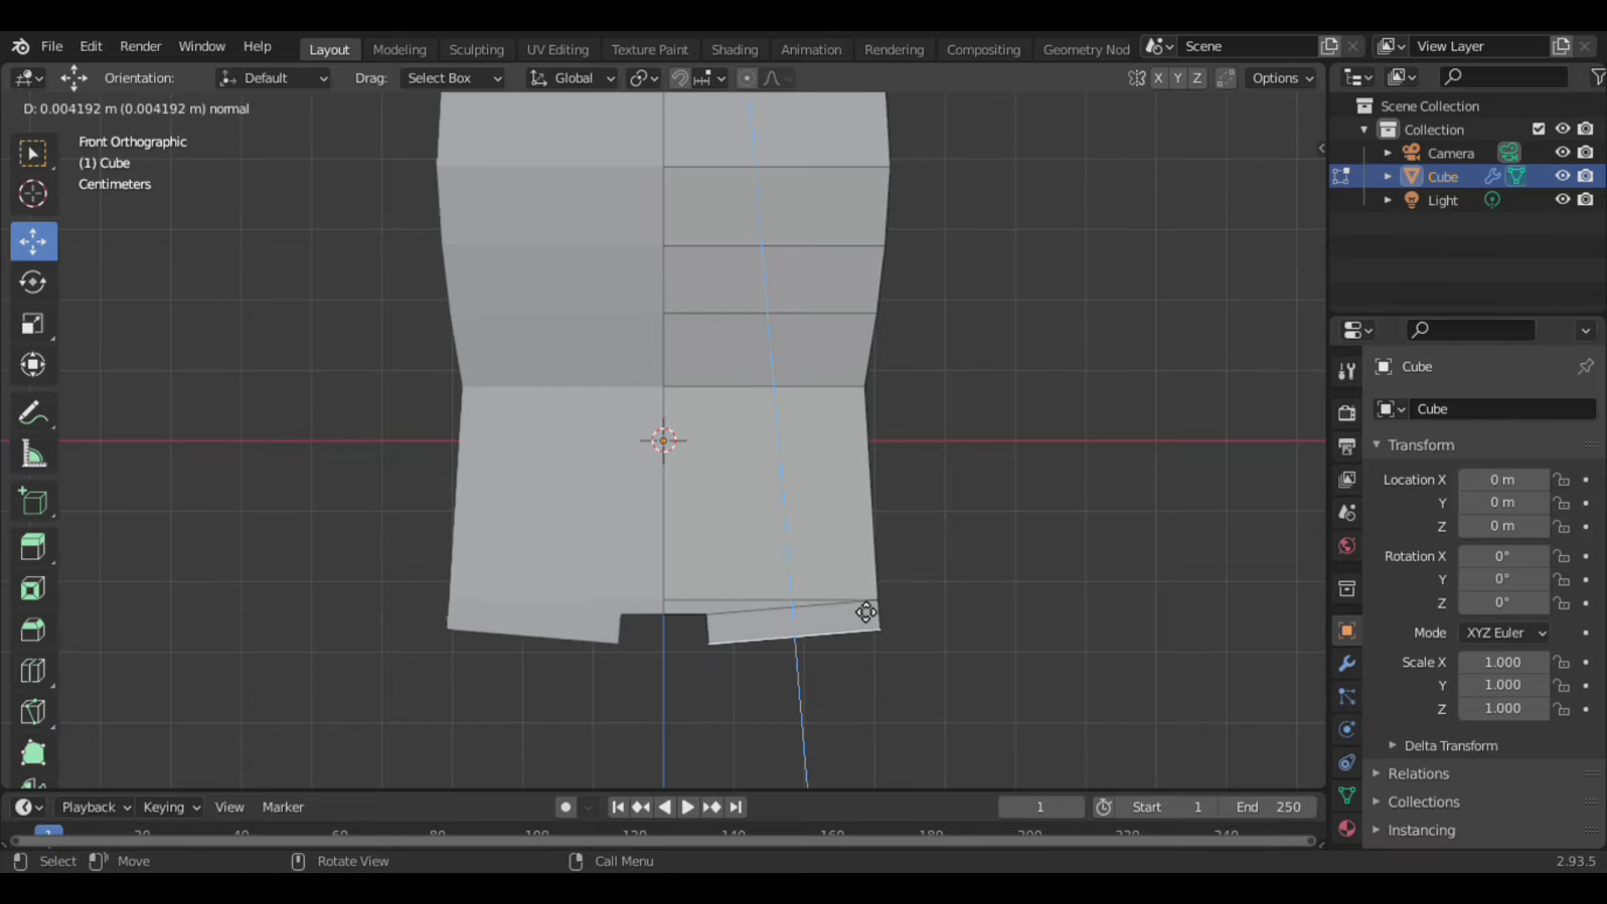
left_click(867, 658)
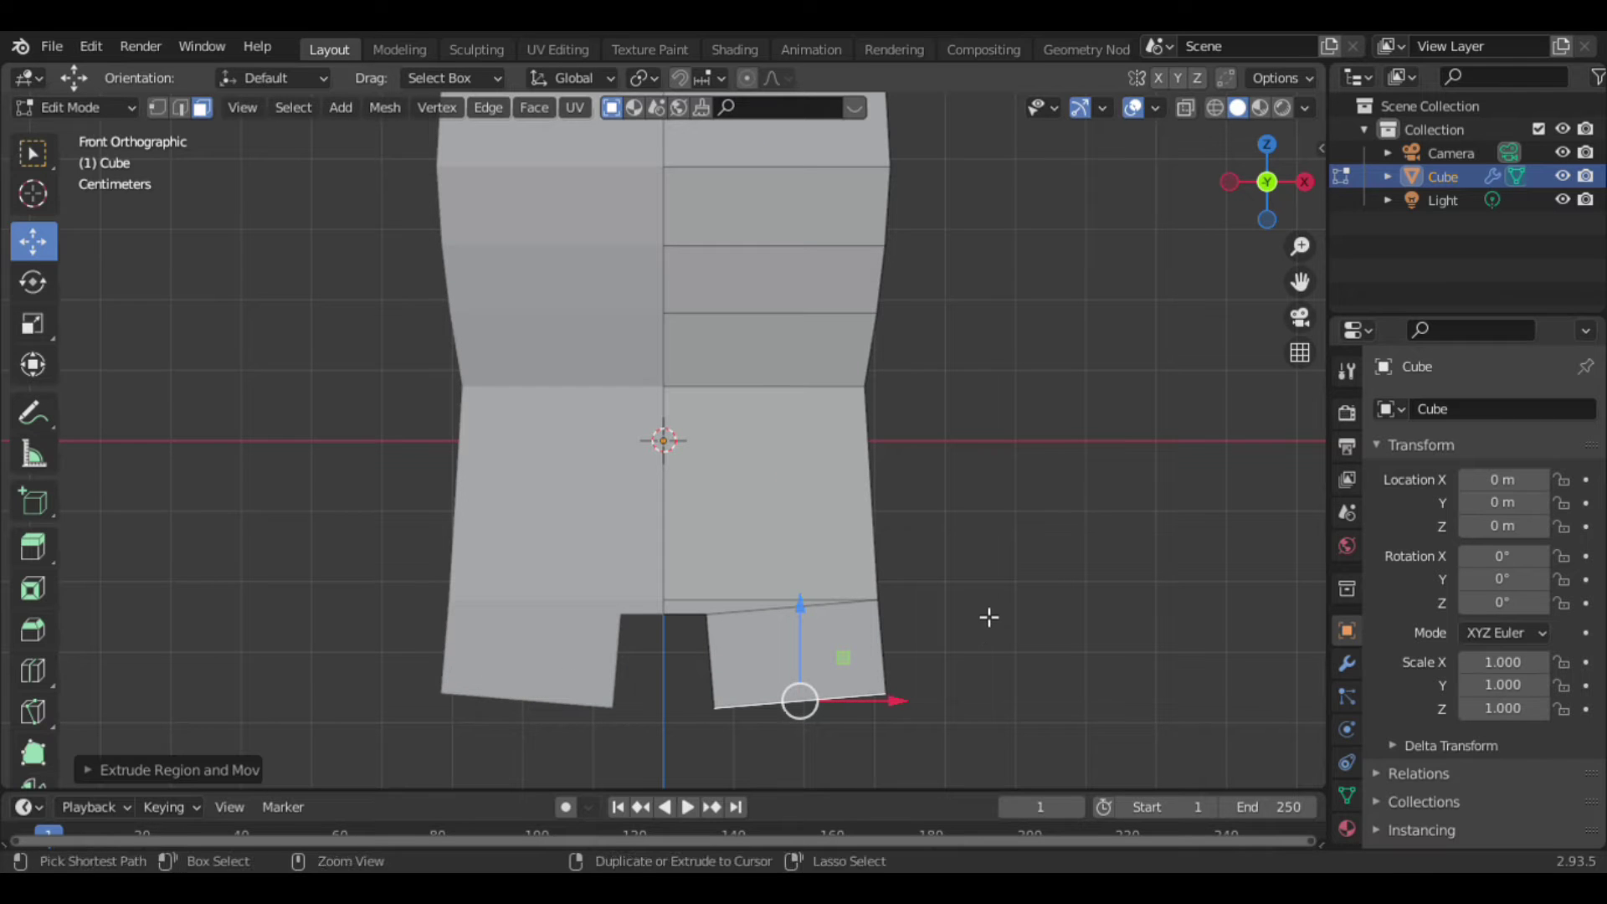
key("ctrl+z")
Rotate the lower-right face, then tilt it together with the narrow neighbouring face.
key("r")
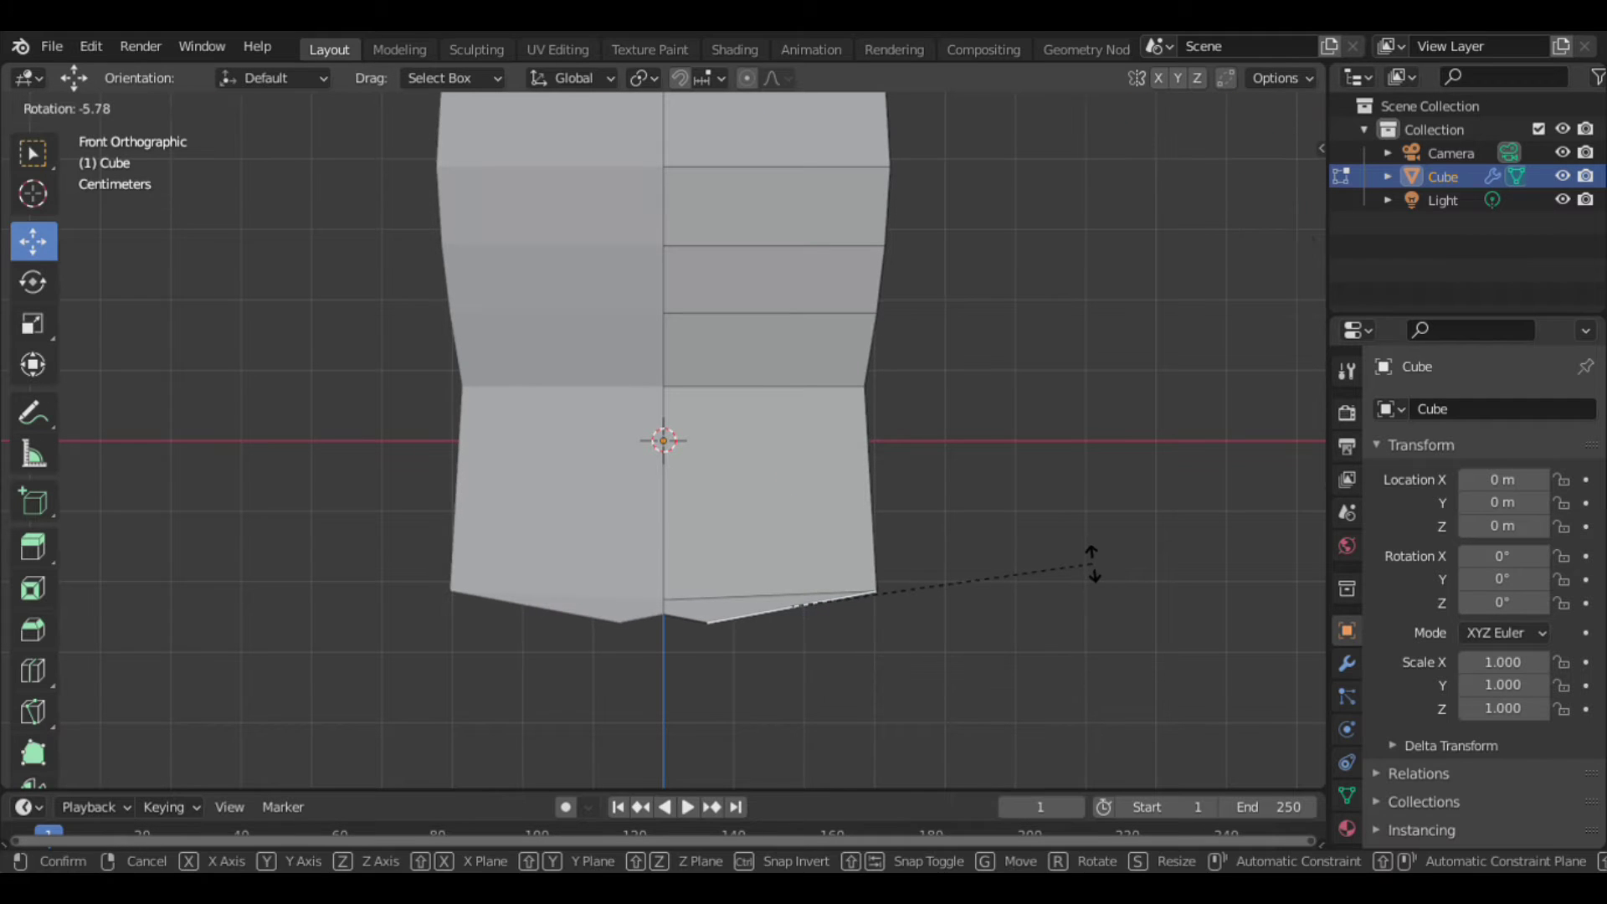
left_click(1092, 564)
left_click_drag(1253, 188, 1230, 243)
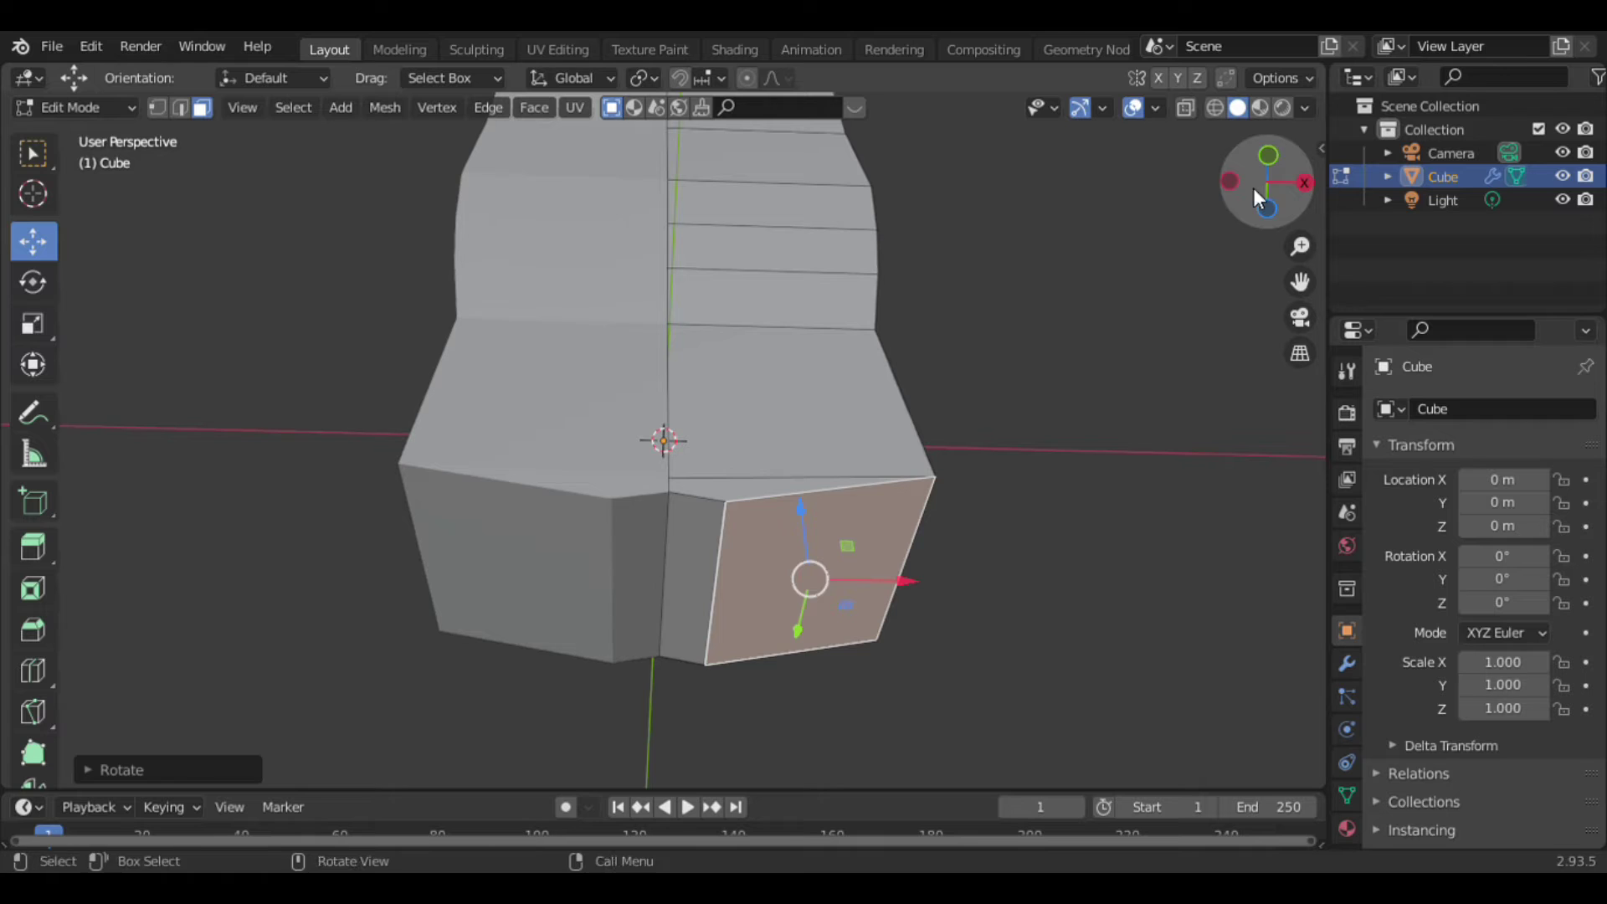
left_click_drag(505, 547, 870, 623, "shift")
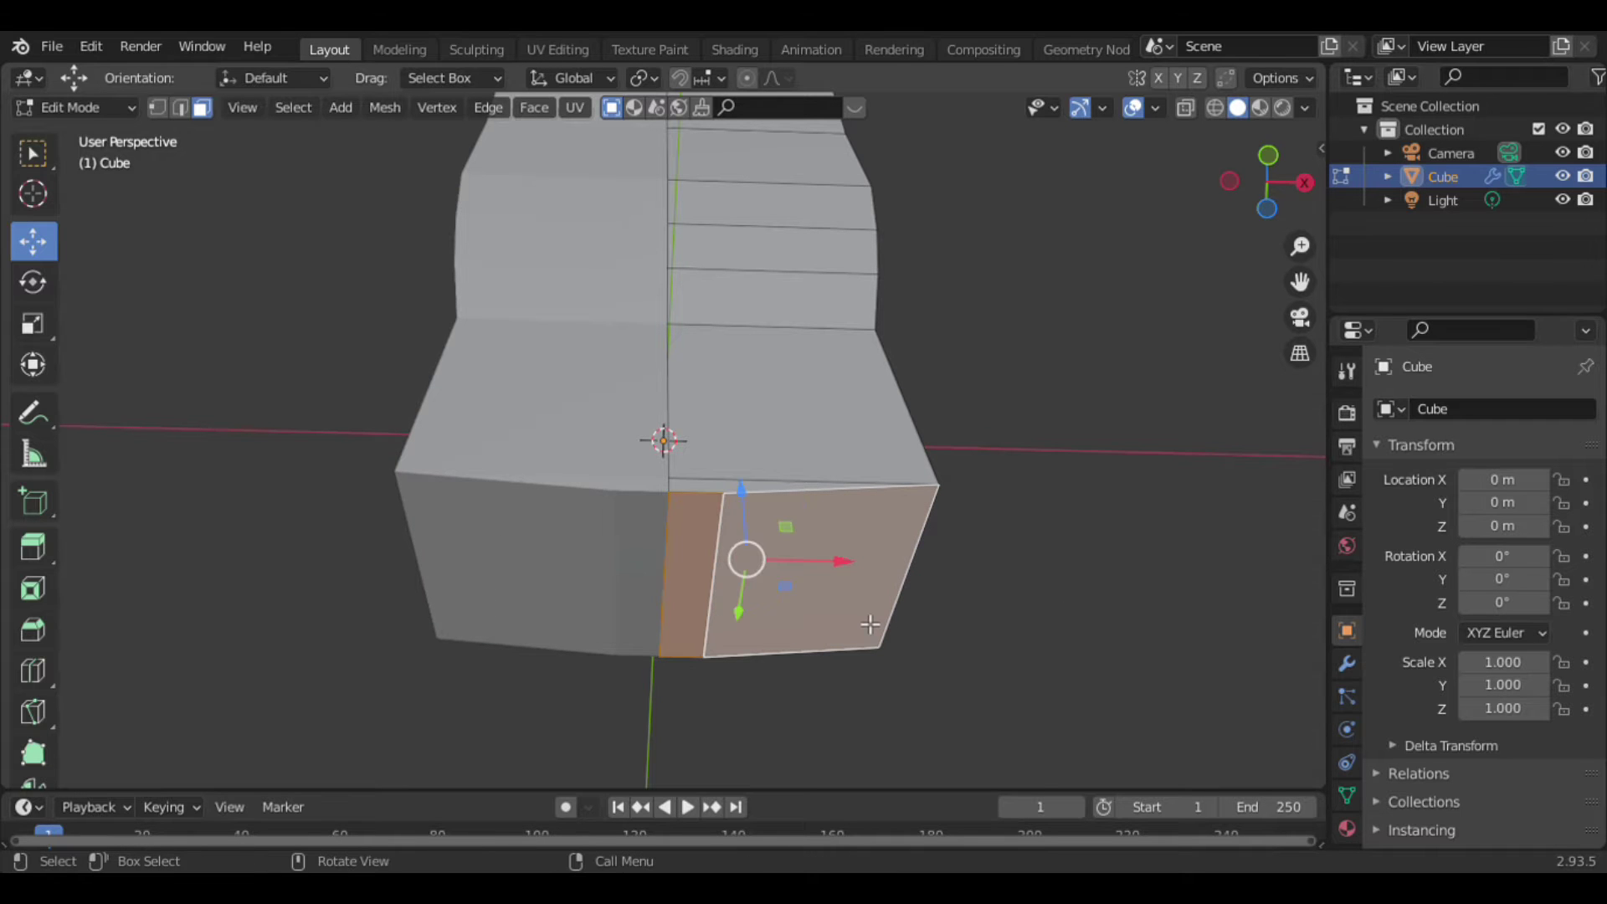
key("KP_1")
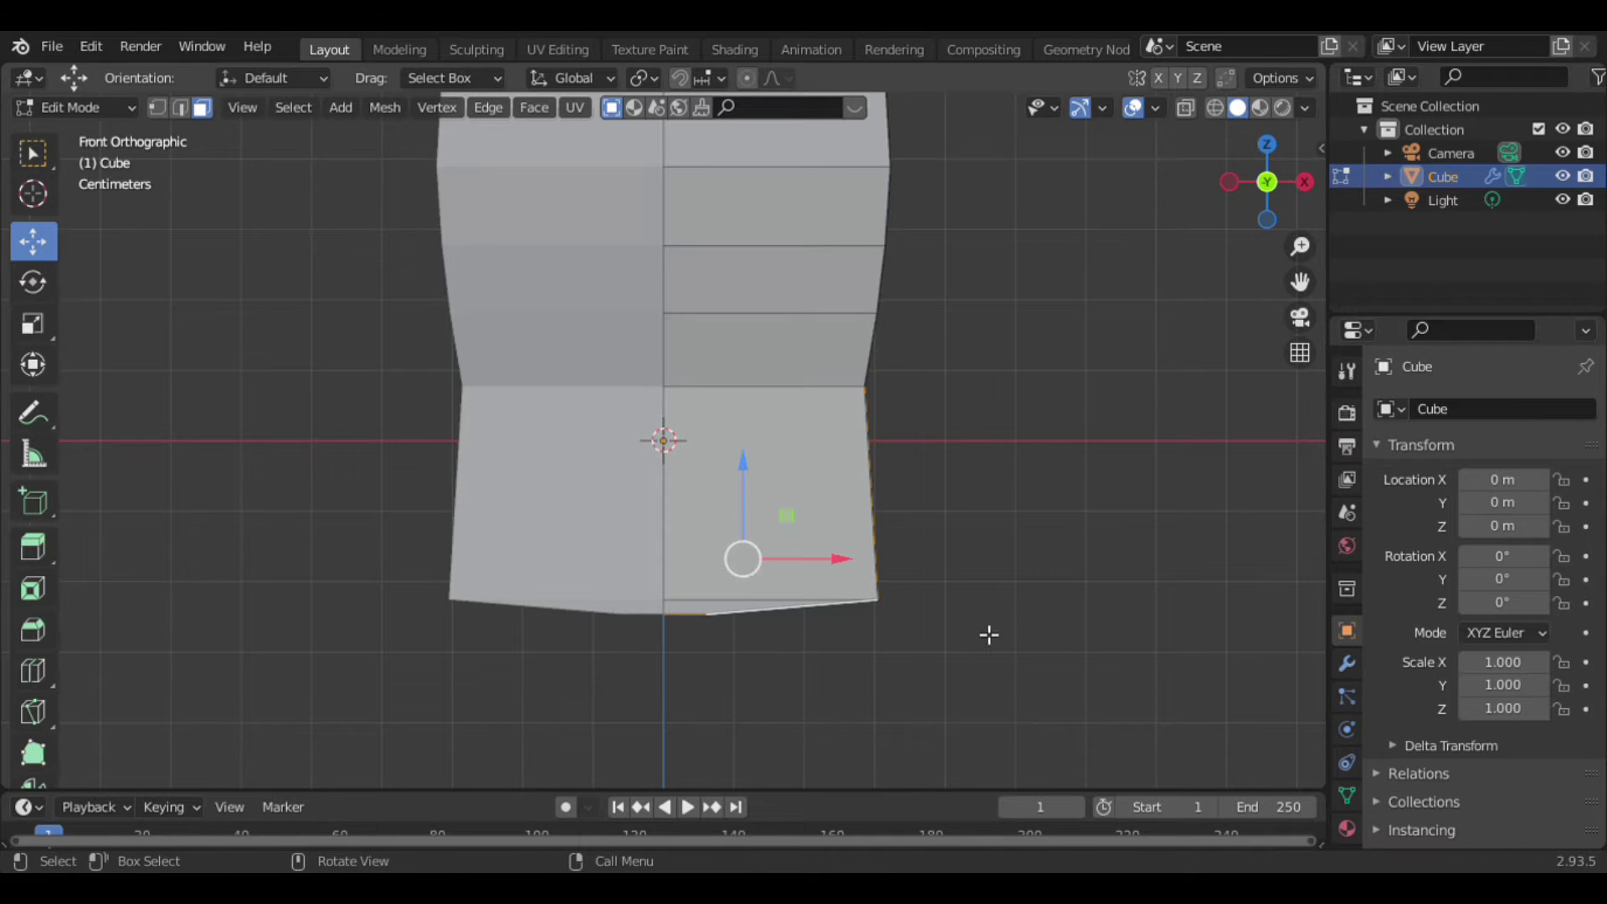
key("r")
left_click(1022, 565)
Clear the selection and reselect the lower-right bottom face in front view.
left_click(1187, 374)
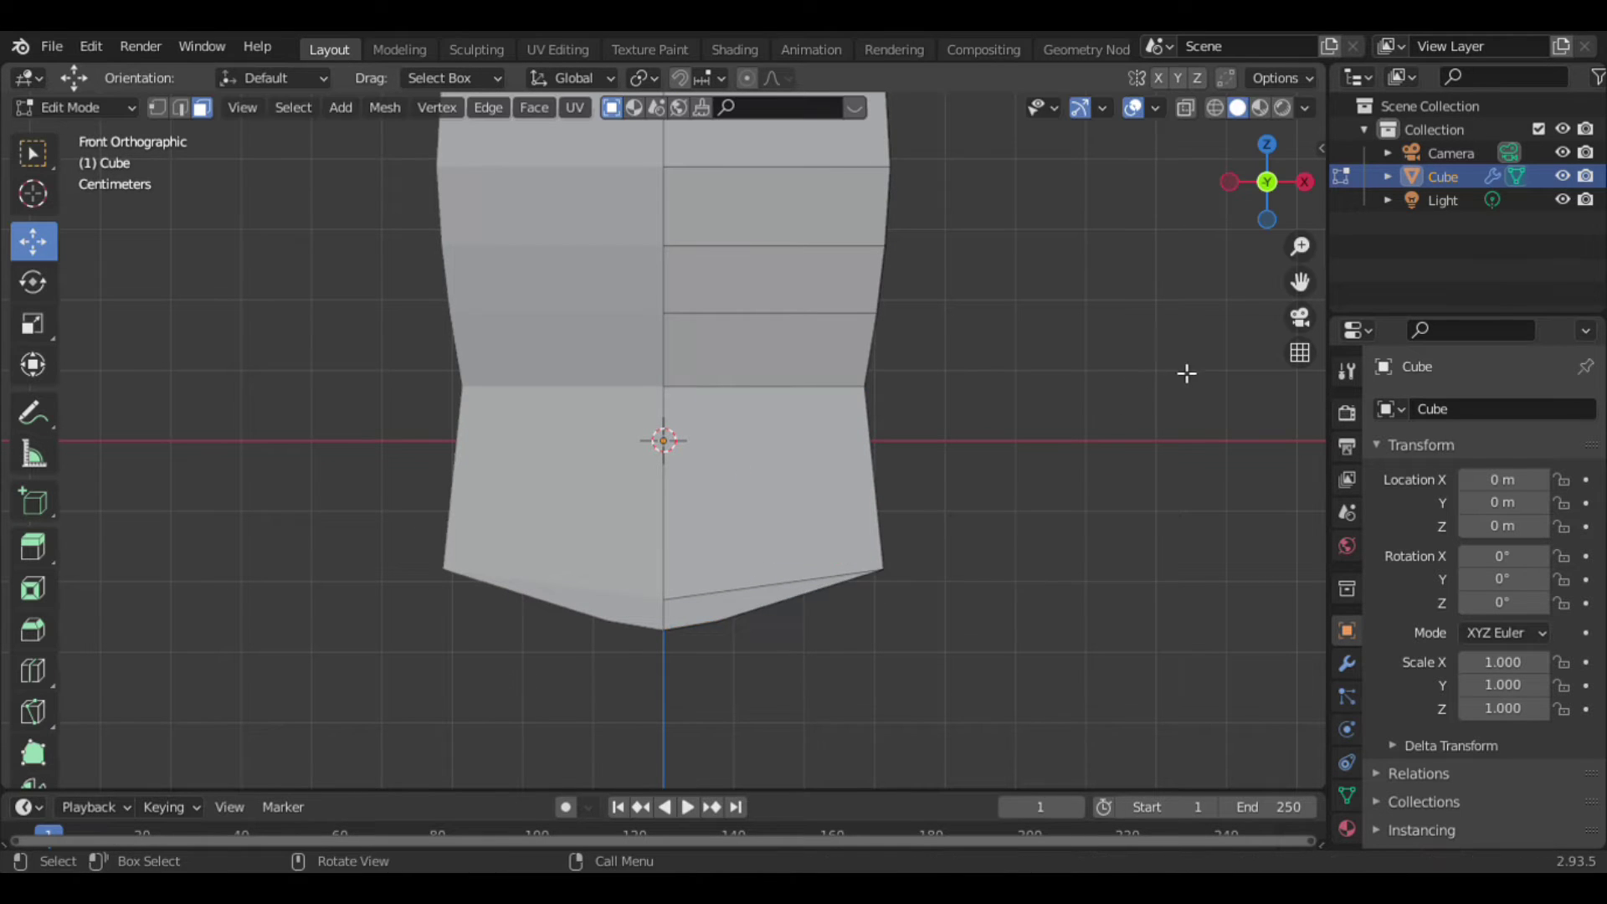
scroll(1187, 373, "down", 3)
scroll(1192, 369, "down", 2)
scroll(1153, 376, "up", 2)
scroll(968, 519, "up", 4)
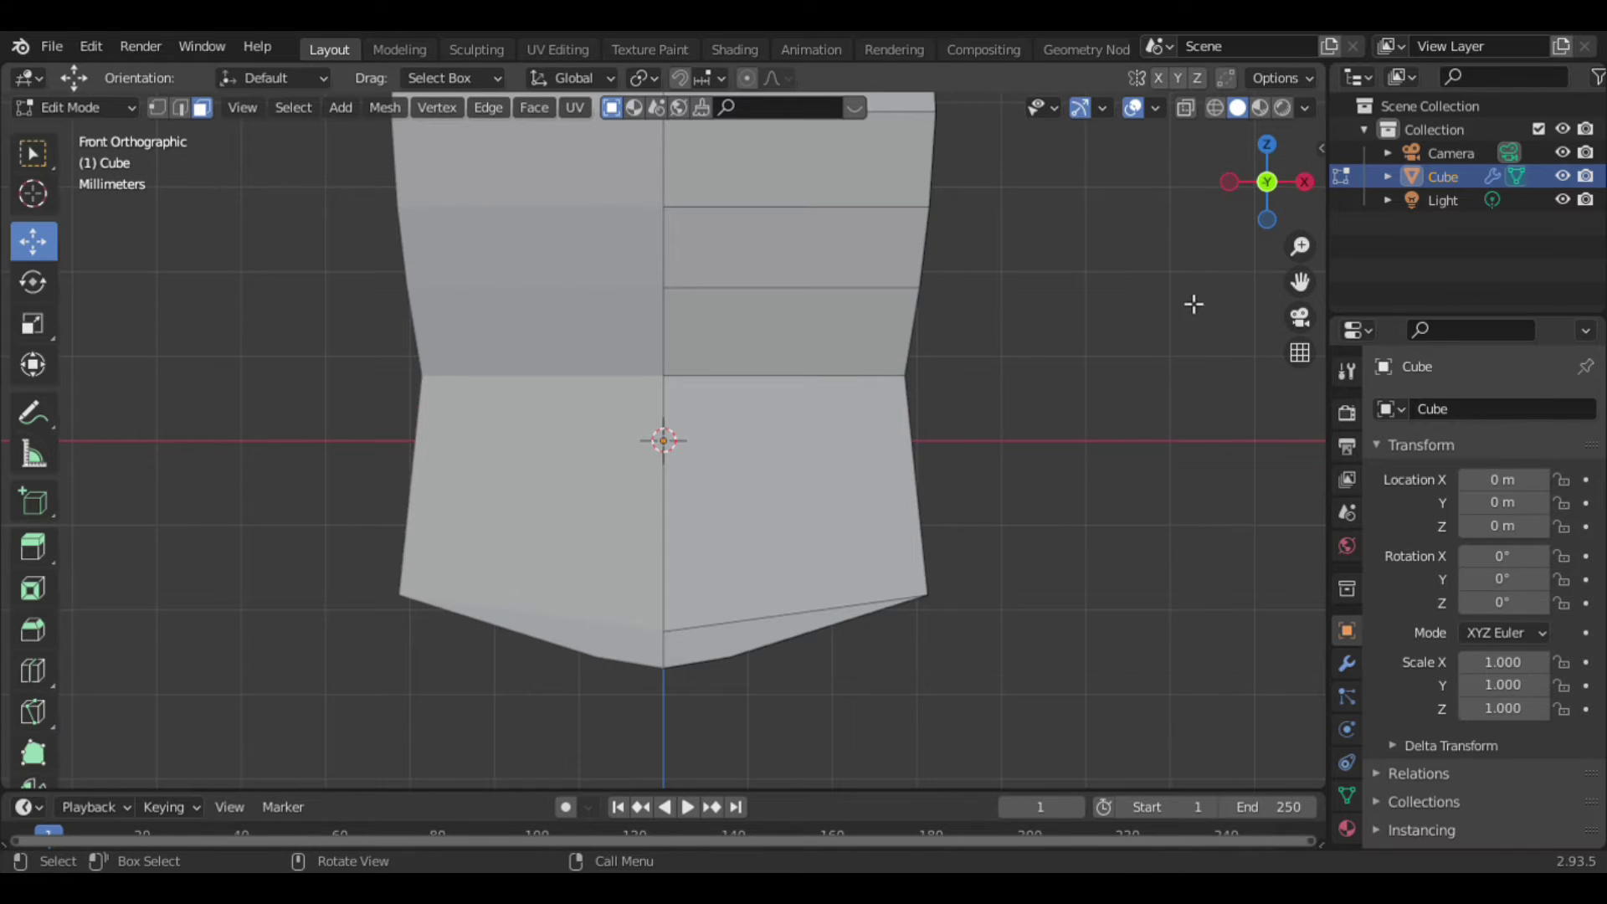
left_click_drag(1267, 181, 1213, 235)
left_click(832, 576)
key("KP_1")
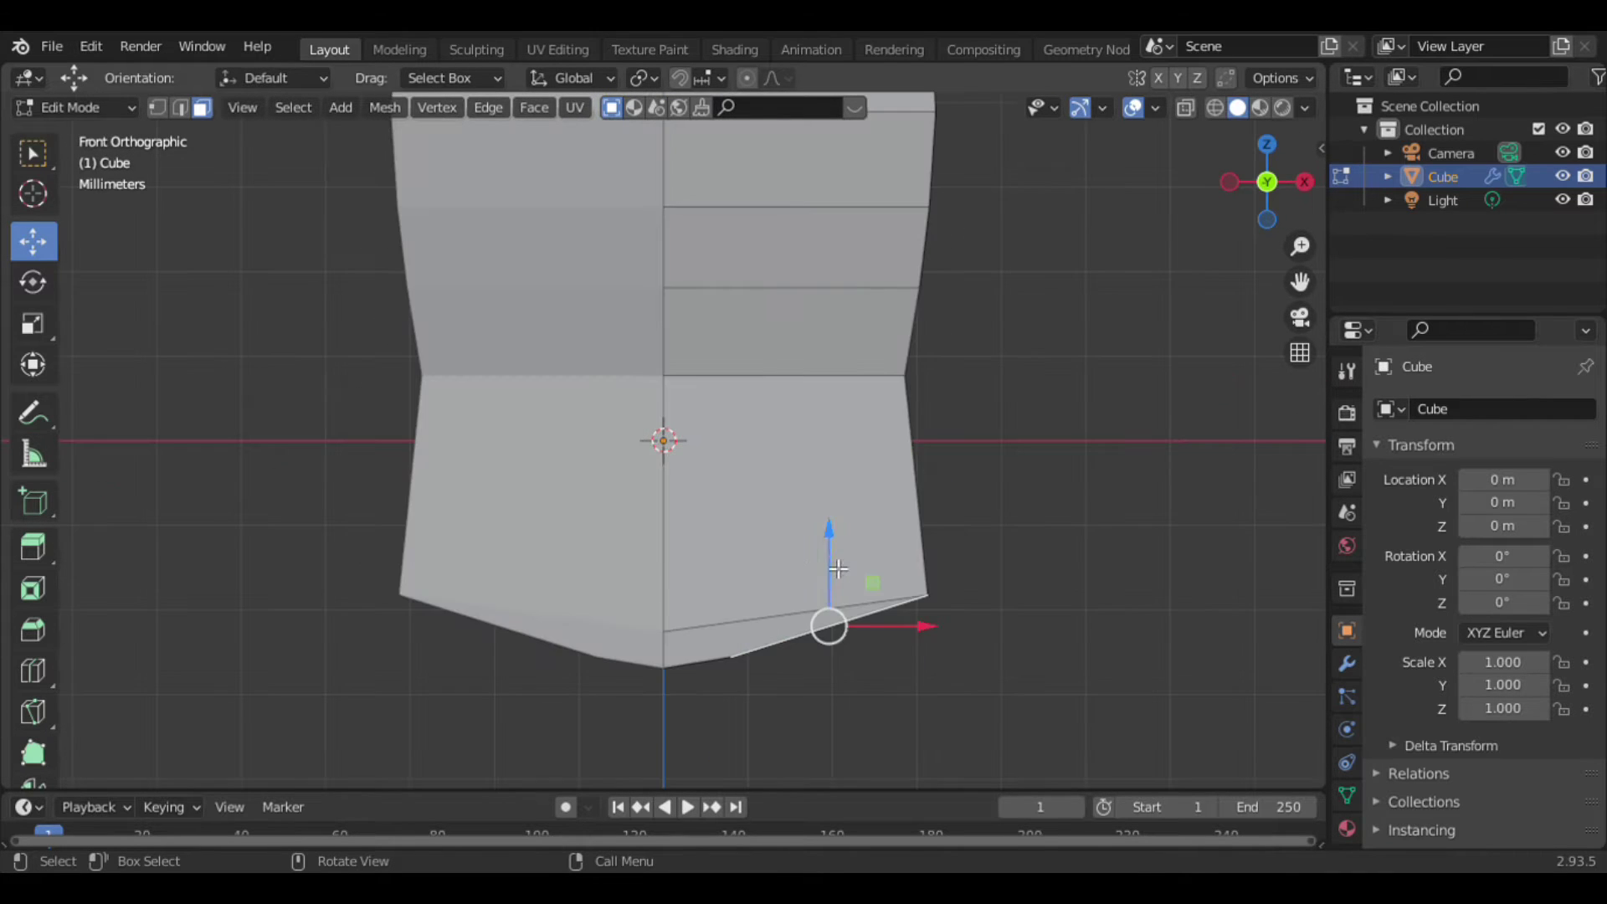
scroll(838, 568, "down", 3)
Extrude the two bottom faces down as leg stubs and shrink their ends.
key("w")
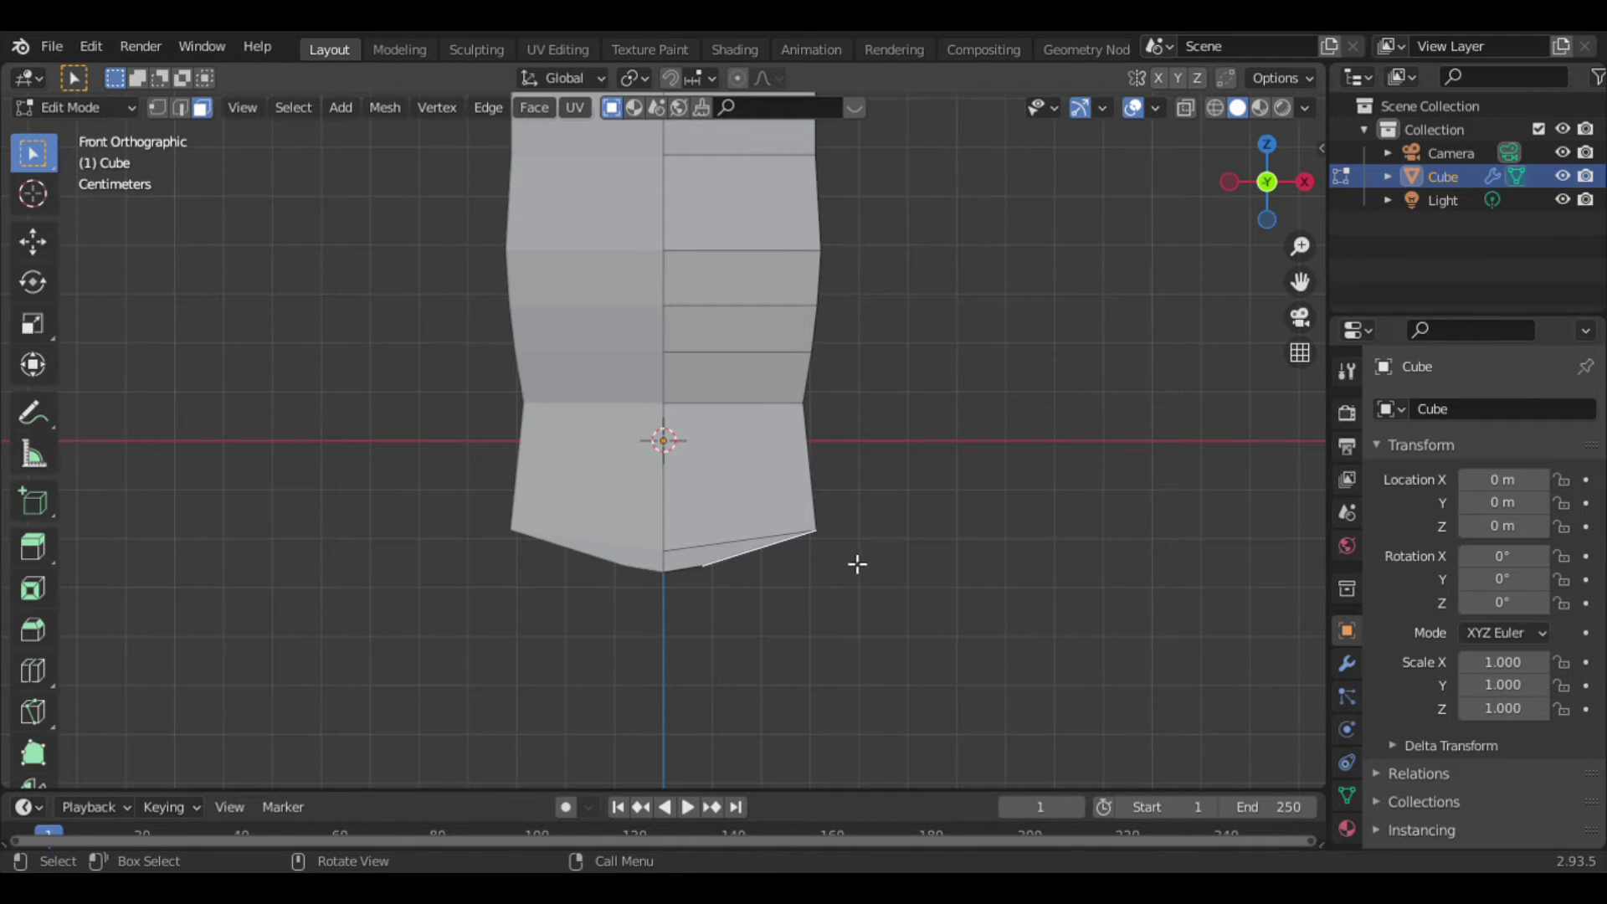
key("e")
left_click(891, 639)
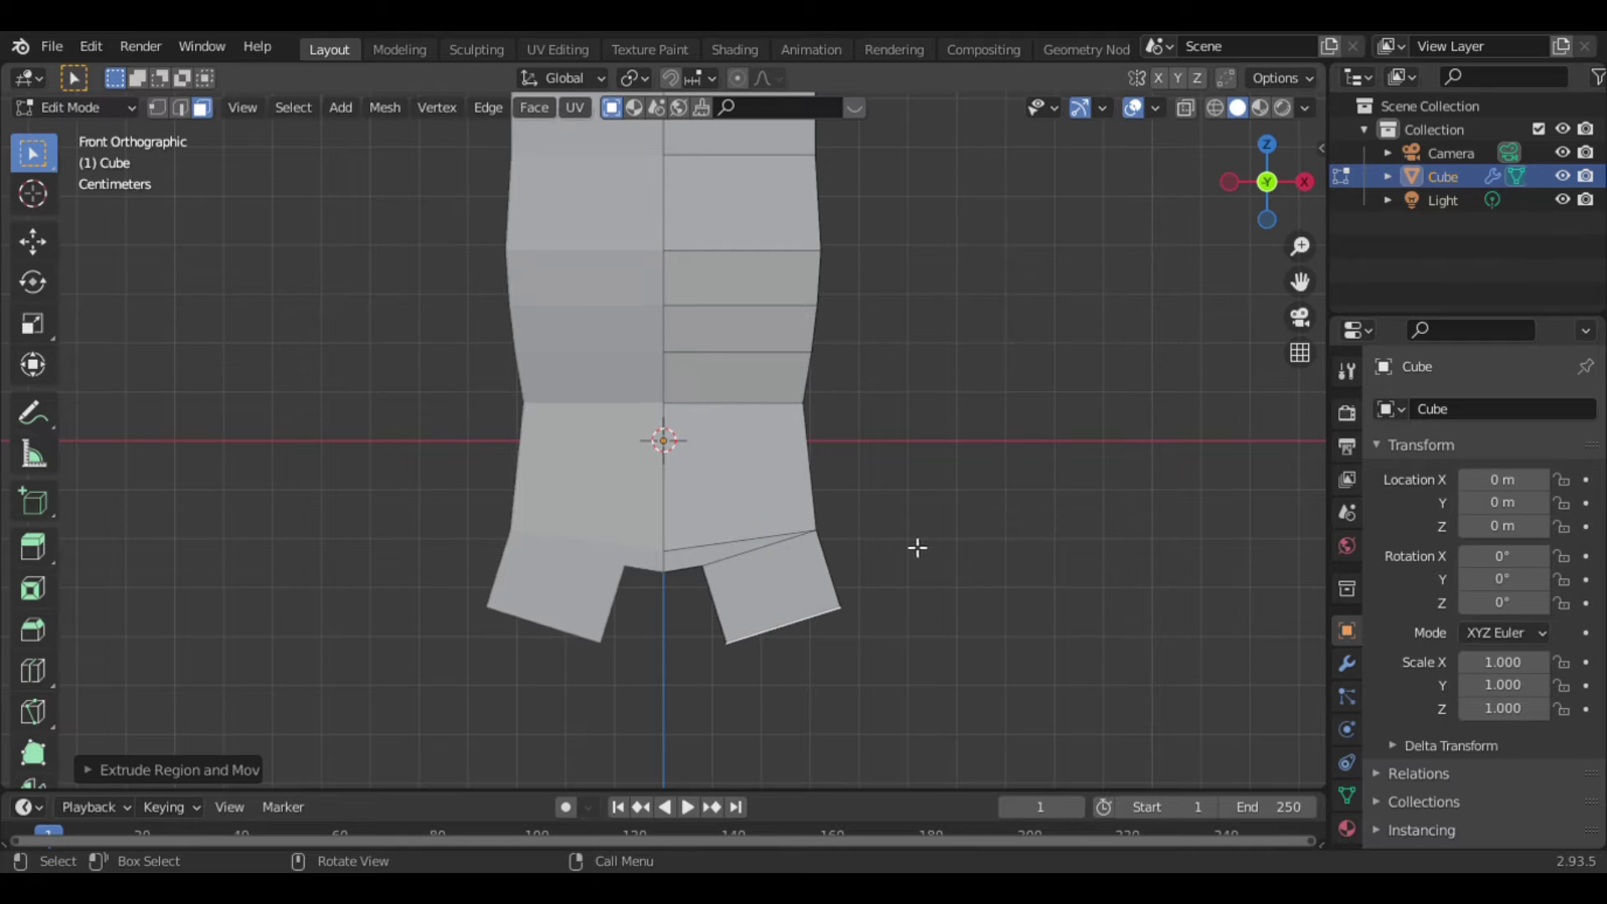
key("s")
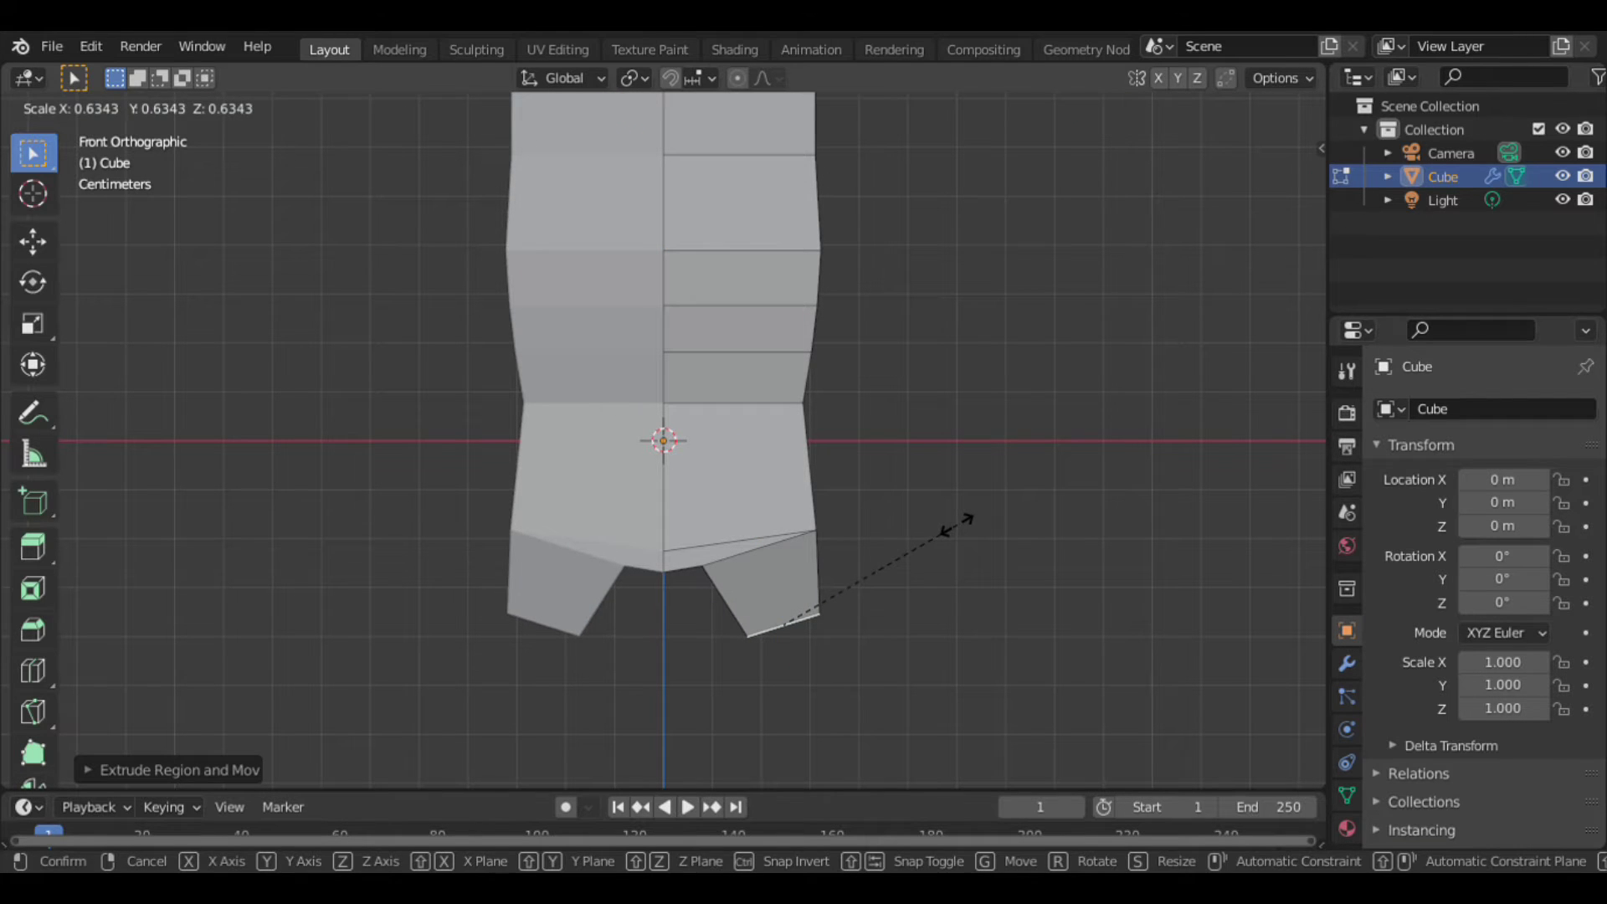
left_click(931, 527)
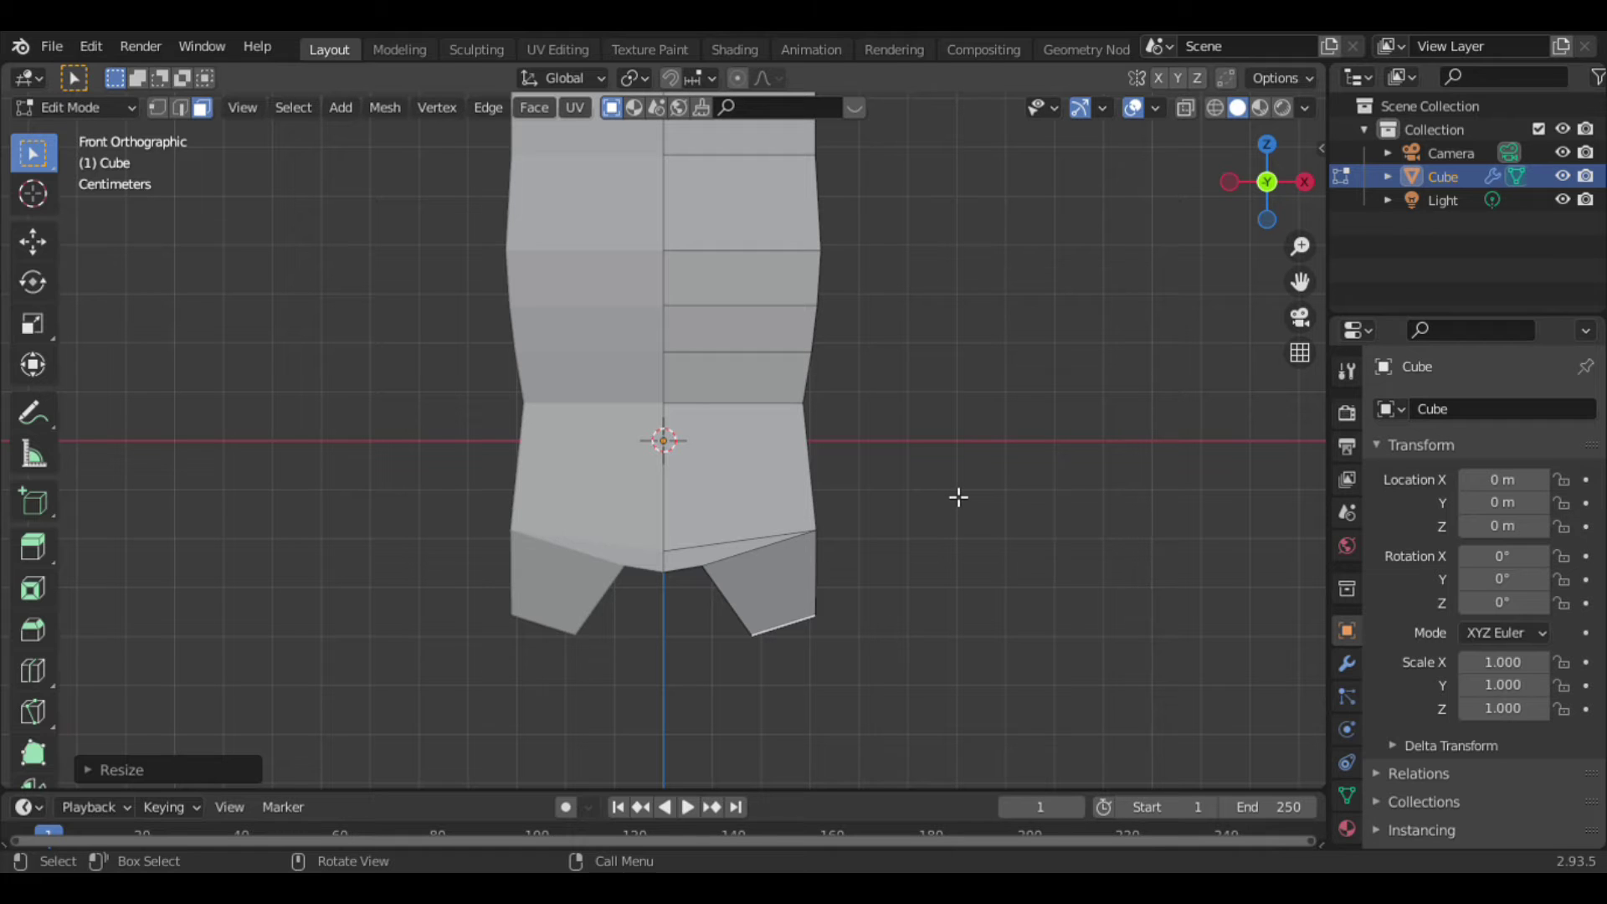
Try lengthening the legs, undo it, then rotate and enlarge the leg faces.
key("e")
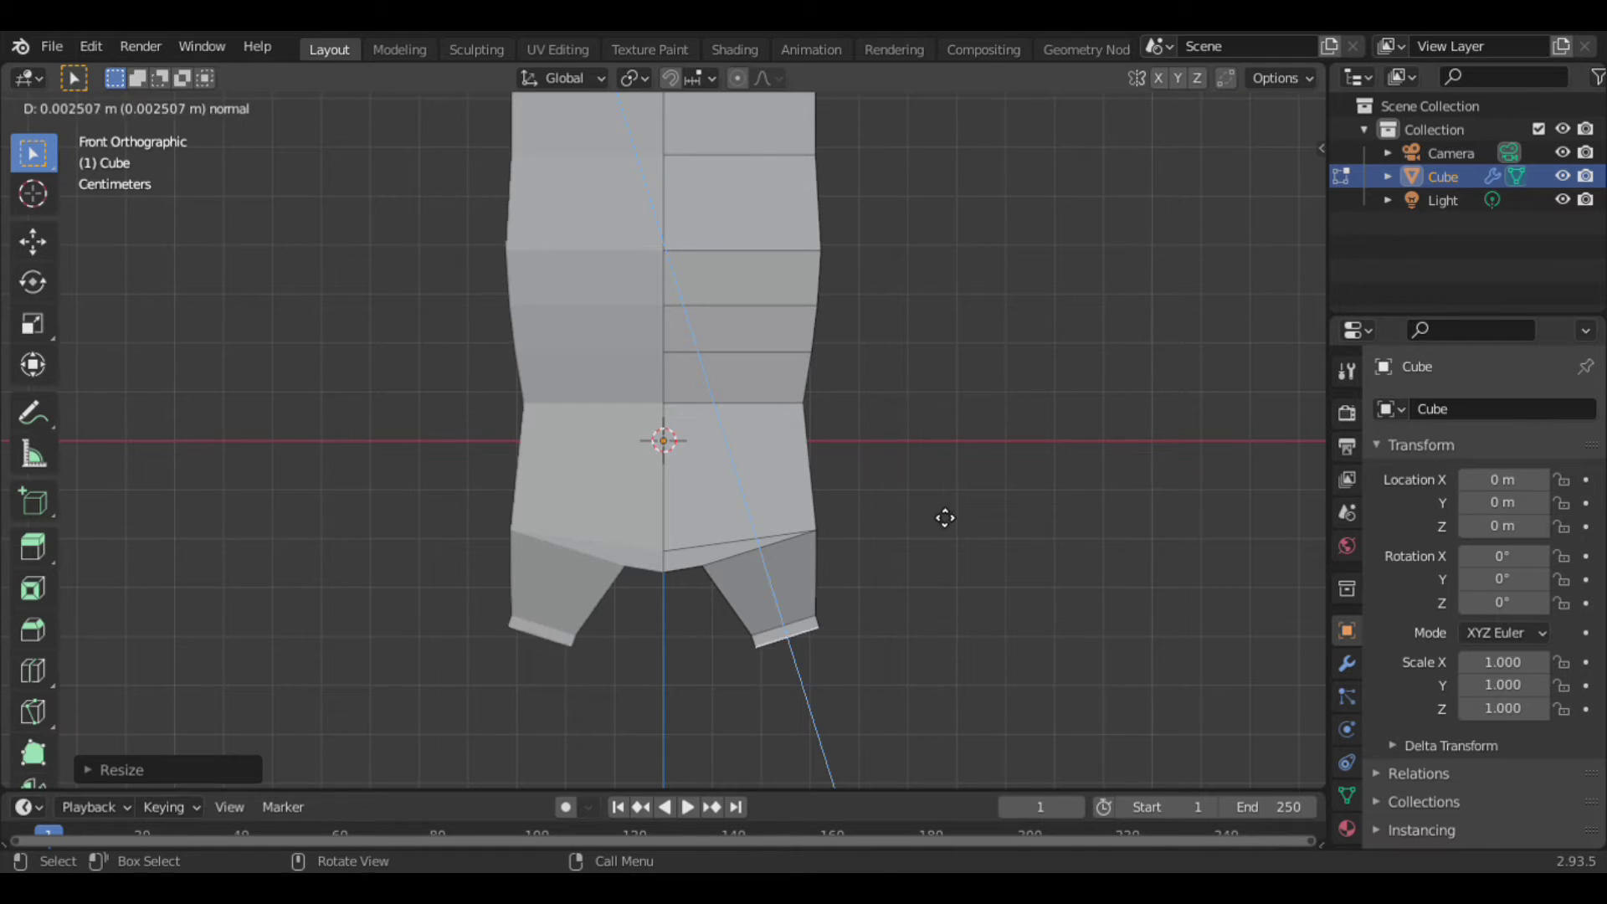
left_click(954, 563)
key("ctrl+z")
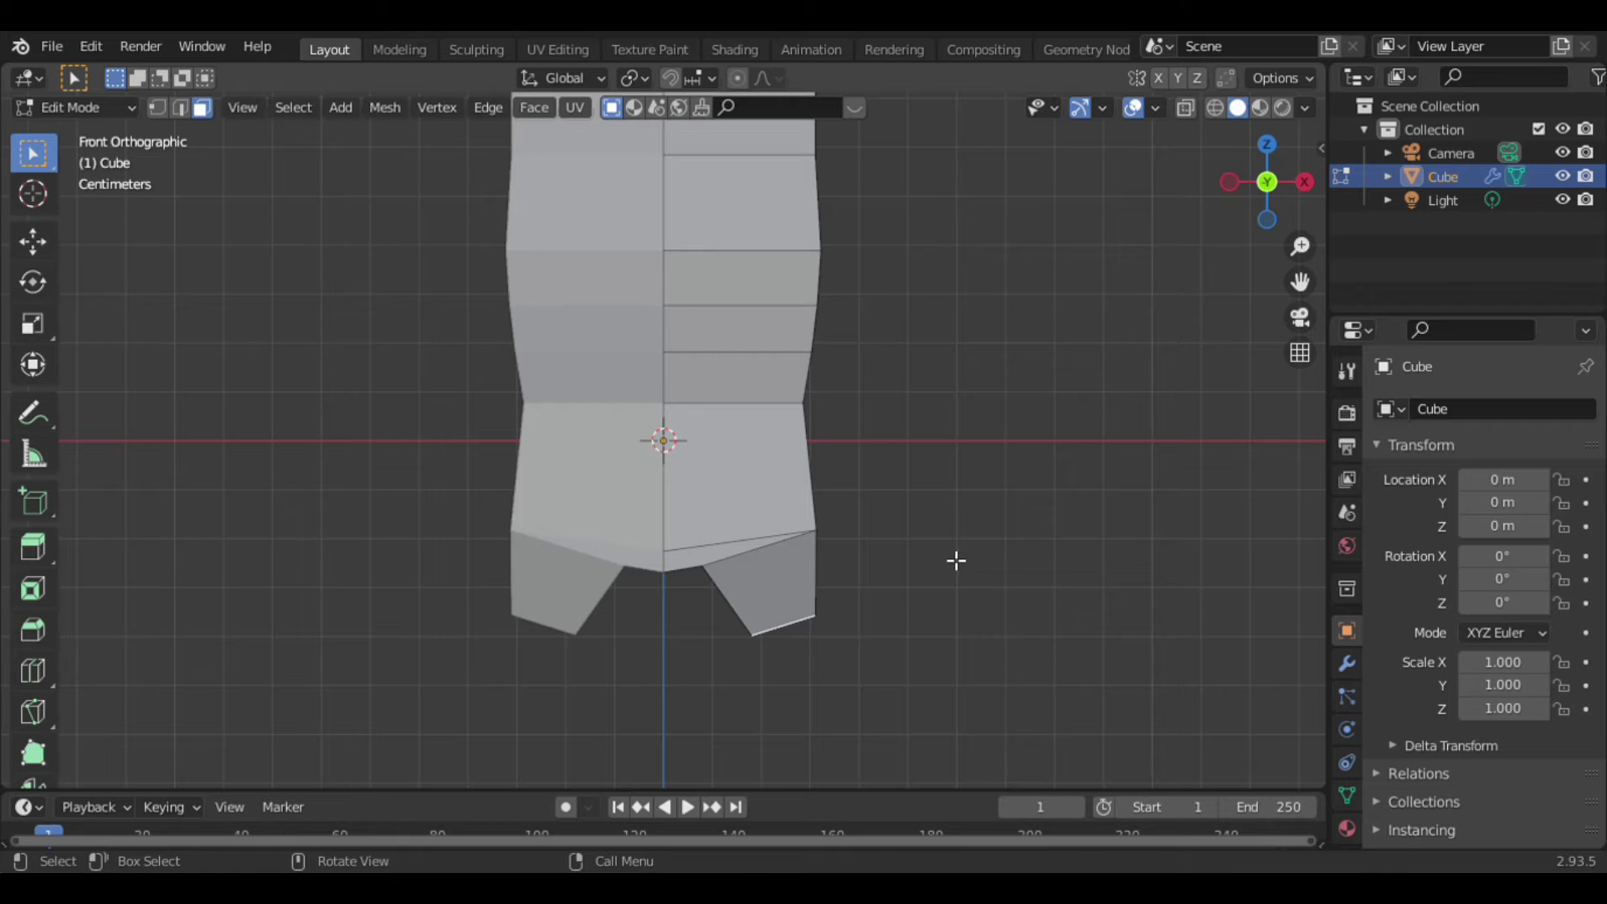
key("r")
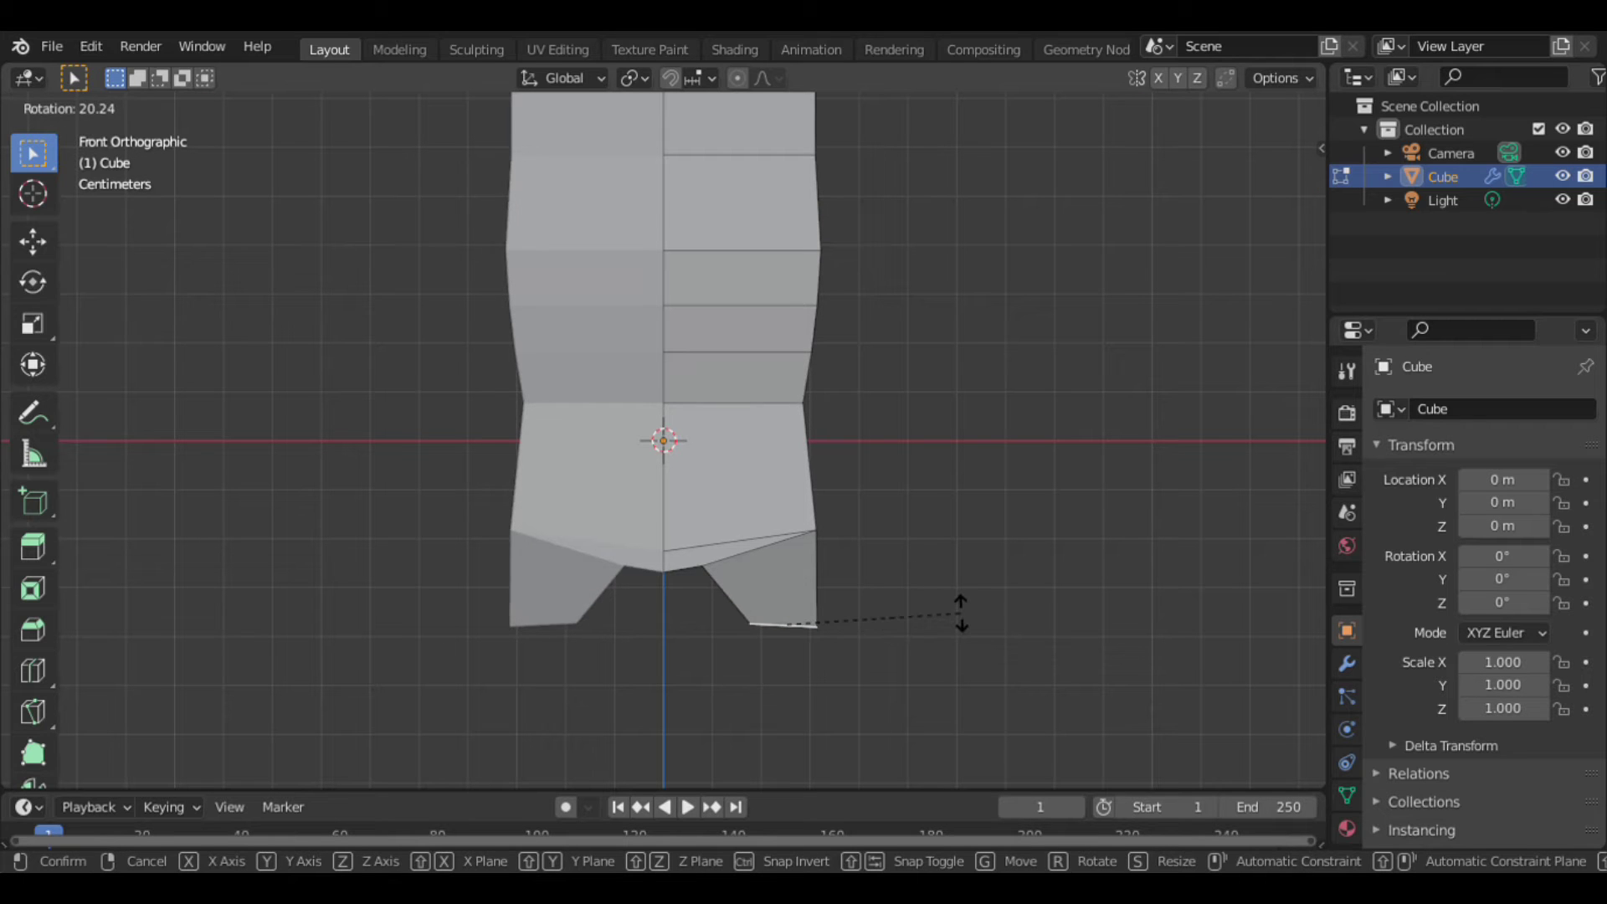
left_click(961, 614)
key("s")
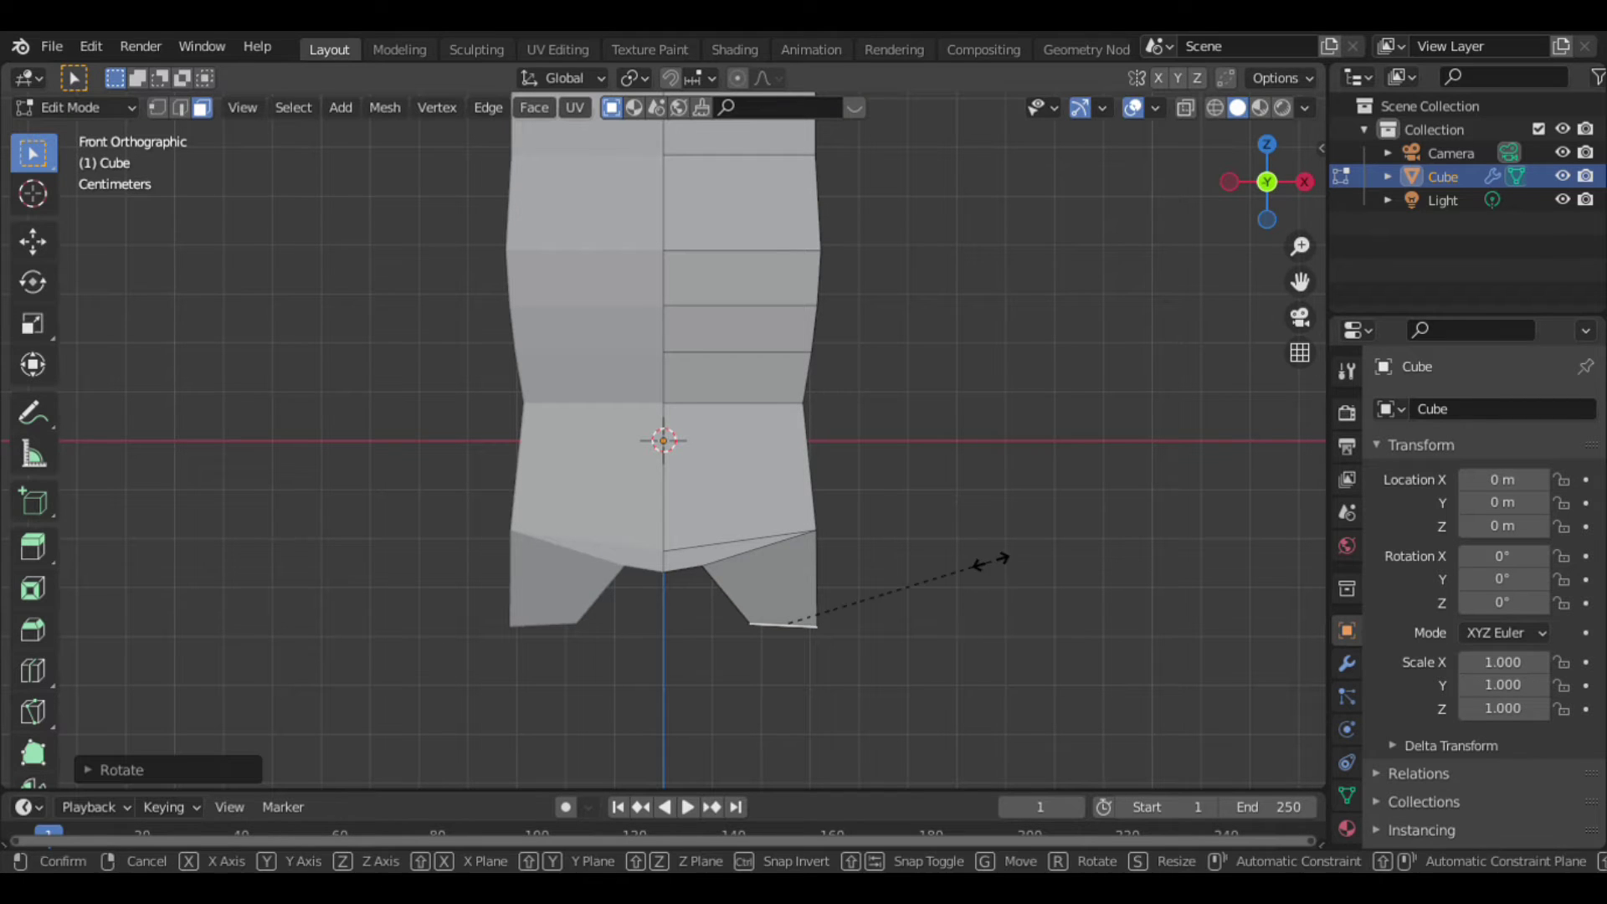
left_click(1062, 544)
Cancel a rotation and scale the leg faces slightly larger instead.
key("r")
right_click(1051, 578)
key("s")
left_click(1095, 575)
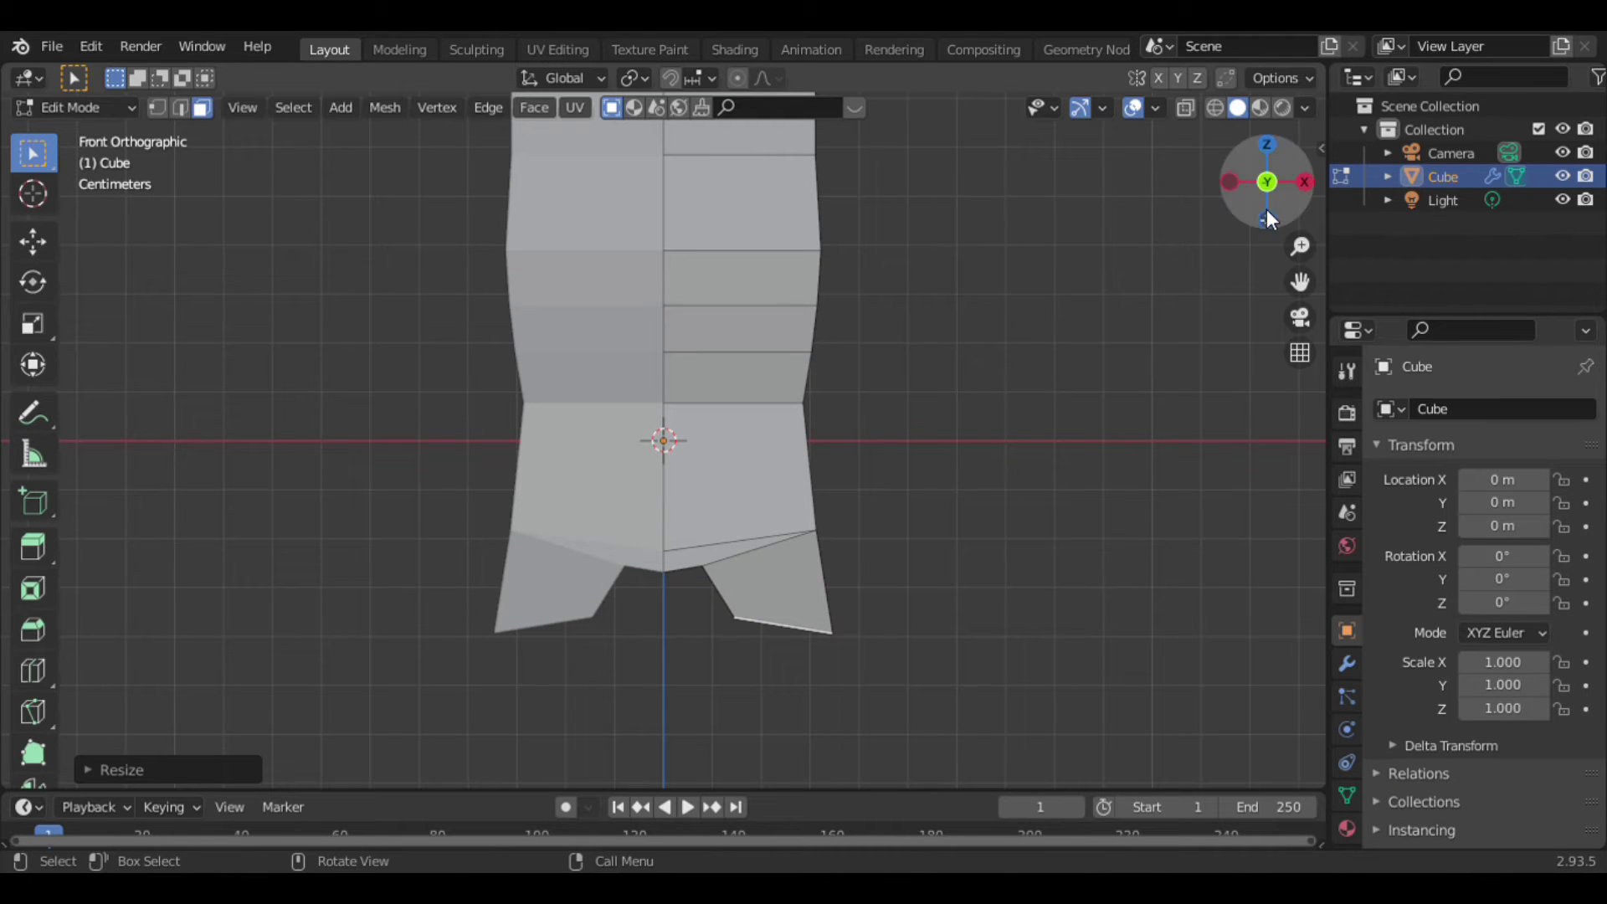
left_click_drag(1268, 213, 1004, 467)
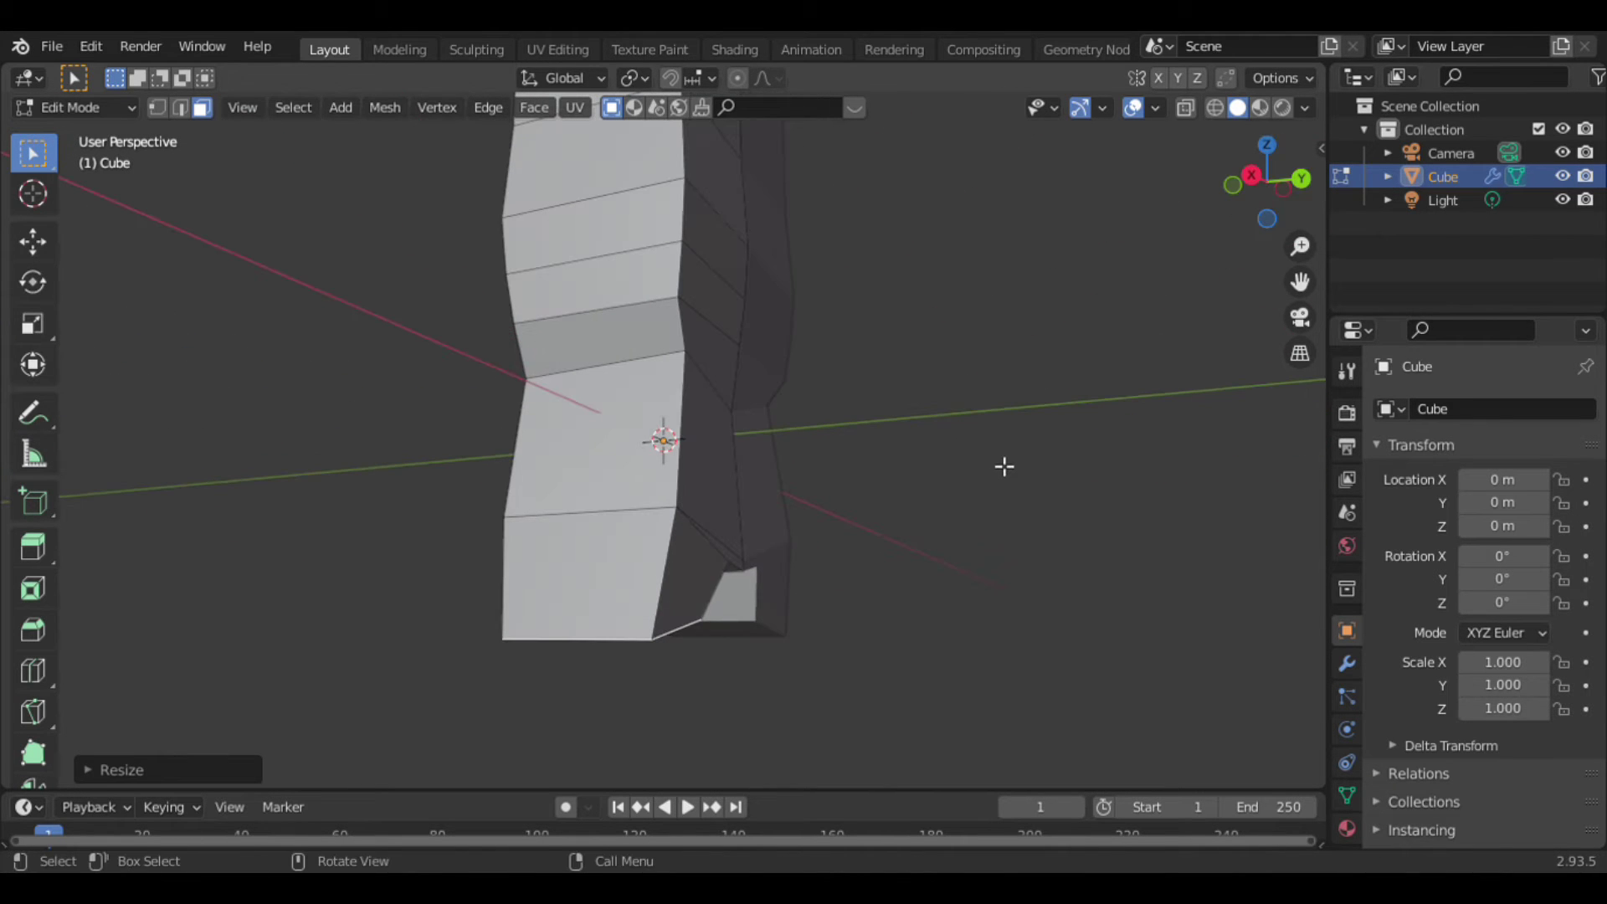
Move the leg stub faces down into a new position from the front view.
key("g")
left_click(1046, 452)
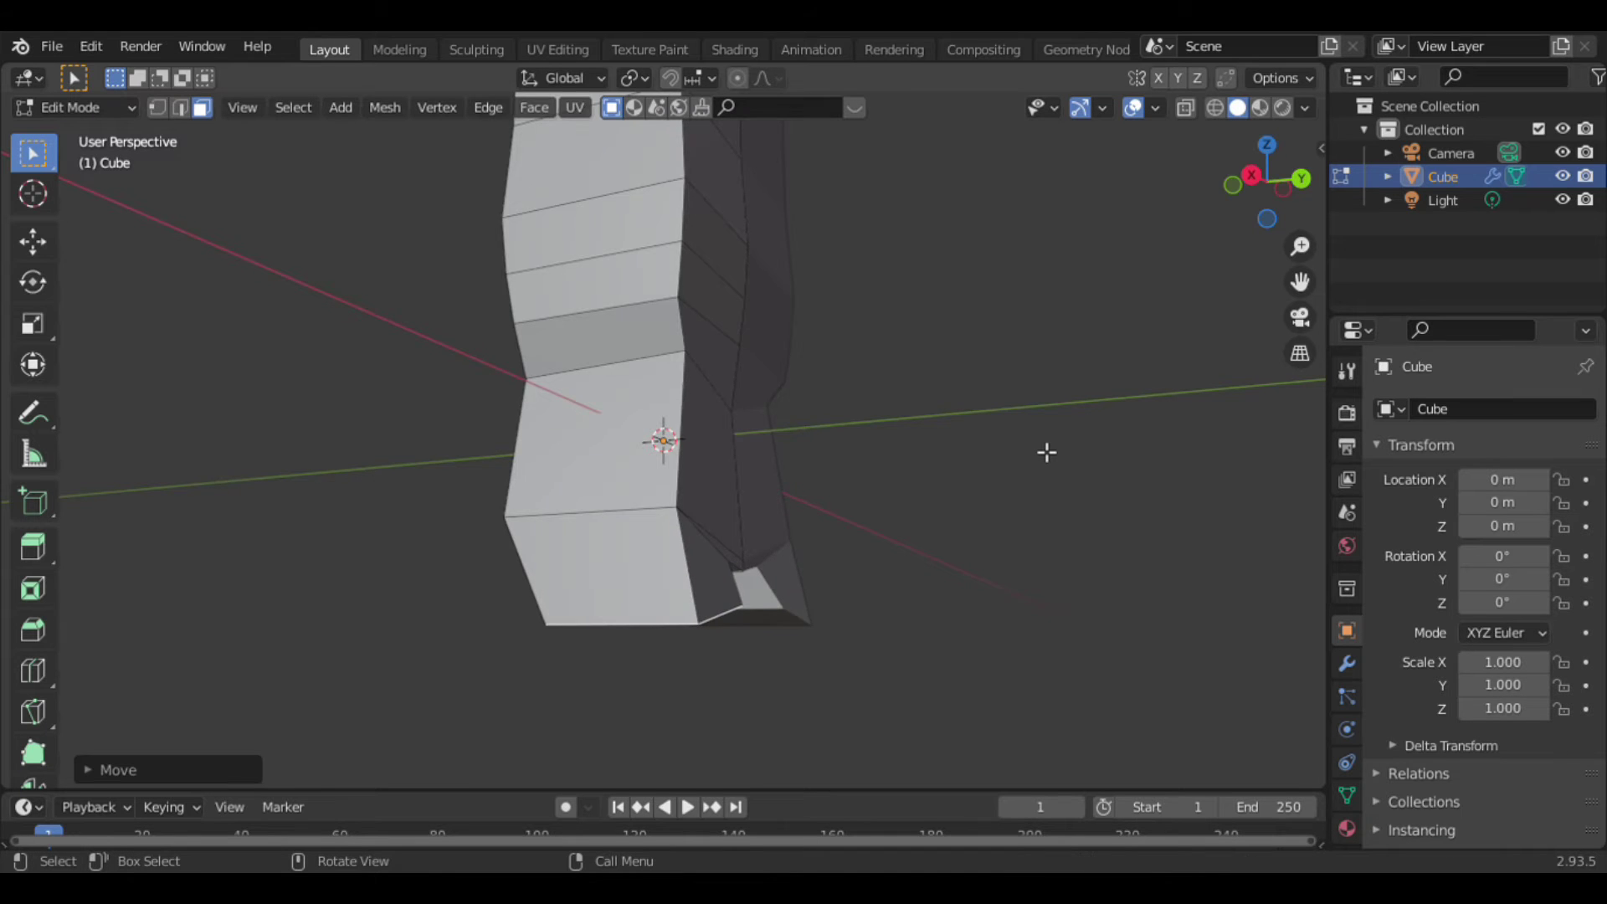
key("KP_1")
key("g")
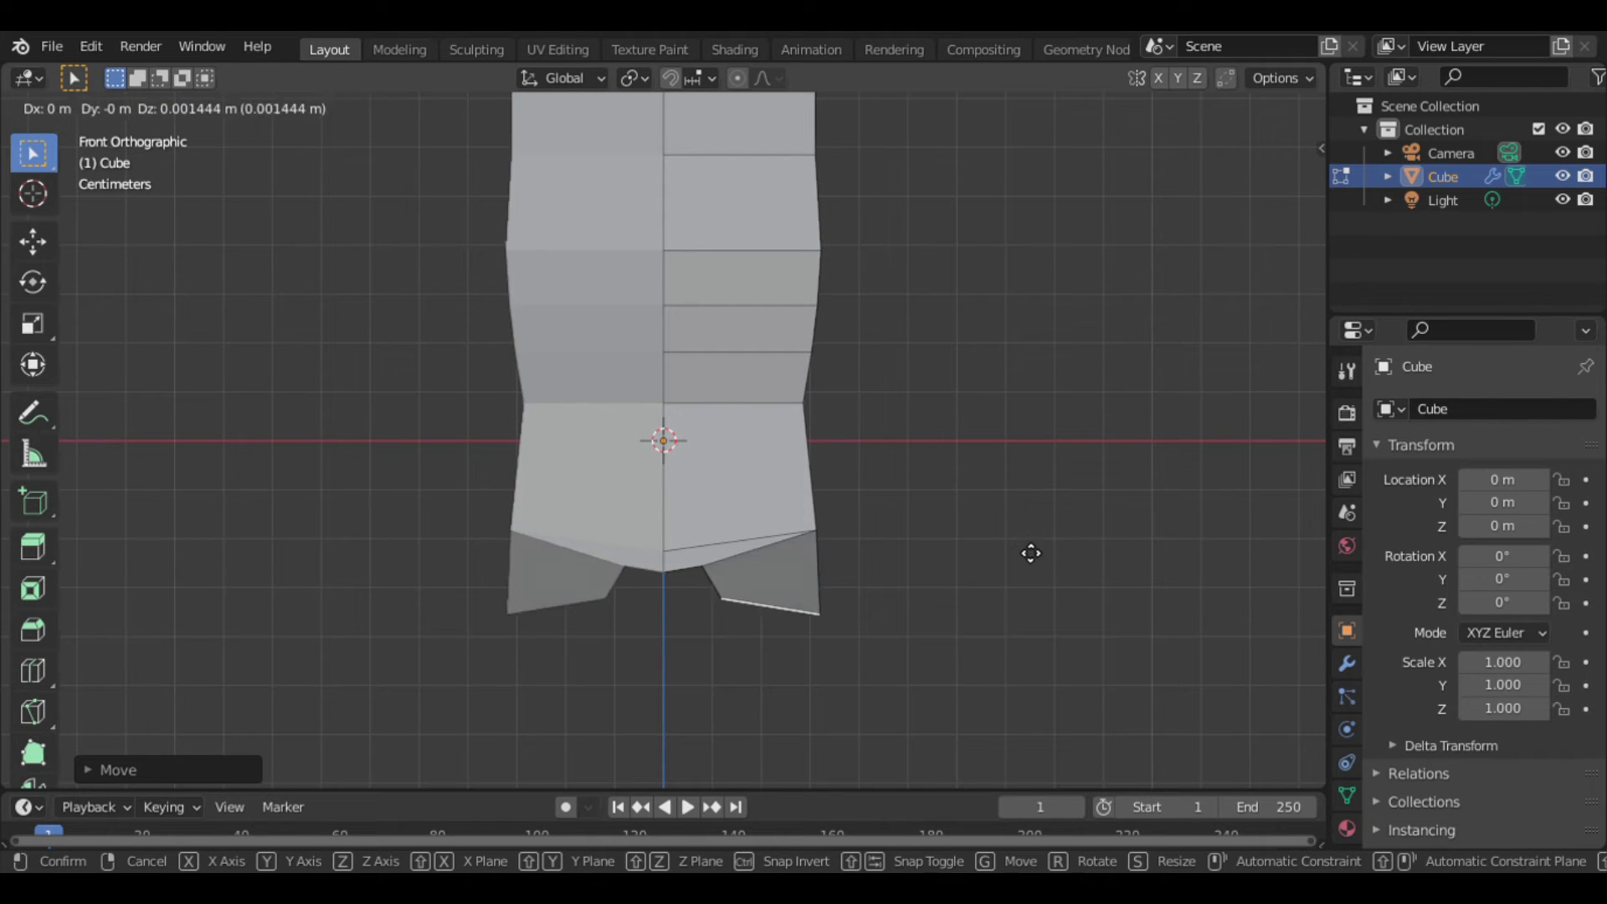
left_click(1021, 557)
Tilt the leg stubs outward and extrude their bottoms further downward.
key("r")
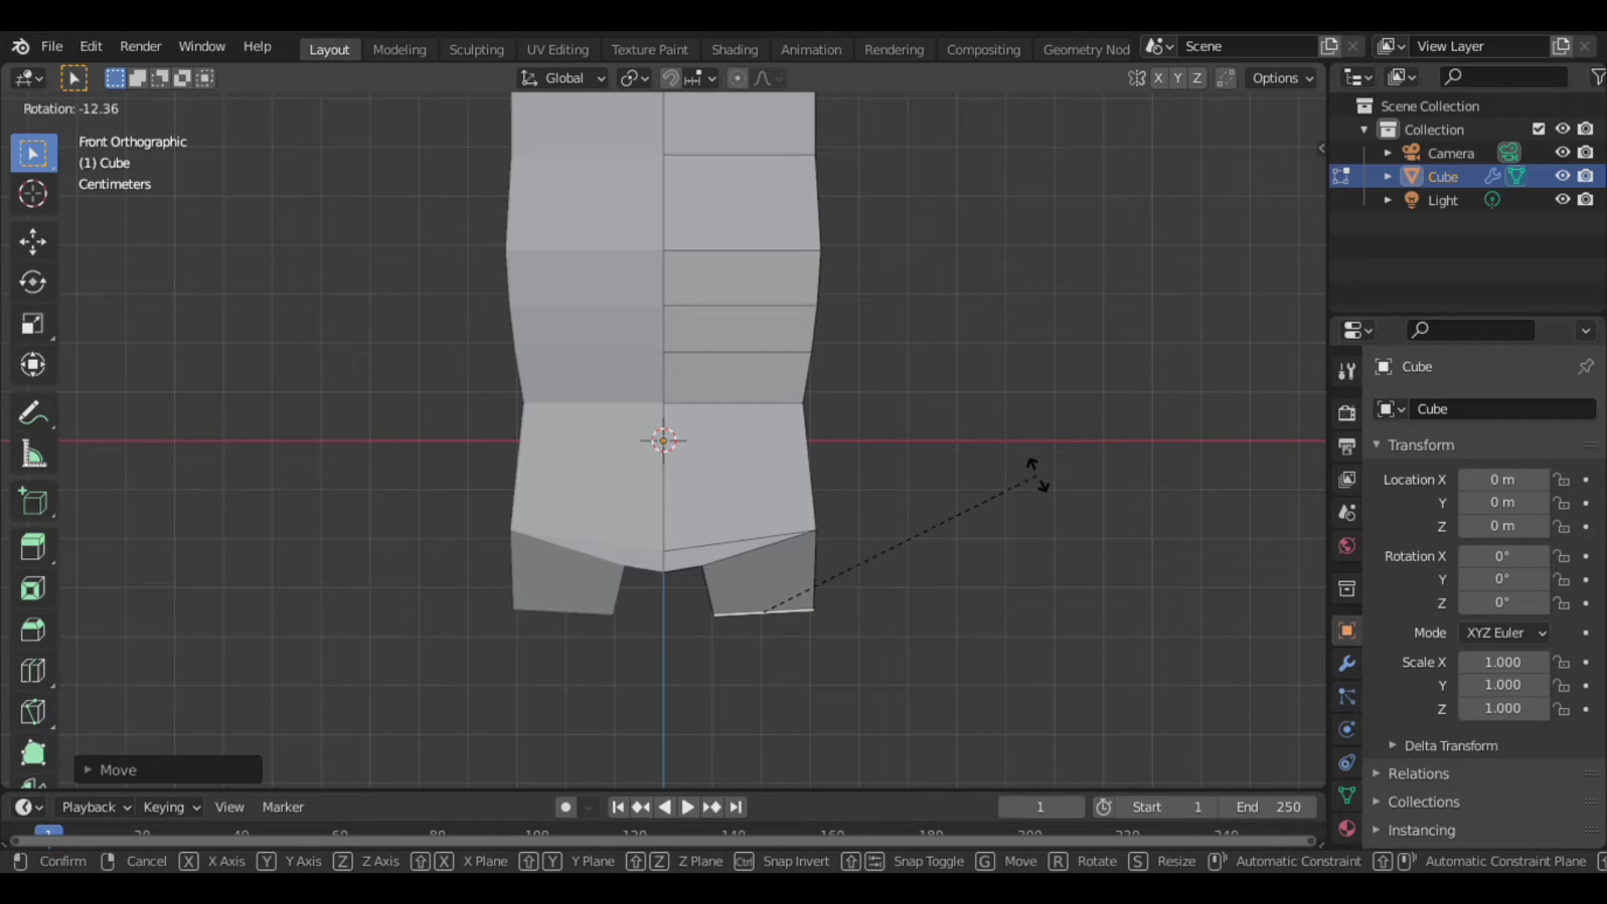
left_click(1044, 485)
key("e")
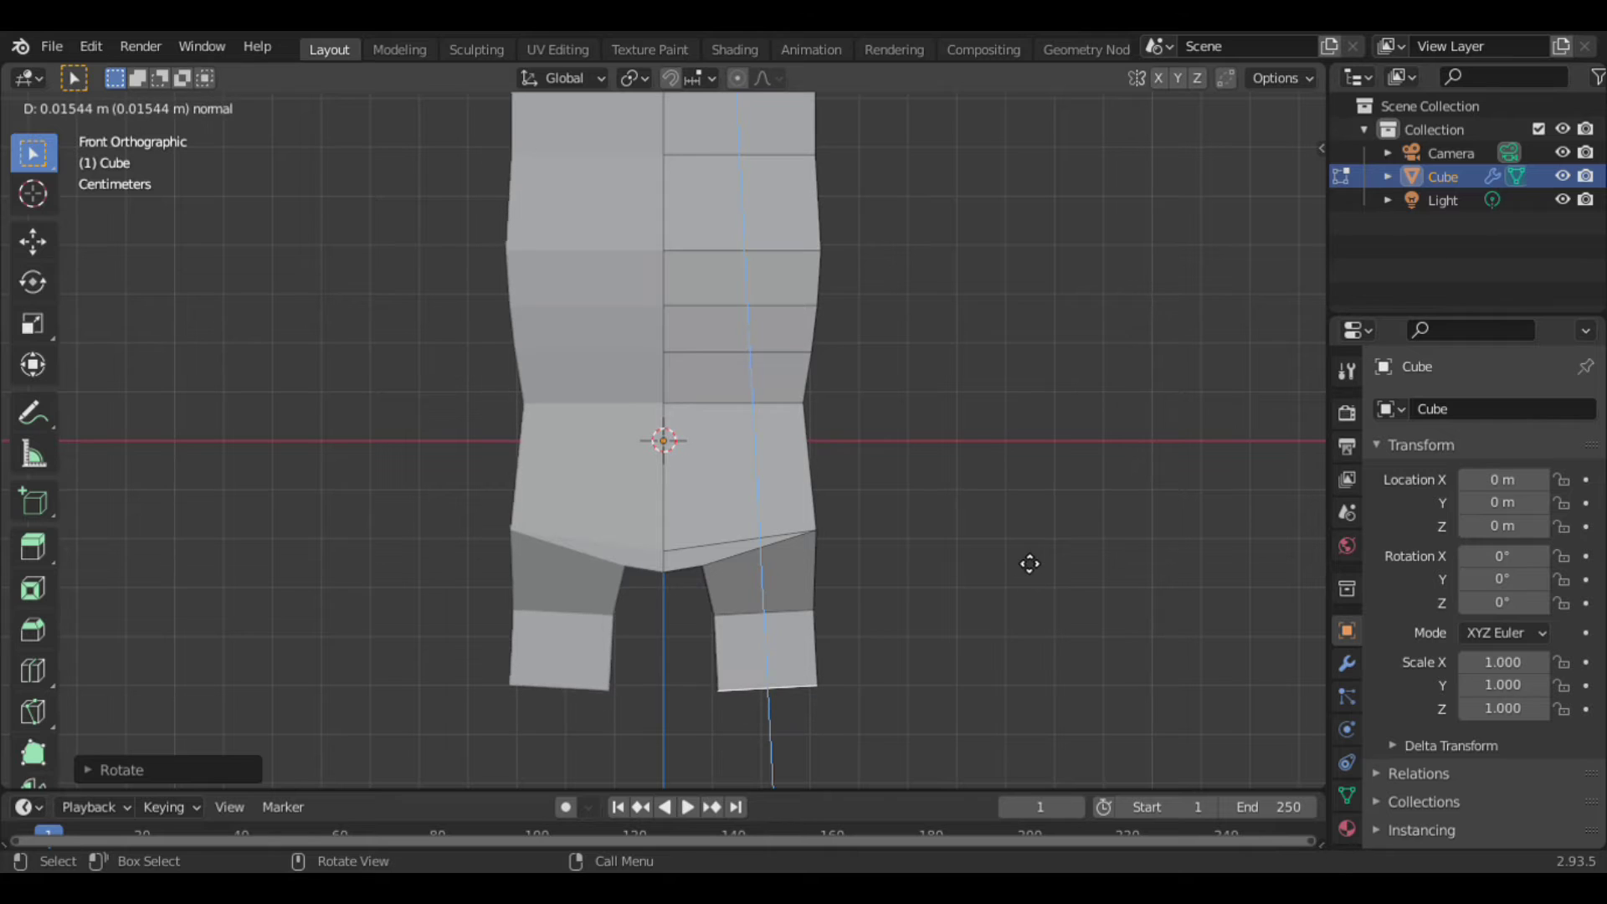
left_click(1068, 566)
Narrow the leg bottoms and extrude two tapering leg sections downward.
key("s")
left_click(1040, 556)
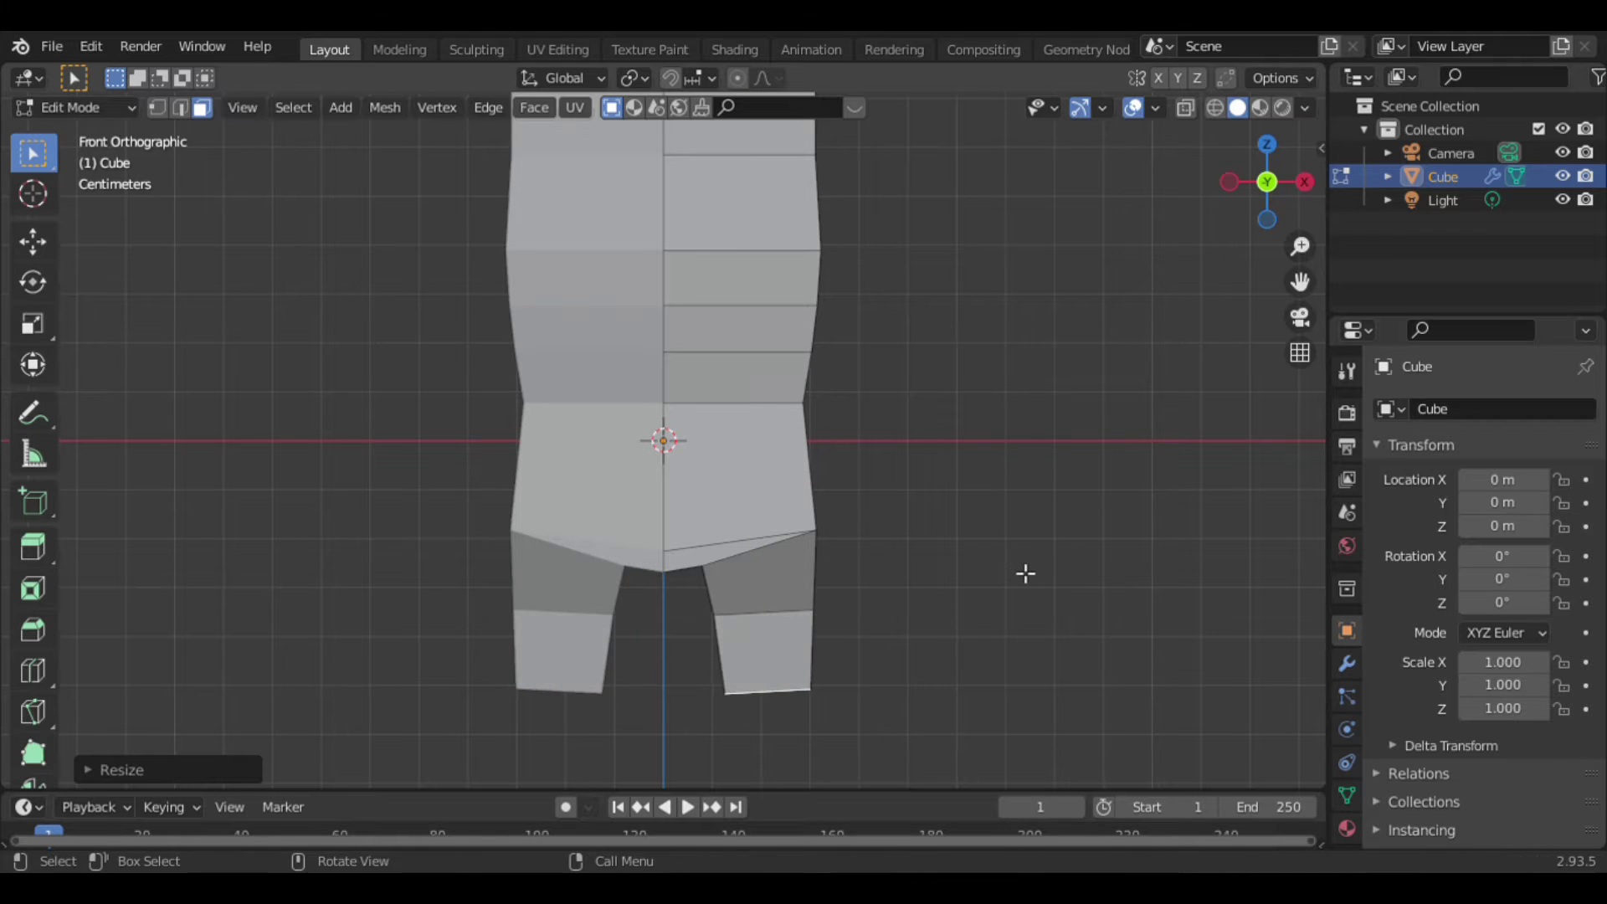
key("e")
left_click(1043, 617)
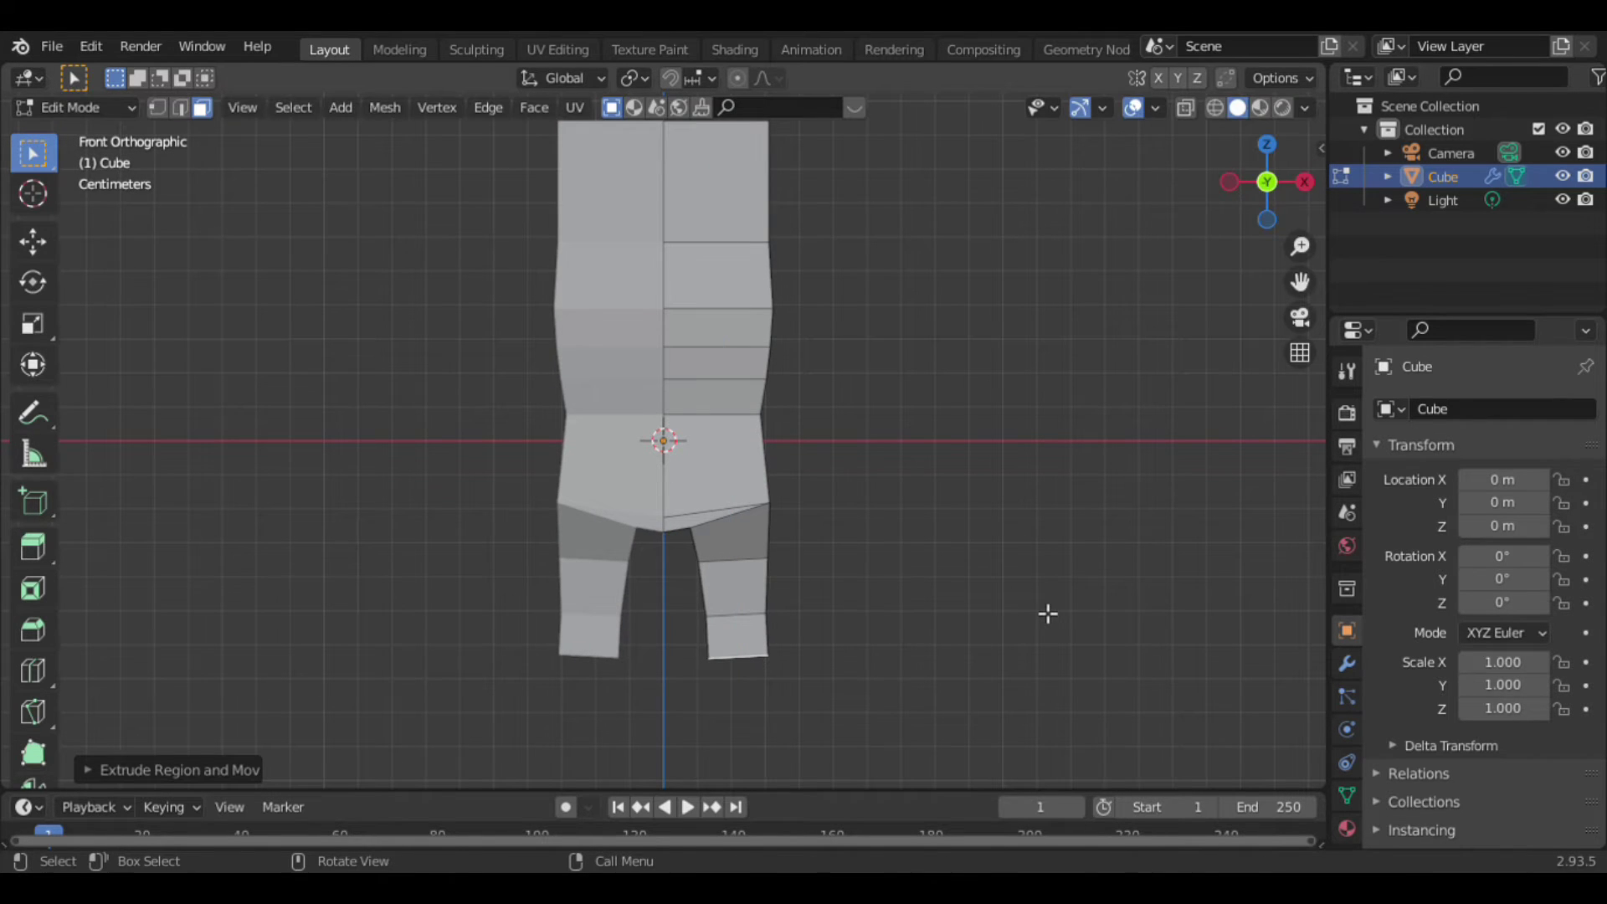
key("s")
left_click(1061, 607)
key("e")
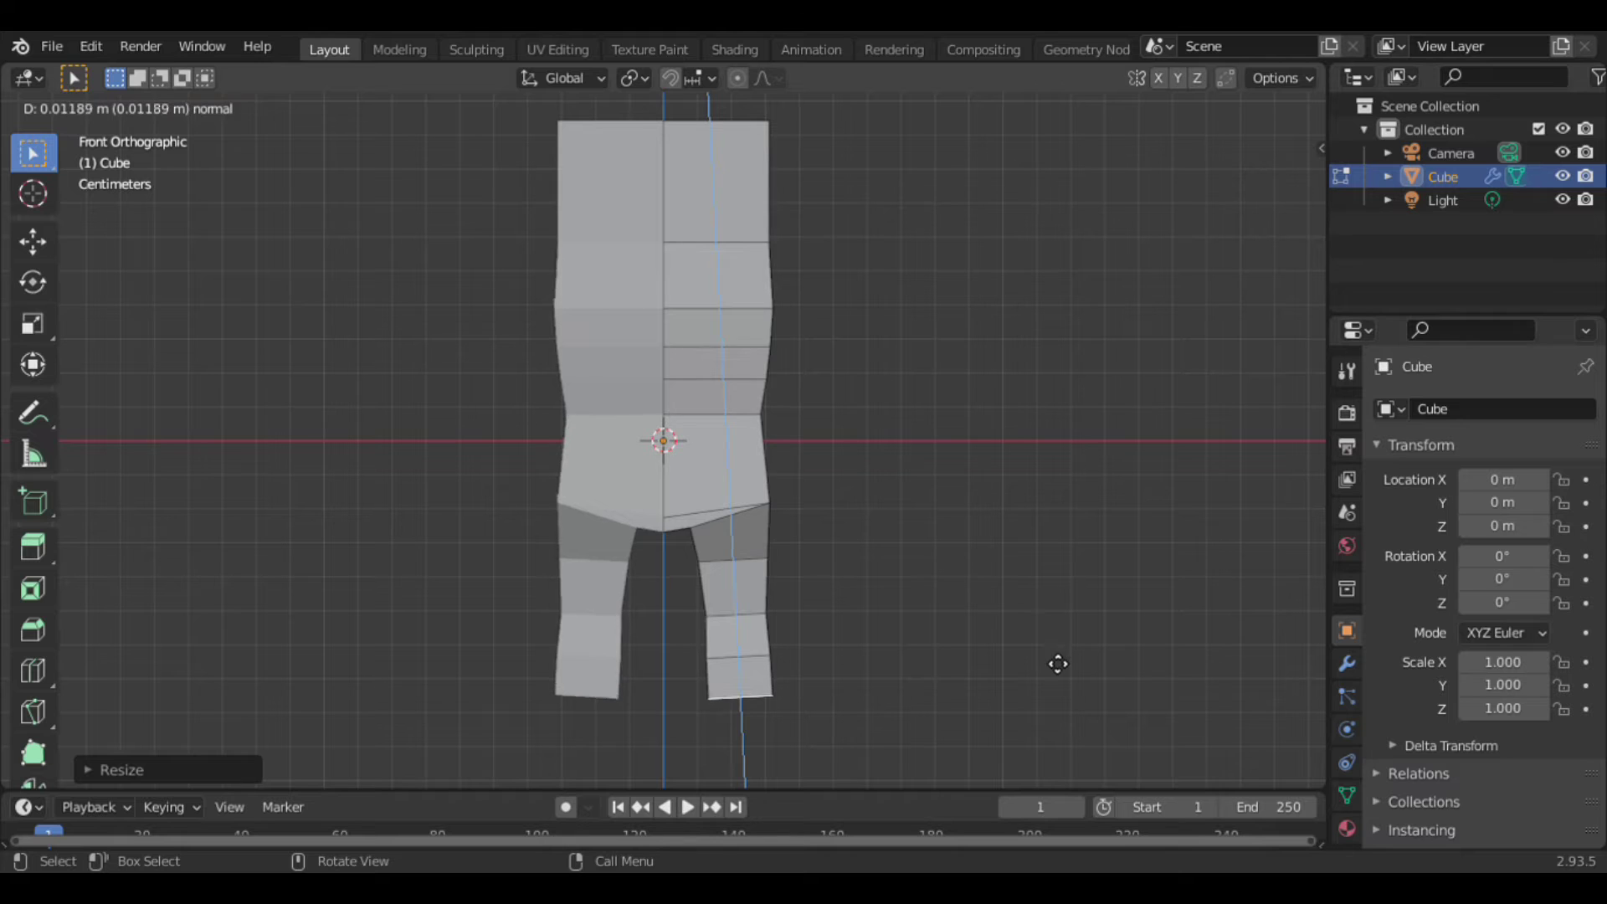
left_click(1053, 662)
key("s")
left_click(1000, 611)
Continue extruding and tapering the legs down to the ankles, narrowing the ankles.
scroll(1008, 617, "down", 2)
key("s")
left_click(1000, 658)
key("e")
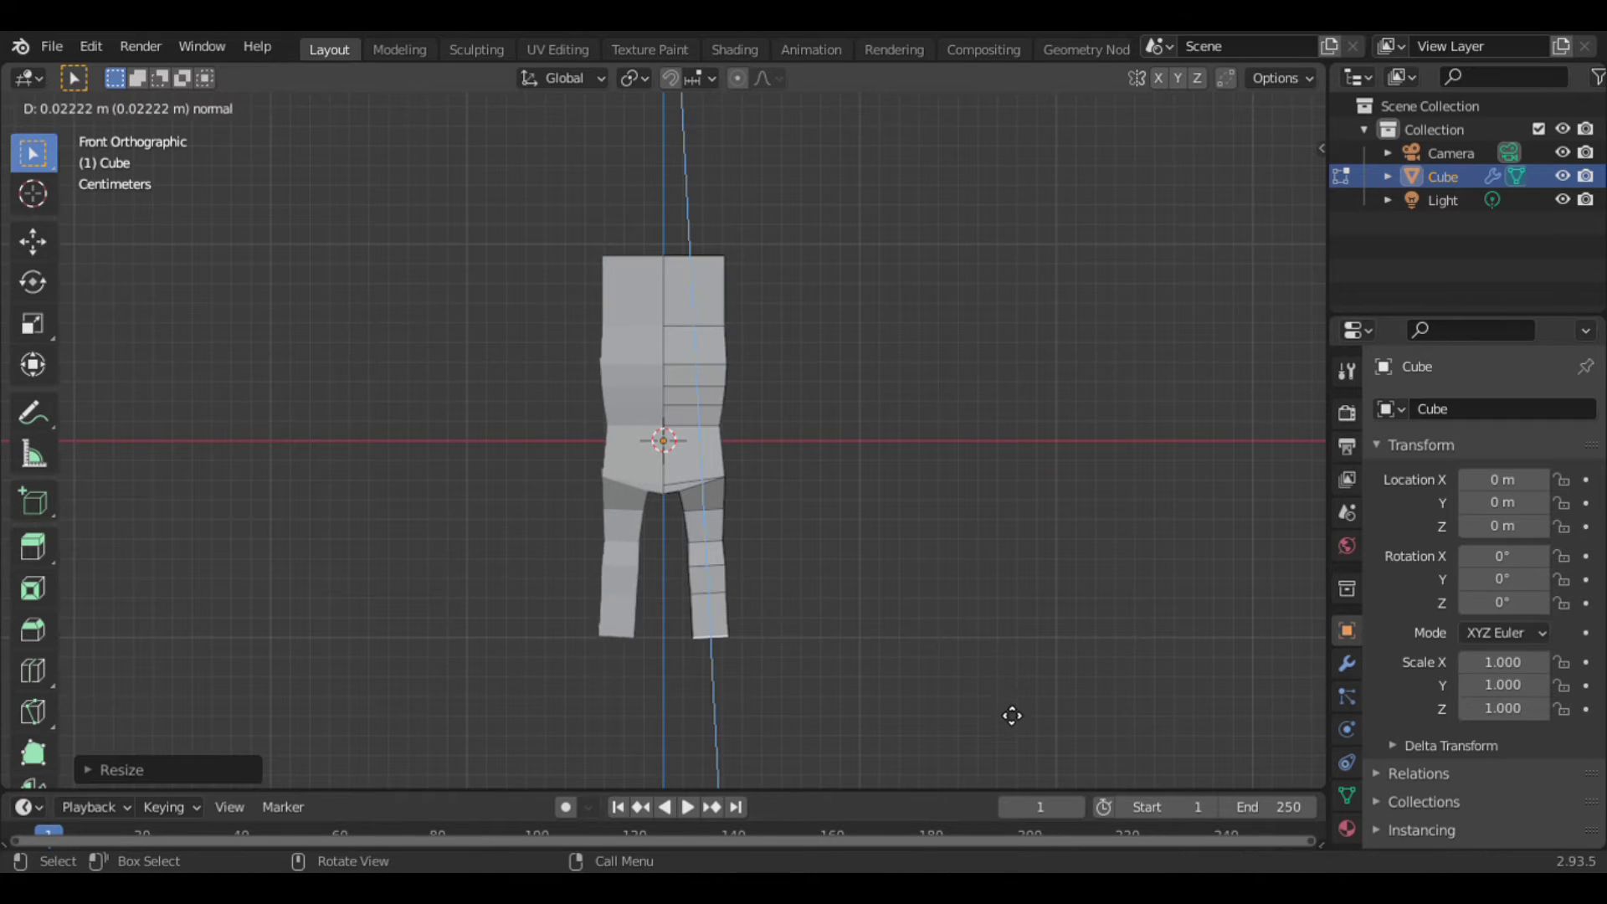
left_click(1021, 669)
key("s")
left_click(971, 619)
key("e")
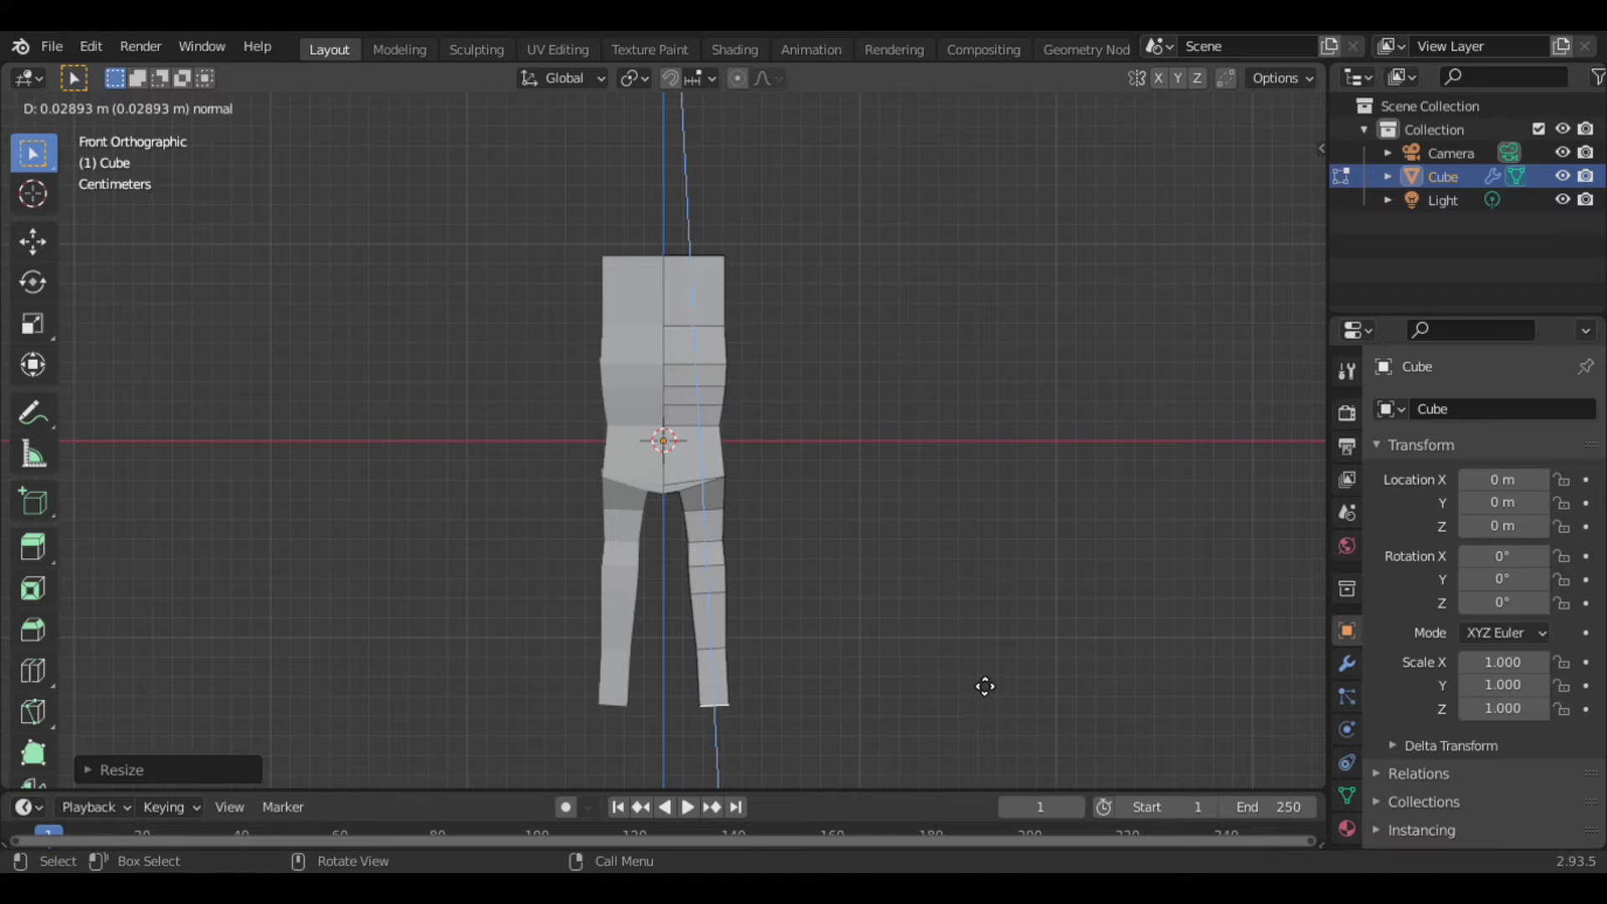
left_click(983, 686)
key("s")
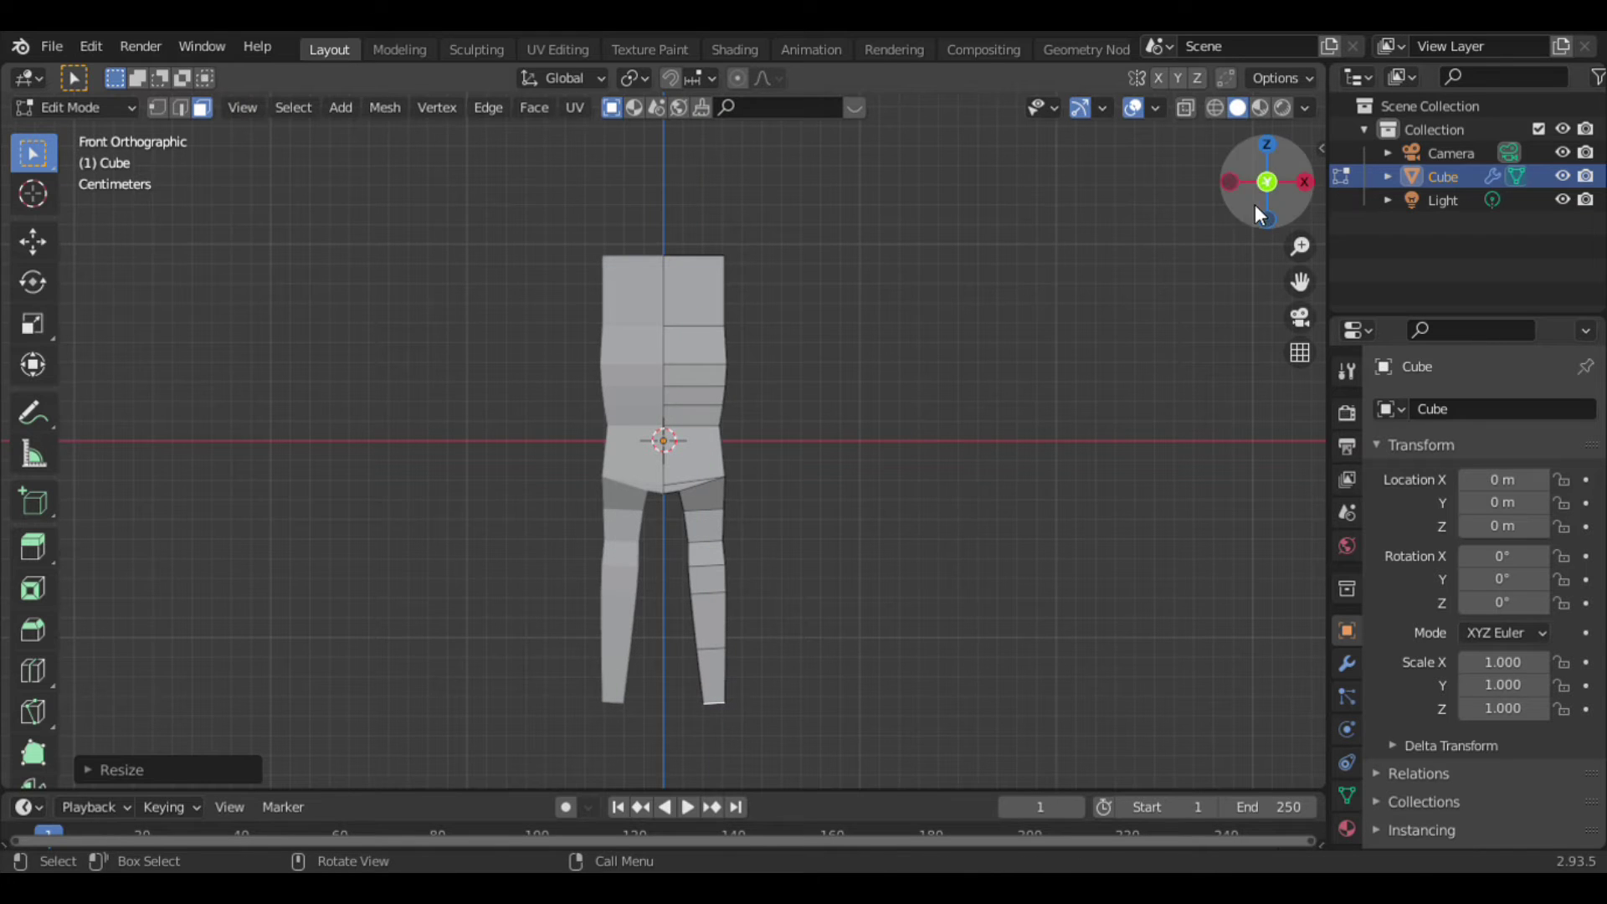
Try an extra narrowed leg section below the ankles, then undo it.
left_click_drag(1272, 180, 1306, 201)
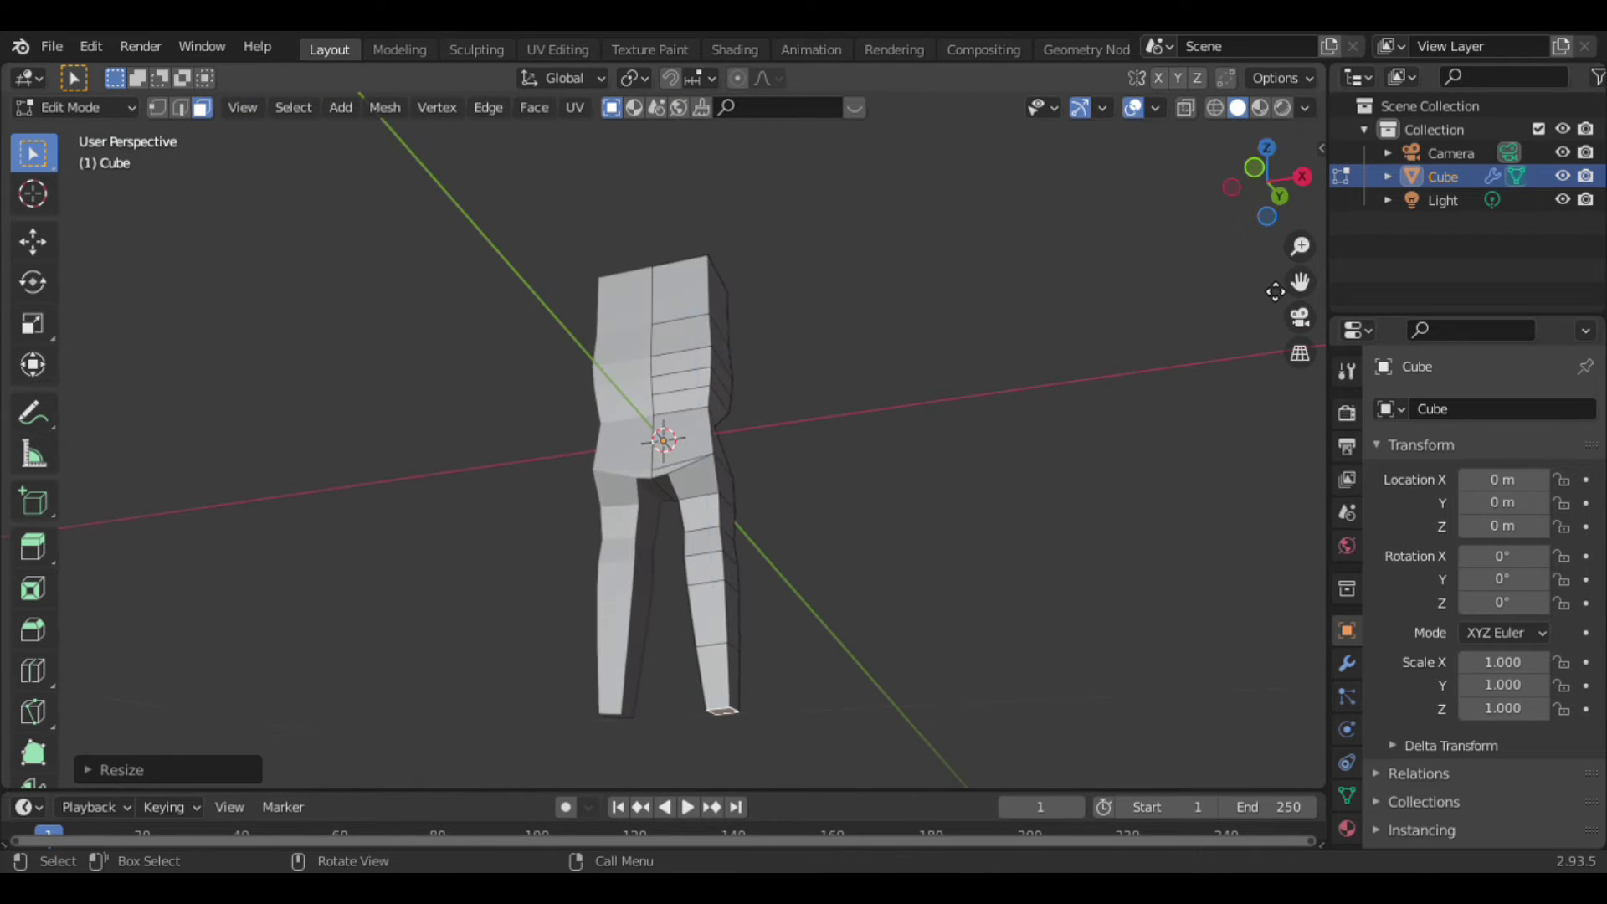
key("e")
left_click(1255, 349)
key("s")
left_click(1030, 463)
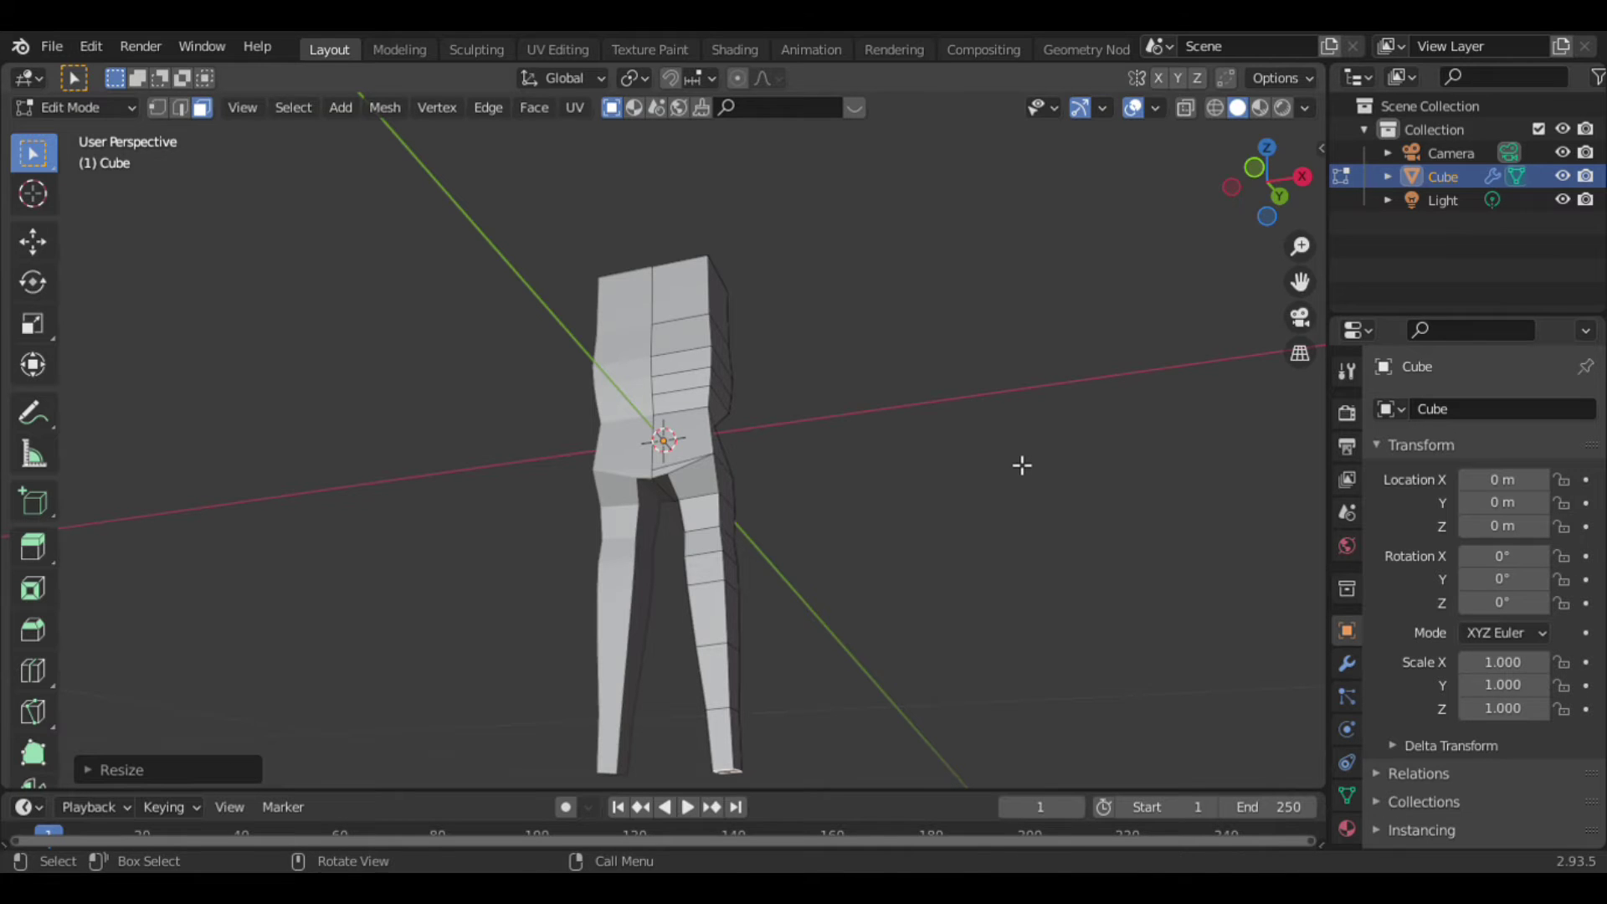
key("s")
key("Escape")
key("ctrl+z")
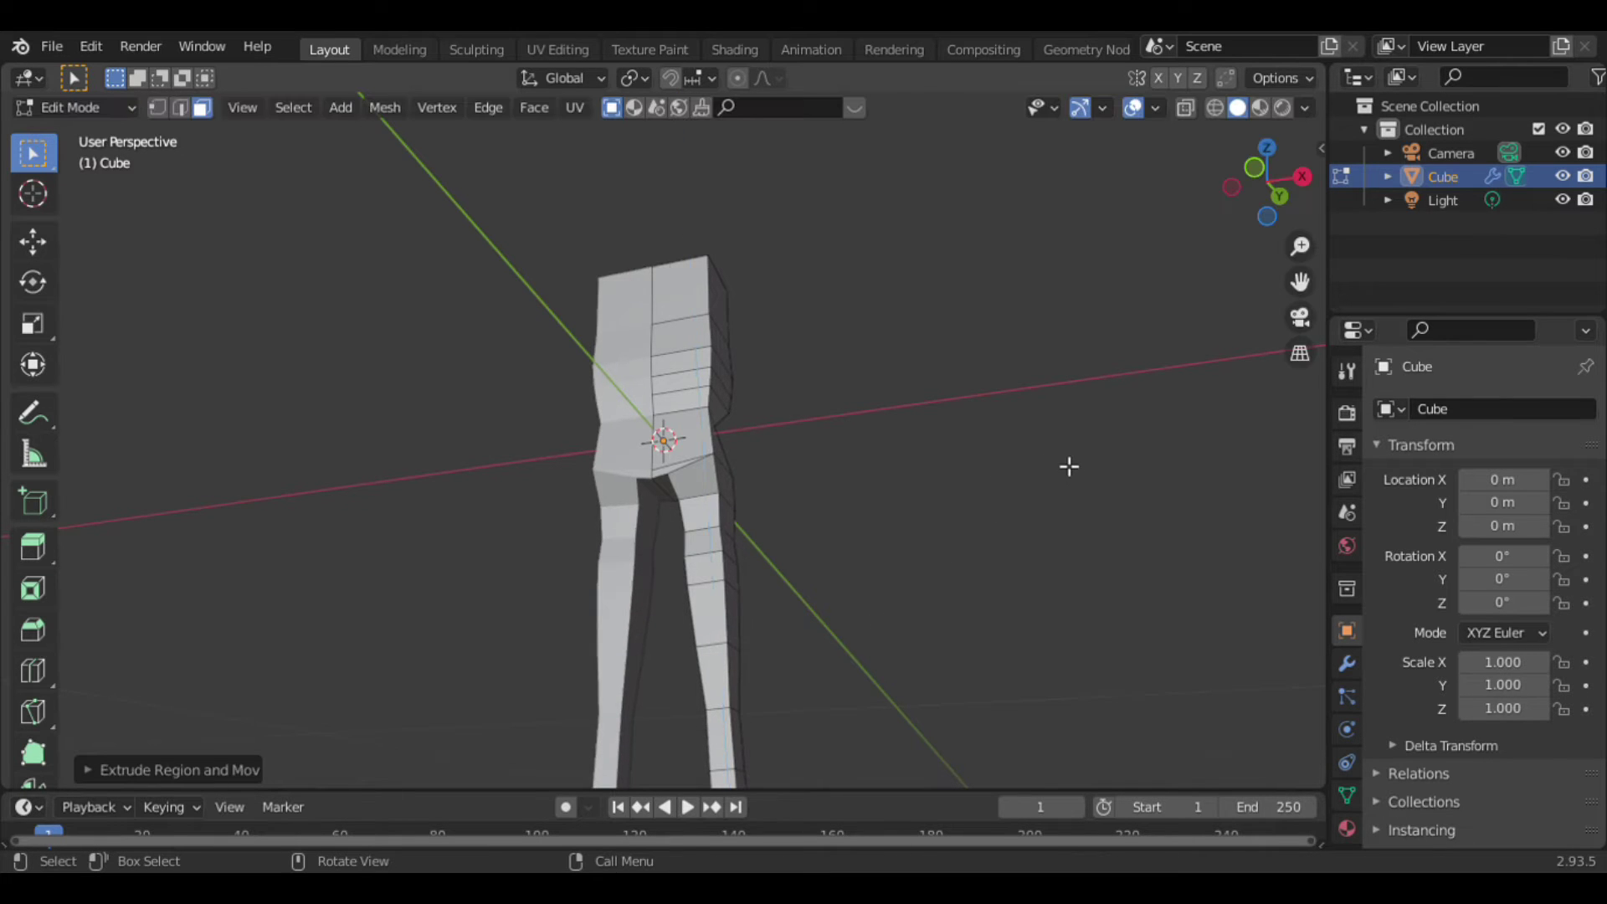
key("ctrl+z")
key("ctrl+z")
Extrude the front ankle faces forward into short feet.
scroll(685, 698, "up", 3)
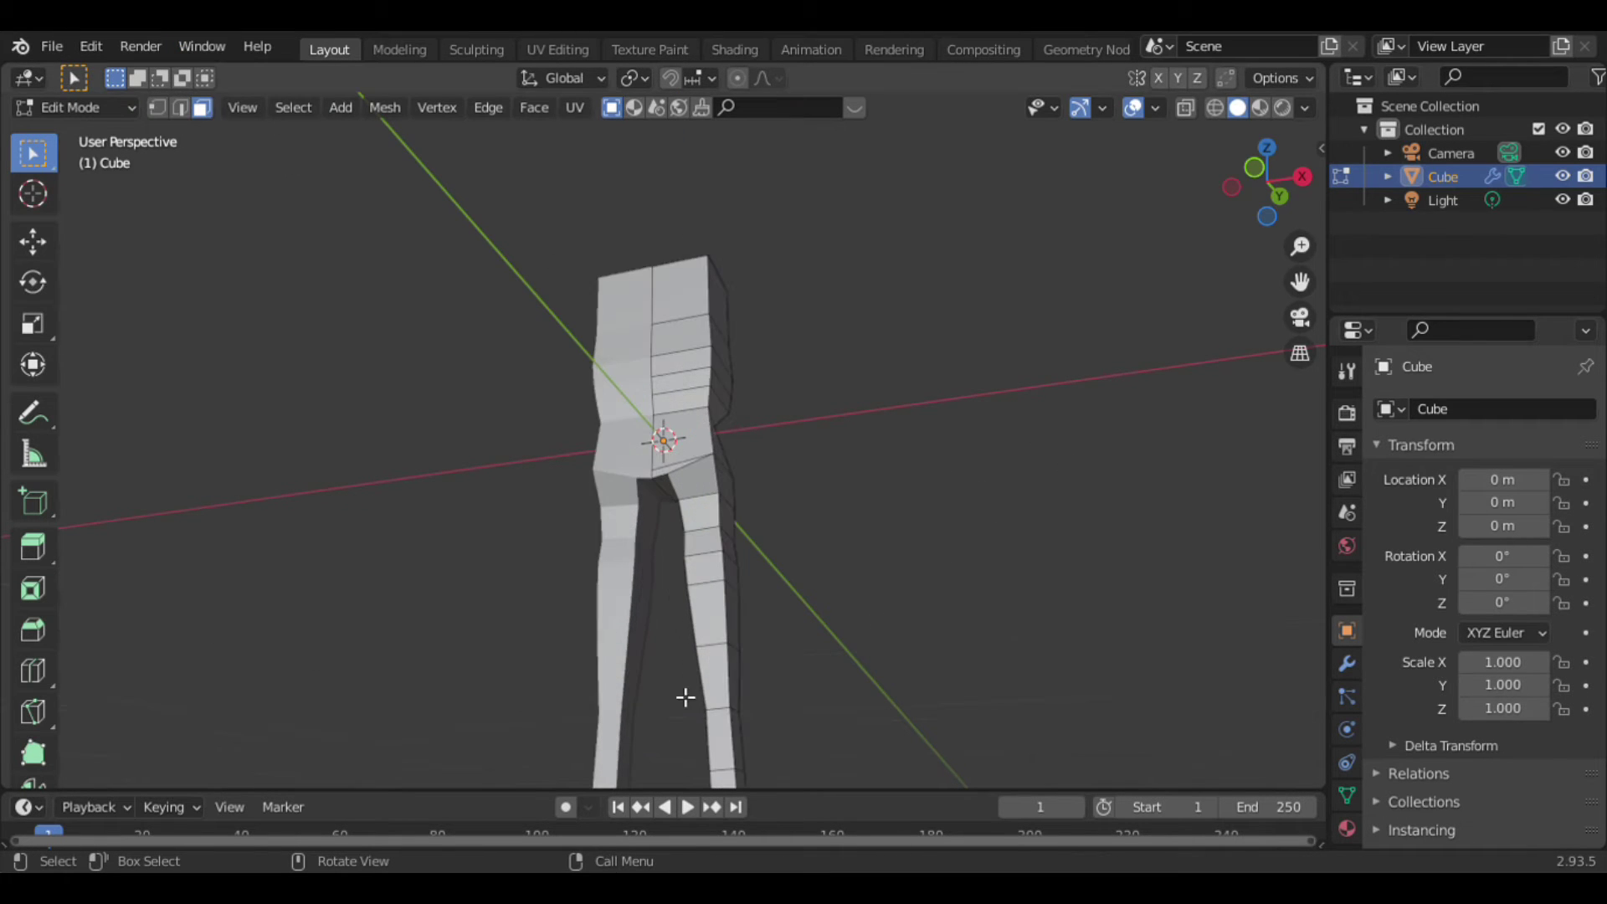
scroll(712, 758, "down", 2)
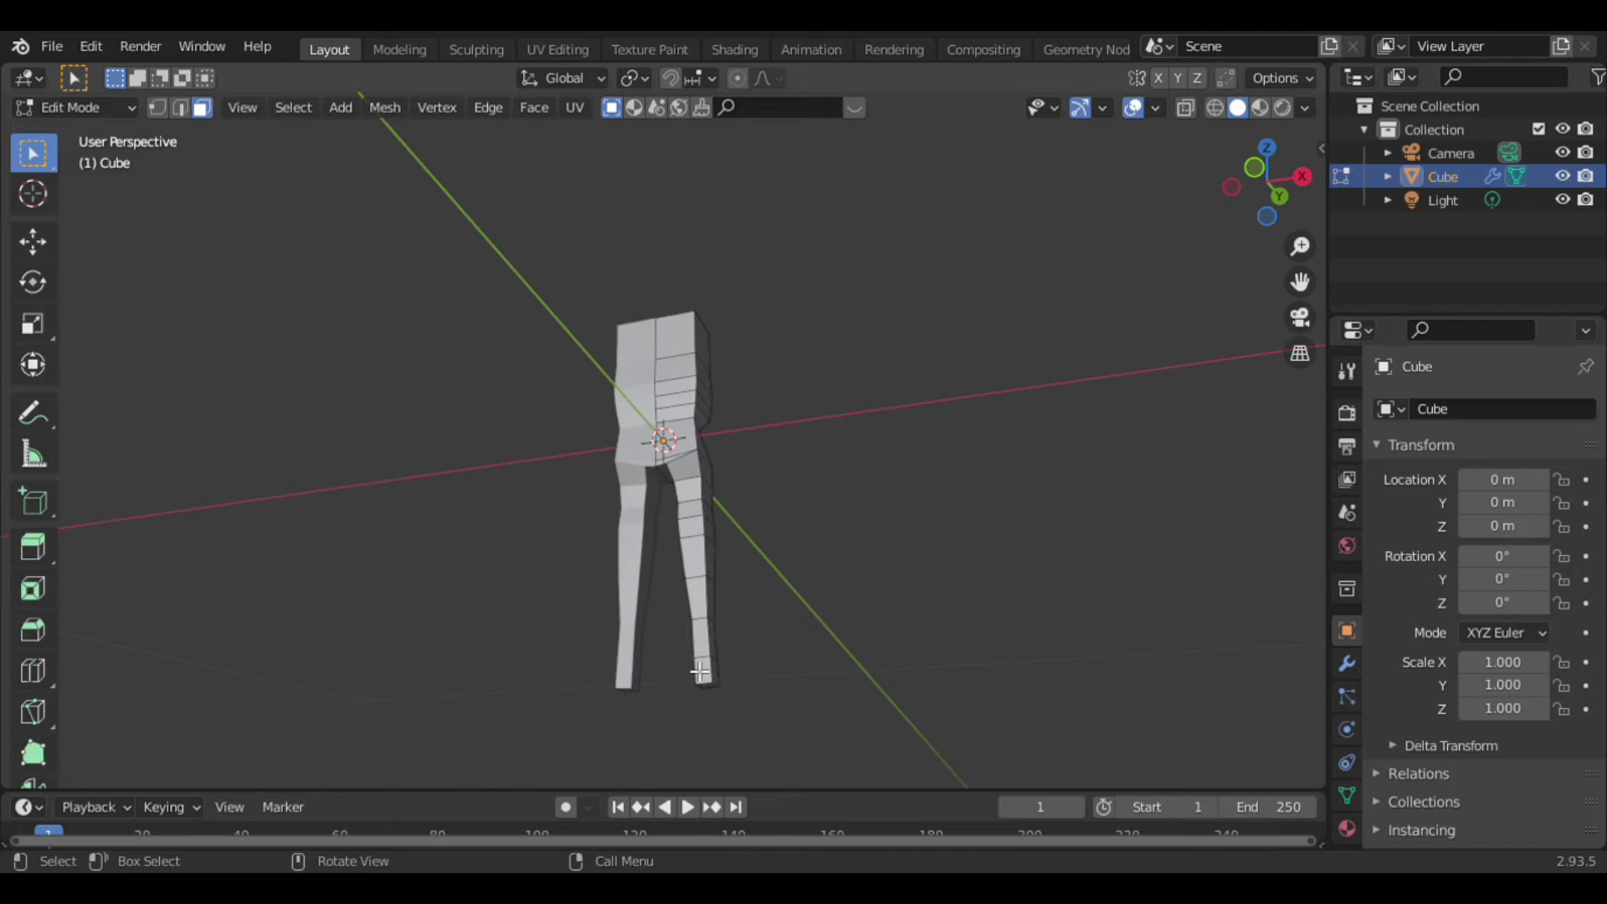
left_click_drag(1254, 175, 1248, 201)
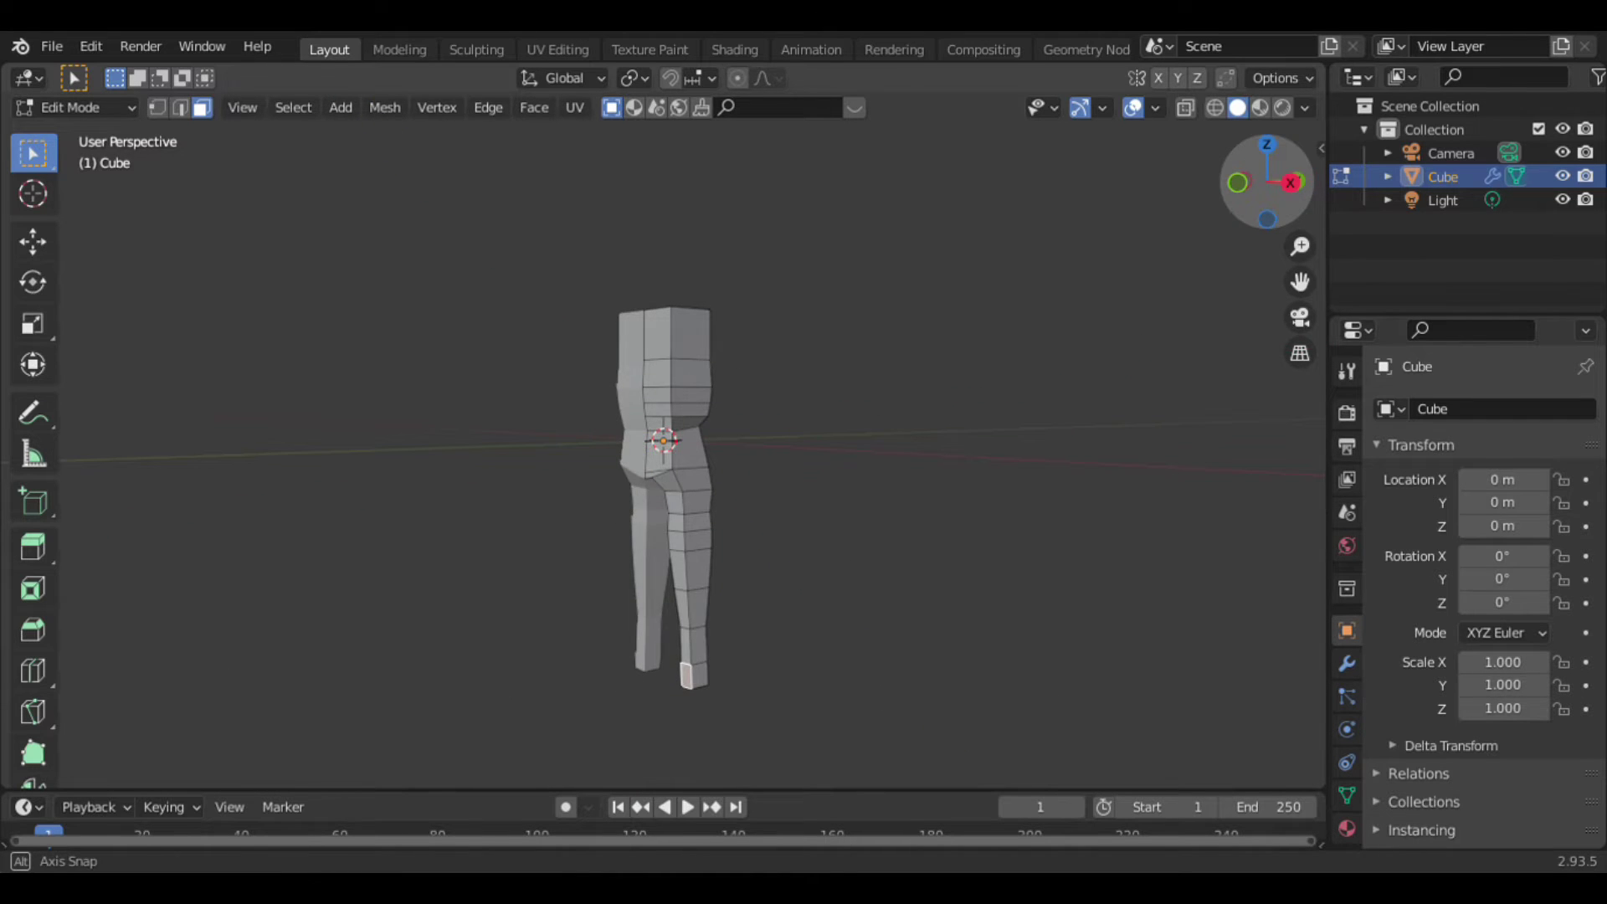
key("e")
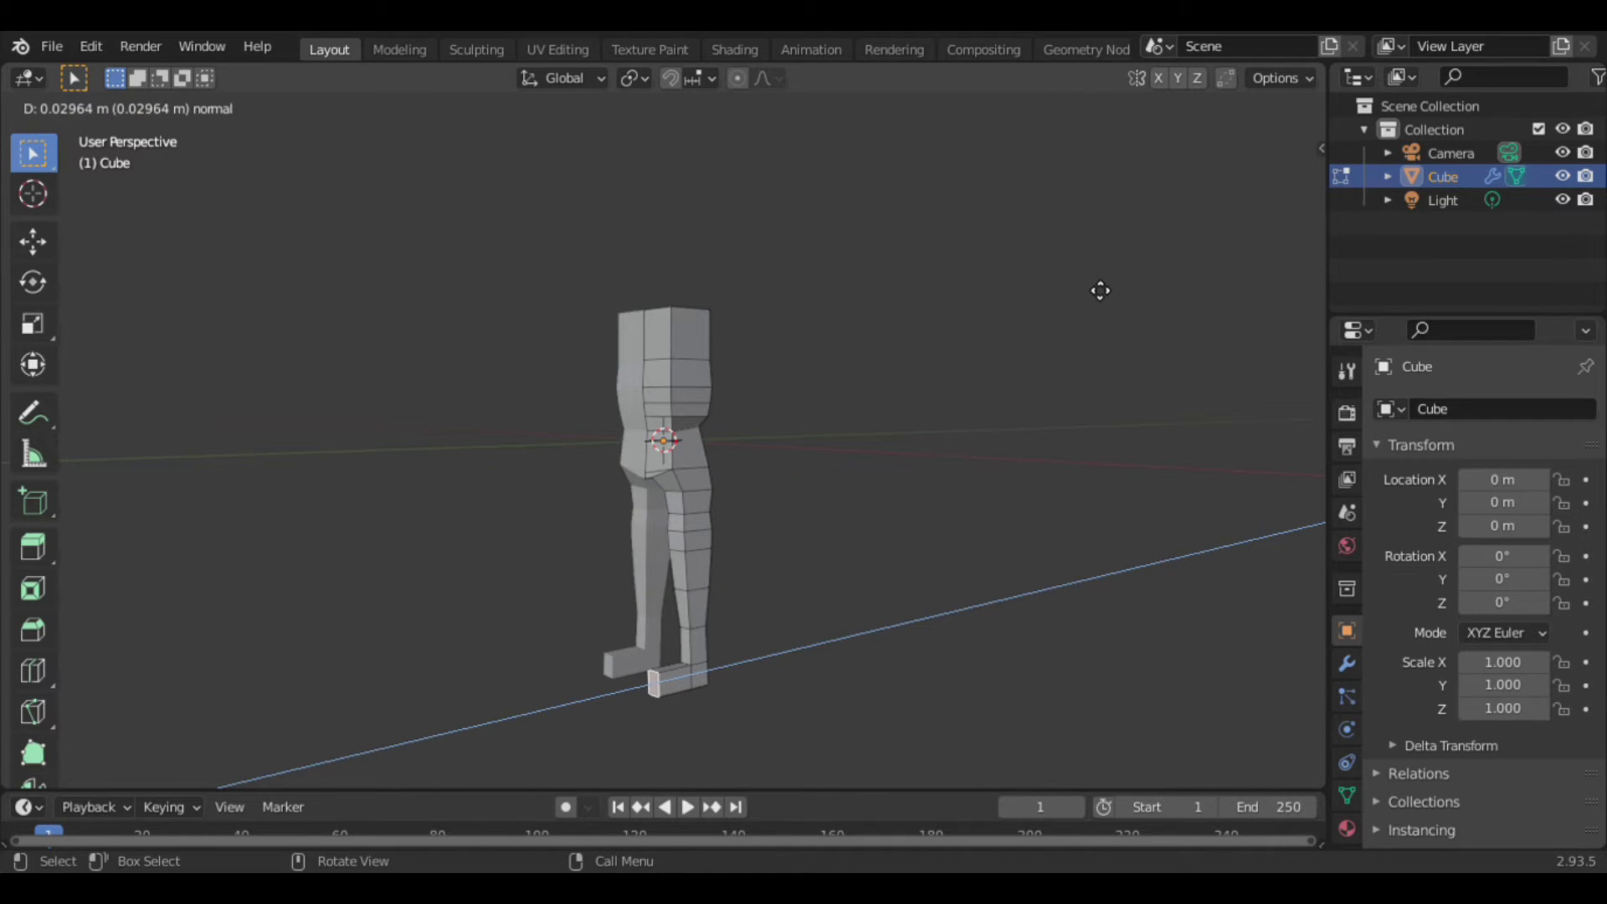
left_click(1096, 292)
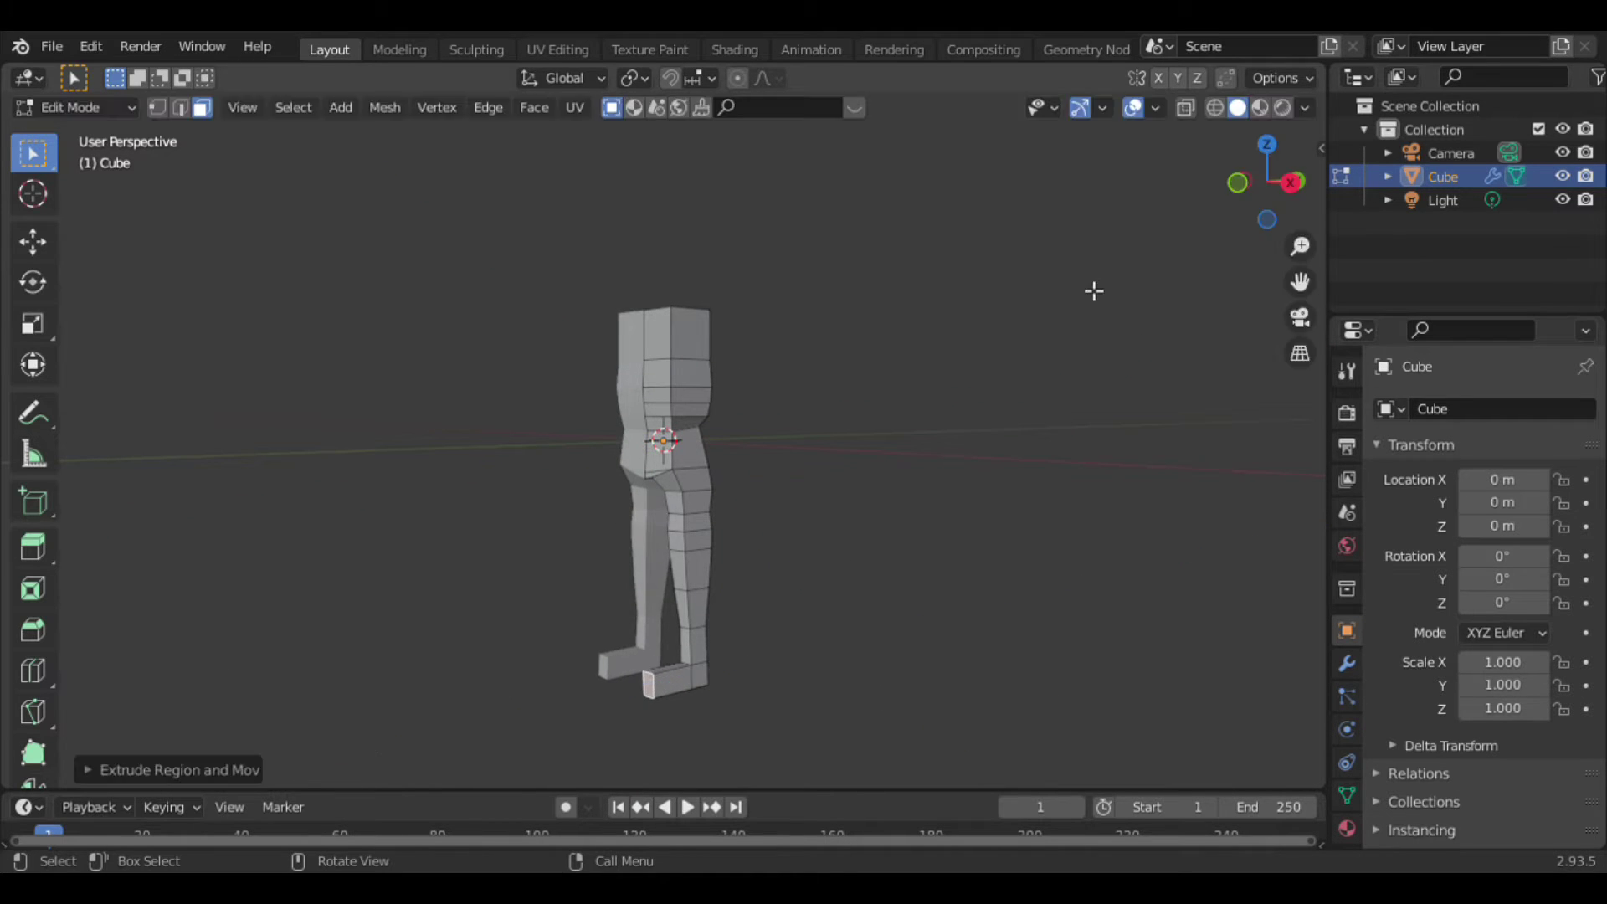
Add a Subdivision Surface modifier to the mirrored mesh.
left_click(1348, 661)
left_click(1404, 414)
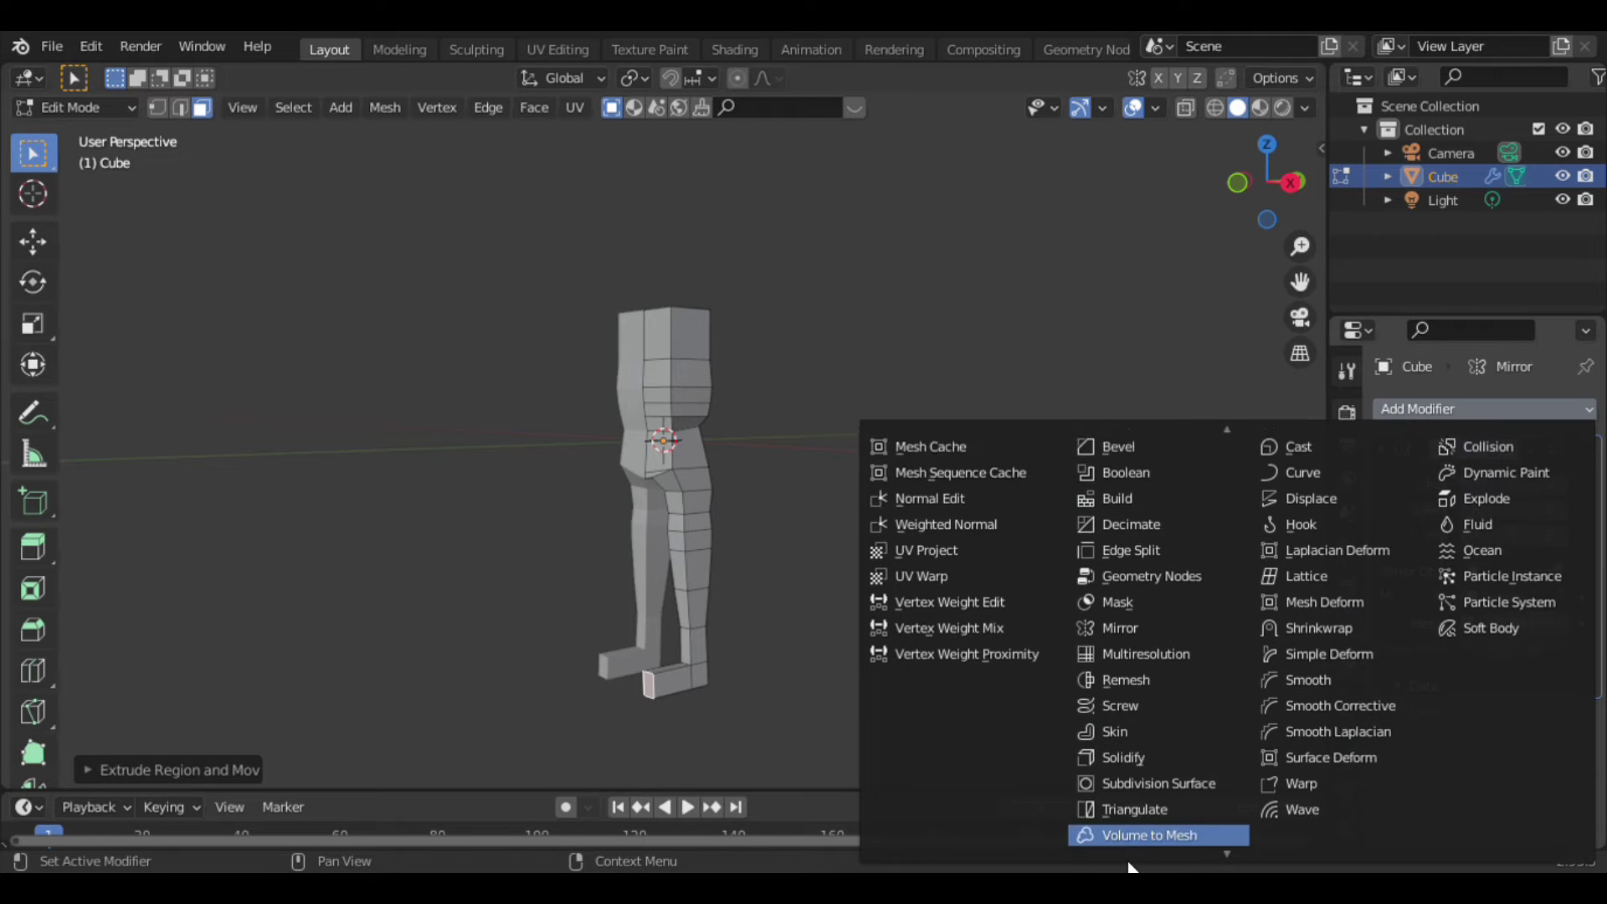
left_click(1176, 762)
scroll(1046, 653, "up", 3)
scroll(996, 351, "down", 1)
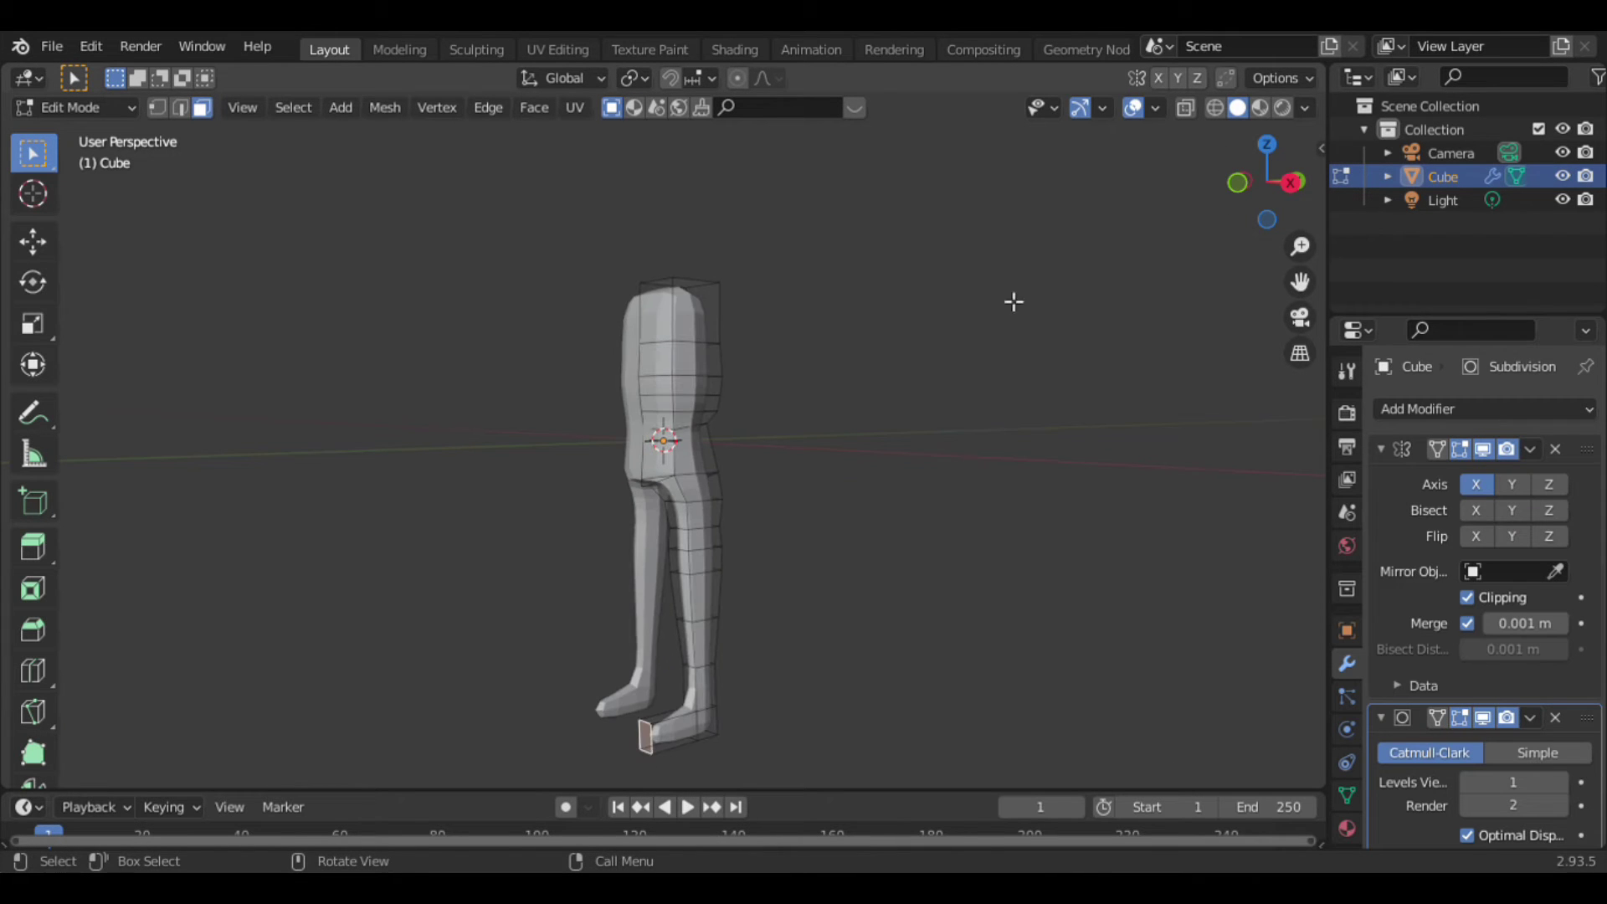
Zoom in on the lower right leg and box-select the faces above the foot.
left_click_drag(1261, 199, 1237, 302)
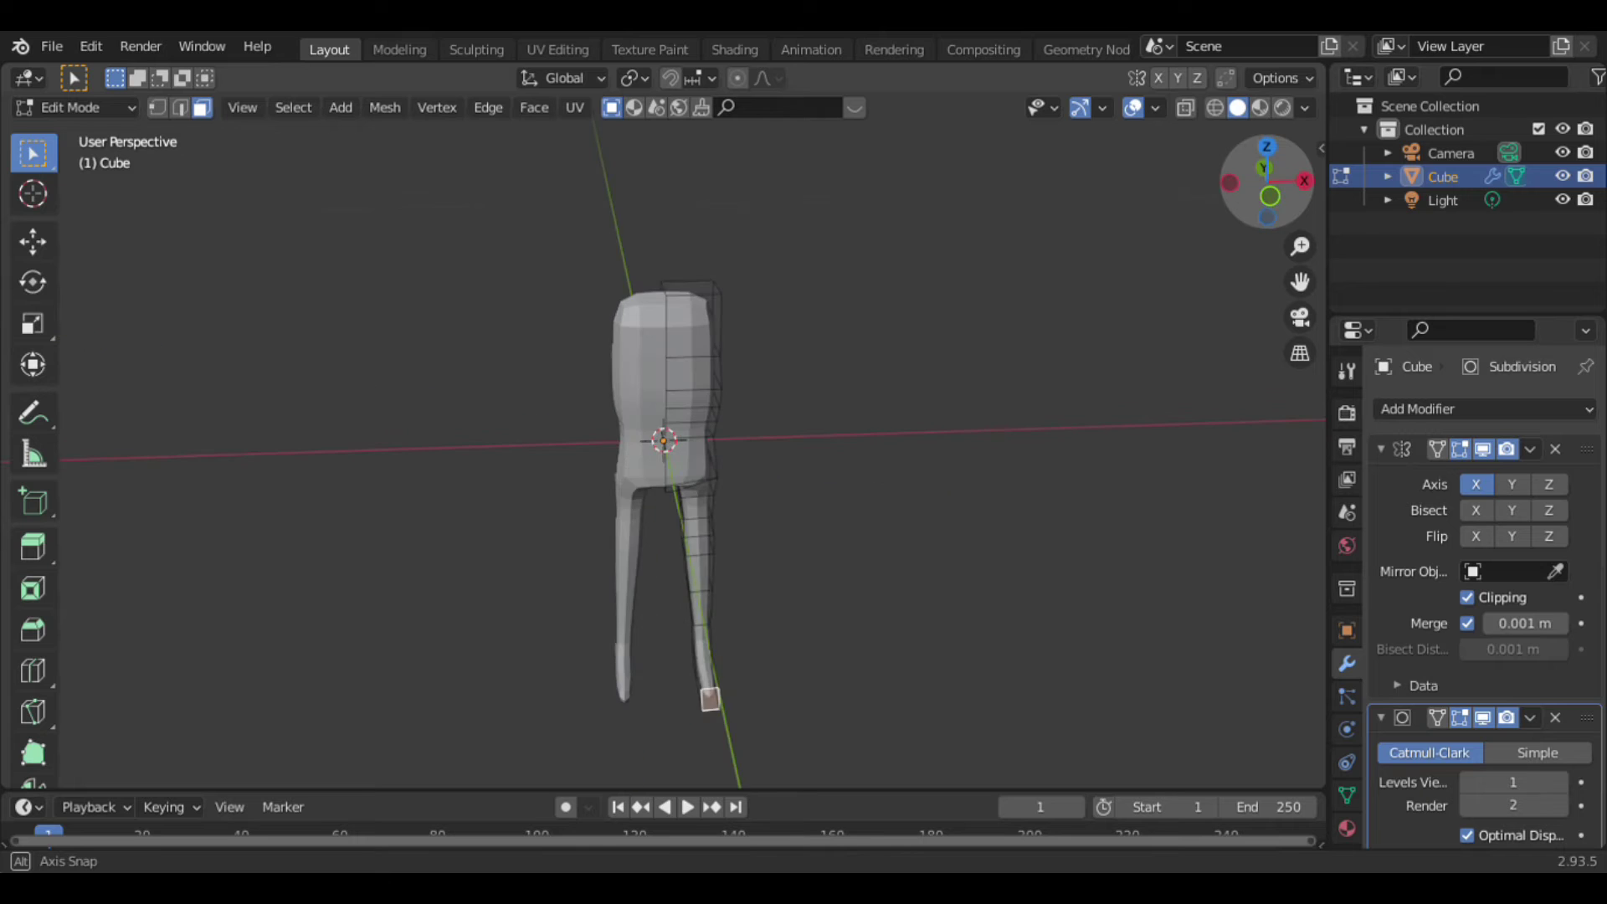
scroll(1243, 311, "up", 2)
scroll(1243, 311, "down", 3)
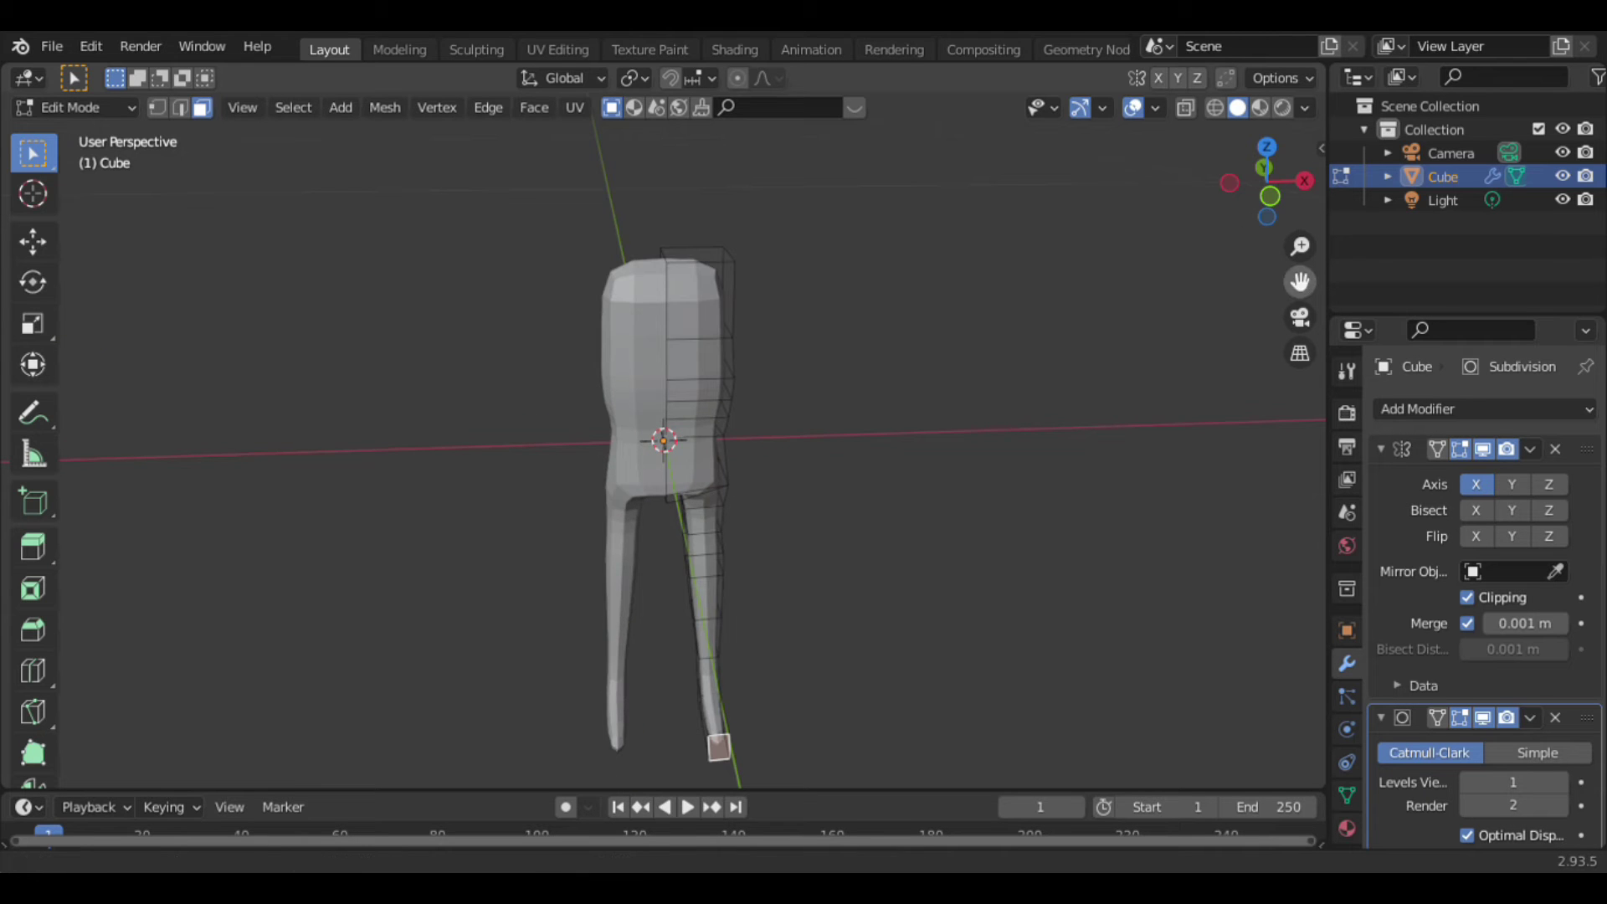
left_click_drag(1300, 282, 1222, 34)
scroll(576, 523, "up", 4)
scroll(576, 523, "up", 2)
mouse_move(483, 495)
left_mouse_down()
mouse_move(592, 563)
mouse_move(819, 650)
left_mouse_up()
Enlarge the selected lower-leg faces above the foot.
key("s")
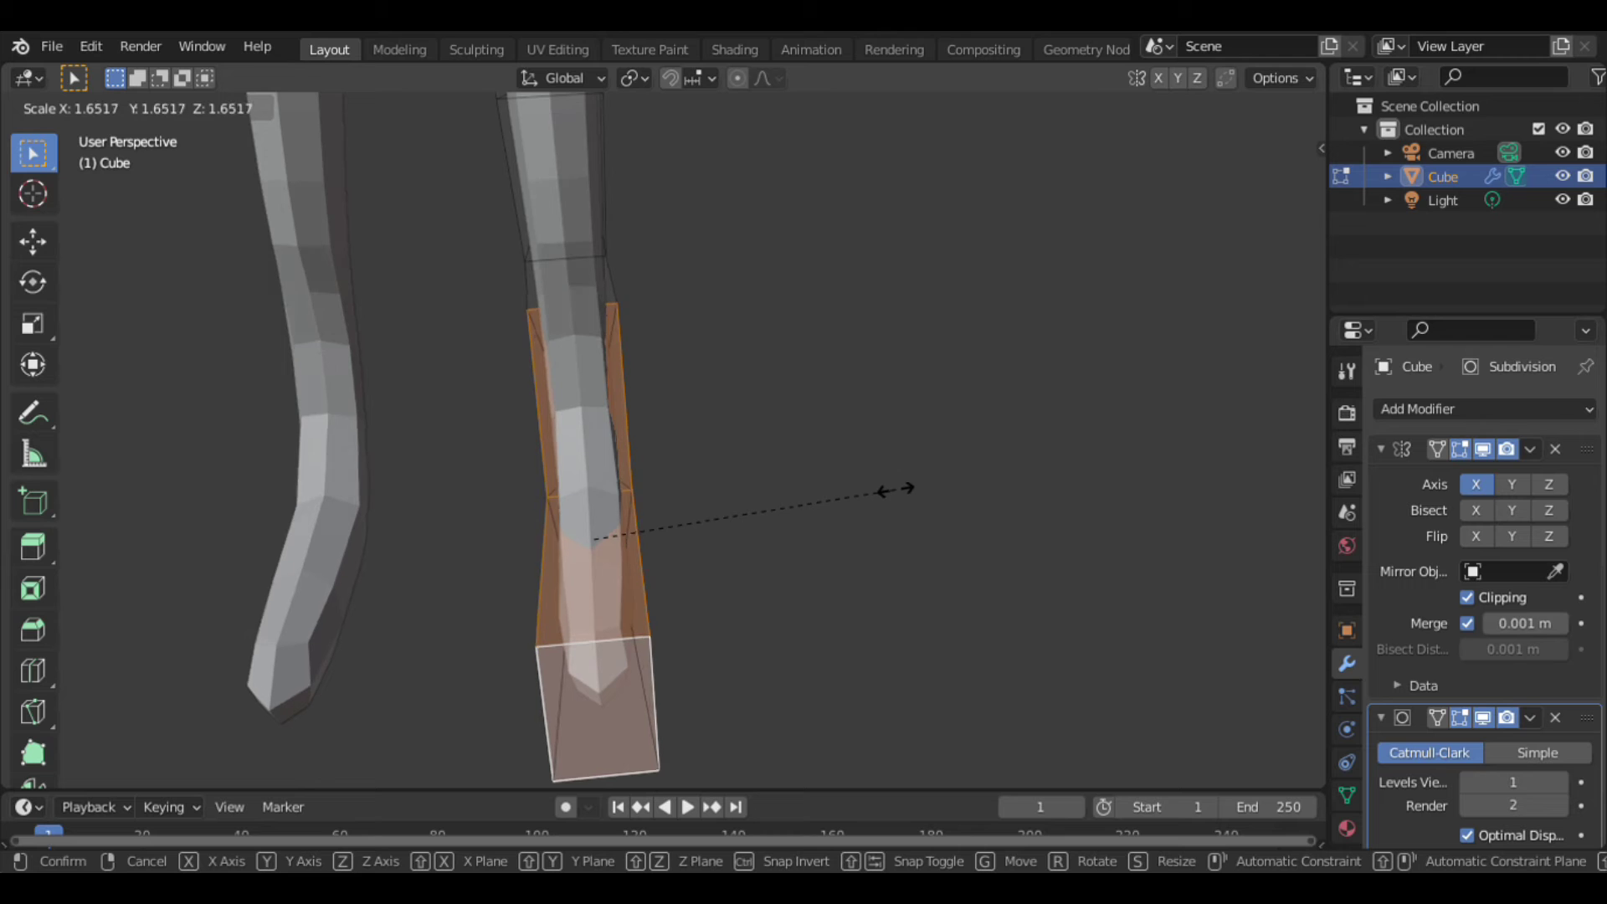
left_click(835, 483)
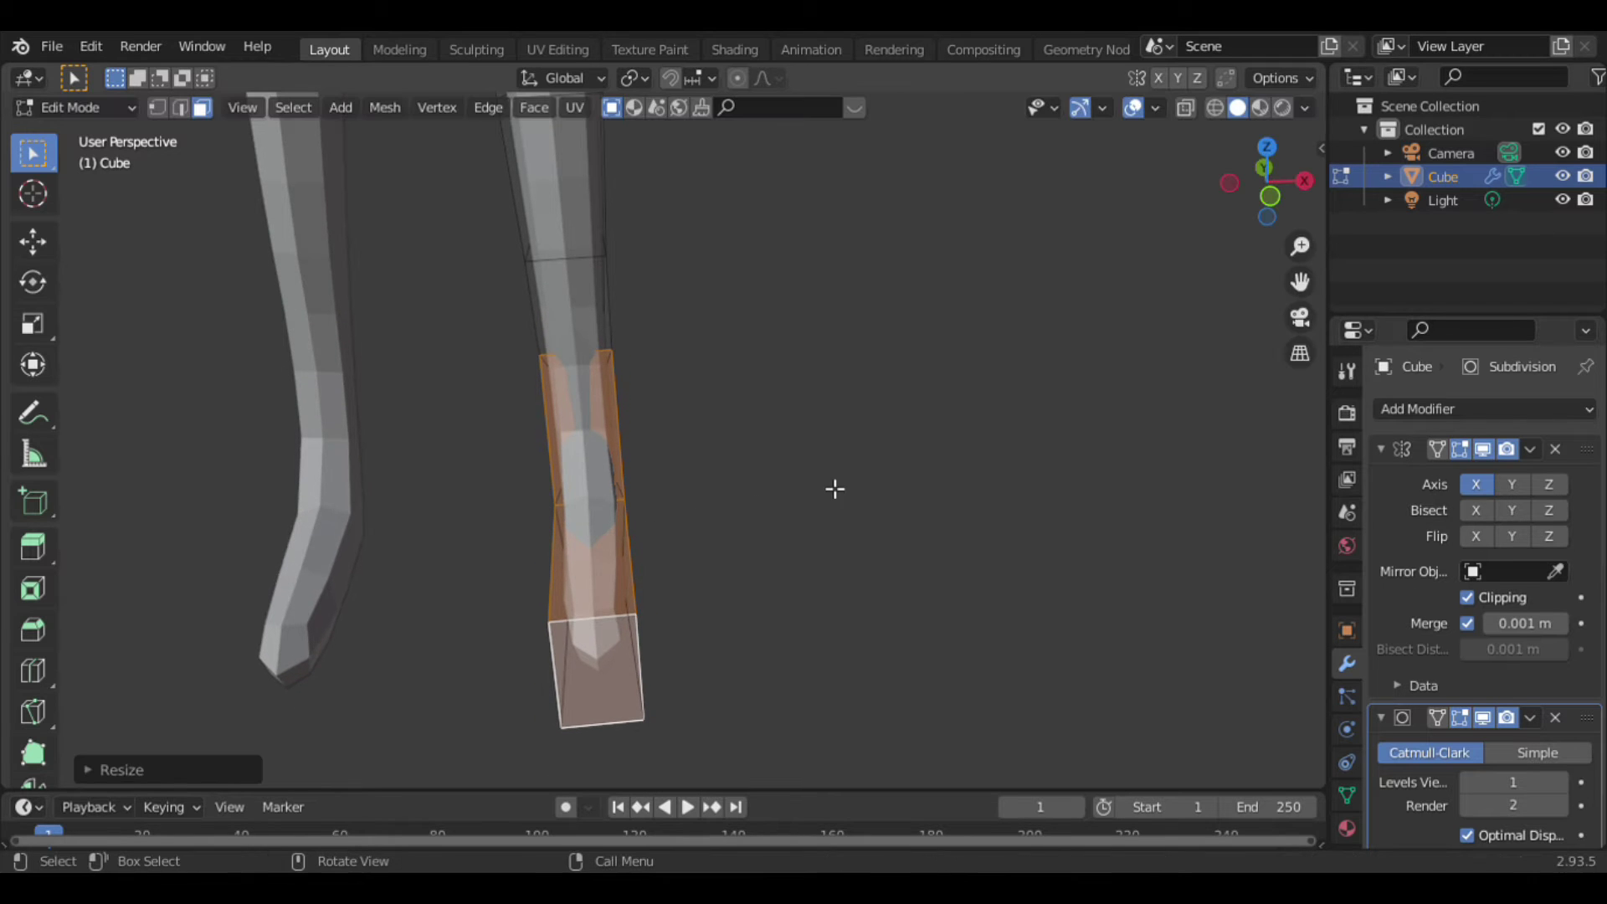
left_click(714, 630)
Push the right foot's outer side face outward along X.
left_click_drag(1299, 186, 1286, 184)
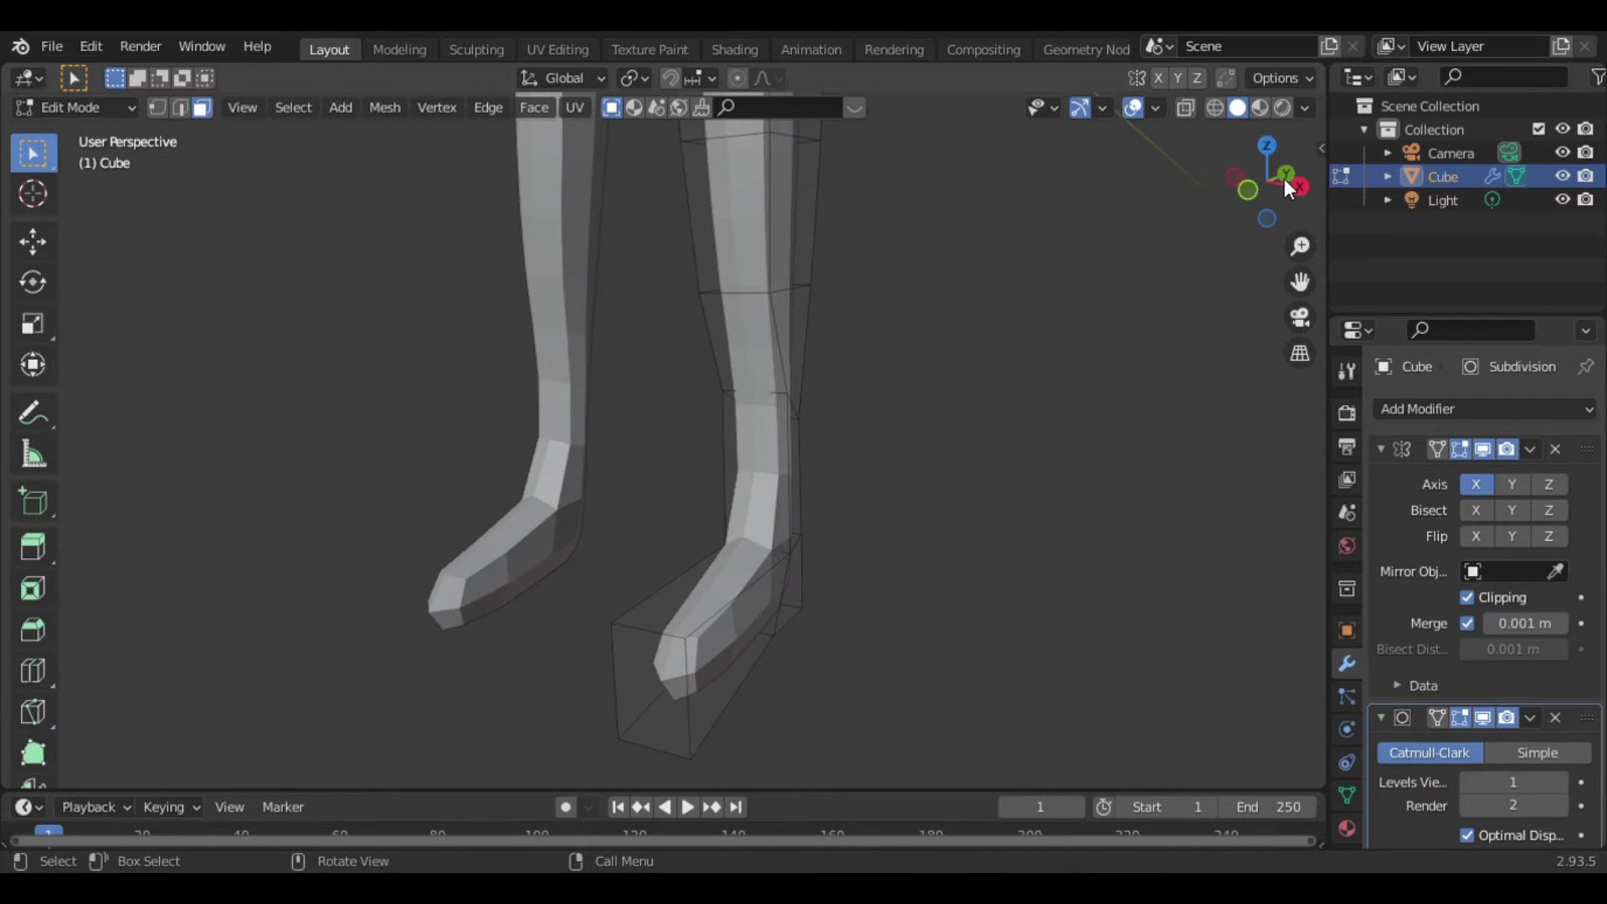
left_click(759, 665)
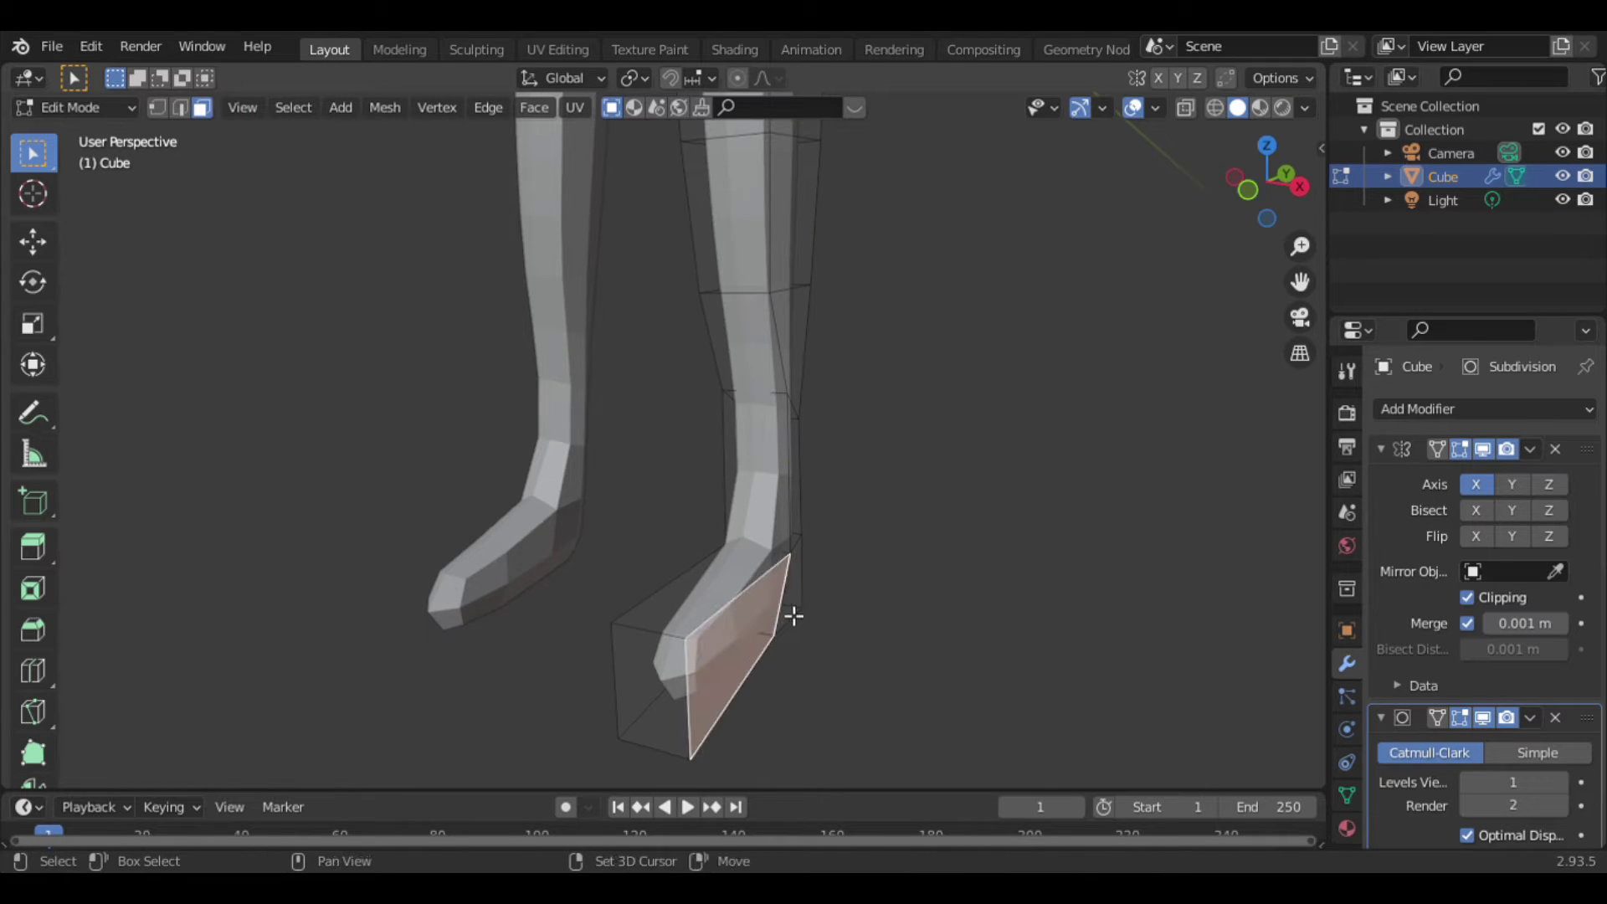
left_click(25, 245)
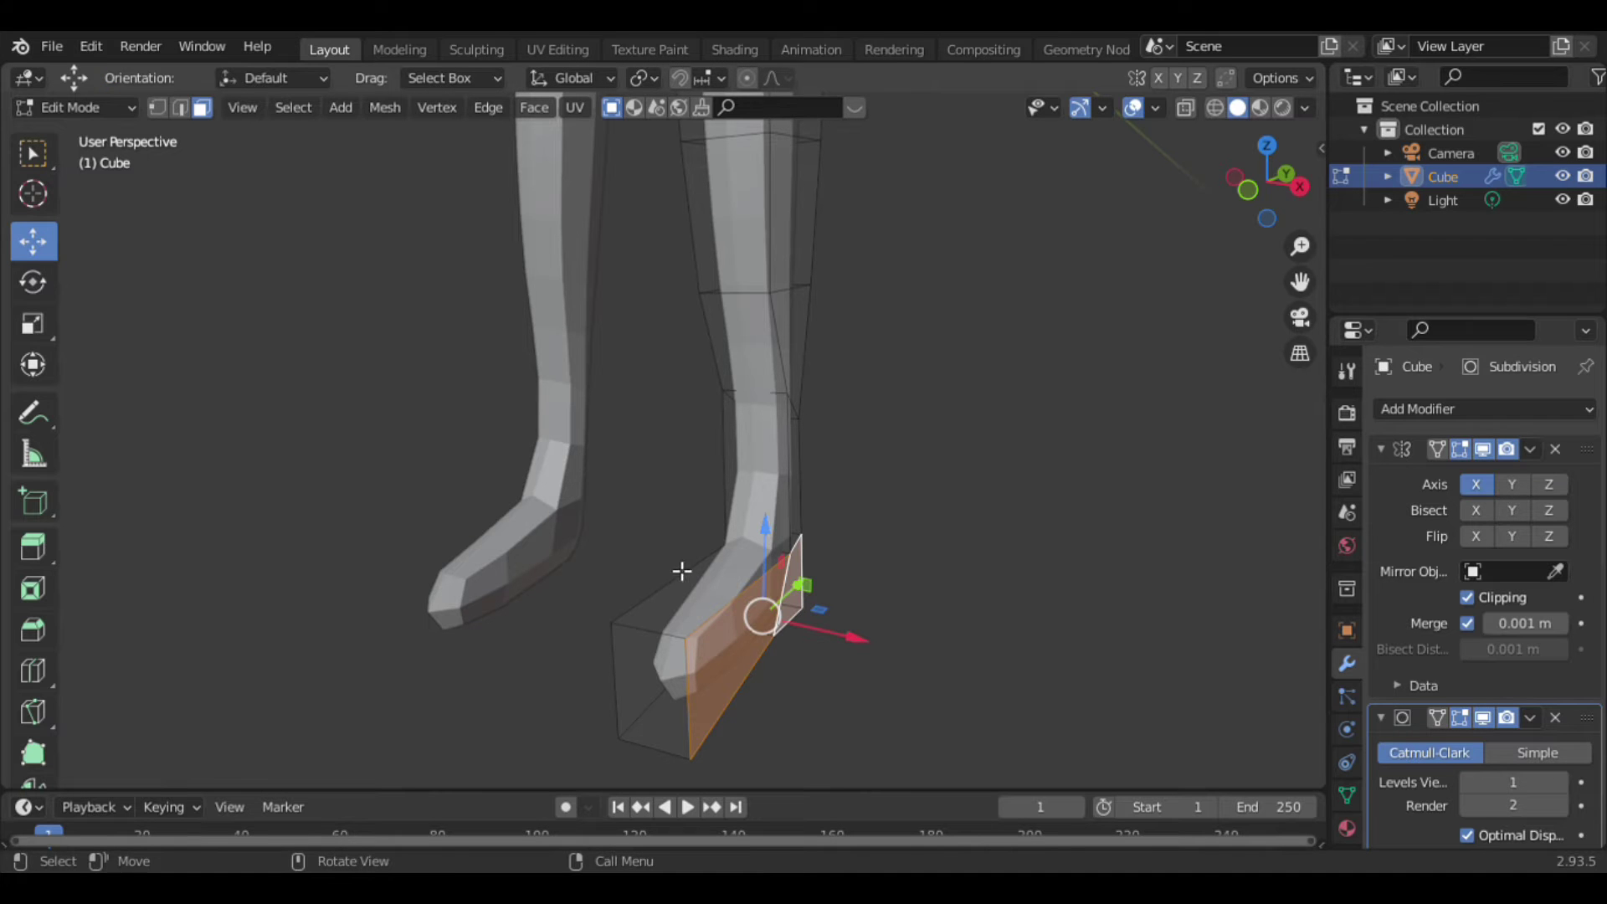
left_click_drag(847, 641, 871, 640)
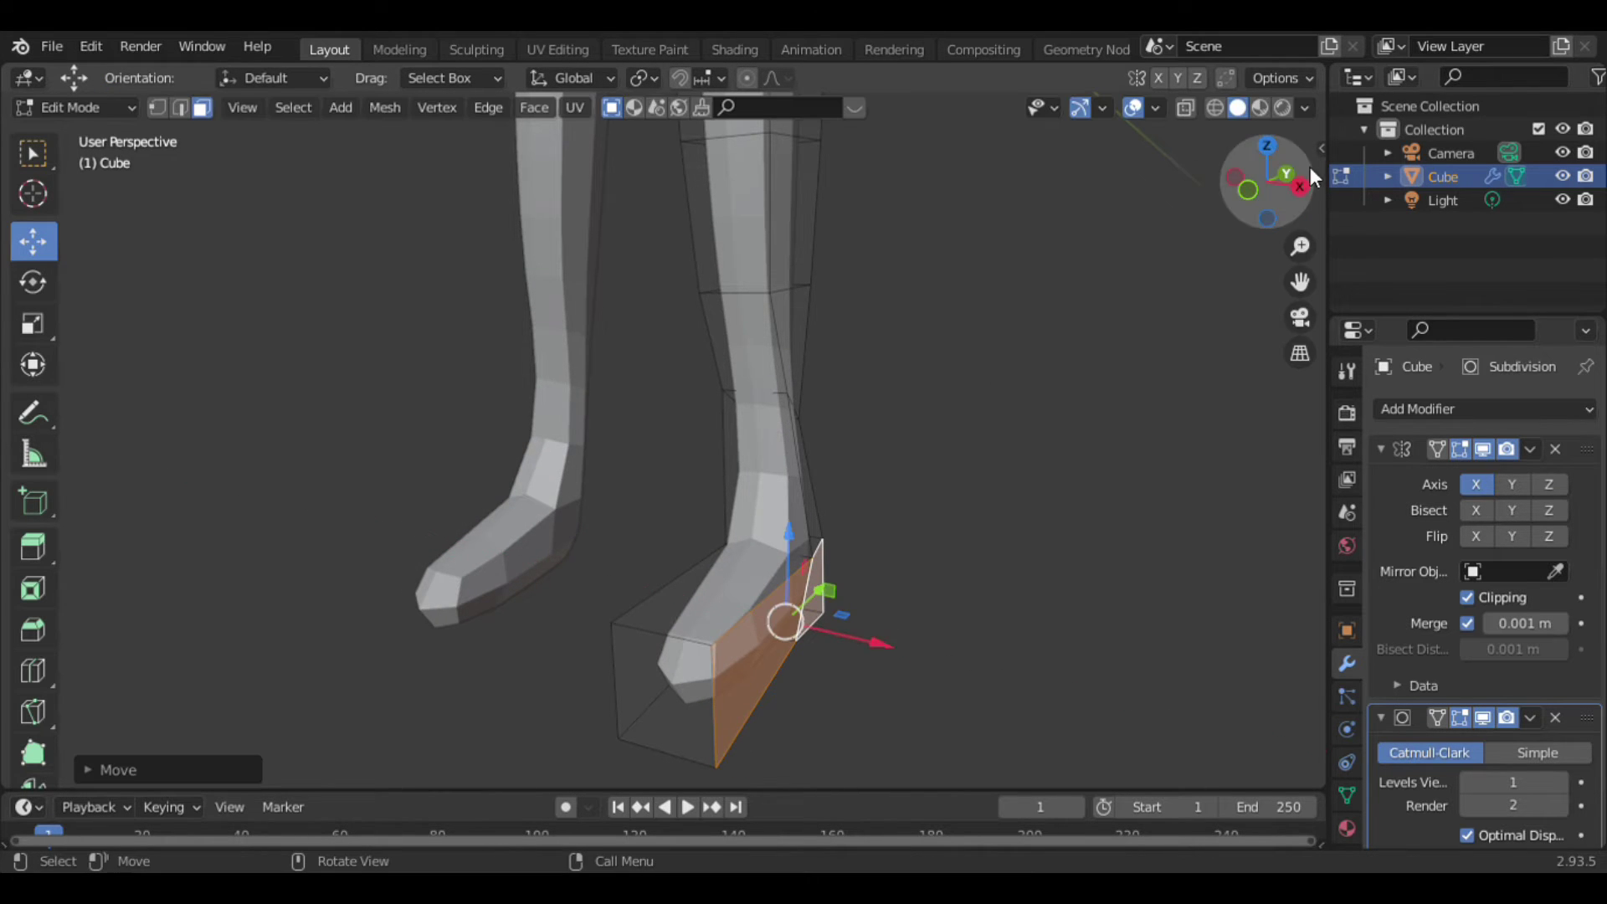
left_click_drag(1273, 194, 1238, 282)
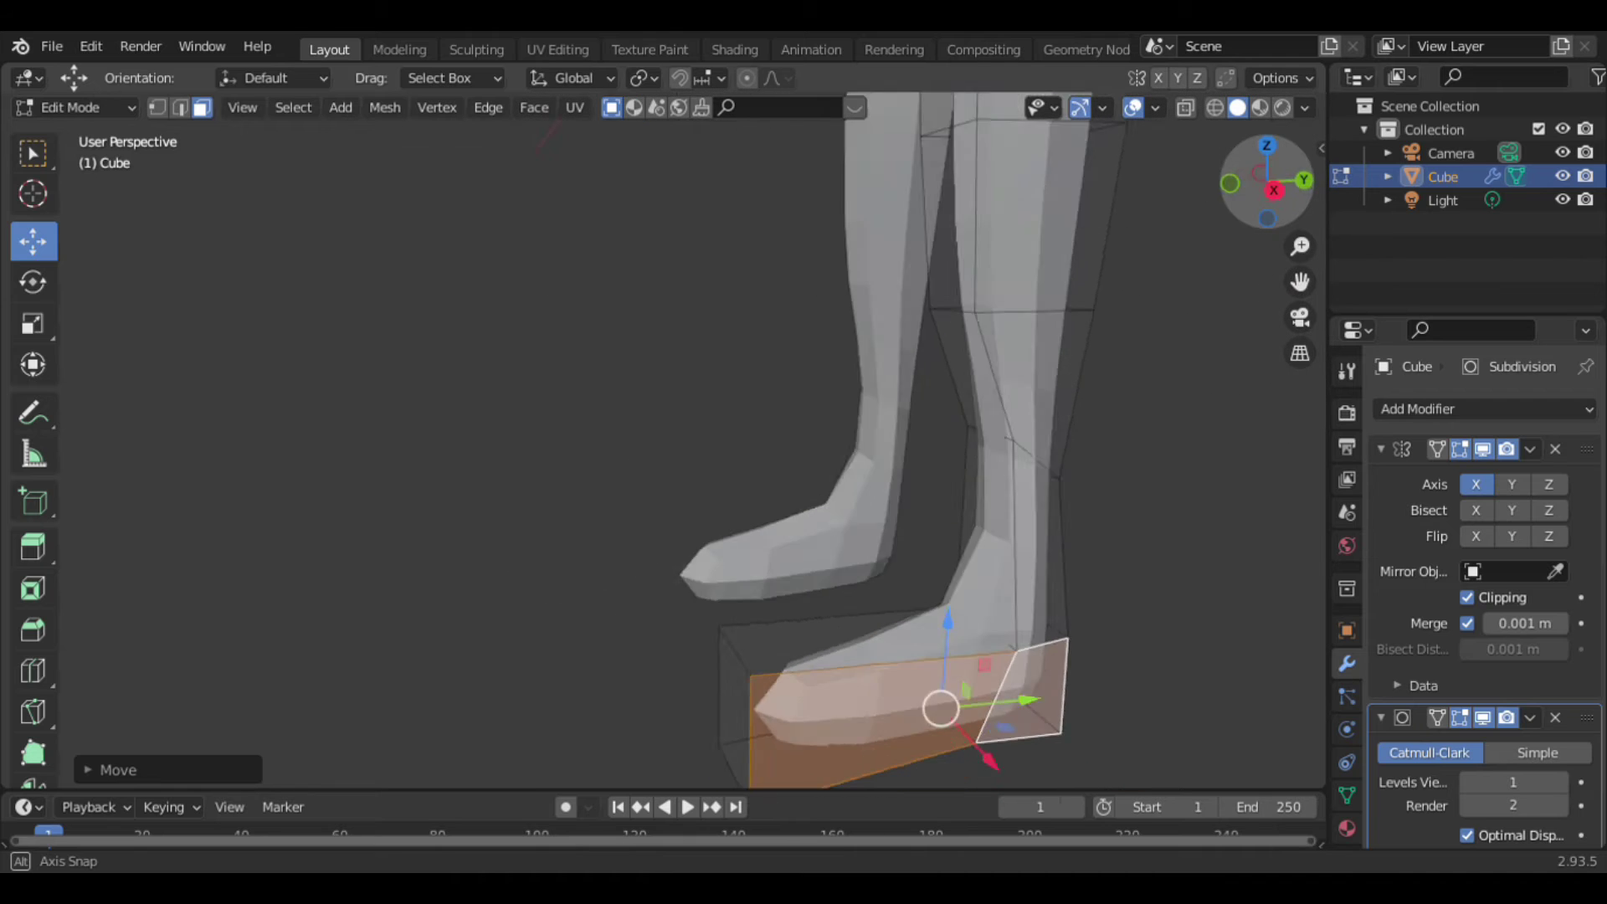
mouse_move(903, 671)
left_mouse_down()
mouse_move(917, 690)
mouse_move(894, 688)
mouse_move(921, 661)
left_mouse_up()
In front view (numpad 1), shift a foot edge sideways along X.
mouse_move(1268, 180)
left_mouse_down()
mouse_move(793, 580)
mouse_move(818, 553)
mouse_move(843, 563)
left_mouse_up()
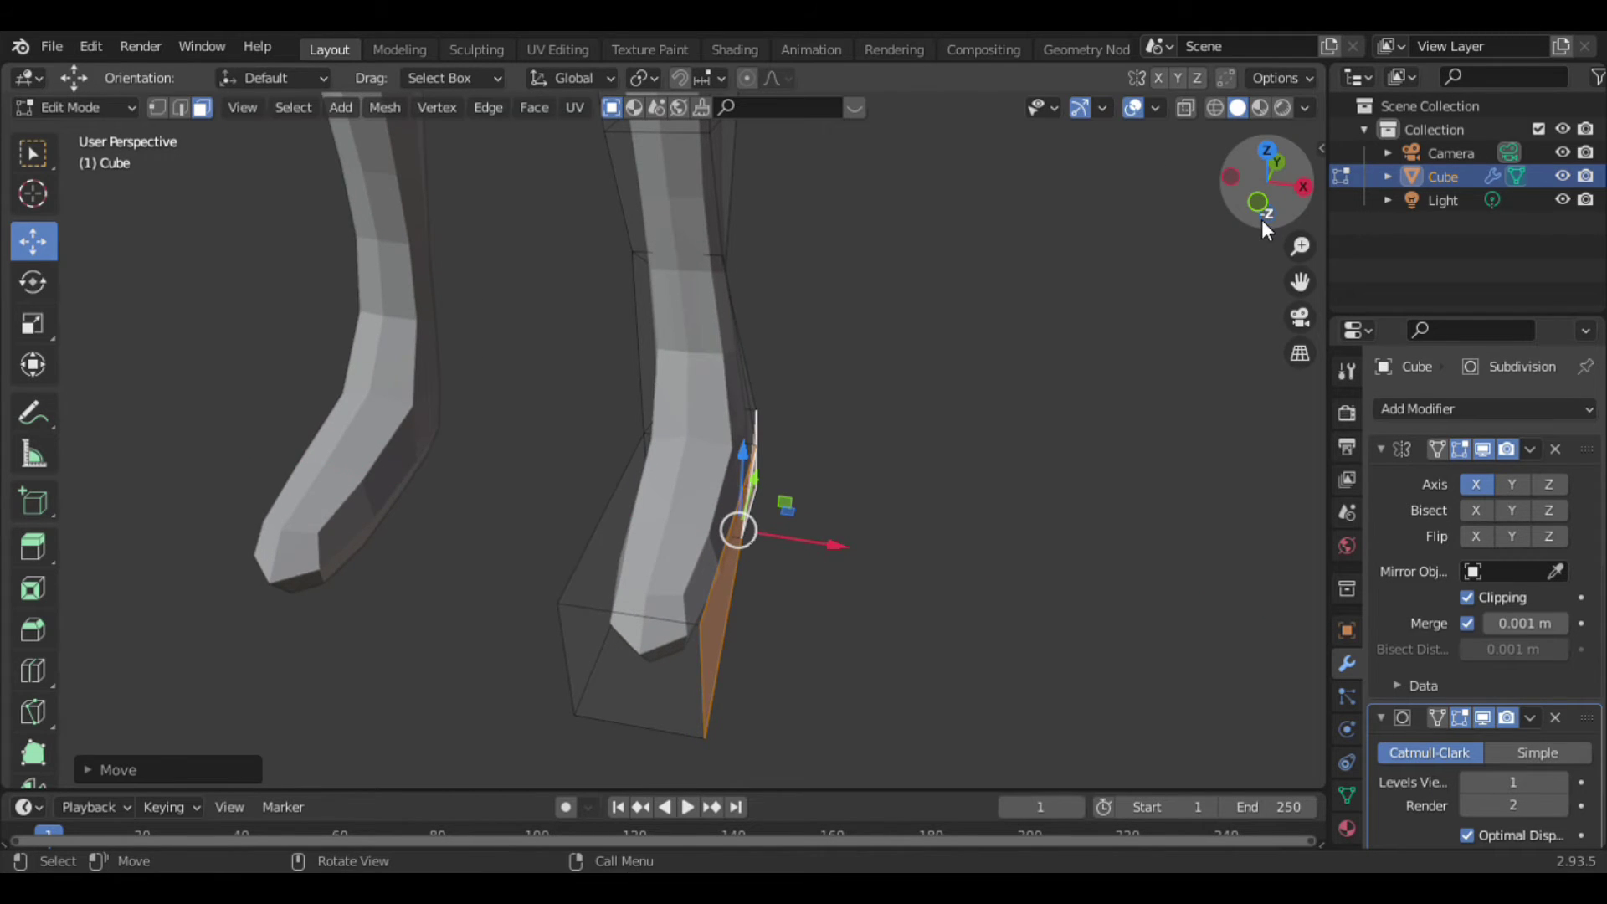
left_click_drag(1262, 219, 367, 593)
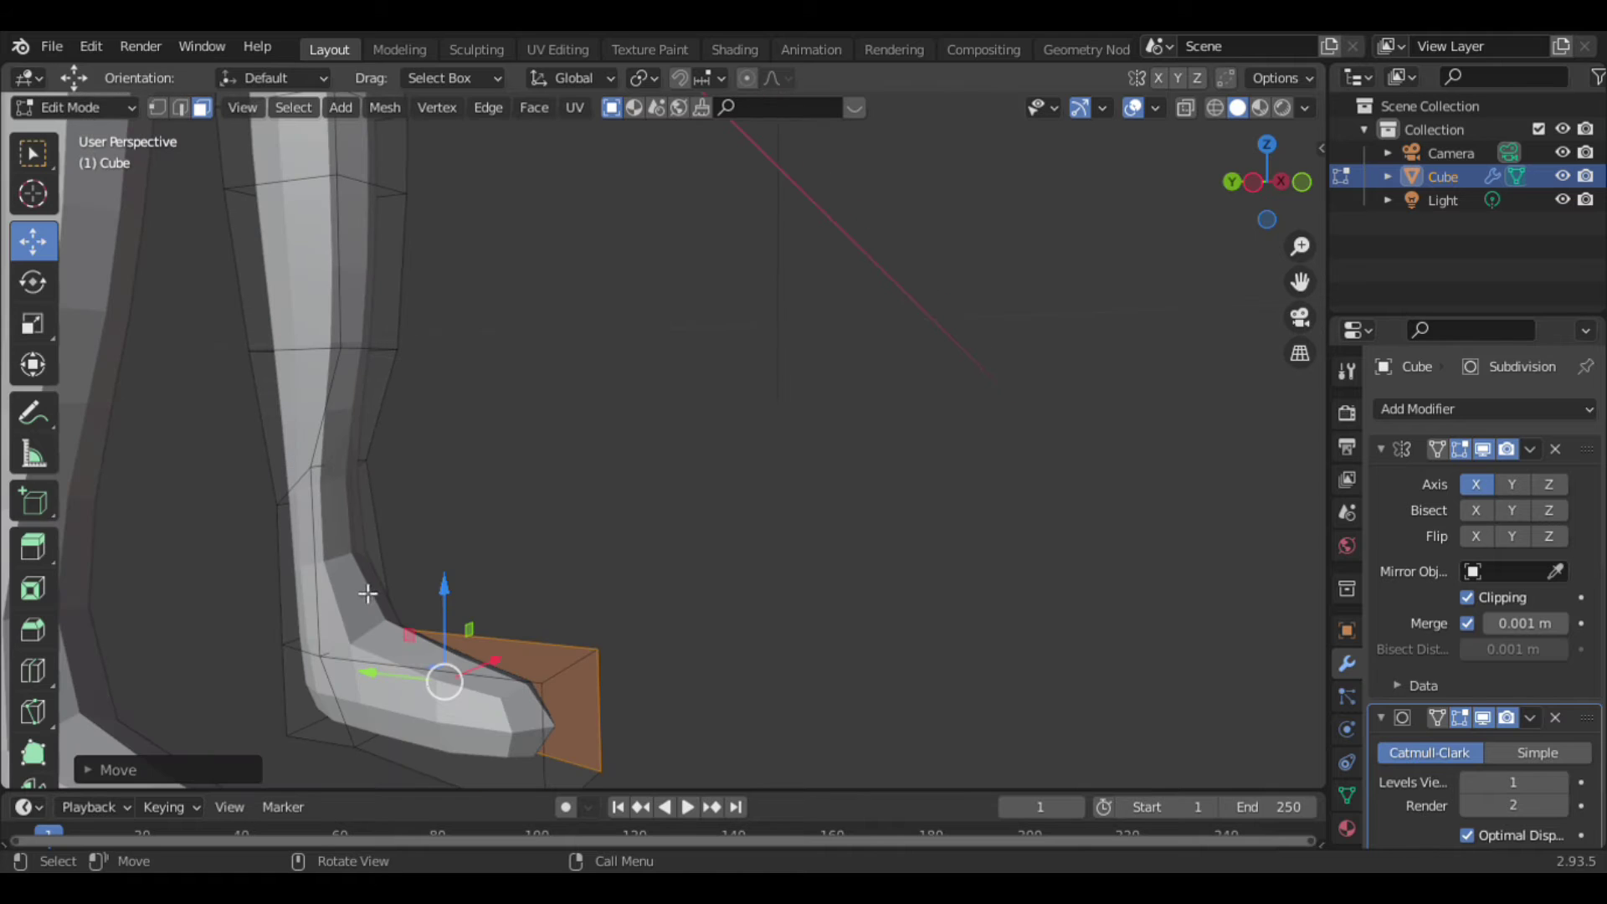
key("KP_1")
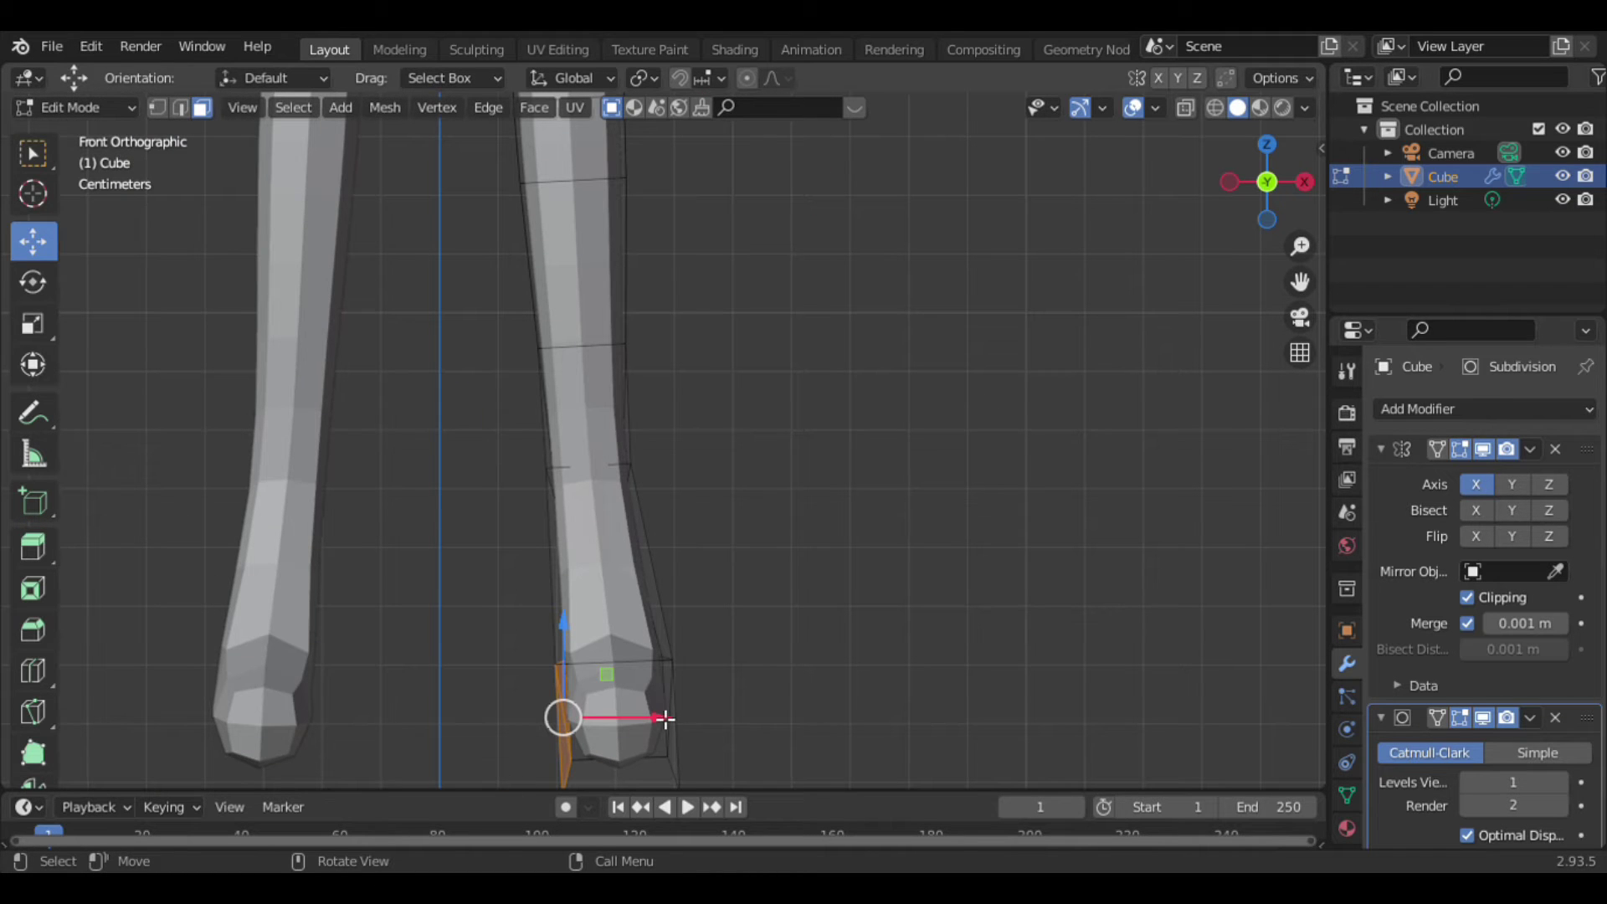
left_click_drag(666, 718, 620, 725)
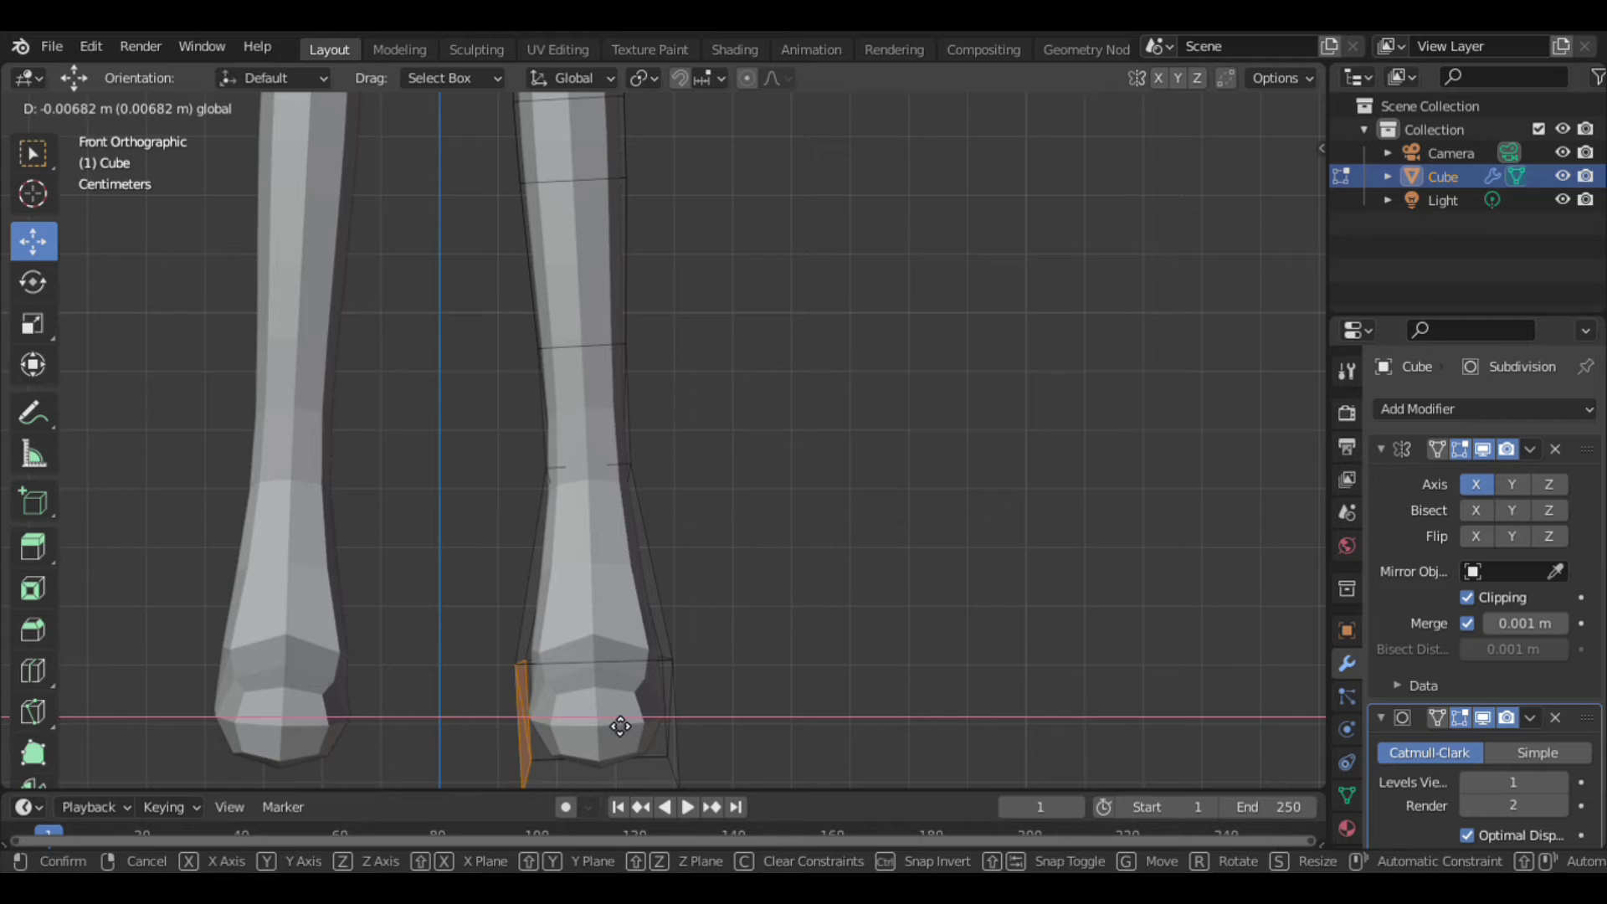
Raise the bottom face of the foot slightly along Z.
left_click_drag(1262, 180, 1227, 211)
left_click(652, 567)
left_click_drag(607, 512, 604, 495)
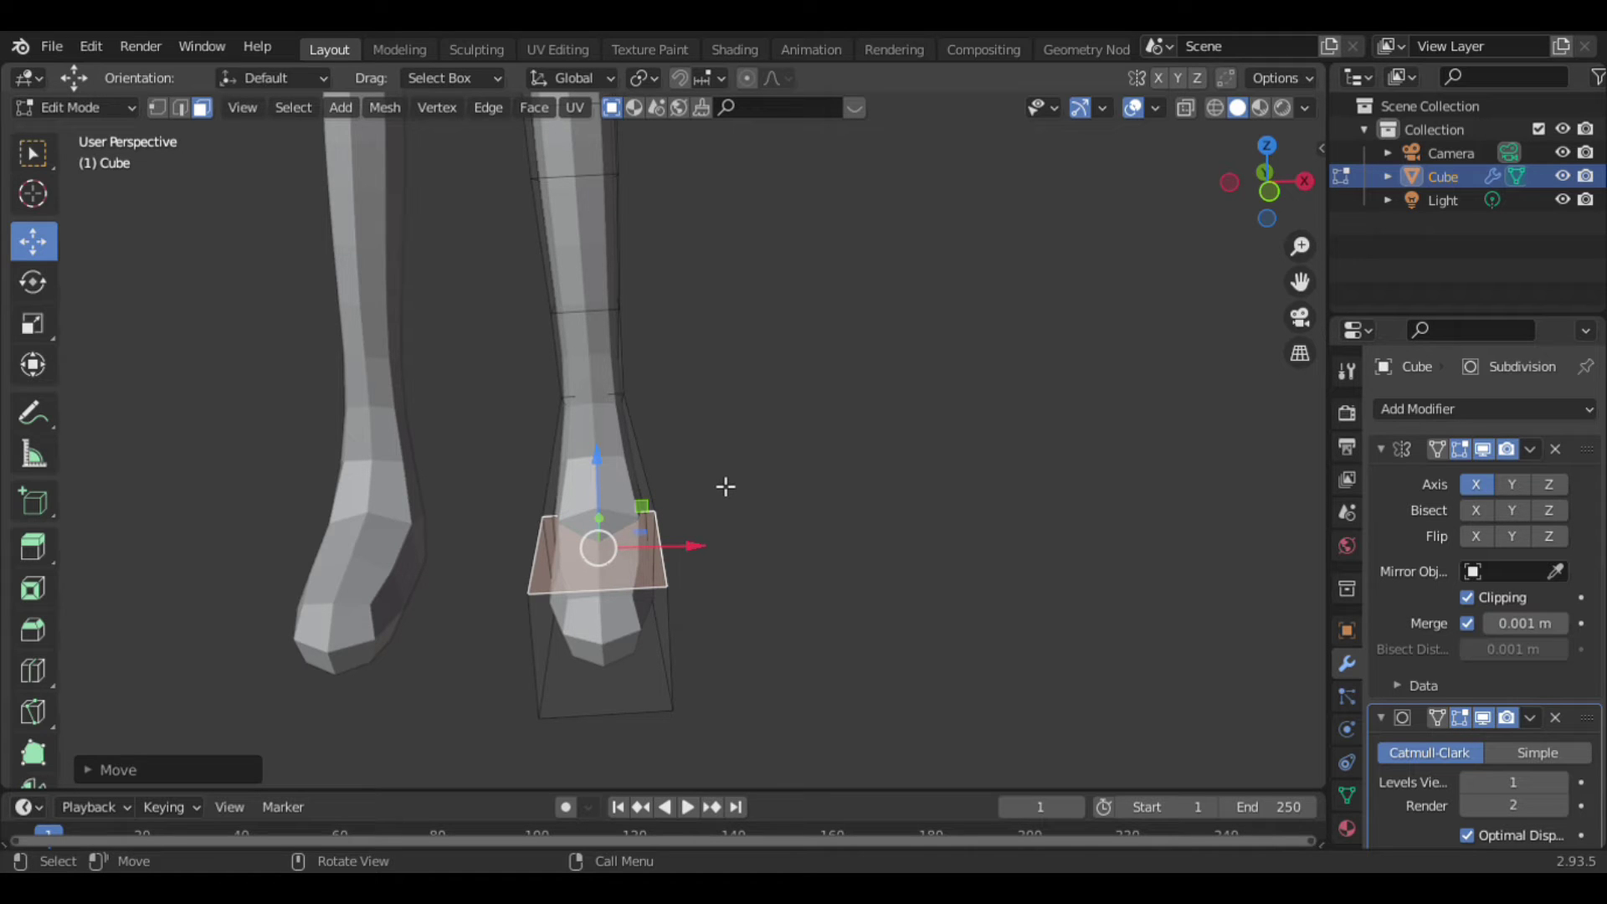
Select the lower-leg edge loop and lower it toward the ankle.
left_click(180, 109)
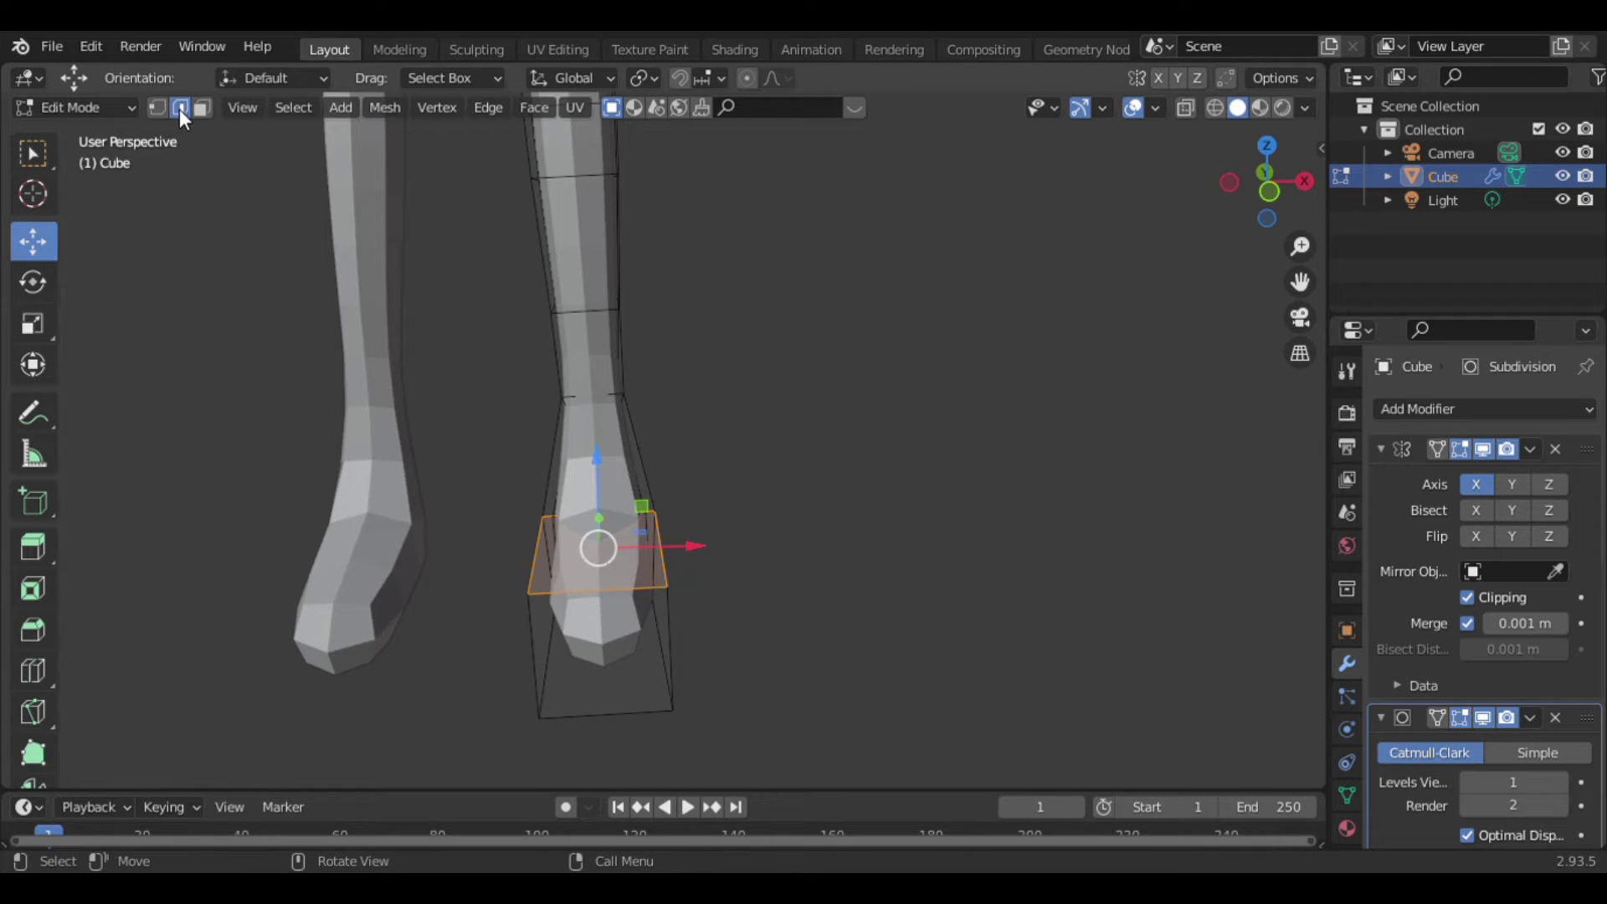
left_click(826, 580)
left_click(593, 581, "alt")
left_click_drag(609, 532, 600, 603)
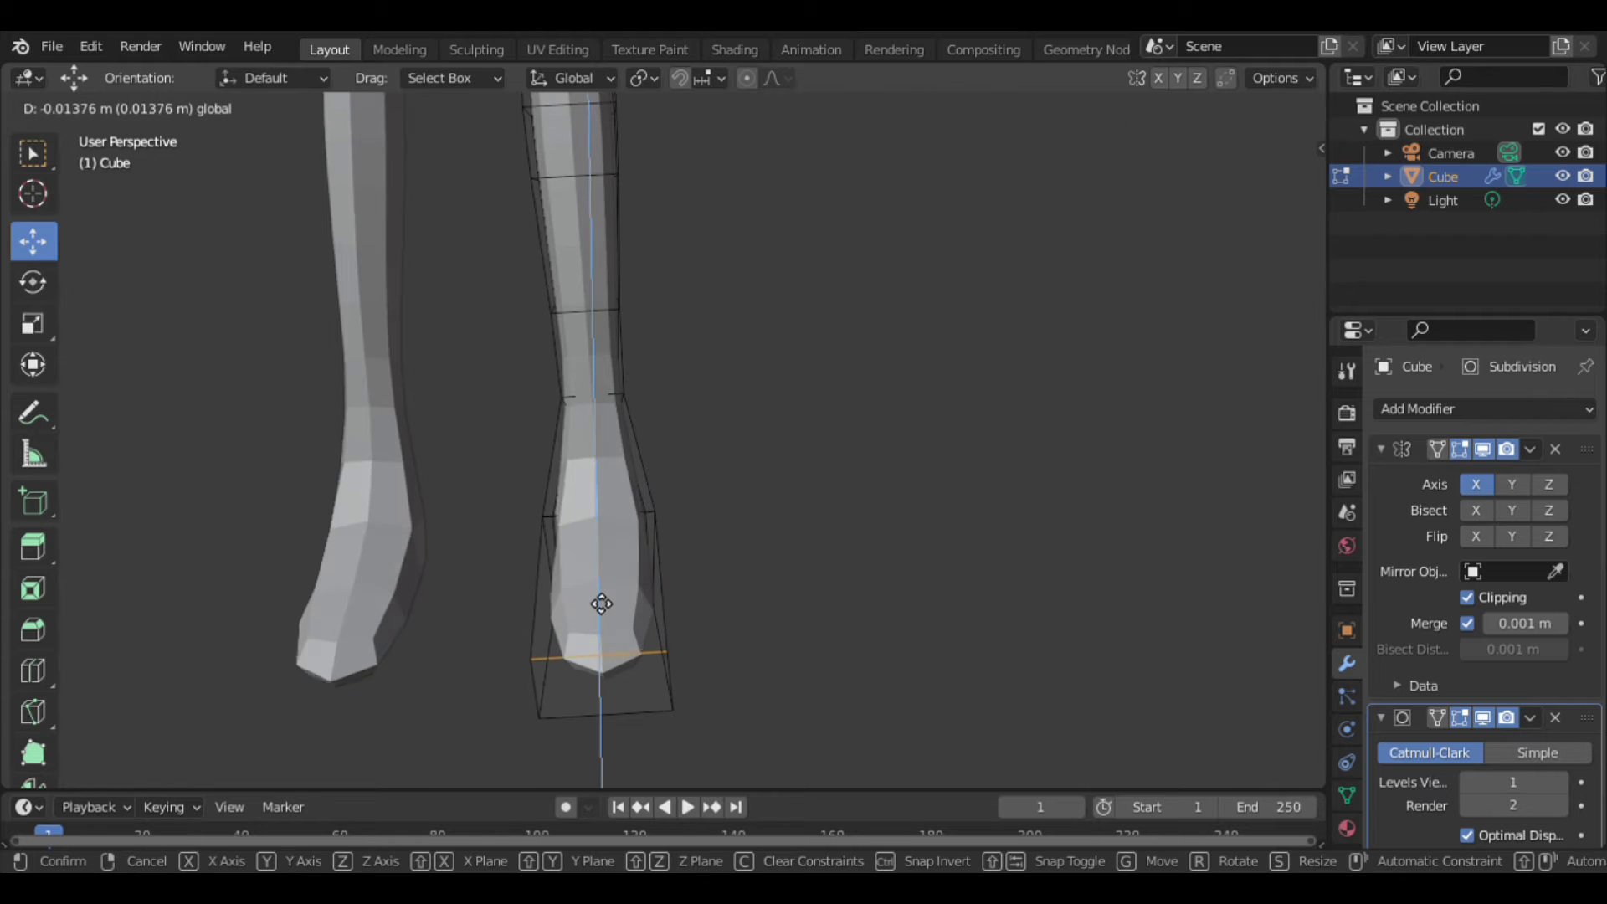
mouse_move(1217, 190)
left_mouse_down()
mouse_move(693, 628)
mouse_move(676, 615)
left_mouse_up()
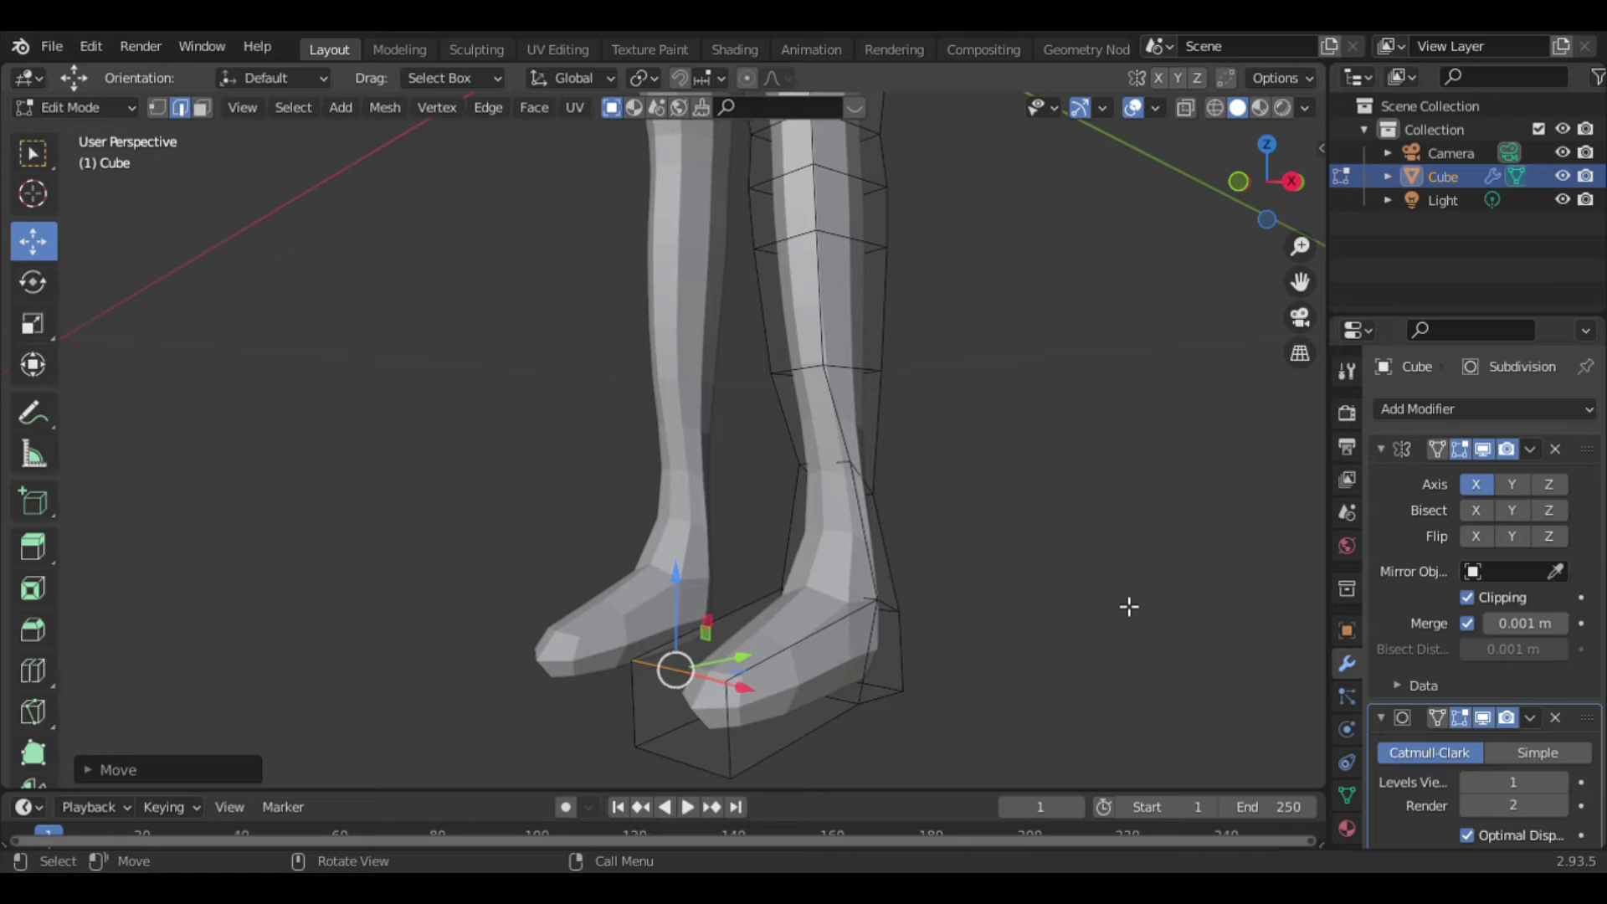
In face select mode, tilt the front shin face with two rotations.
mouse_move(1255, 192)
left_mouse_down()
mouse_move(1267, 180)
mouse_move(1025, 507)
left_mouse_up()
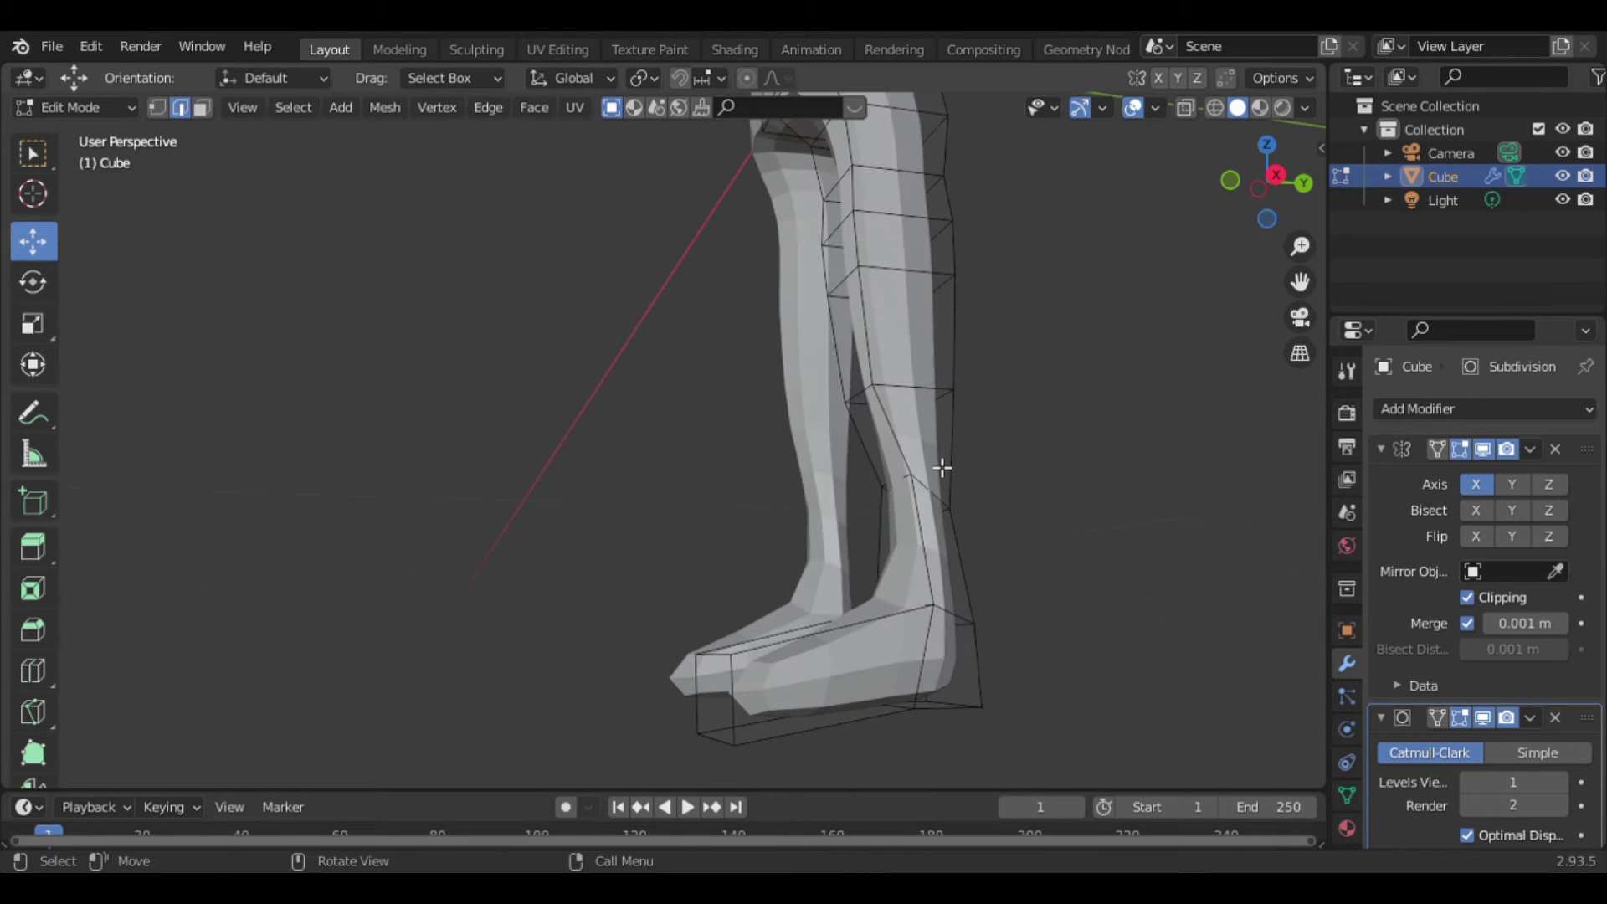
left_click_drag(941, 467, 952, 519)
left_click(1101, 549)
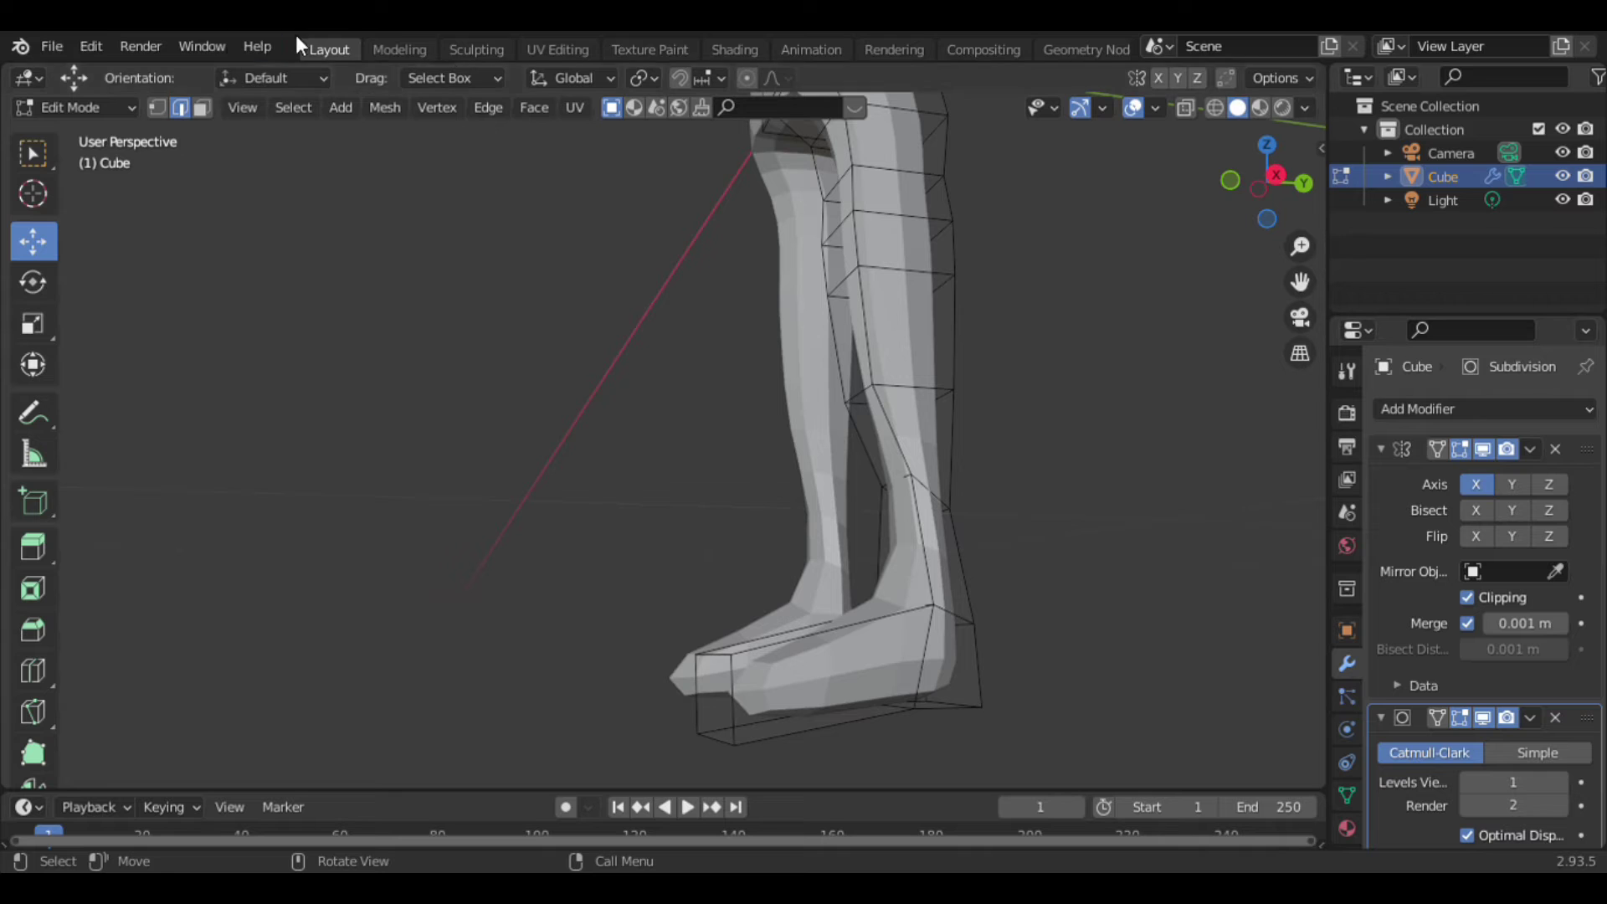
left_click(202, 114)
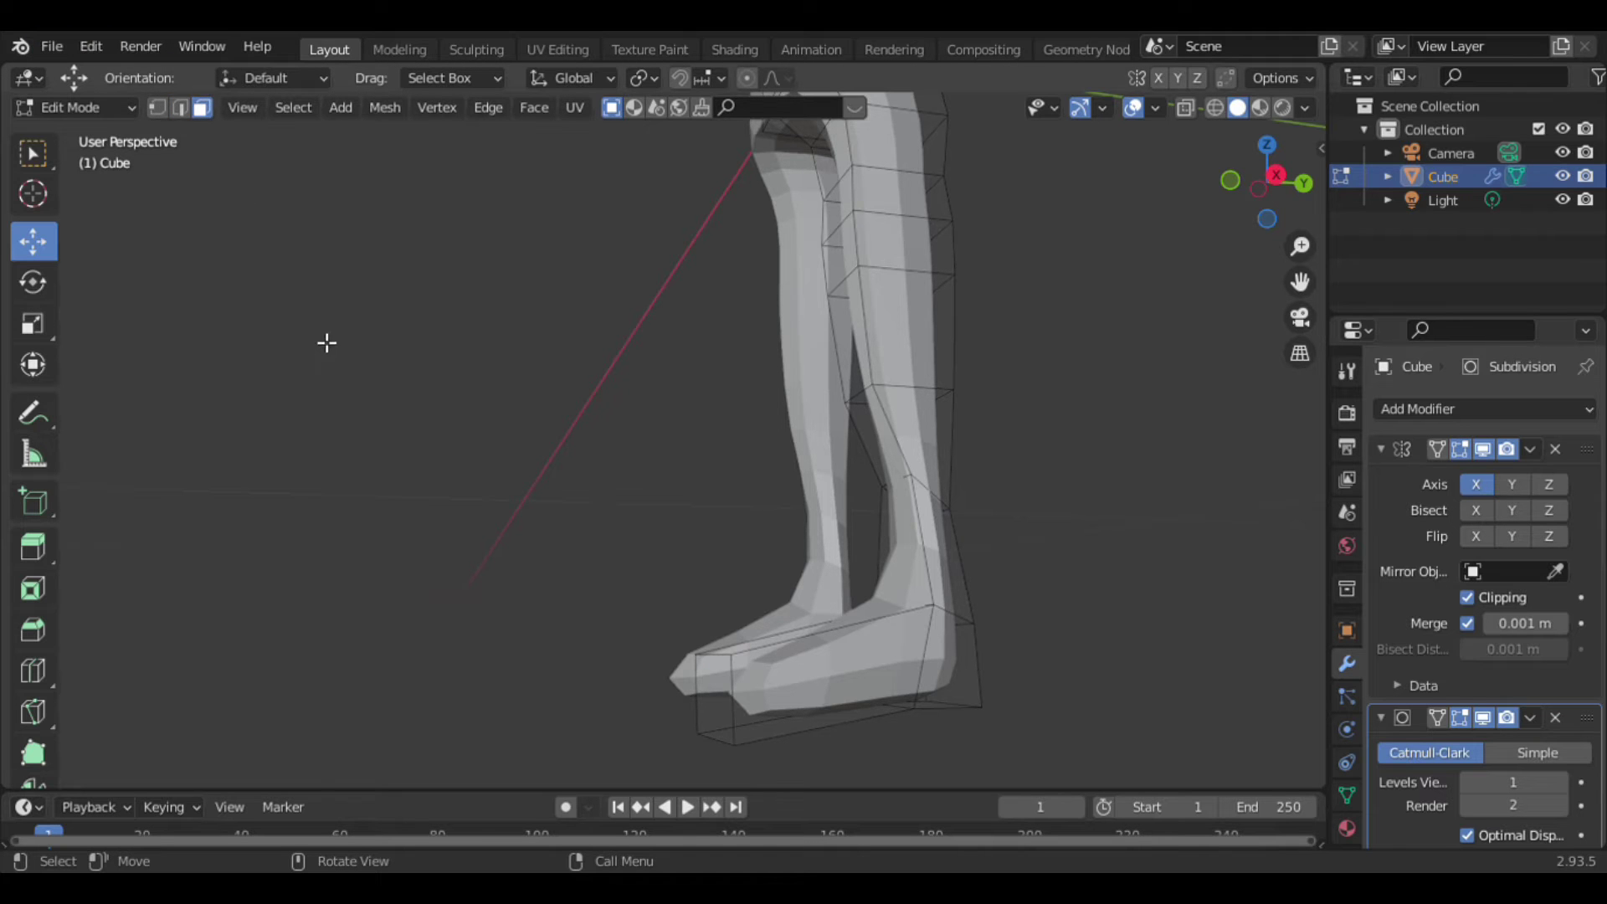
left_click(950, 561)
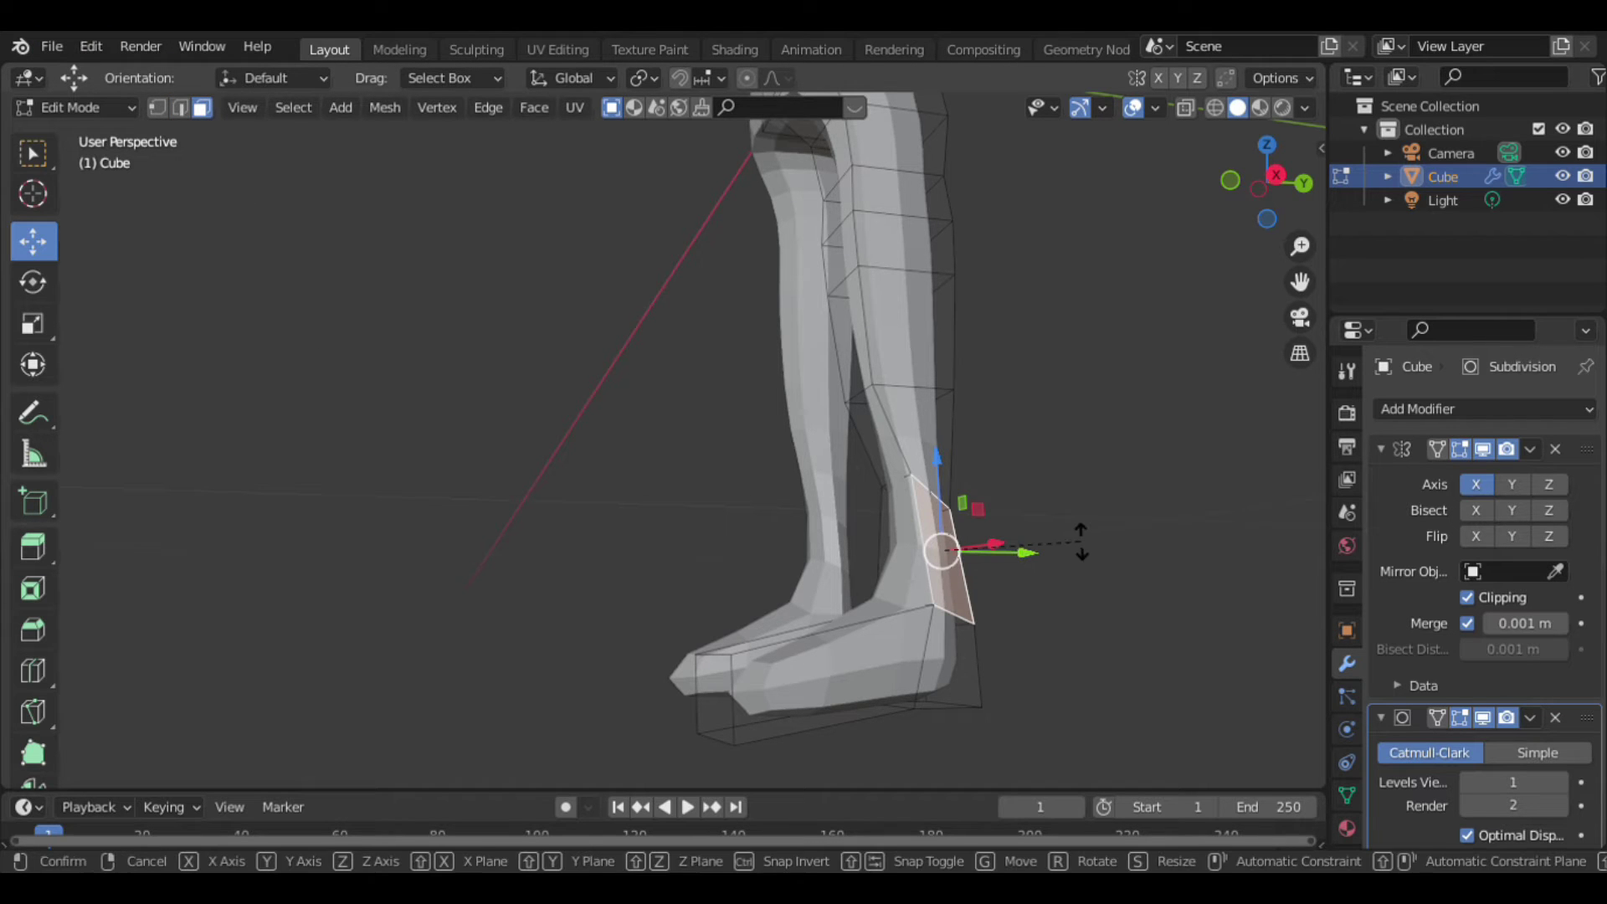
key("r")
left_click(1003, 584)
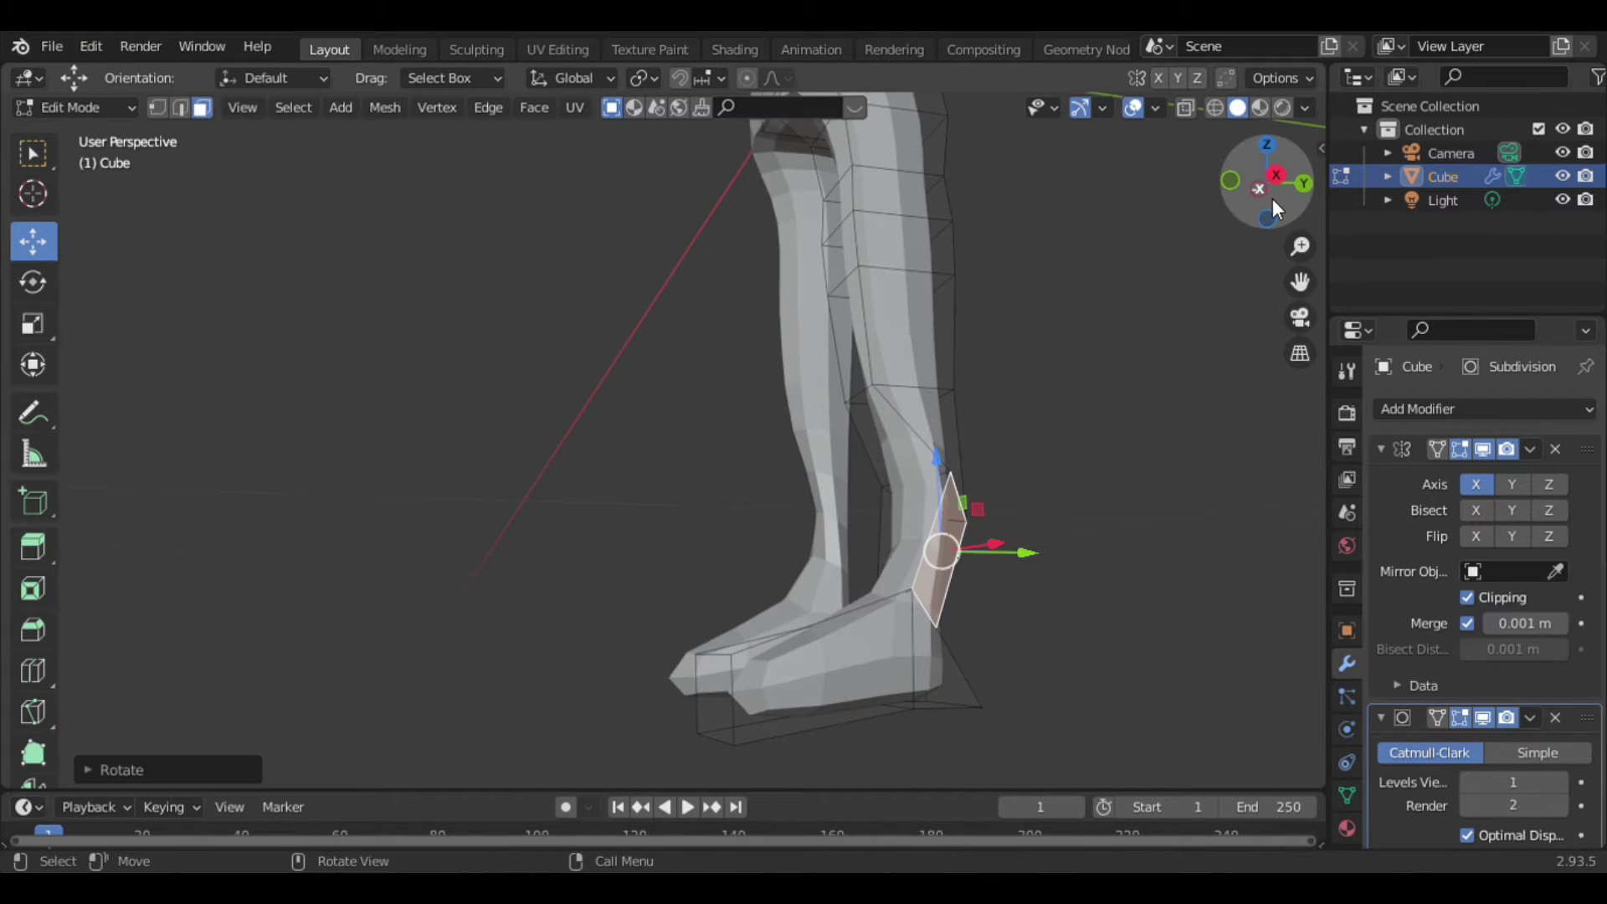
left_click_drag(1273, 205, 1311, 571)
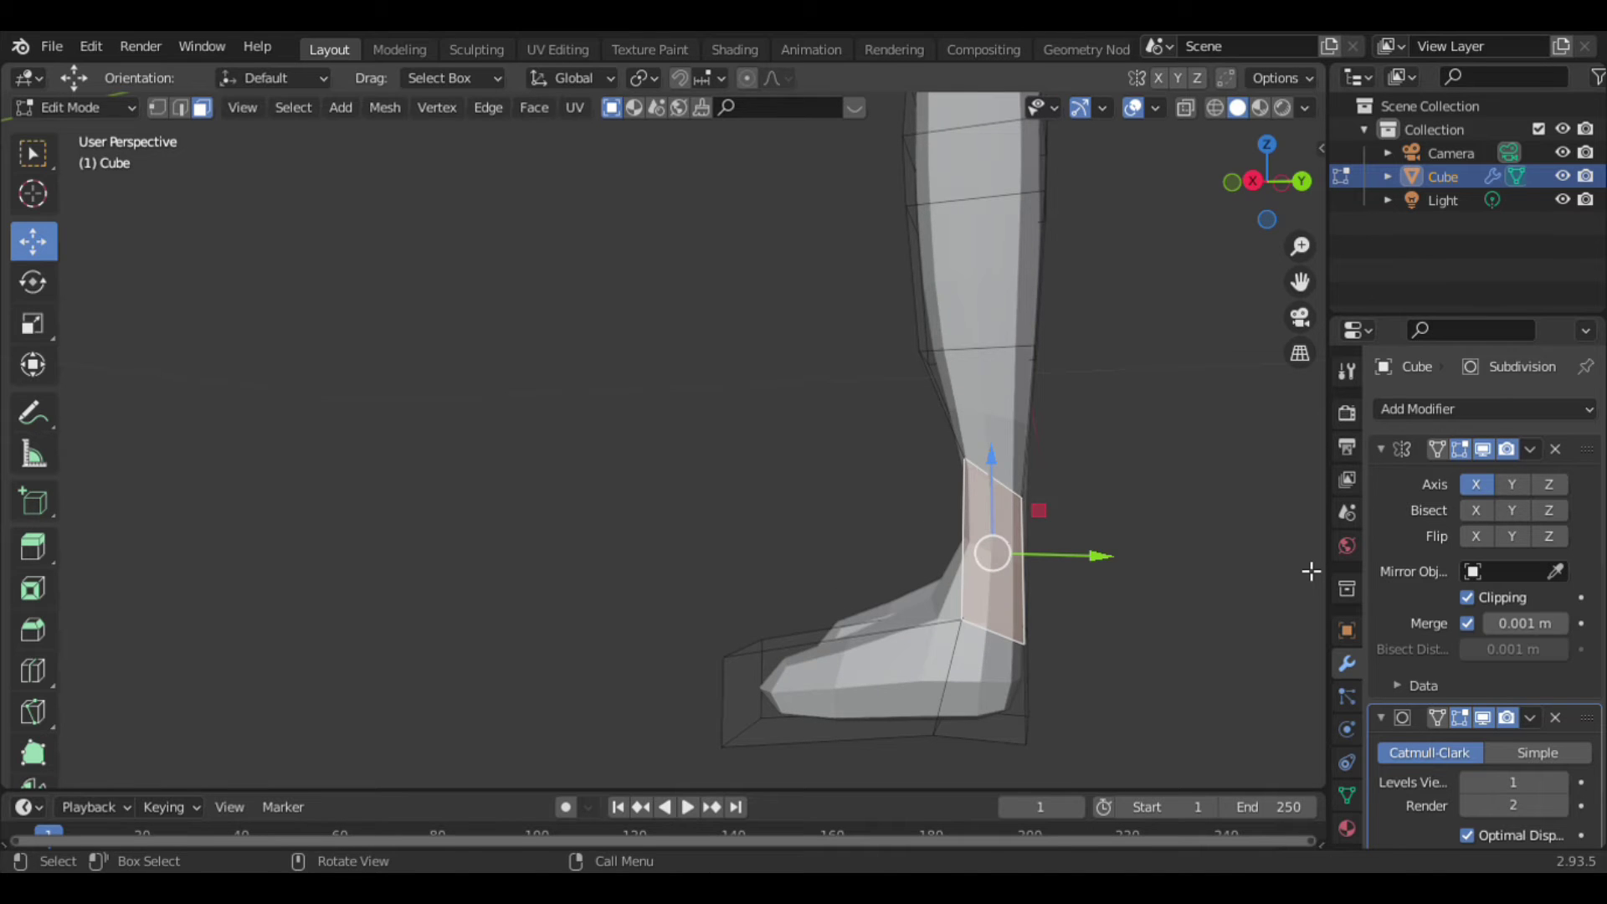
key("r")
left_click(1222, 525)
Rotate the shin face around the vertical and X axes with the Rotate tool gizmo.
left_click_drag(1272, 192, 1217, 199)
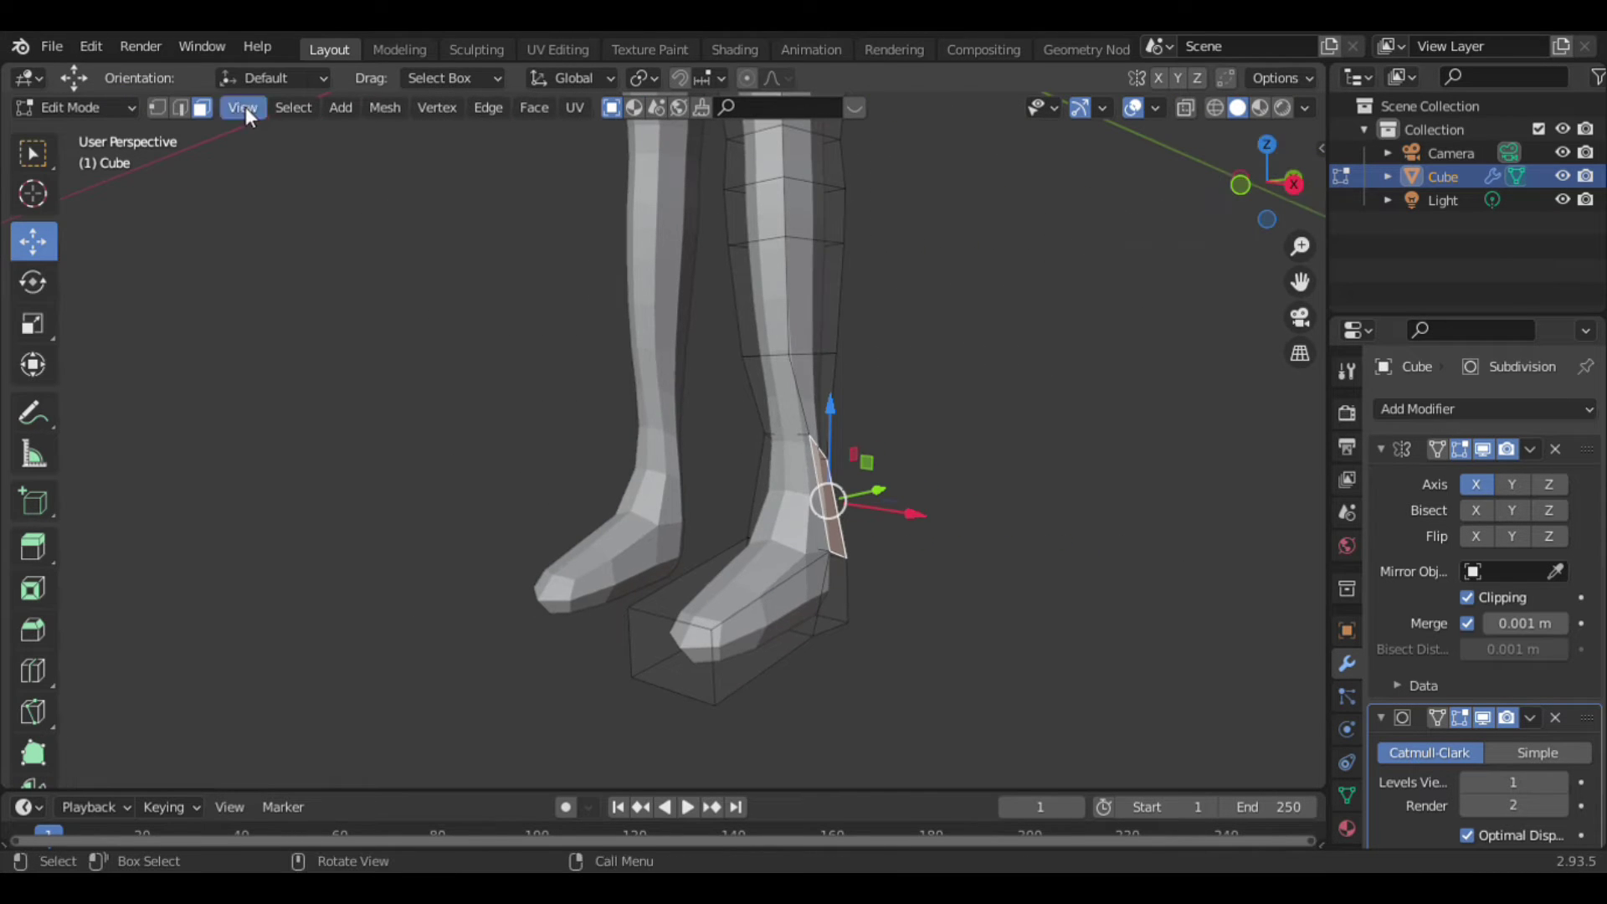
left_click(33, 284)
left_click_drag(752, 502, 747, 526)
left_click_drag(1297, 167, 1082, 349)
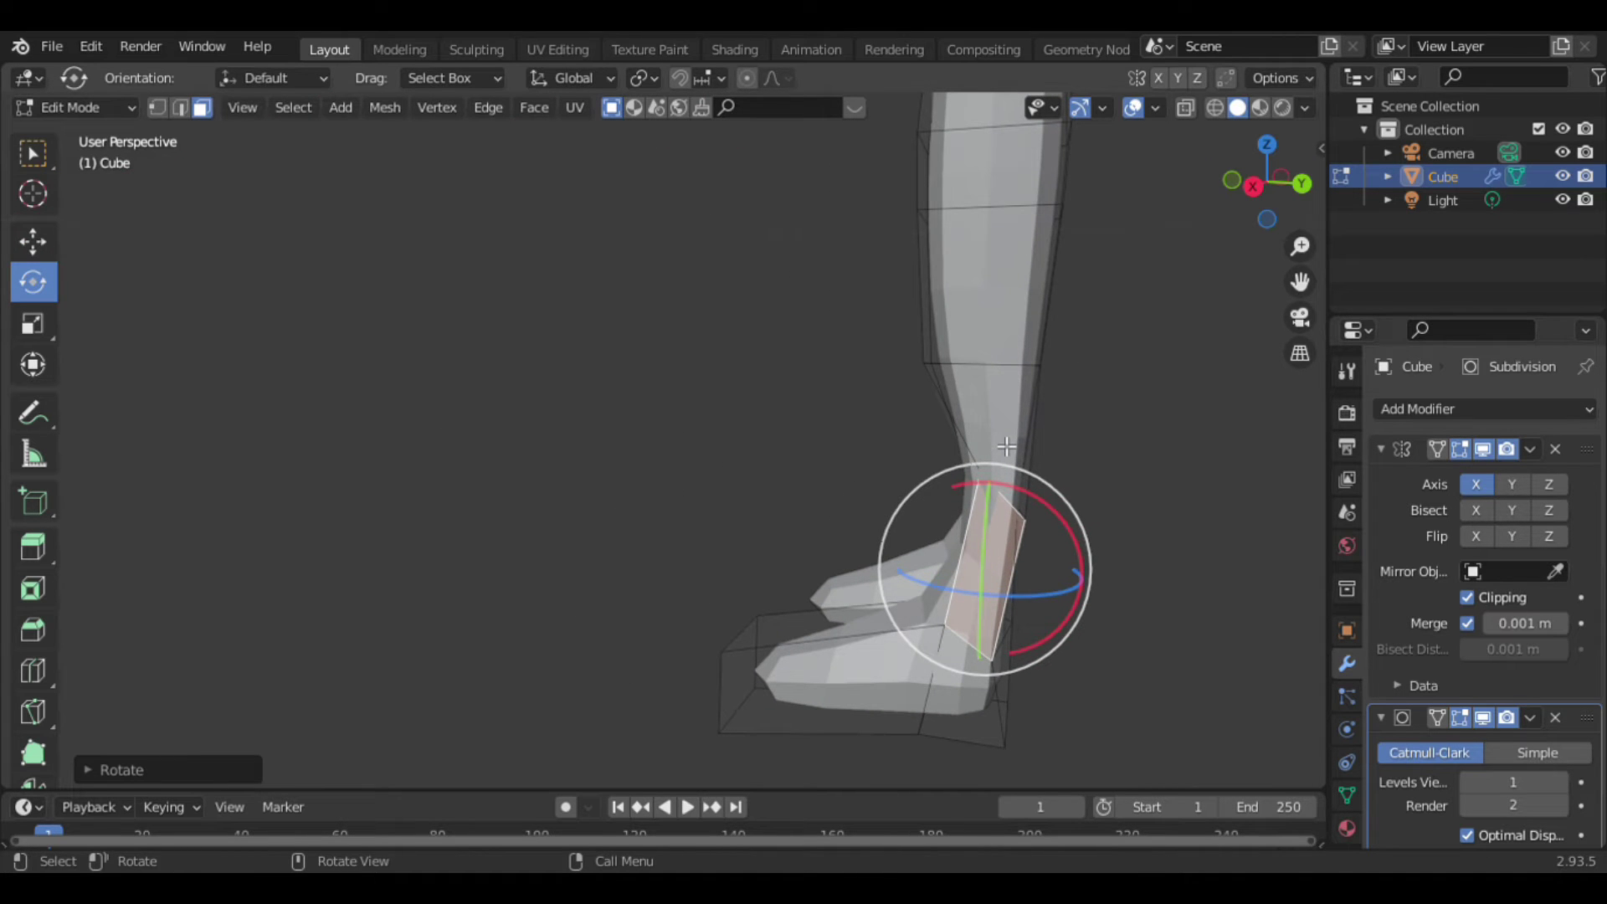
left_click_drag(1005, 484, 996, 470)
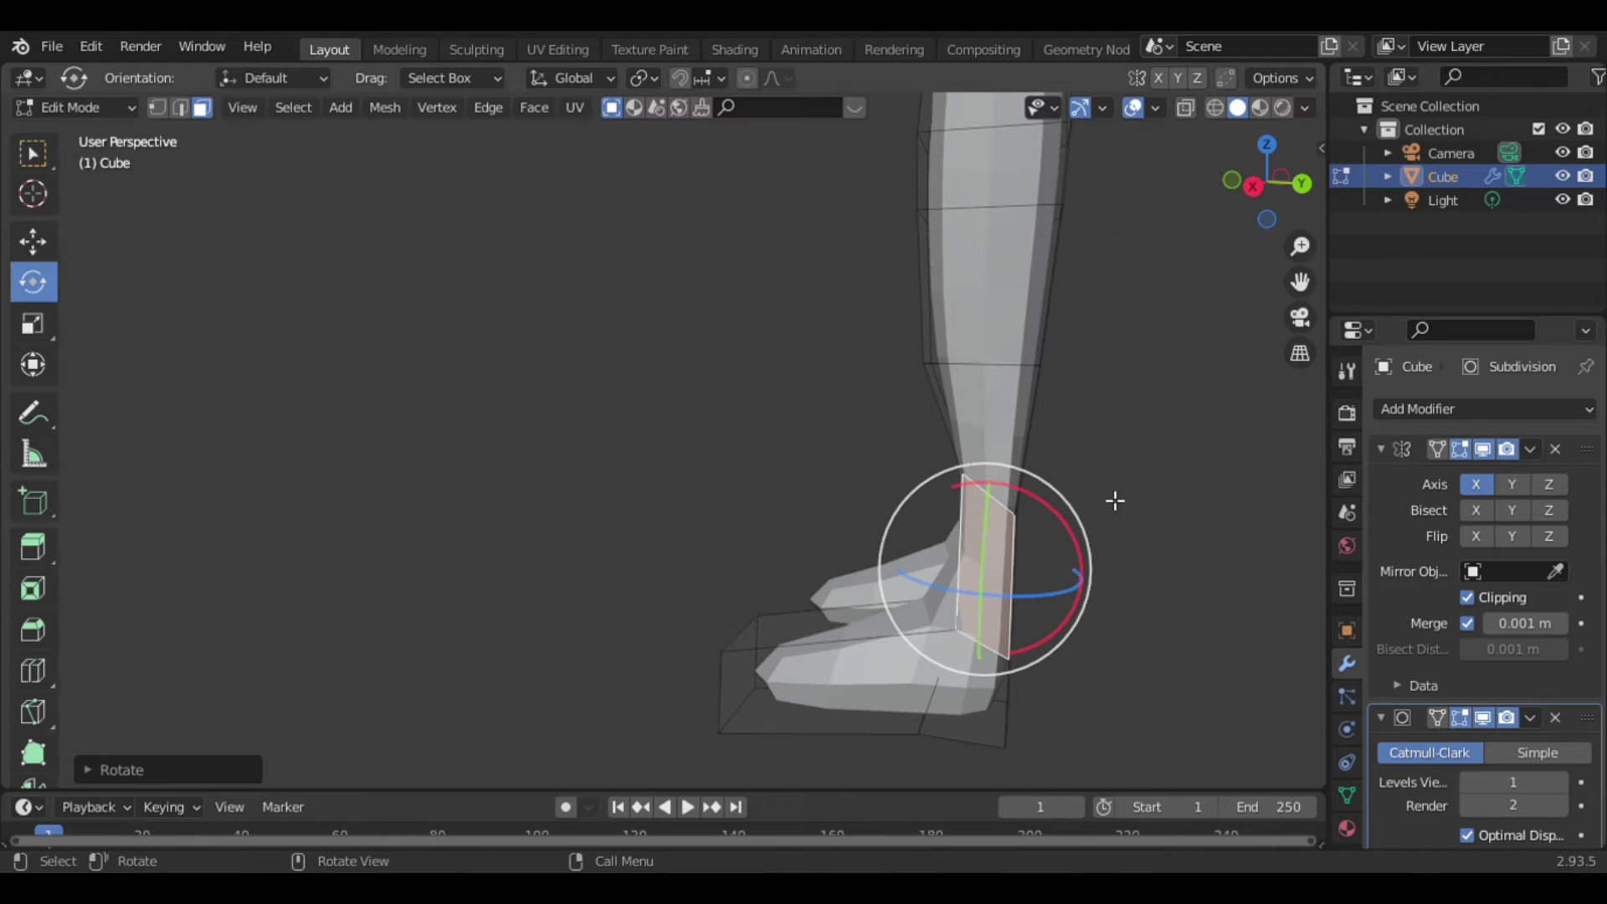
key("r")
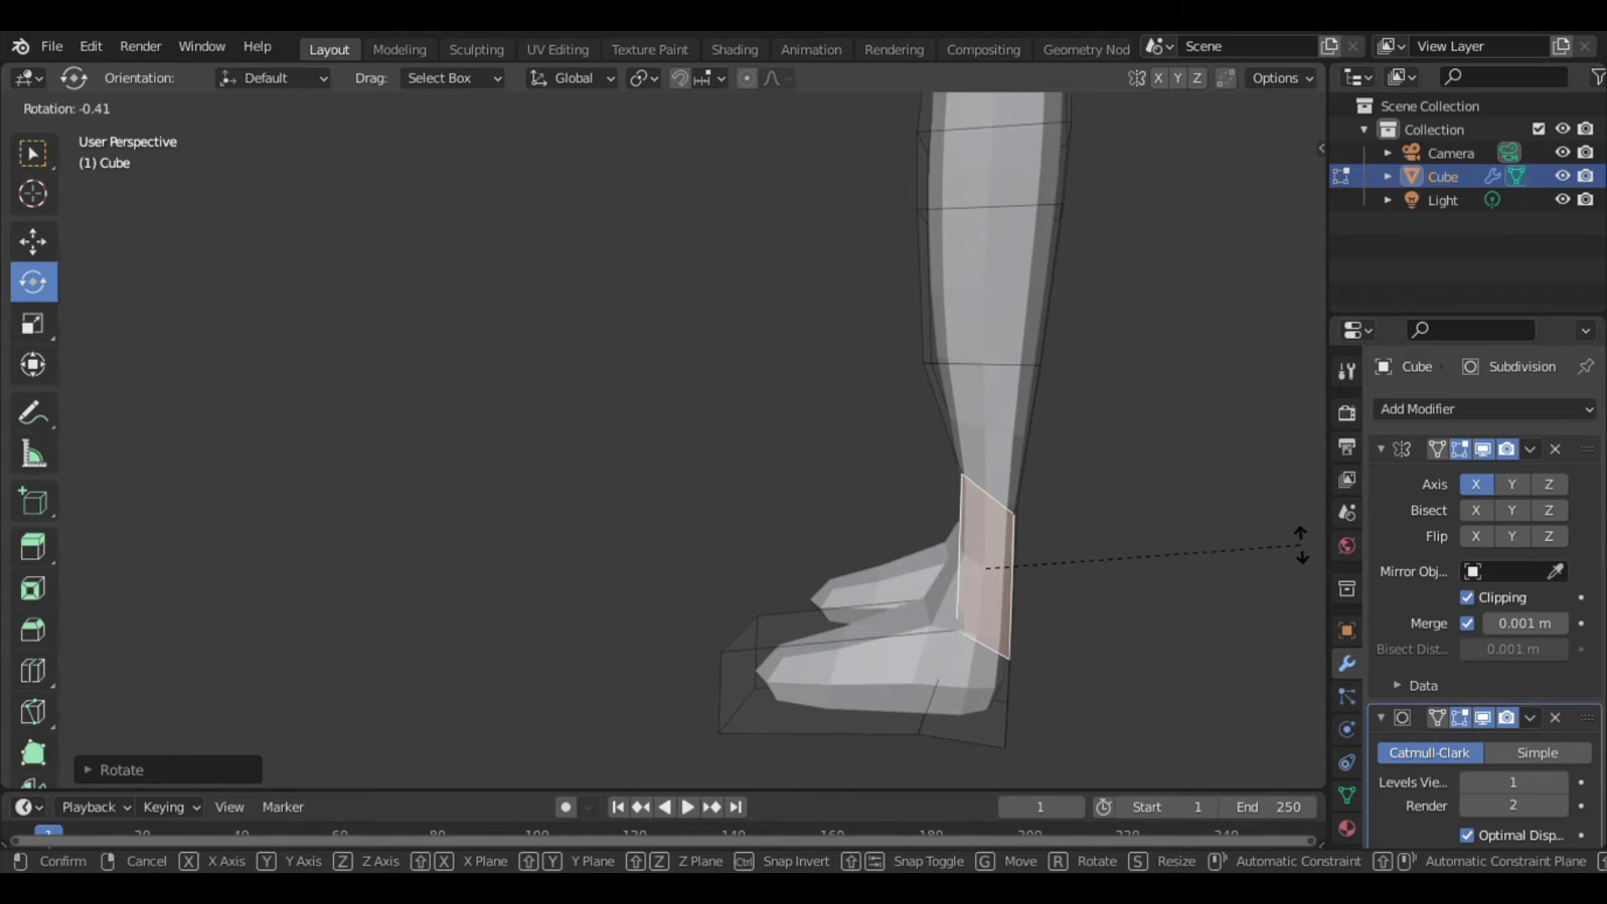
left_click(1301, 550)
key("s")
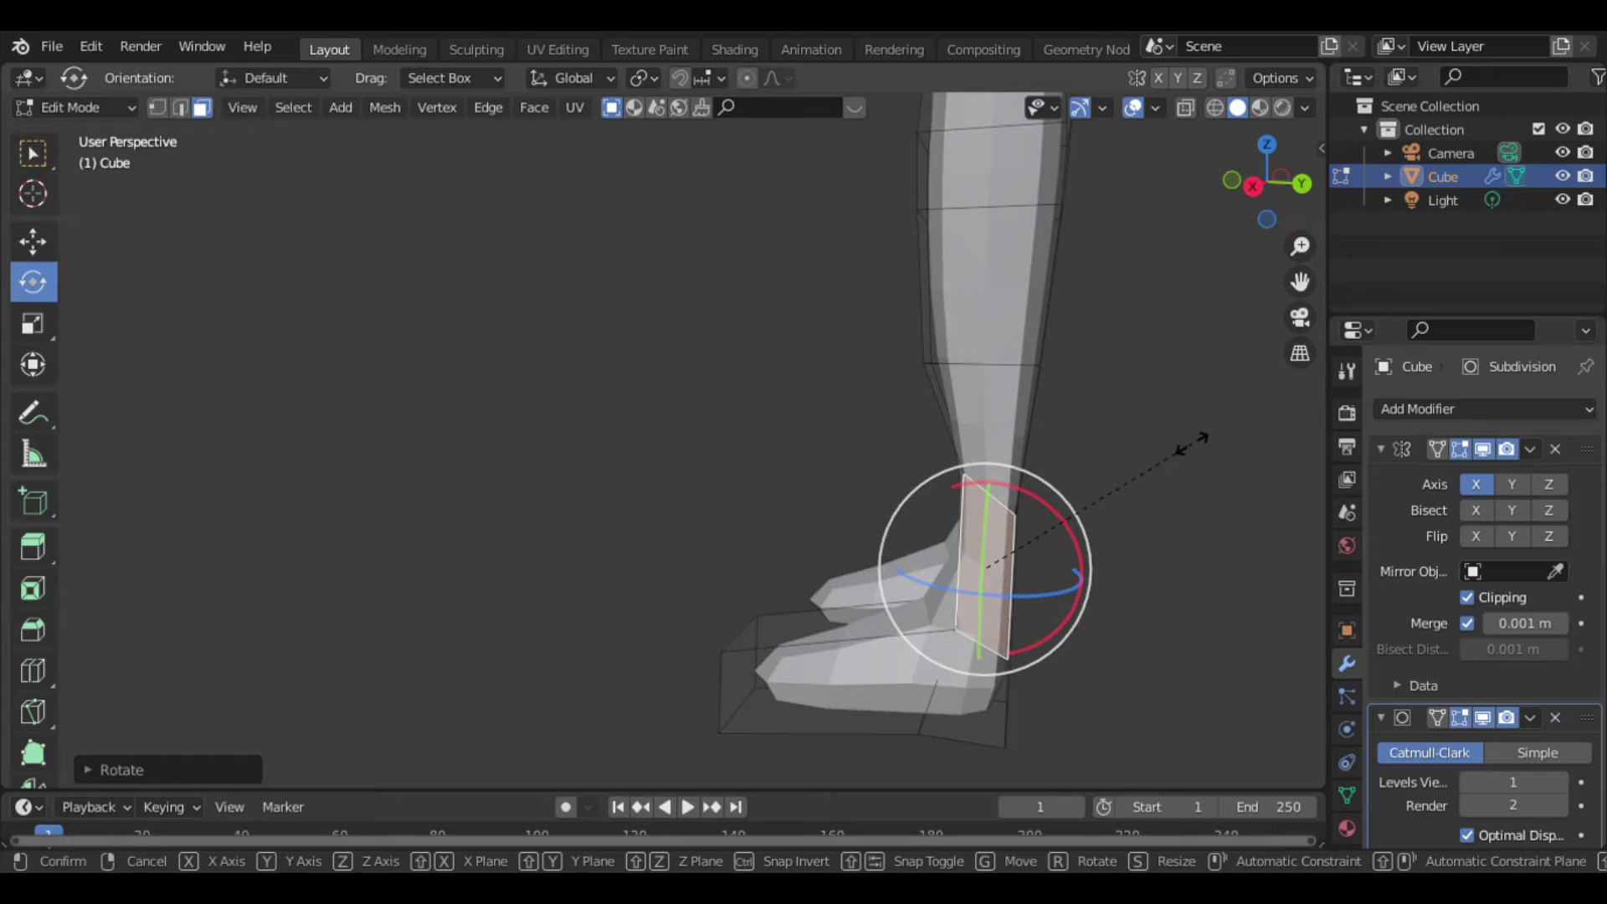
key("Escape")
left_click(1260, 277)
Rotate a face on the inner lower leg slightly.
mouse_move(1252, 178)
left_mouse_down()
mouse_move(1235, 160)
mouse_move(1188, 167)
left_mouse_up()
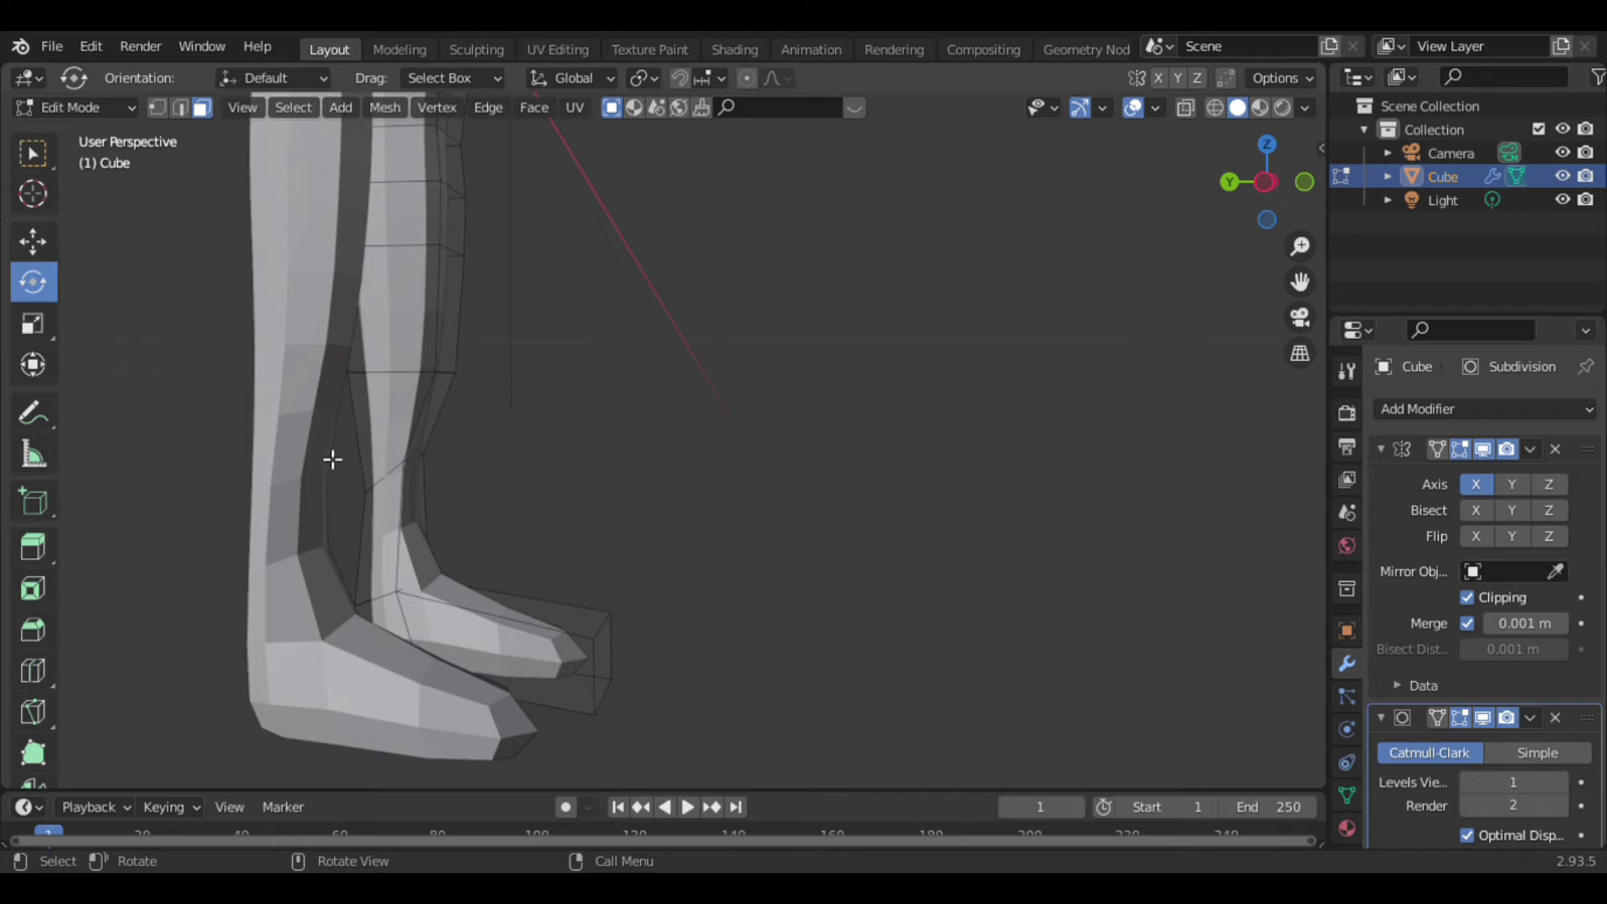
left_click(386, 443)
key("r")
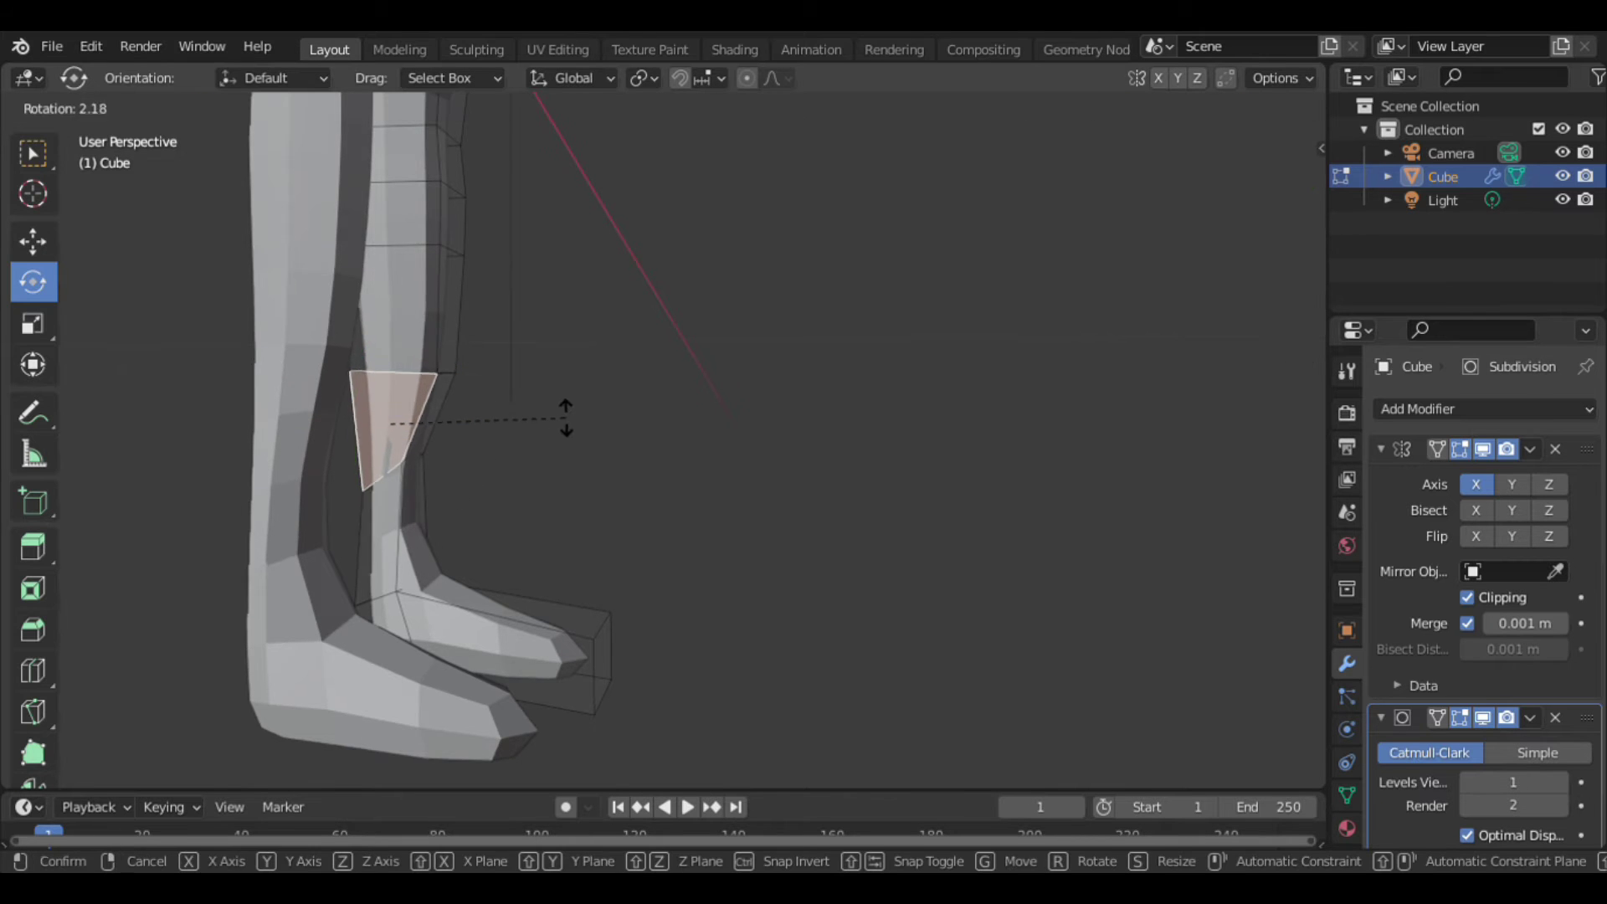
left_click(593, 429)
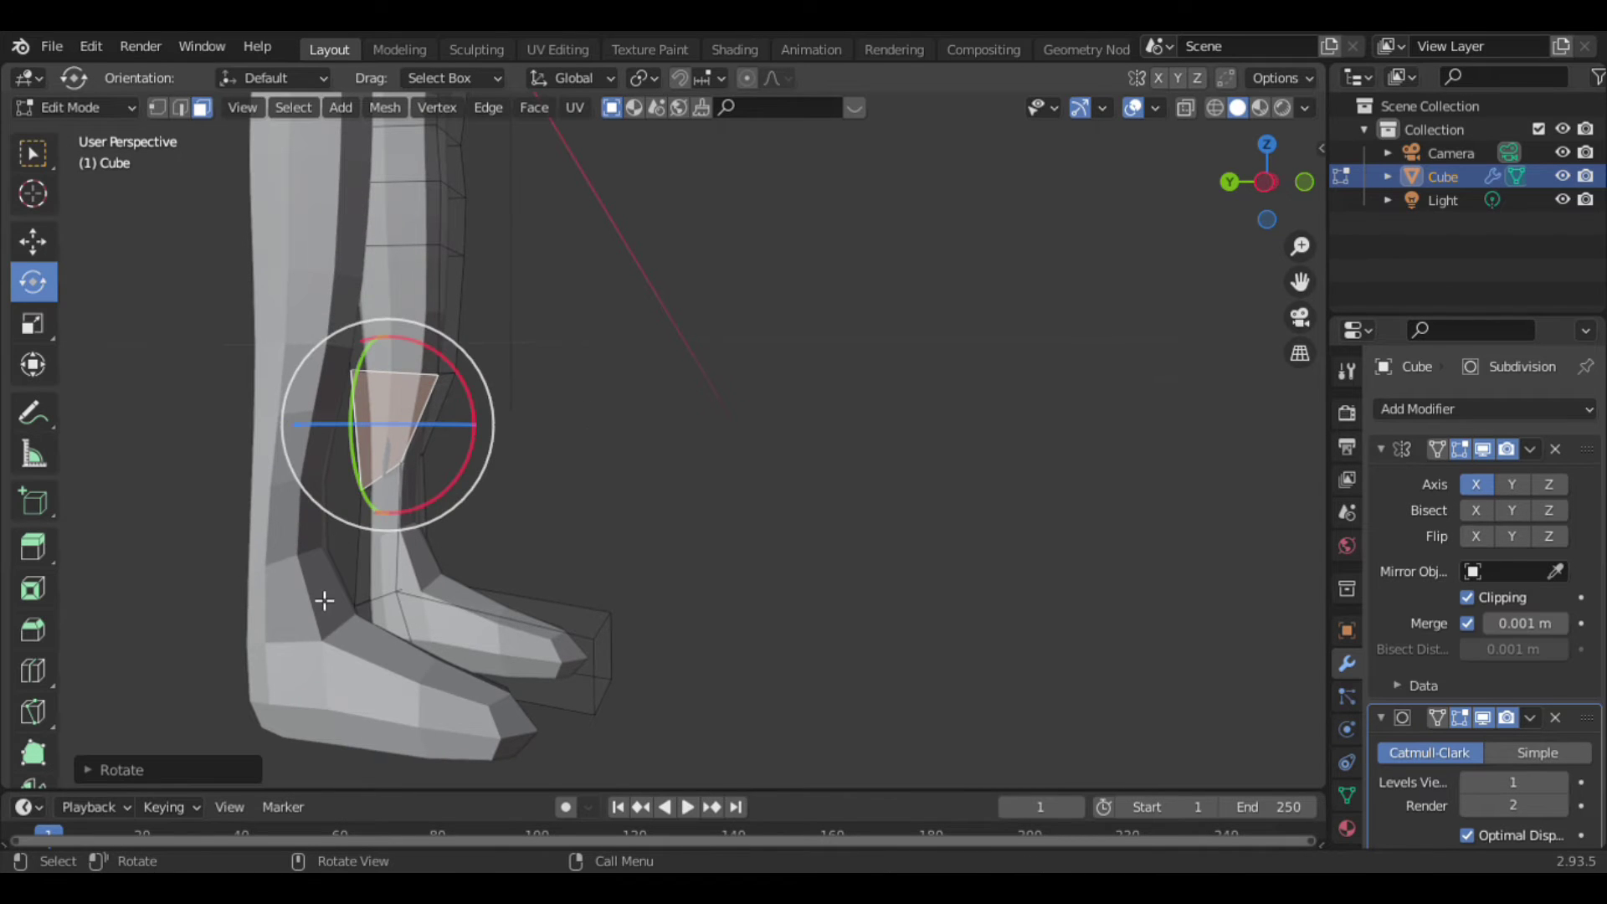
Slightly enlarge the face just above the ankle.
left_click(387, 548)
key("r")
key("s")
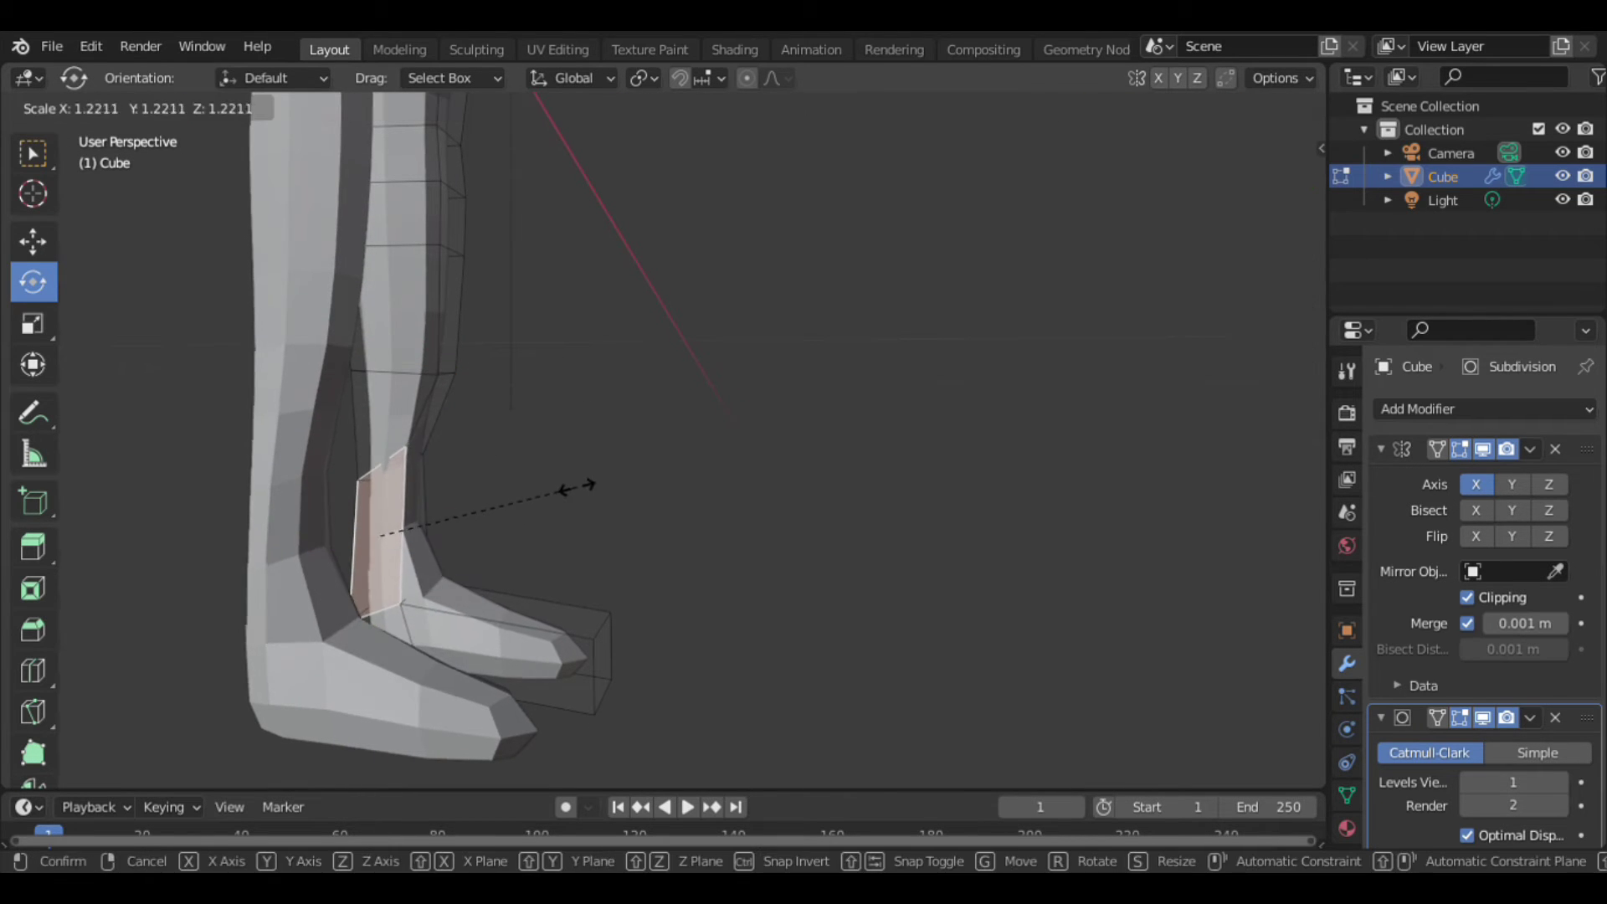
left_click(595, 488)
left_click(671, 399)
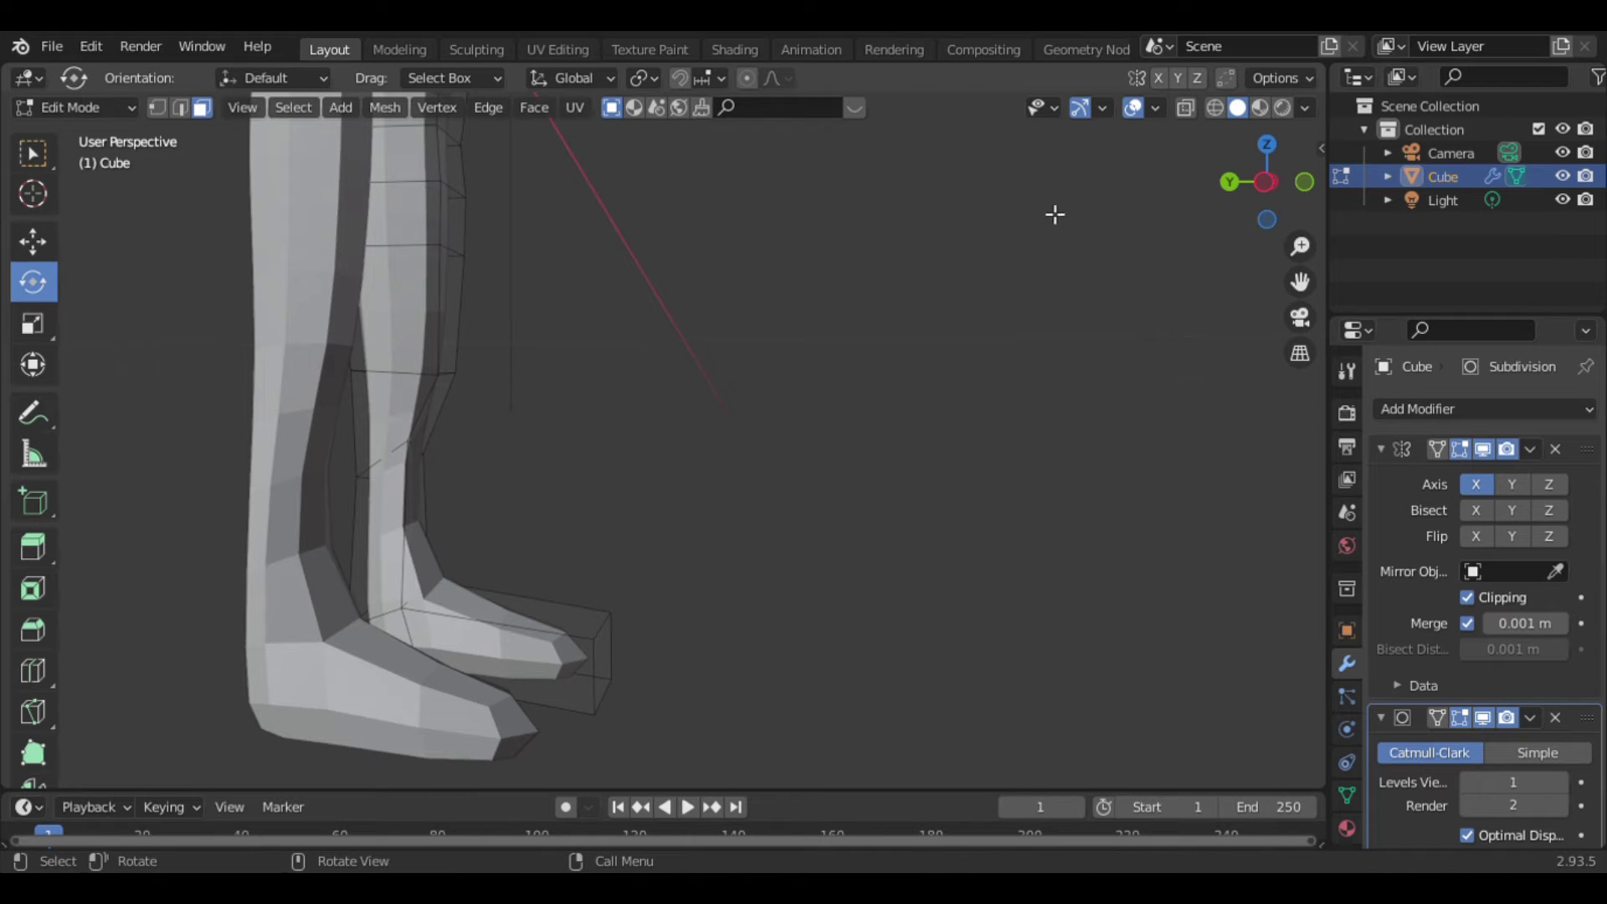
Push the column of calf faces back along Y and scale them slightly larger.
mouse_move(1273, 164)
left_mouse_down()
mouse_move(1306, 172)
mouse_move(1255, 193)
left_mouse_up()
left_click_drag(871, 285, 824, 457)
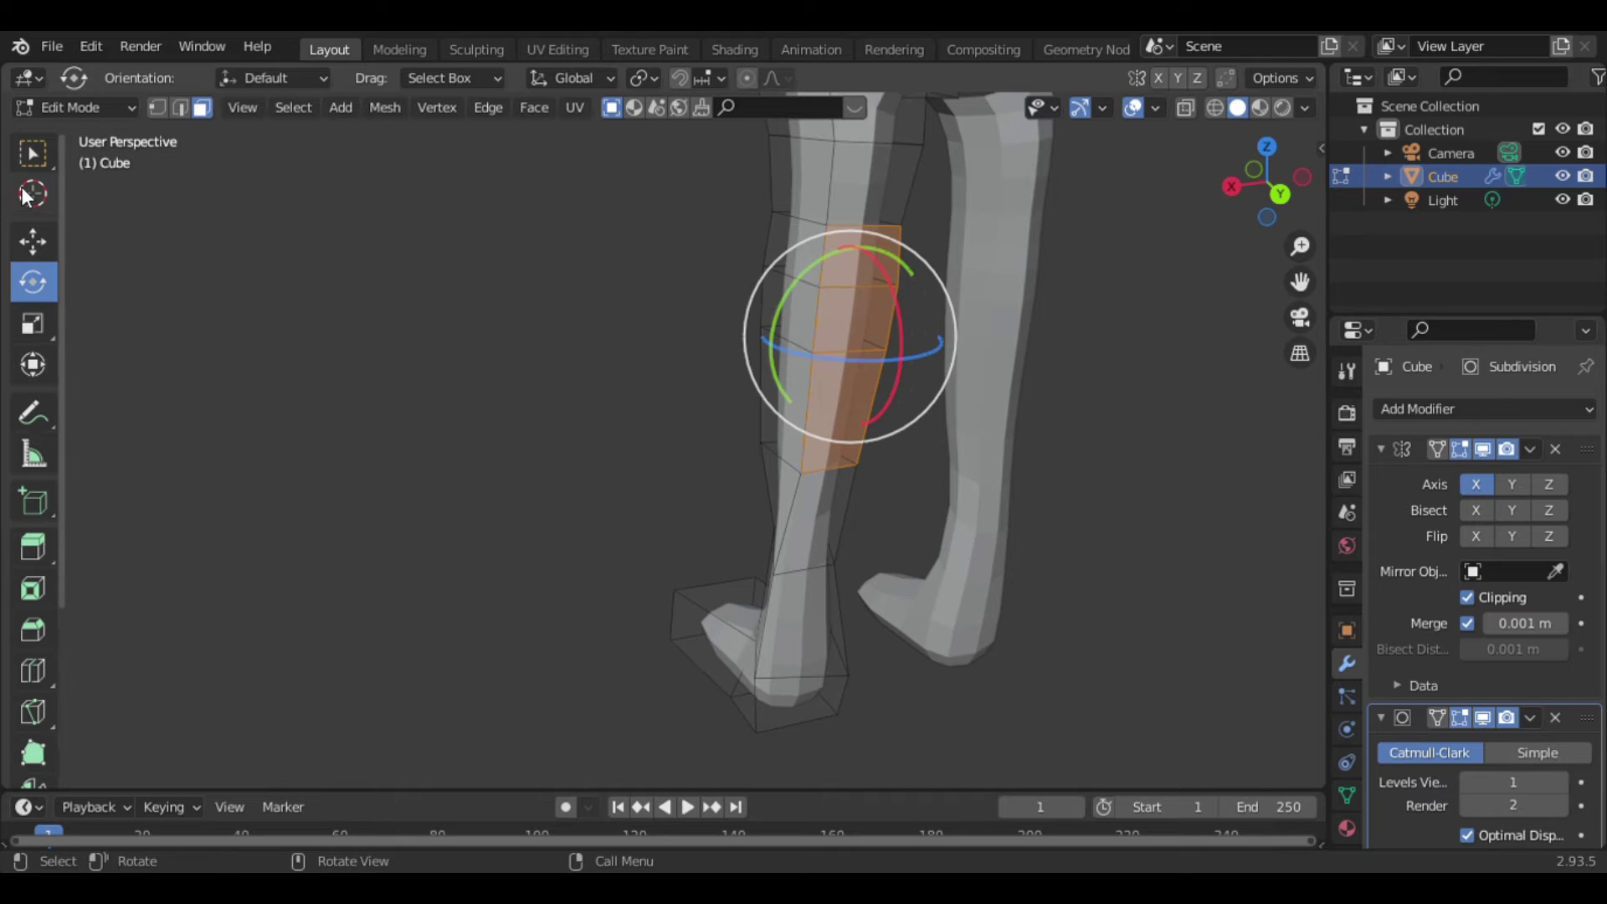
left_click(32, 242)
left_click_drag(908, 366, 979, 347)
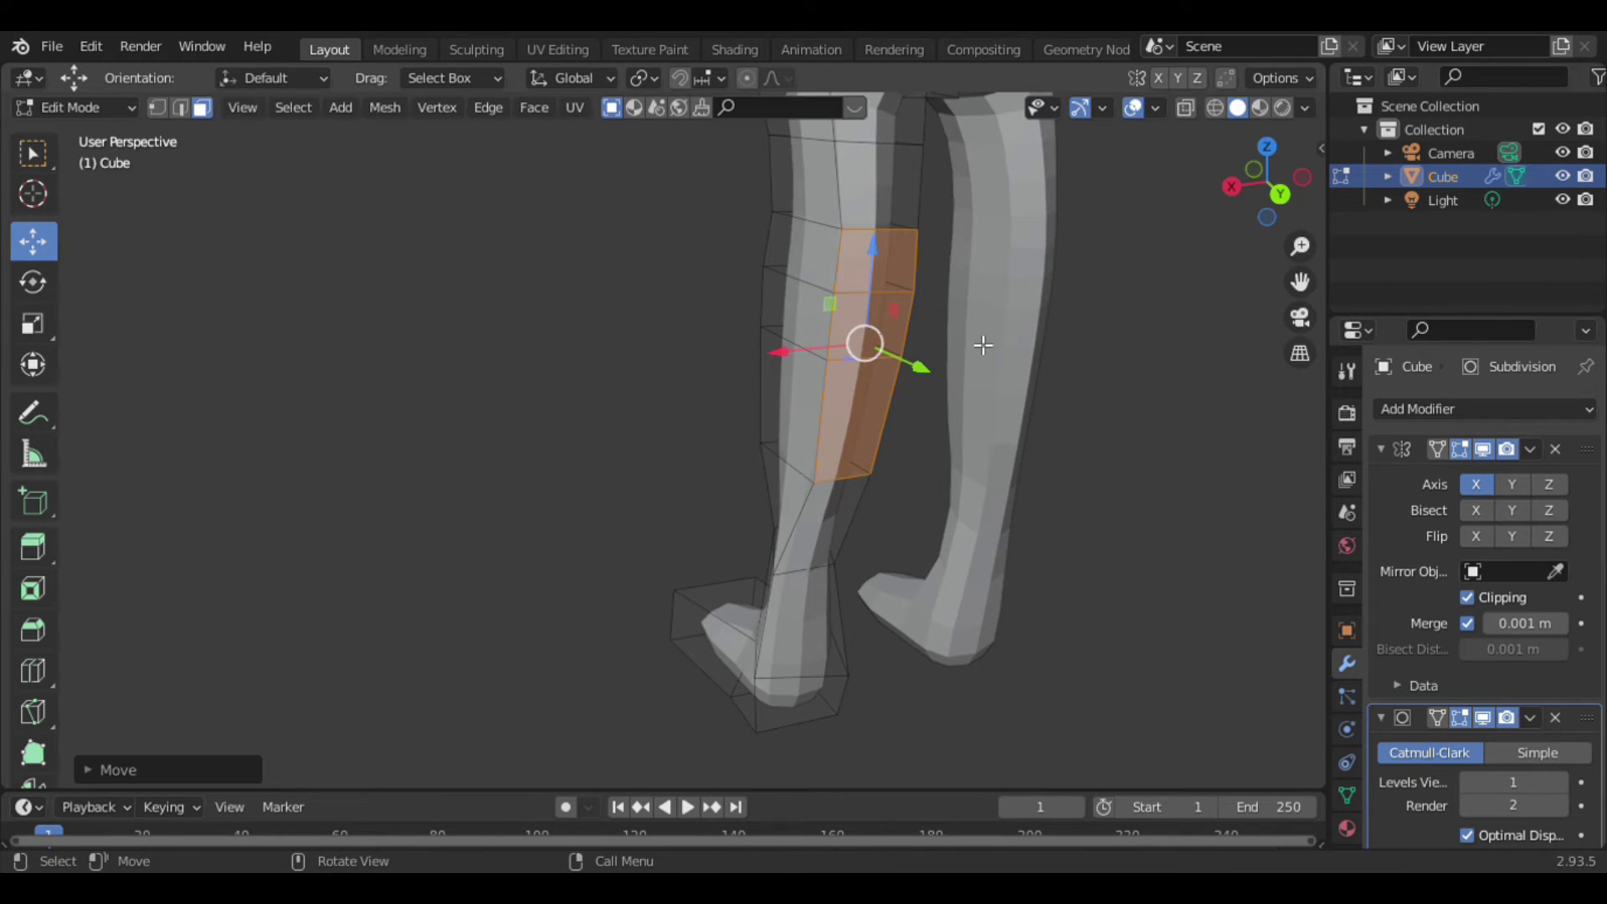
key("s")
left_click(1109, 344)
mouse_move(1237, 178)
left_mouse_down()
mouse_move(1188, 184)
mouse_move(1315, 306)
mouse_move(1293, 620)
left_mouse_up()
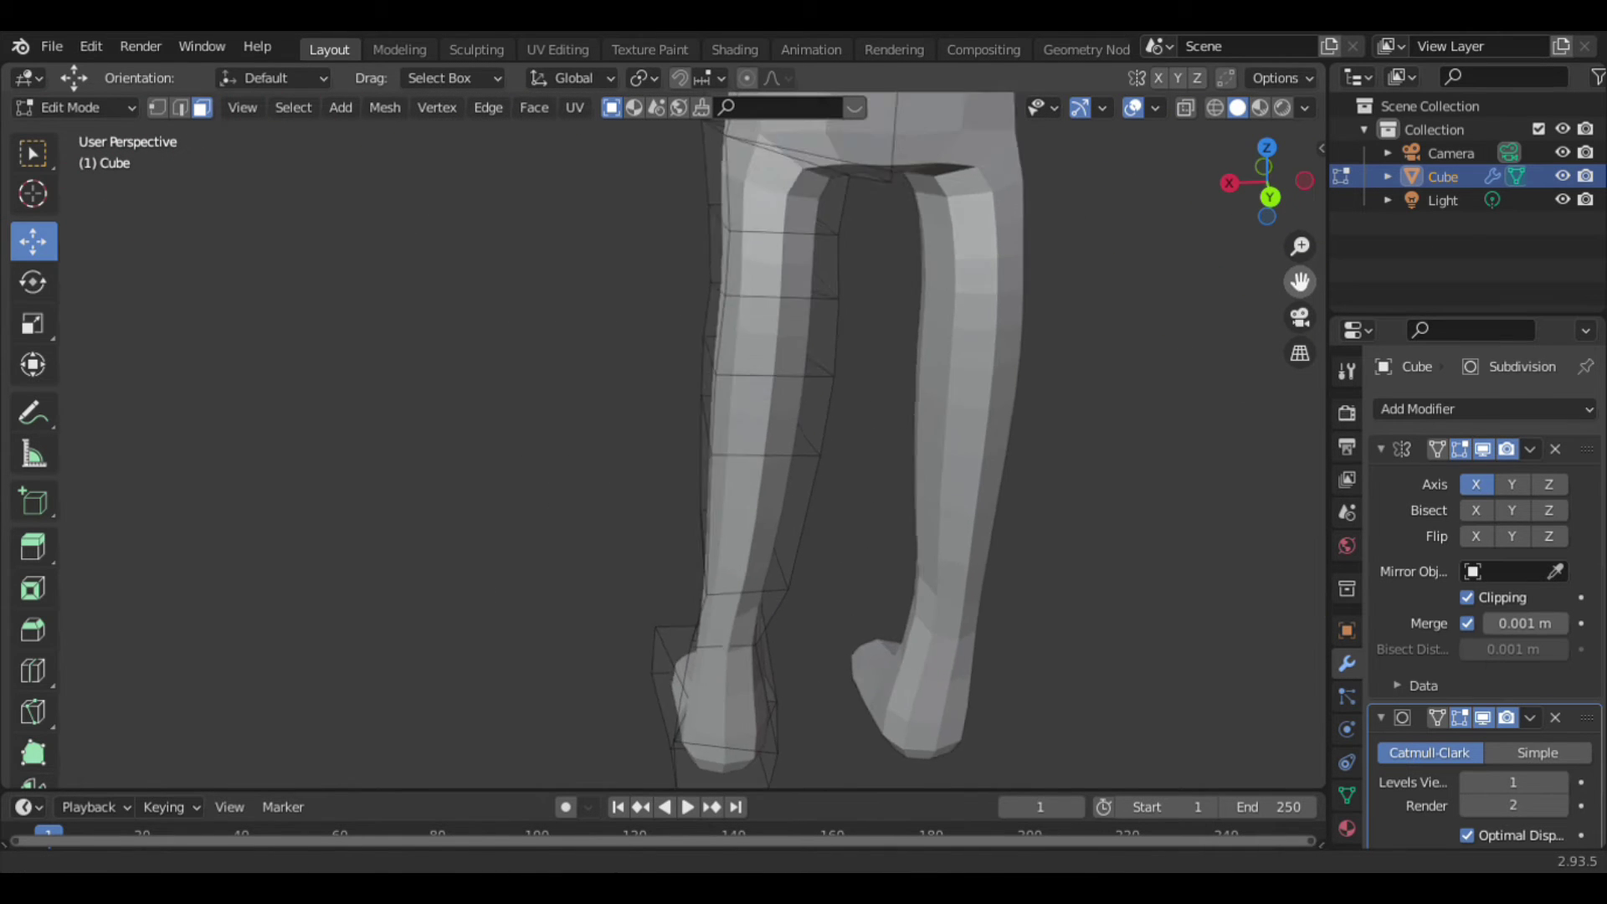
Push a rear hip face outward along Y to add volume.
left_click(796, 310)
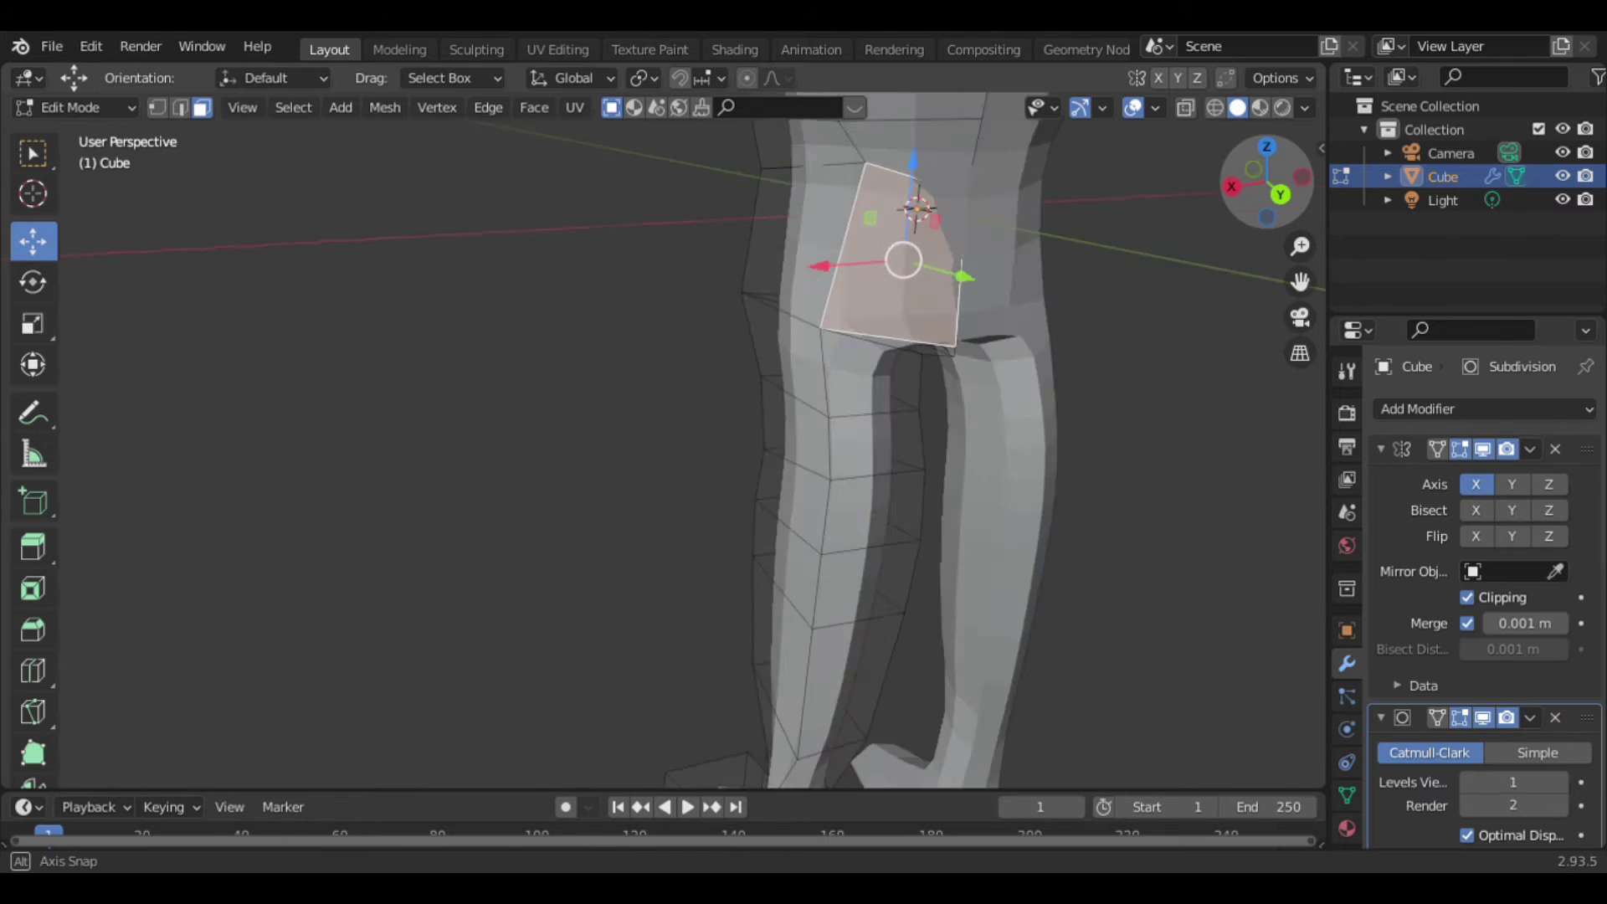
left_click_drag(1260, 180, 1226, 188)
key("g")
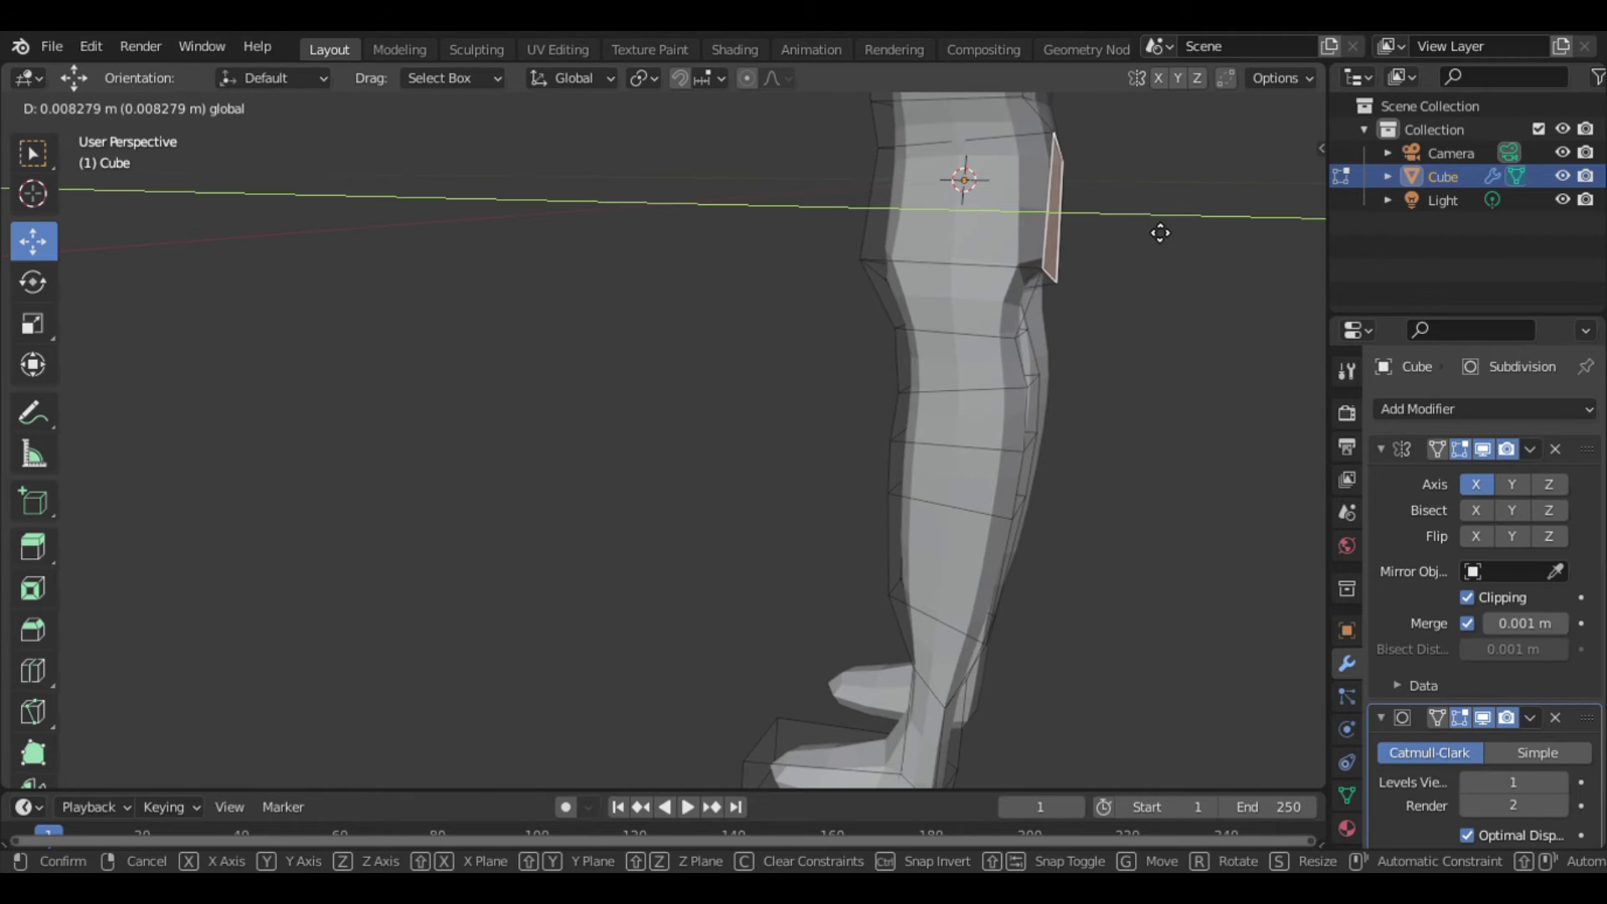
left_click(1197, 227)
left_click_drag(1247, 212, 1250, 205)
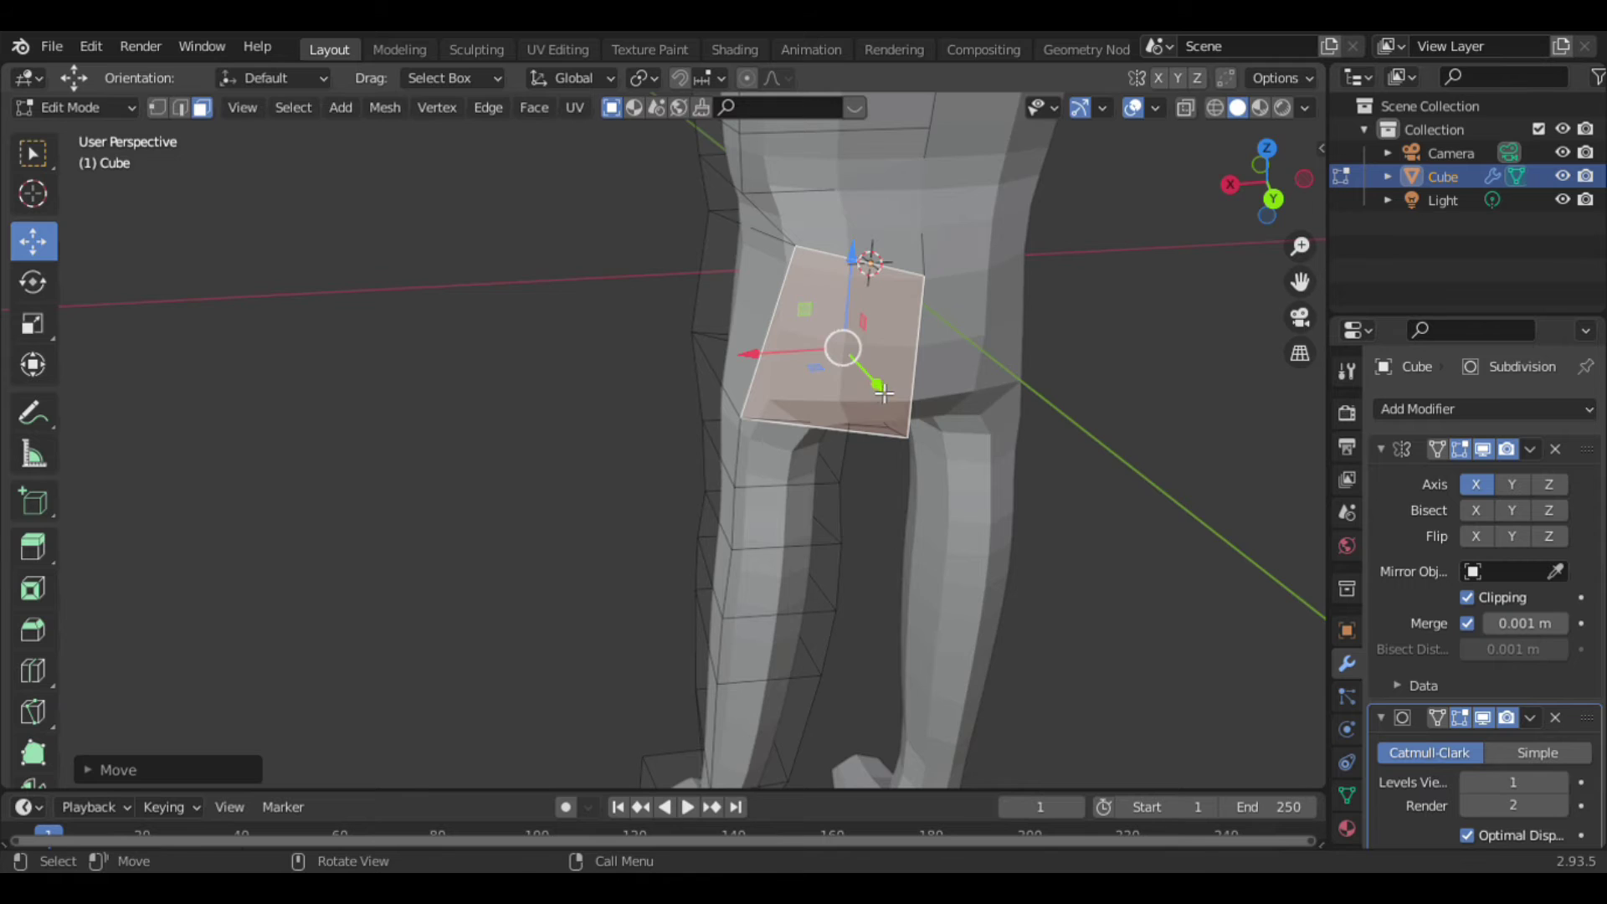
left_click_drag(883, 391, 904, 387)
scroll(1089, 360, "down", 6)
left_click(1147, 360)
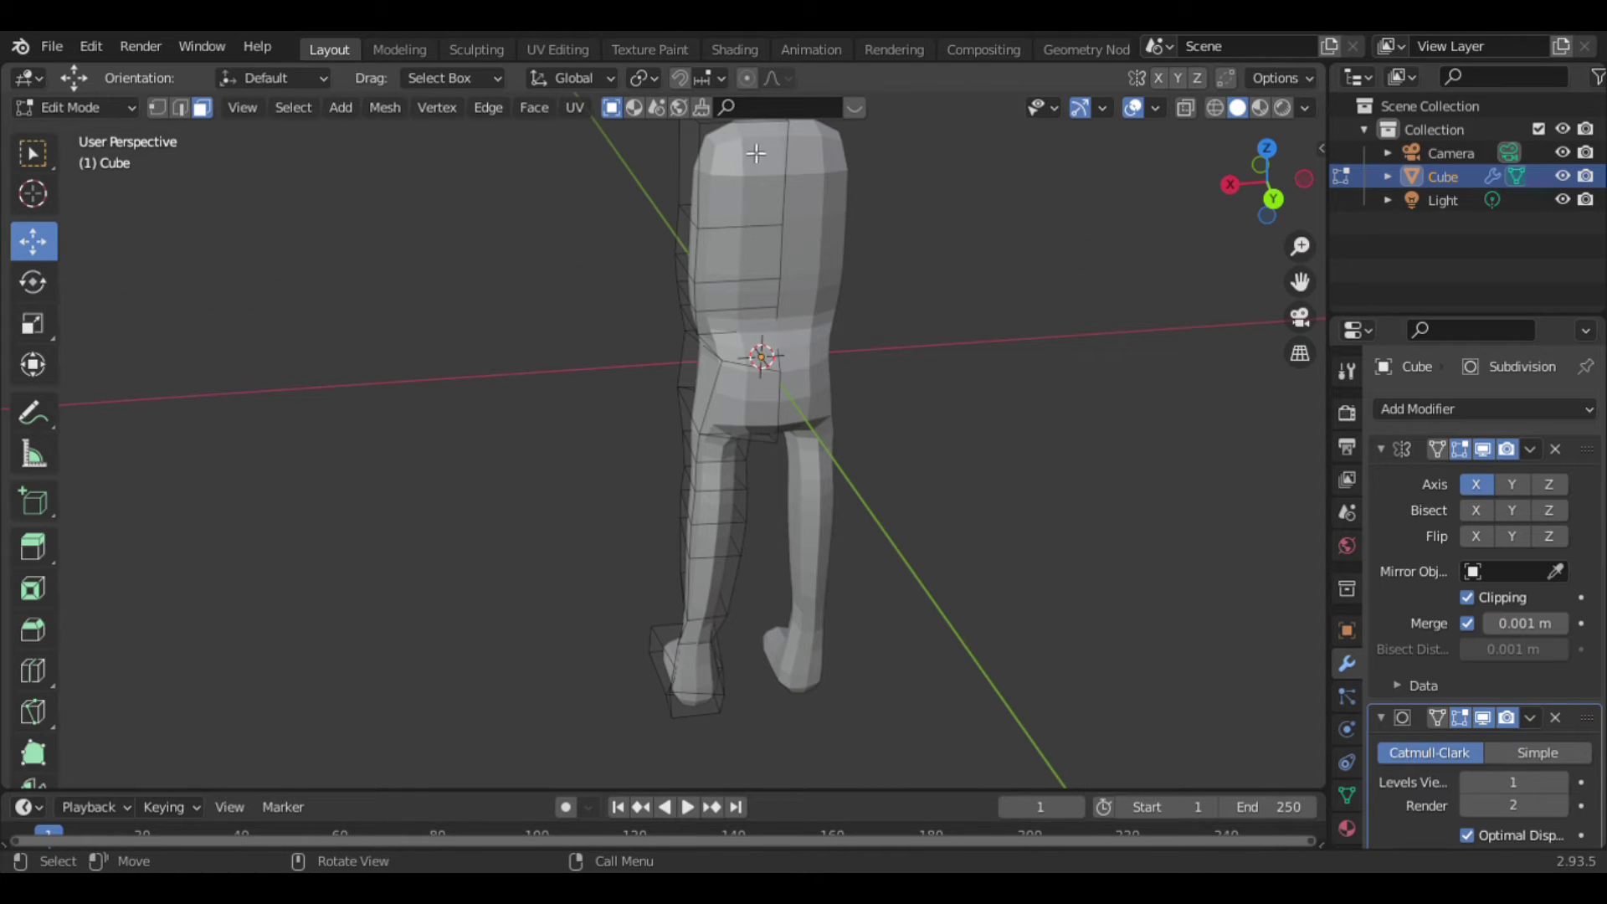
In edge select mode, widen the upper torso edge loop by scaling it outward.
left_click_drag(738, 156, 757, 211)
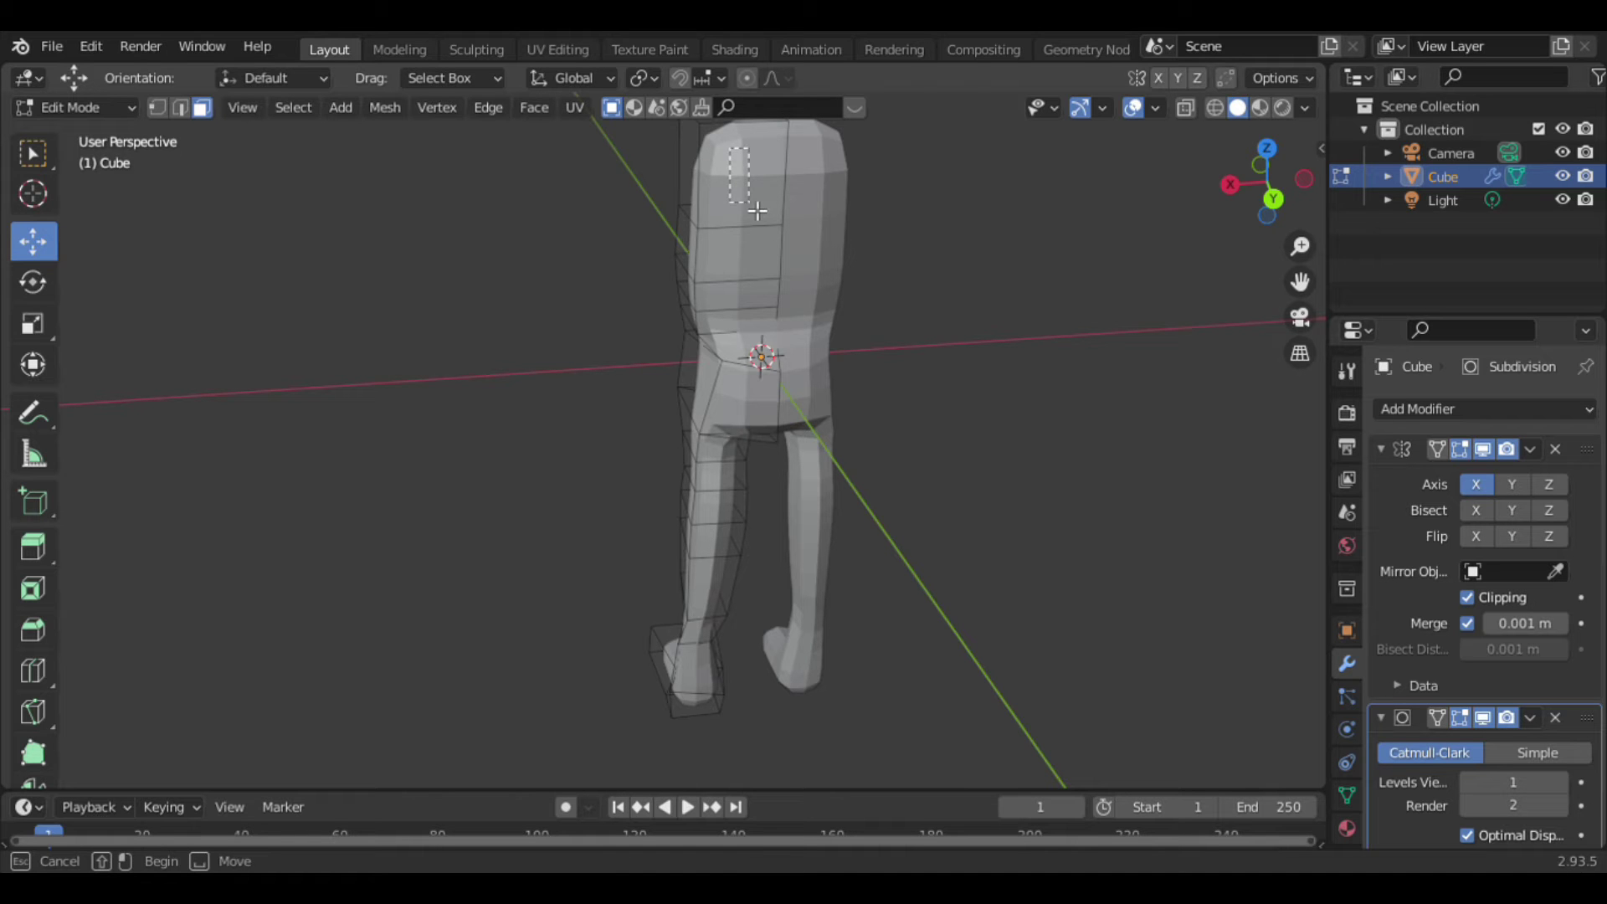
left_click_drag(776, 319, 787, 319)
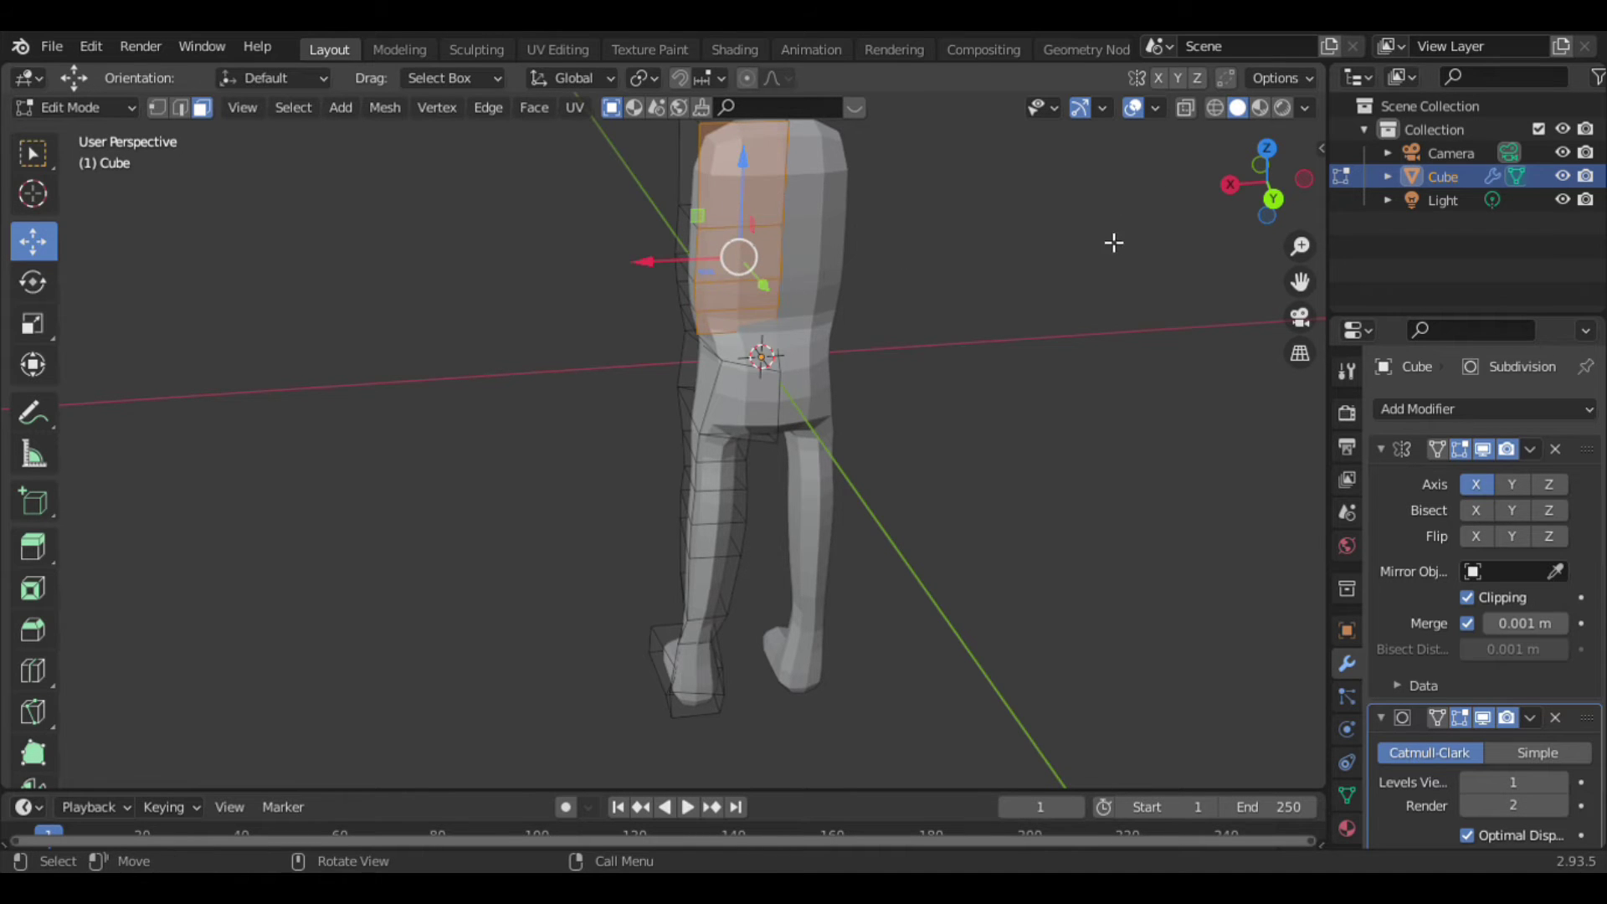
mouse_move(1265, 186)
left_mouse_down()
mouse_move(1244, 205)
mouse_move(1277, 188)
left_mouse_up()
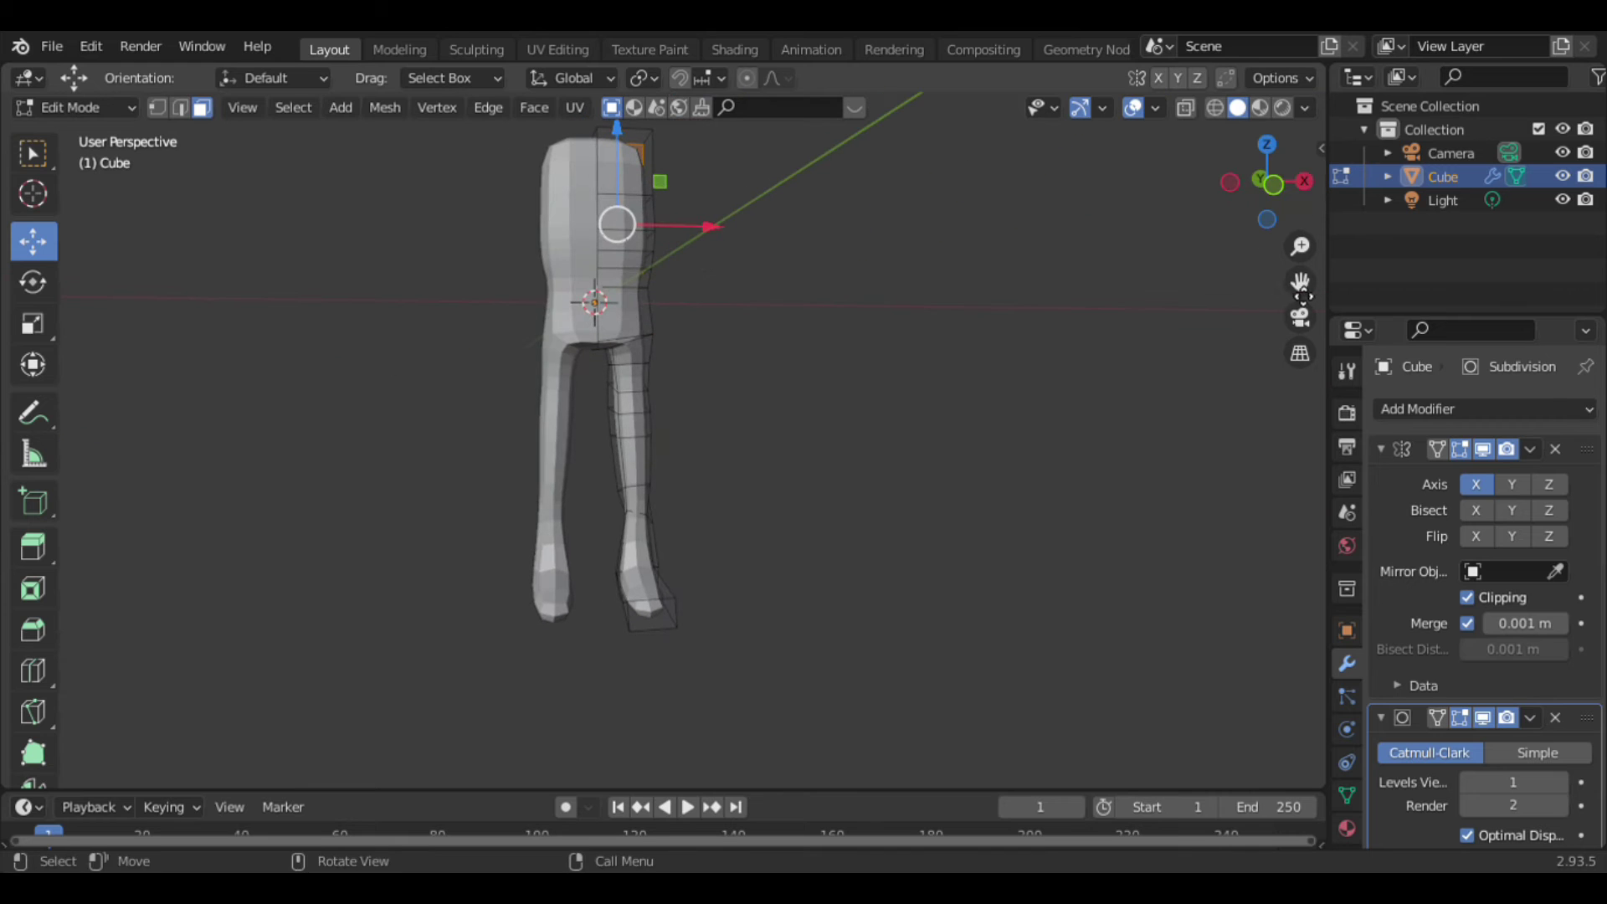
left_click_drag(1303, 295, 1177, 280)
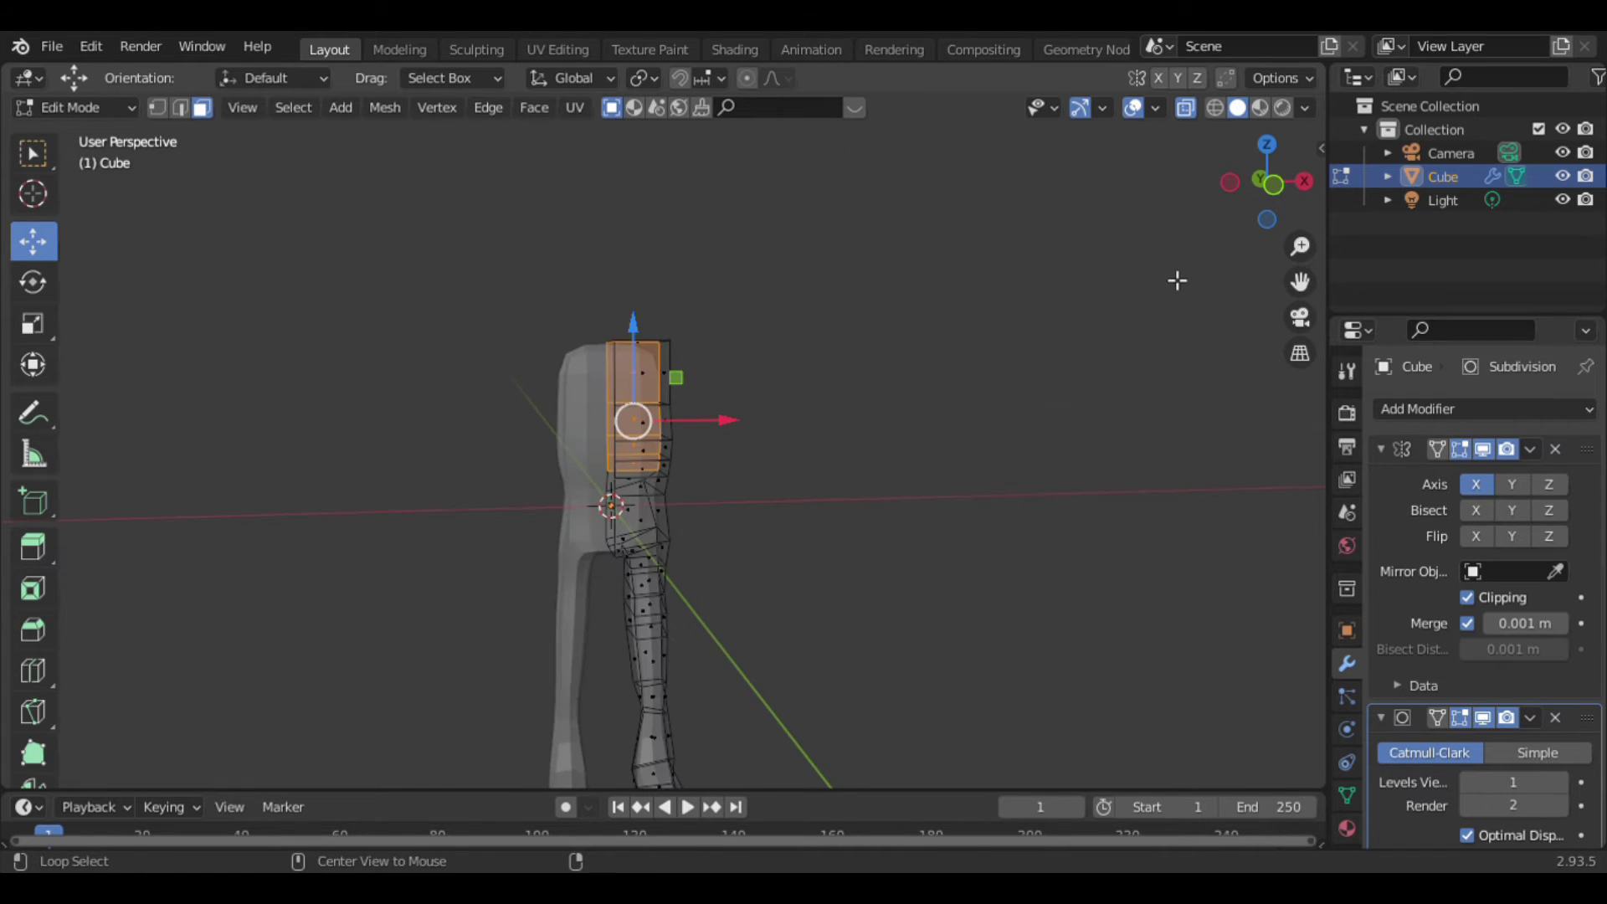
scroll(879, 434, "up", 3)
key("alt+a")
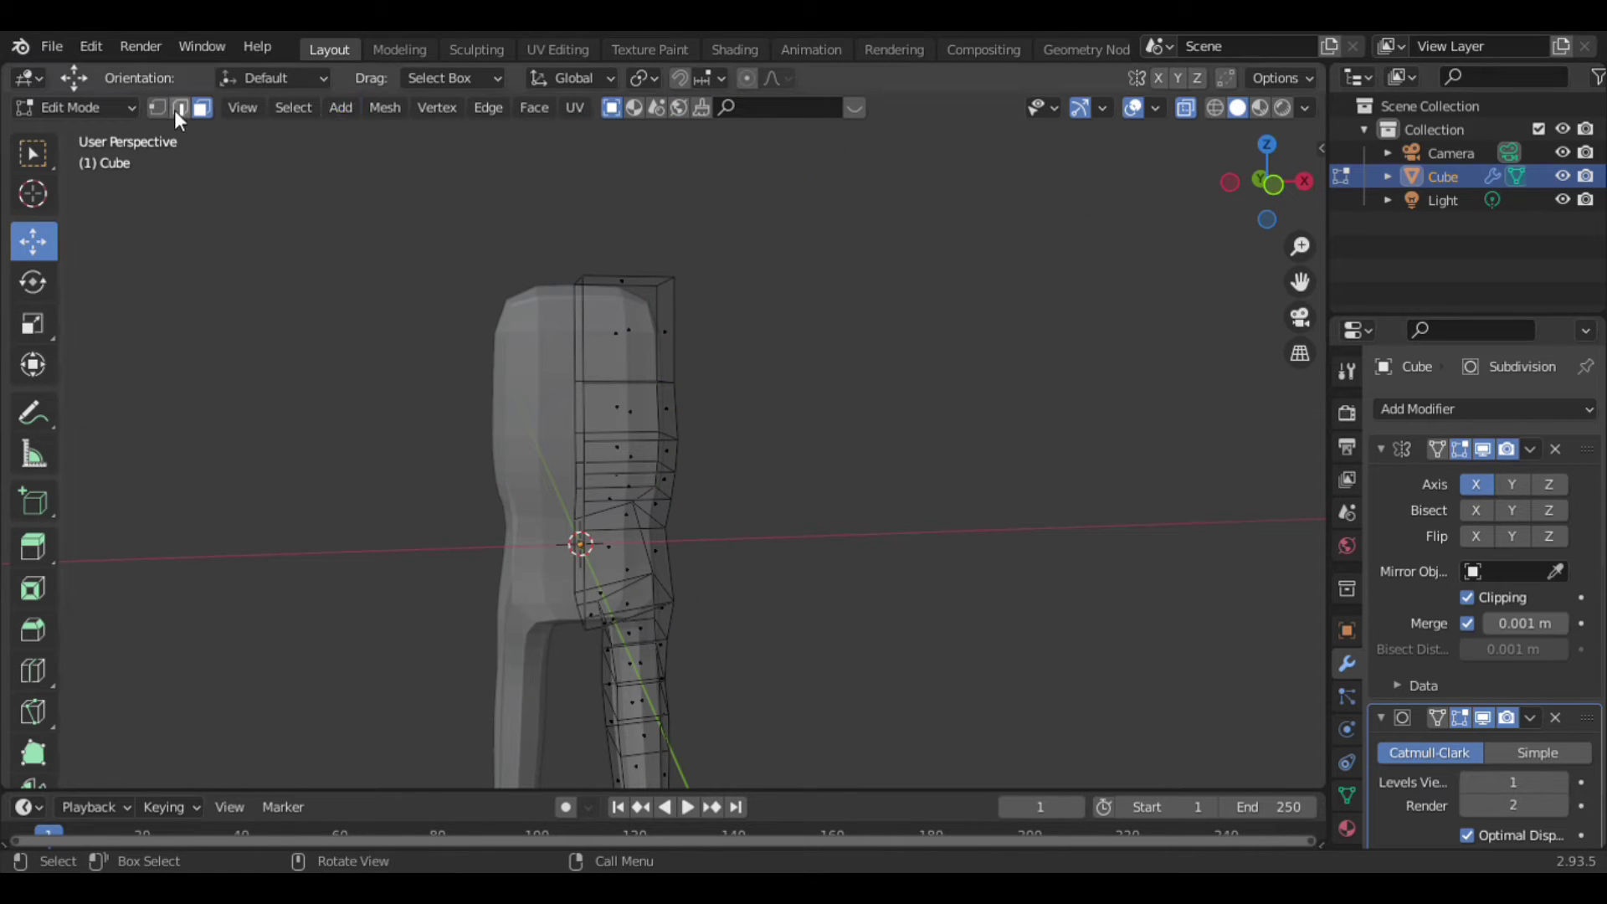
left_click(180, 107)
scroll(427, 374, "up", 2)
left_click_drag(407, 324, 803, 421)
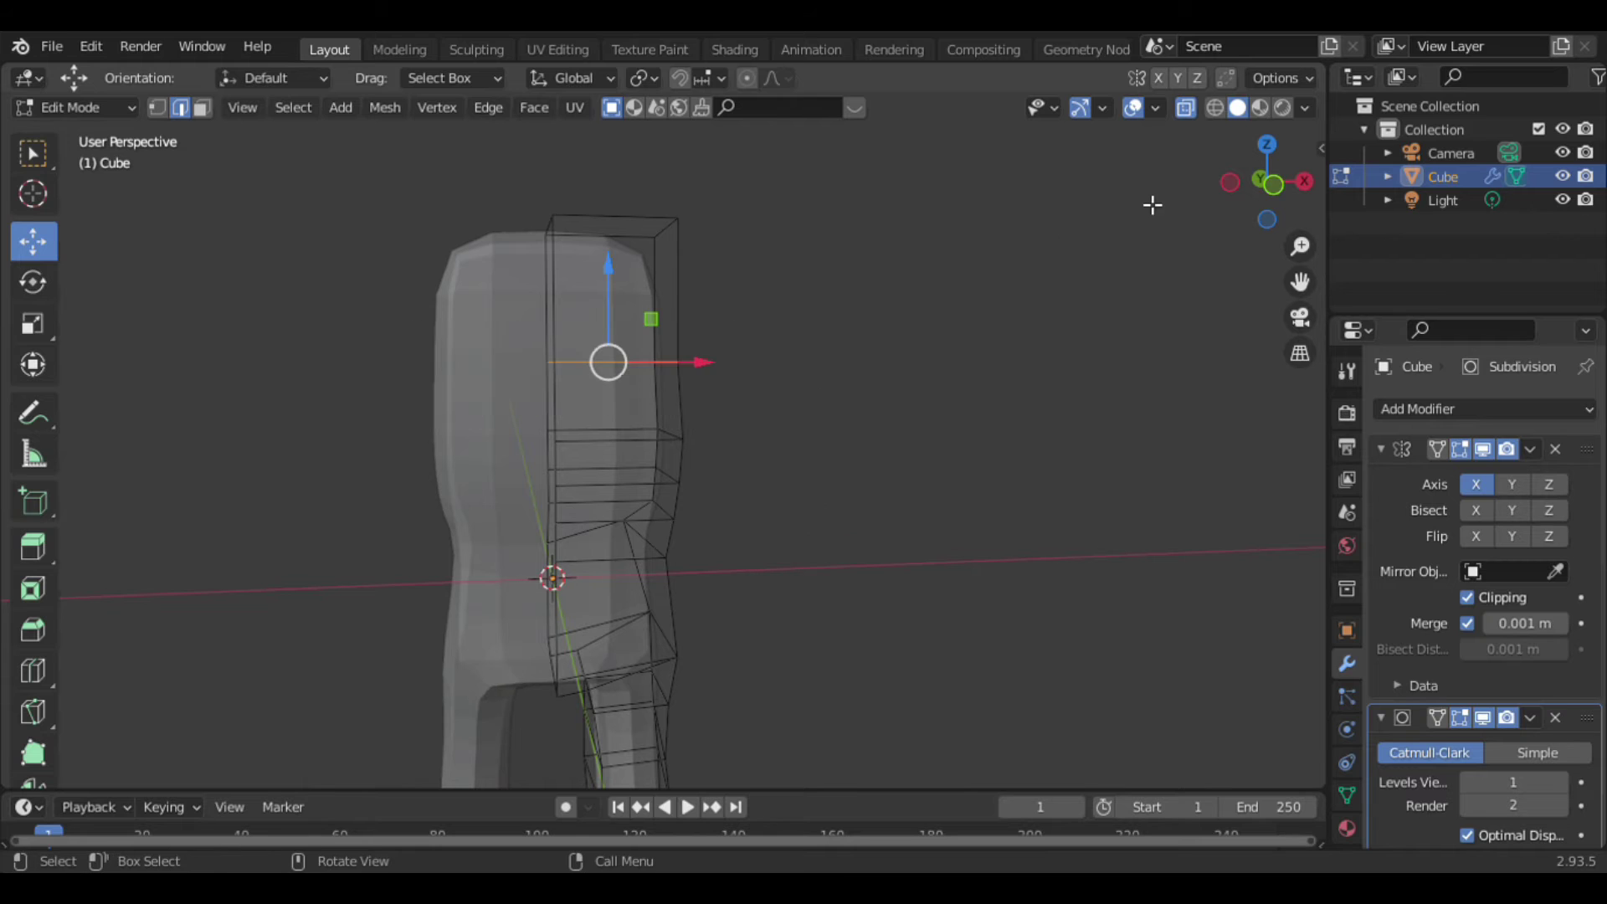
left_click_drag(1268, 182, 1256, 189)
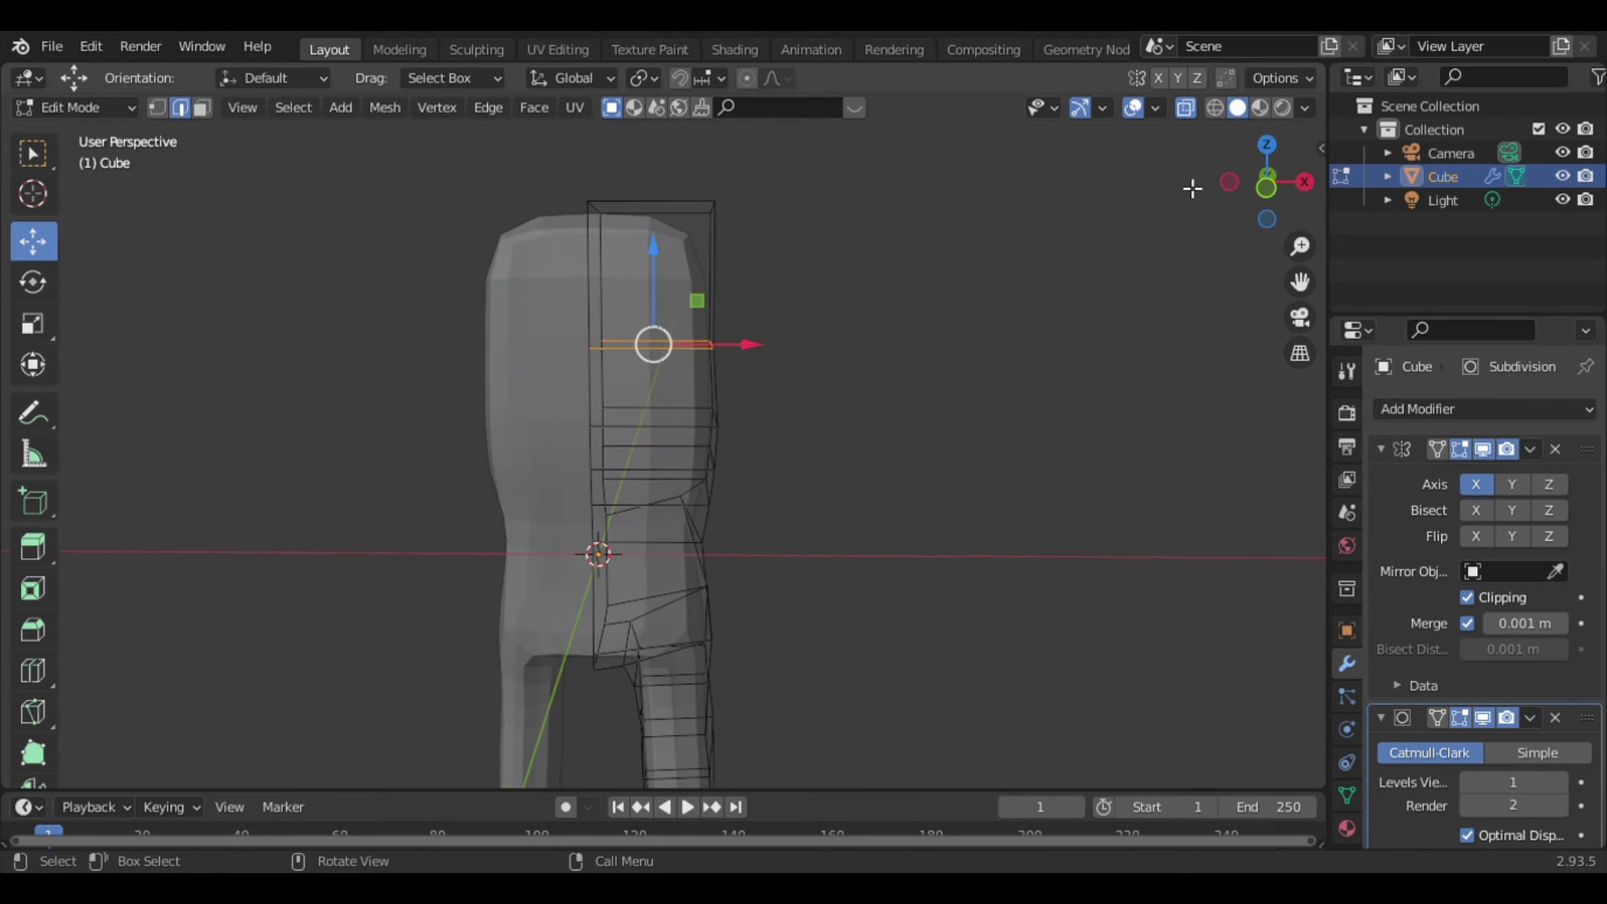
key("s")
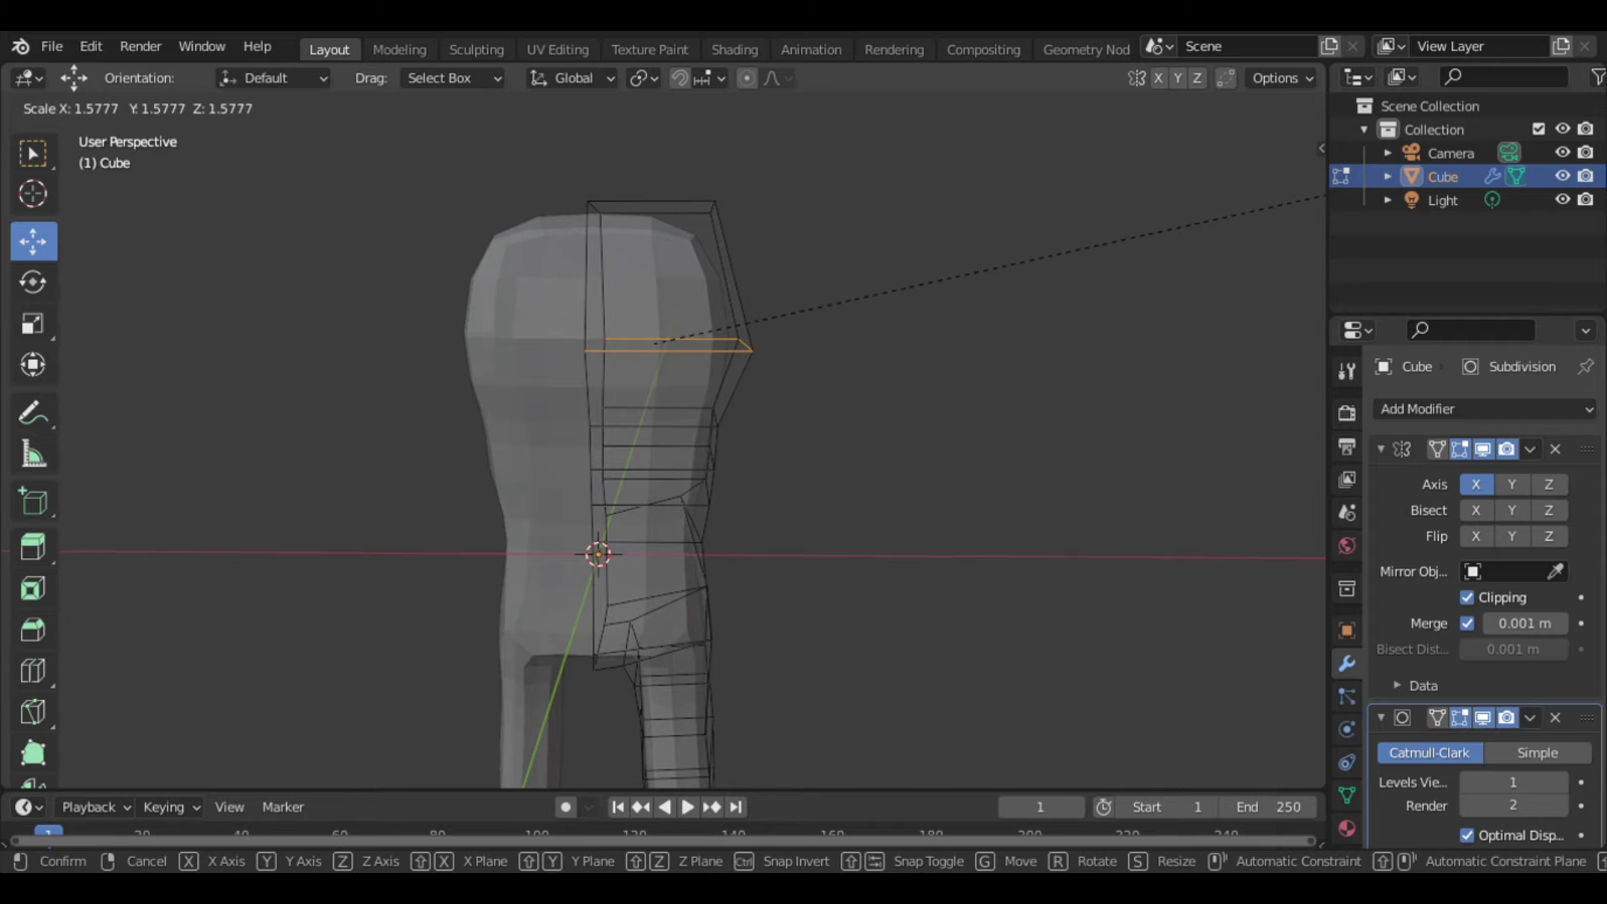
left_click(766, 345)
Rescale the next lower loop and the upper chest edge loop.
left_click_drag(544, 357, 861, 445)
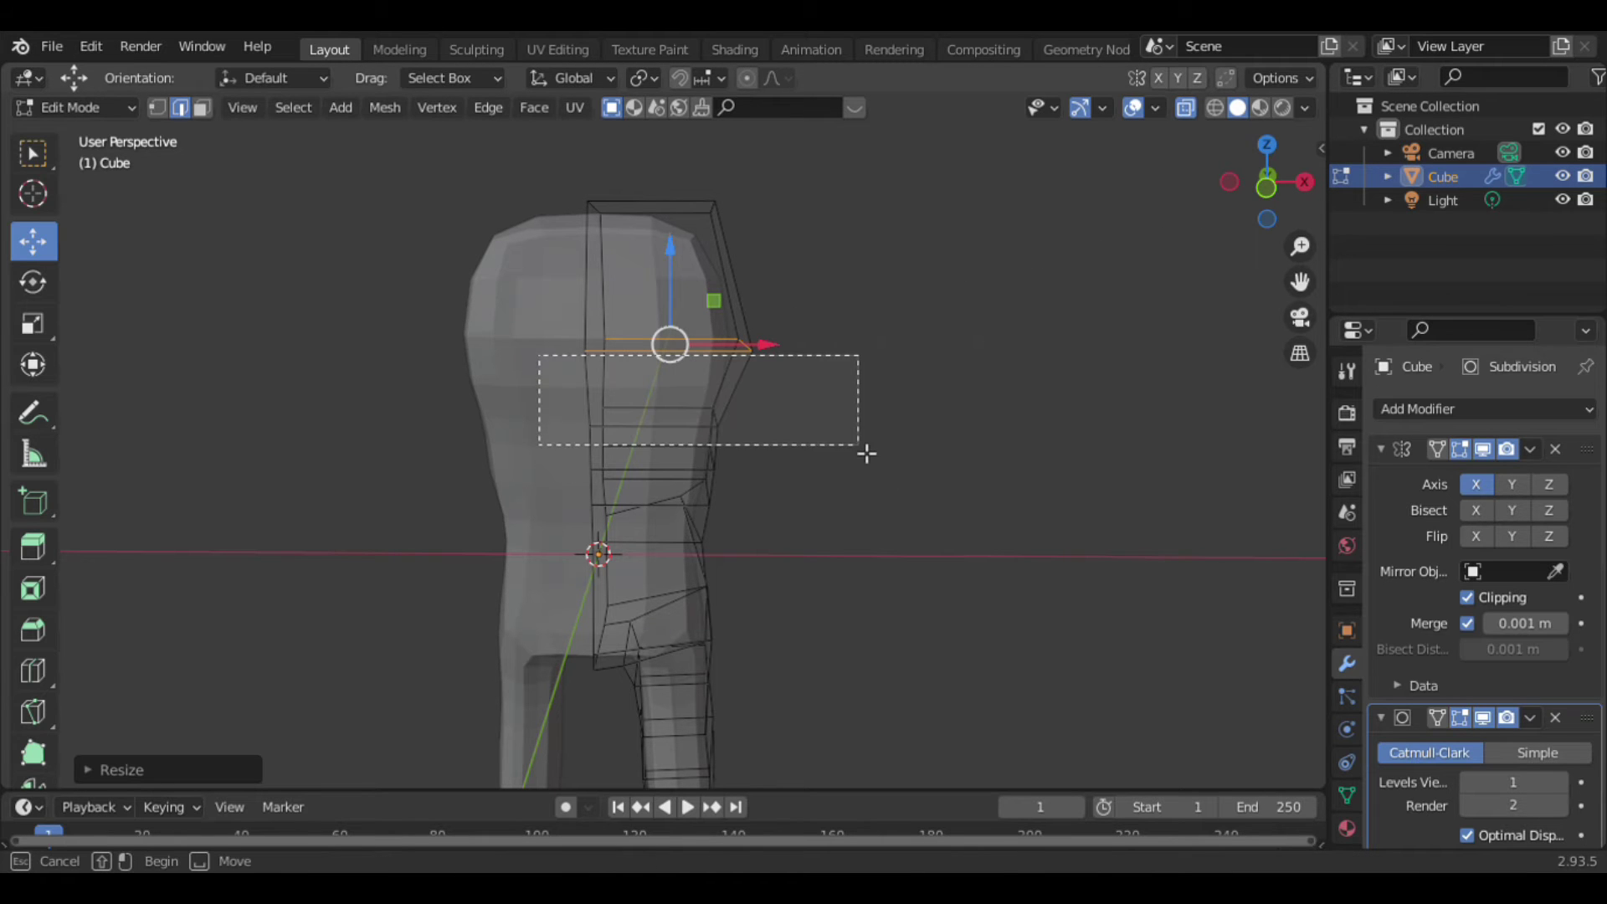
key("s")
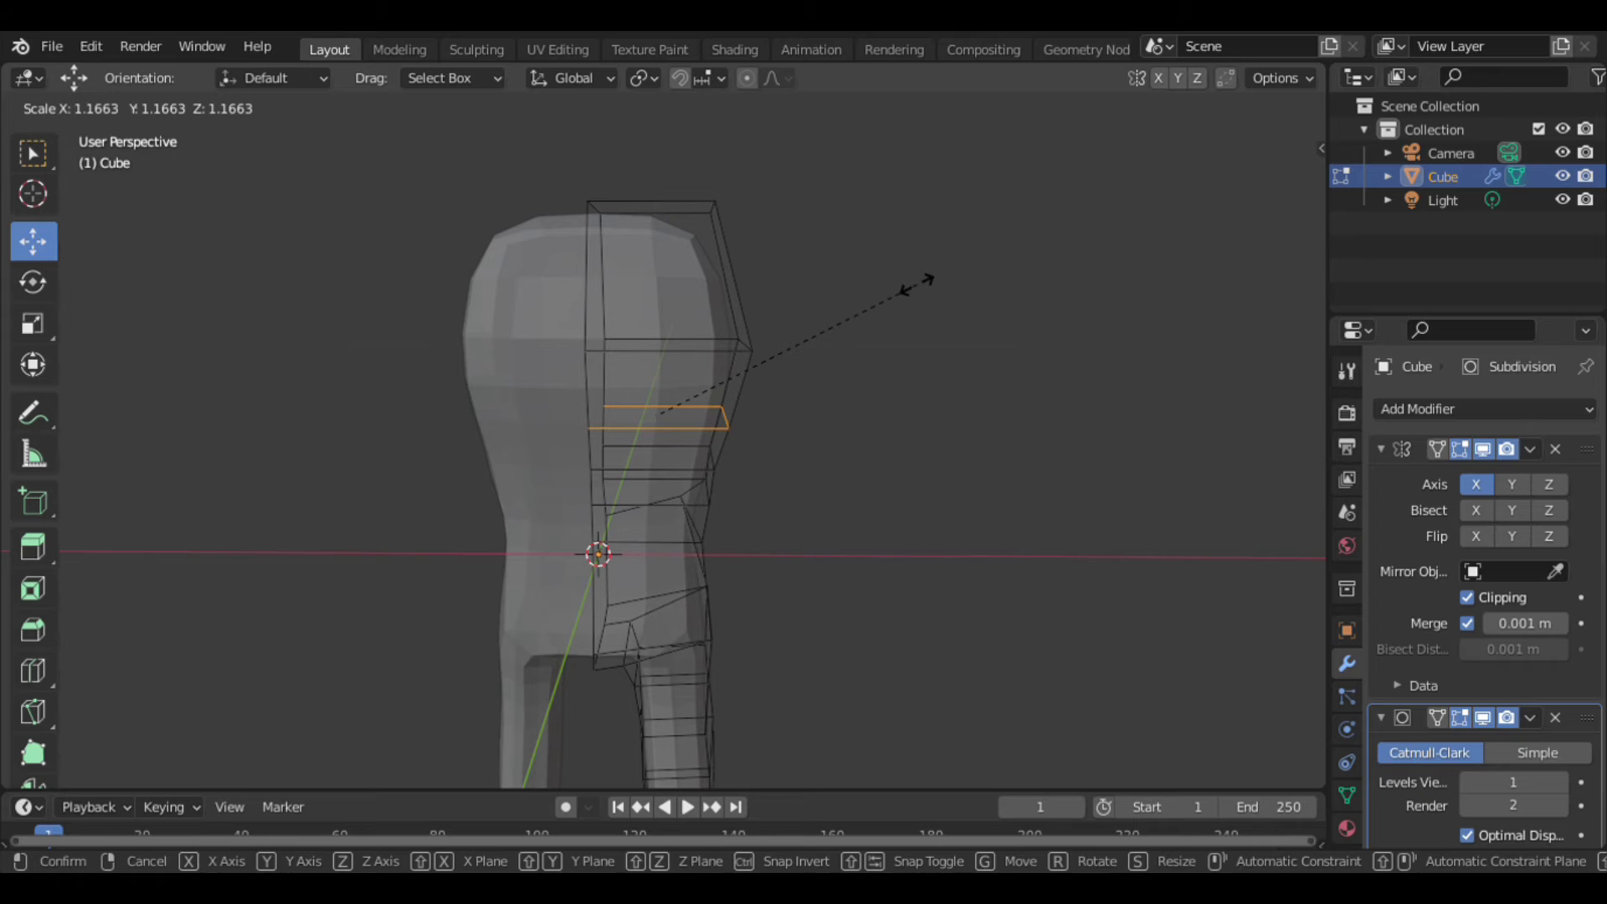
left_click(925, 293)
mouse_move(532, 293)
left_mouse_down()
mouse_move(737, 376)
mouse_move(825, 380)
left_mouse_up()
key("s")
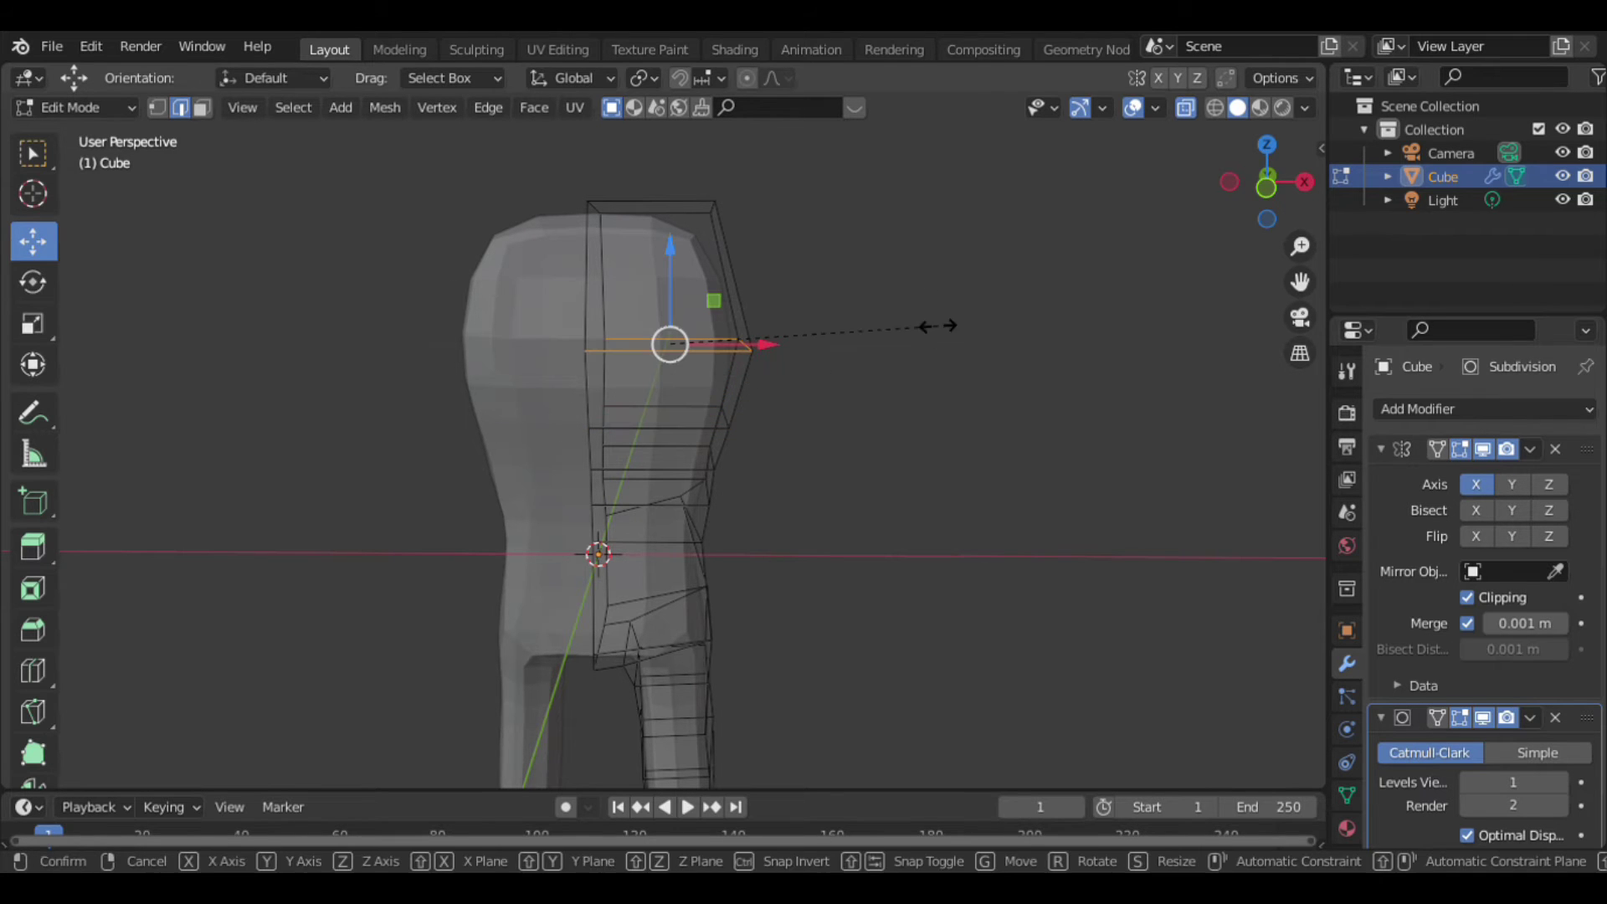
left_click(923, 328)
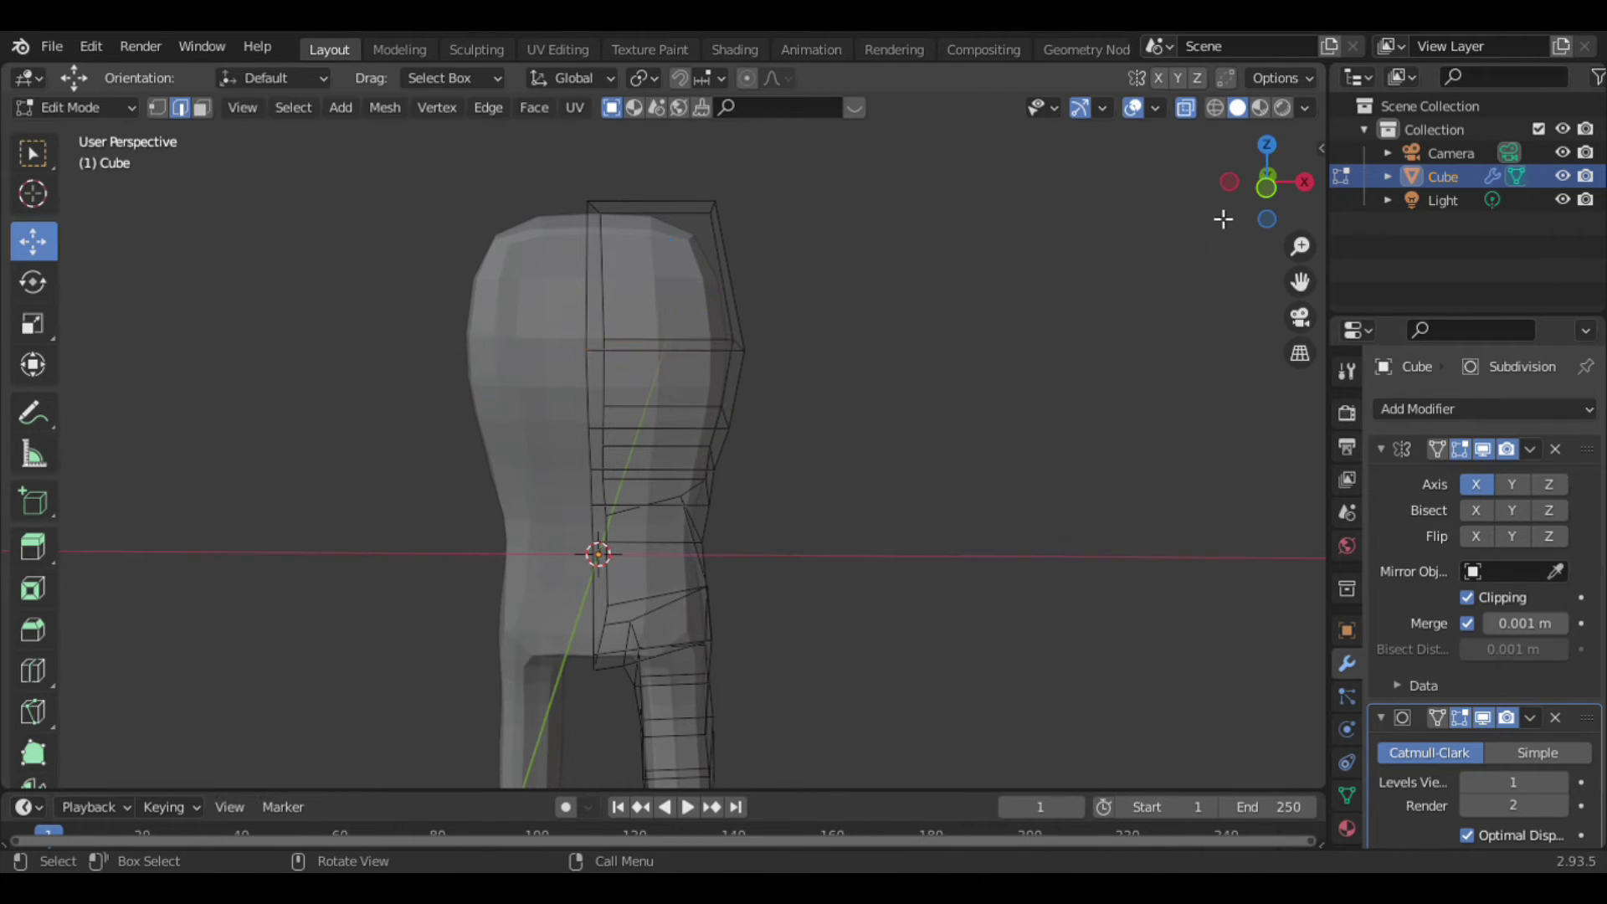
left_click_drag(1263, 180, 1230, 193)
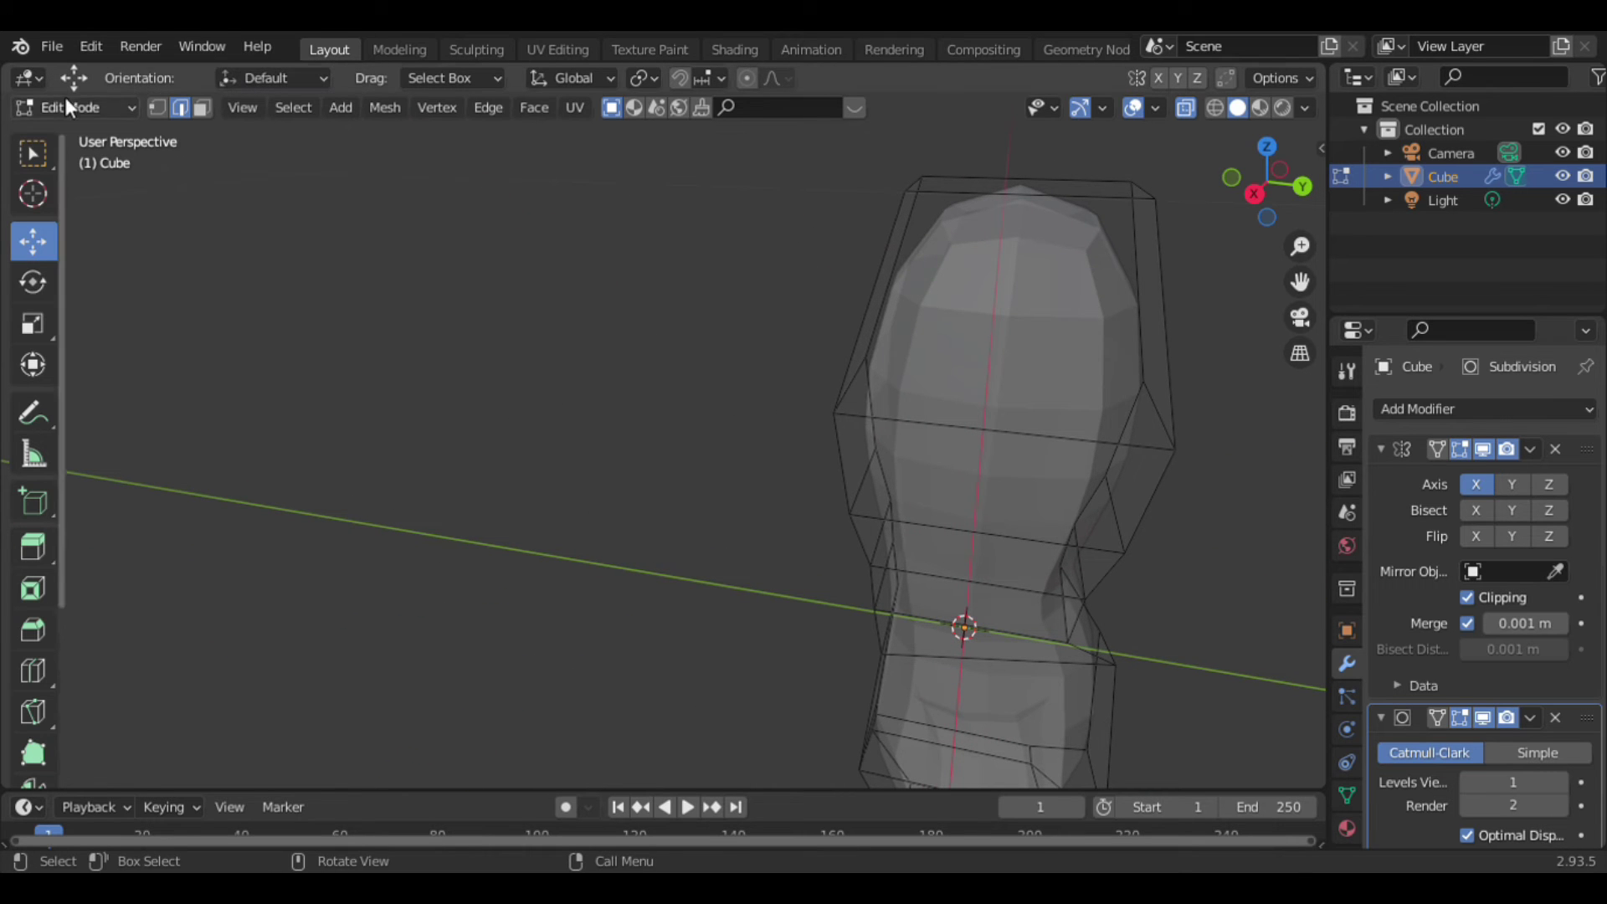
Turn off X-ray and extrude the torso's top side edge outward, resizing it into a shoulder.
key("alt+z")
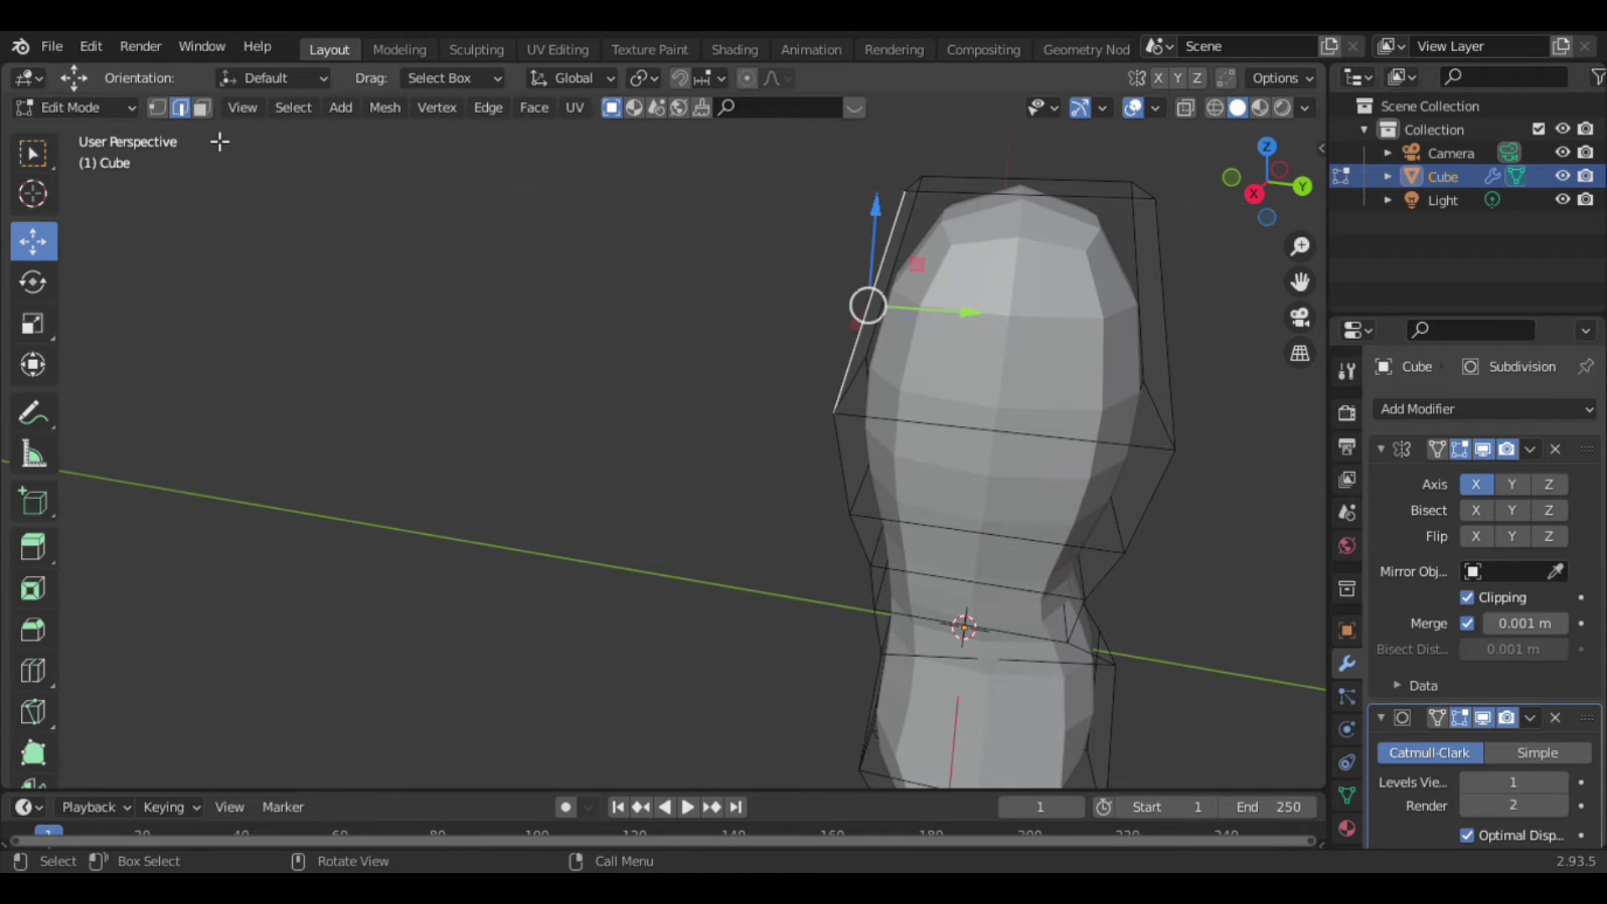
left_click(1047, 358, "alt")
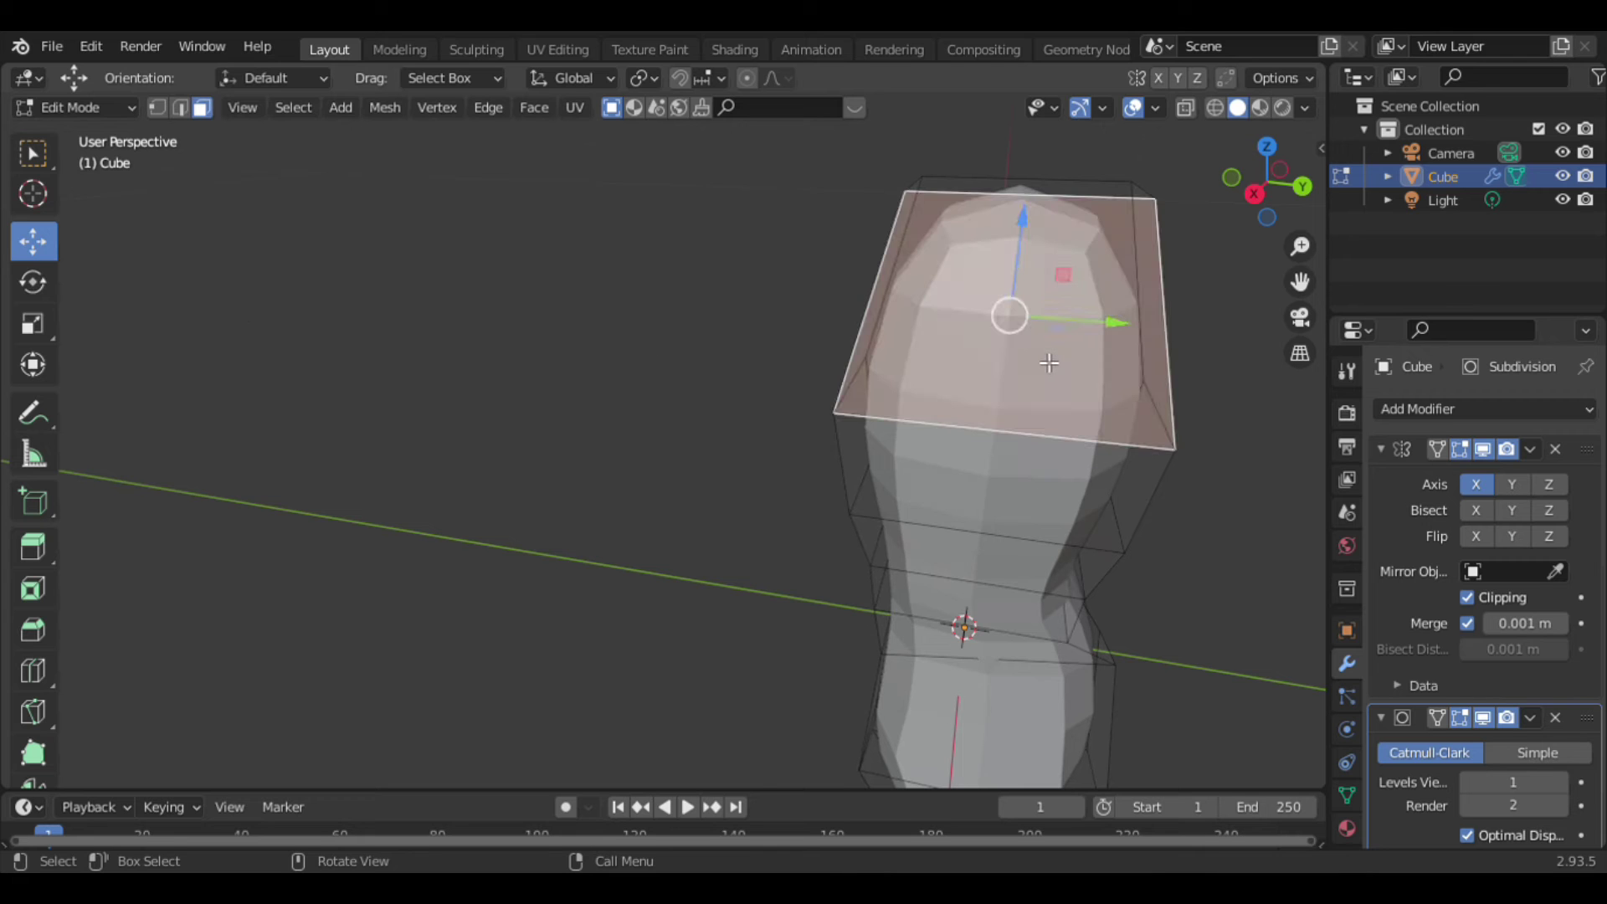
key("KP_1")
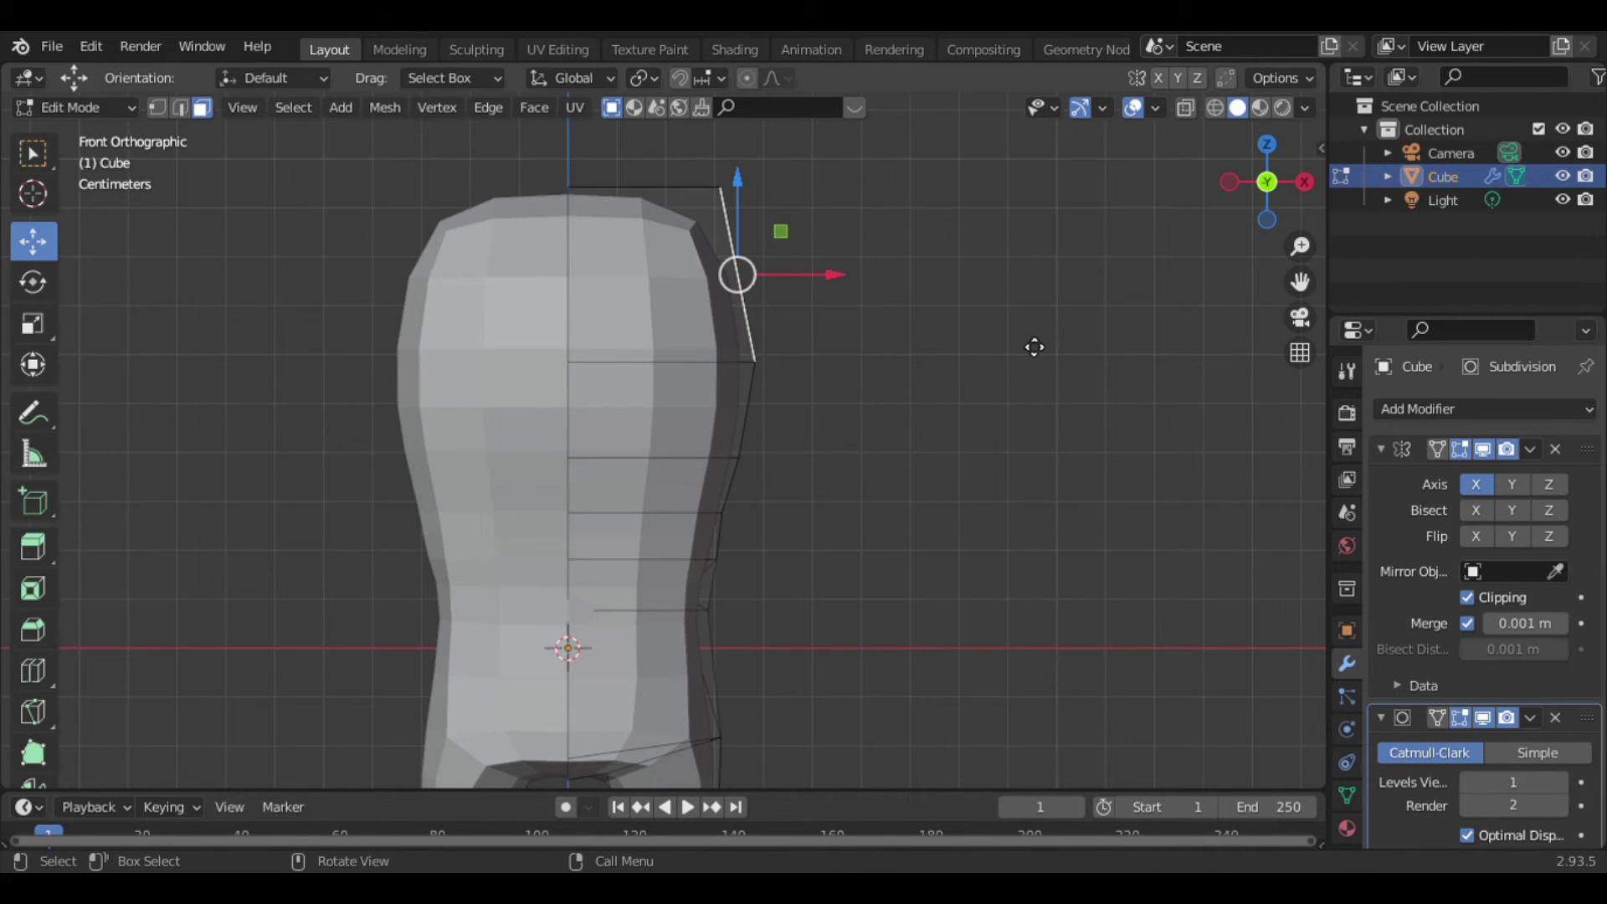
key("e")
left_click(1146, 354)
key("s")
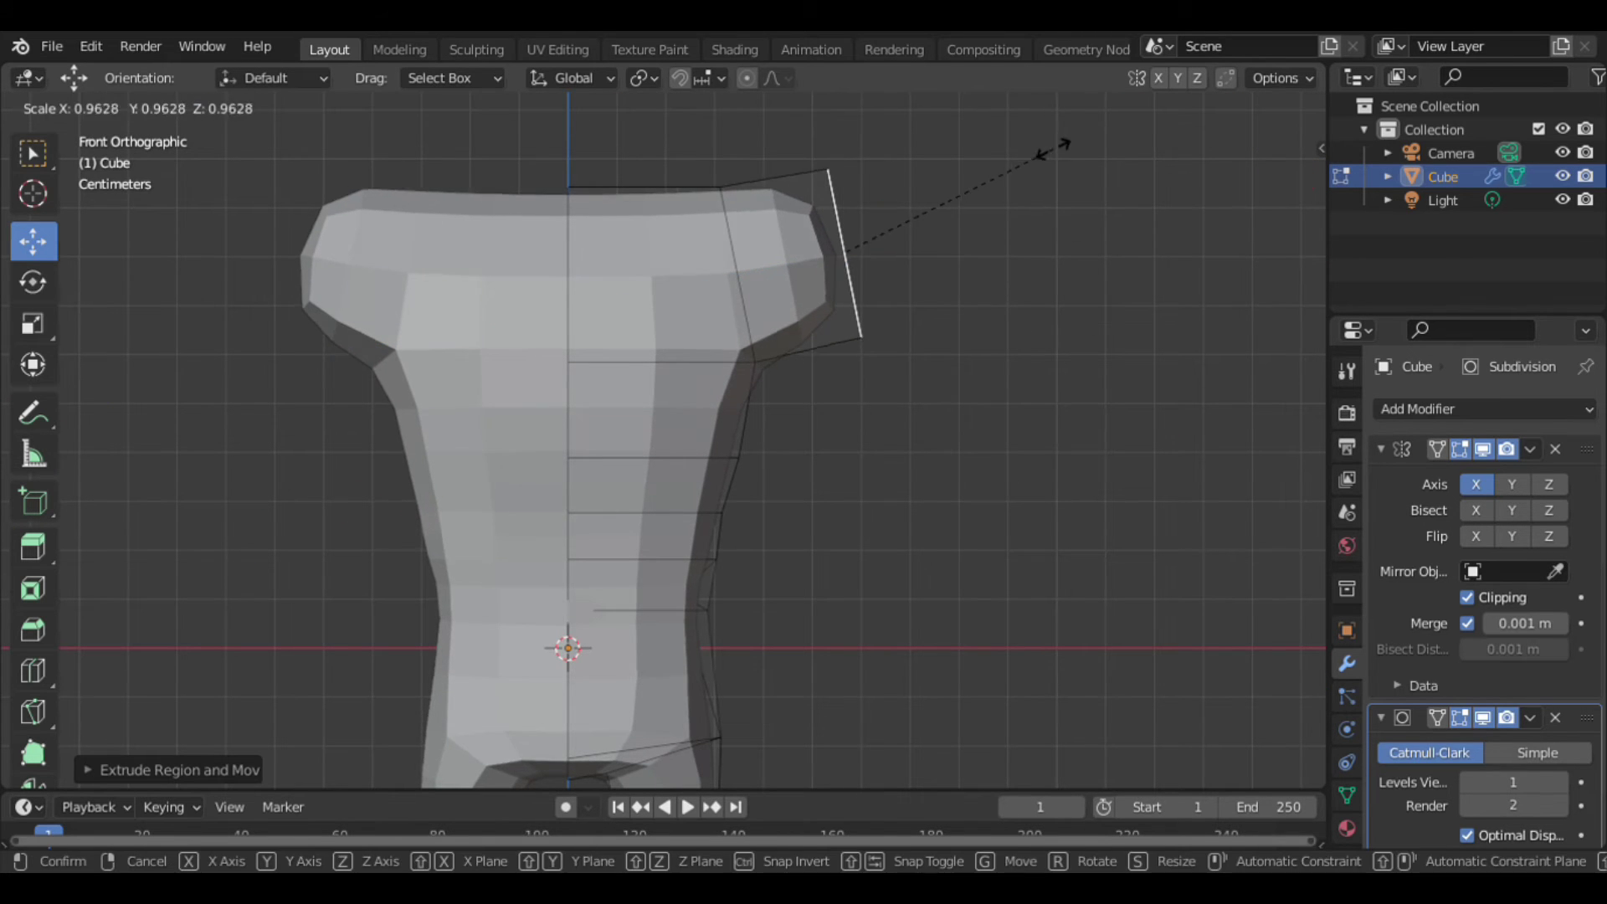
left_click(1042, 243)
Tilt and move the shoulder edge outward and down, and reposition the torso's top face.
key("r")
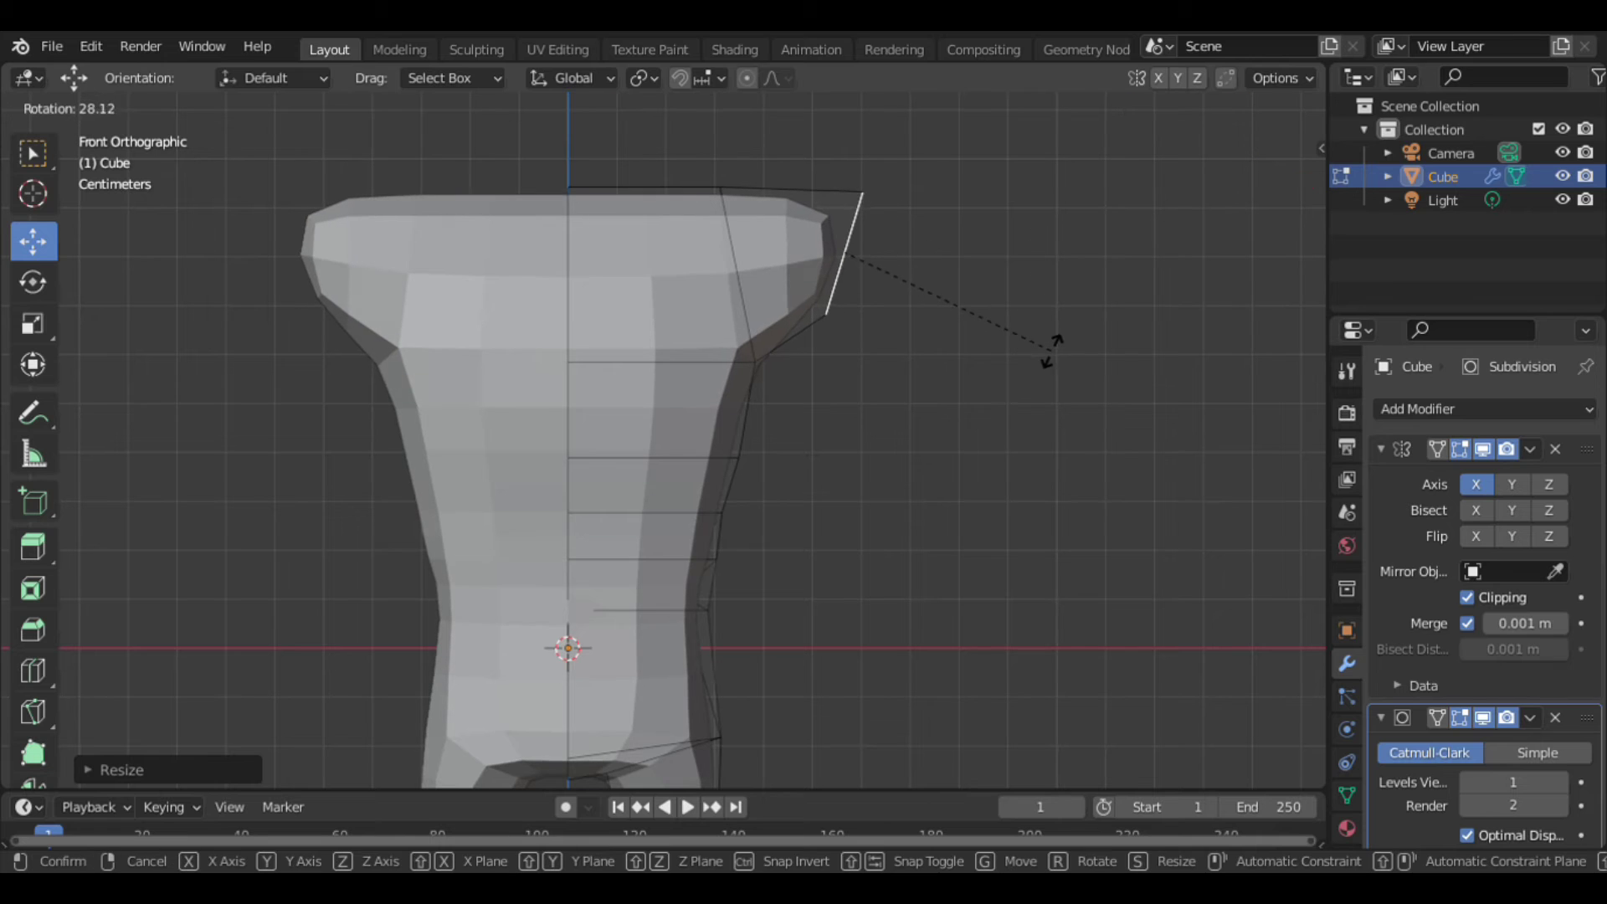
left_click(1059, 333)
left_click_drag(852, 266, 866, 310)
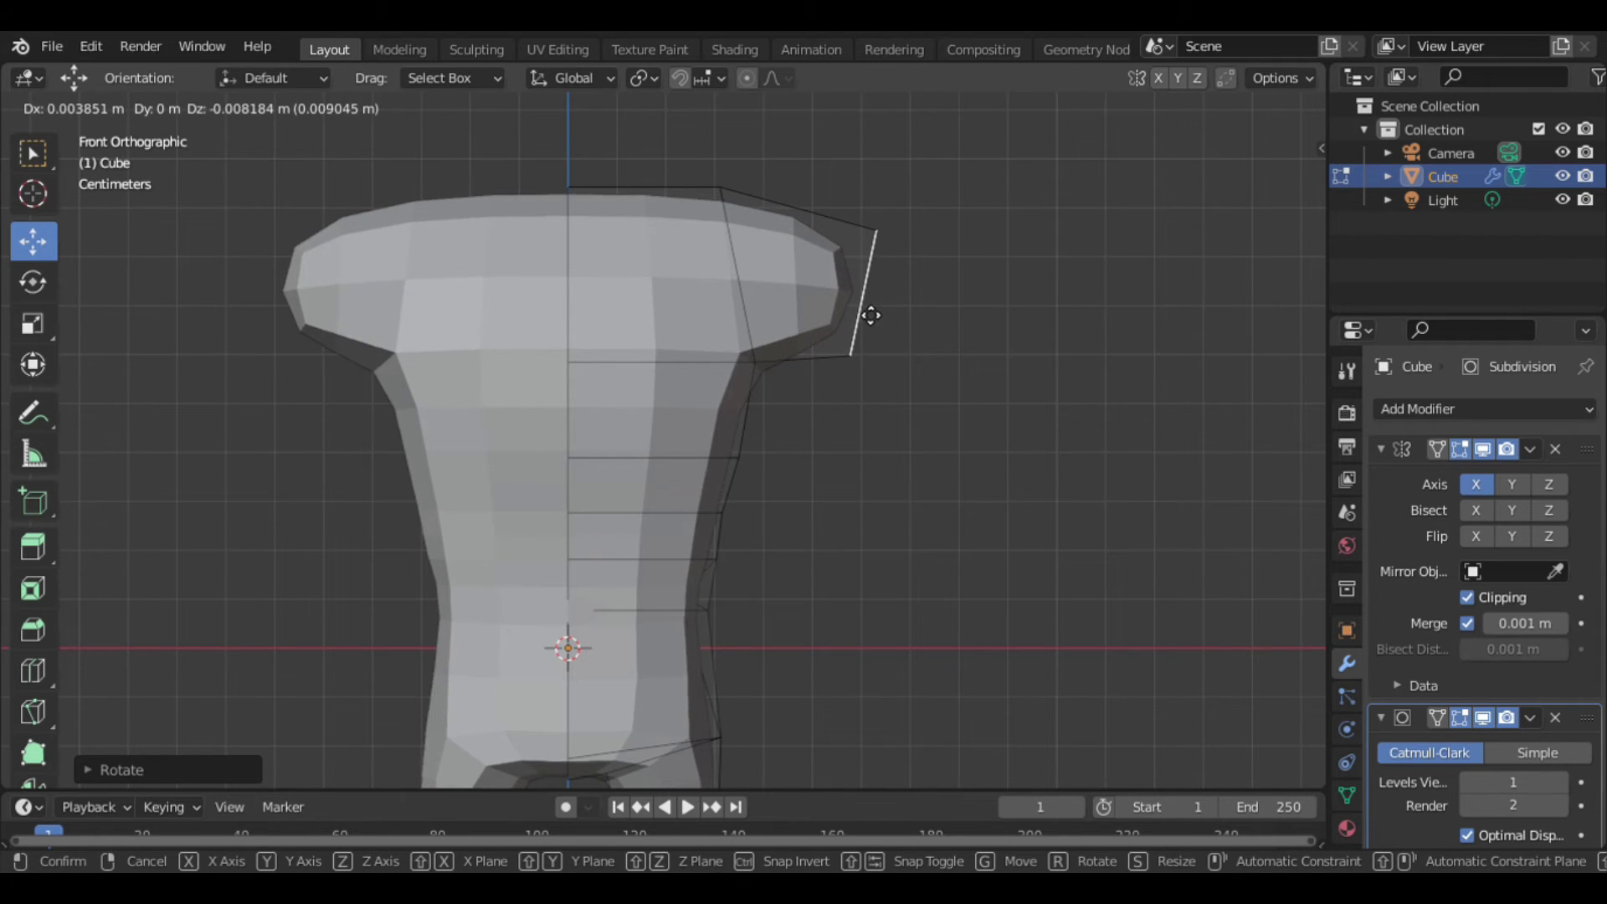
left_click_drag(870, 310, 861, 312)
key("r")
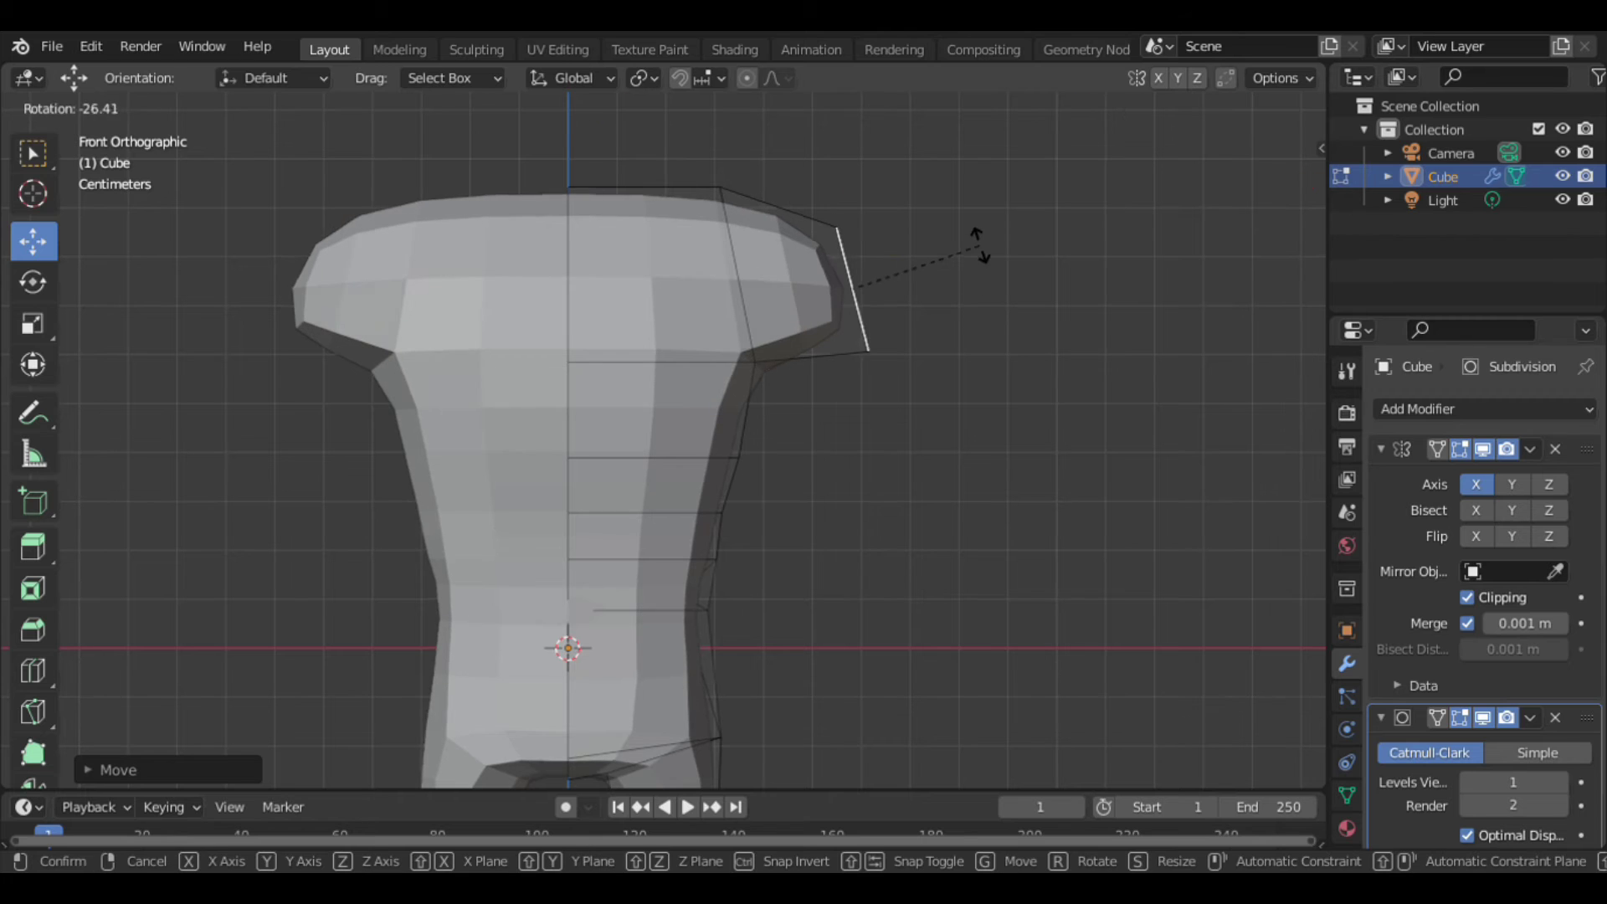
left_click(979, 269)
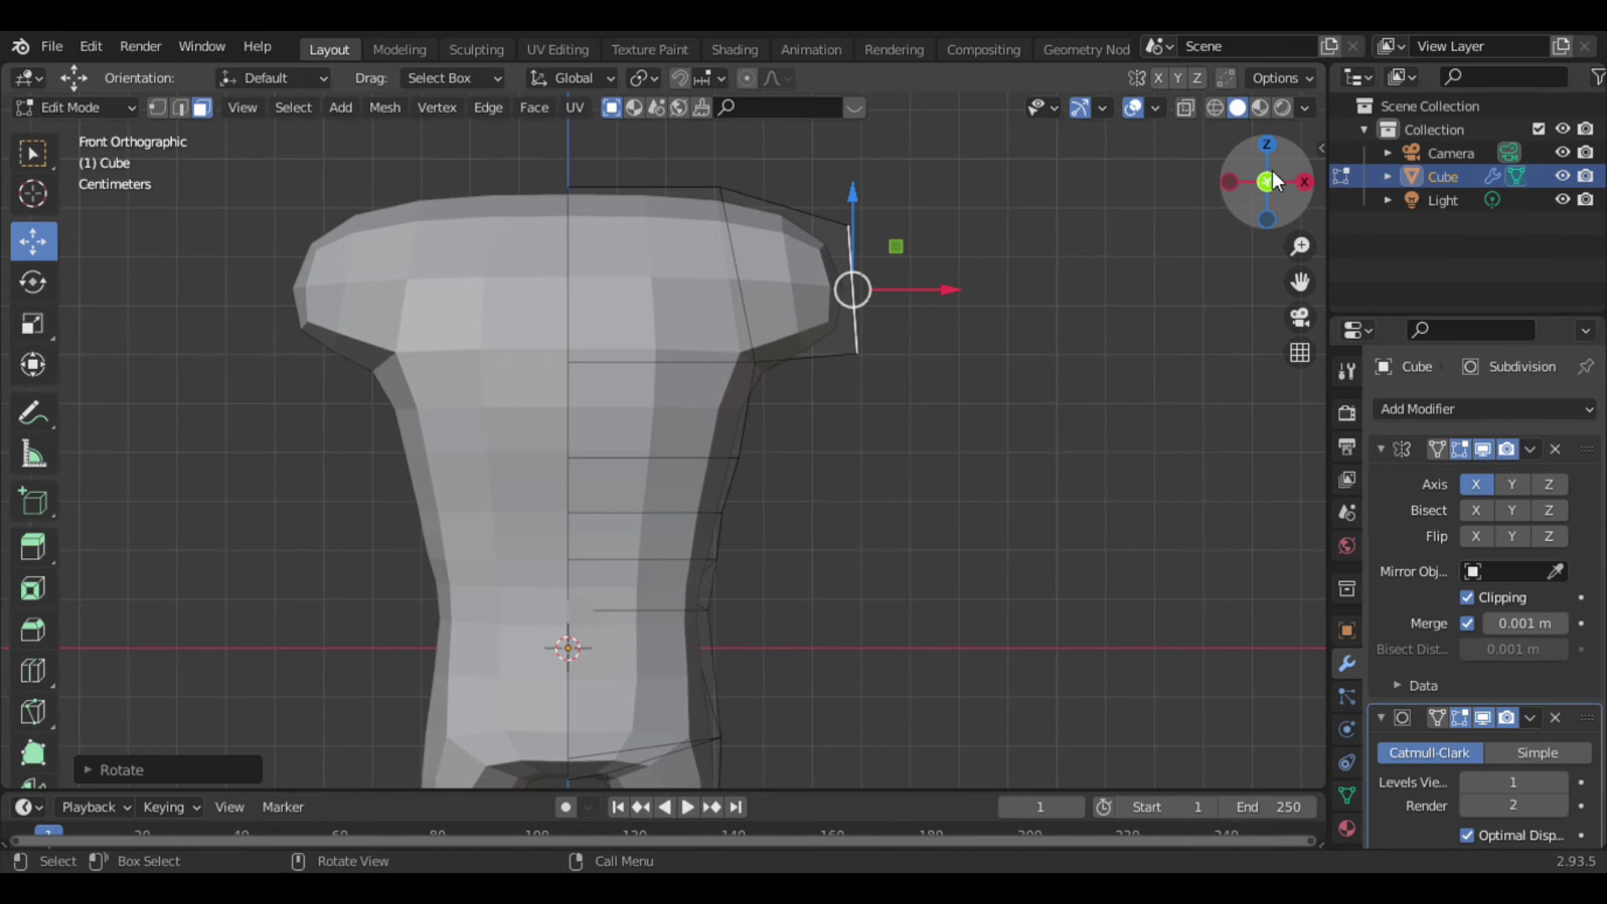
left_click_drag(1272, 180, 947, 293)
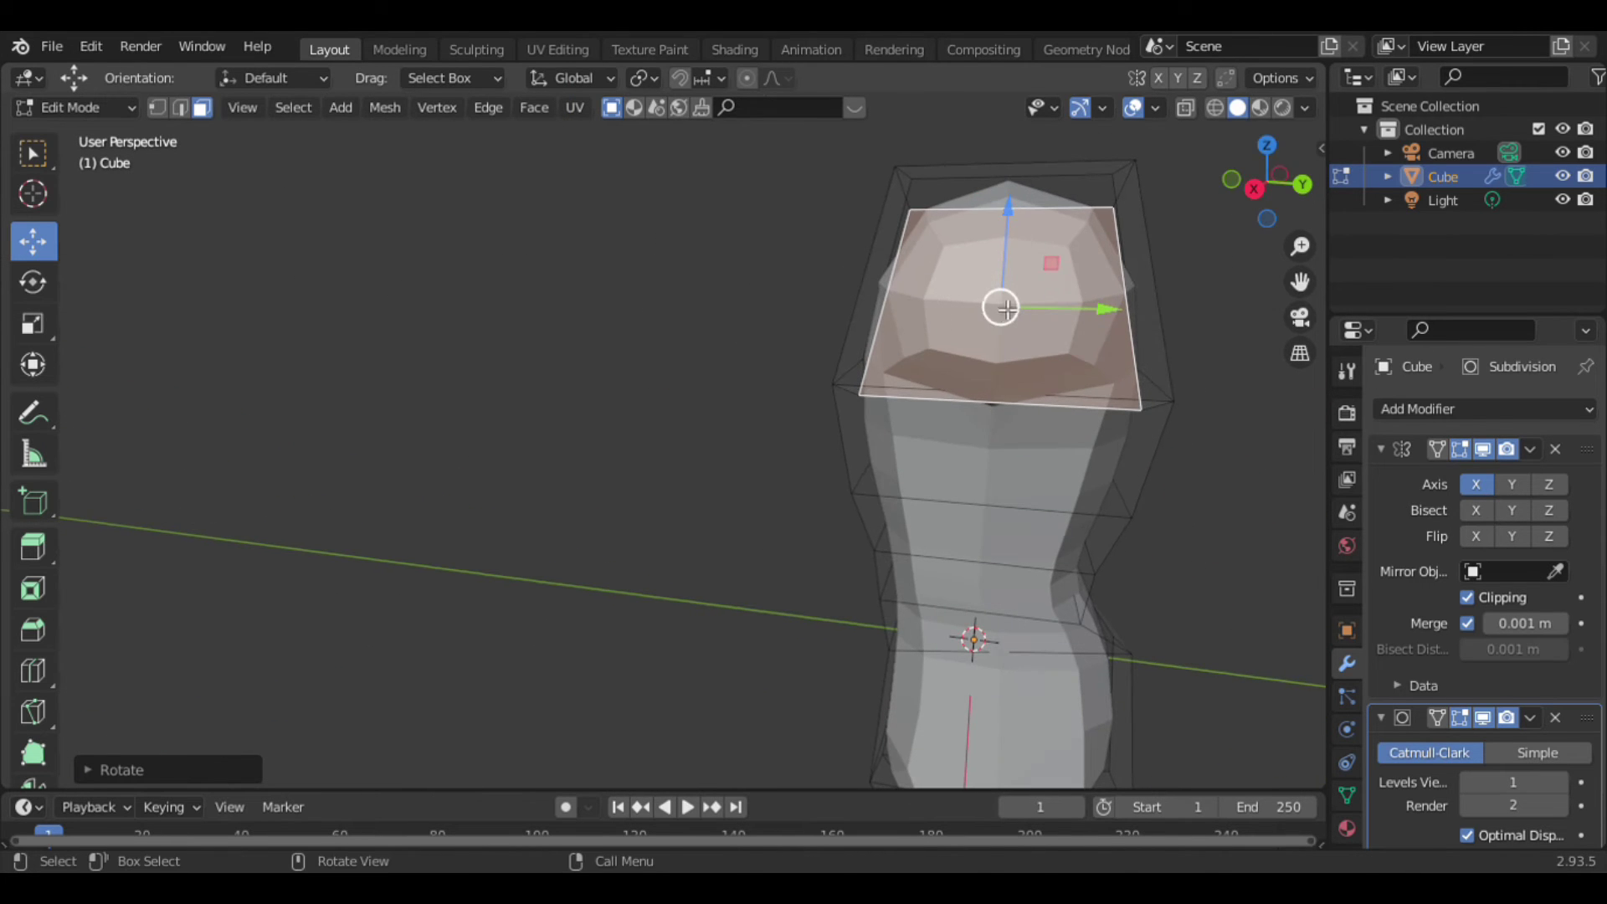
key("g")
left_click(1068, 309)
In front view, nudge, straighten, shorten and angle the shoulder edge downward to round the corner.
key("KP_1")
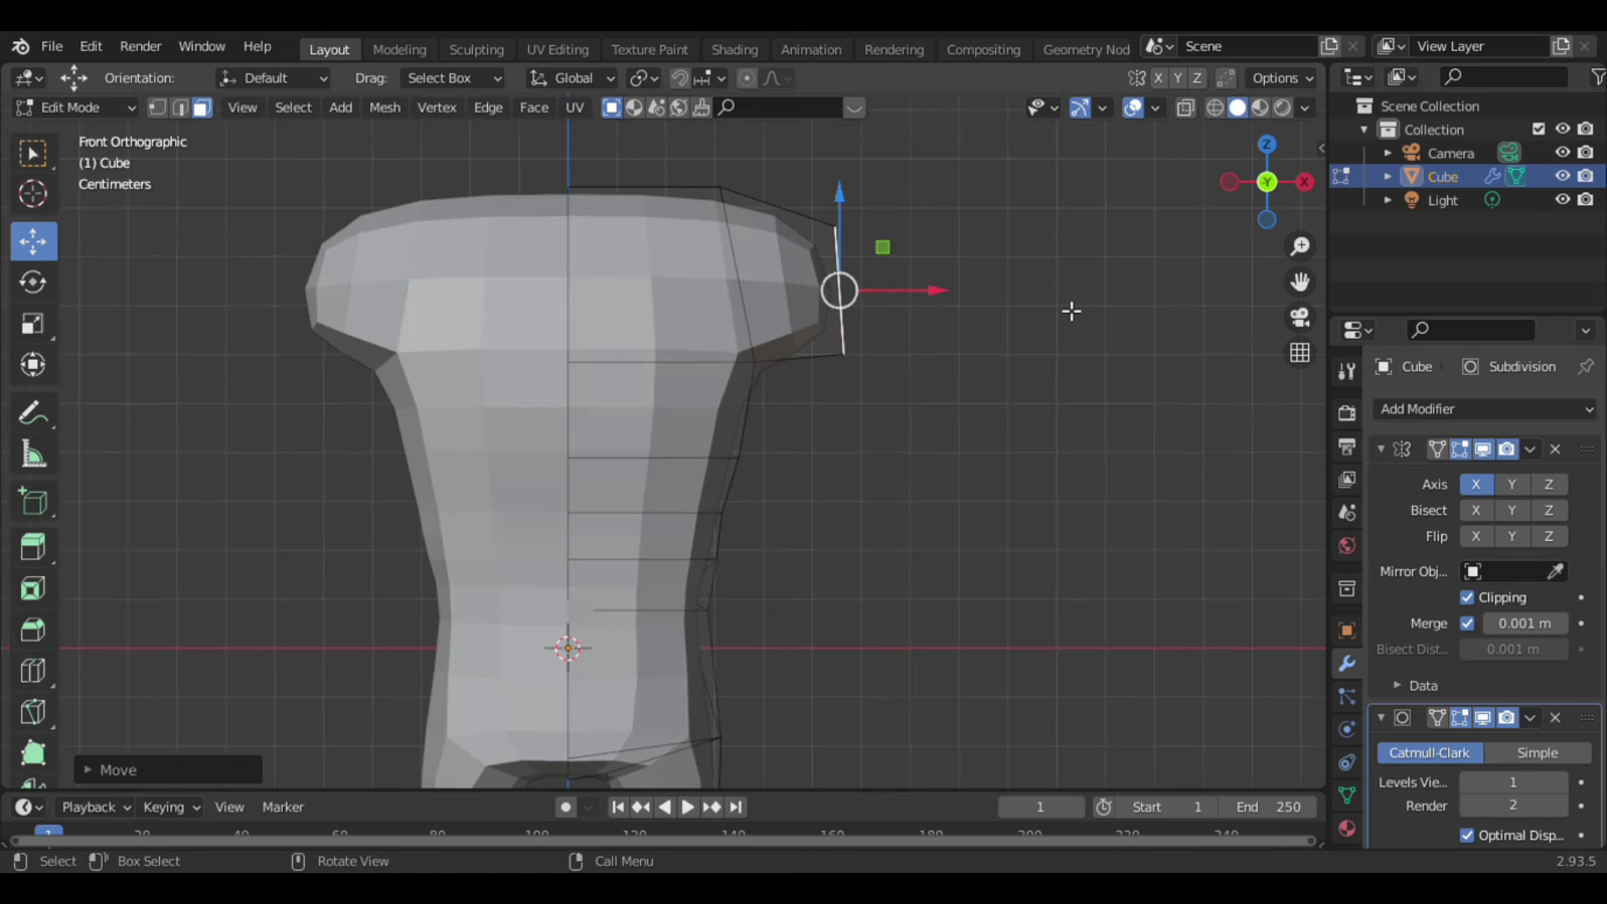
key("g")
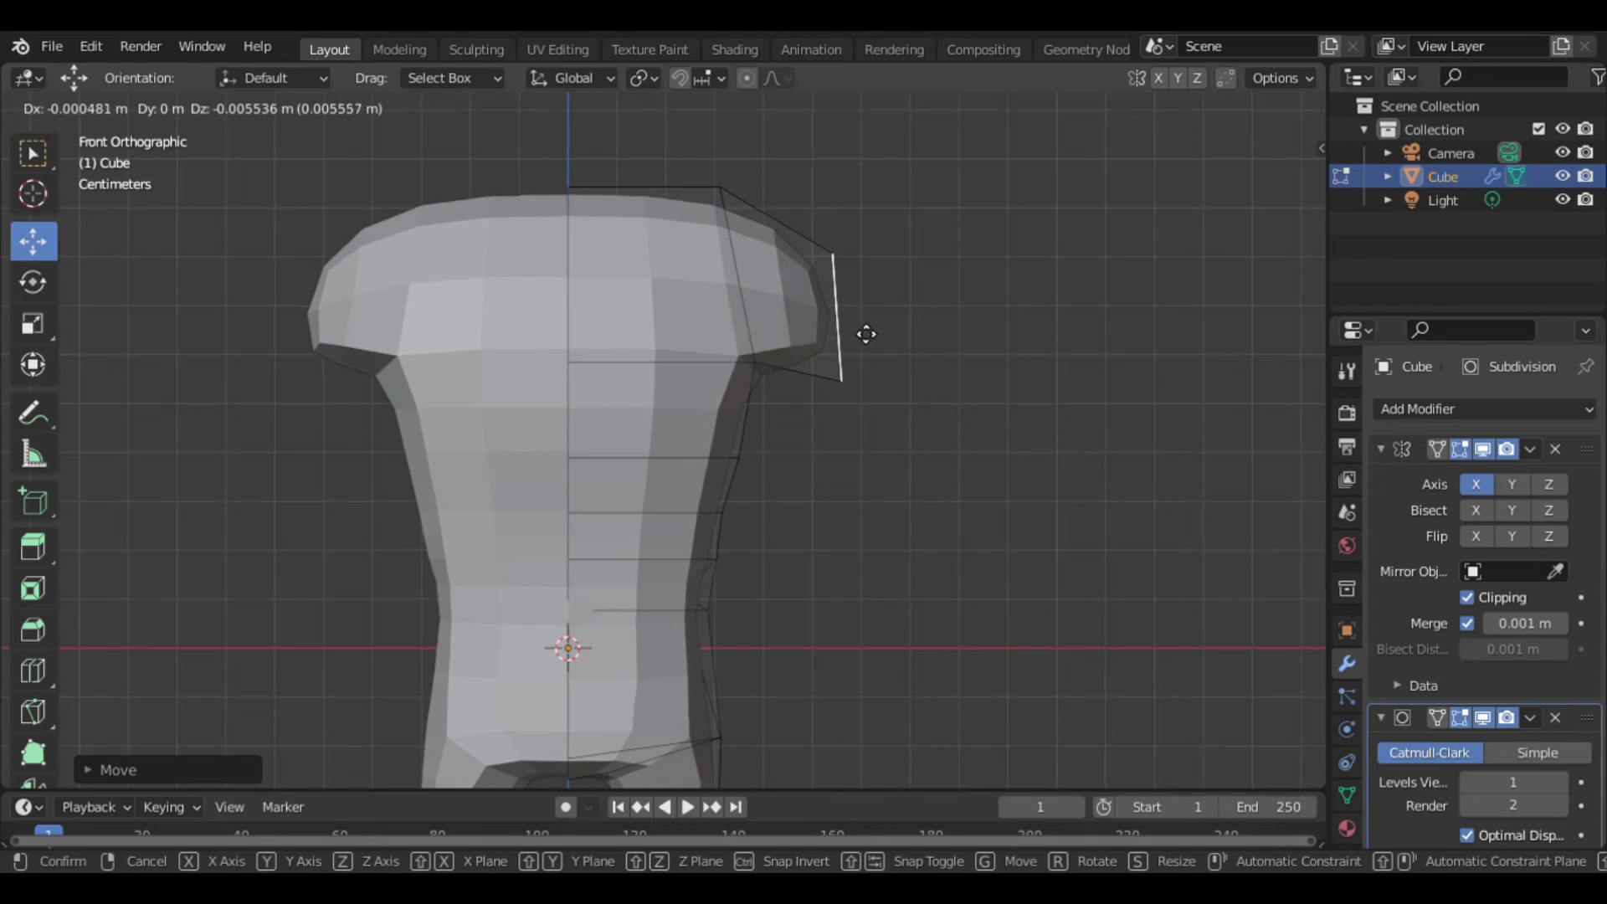
left_click(871, 315)
key("r")
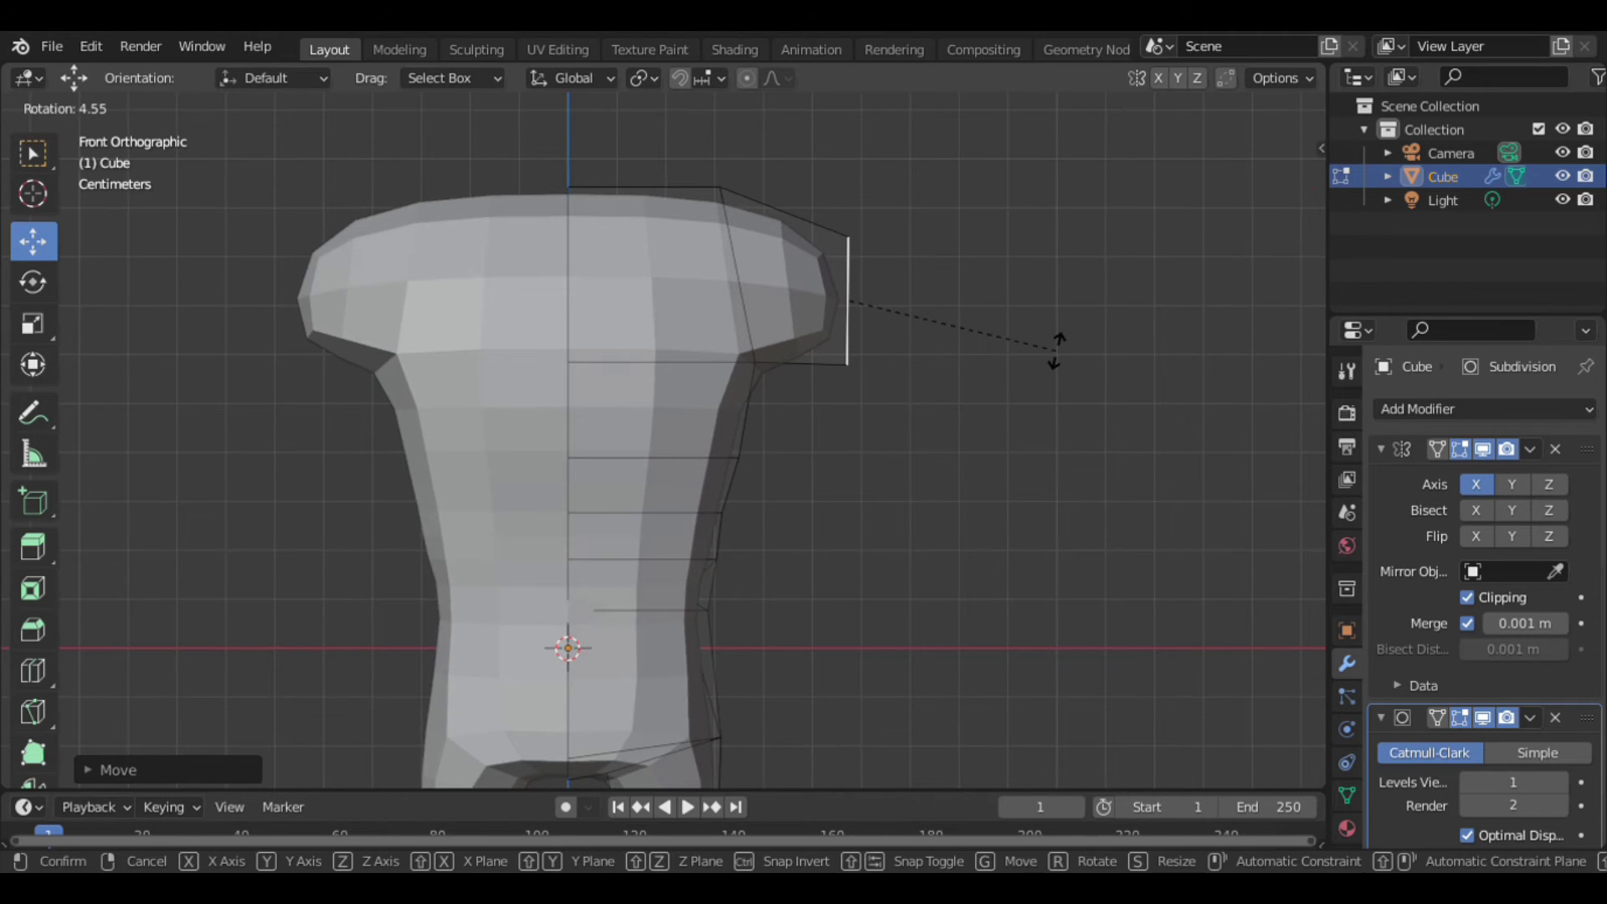
left_click(1053, 362)
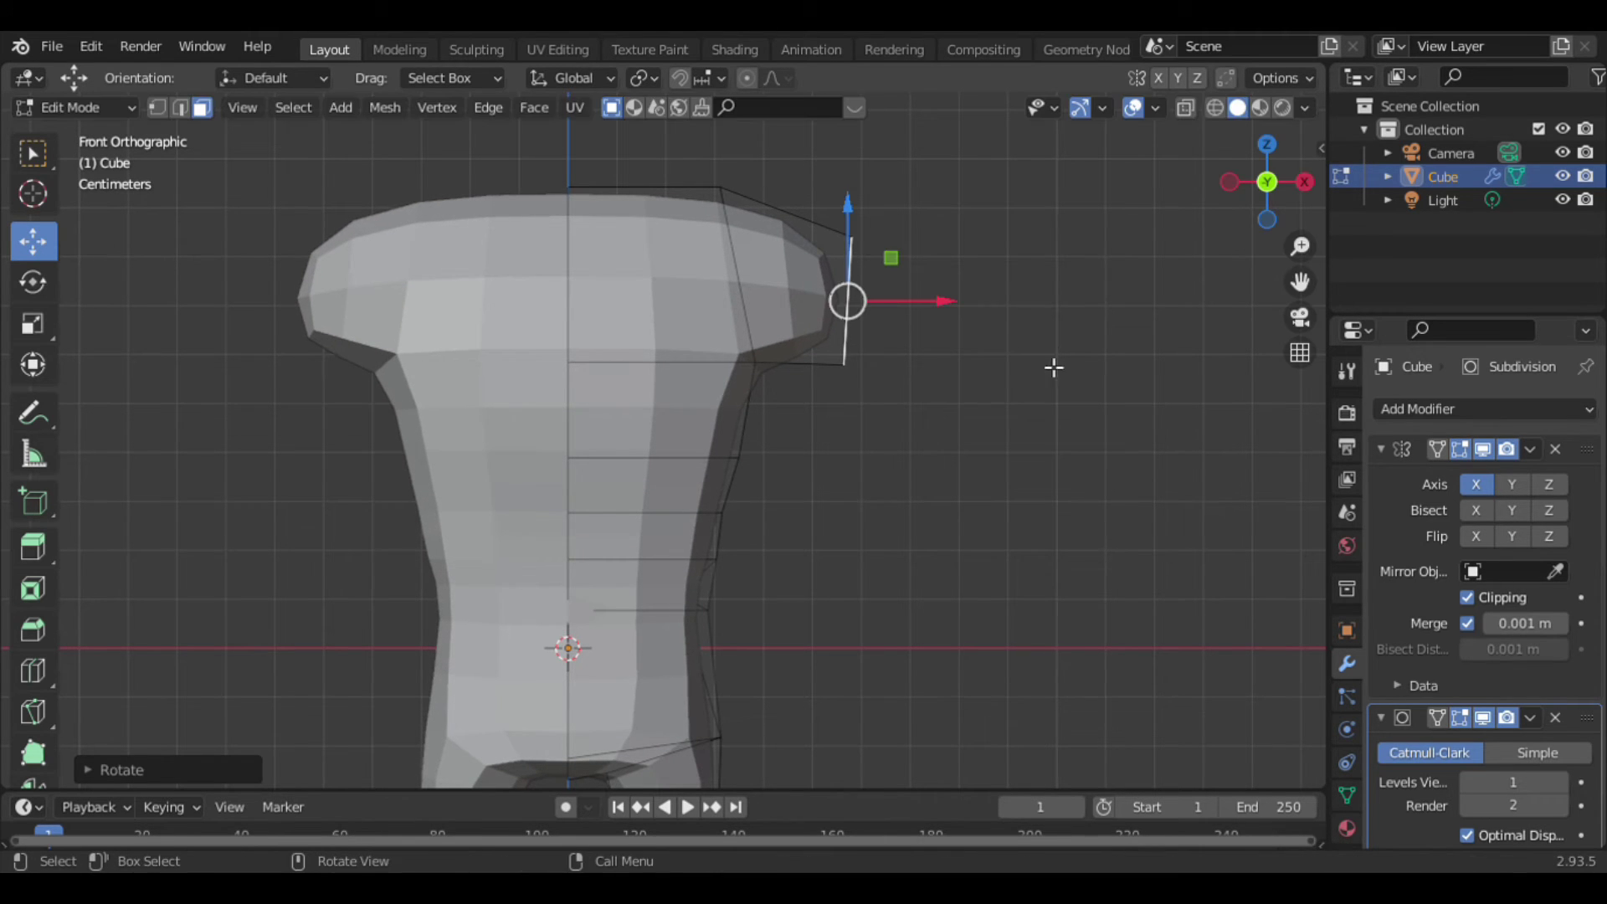
key("s")
left_click(993, 264)
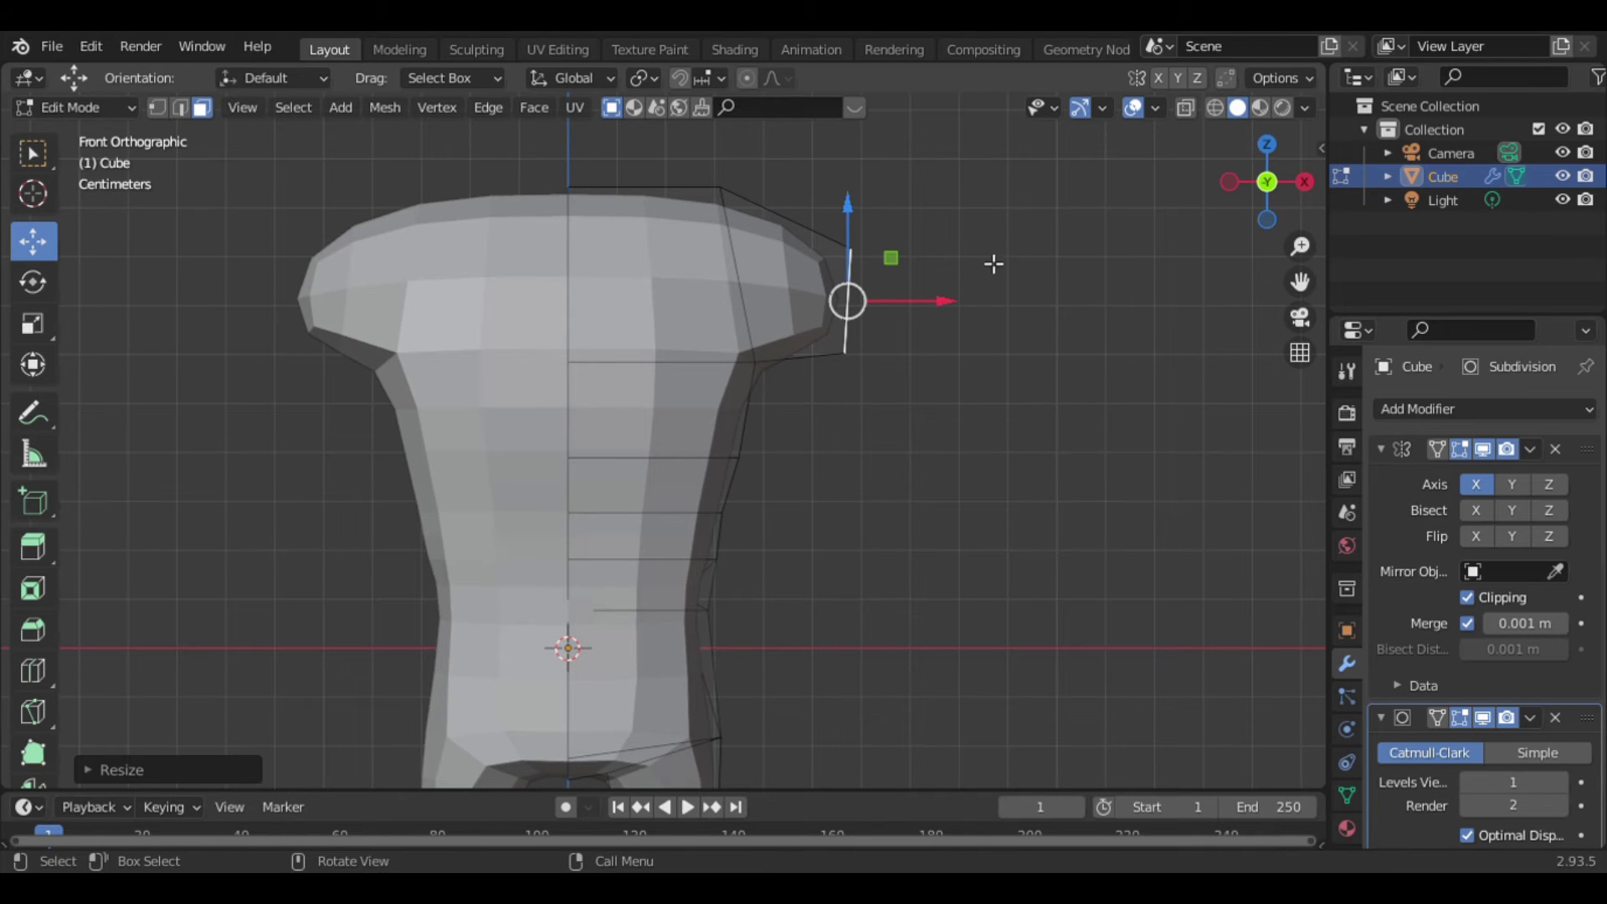
key("r")
left_click(981, 358)
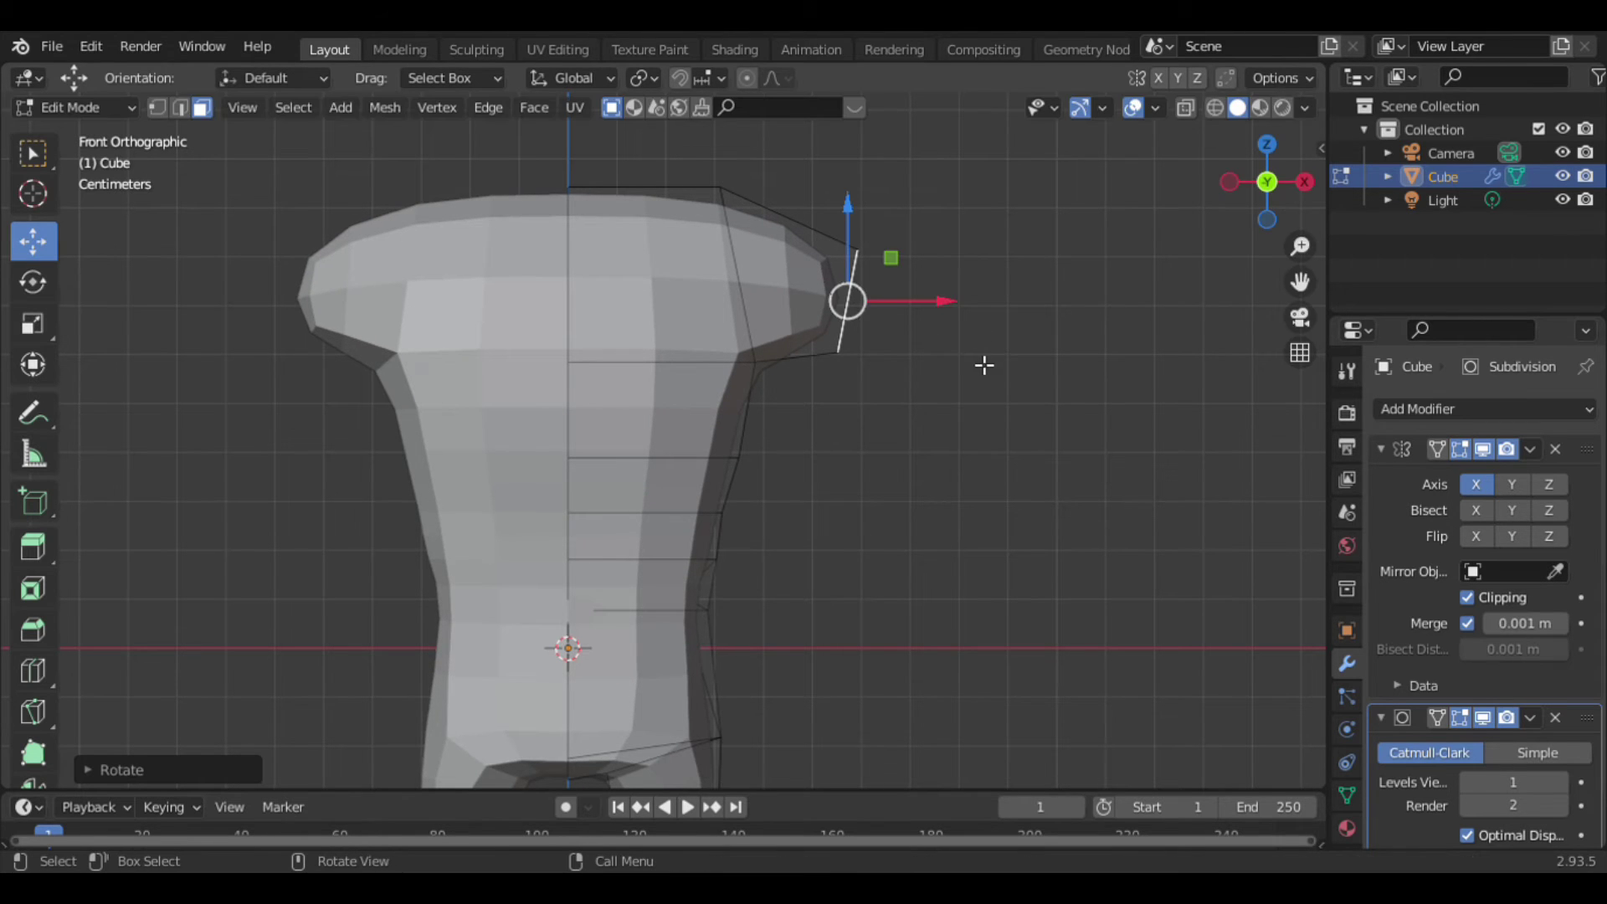
Push out two arm segments from the shoulder along their normal, angling the arm end.
key("g")
key("z")
key("z")
left_click(967, 350)
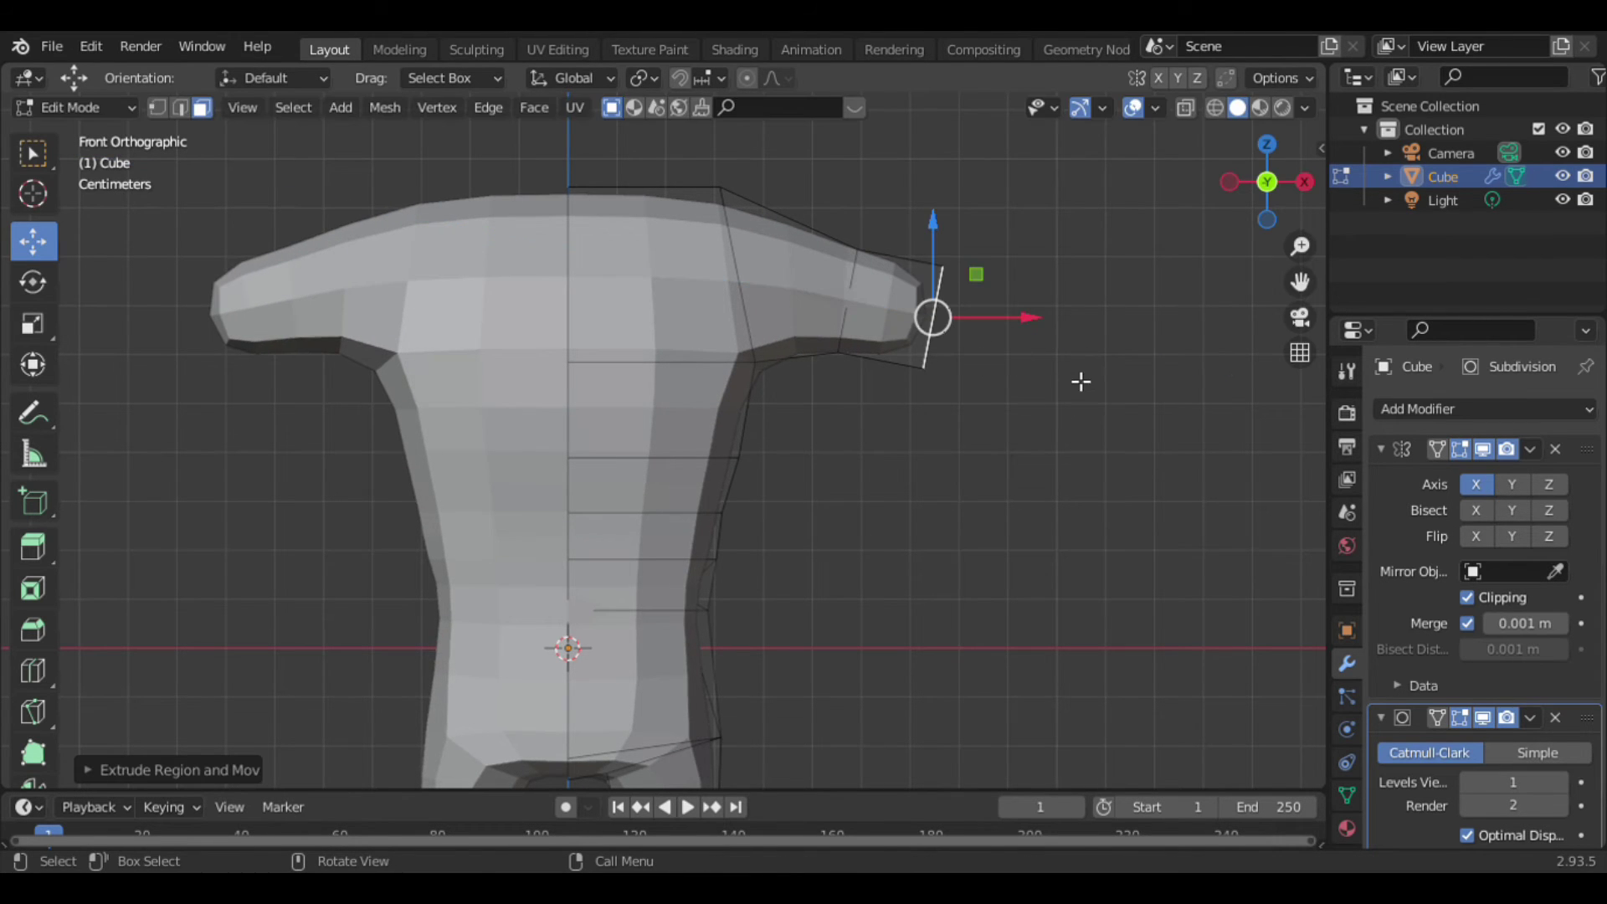
key("r")
left_click(1058, 425)
key("g")
key("z")
key("z")
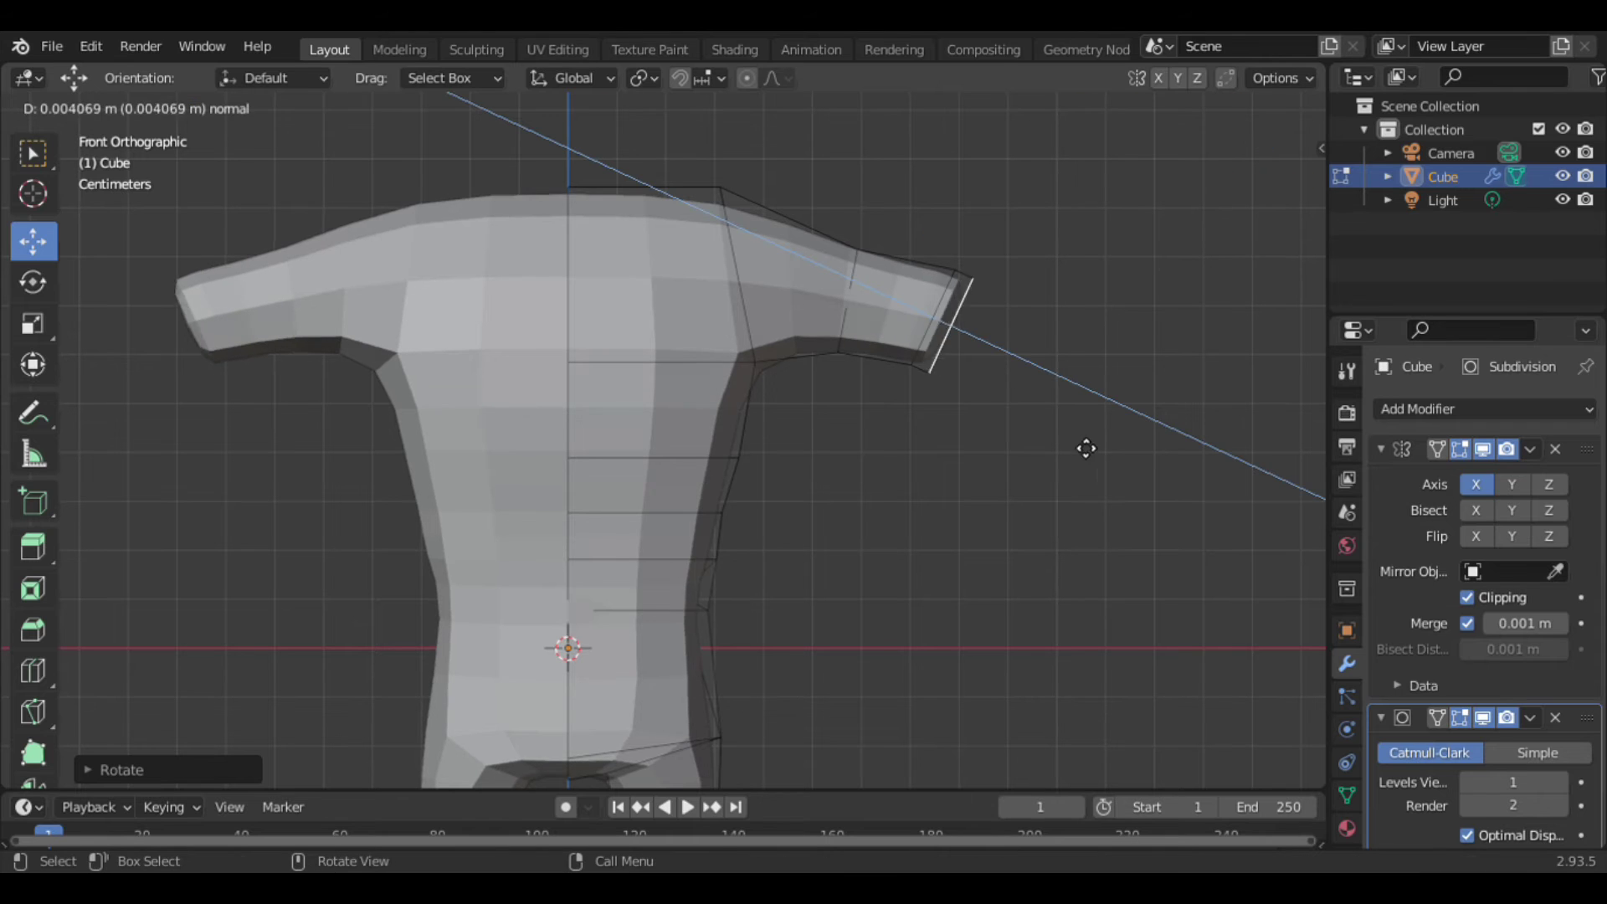
left_click(1076, 381)
Extrude further arm segments that bend down and outward, viewed from a perspective angle.
key("e")
left_click(1067, 373)
left_click_drag(1066, 373, 1063, 438)
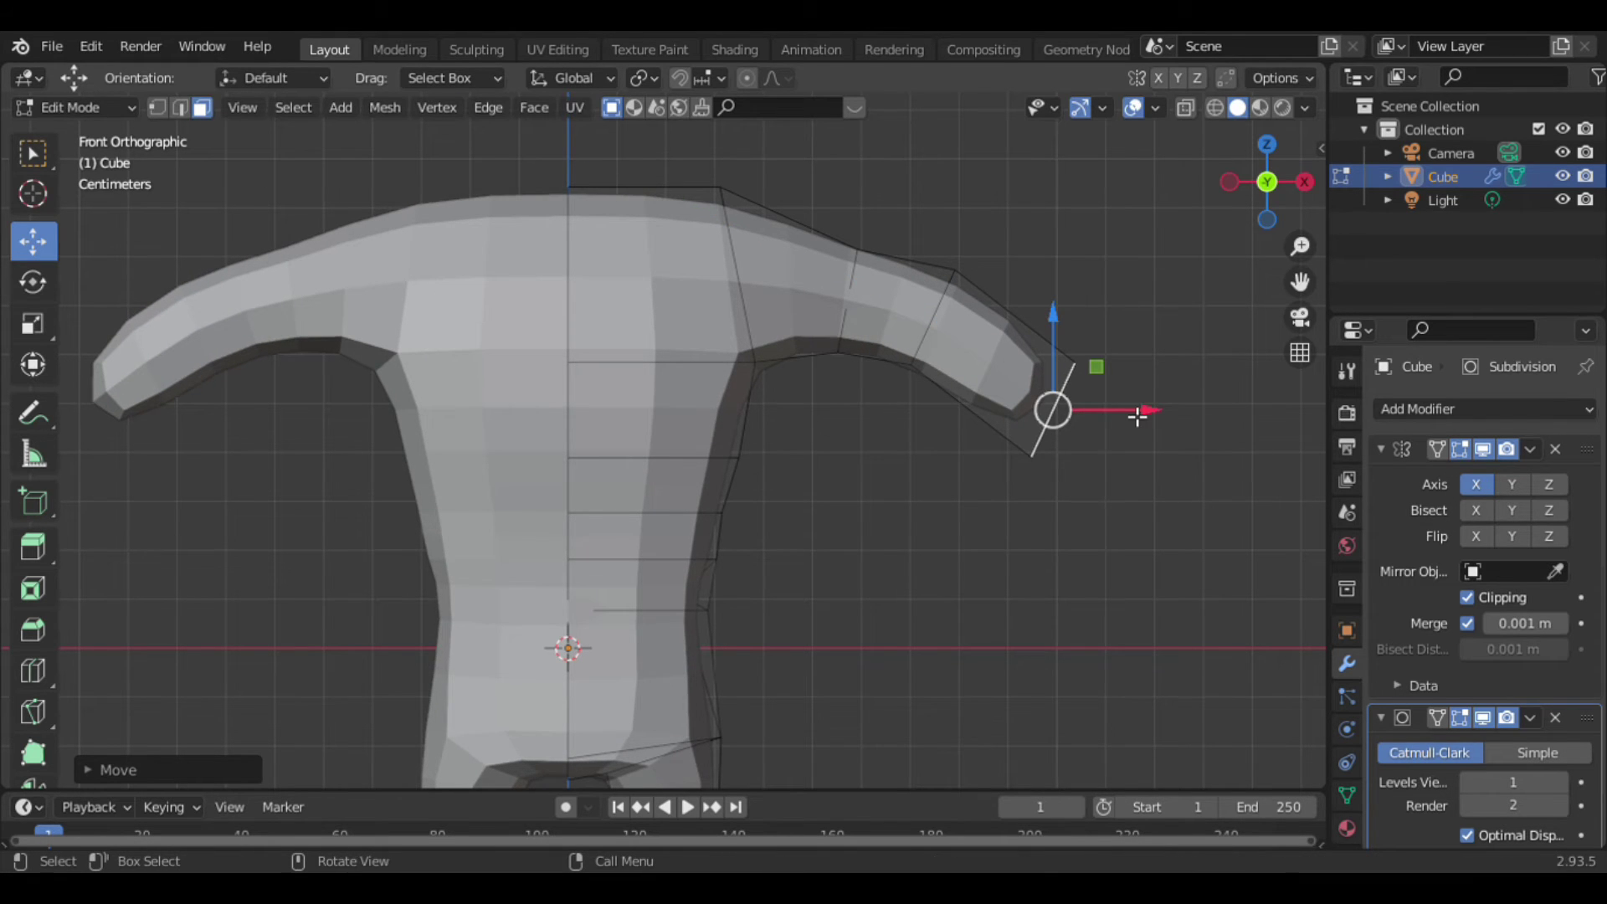
key("e")
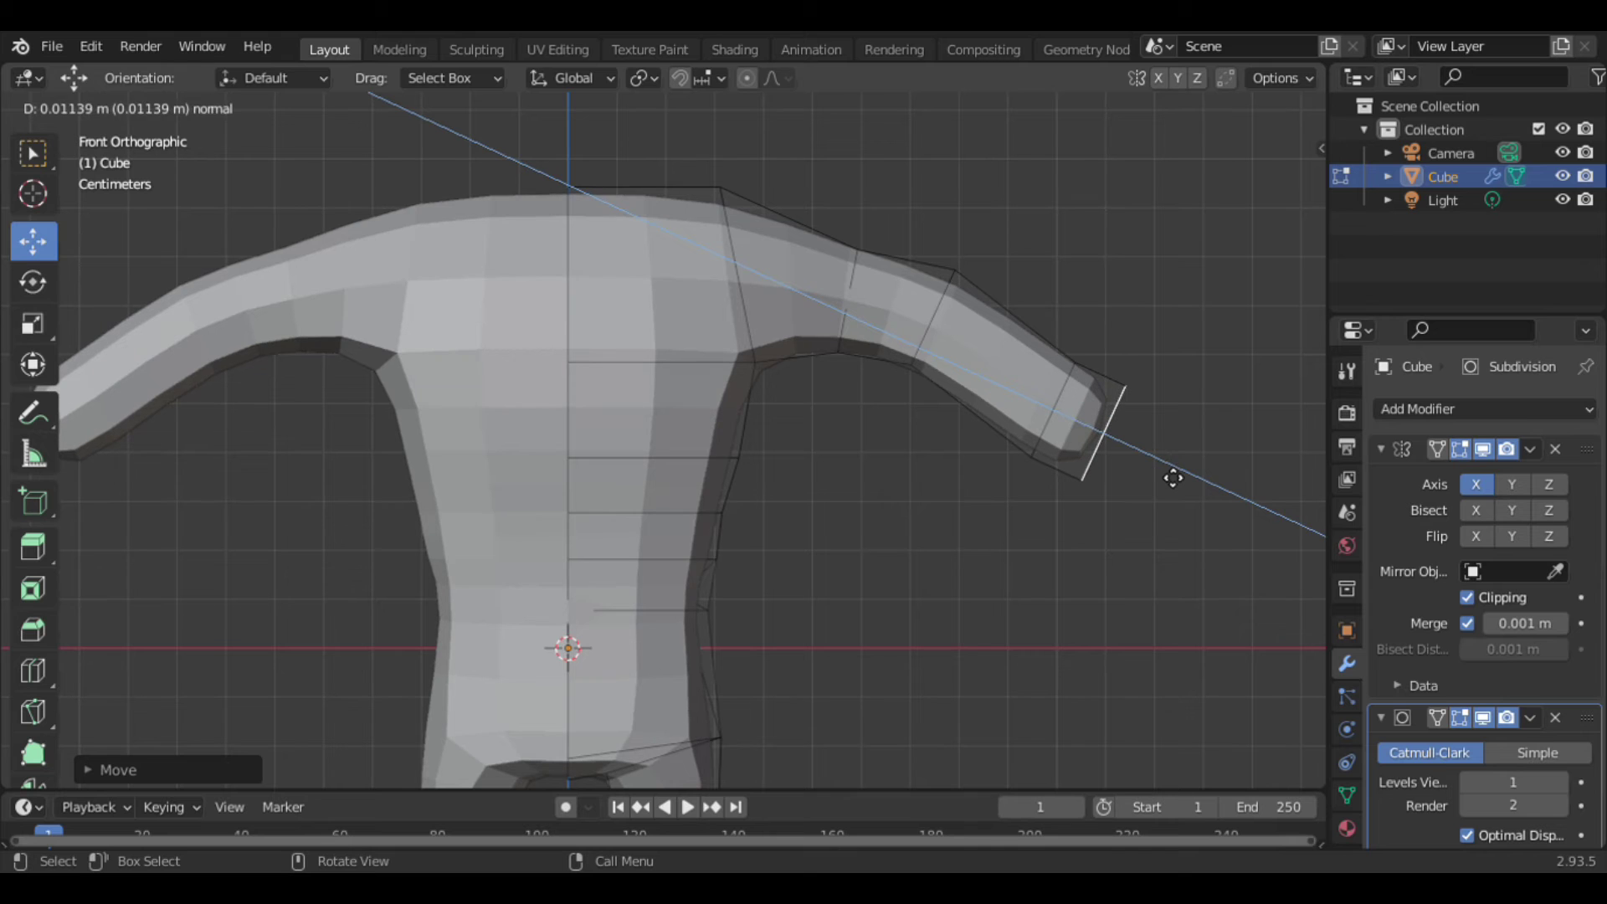
left_click(1174, 477)
left_click_drag(1102, 438, 1107, 512)
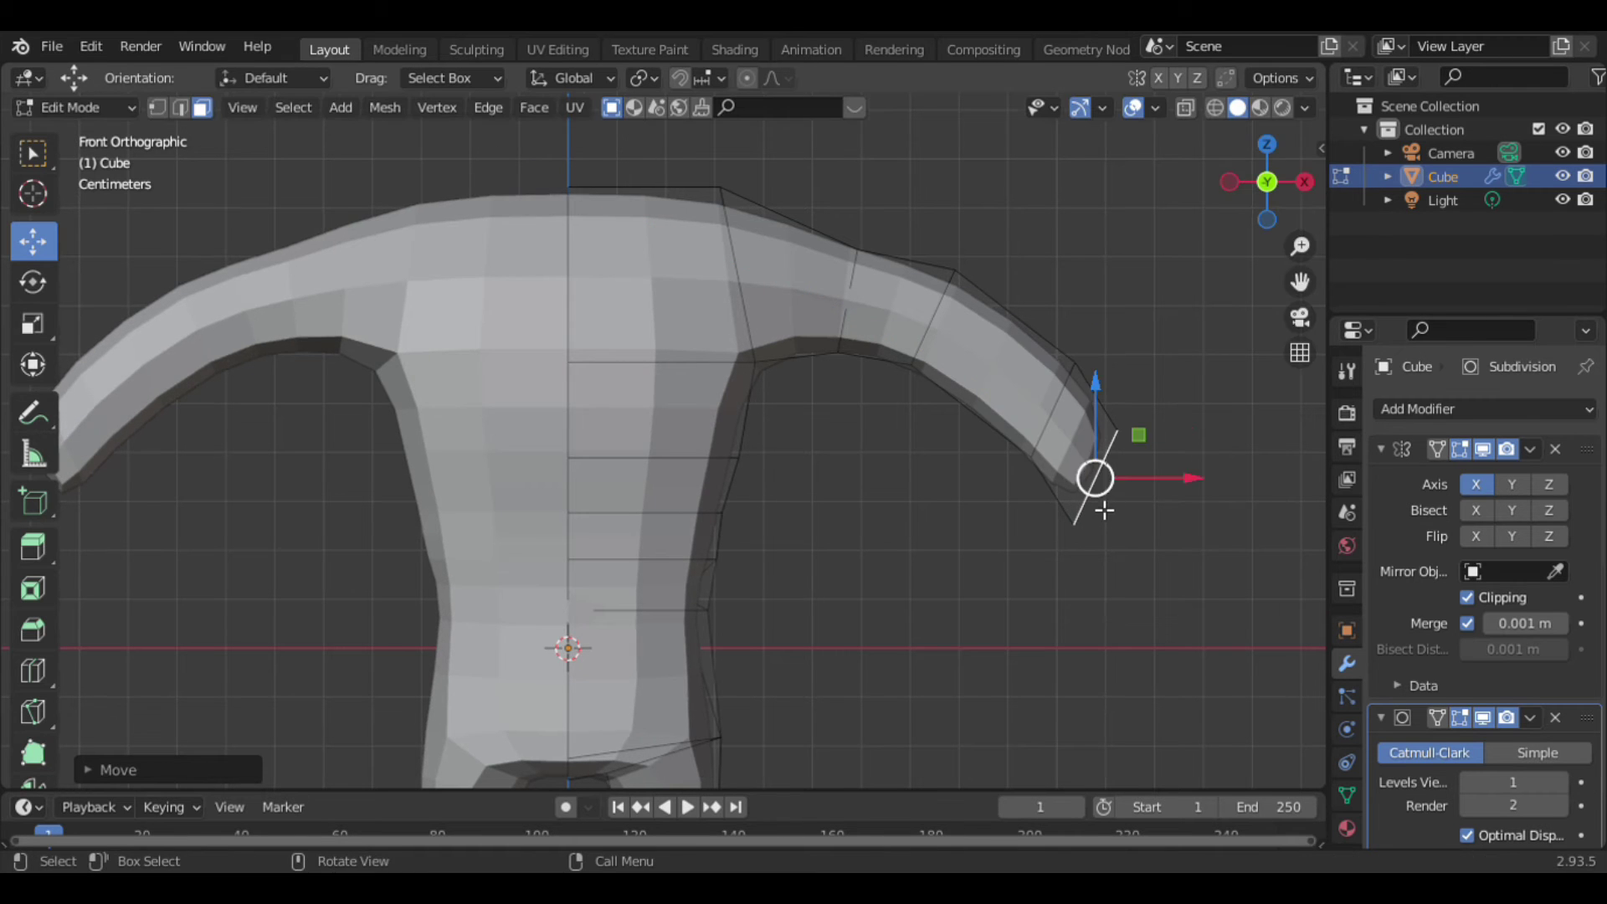
scroll(1063, 306, "down", 3)
left_click_drag(1279, 204, 1253, 214)
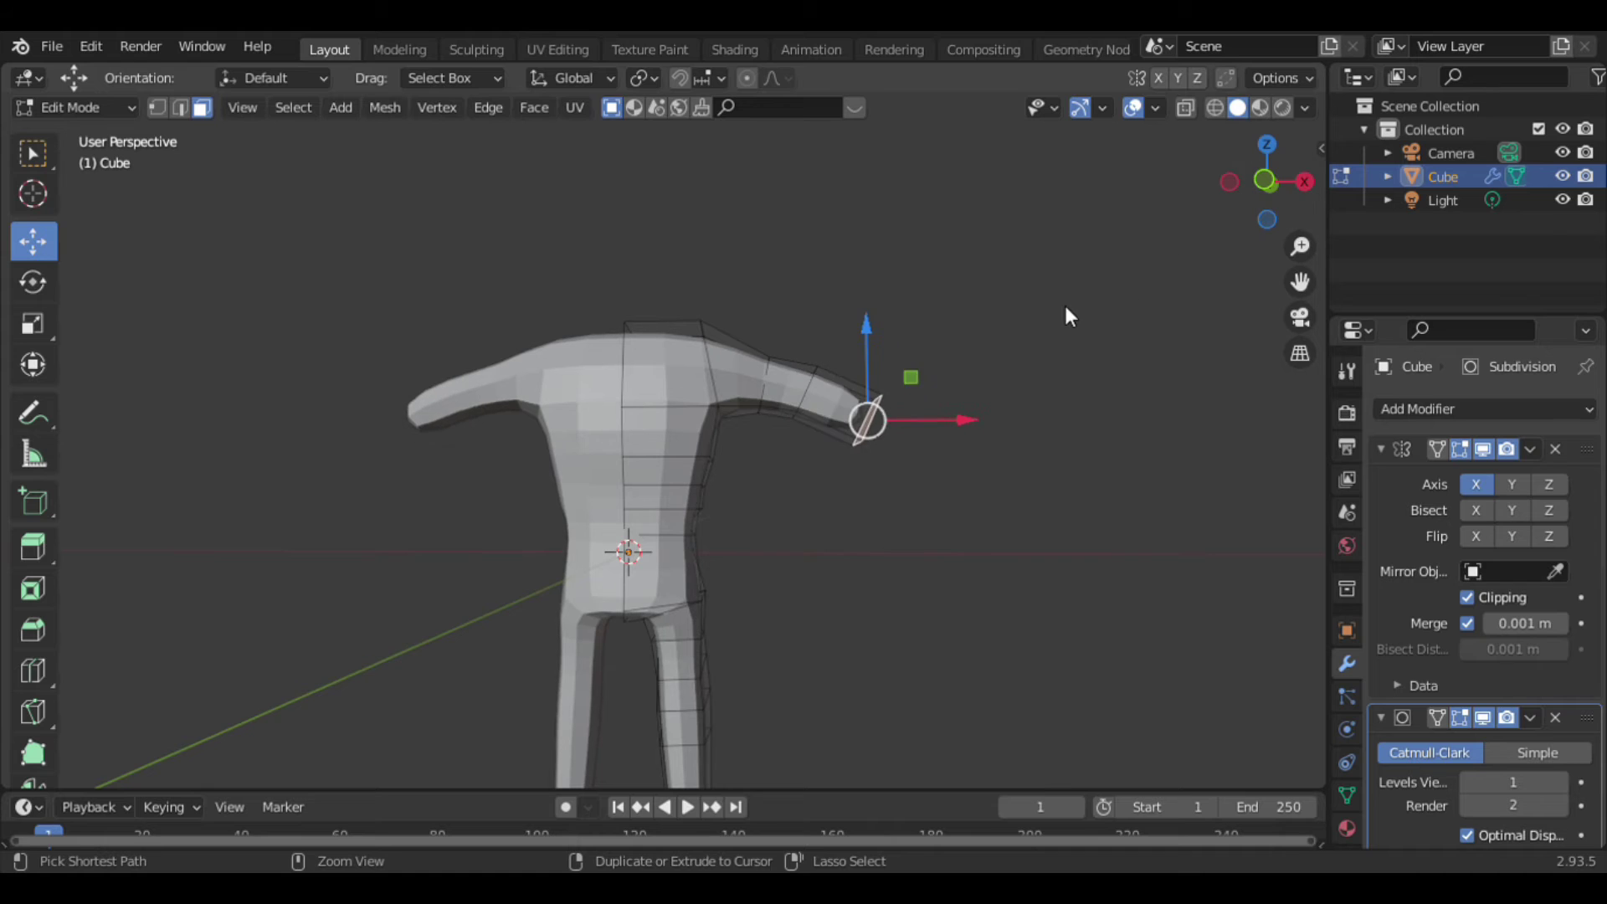
Extrude the arm-end face outward, lower it and enlarge it.
scroll(1054, 284, "up", 2)
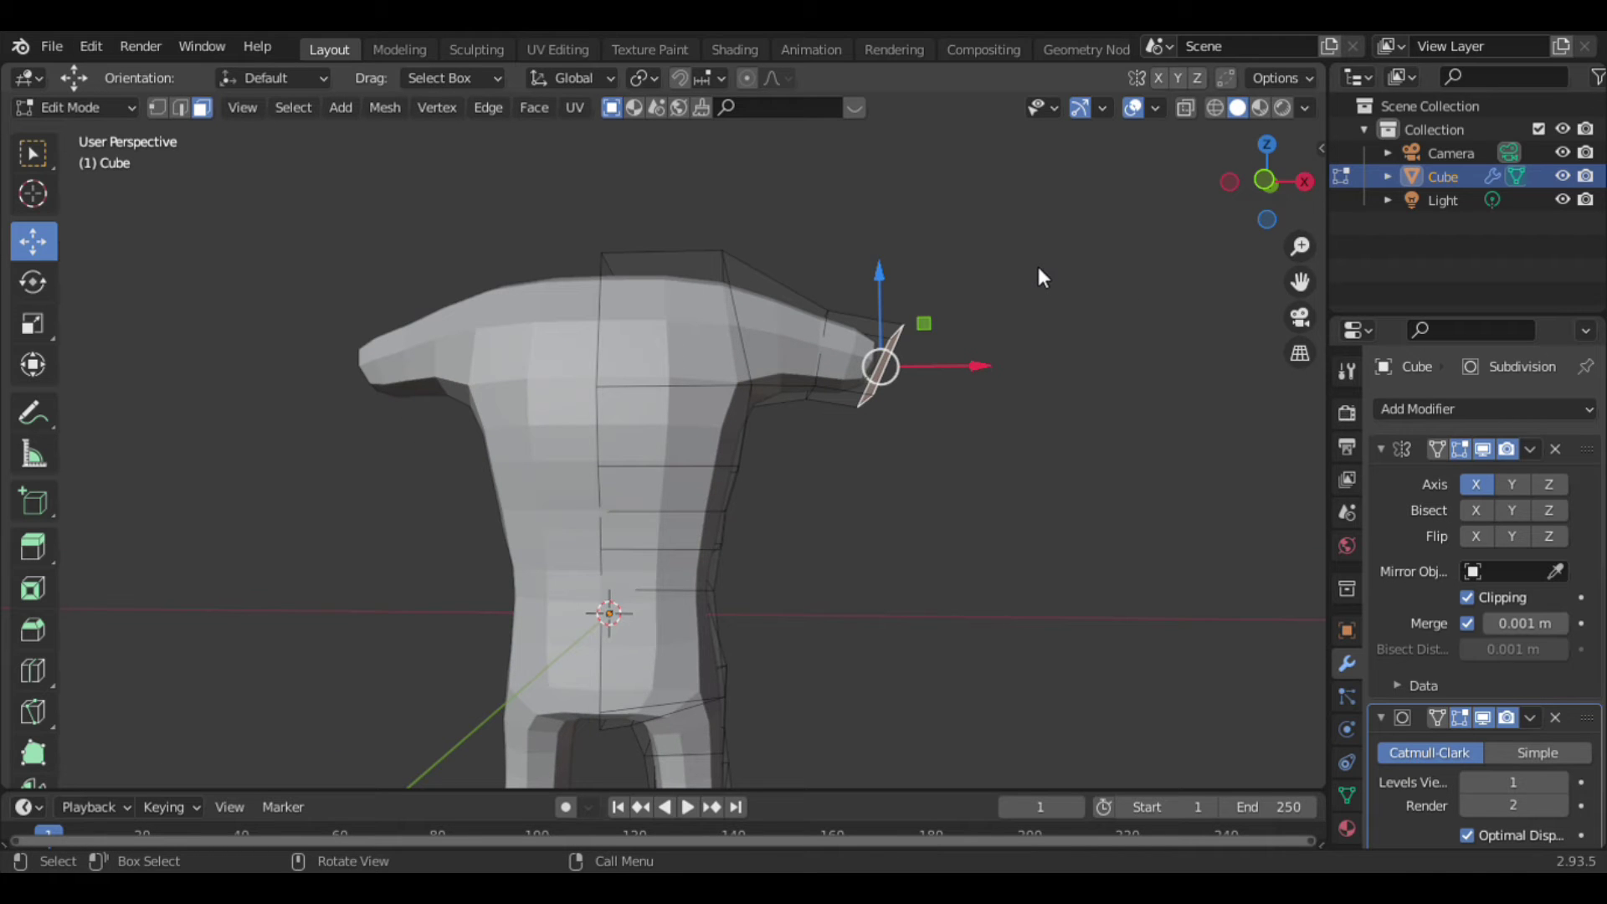
key("e")
left_click(1013, 471)
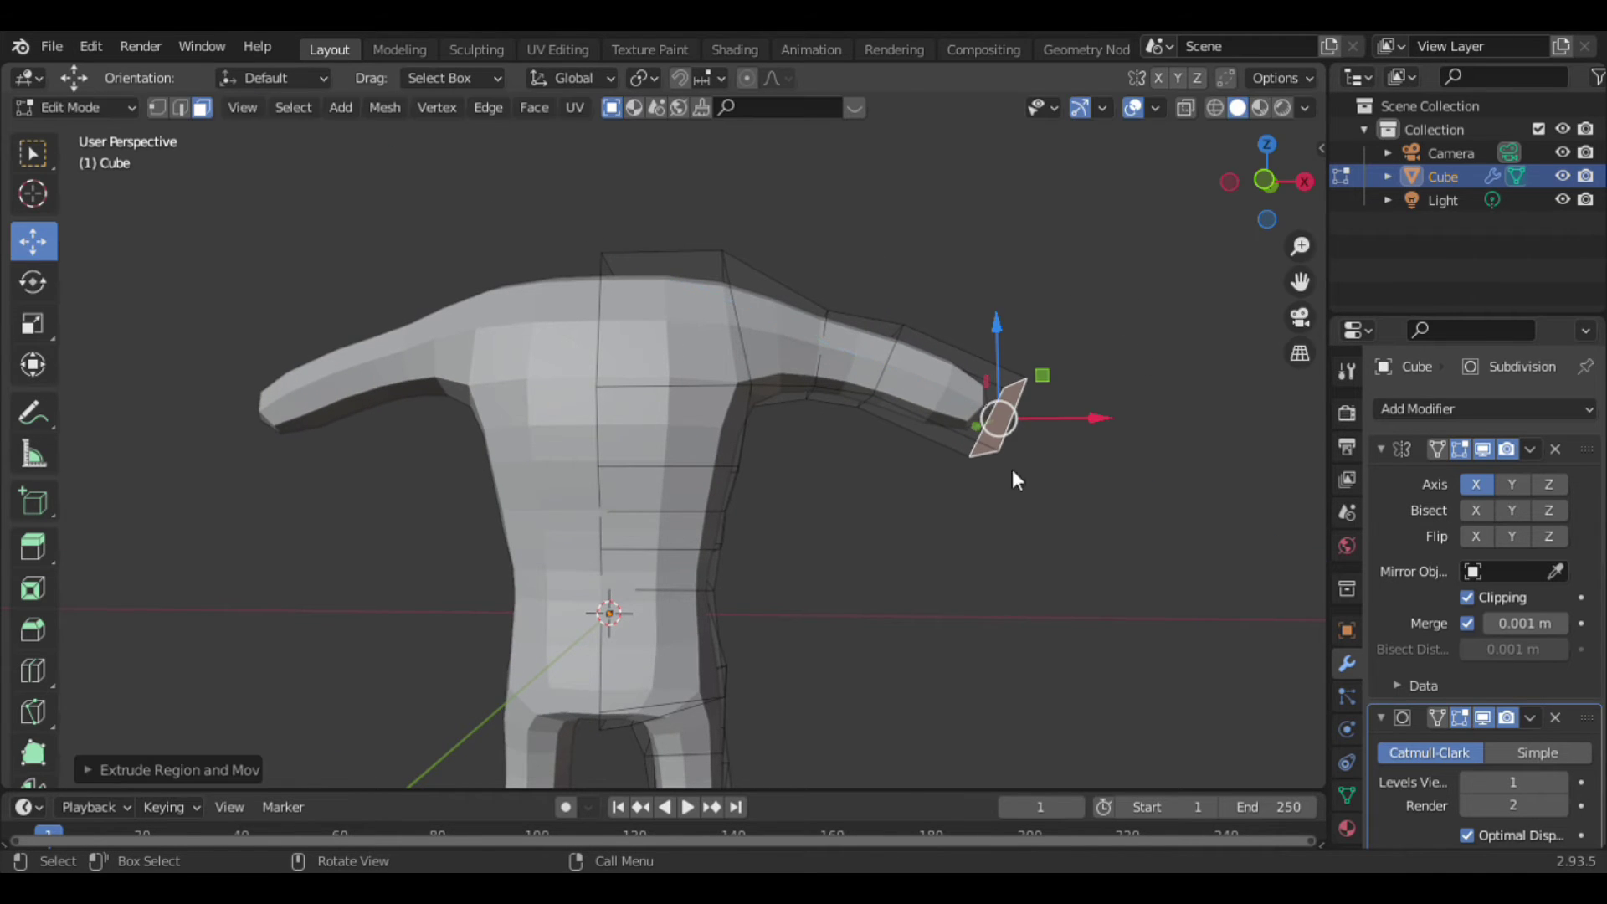
key("g")
left_click(1008, 482)
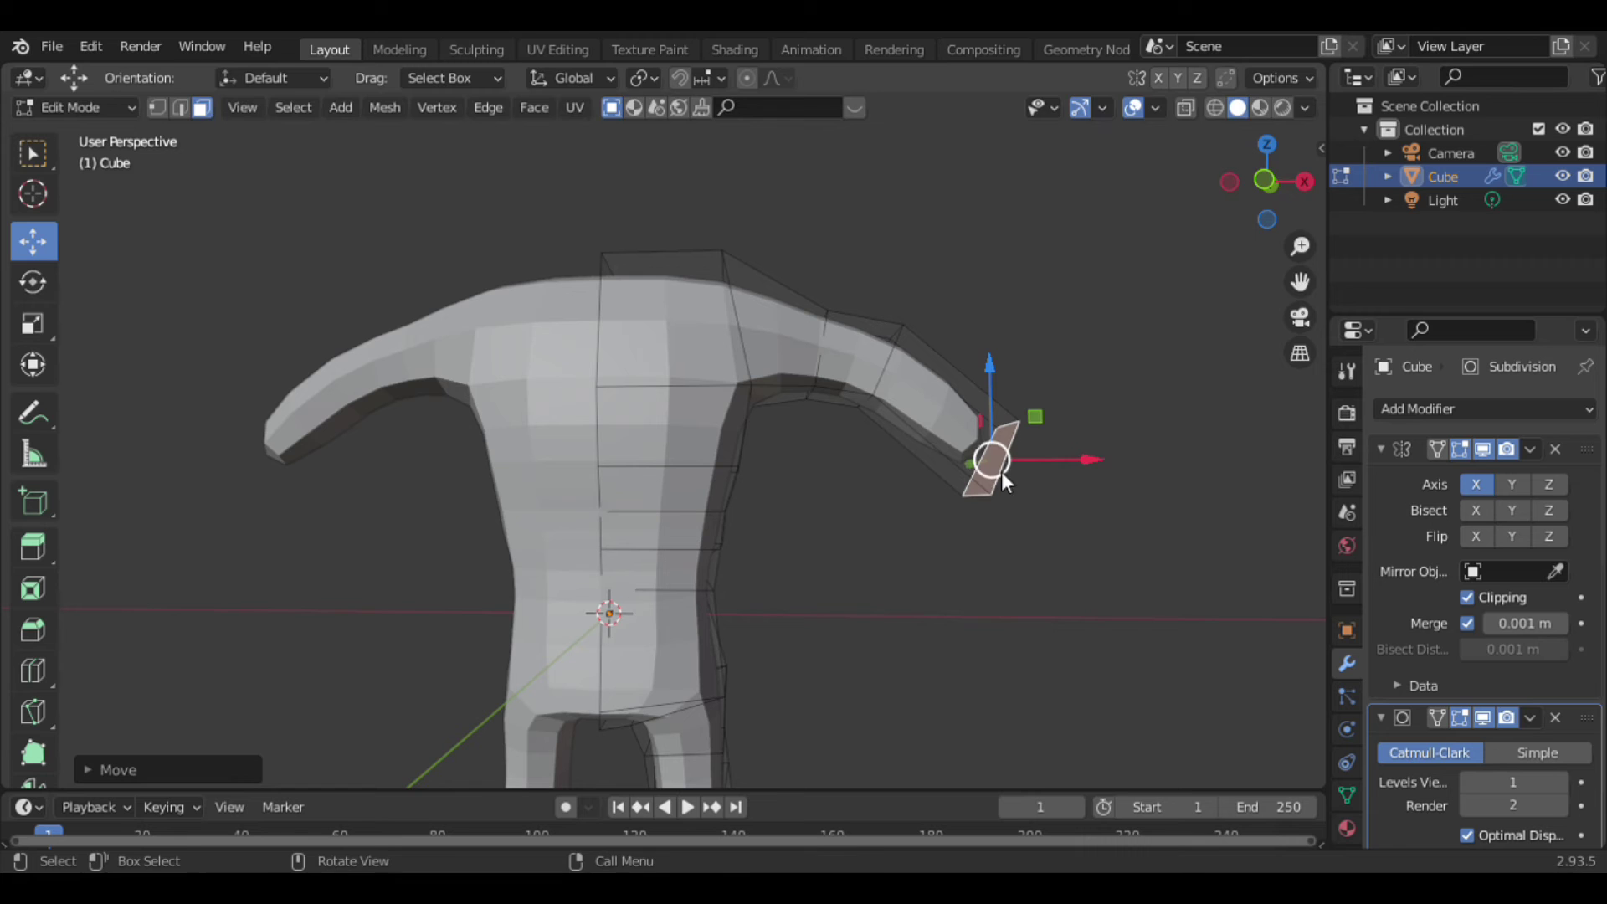
key("s")
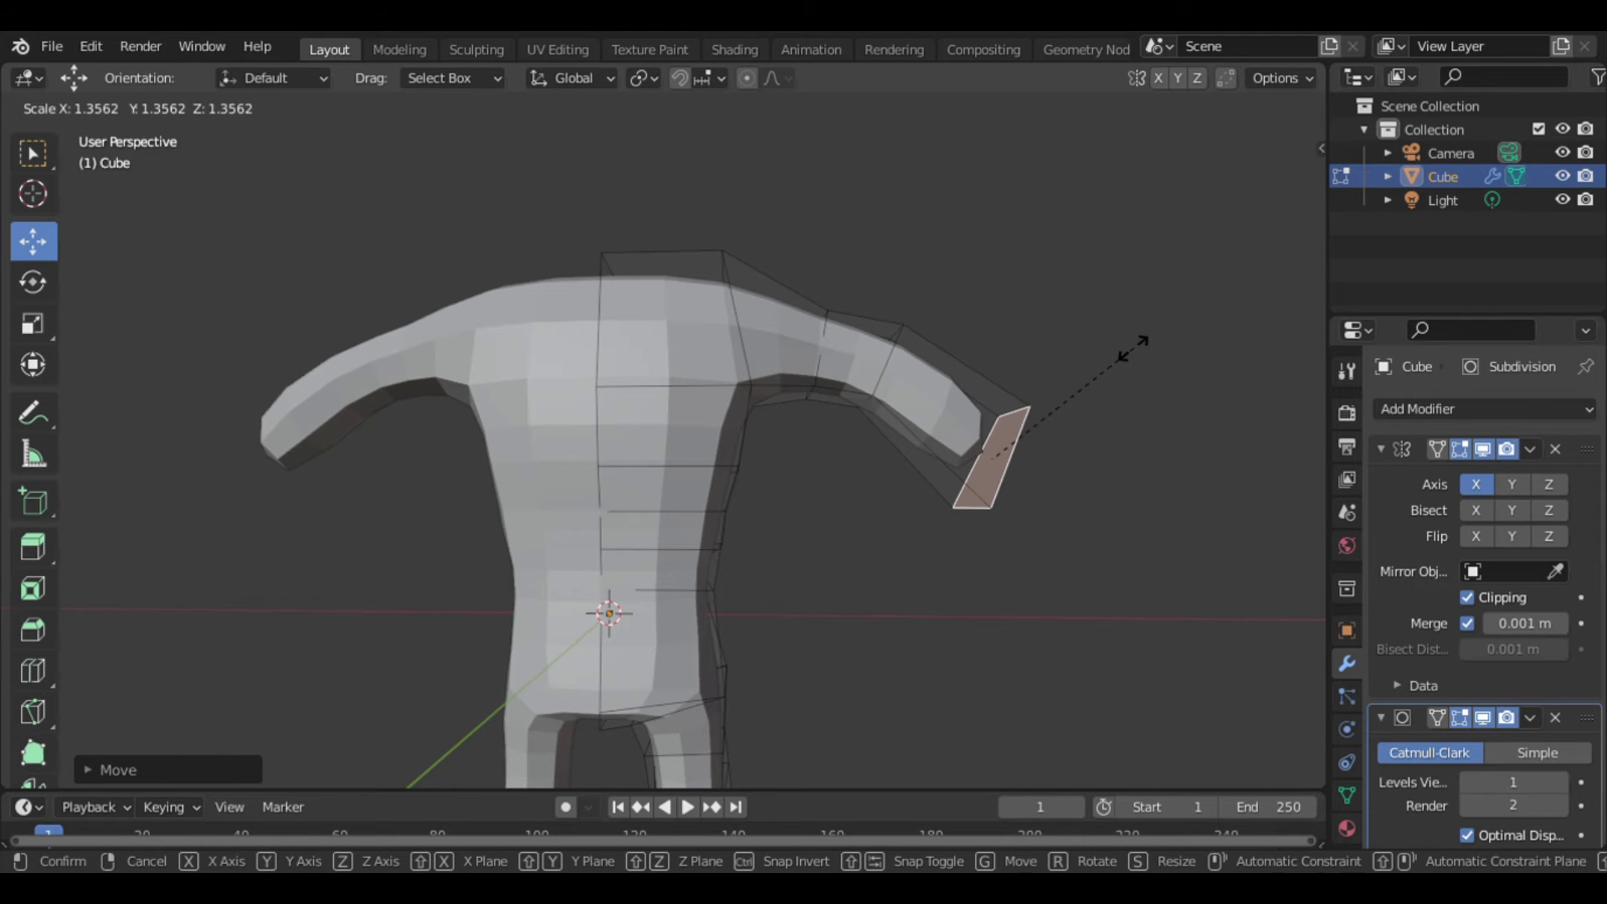
left_click(1118, 385)
Extrude another arm segment, move it lower and shrink it into a narrower tip.
key("e")
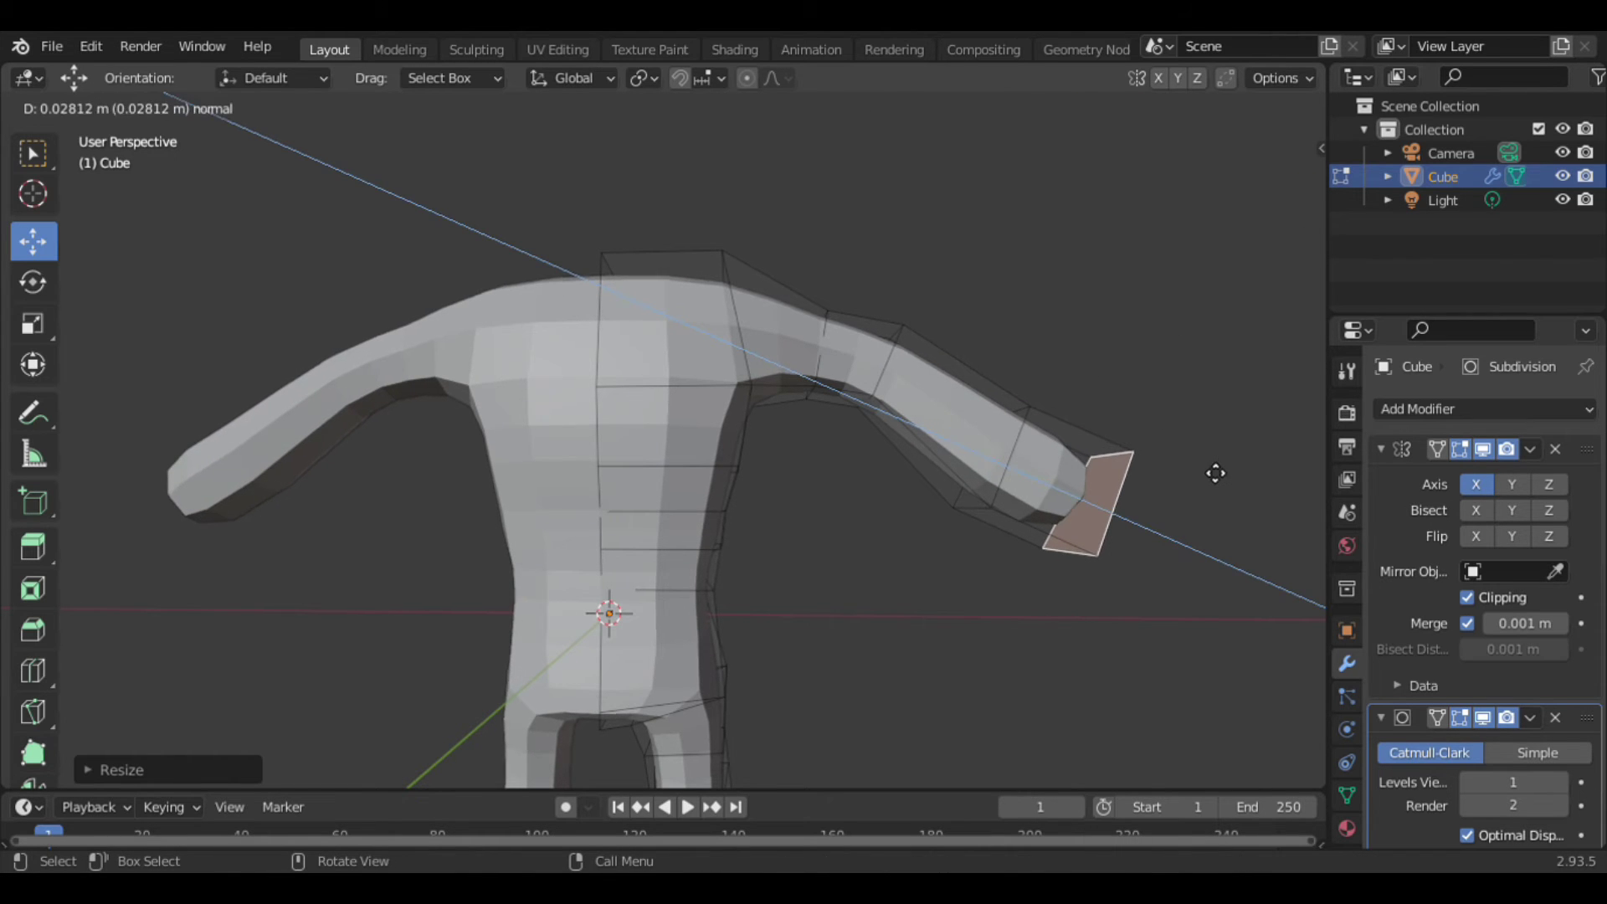
left_click(1216, 472)
key("g")
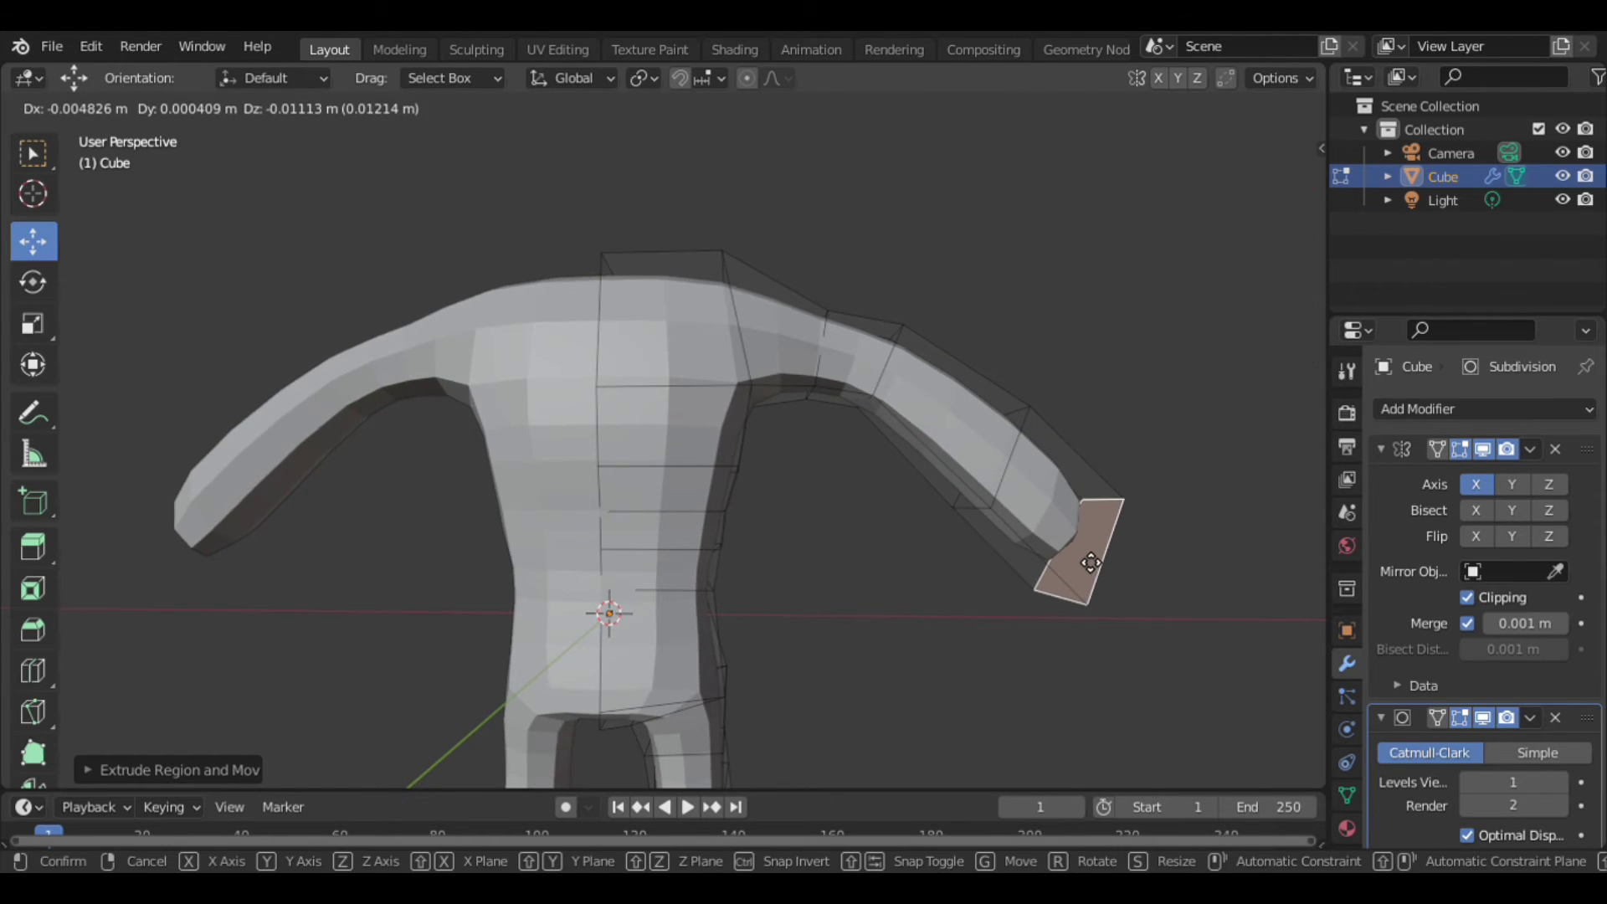
left_click(1082, 562)
key("s")
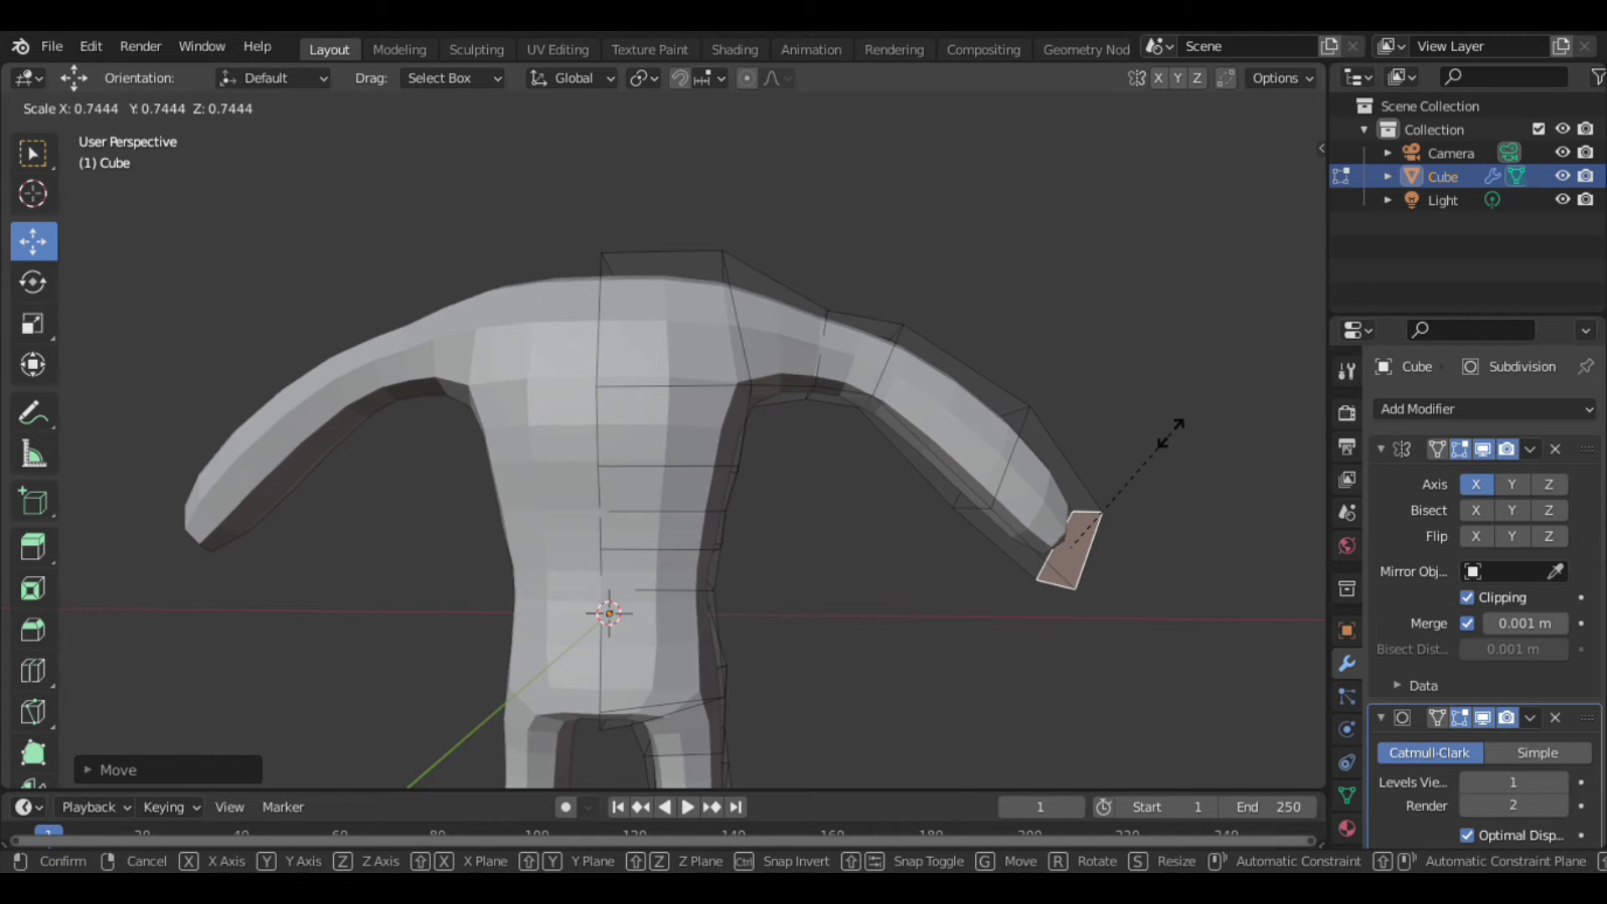
left_click(1169, 435)
scroll(1088, 431, "down", 2)
scroll(1080, 402, "down", 3)
scroll(1078, 395, "down", 1)
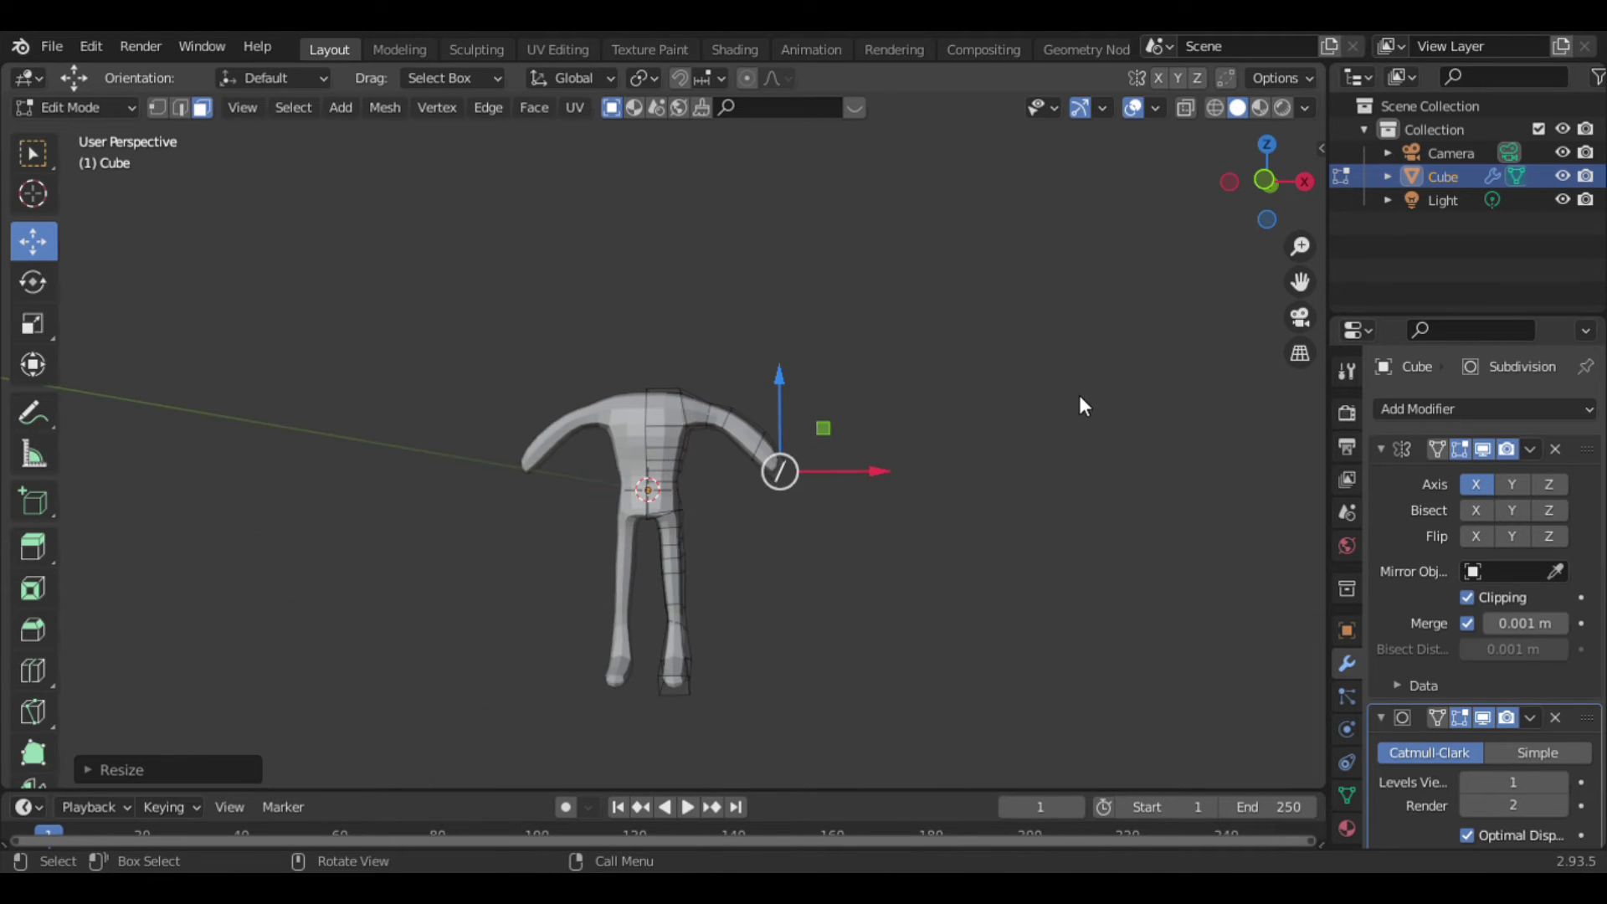
scroll(1074, 408, "up", 2)
scroll(959, 343, "up", 3)
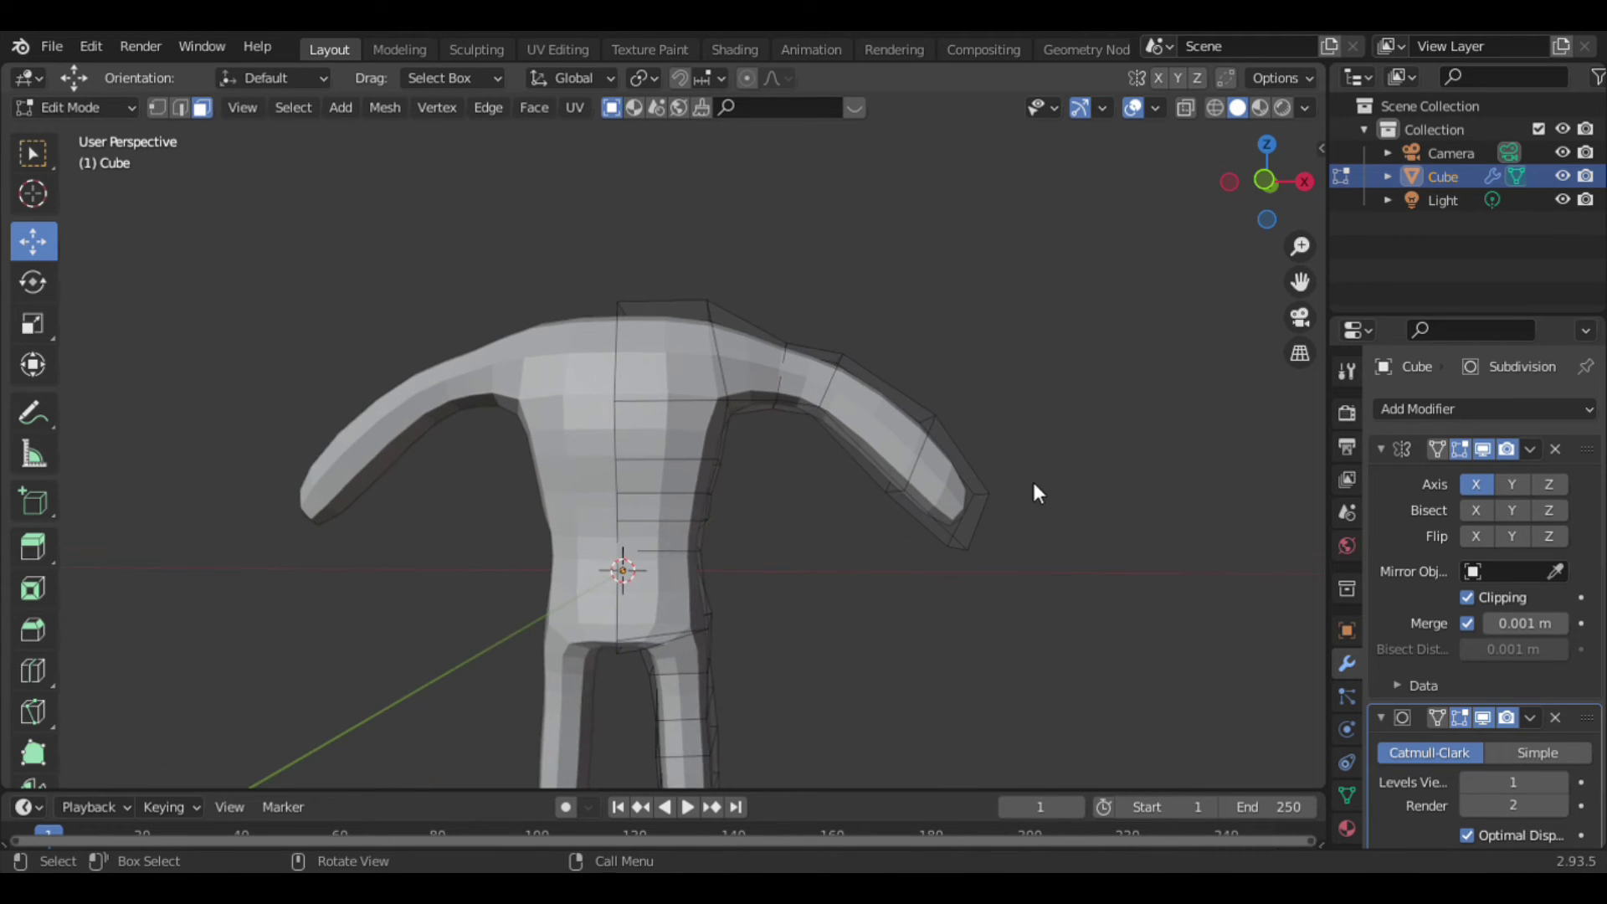
left_click_drag(1271, 178, 1306, 243)
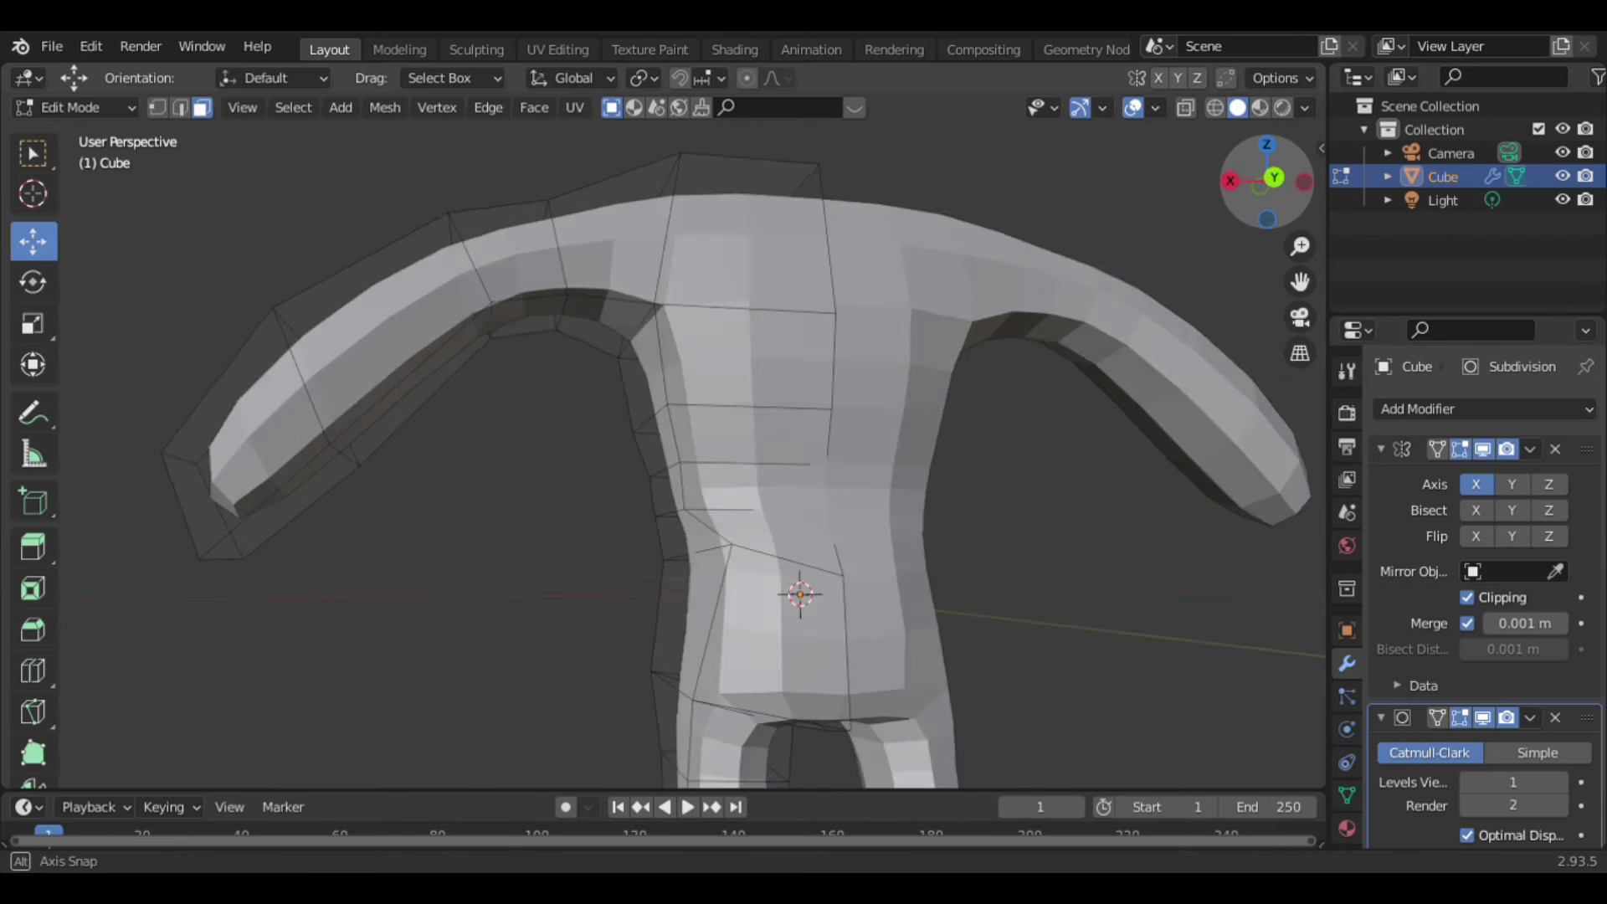
mouse_move(1268, 180)
left_mouse_down()
mouse_move(1297, 196)
mouse_move(1269, 206)
mouse_move(1274, 256)
left_mouse_up()
left_click(1302, 316)
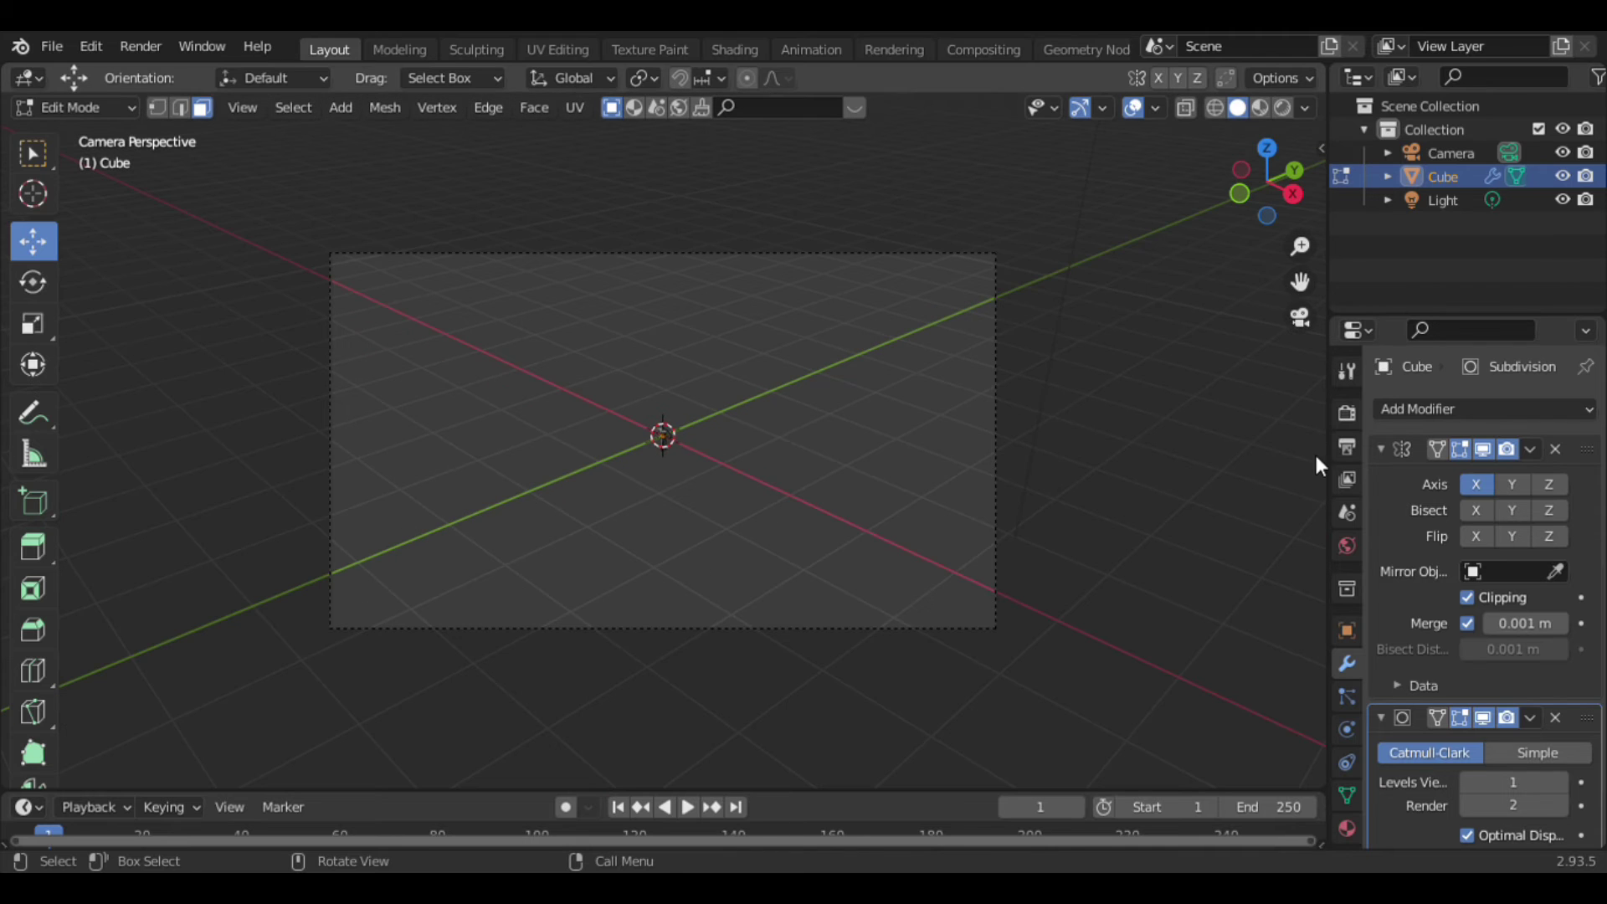
left_click(1301, 315)
mouse_move(1300, 246)
left_mouse_down()
mouse_move(1319, 261)
mouse_move(1308, 586)
left_mouse_up()
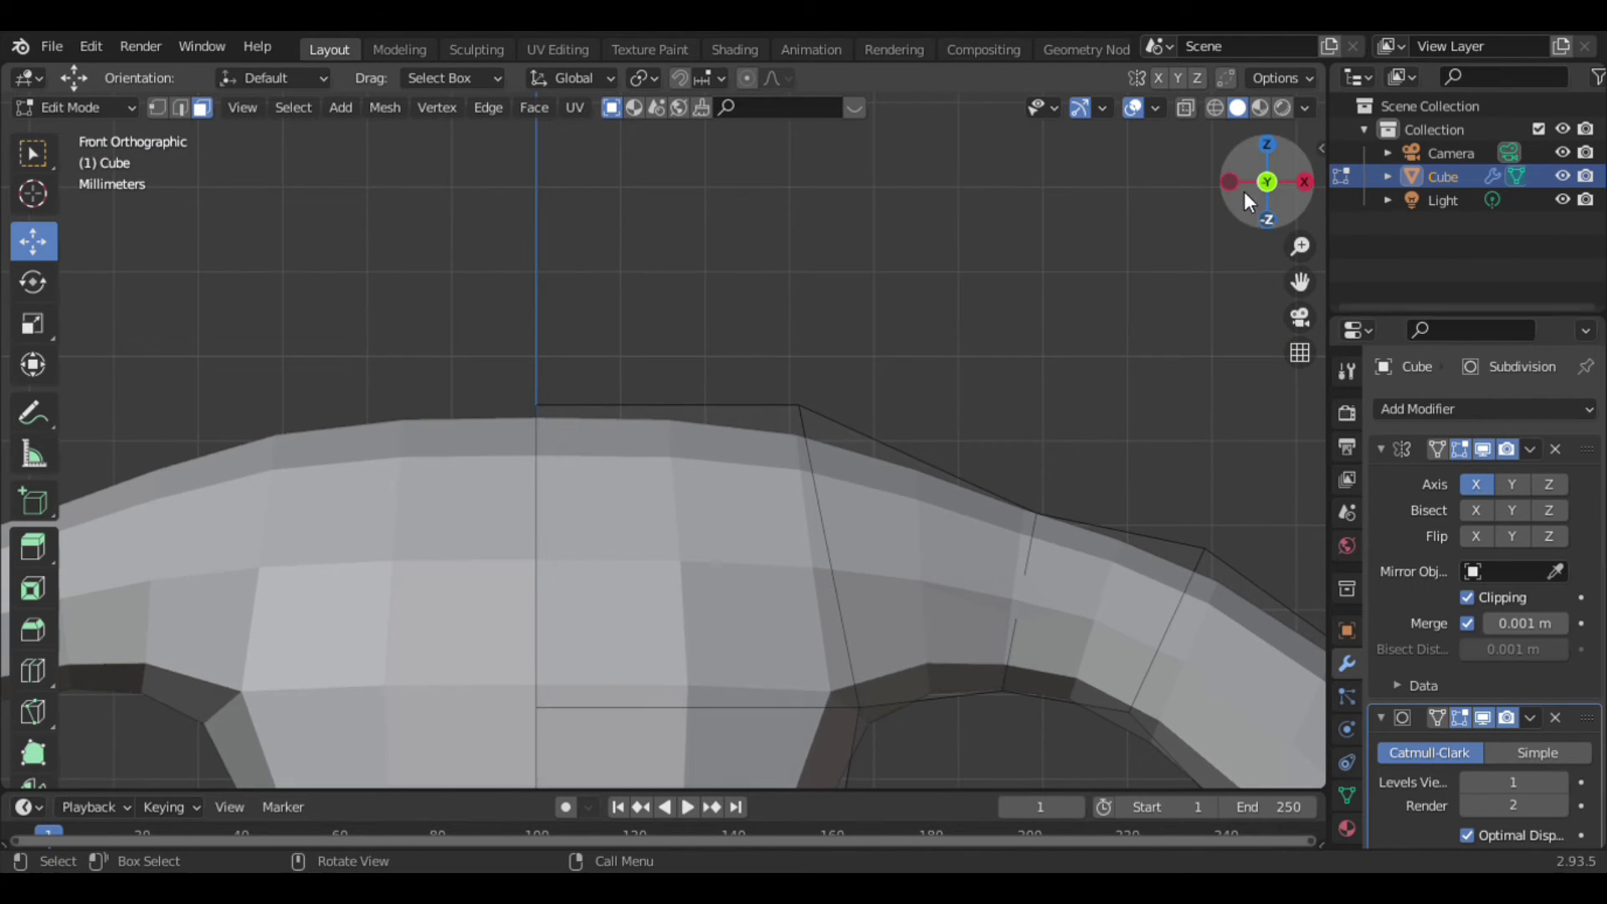
left_click_drag(1267, 149, 1222, 151)
Select and frame the torso's top face, testing an upward extrusion and undoing it.
left_click(701, 260)
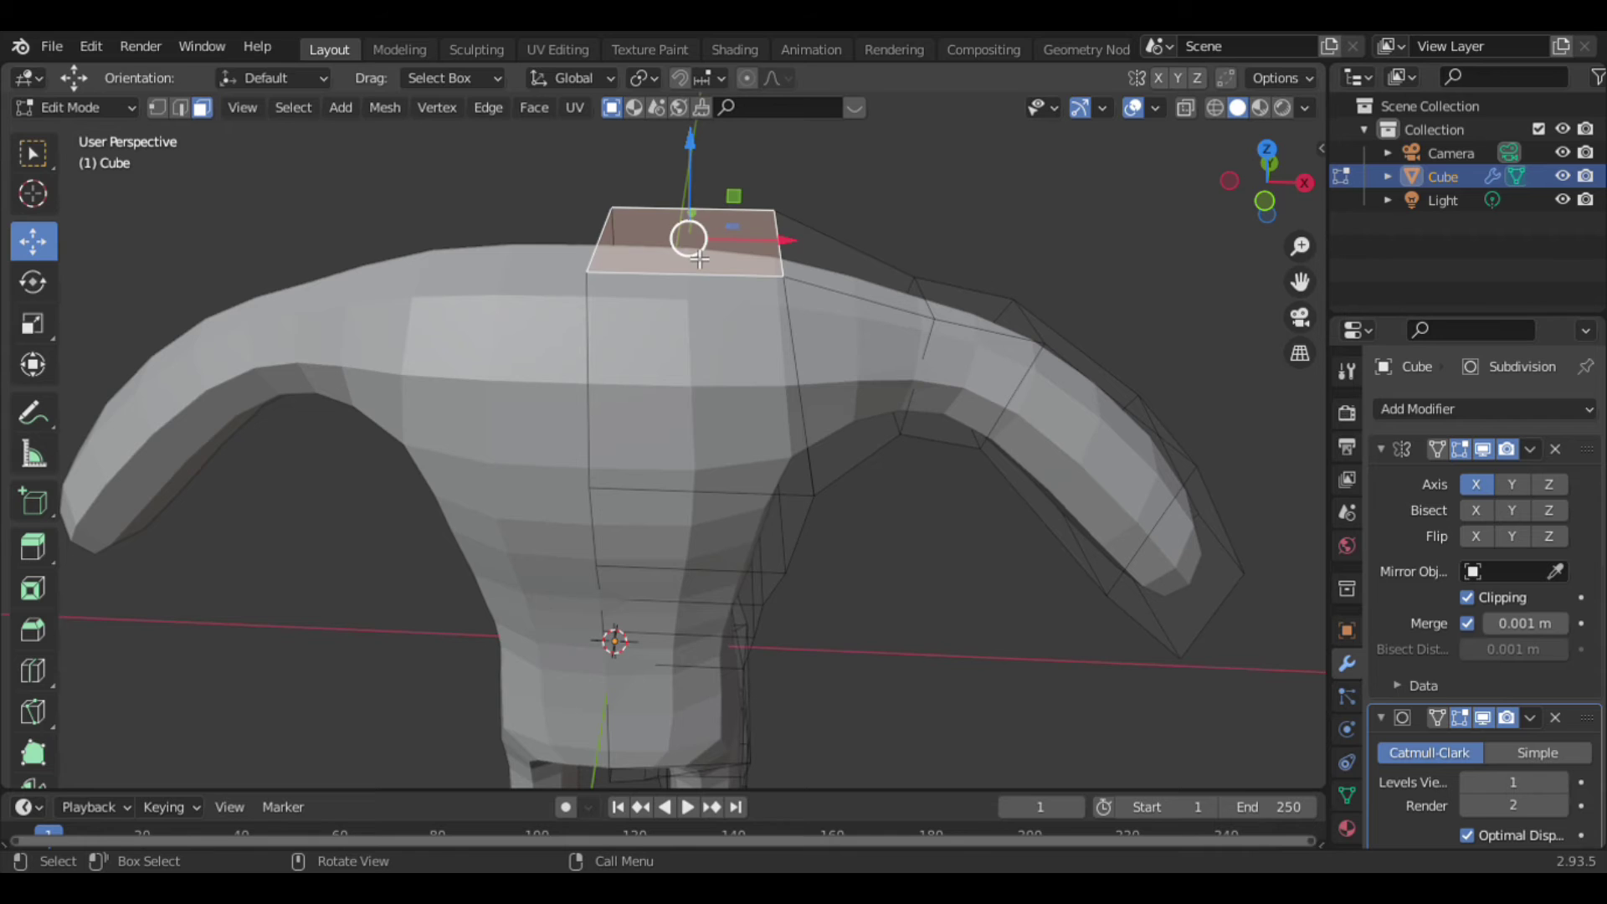
key("KP_Decimal")
key("KP_1")
key("e")
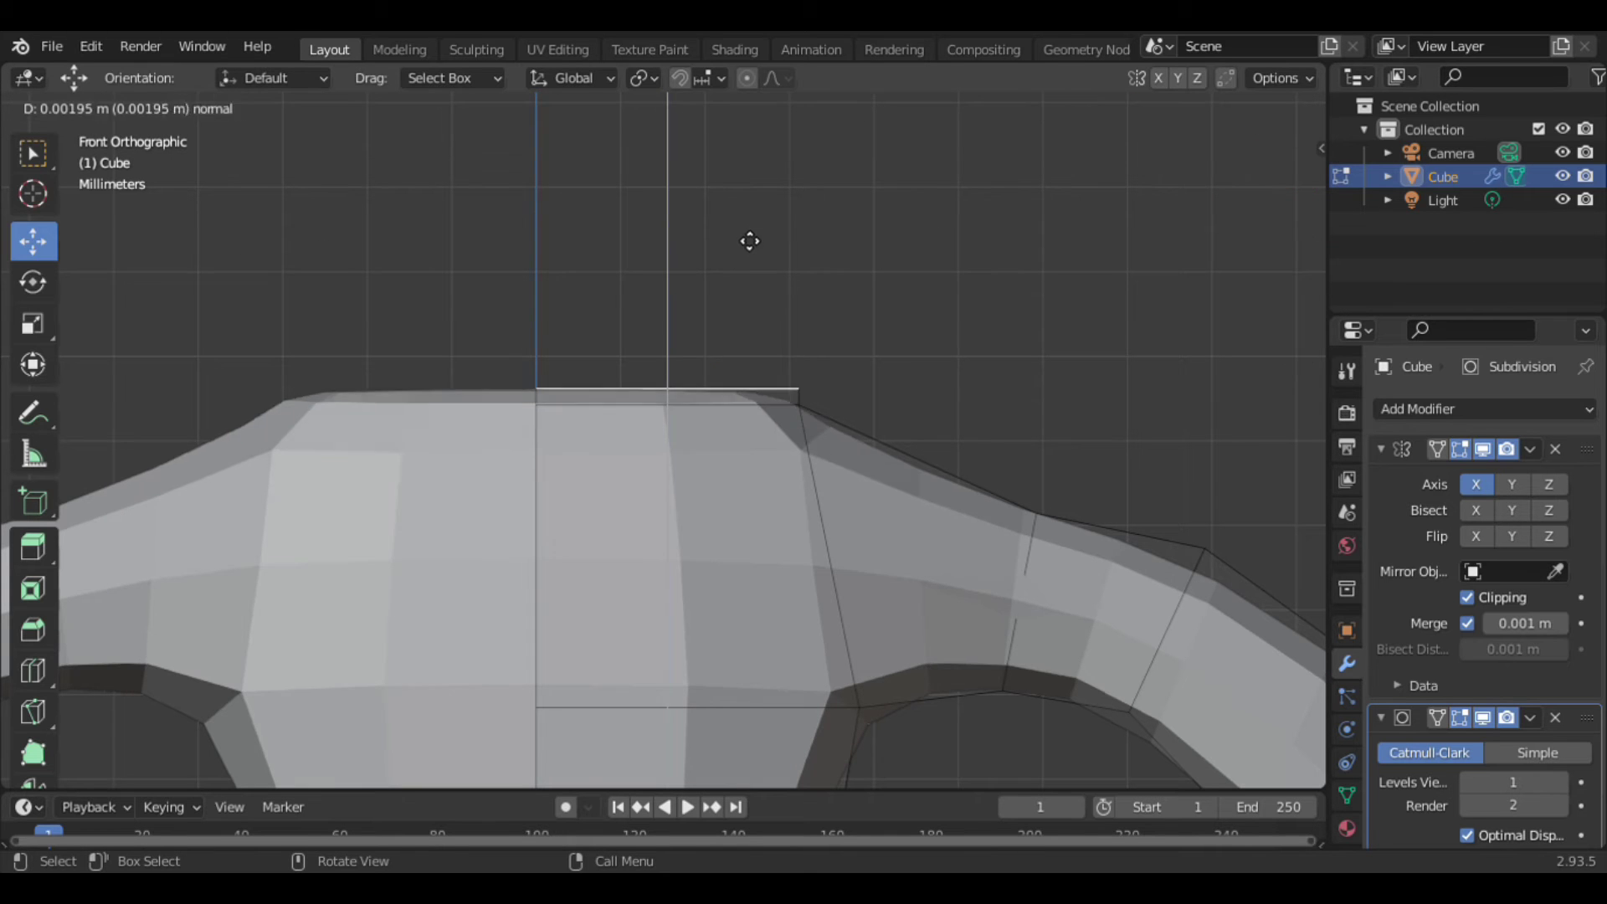
left_click(757, 180)
key("ctrl+z")
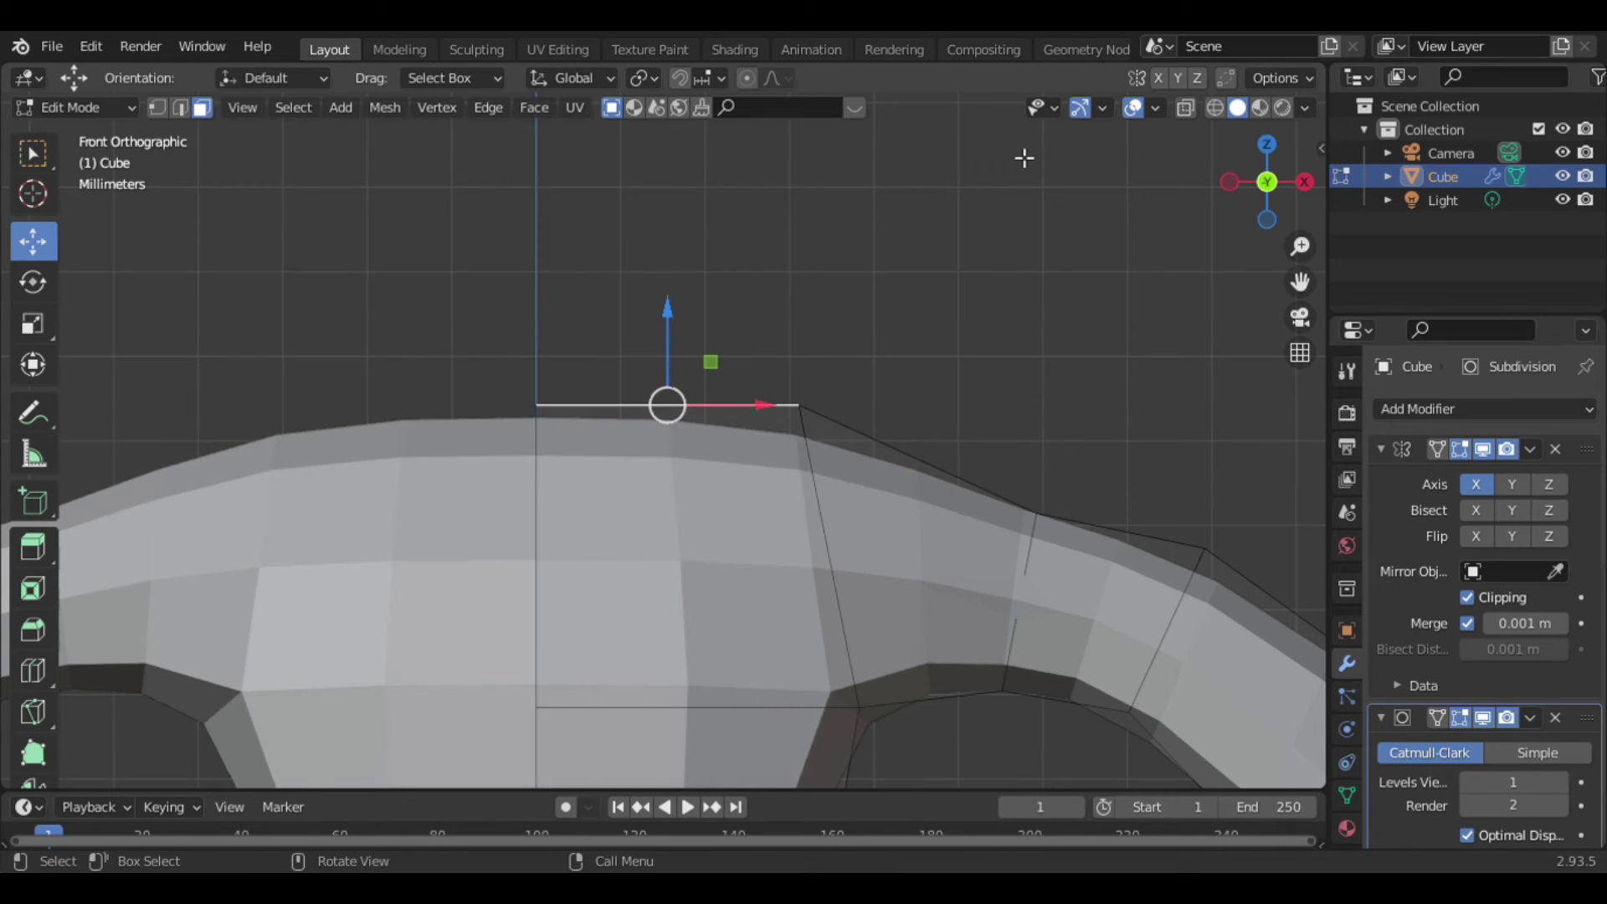
left_click_drag(1281, 176, 1275, 176)
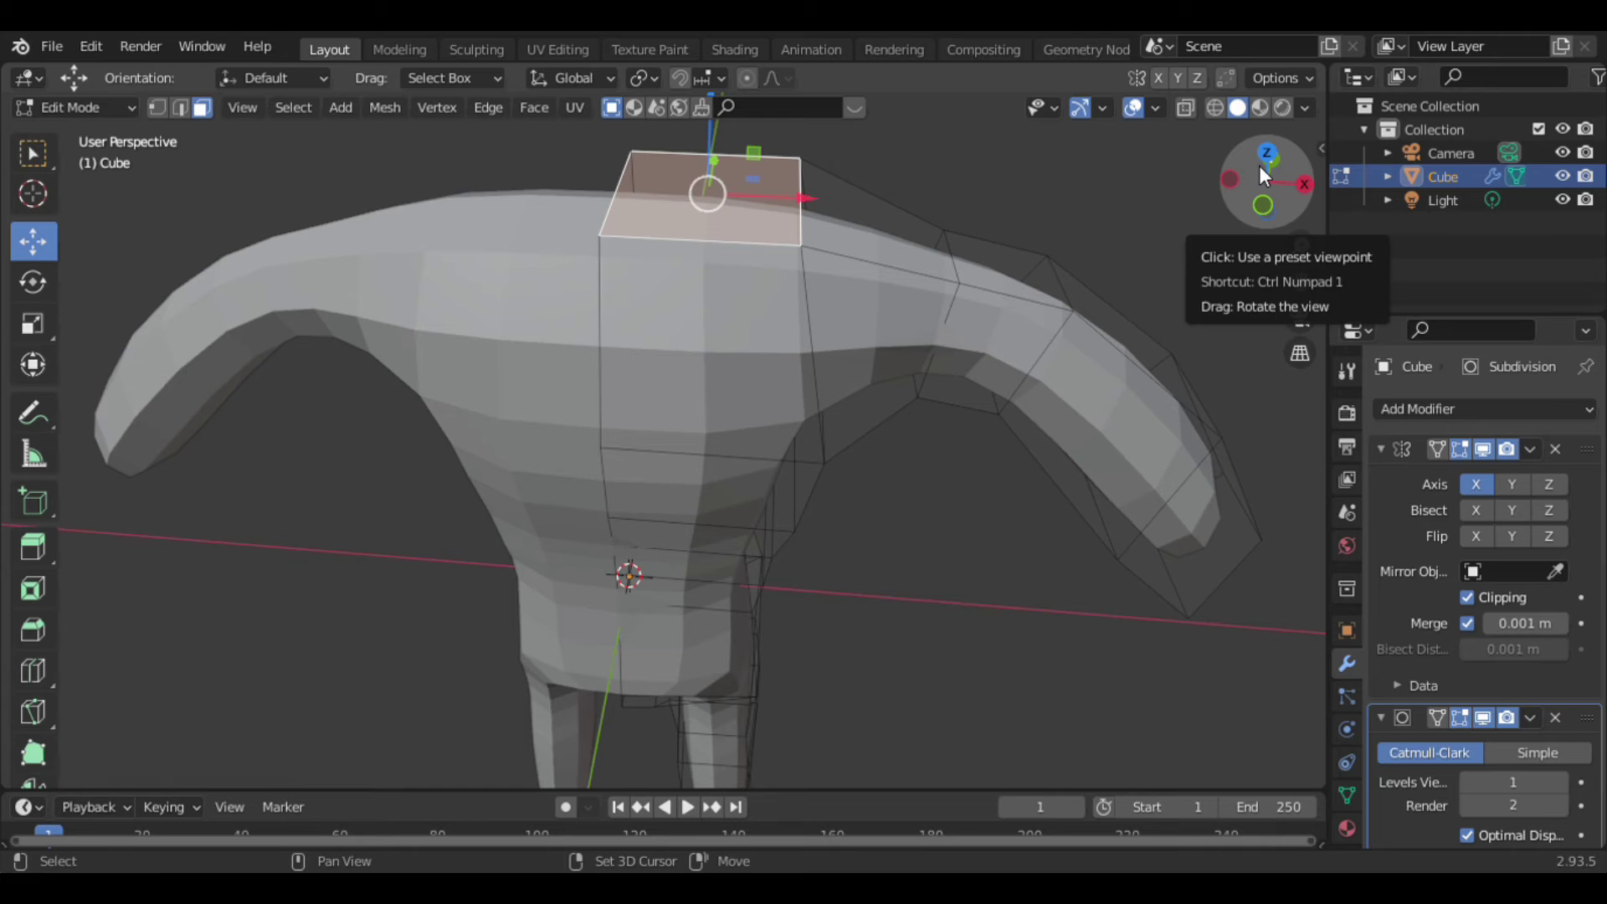
Duplicate the top face in place, shrink and sink it, then extrude it up into a neck.
key("shift+d")
key("Escape")
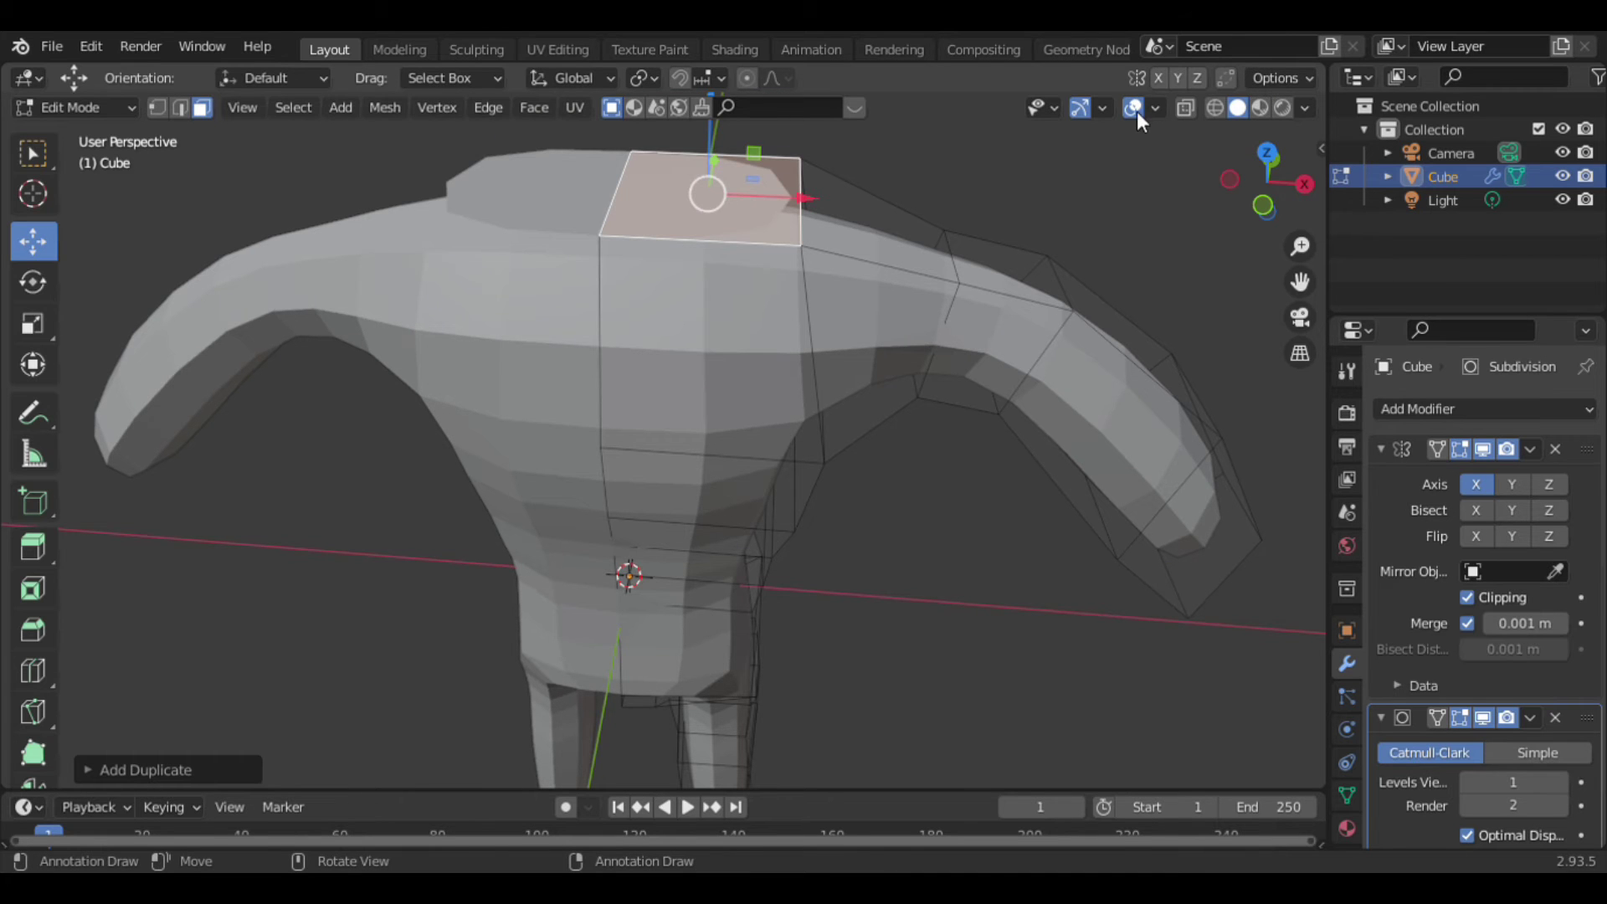
key("s")
left_click(688, 151)
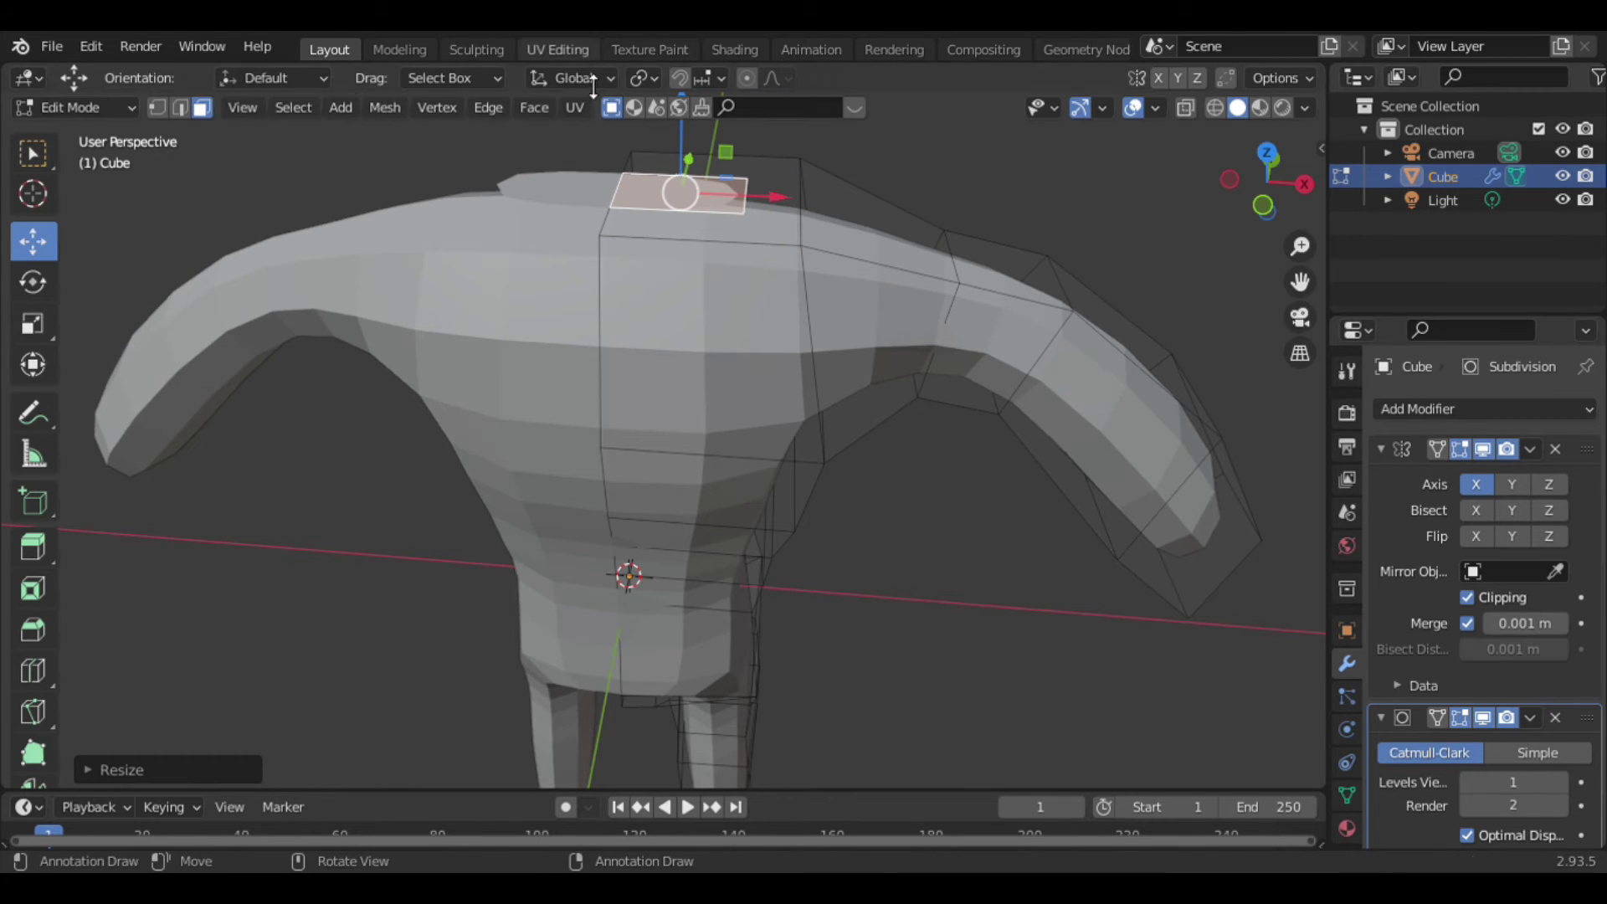
left_click_drag(688, 151, 700, 223)
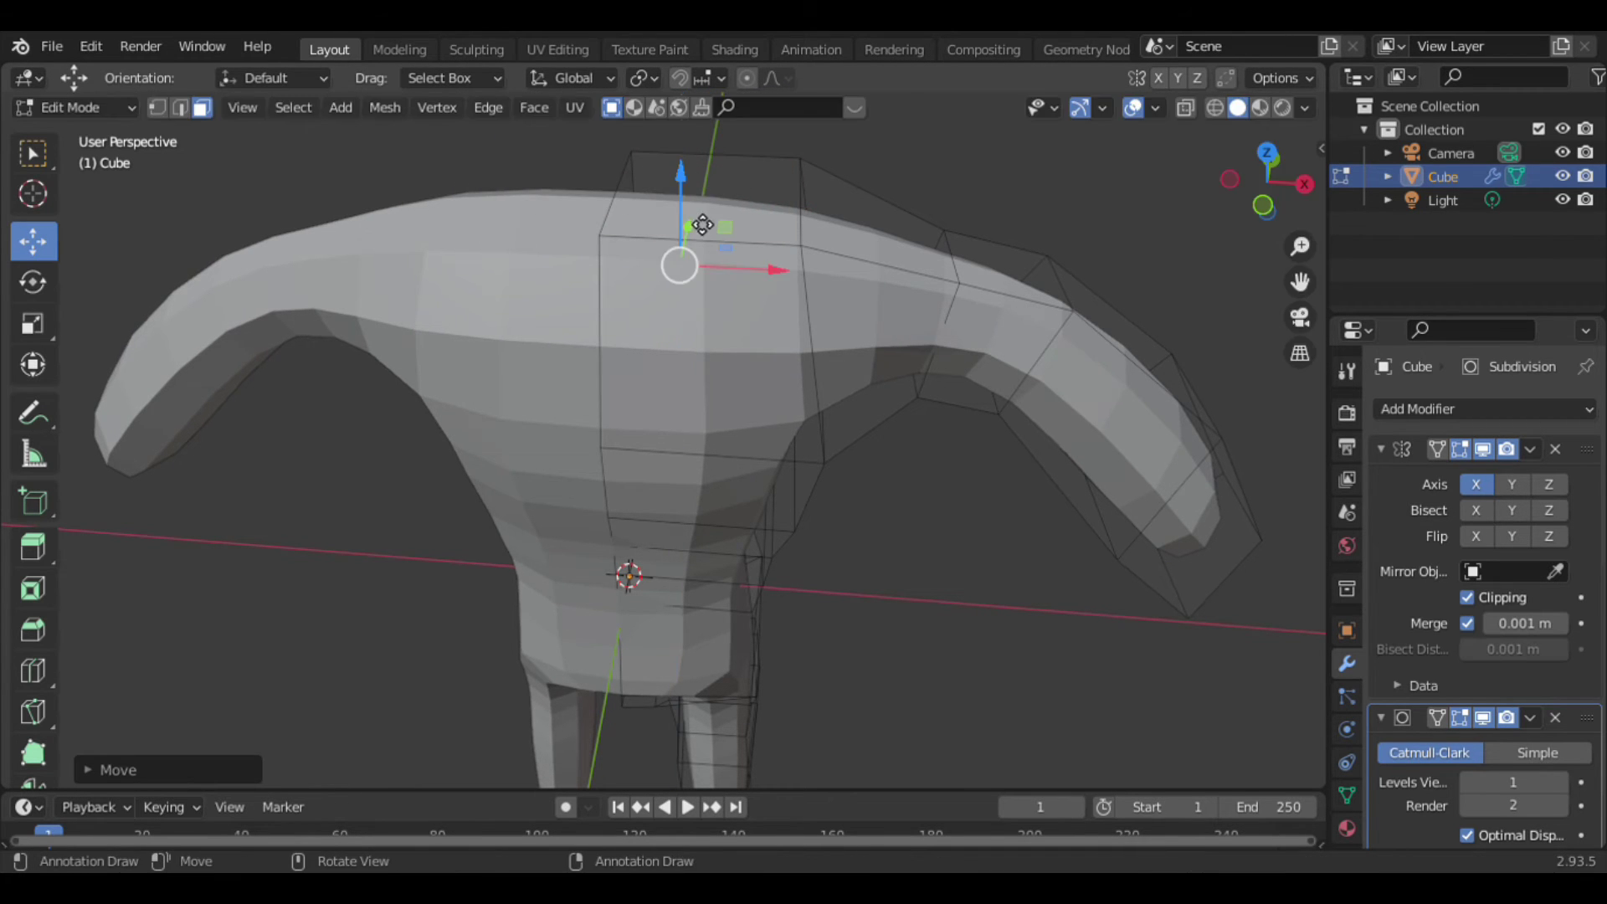
key("e")
left_click(685, 83)
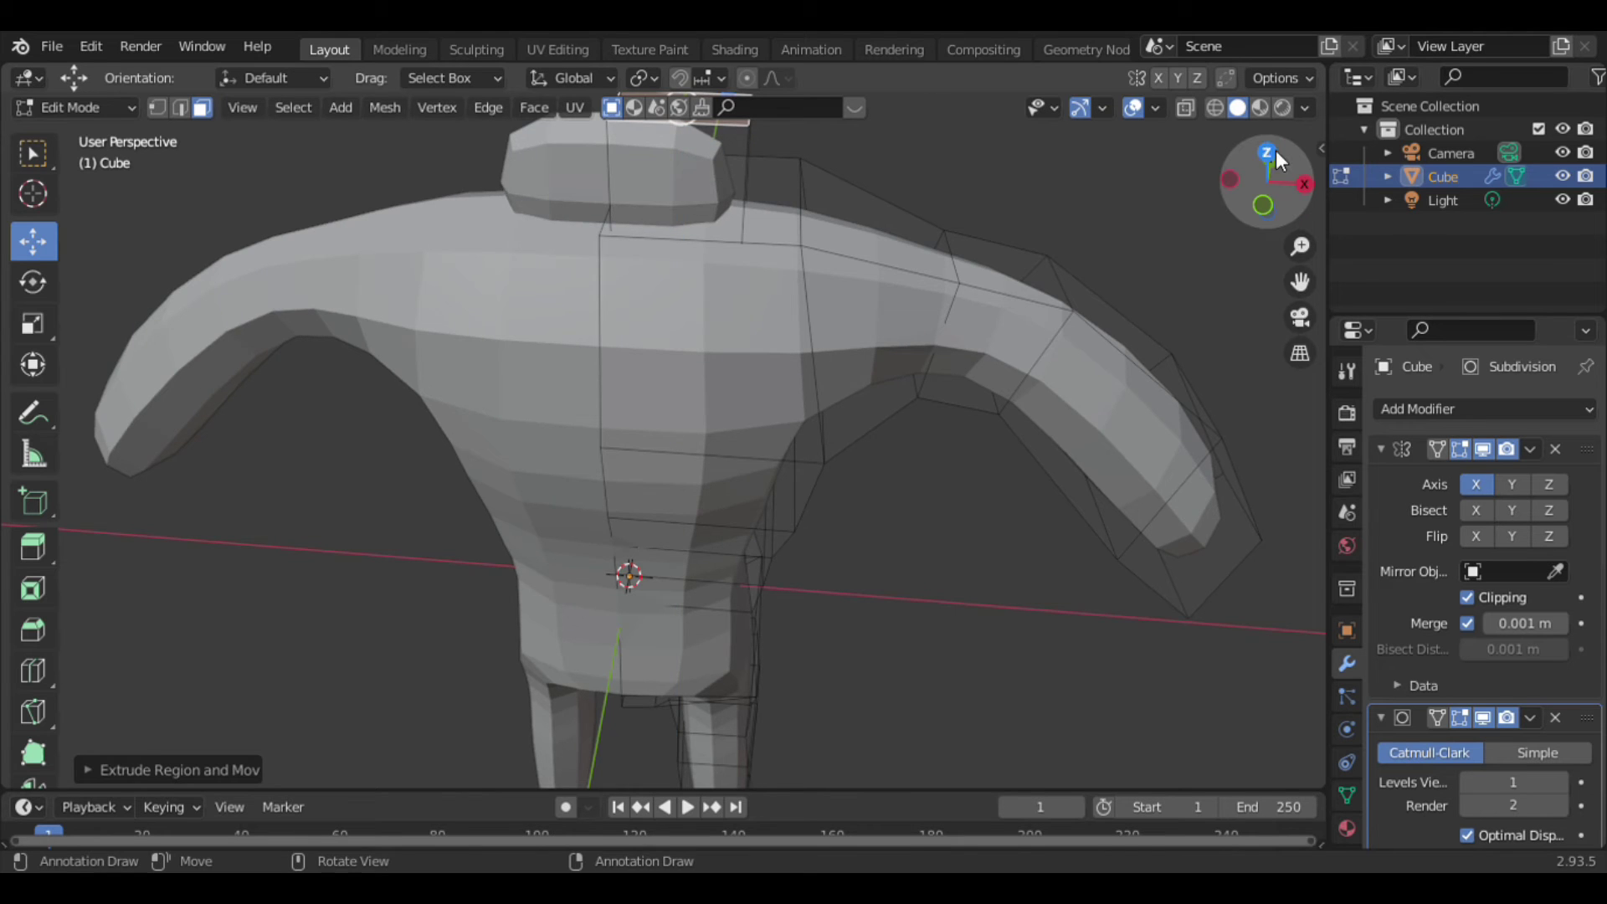
Widen the neck's top face and extrude it upward into a head.
left_click_drag(1276, 159, 1266, 167)
key("s")
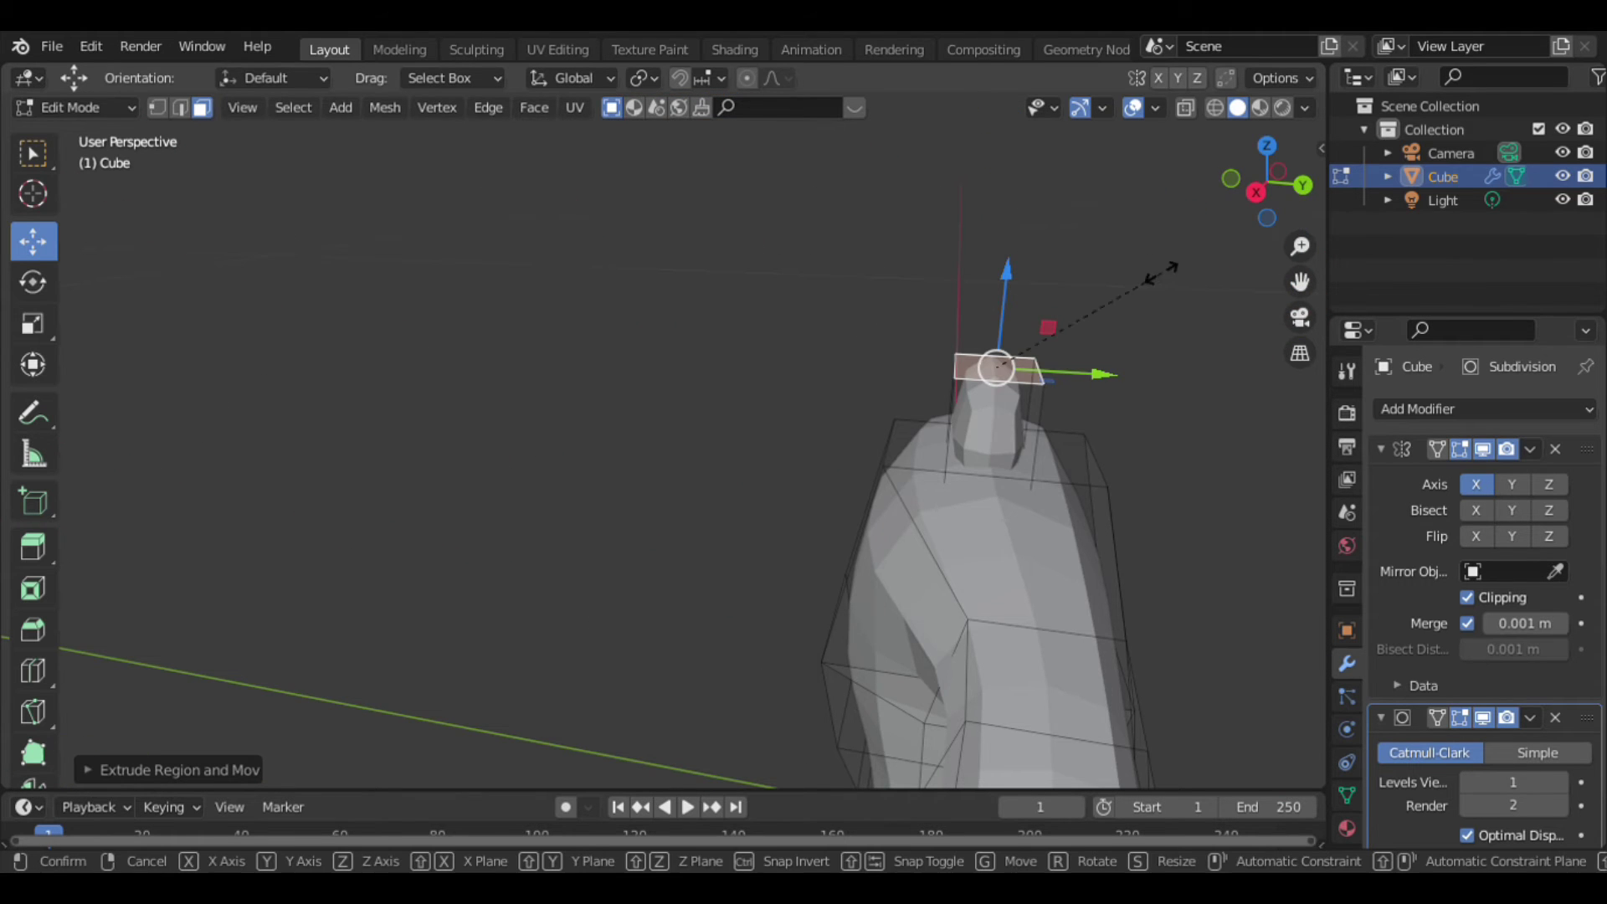
left_click(1269, 147)
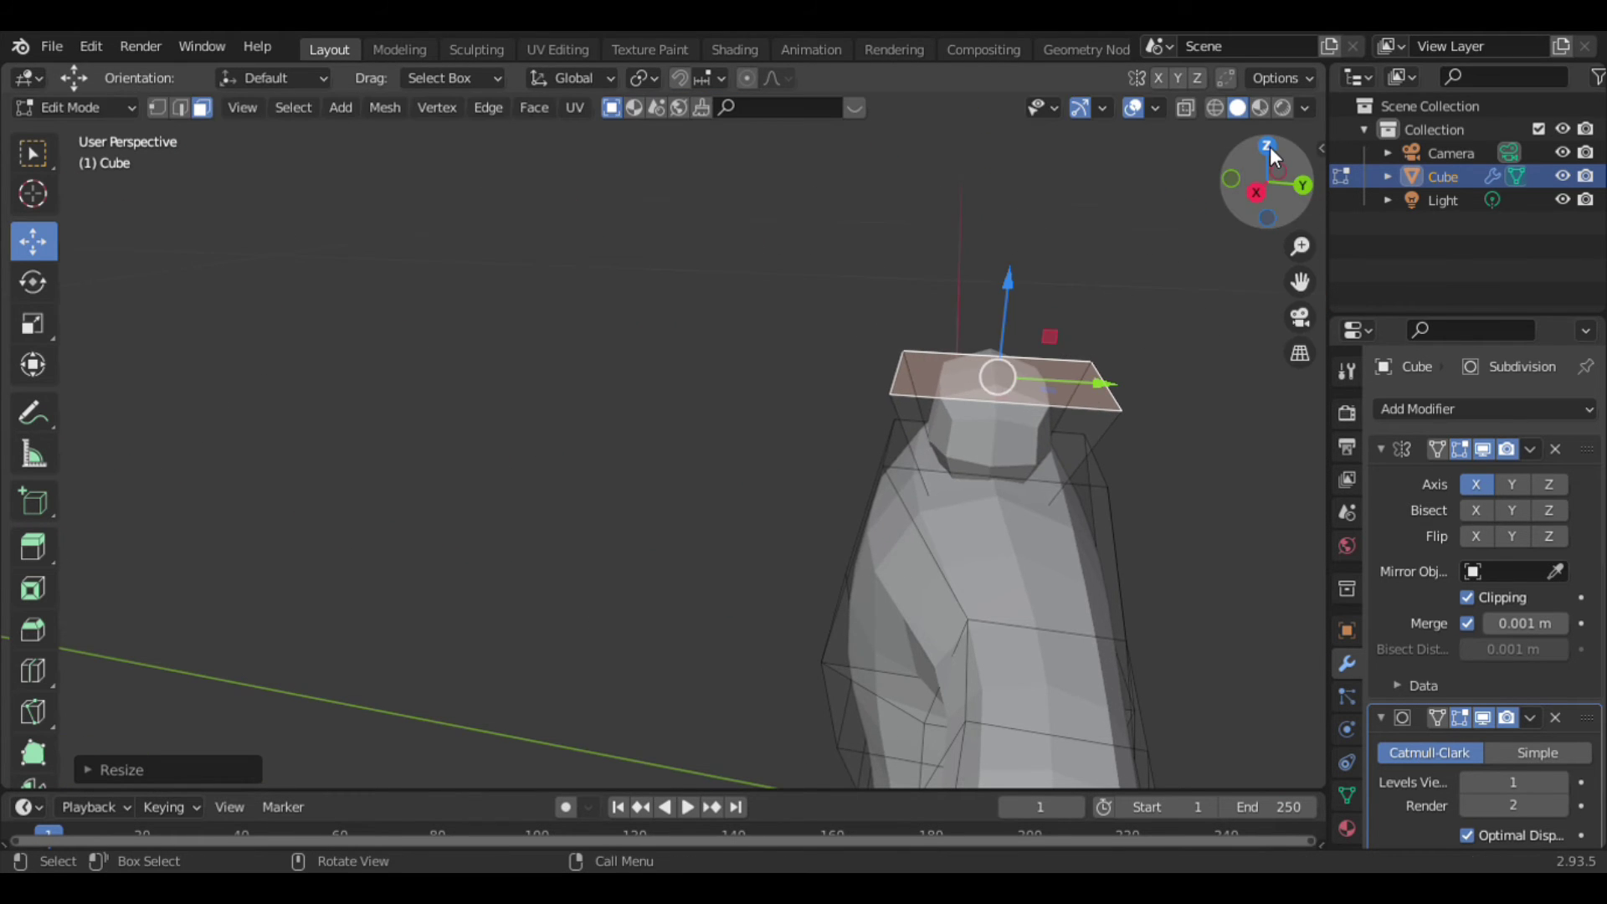
left_click_drag(1269, 147, 1197, 139)
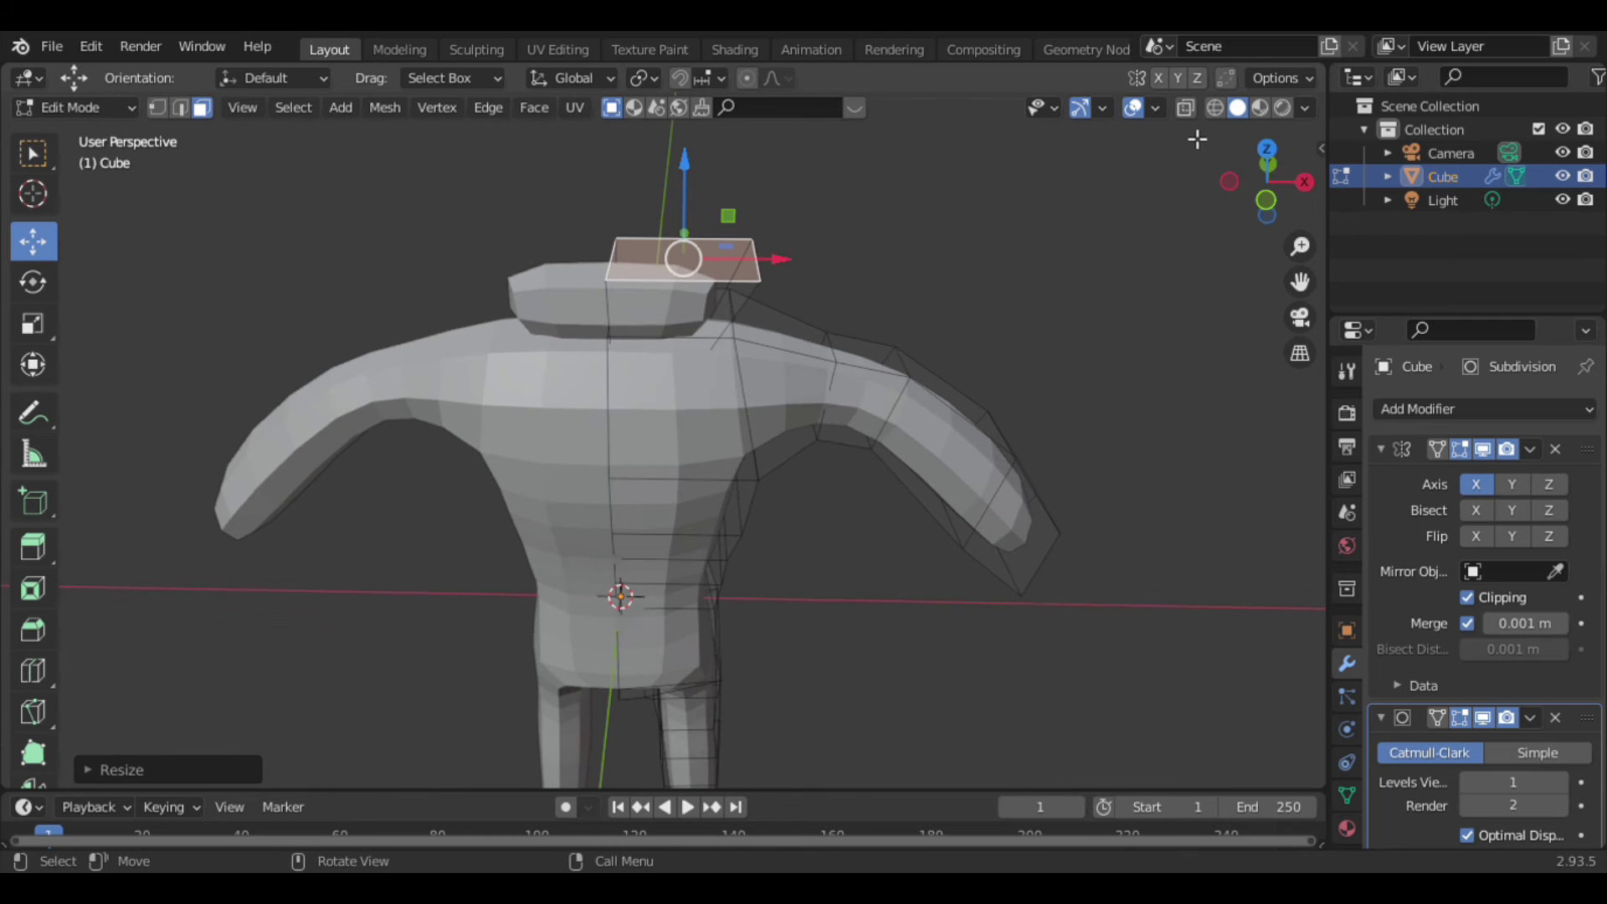
key("e")
left_click(1185, 103)
left_click_drag(1255, 164, 1264, 176)
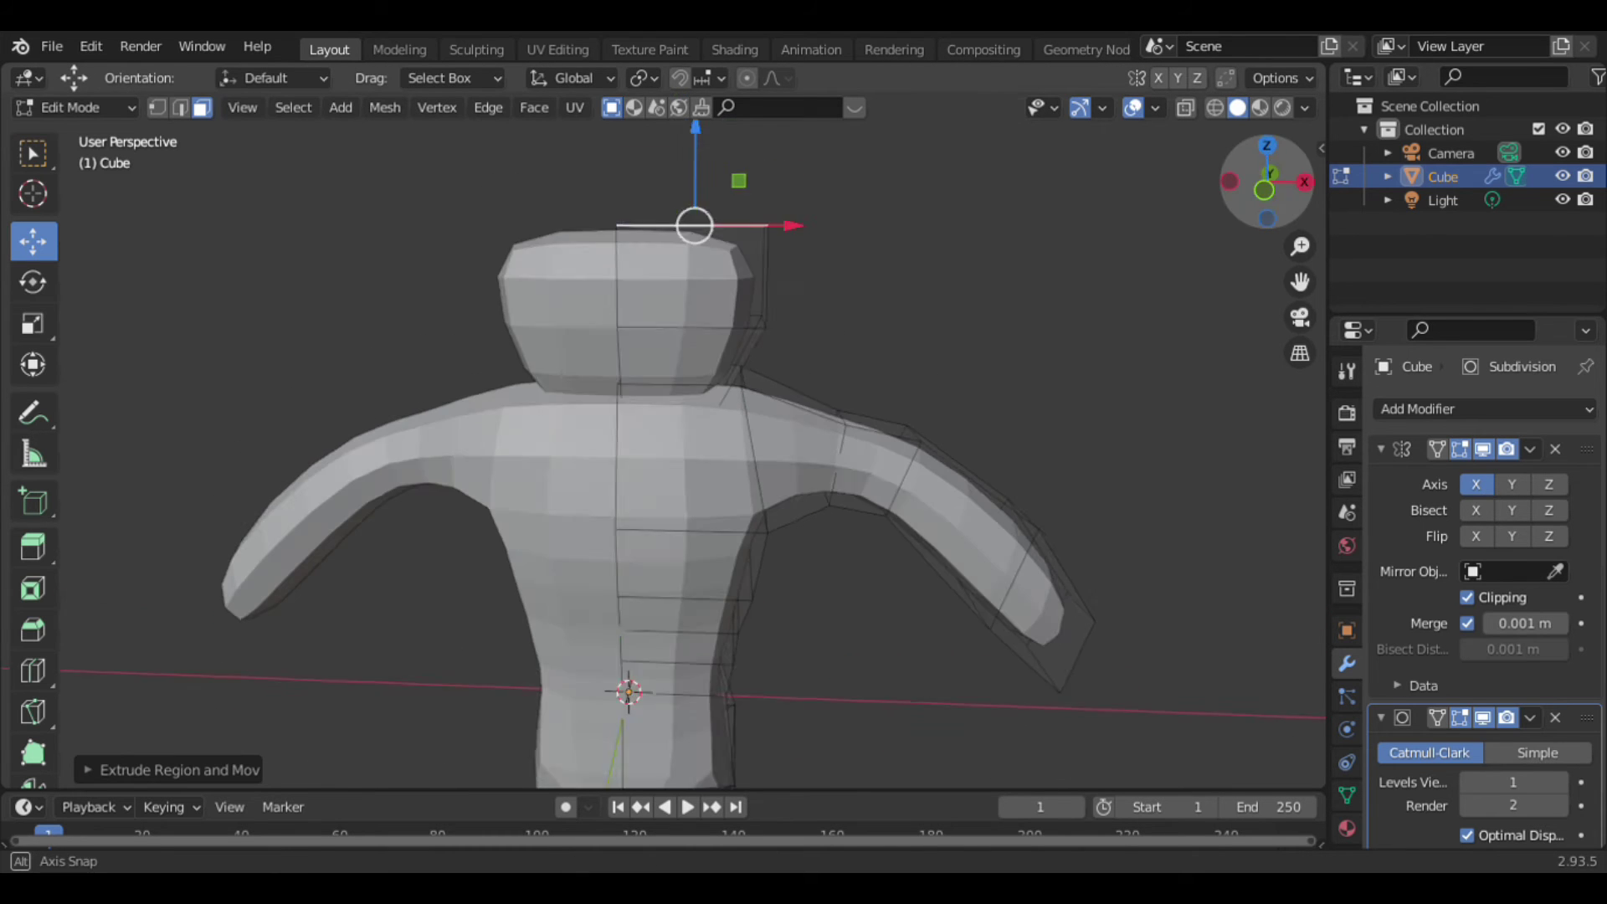
Undo the head and neck back to the arm edits, and raise the top shoulder face along Z.
key("ctrl+z")
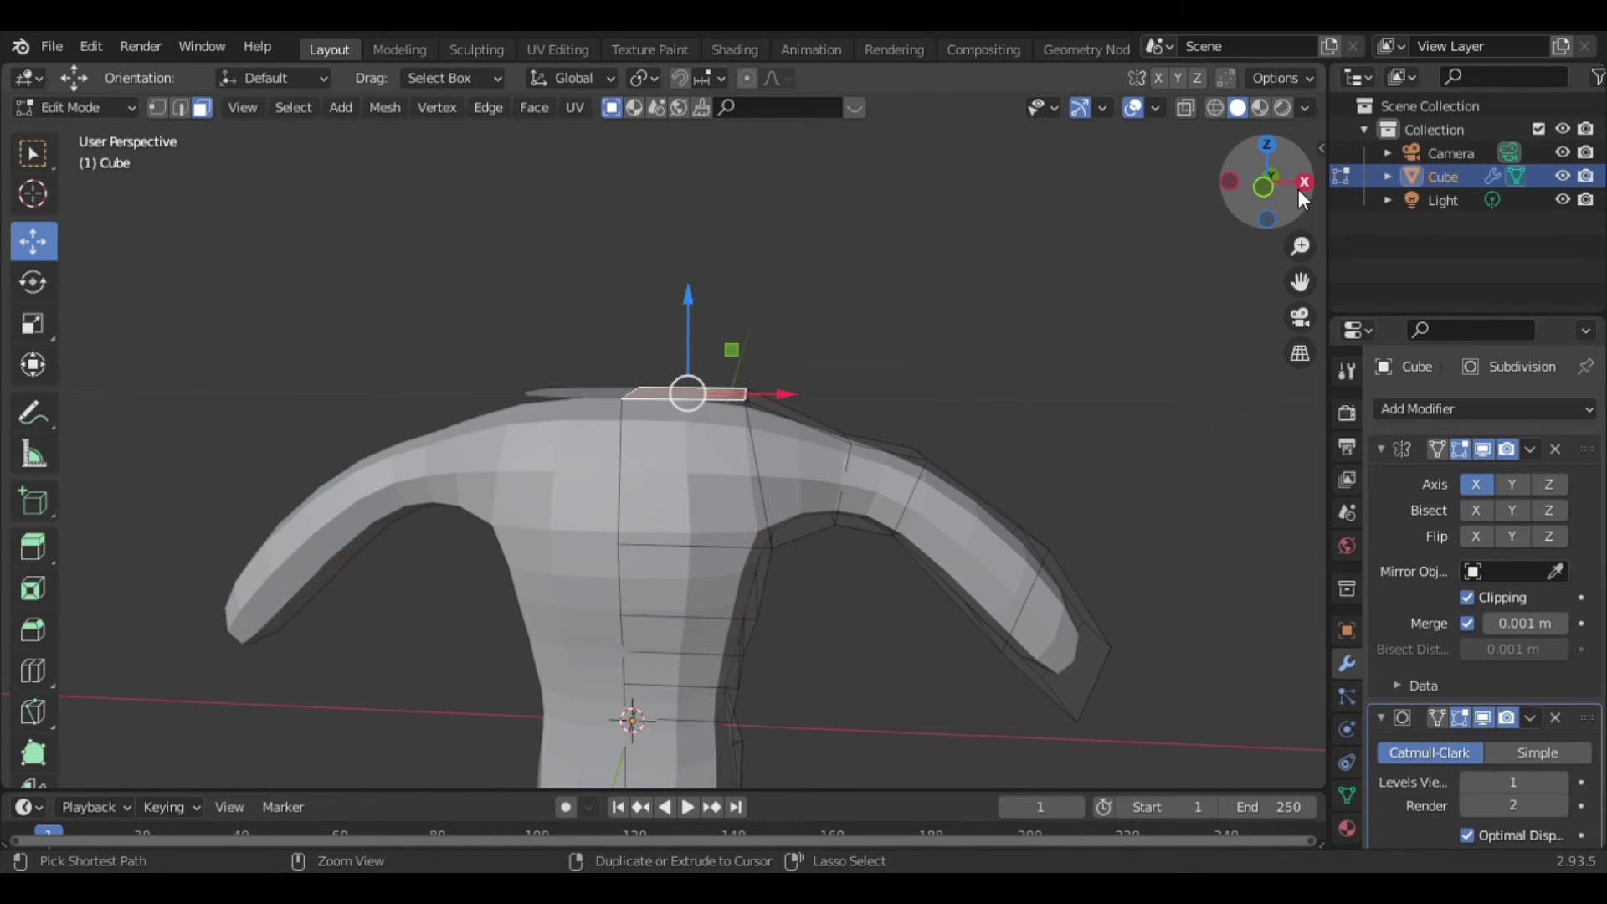
key("ctrl+z")
key("ctrl+z")
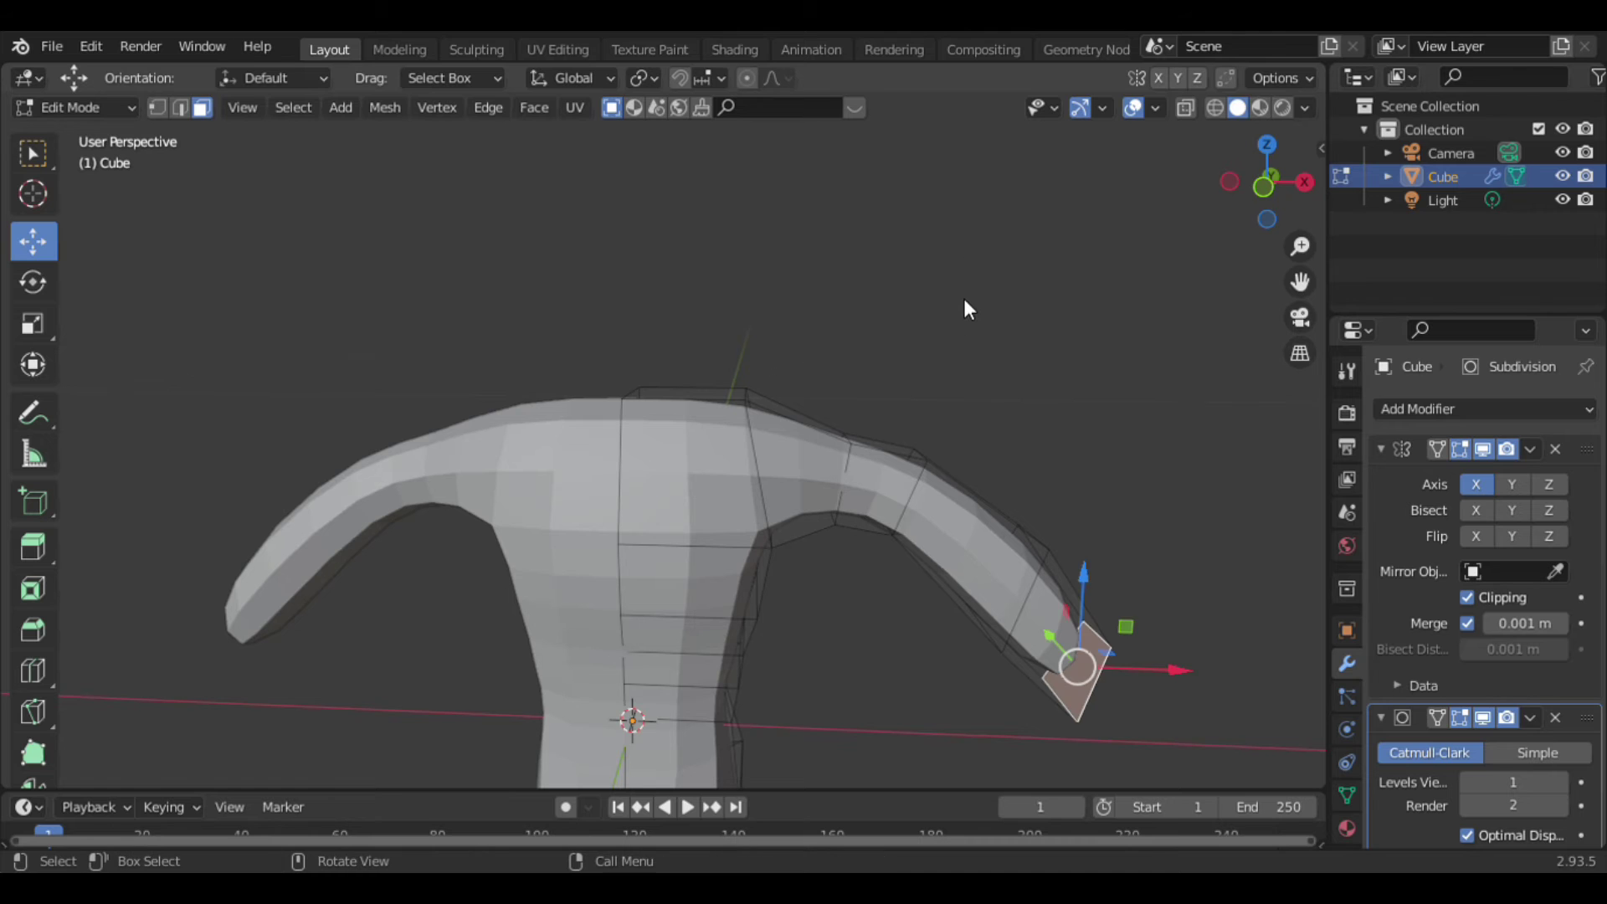
key("ctrl+z")
scroll(707, 401, "up", 3)
left_click(737, 370)
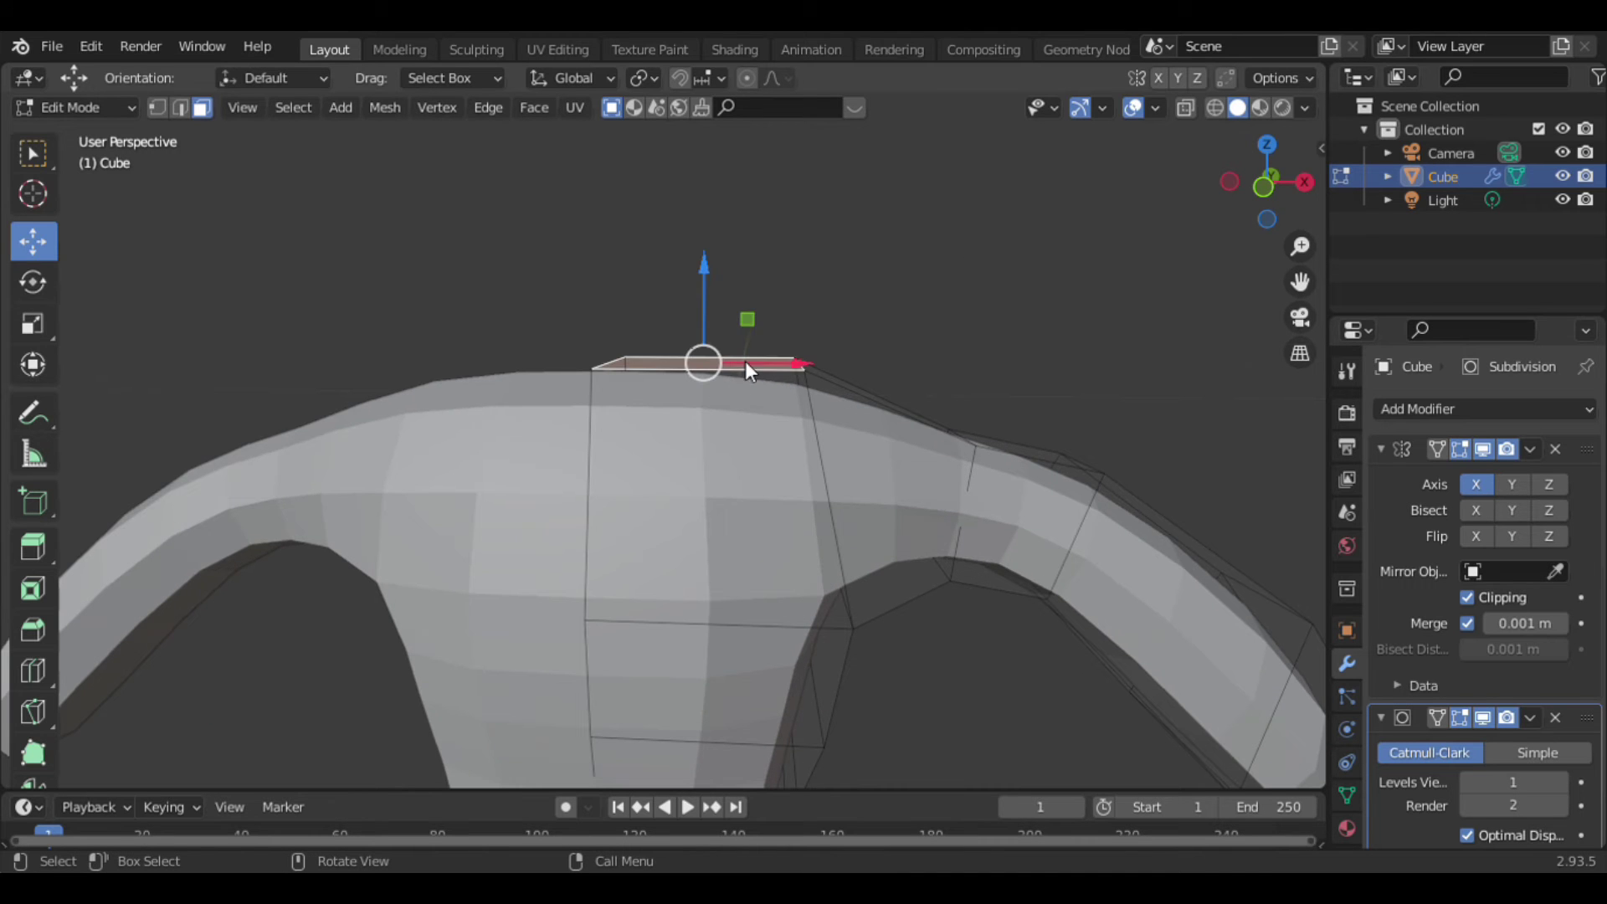
key("g")
key("z")
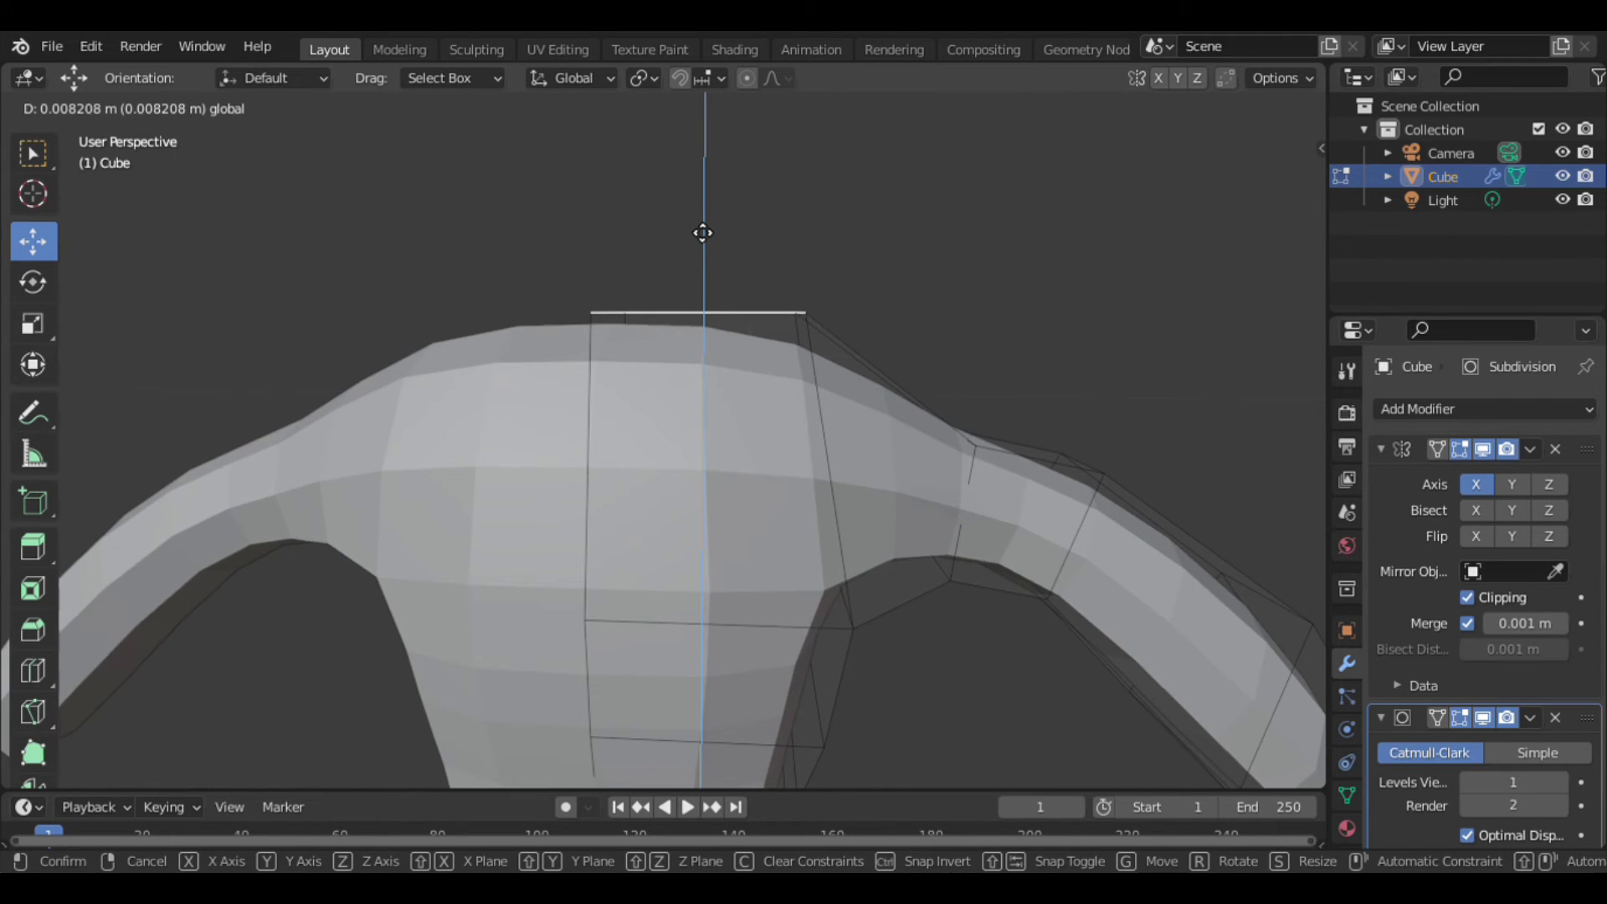
left_click(811, 223)
scroll(846, 216, "down", 3)
left_click(891, 207)
Extrude the torso's top face upward and shrink it, undoing a further neck extrusion.
left_click_drag(1299, 136, 1237, 168)
left_click(656, 211)
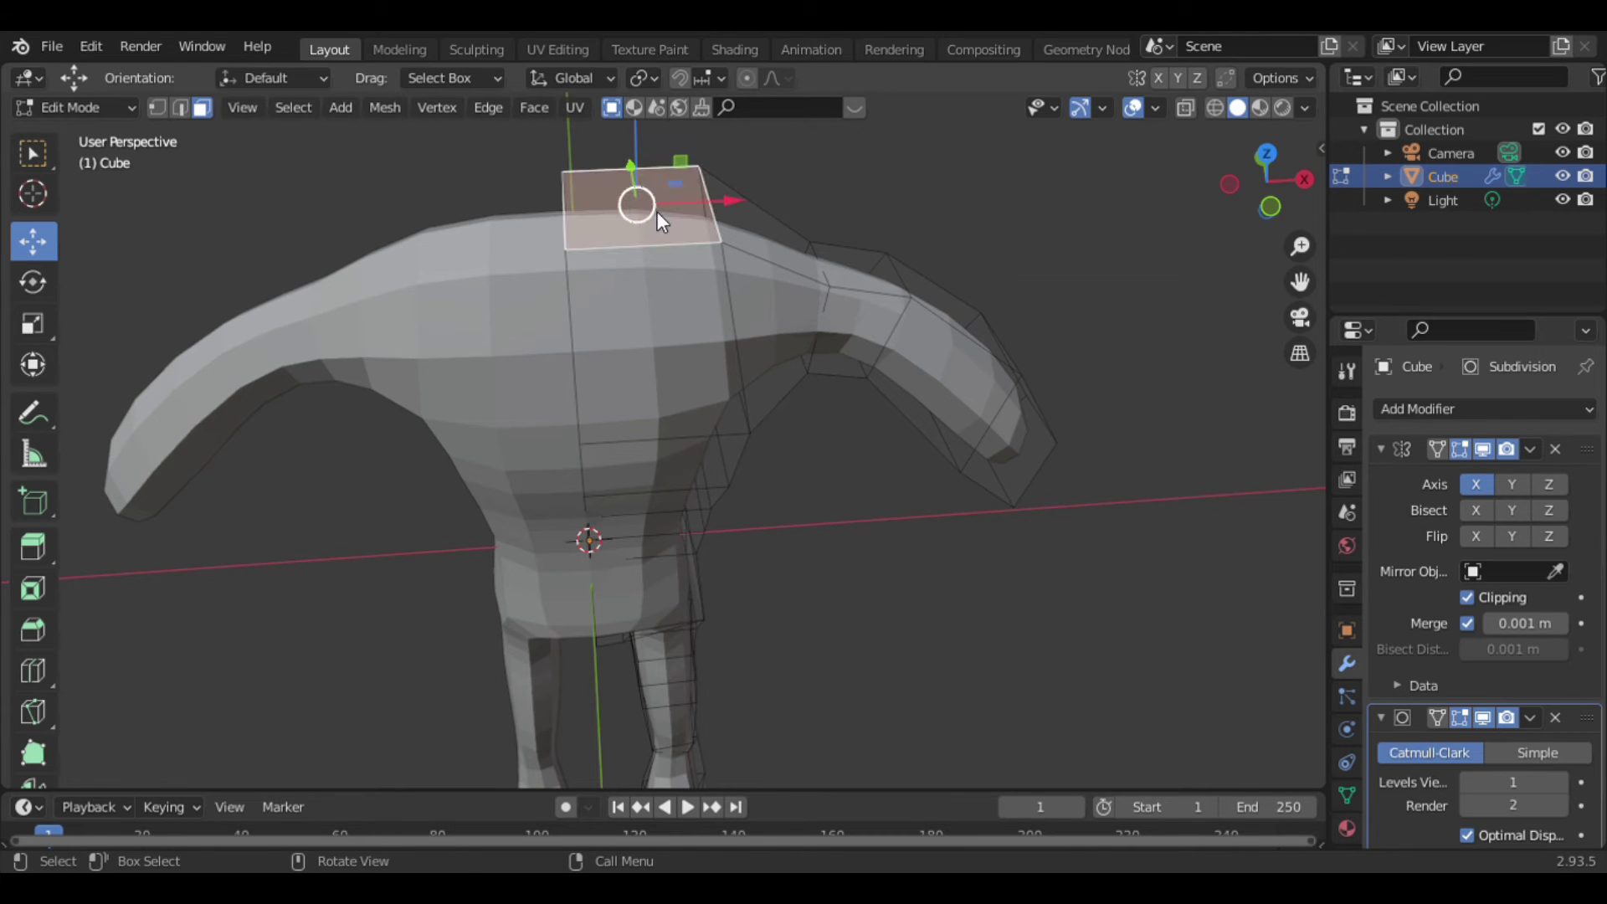
key("e")
left_click(654, 204)
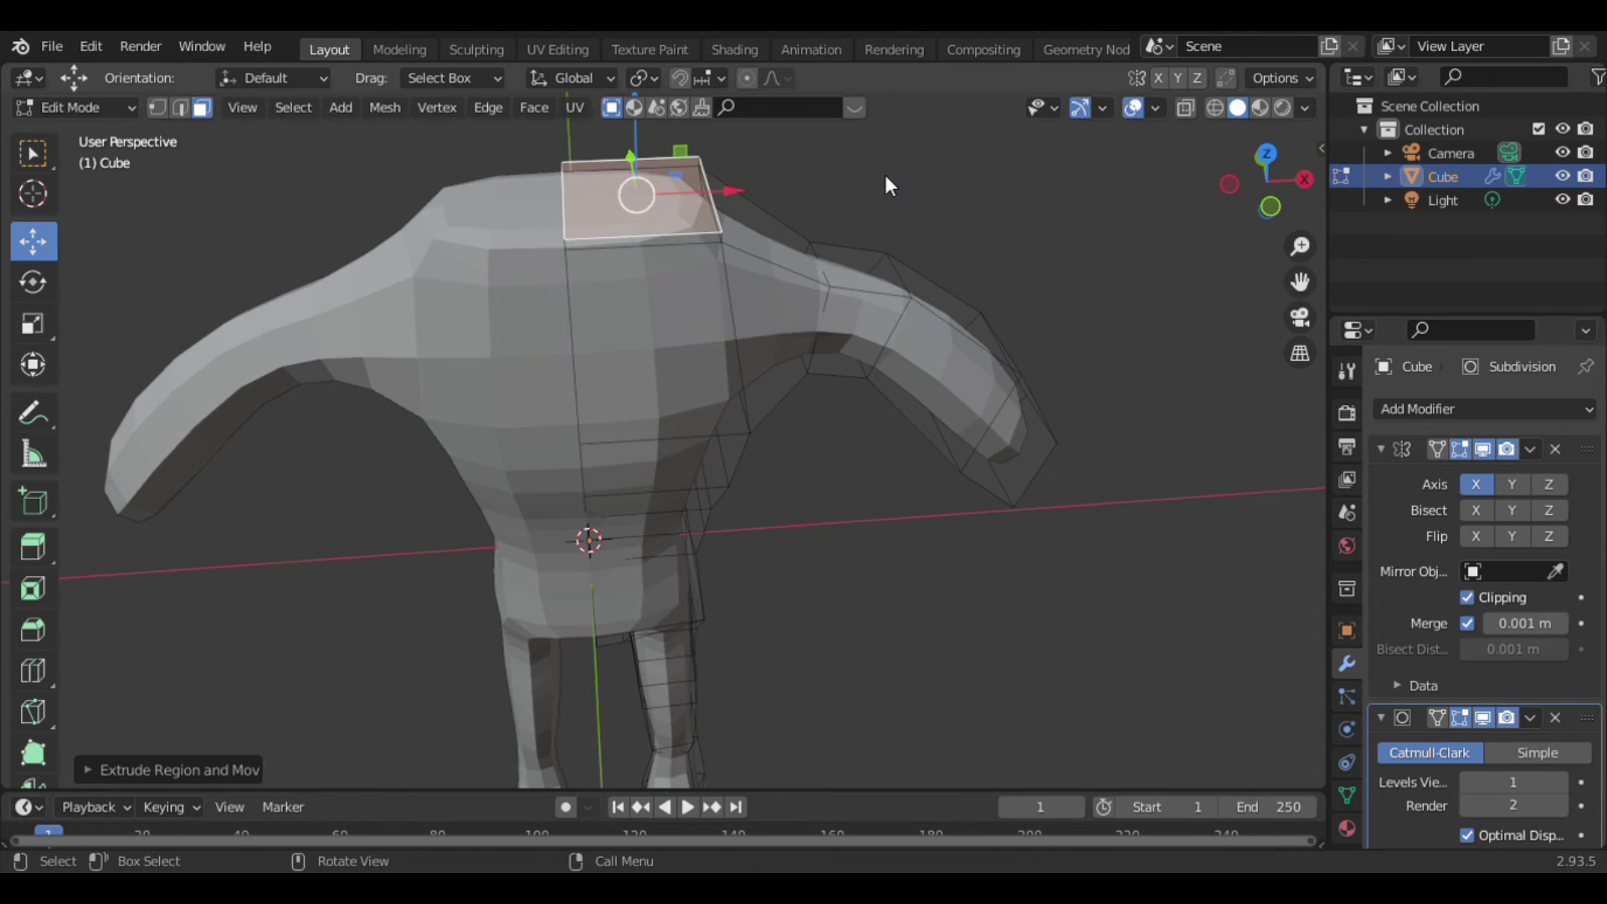
key("s")
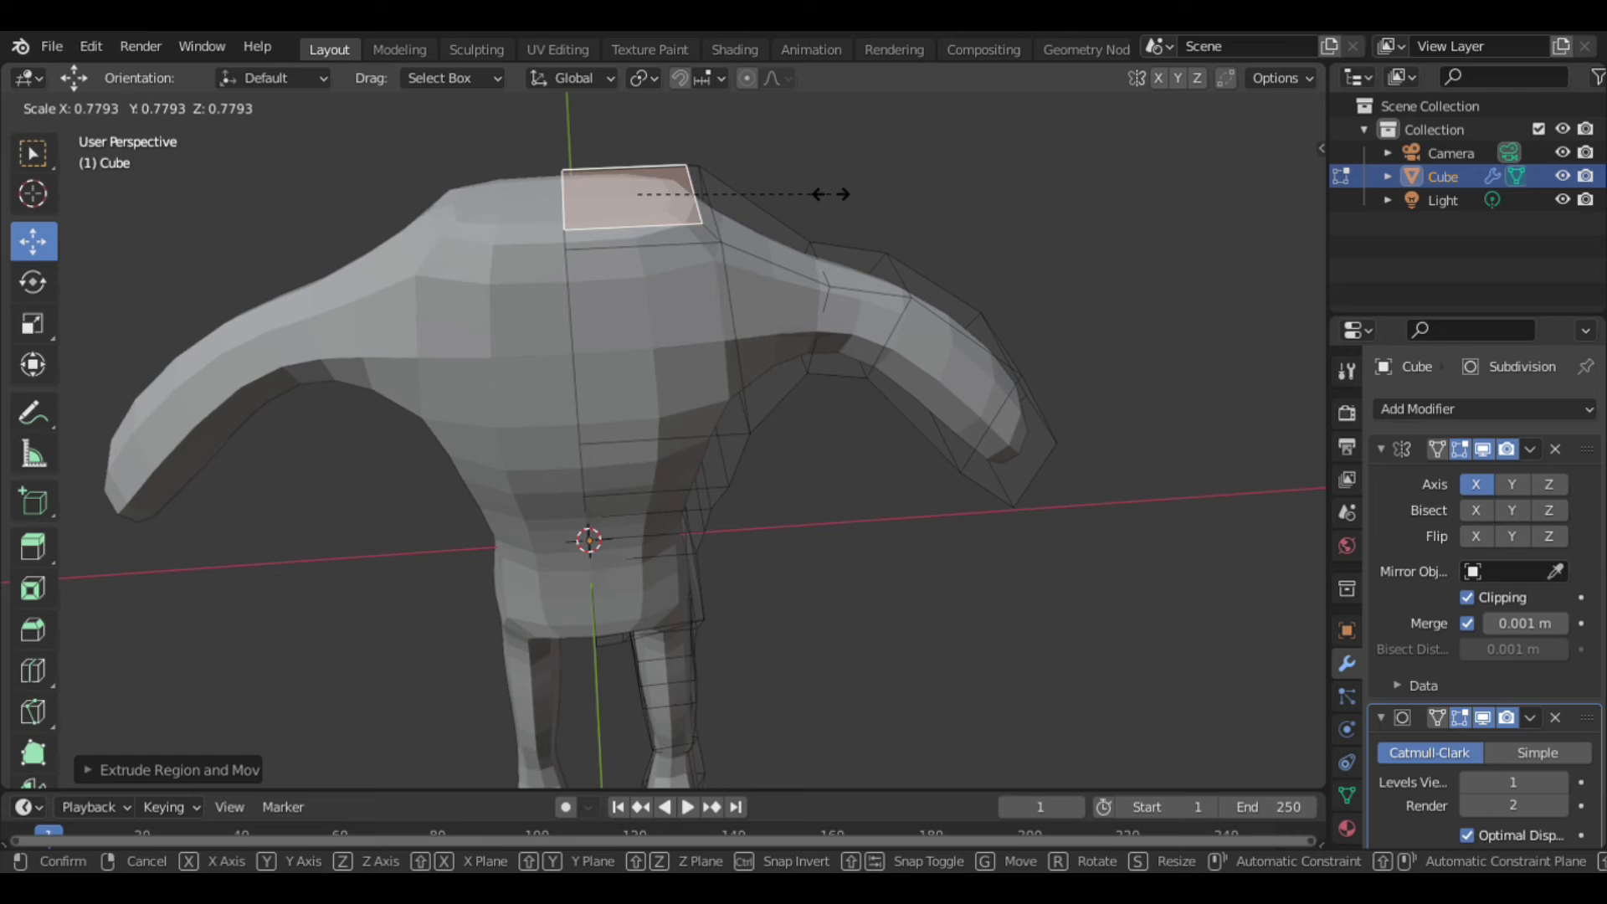
left_click(748, 198)
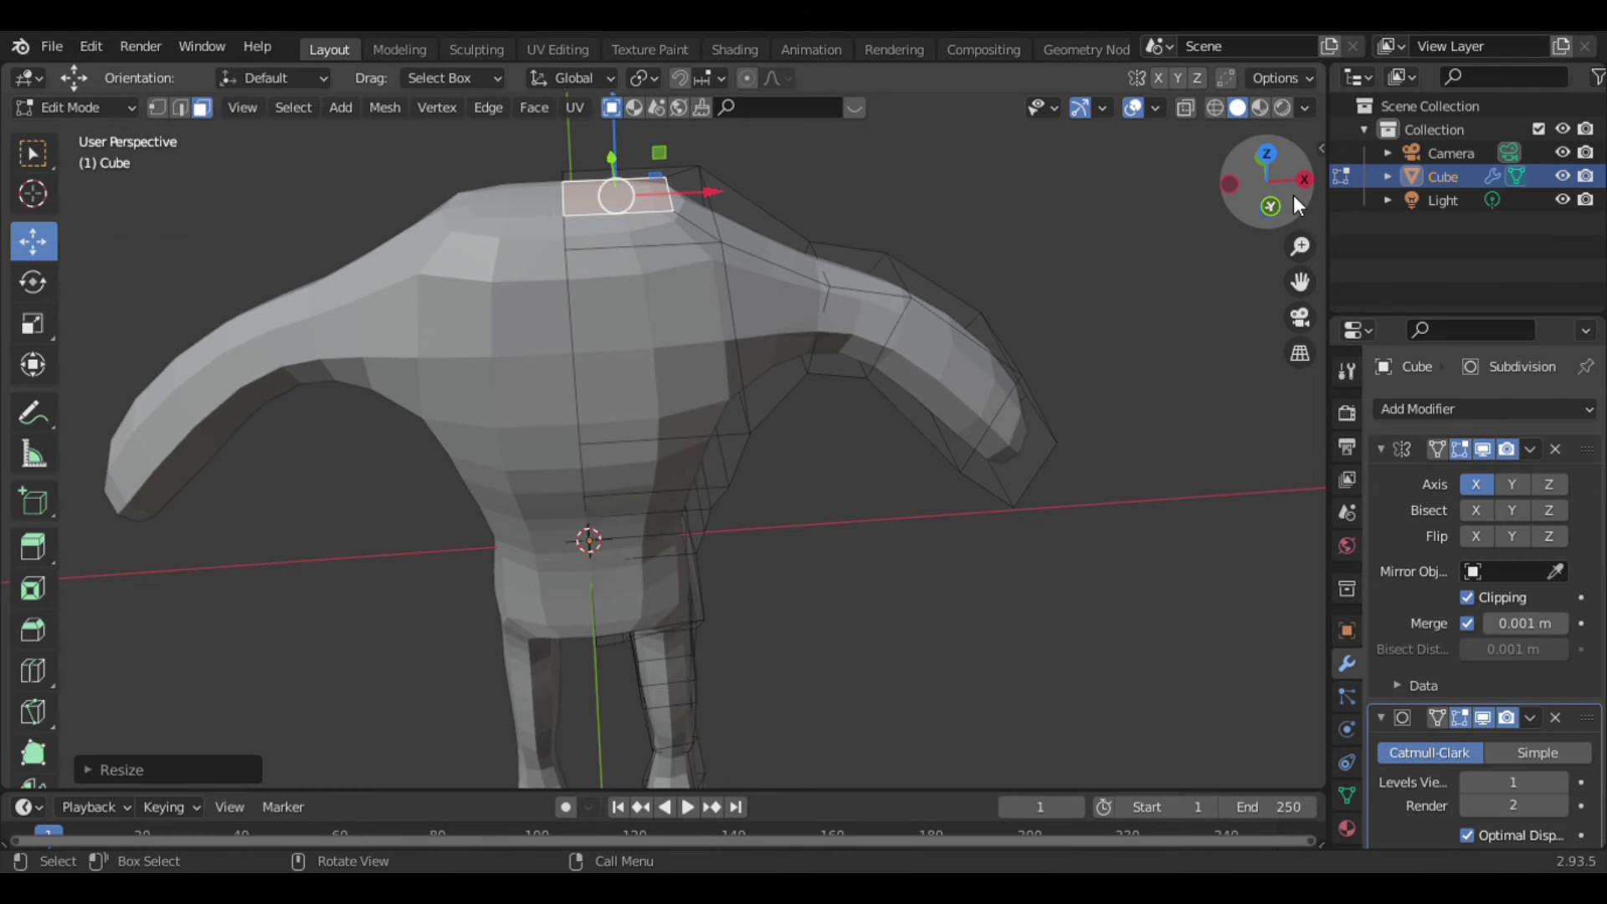
left_click_drag(1293, 194, 1293, 151)
key("e")
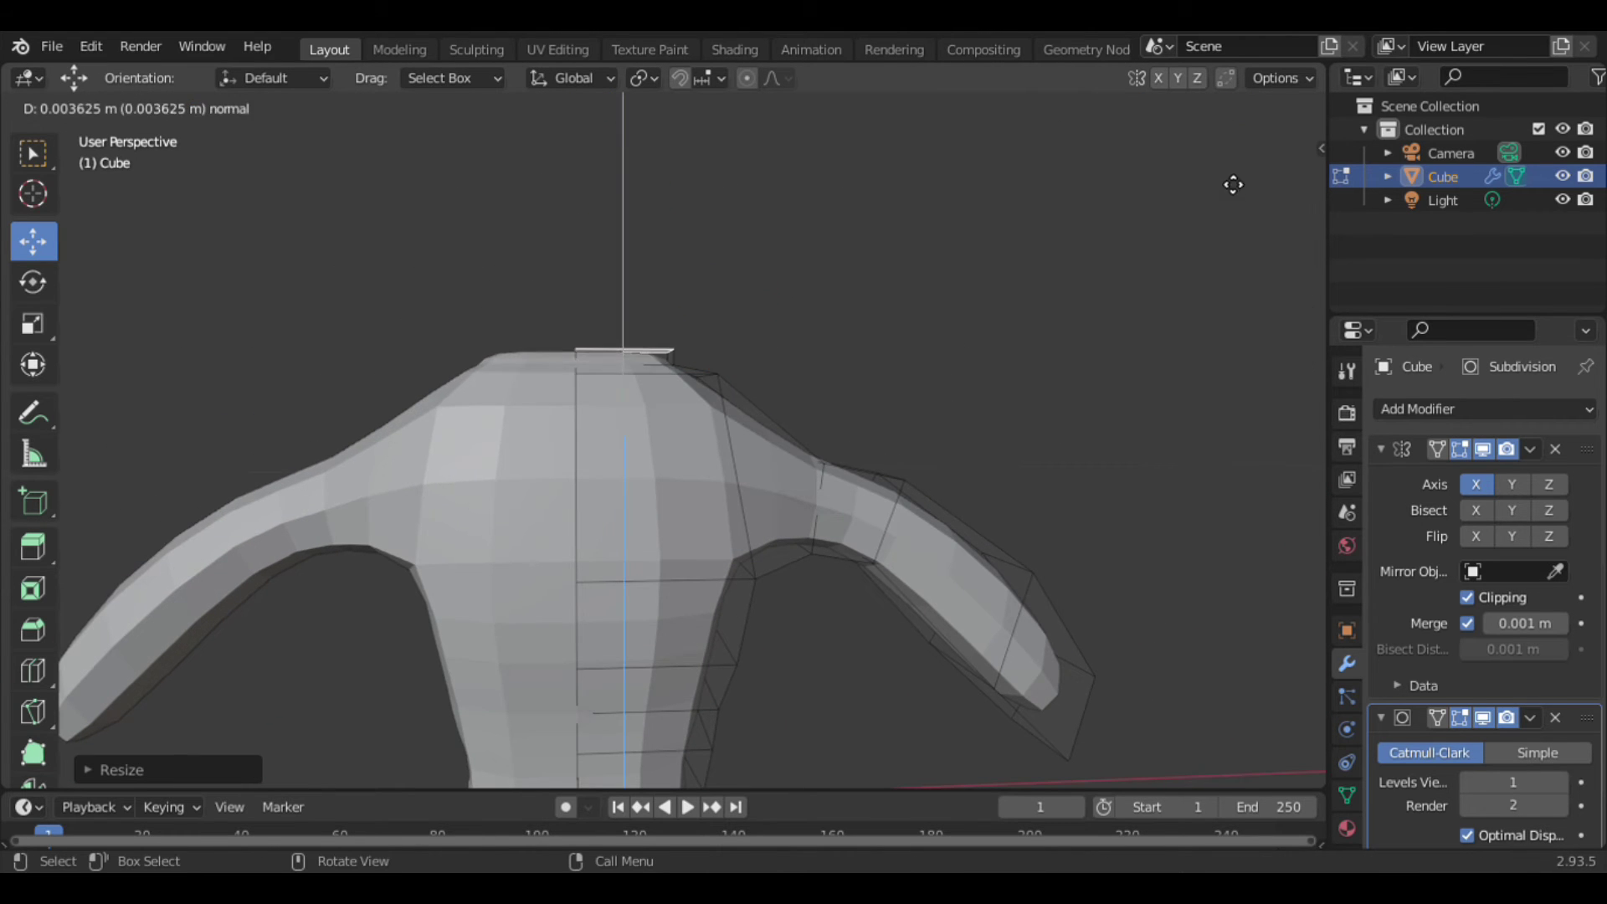
left_click(1239, 142)
left_click_drag(1258, 200, 1264, 191)
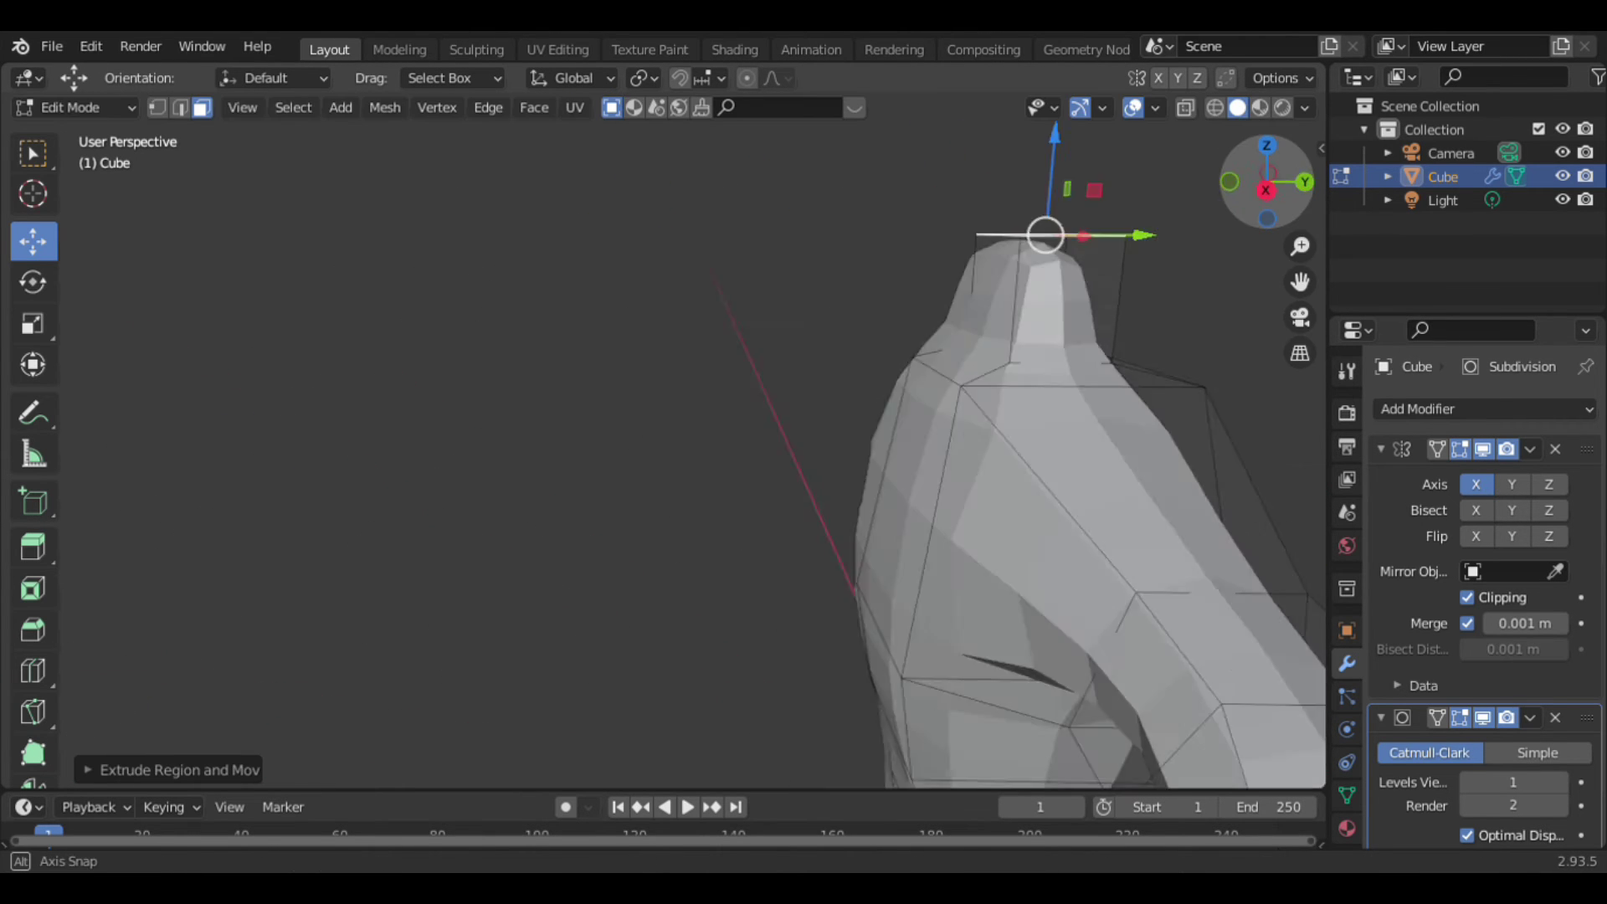
key("ctrl+z")
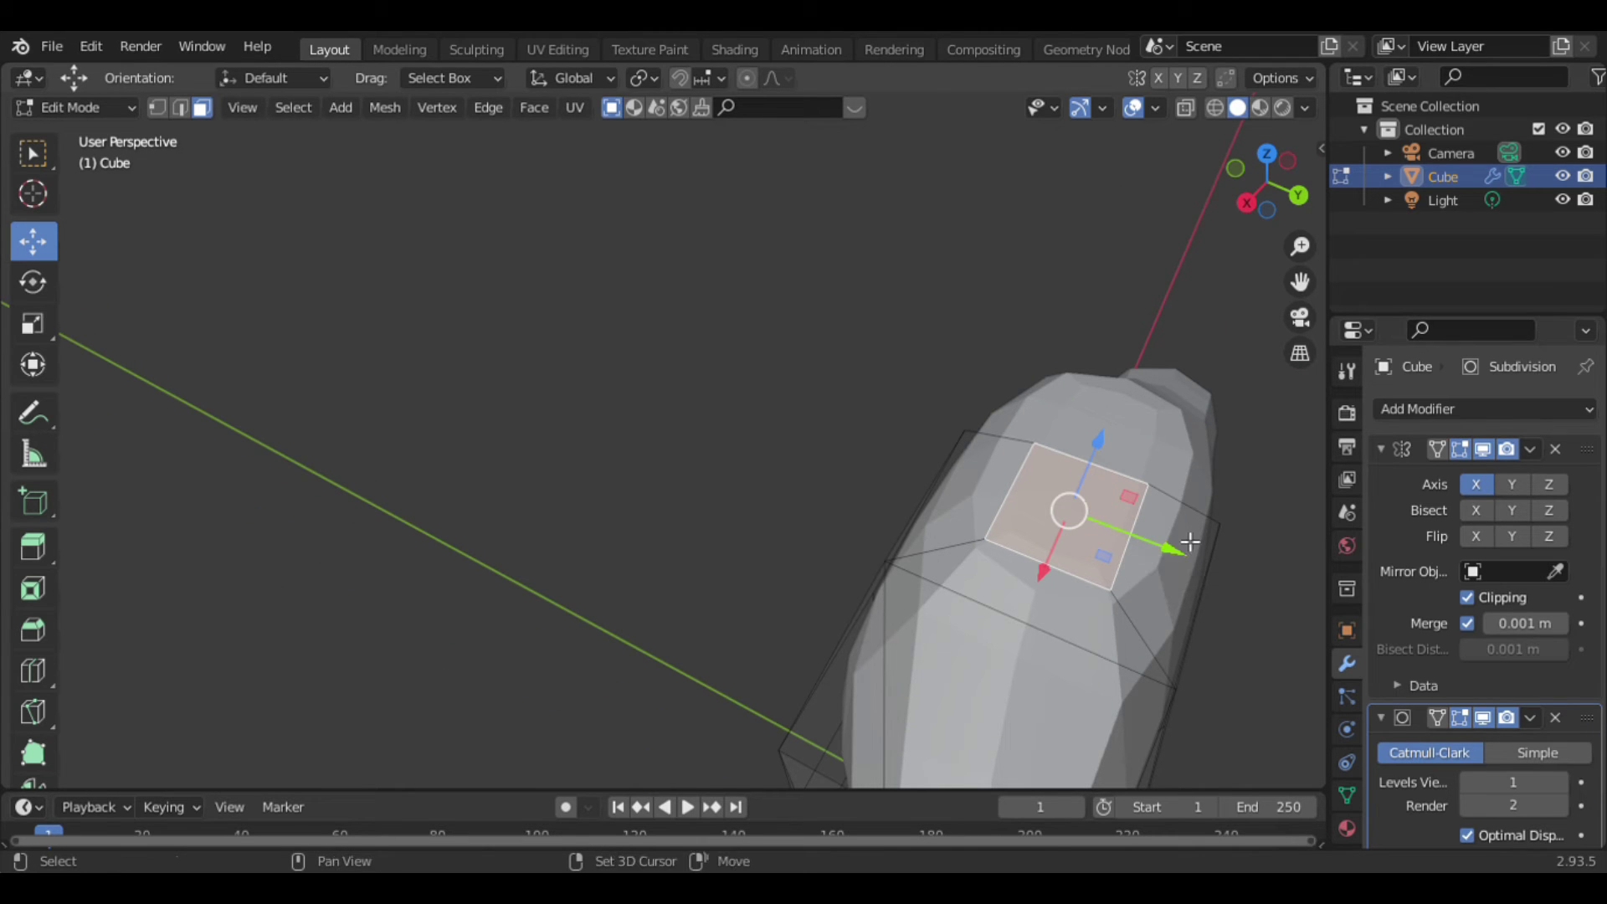
Shift the top face along Y, then extrude and narrow it twice to form the neck column.
left_click_drag(1188, 556, 1231, 584)
key("KP_1")
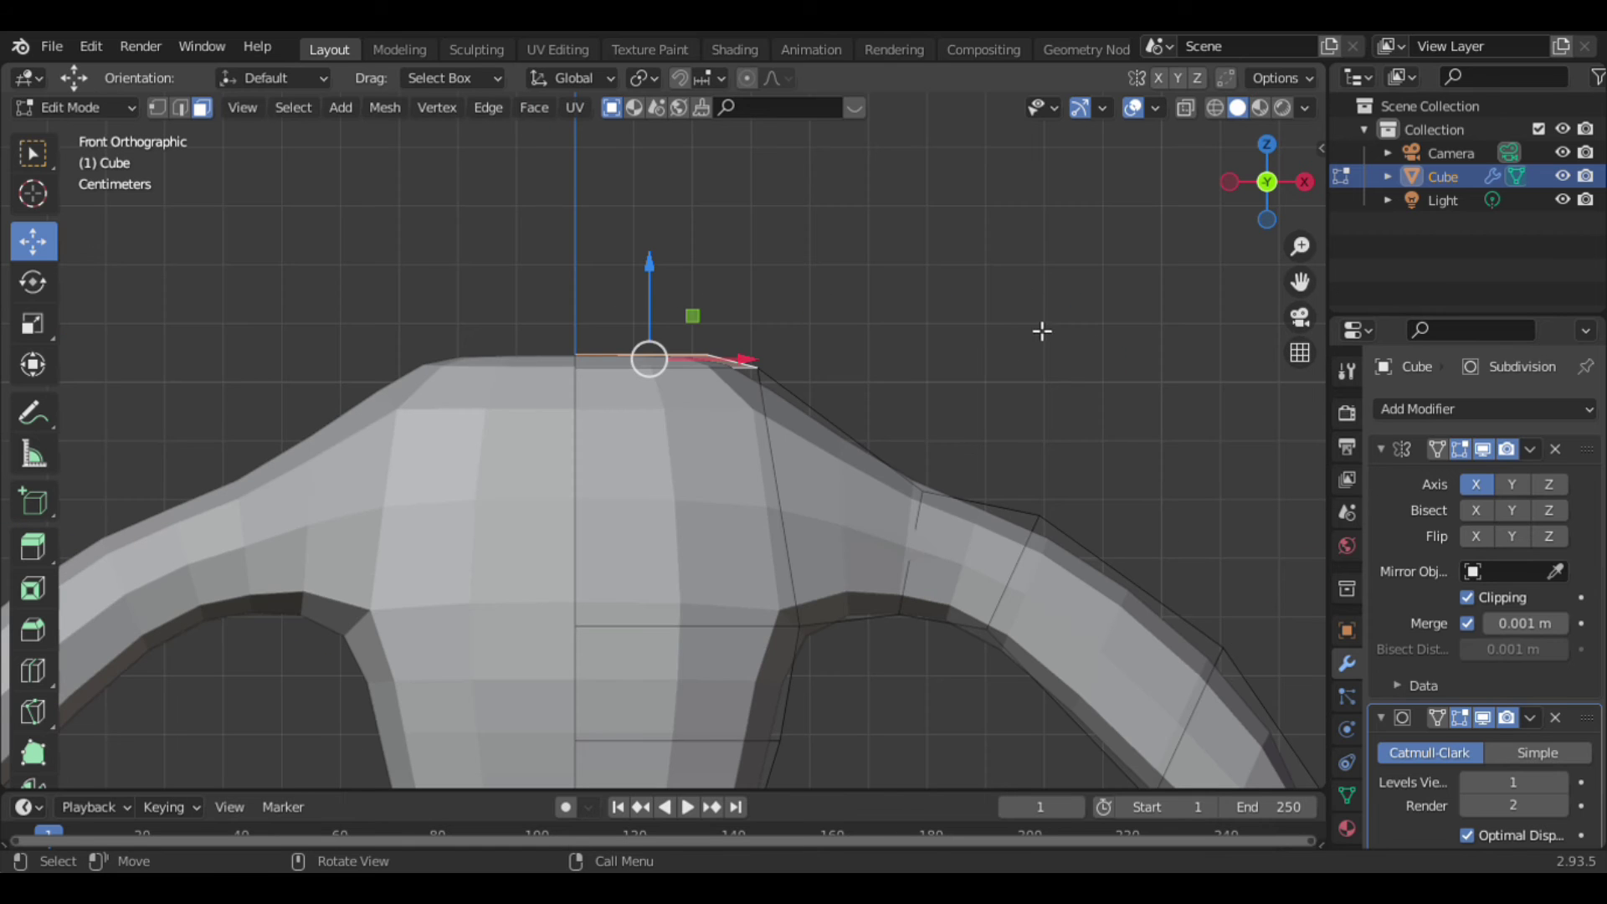
key("e")
left_click(976, 173)
mouse_move(1267, 182)
left_mouse_down()
mouse_move(1281, 191)
mouse_move(990, 262)
left_mouse_up()
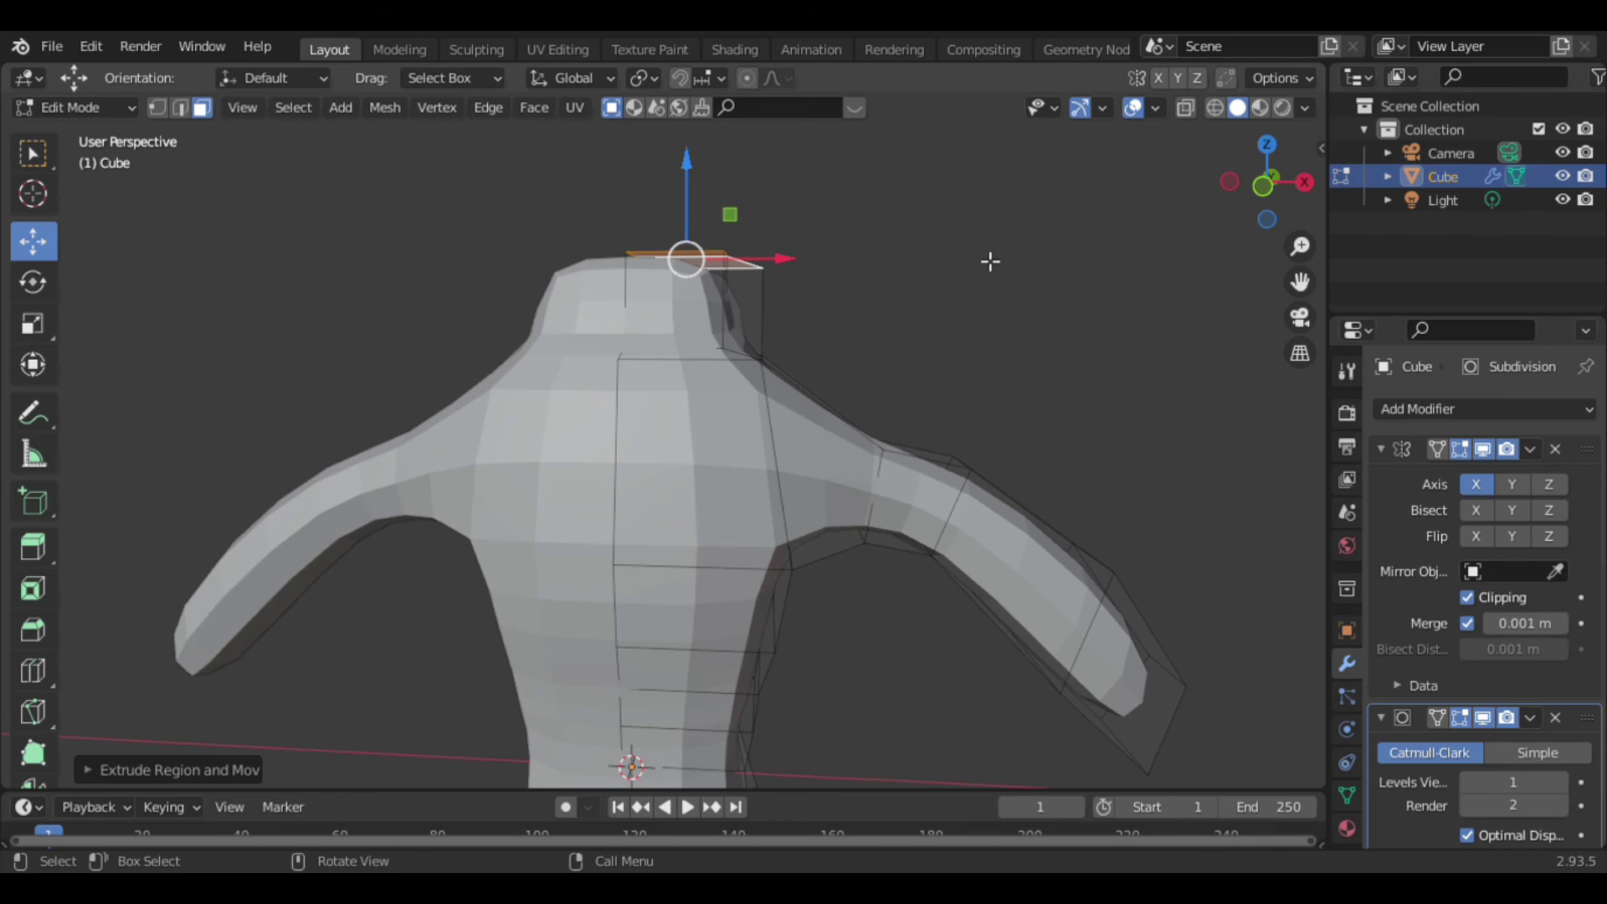
key("s")
left_click(896, 223)
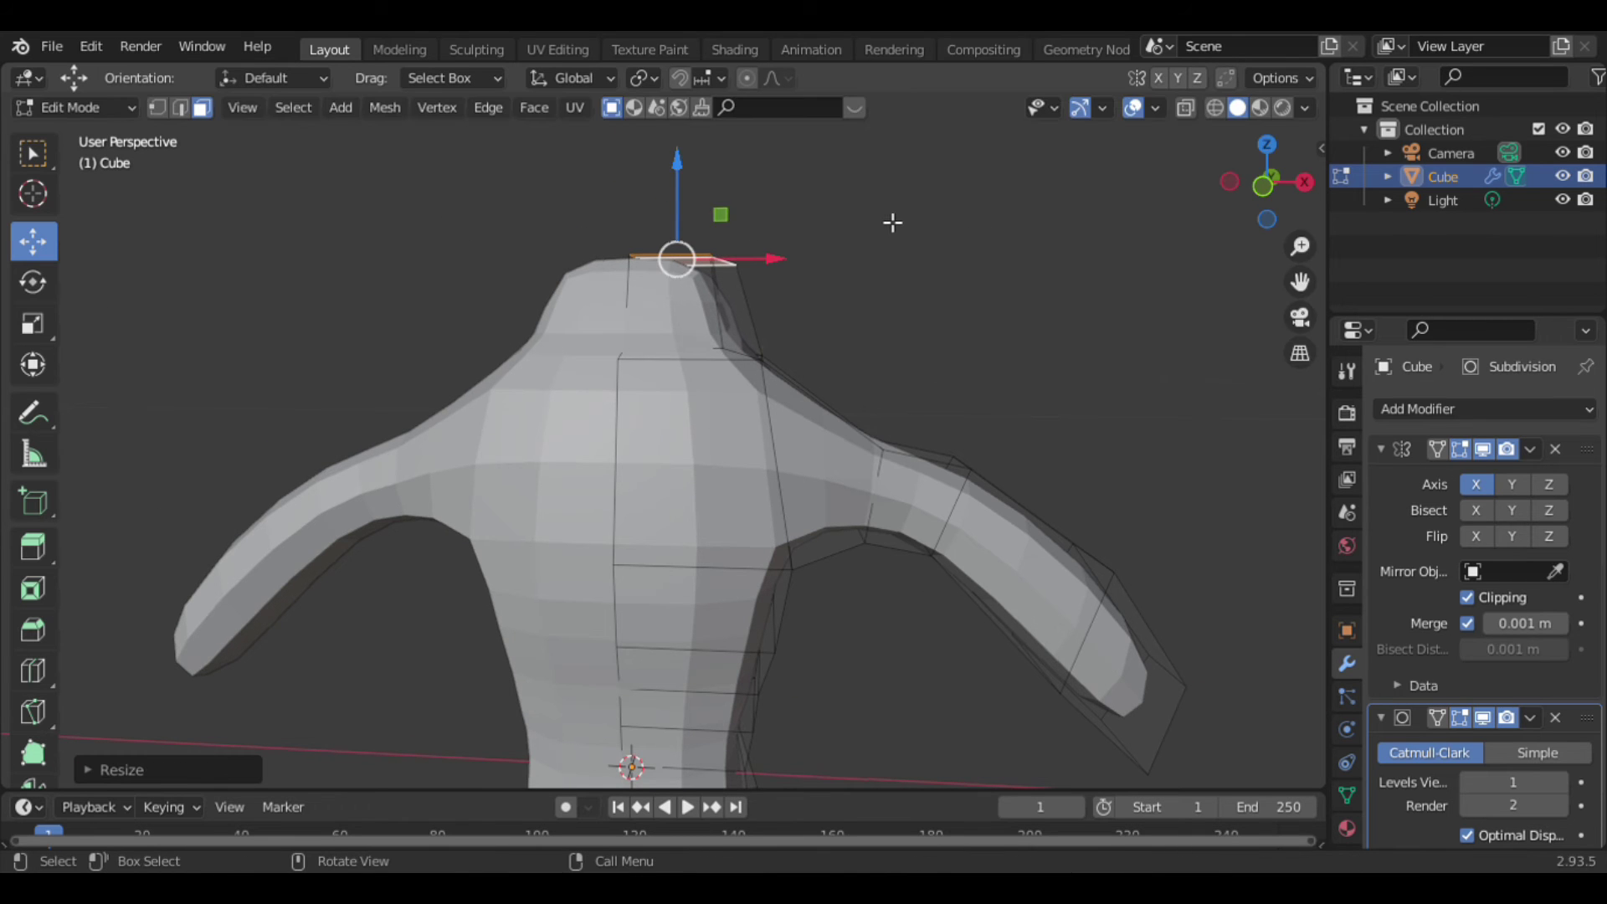
key("e")
left_click(912, 146)
key("s")
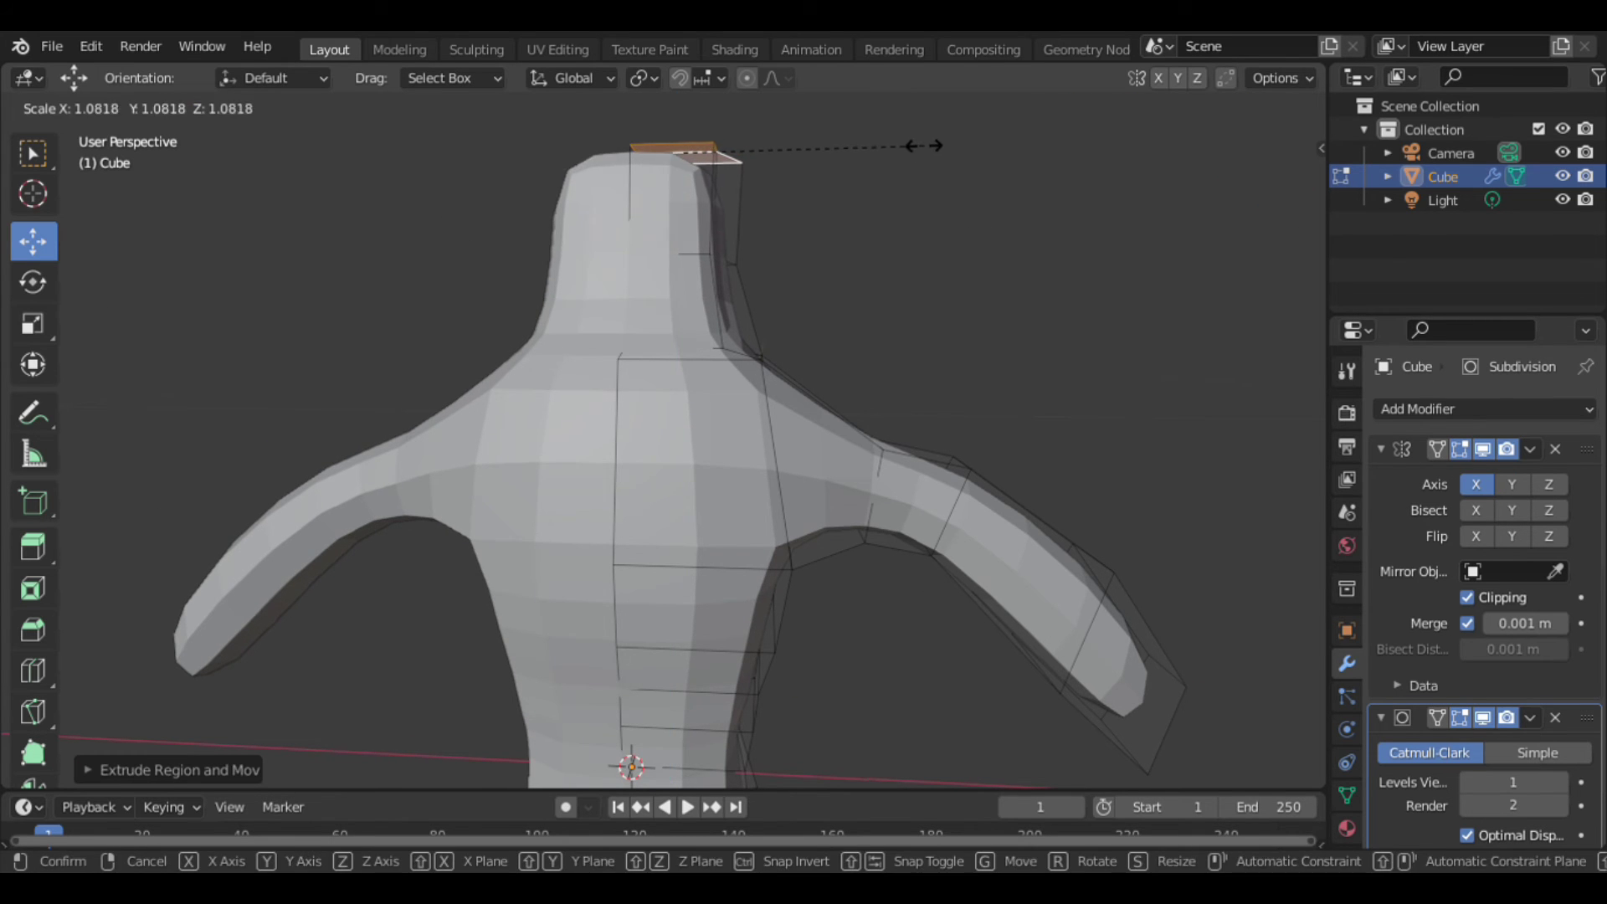
left_click(924, 146)
middle_click_drag(670, 419, 669, 435)
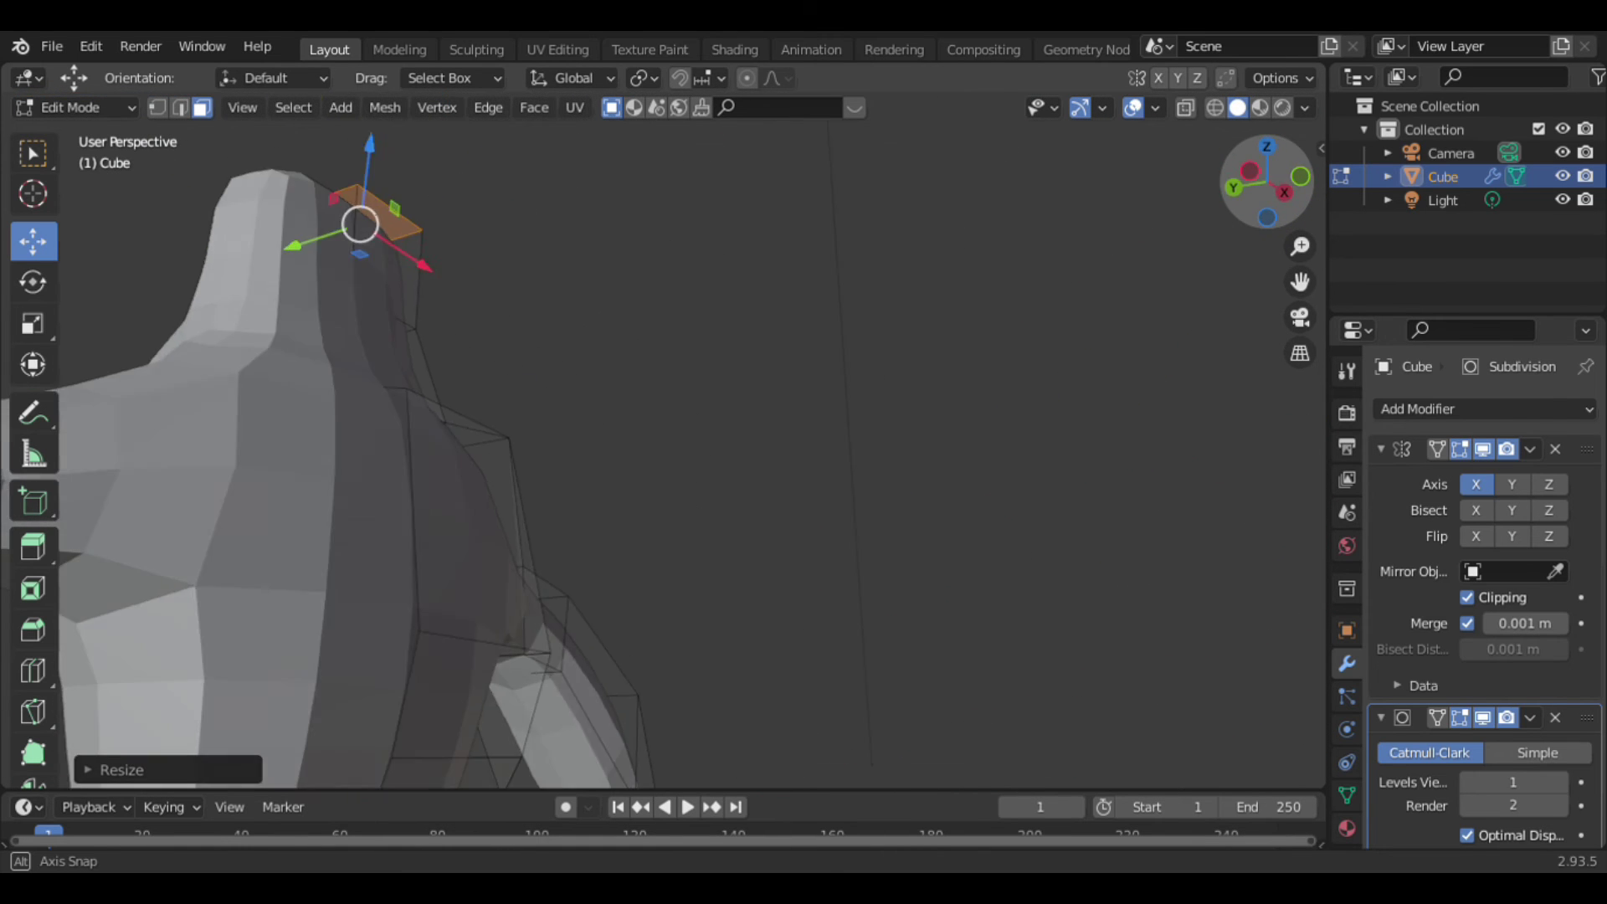
Box-select the neck's side faces and nudge them along Y, checking the result in front view.
middle_click_drag(670, 436, 1510, 231)
left_click_drag(500, 242, 581, 231)
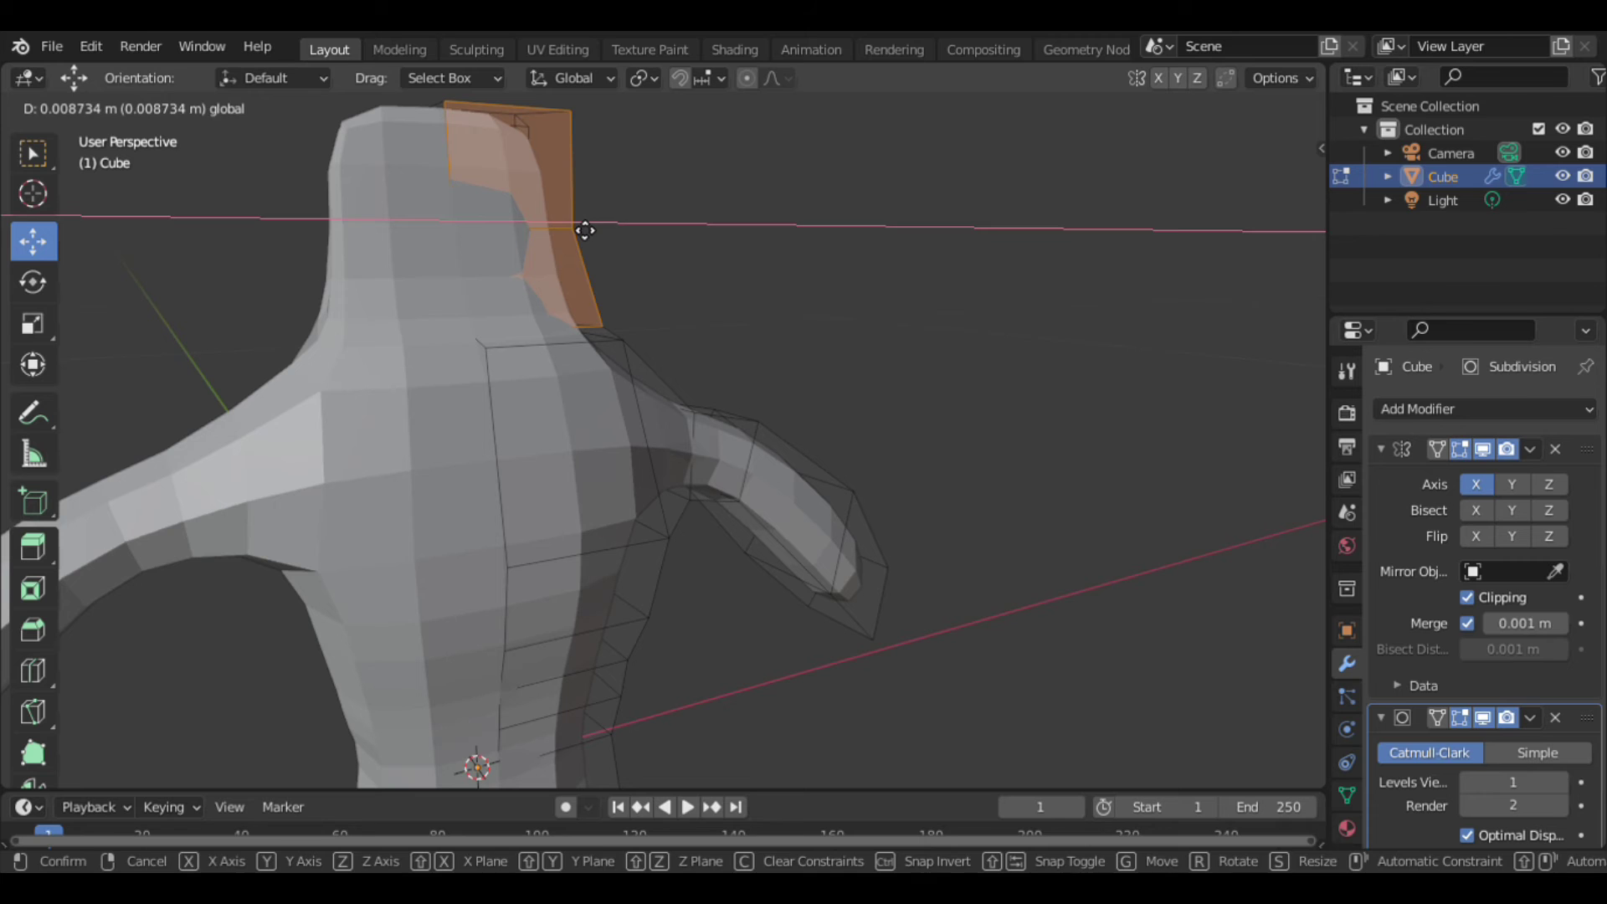
right_click(585, 231)
left_click_drag(1288, 195, 448, 209)
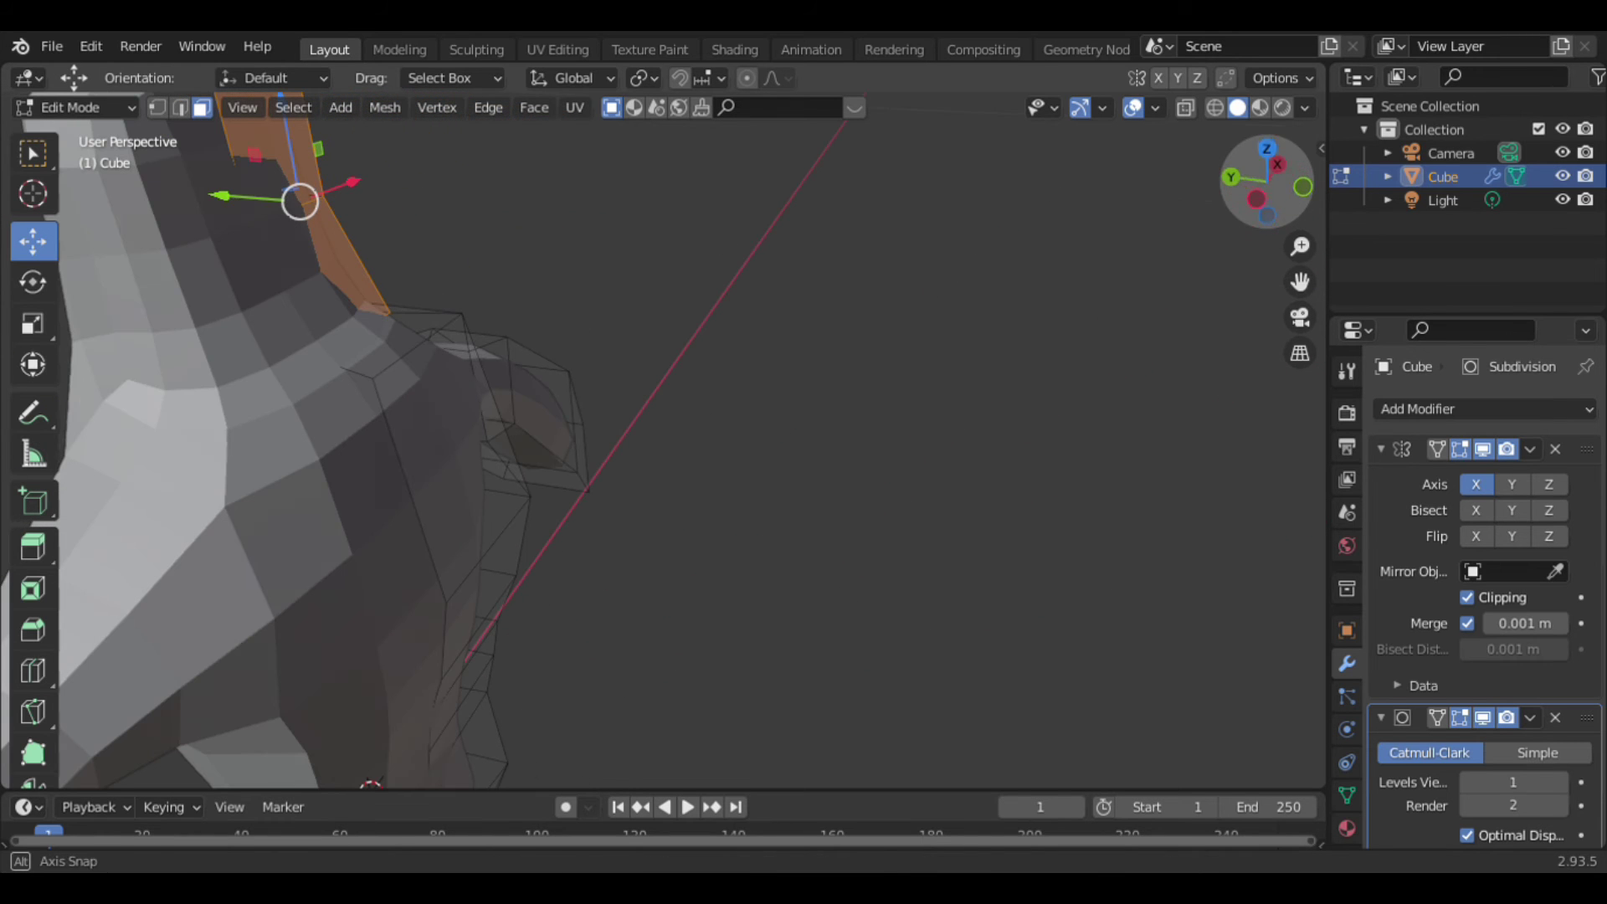
left_click_drag(228, 197, 318, 201)
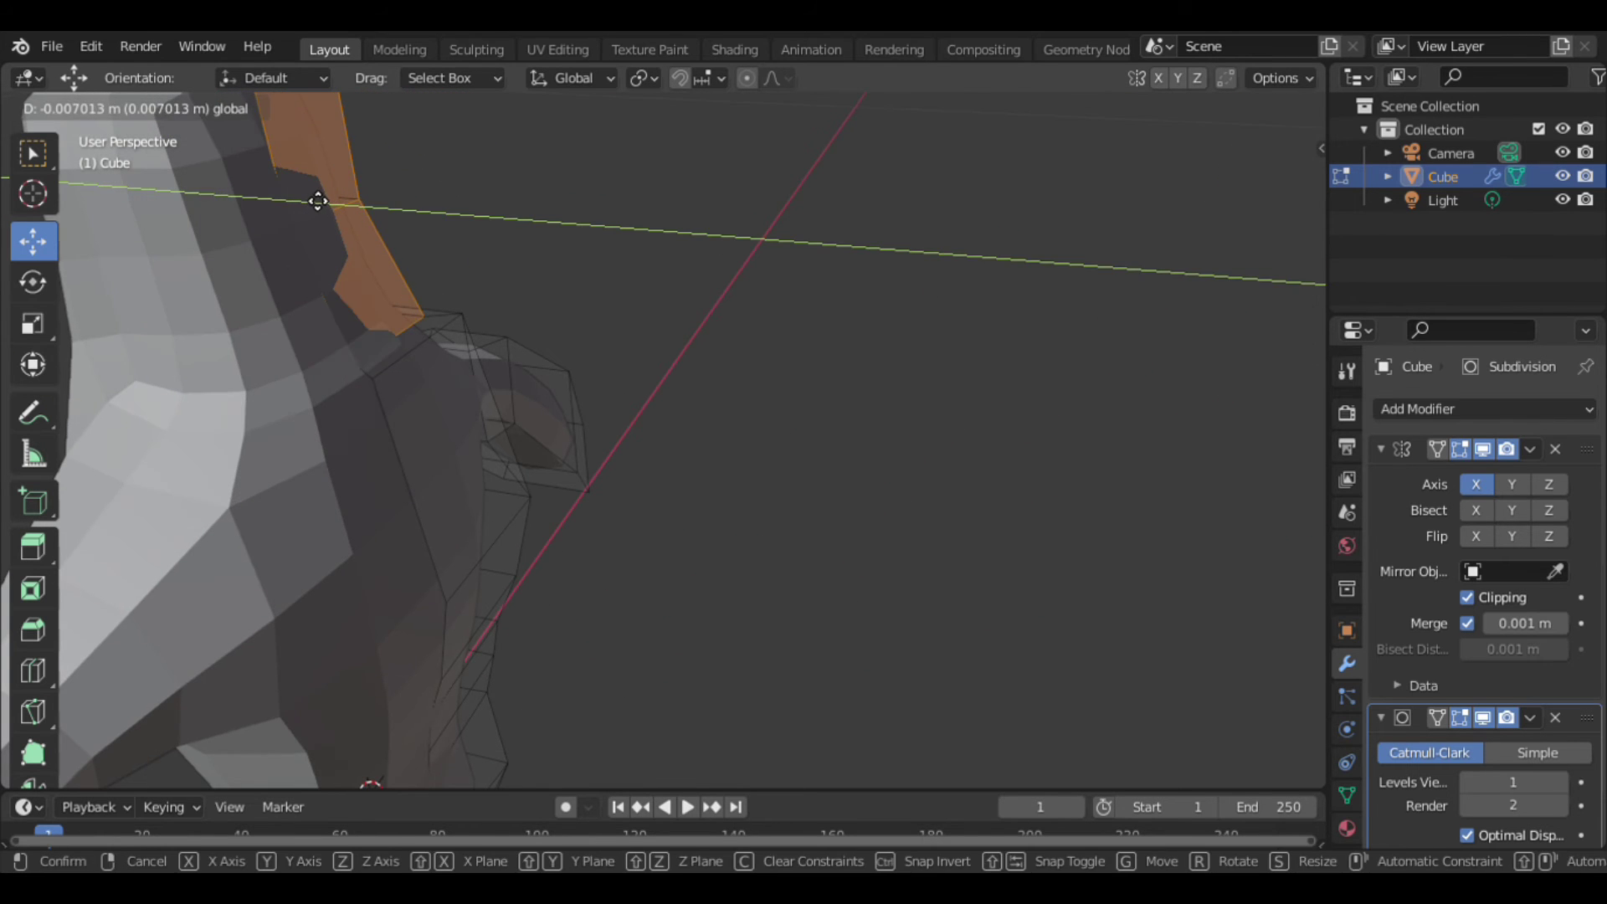
middle_click_drag(317, 200, 678, 254)
left_click(834, 277)
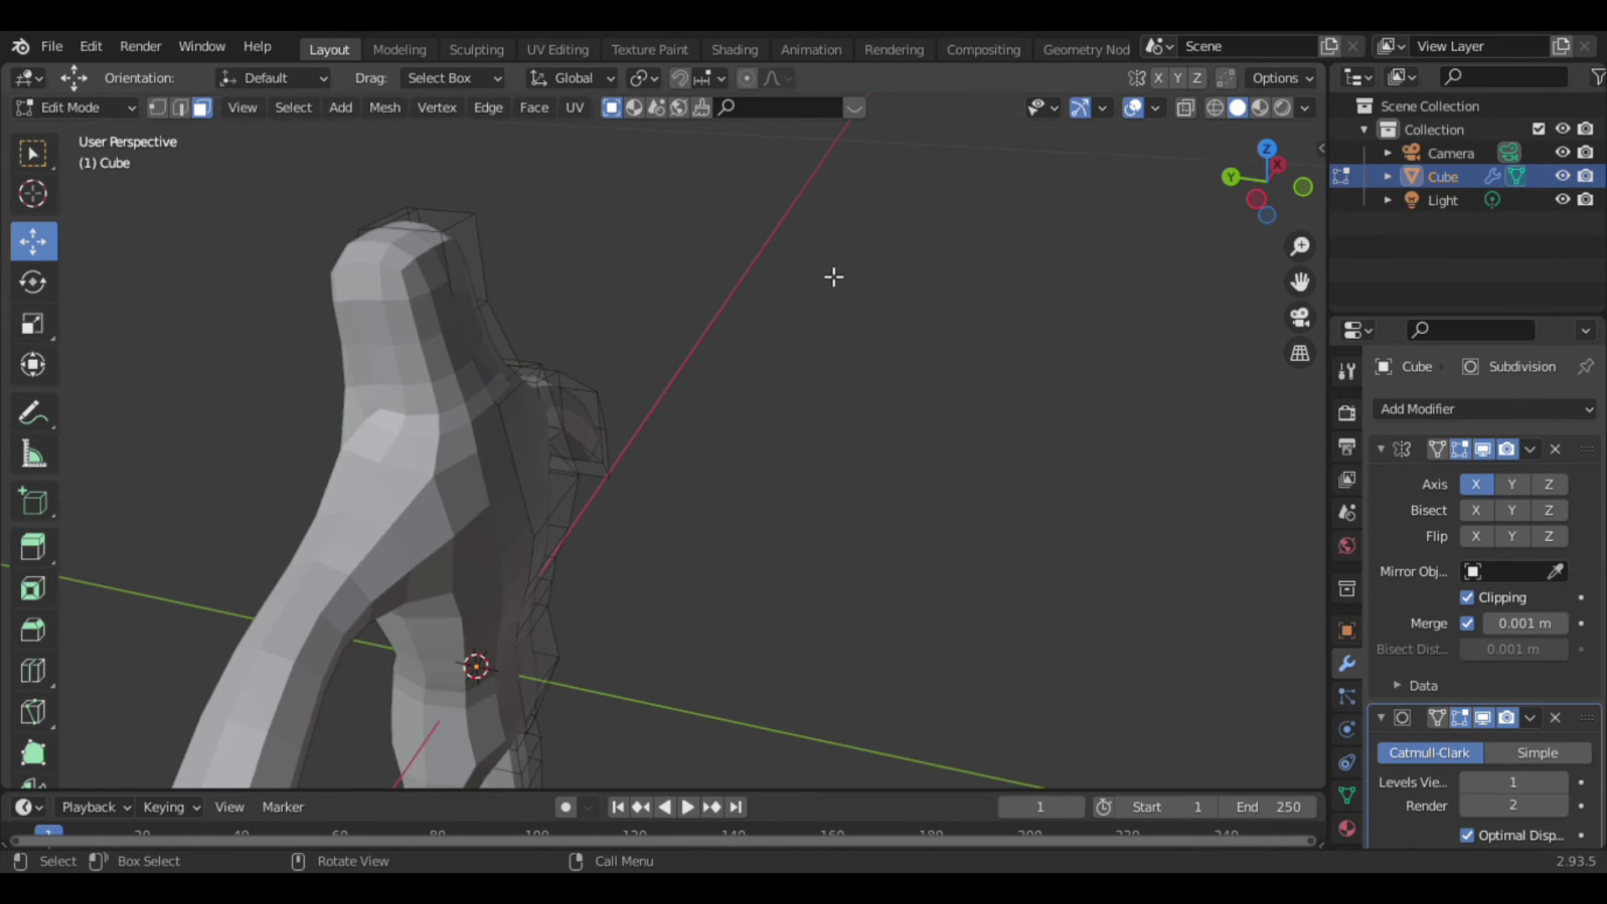
key("KP_1")
left_click_drag(1237, 193, 918, 231)
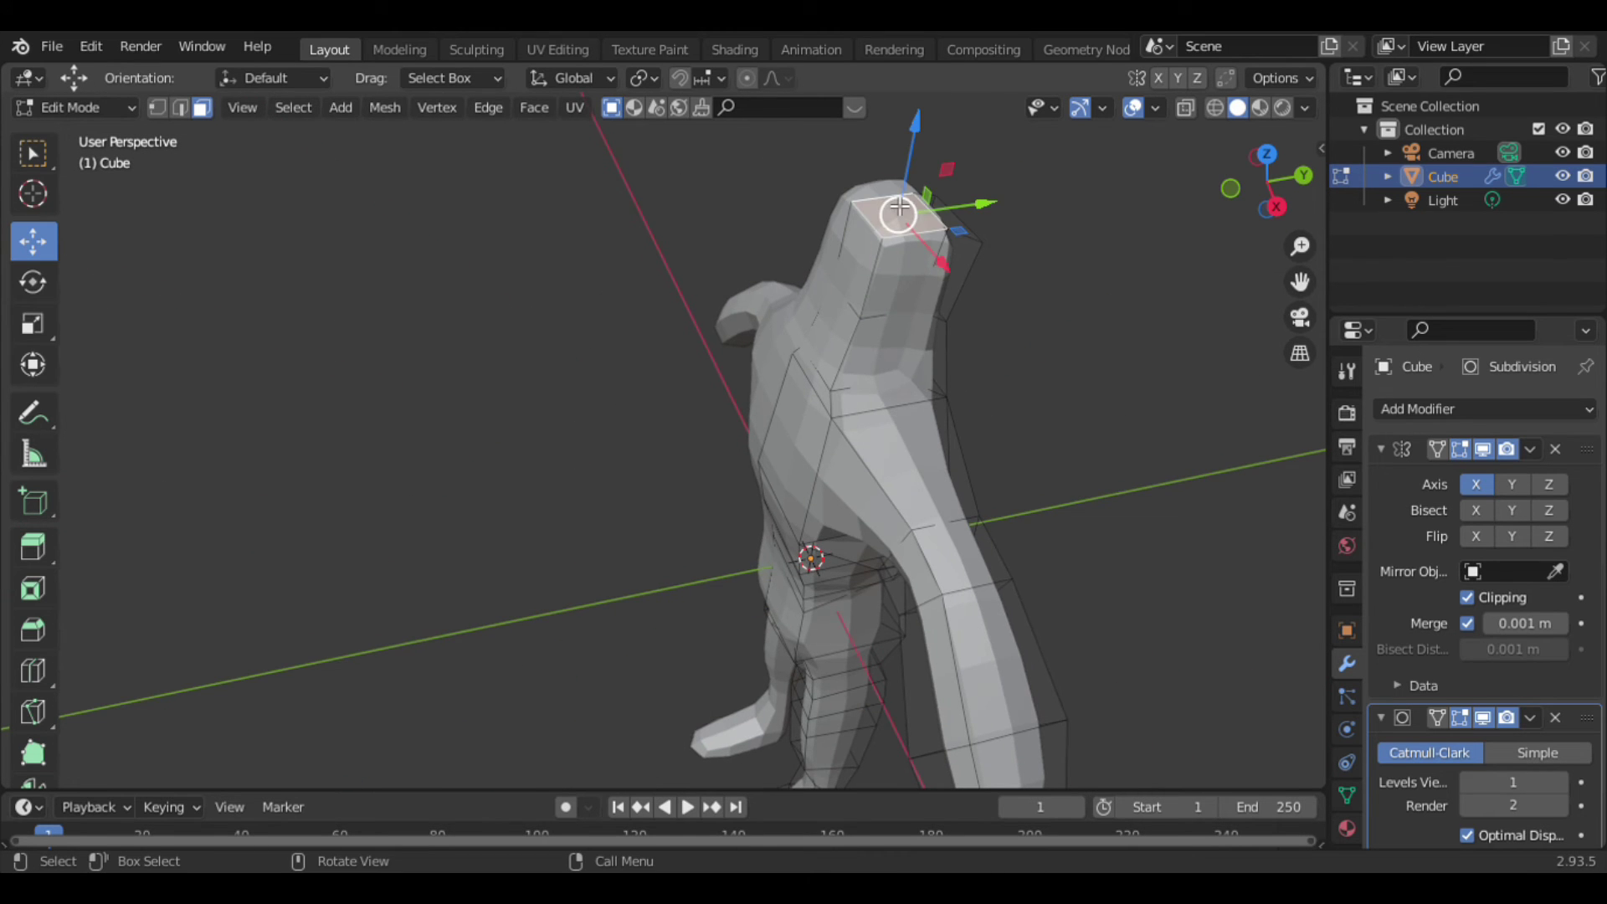
key("KP_1")
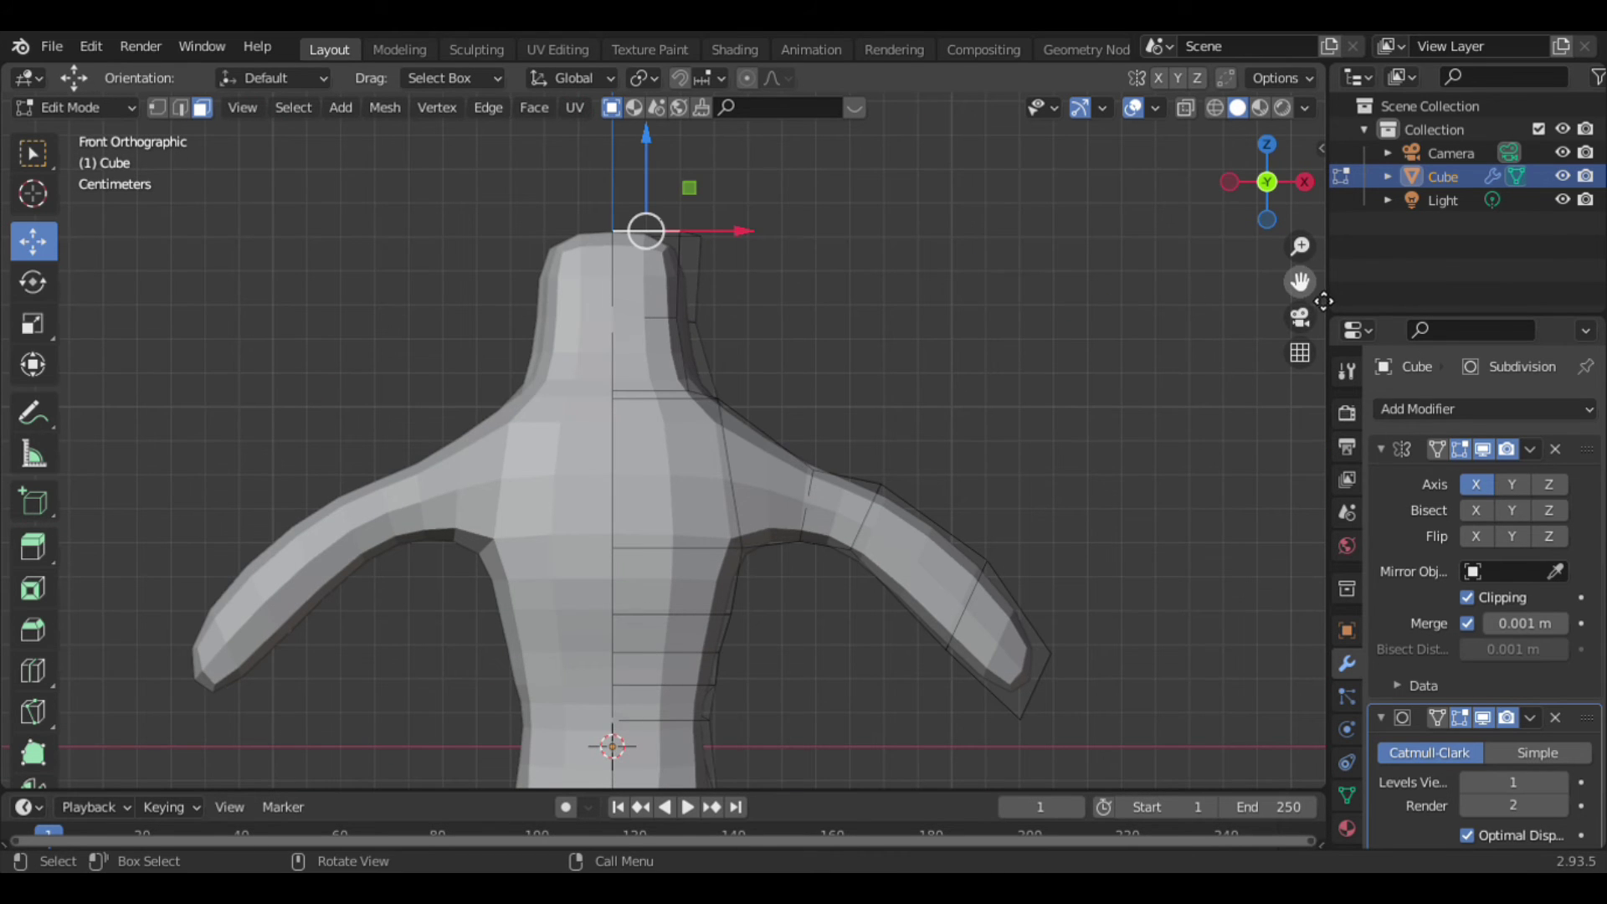
Extrude the neck top and widen the new ring to start the head.
left_click_drag(1300, 282, 1300, 484)
left_click_drag(1254, 159, 1218, 157)
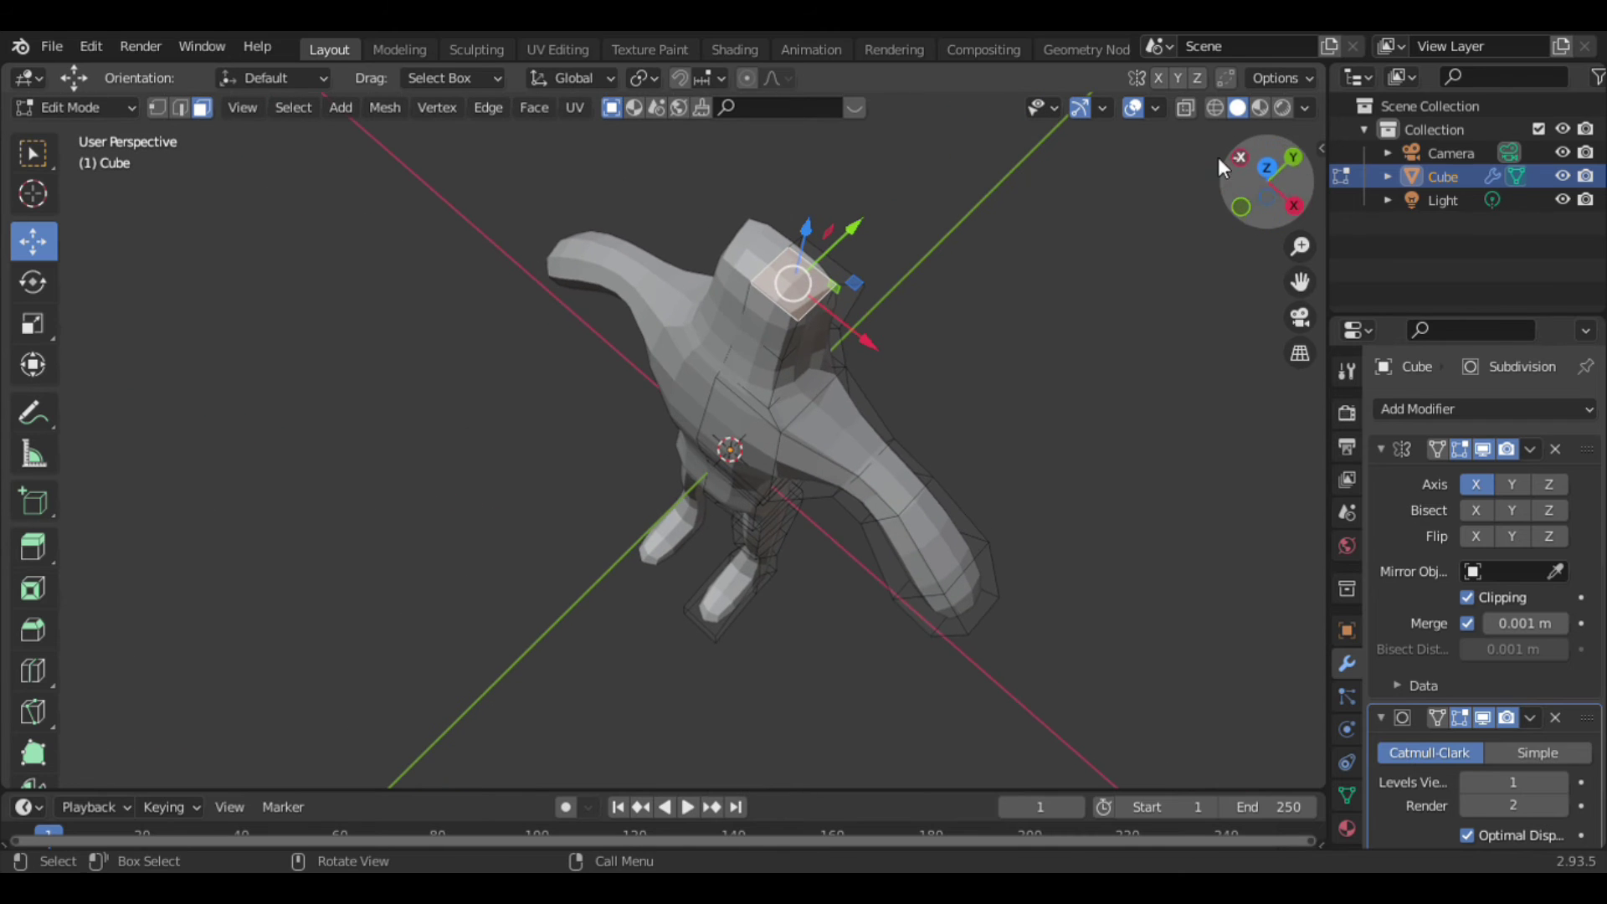
scroll(763, 358, "up", 2)
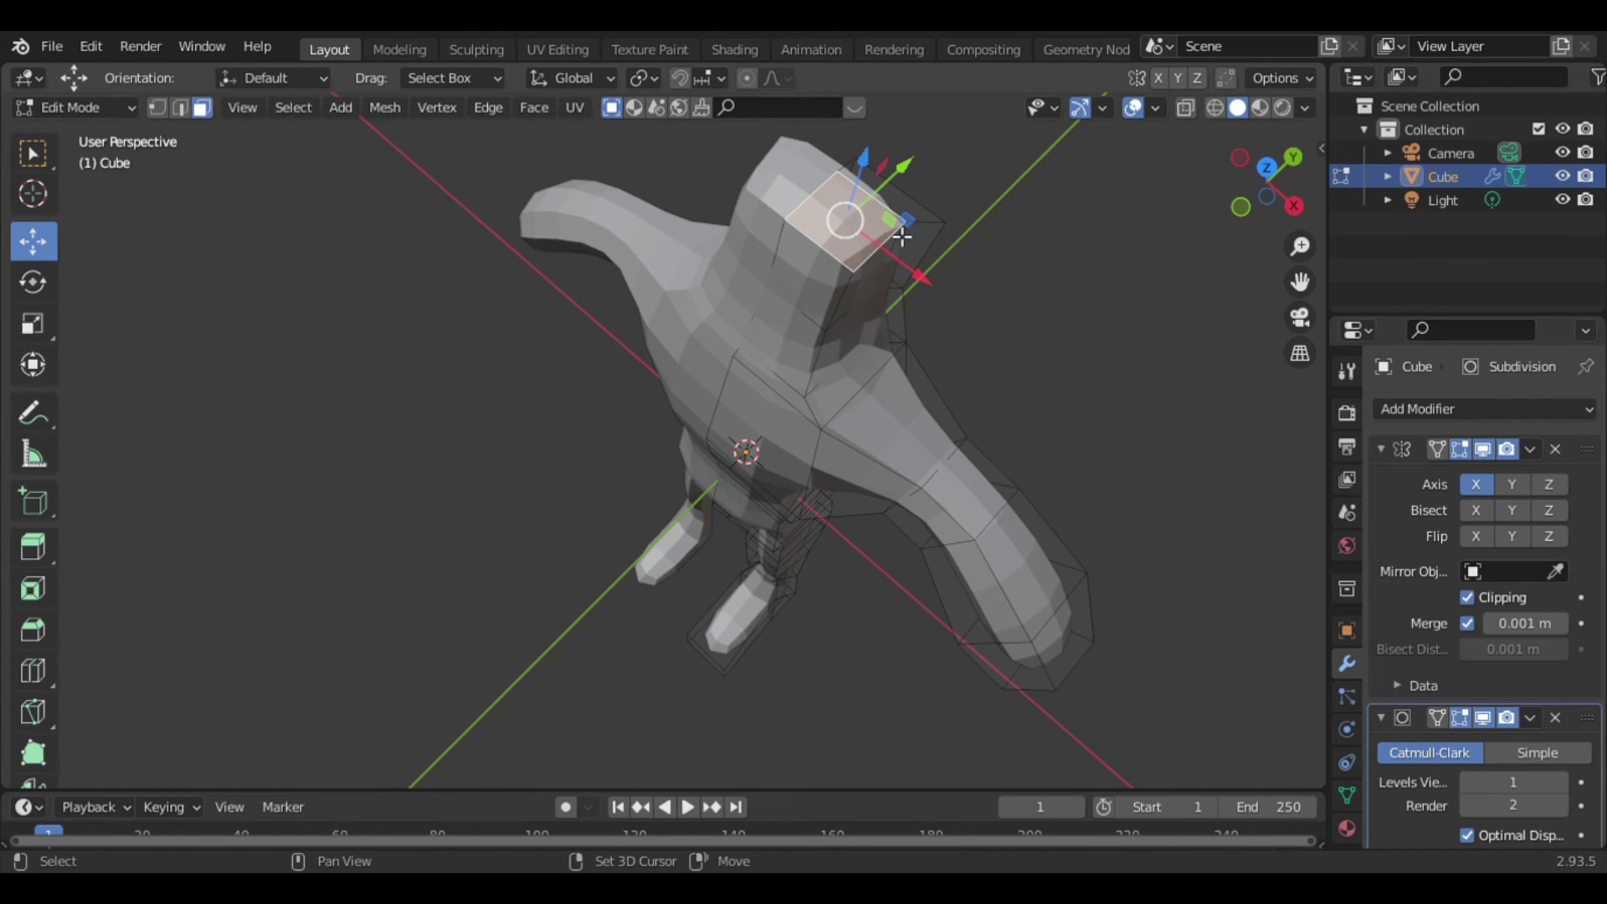
key("KP_1")
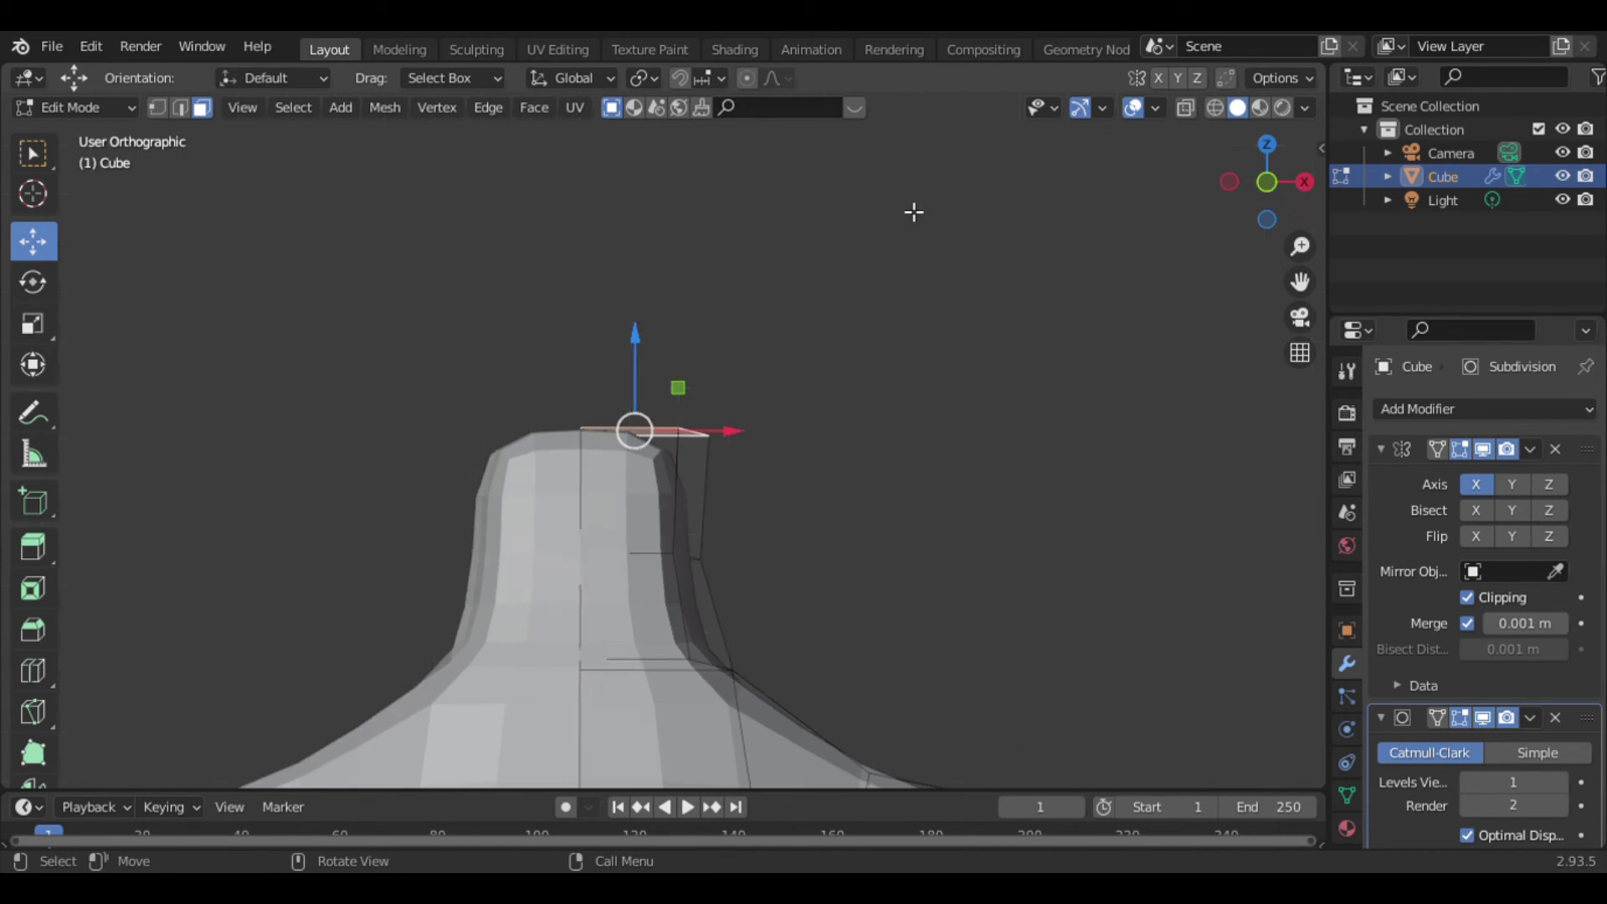
key("e")
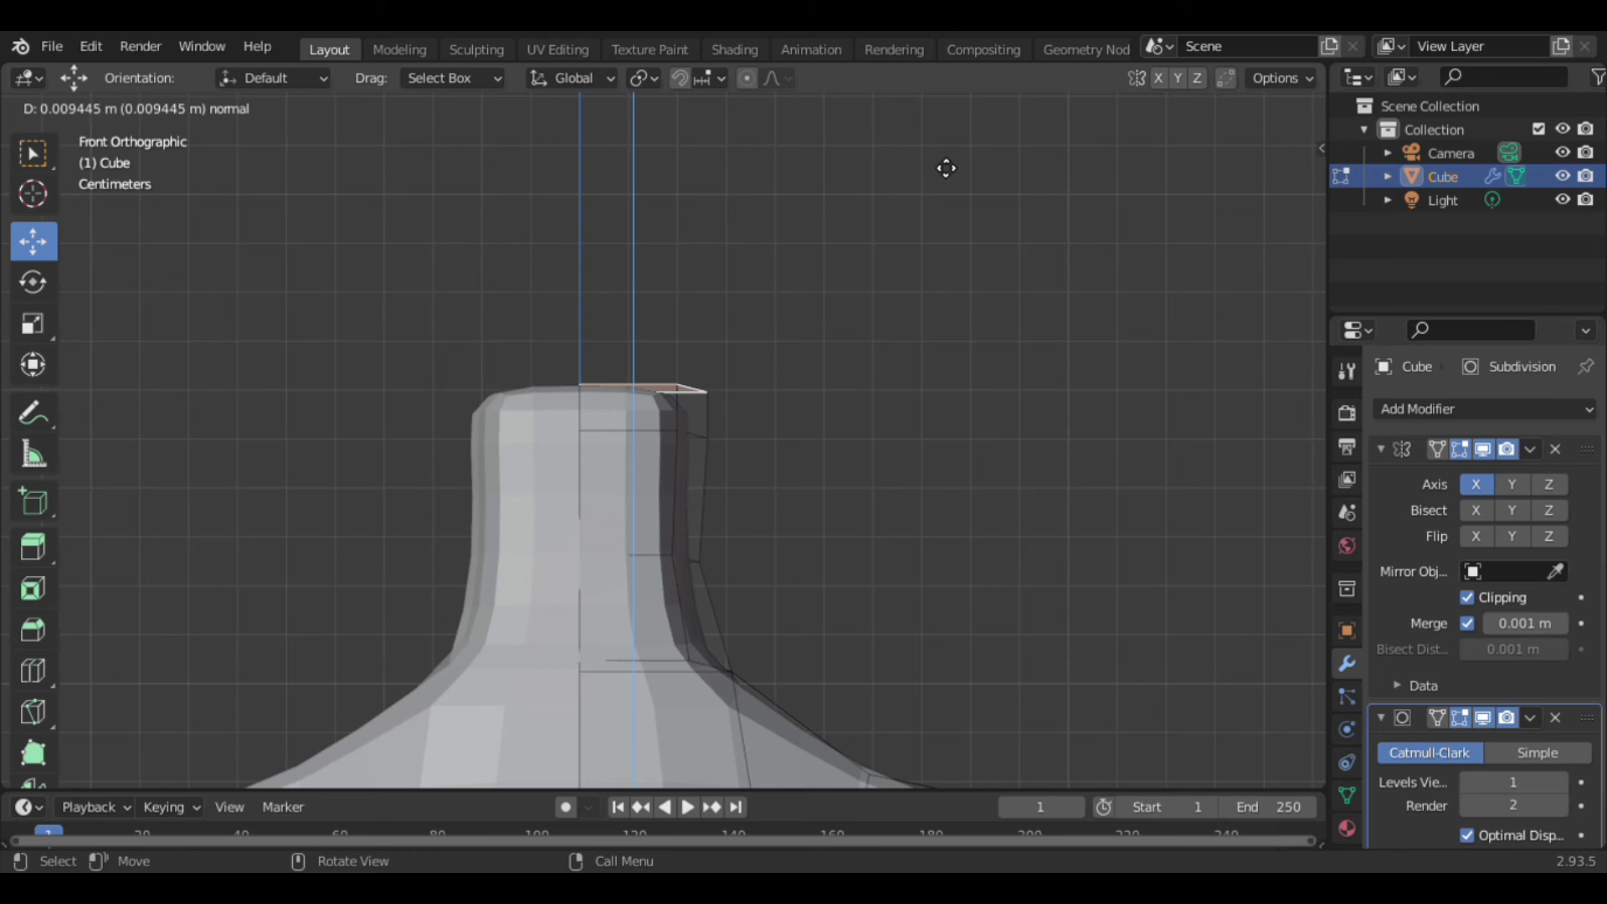
left_click(944, 166)
key("s")
key("Return")
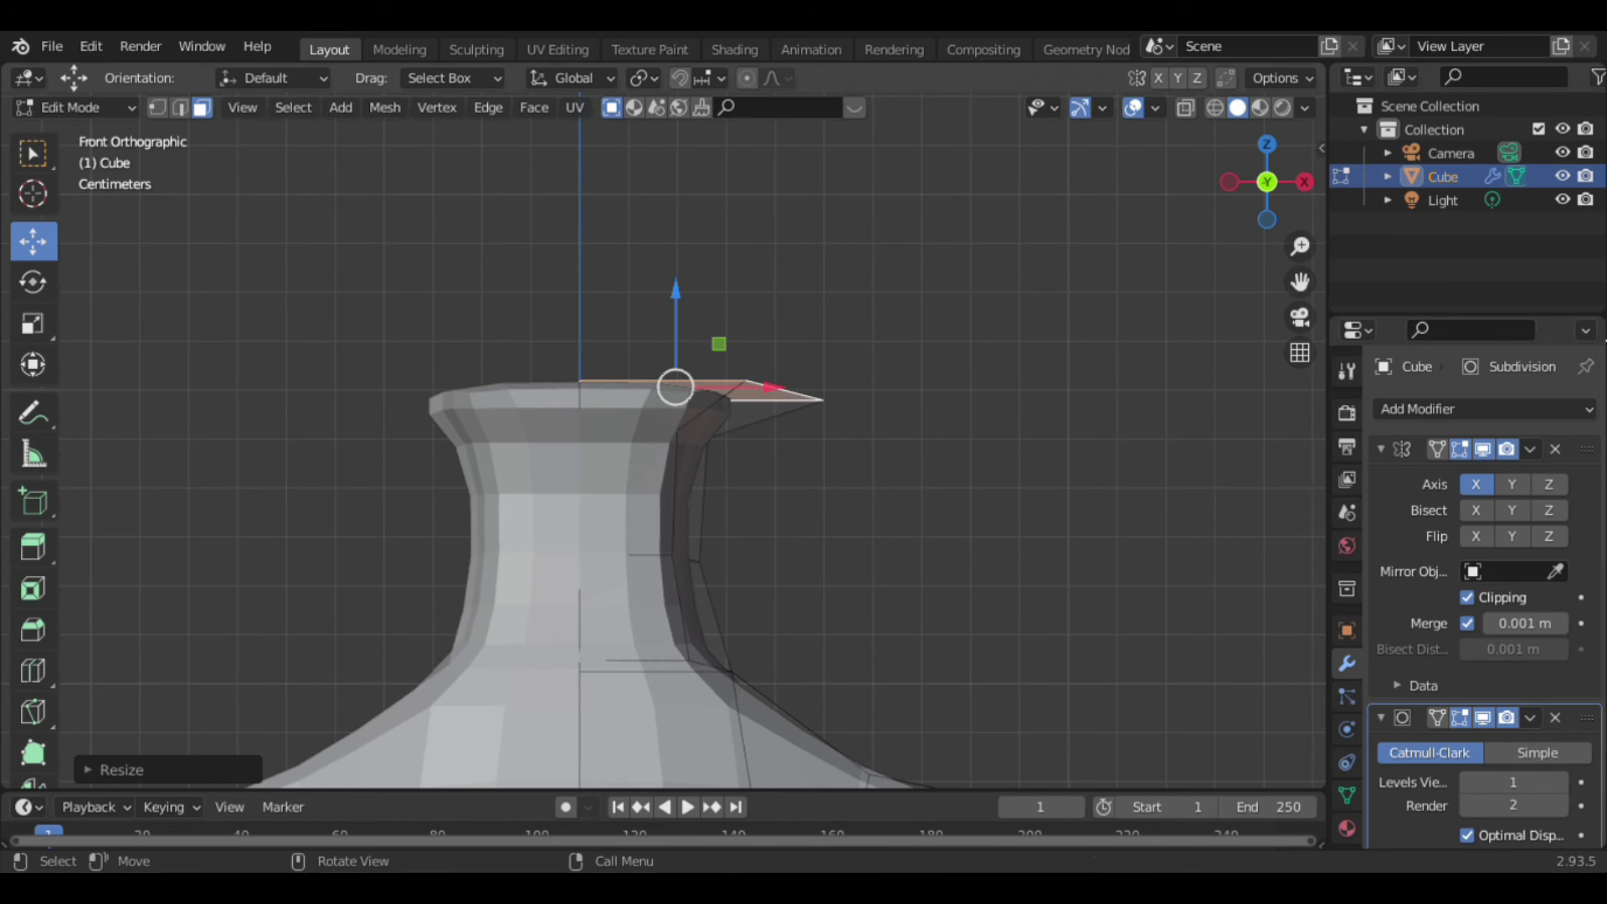
key("s")
key("Escape")
Shrink the ring slightly and extrude it upward twice to form the head block.
mouse_move(1253, 158)
left_mouse_down()
mouse_move(1197, 189)
mouse_move(1231, 189)
left_mouse_up()
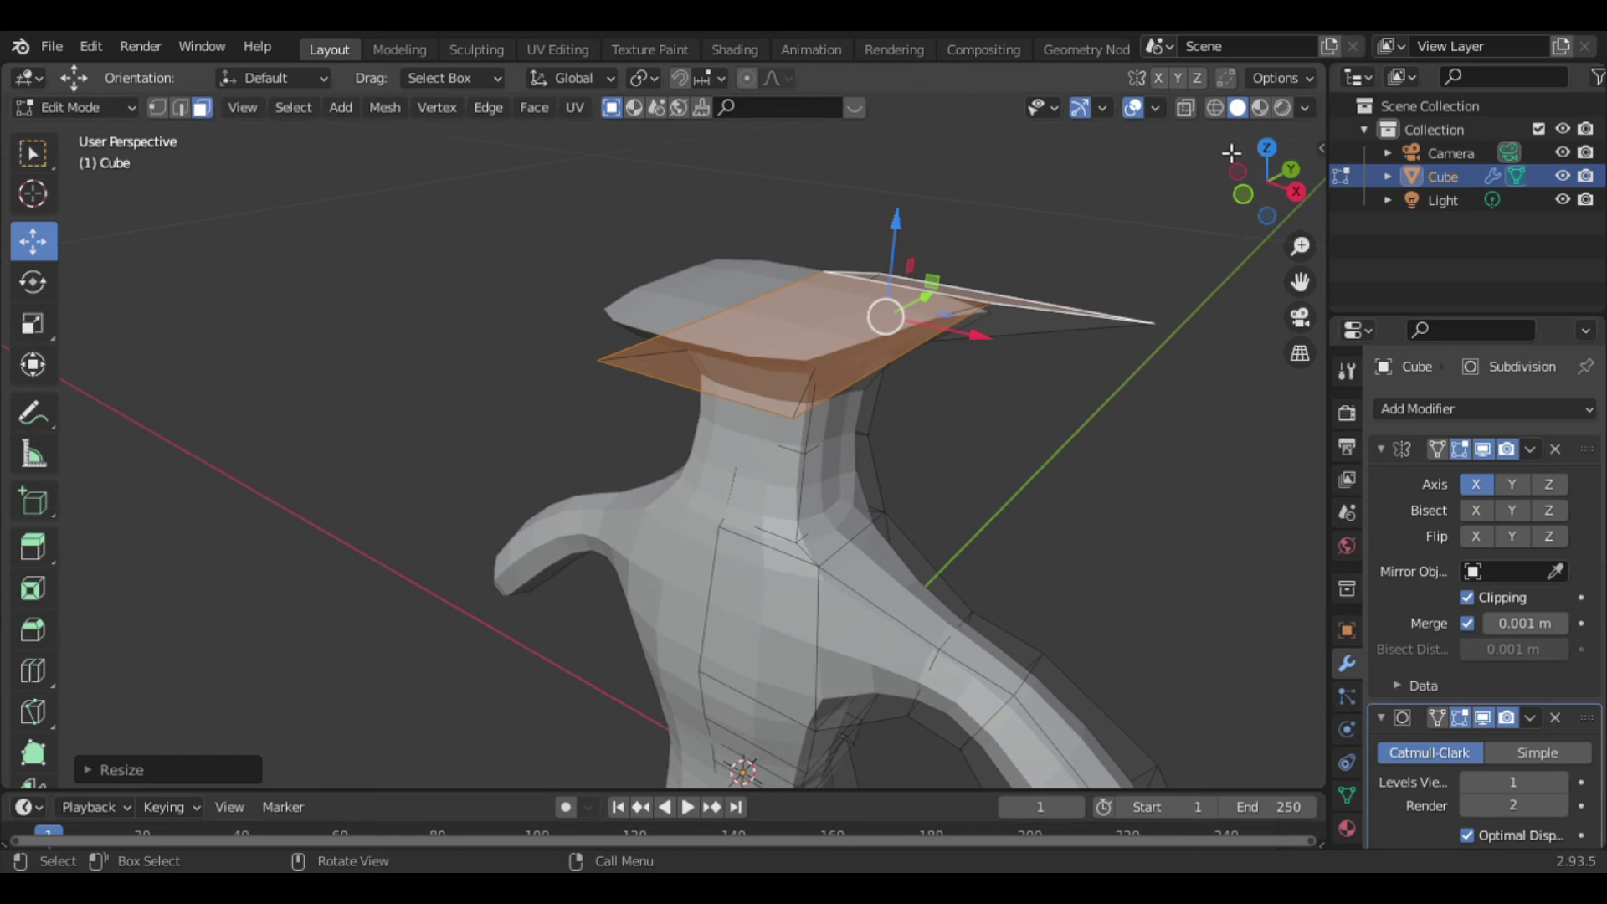
key("s")
left_click(1034, 134)
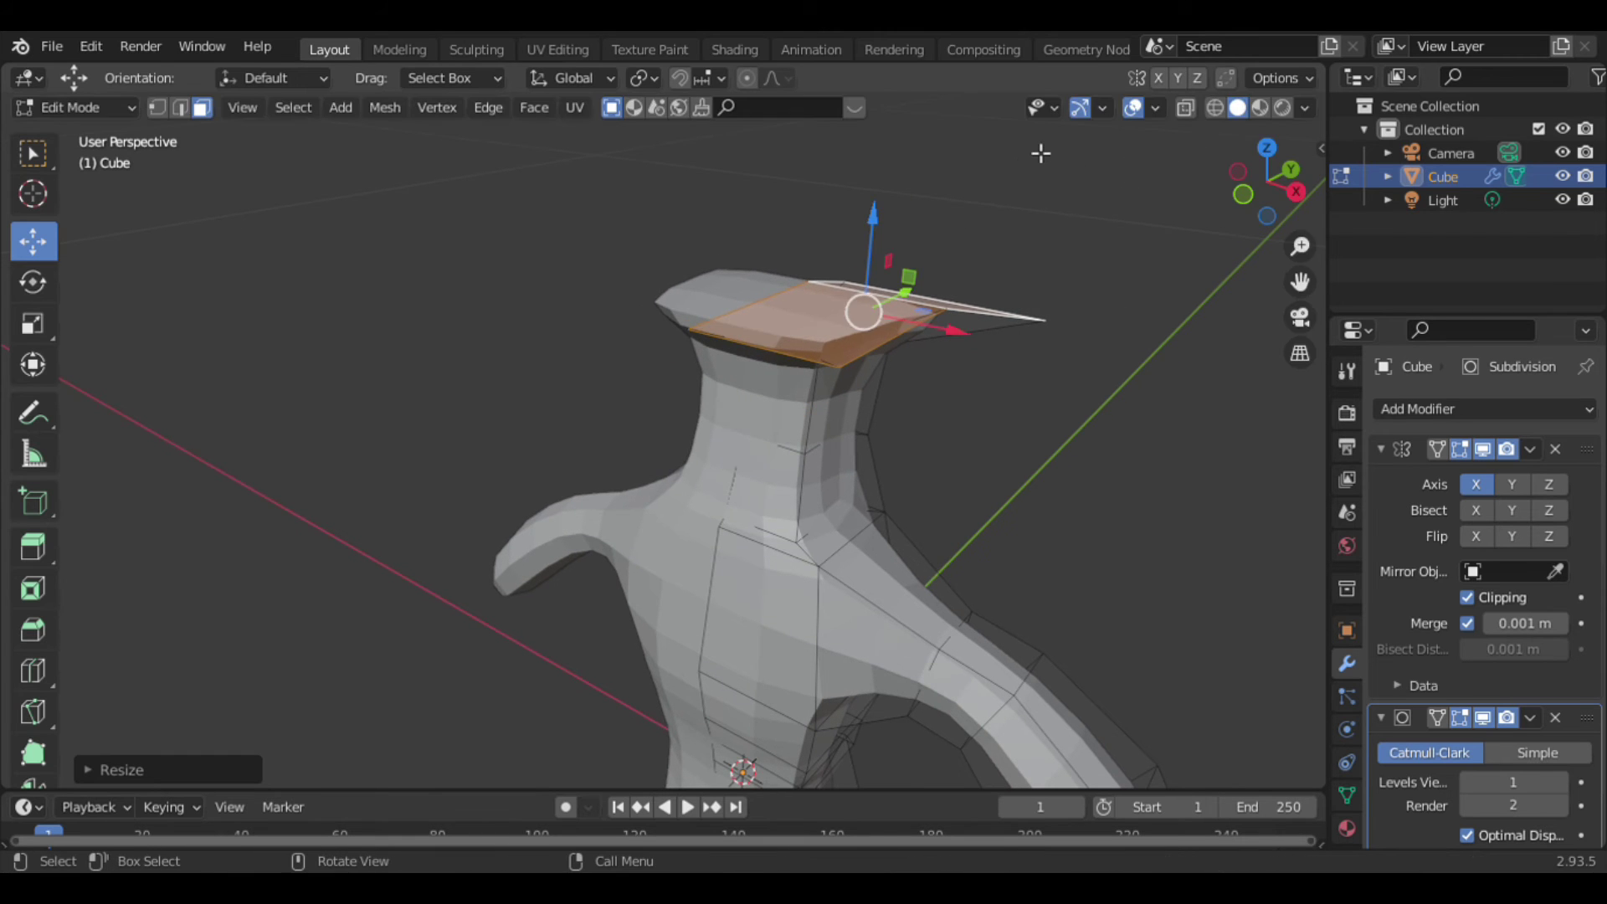
key("e")
left_click(886, 161)
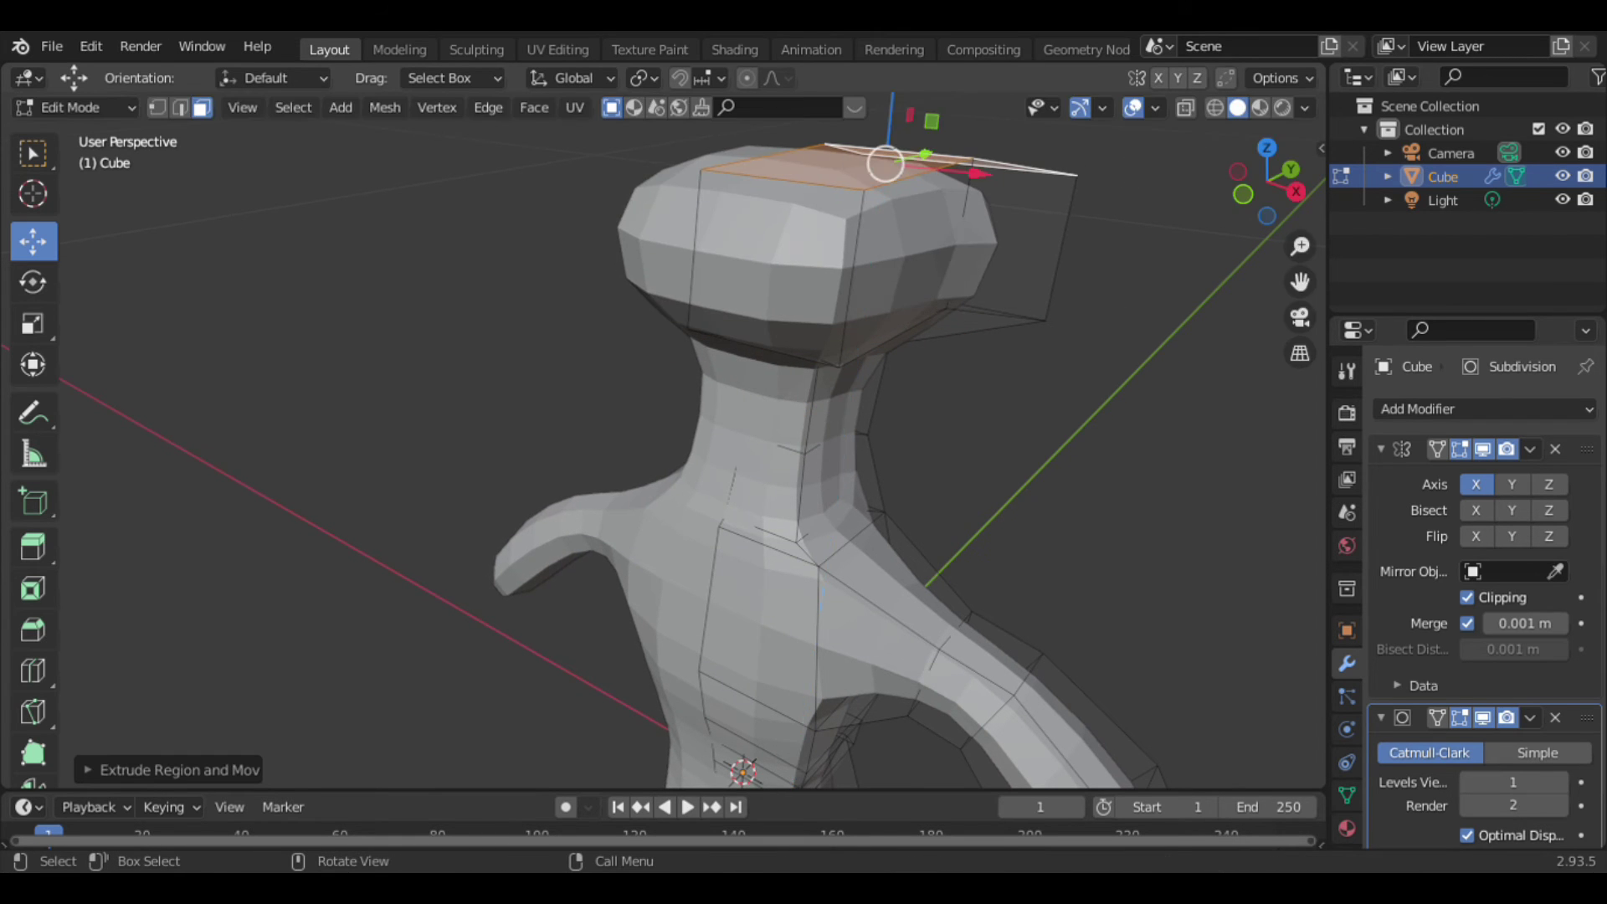
middle_click_drag(886, 162, 919, 201)
key("e")
left_click(1006, 136)
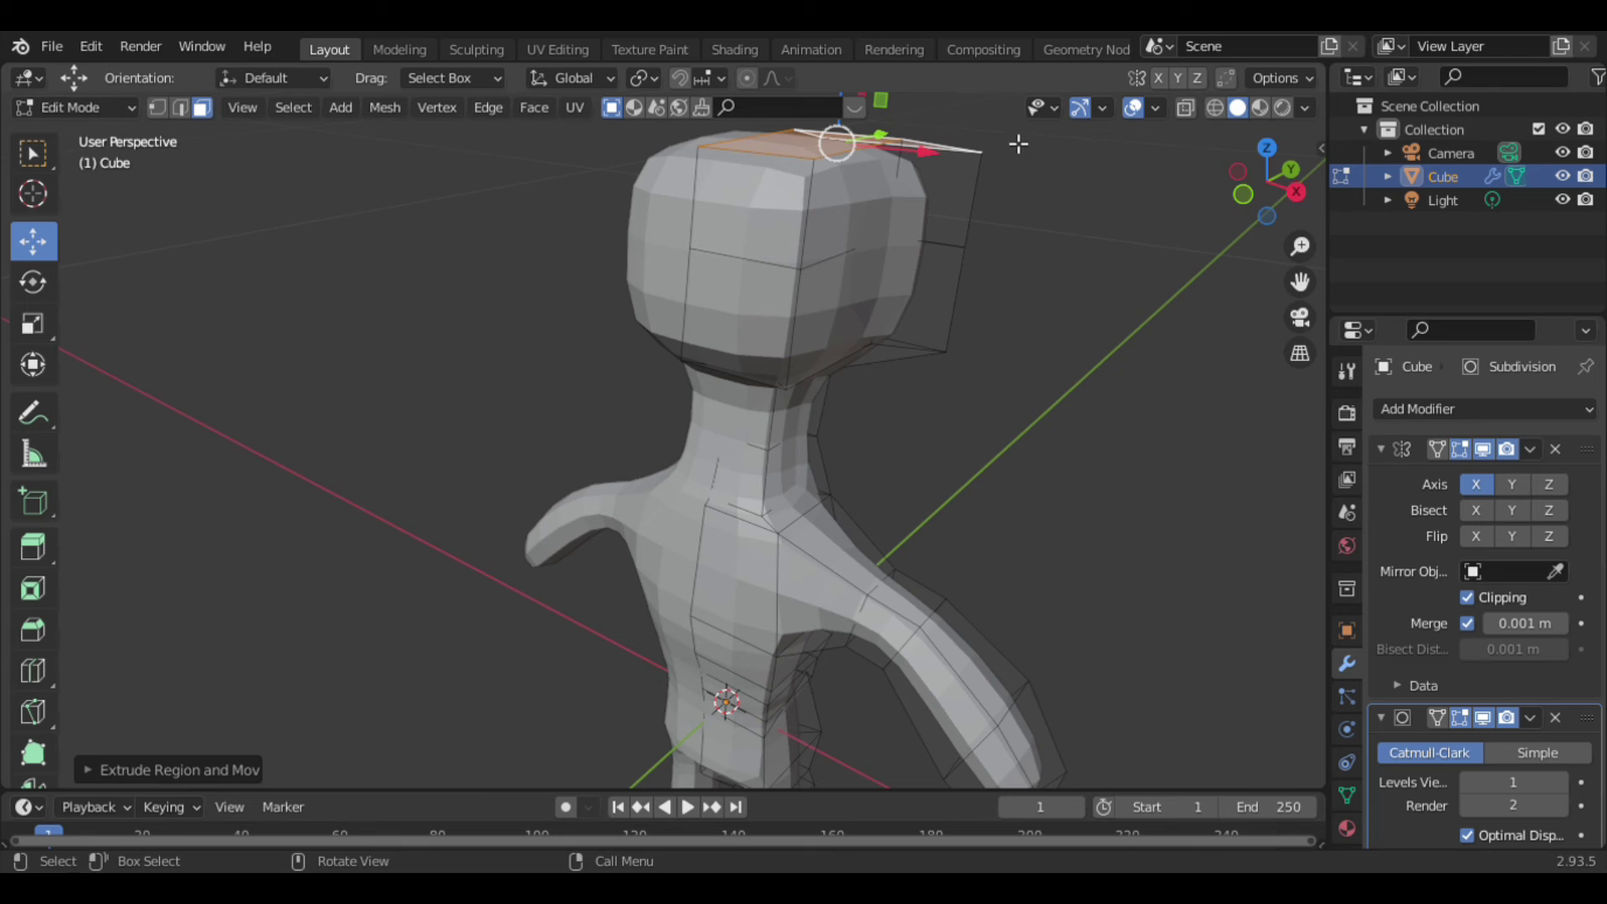
mouse_move(1255, 184)
left_mouse_down()
mouse_move(1281, 180)
mouse_move(1216, 191)
left_mouse_up()
scroll(1171, 198, "down", 3)
scroll(1124, 206, "down", 2)
Undo the last change, raise the head's top face and push its front face along Y.
key("ctrl+z")
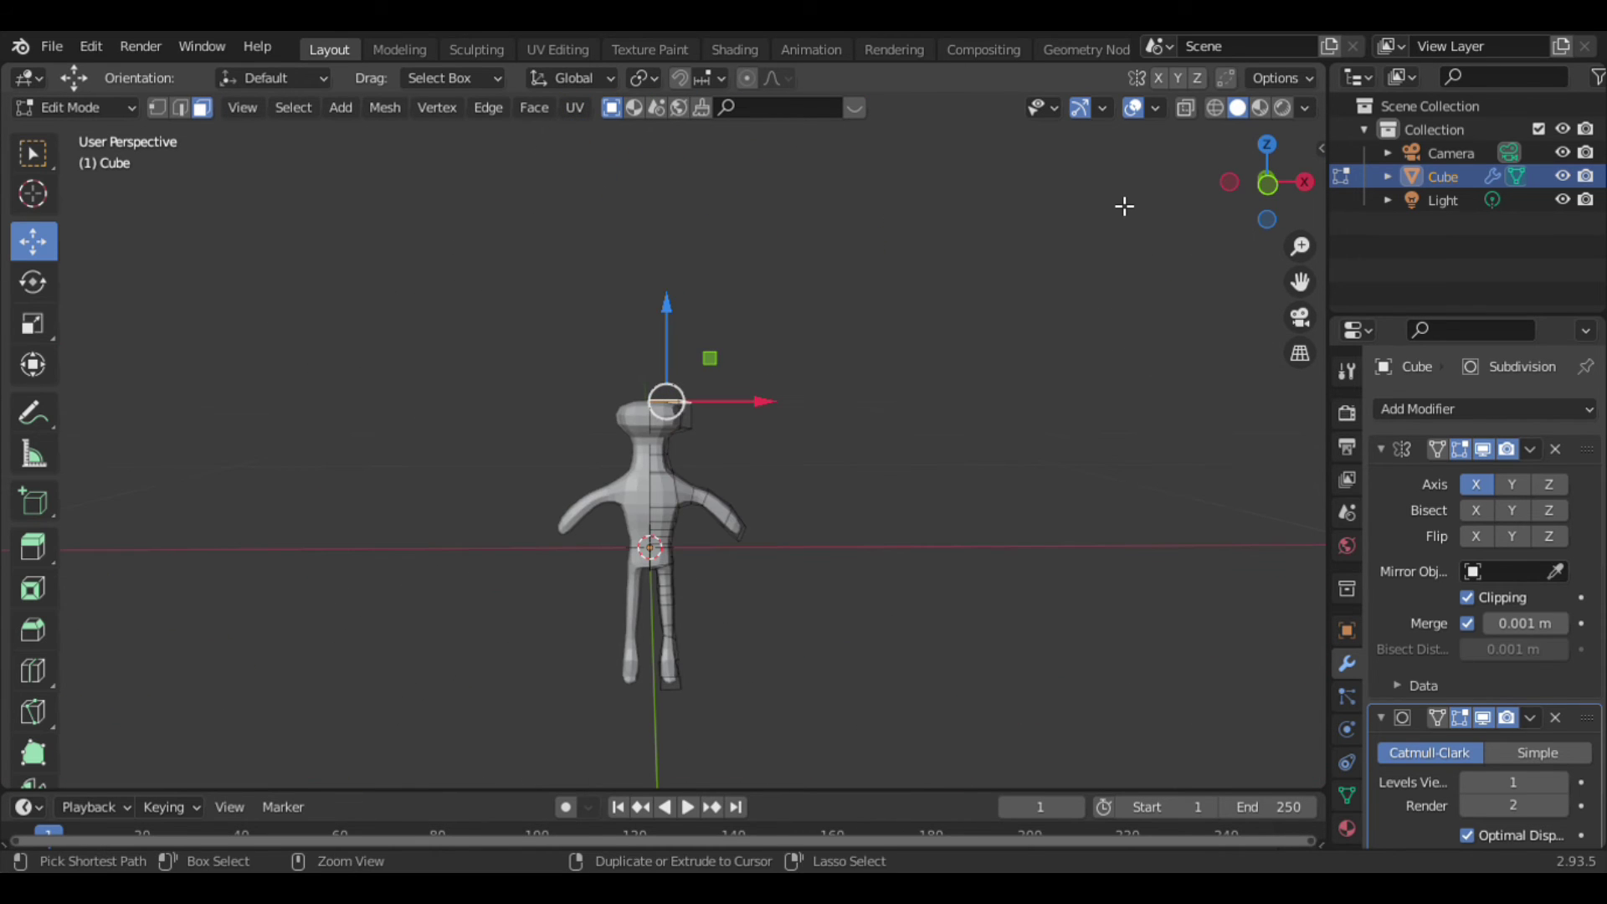
scroll(1074, 220, "up", 3)
scroll(837, 234, "up", 3)
scroll(663, 253, "up", 1)
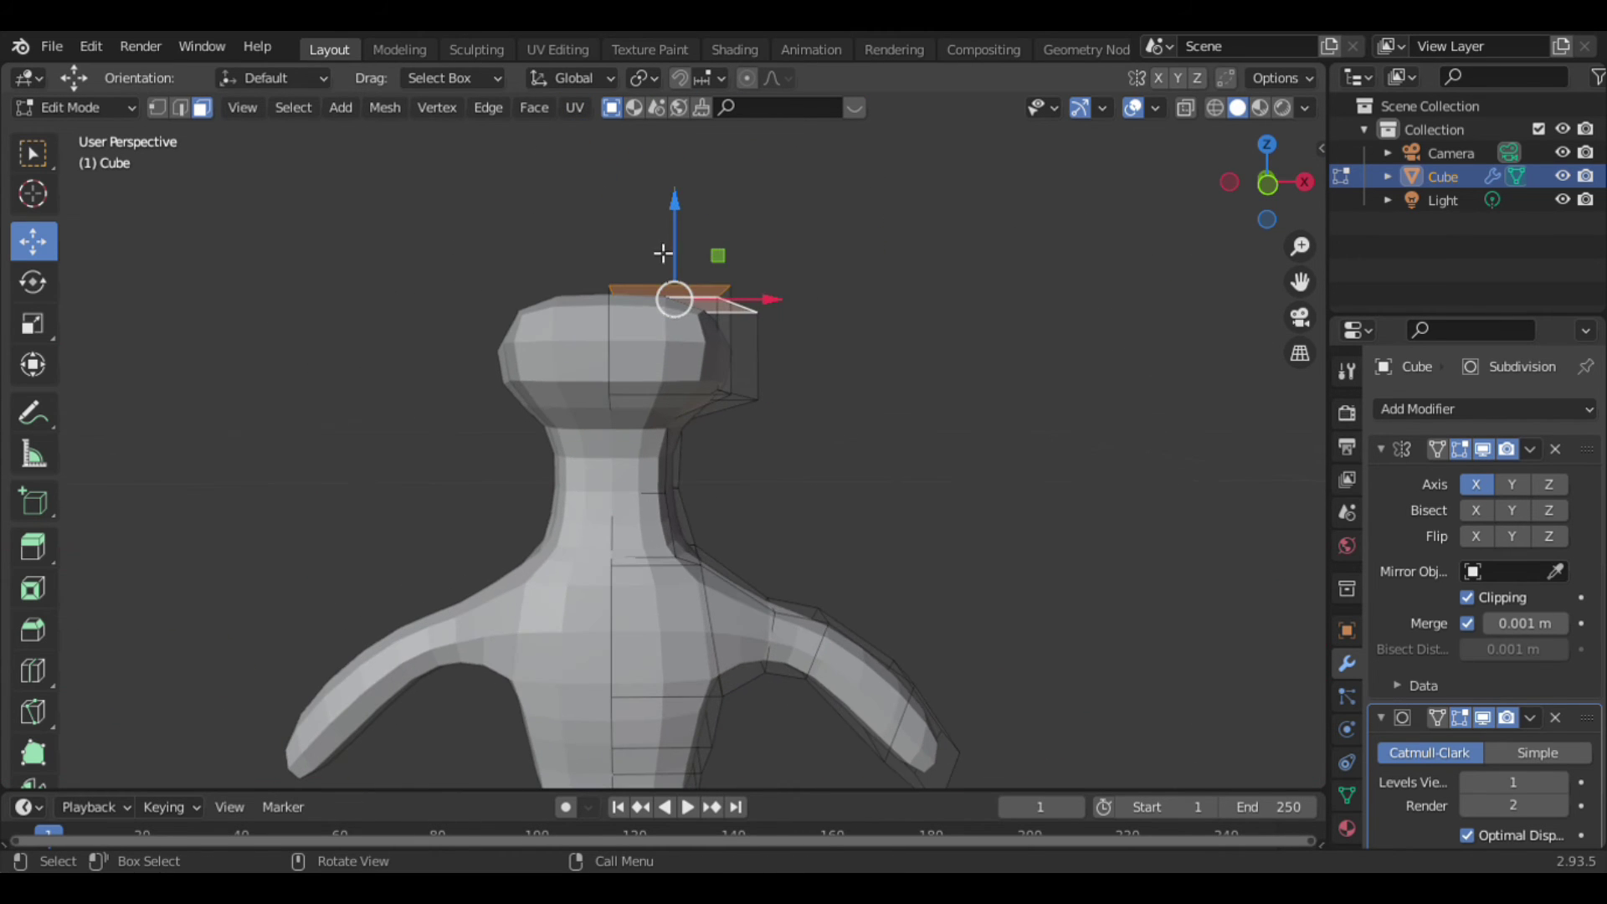
left_click_drag(676, 209, 686, 130)
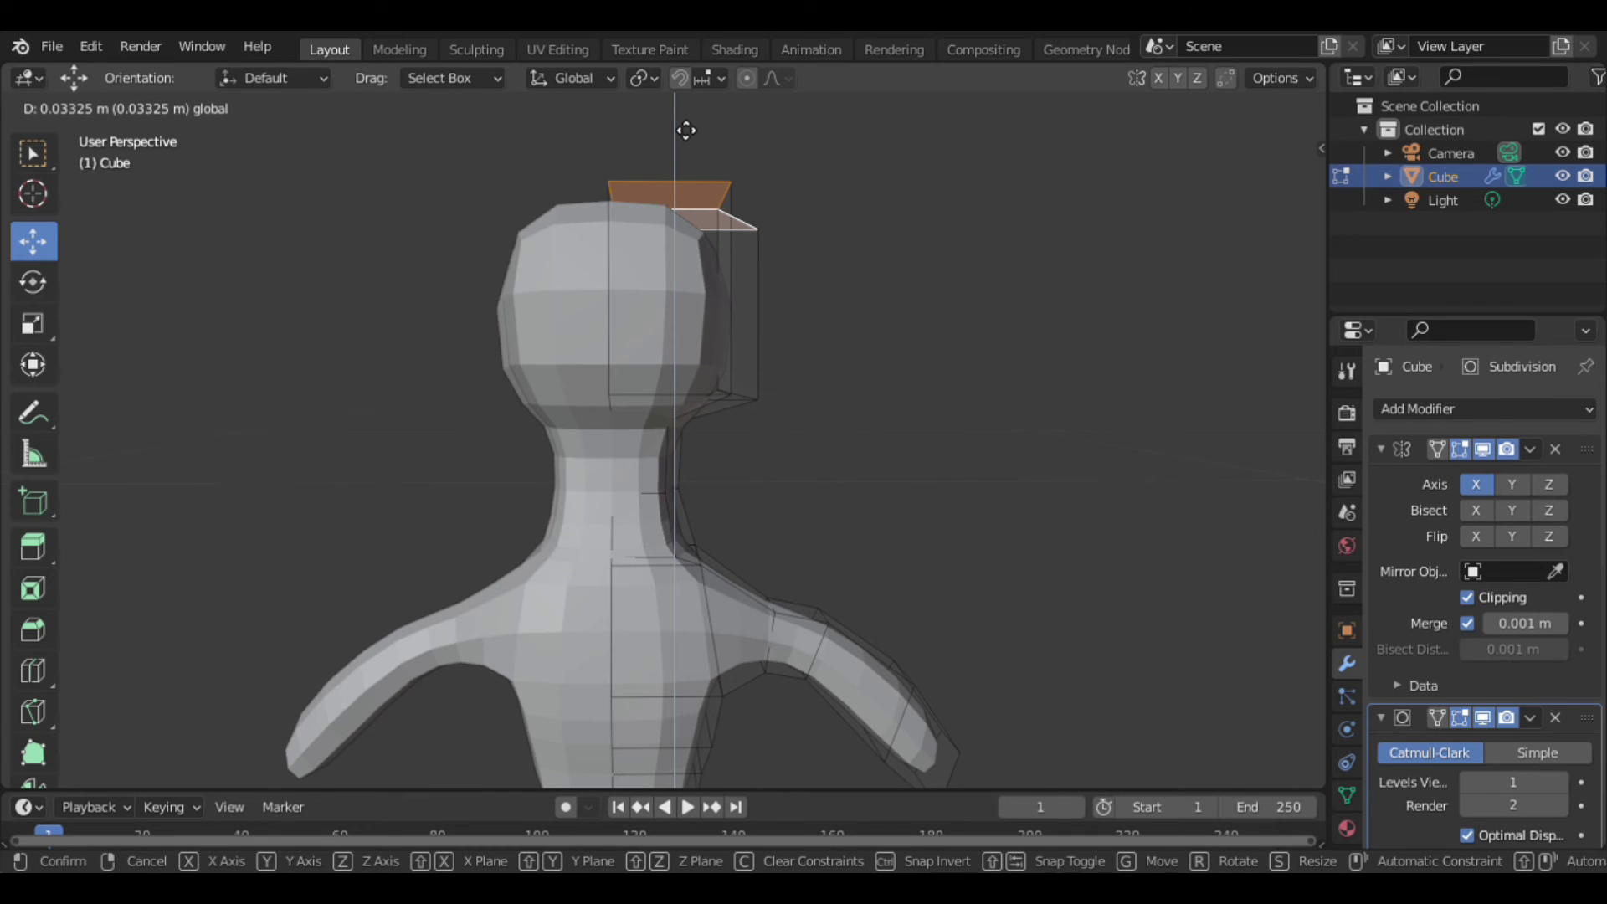
left_click_drag(1263, 179, 1265, 222)
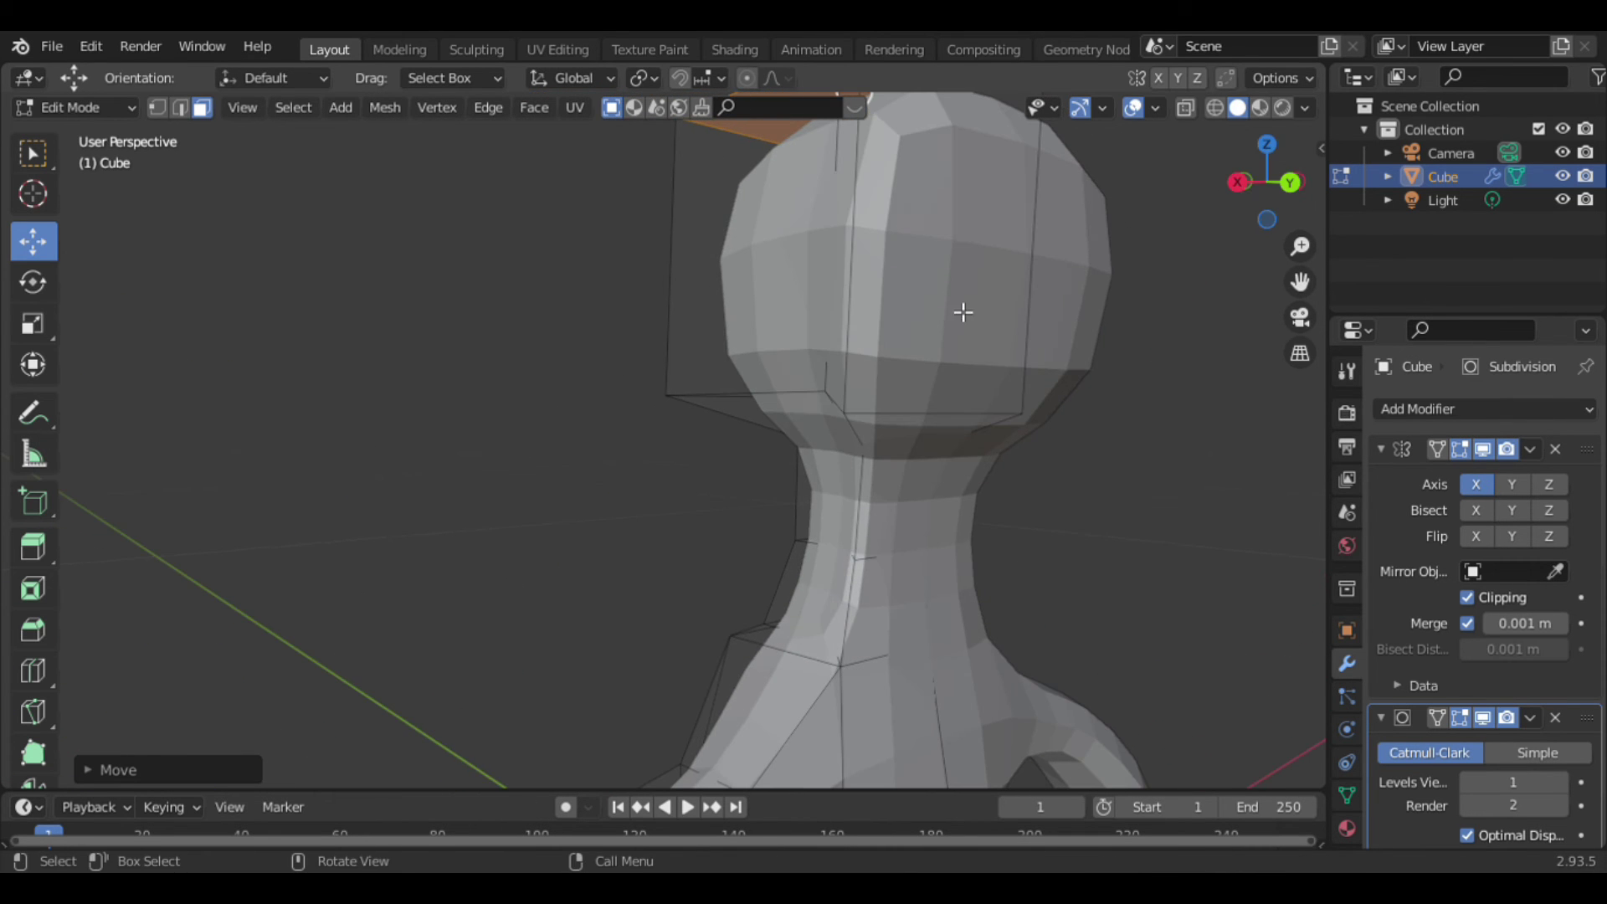
left_click(963, 312)
left_click_drag(937, 244, 1143, 256)
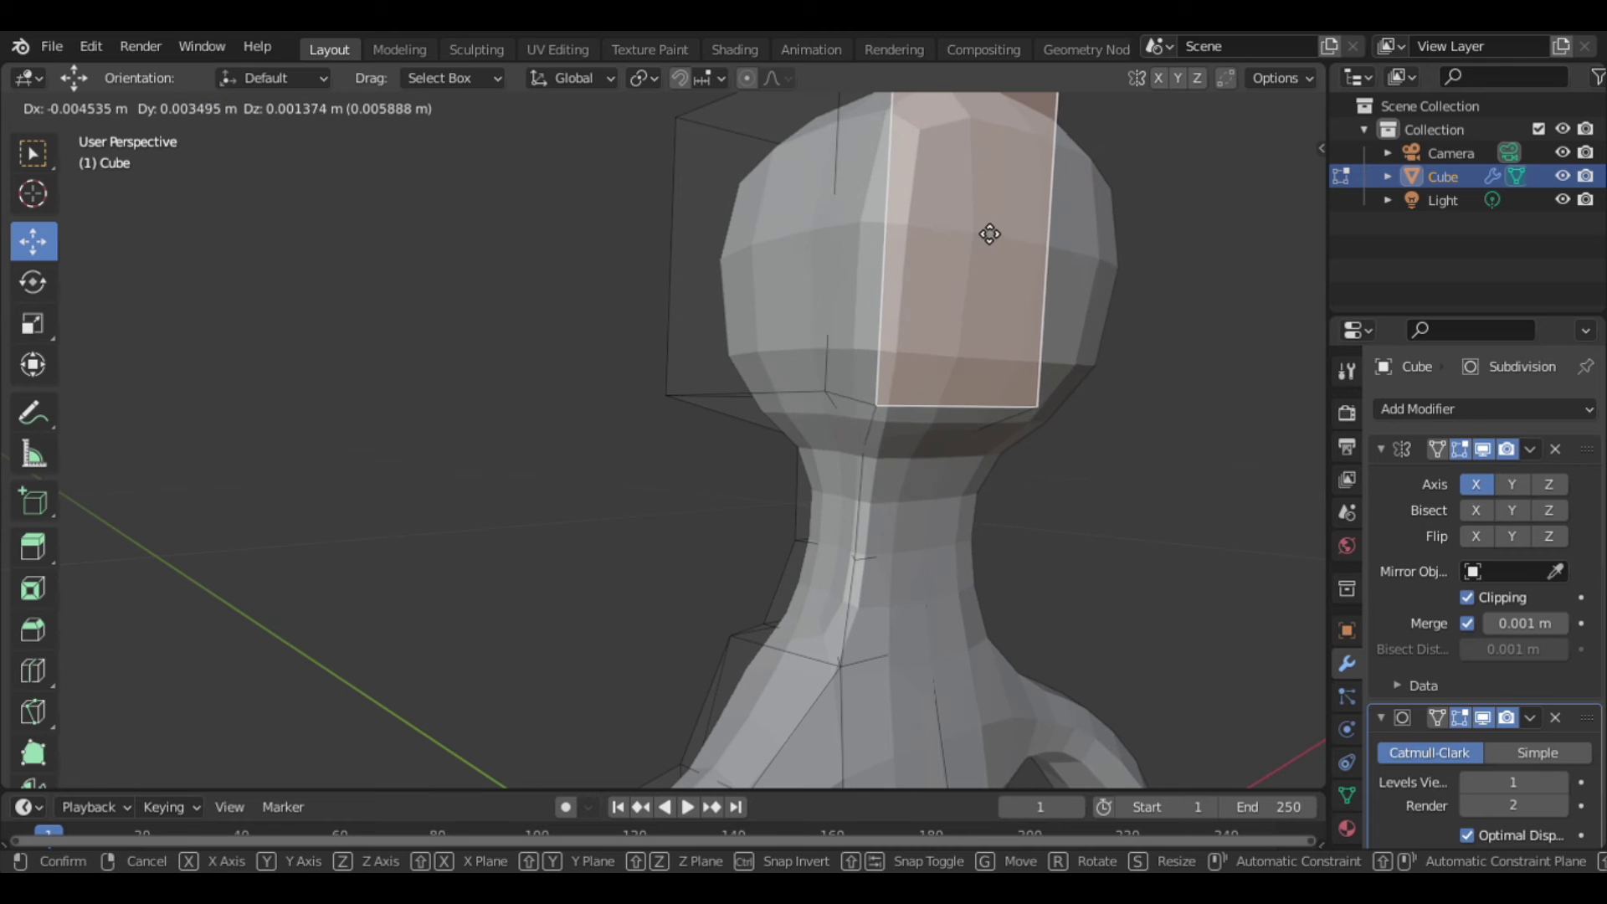
left_click_drag(1259, 182, 1205, 189)
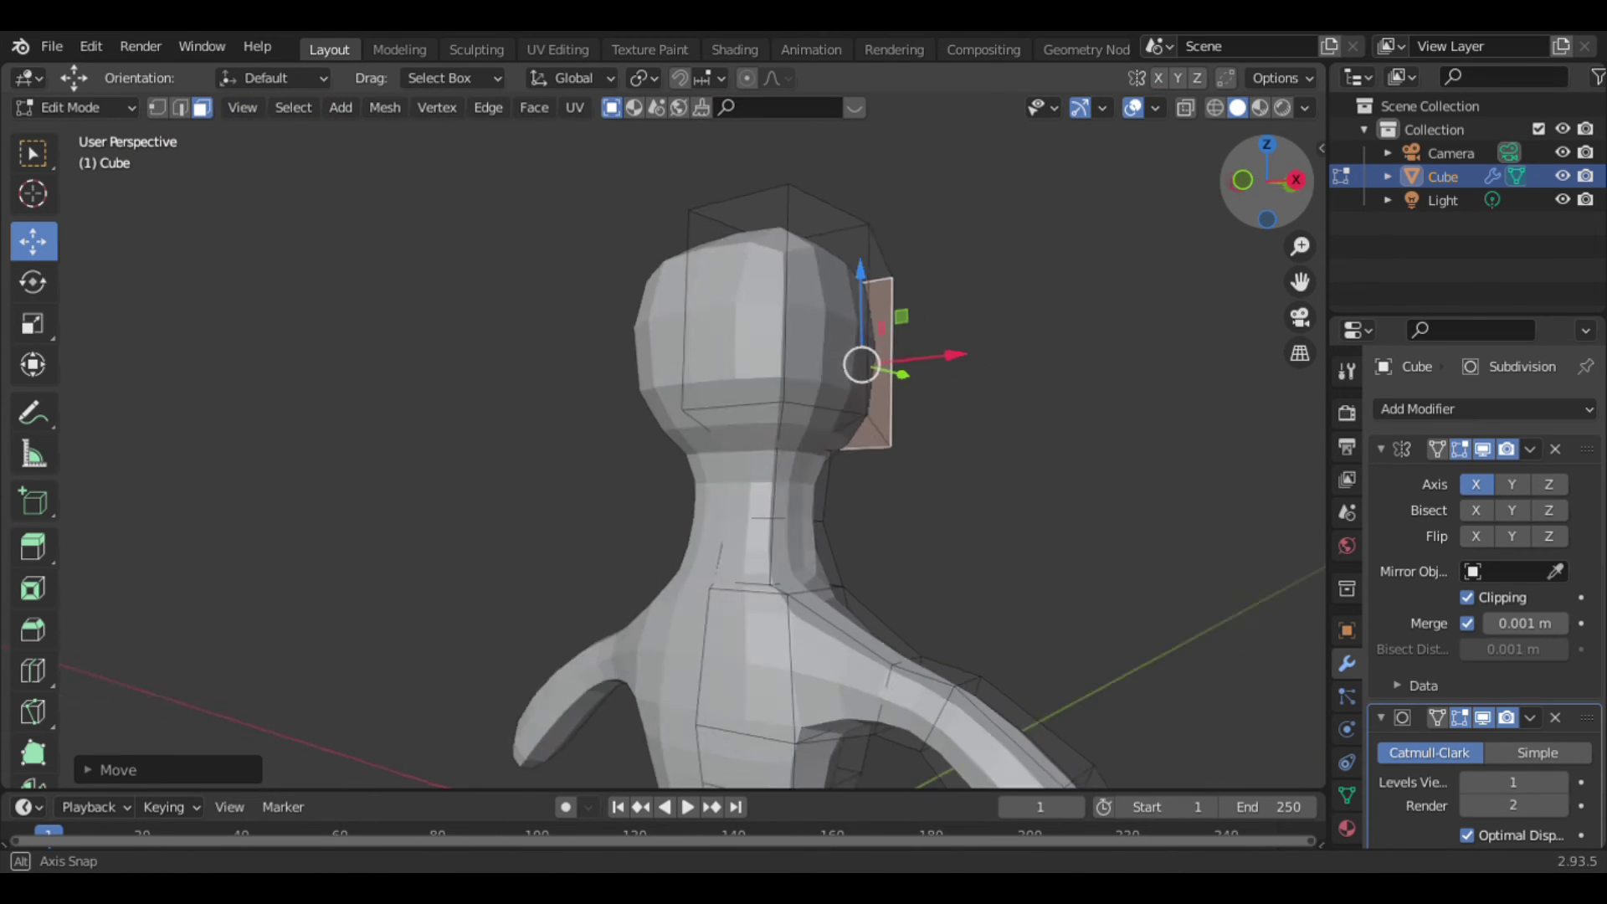
middle_click_drag(1113, 223, 1148, 223)
In Edge select, move the head-base edge loop downward and return to front view.
left_click(181, 108)
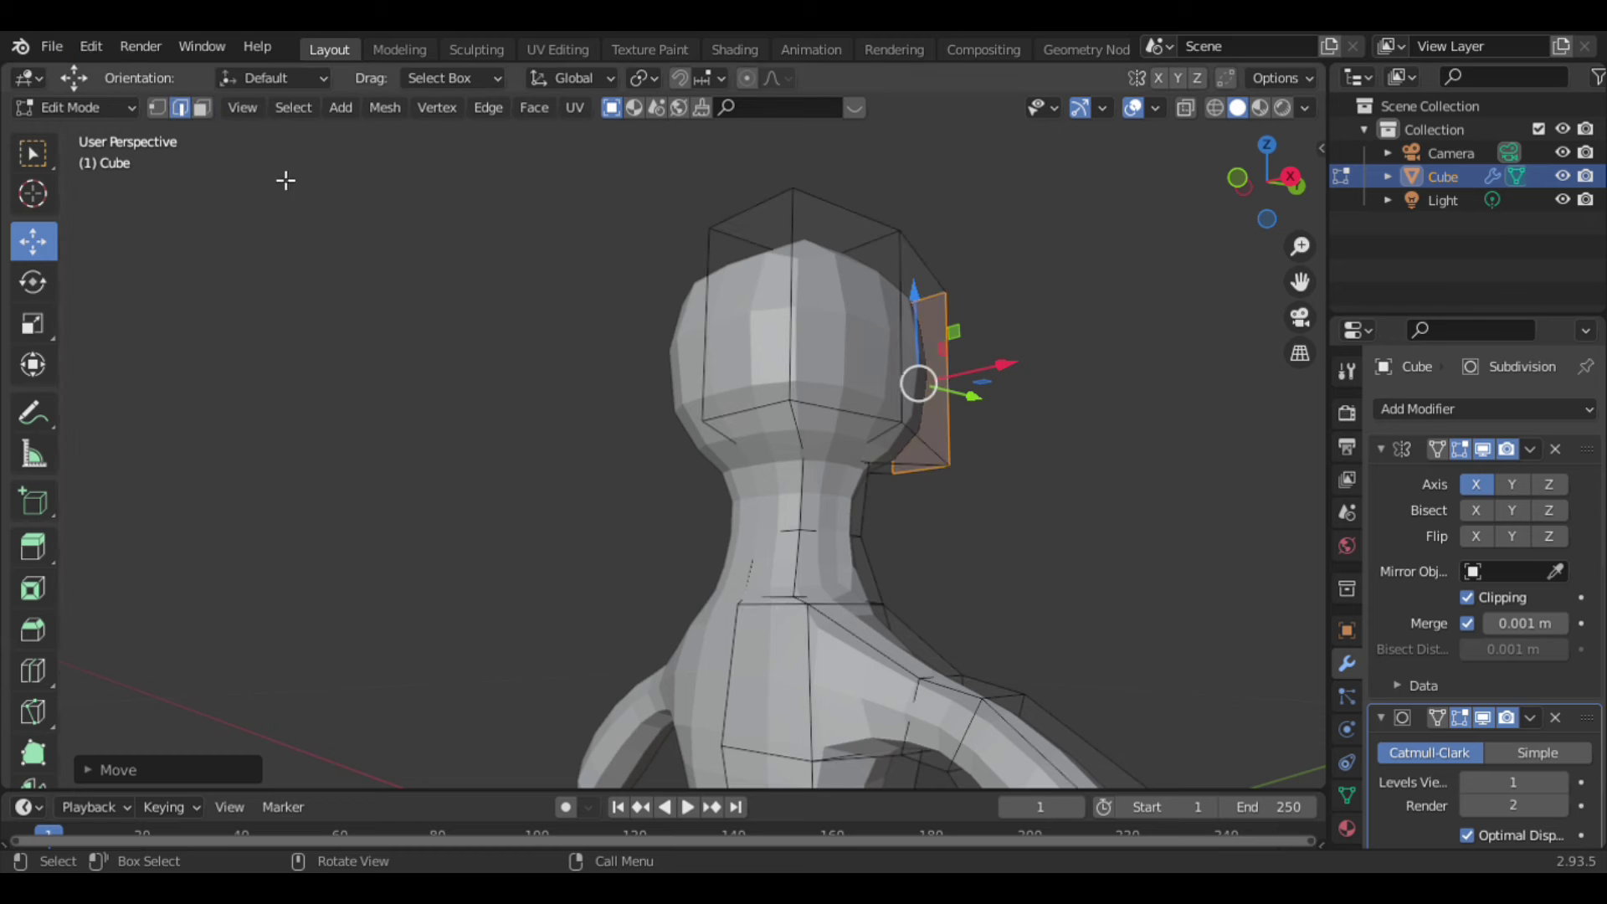
left_click(753, 425, "alt")
key("g")
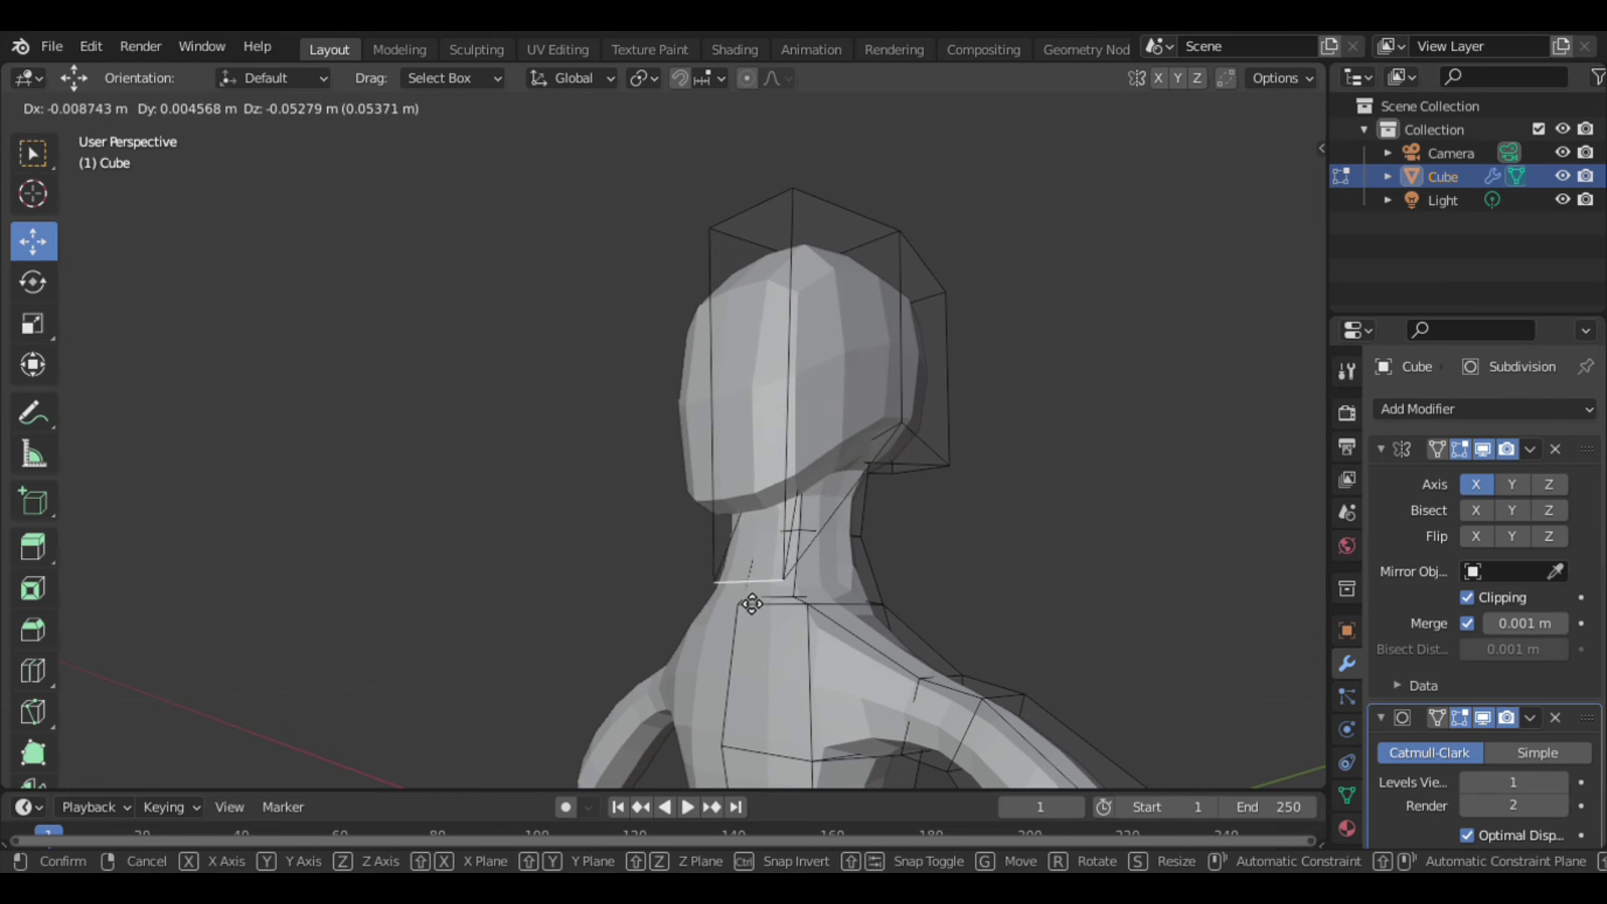
left_click(749, 612)
mouse_move(1256, 193)
left_mouse_down()
mouse_move(1272, 180)
mouse_move(806, 588)
mouse_move(676, 566)
left_mouse_up()
key("KP_1")
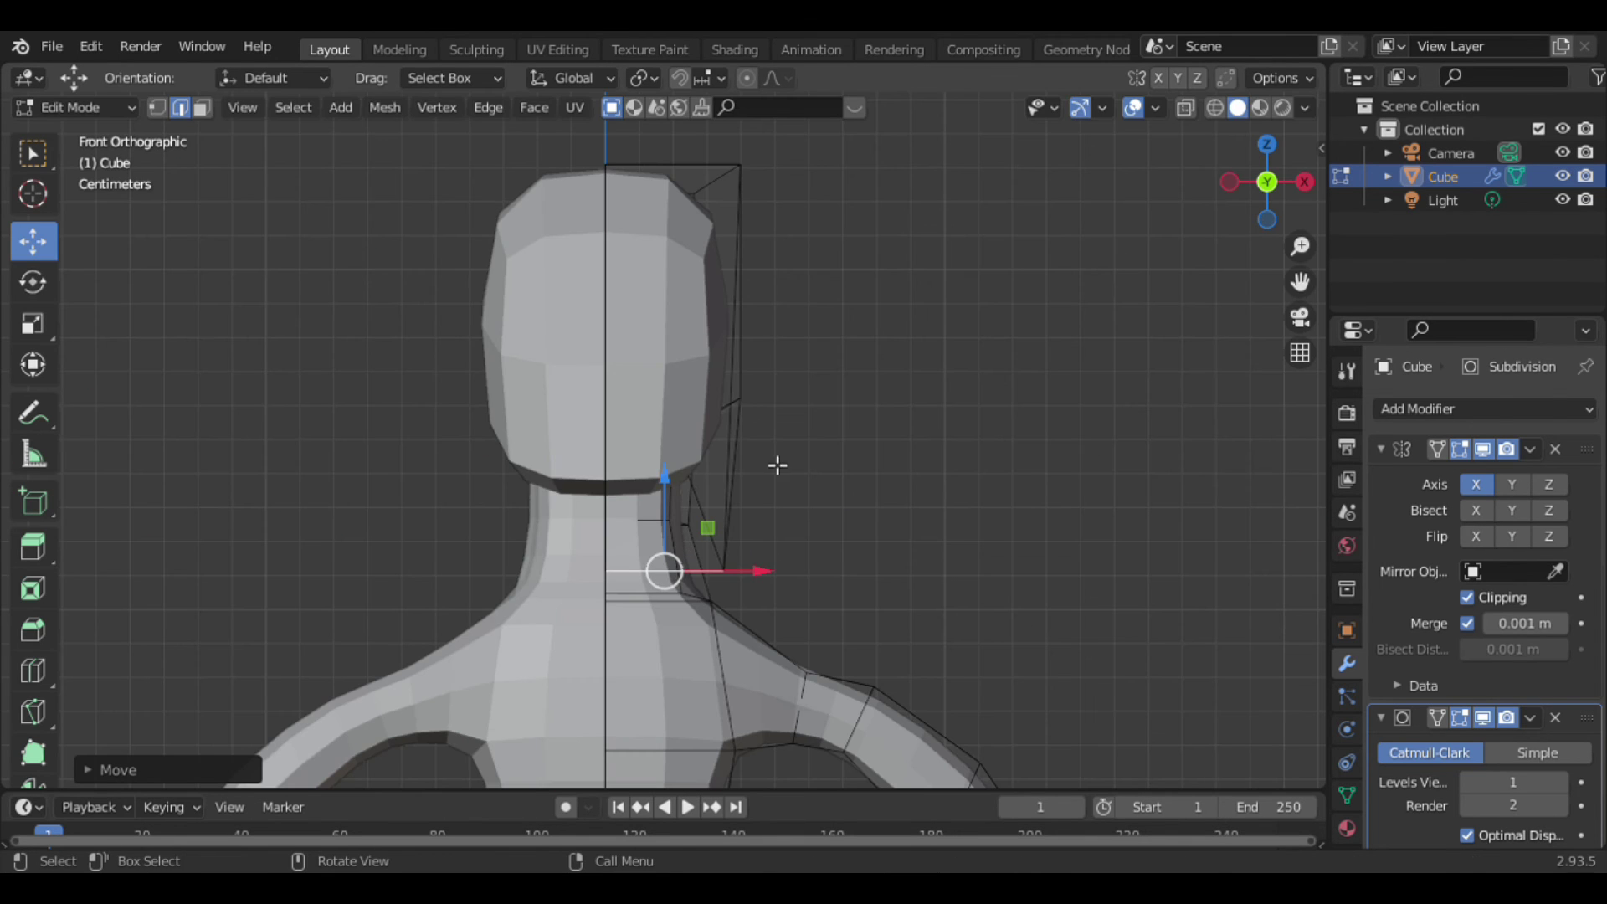
Scale the selected neck loop down twice to narrow the neck.
key("s")
left_click(532, 302)
key("s")
left_click(757, 331)
mouse_move(1060, 232)
middle_mouse_down()
mouse_move(971, 259)
mouse_move(668, 151)
middle_mouse_up()
In Face select, pull a side face of the head inward along X.
left_click(203, 110)
left_click(834, 317)
middle_click_drag(837, 319, 856, 358)
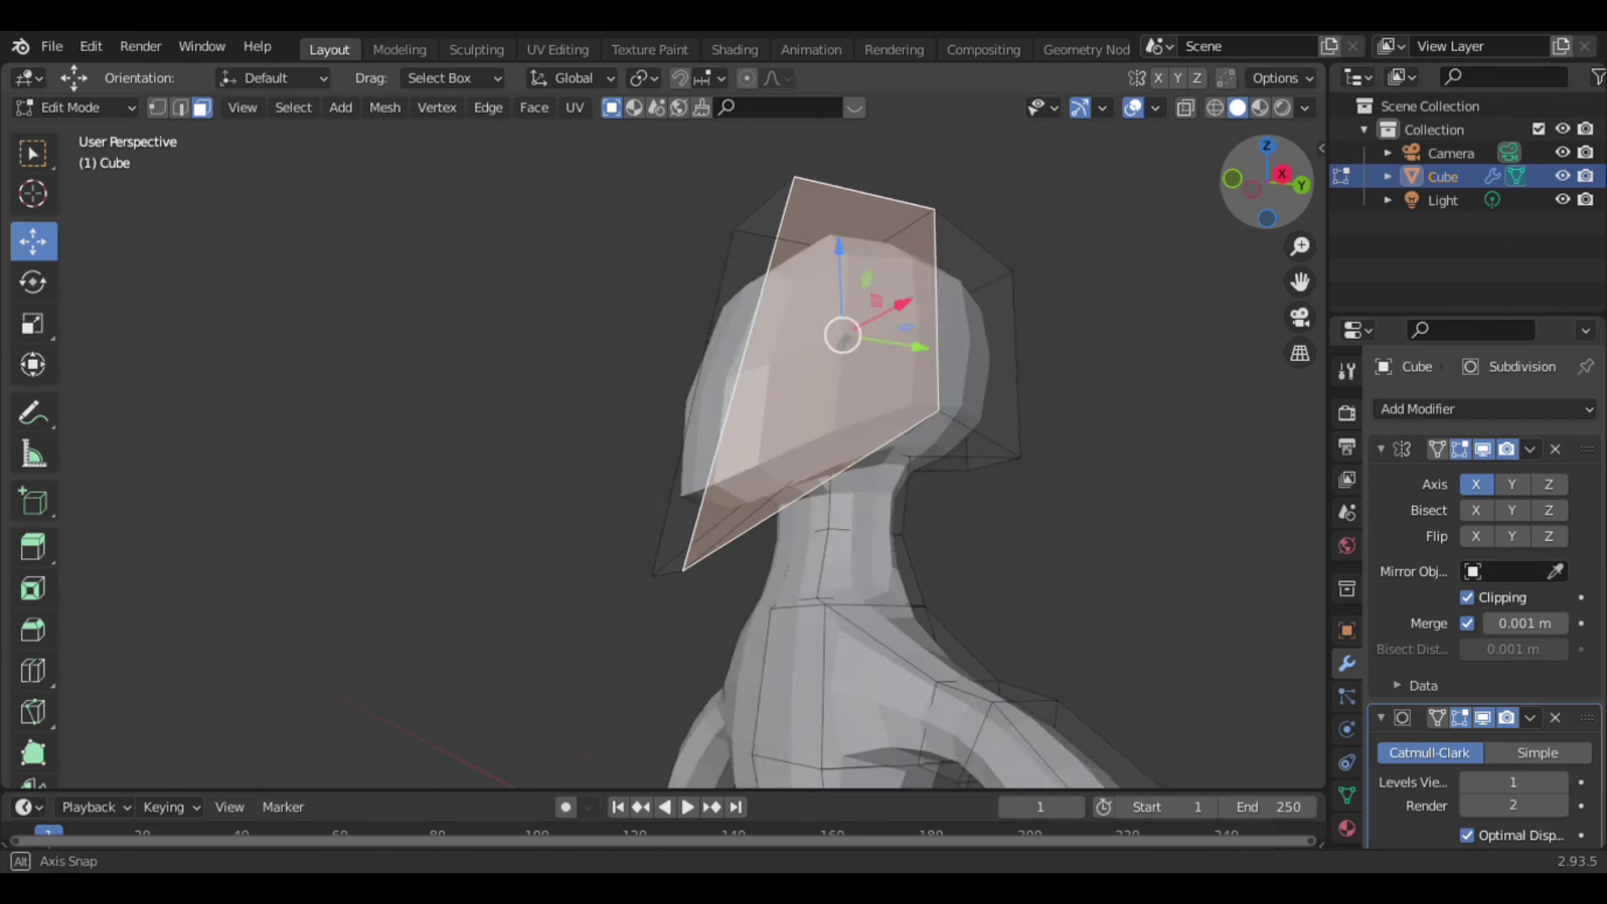
left_click_drag(841, 371, 818, 391)
mouse_move(1264, 184)
left_mouse_down()
mouse_move(1288, 167)
mouse_move(1251, 176)
left_mouse_up()
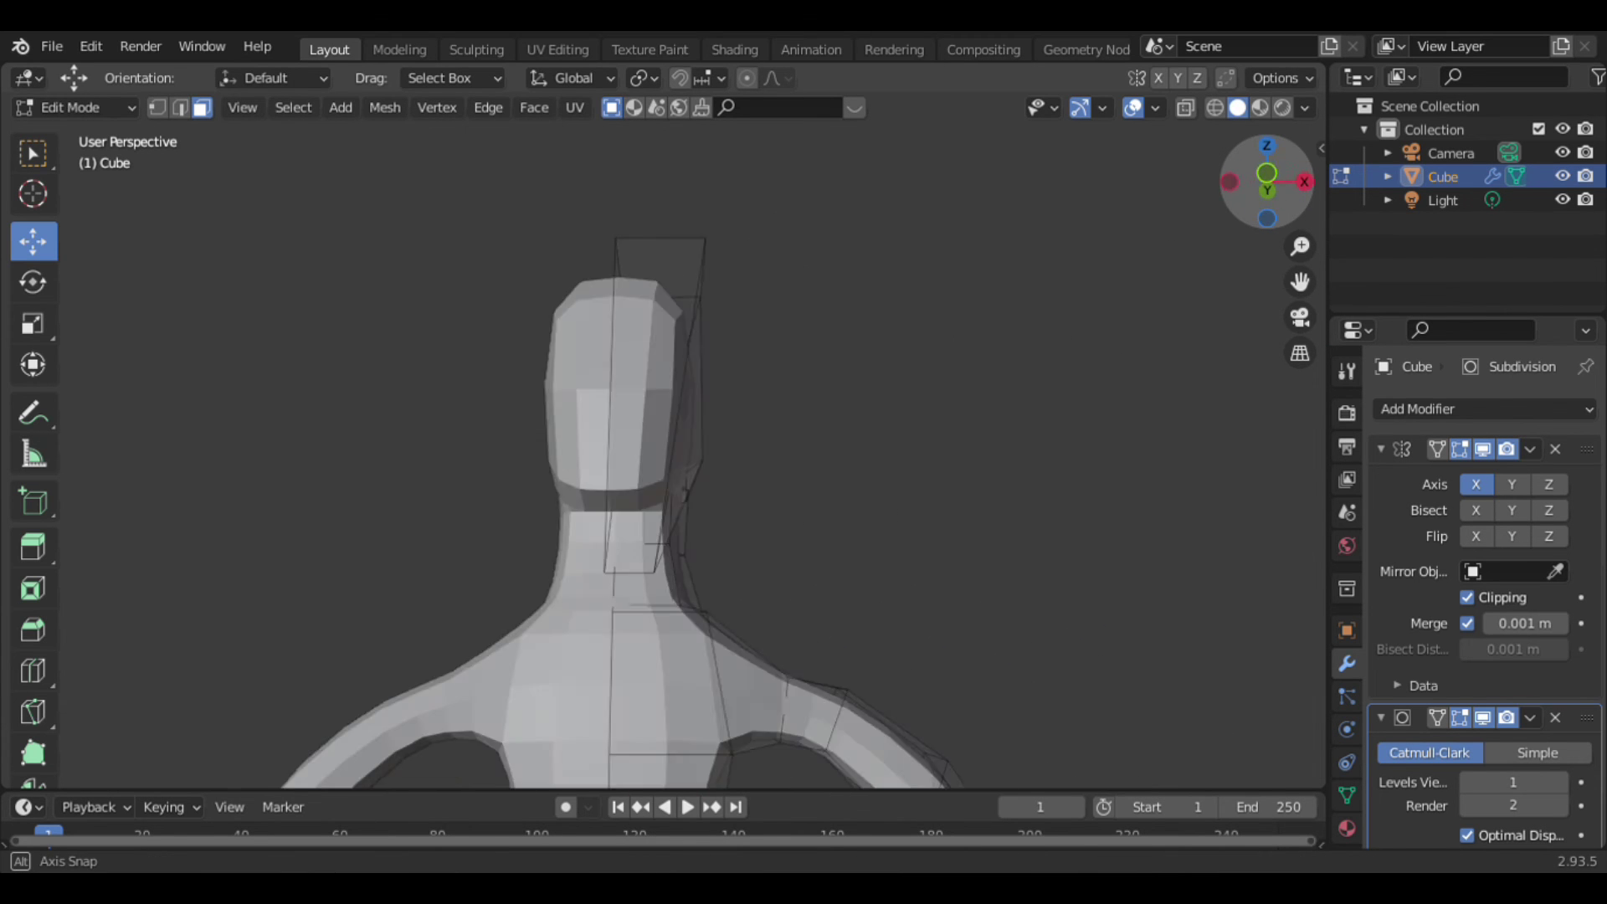
left_click_drag(1251, 176, 1060, 252)
scroll(1237, 167, "down", 5)
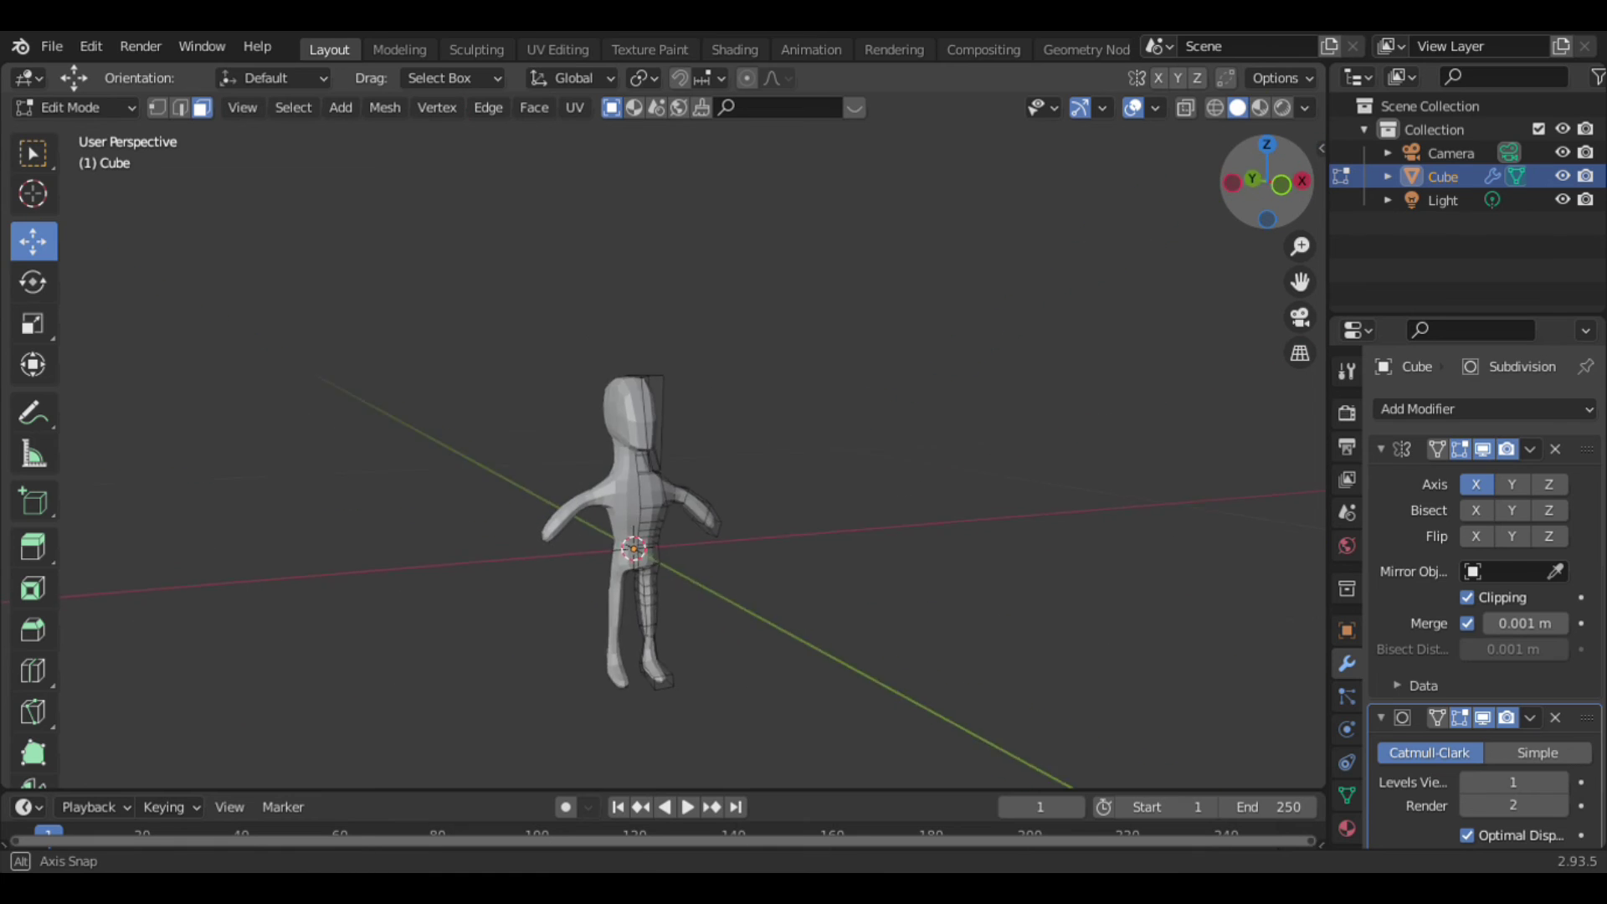
scroll(1060, 252, "up", 3)
scroll(1060, 252, "down", 2)
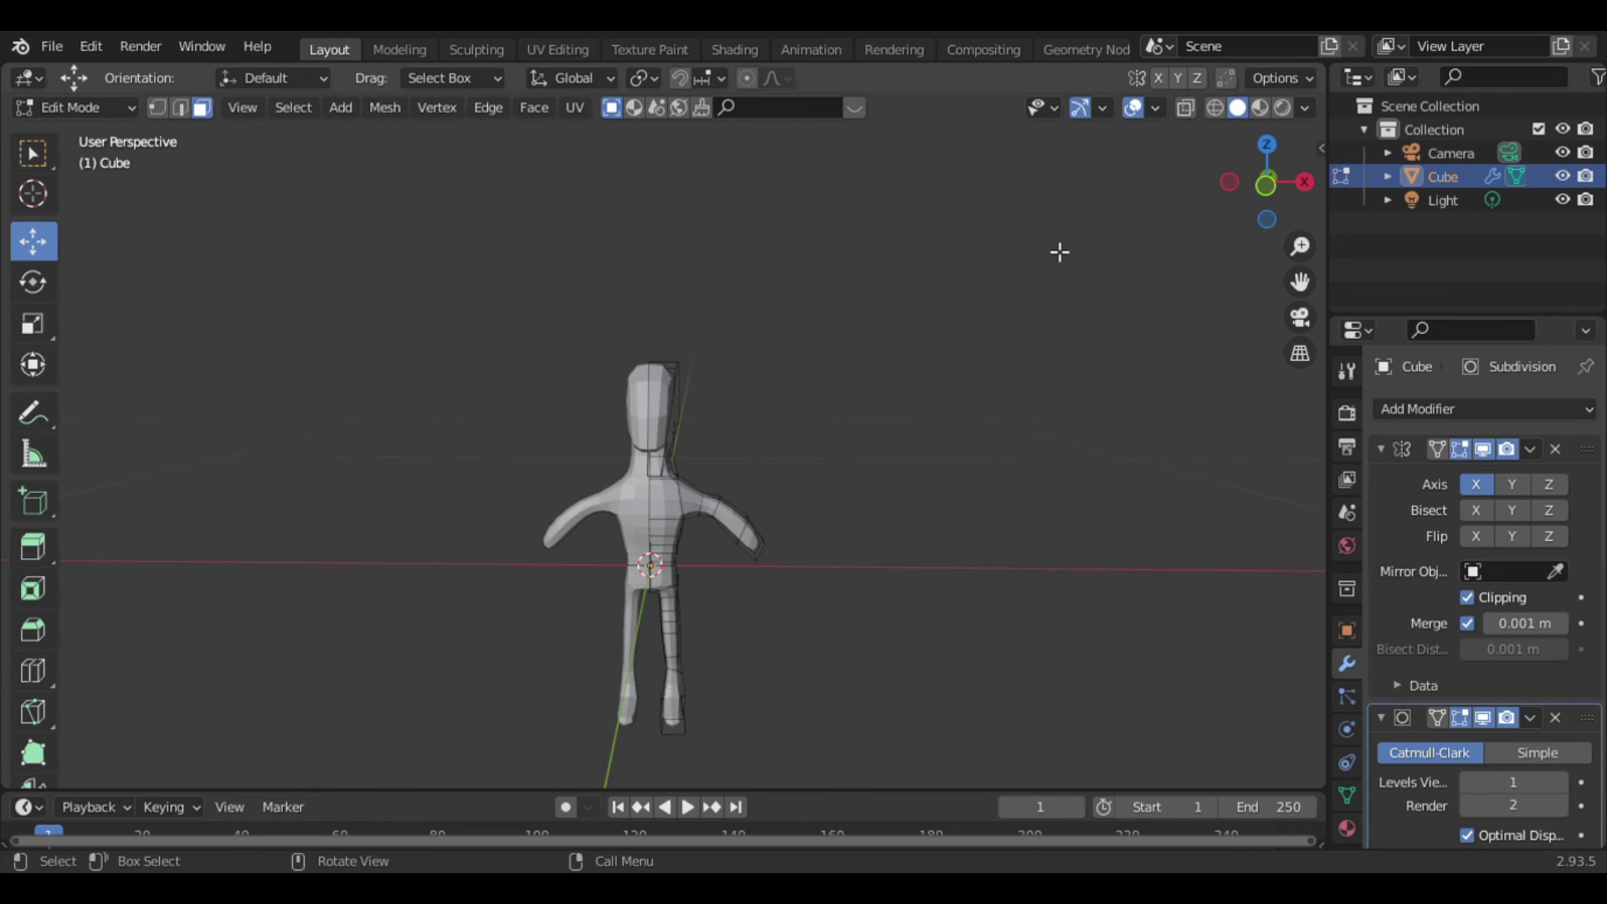
scroll(1211, 313, "up", 2)
Check the slimmer head from the front, then orbit toward the arm tip.
left_click_drag(1255, 180, 1233, 193)
scroll(1123, 269, "up", 5)
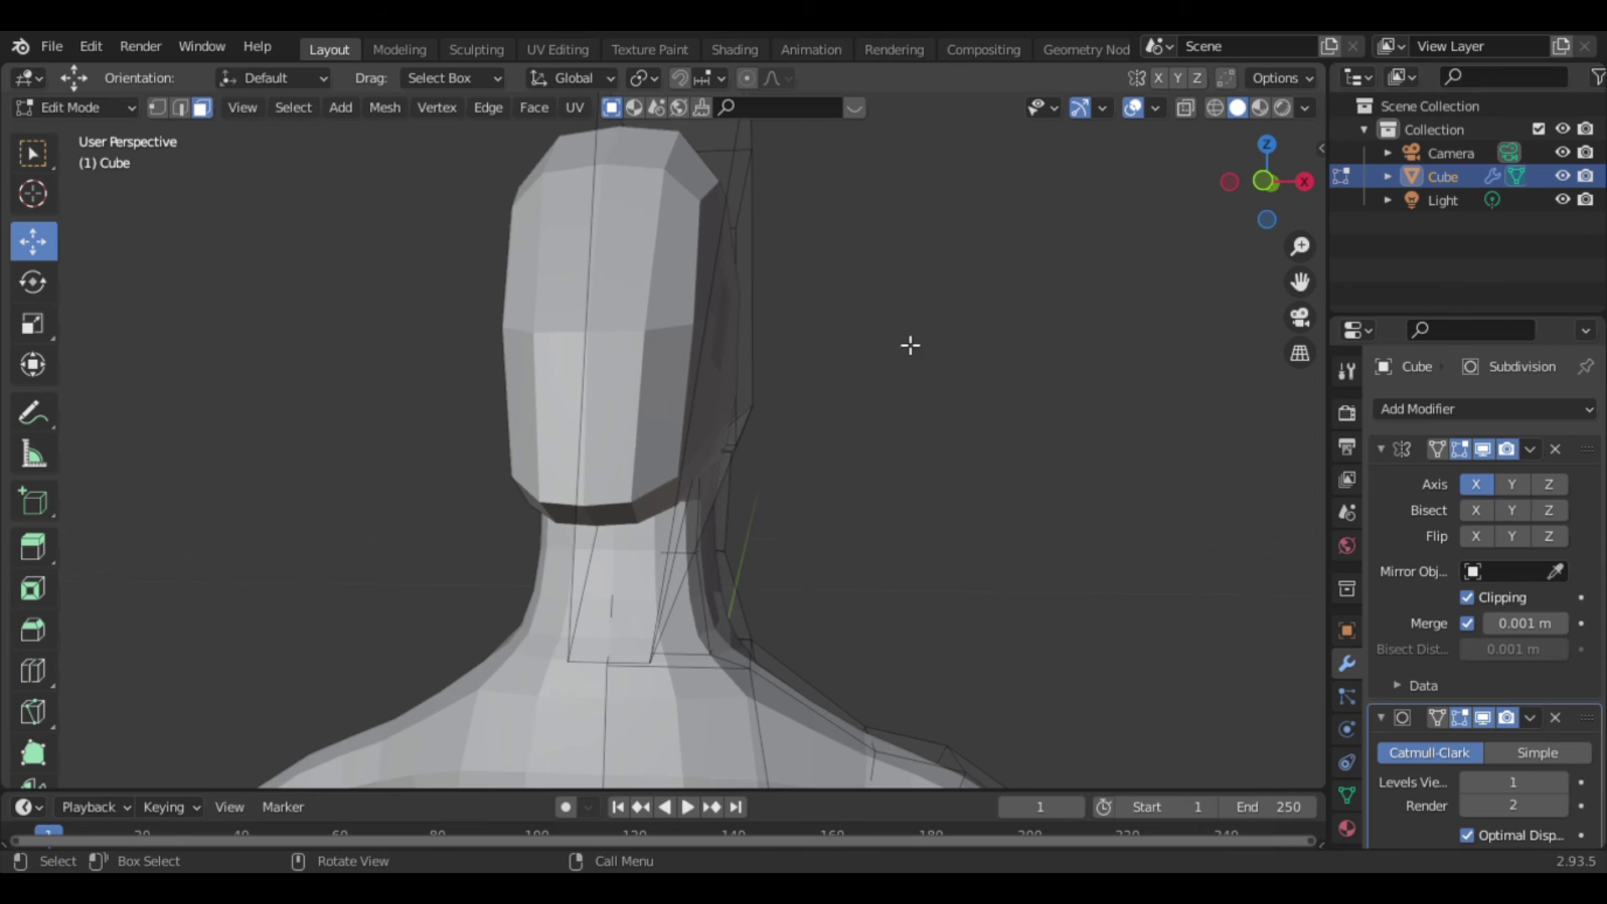
left_click(1268, 219)
left_click_drag(1300, 282, 1308, 299)
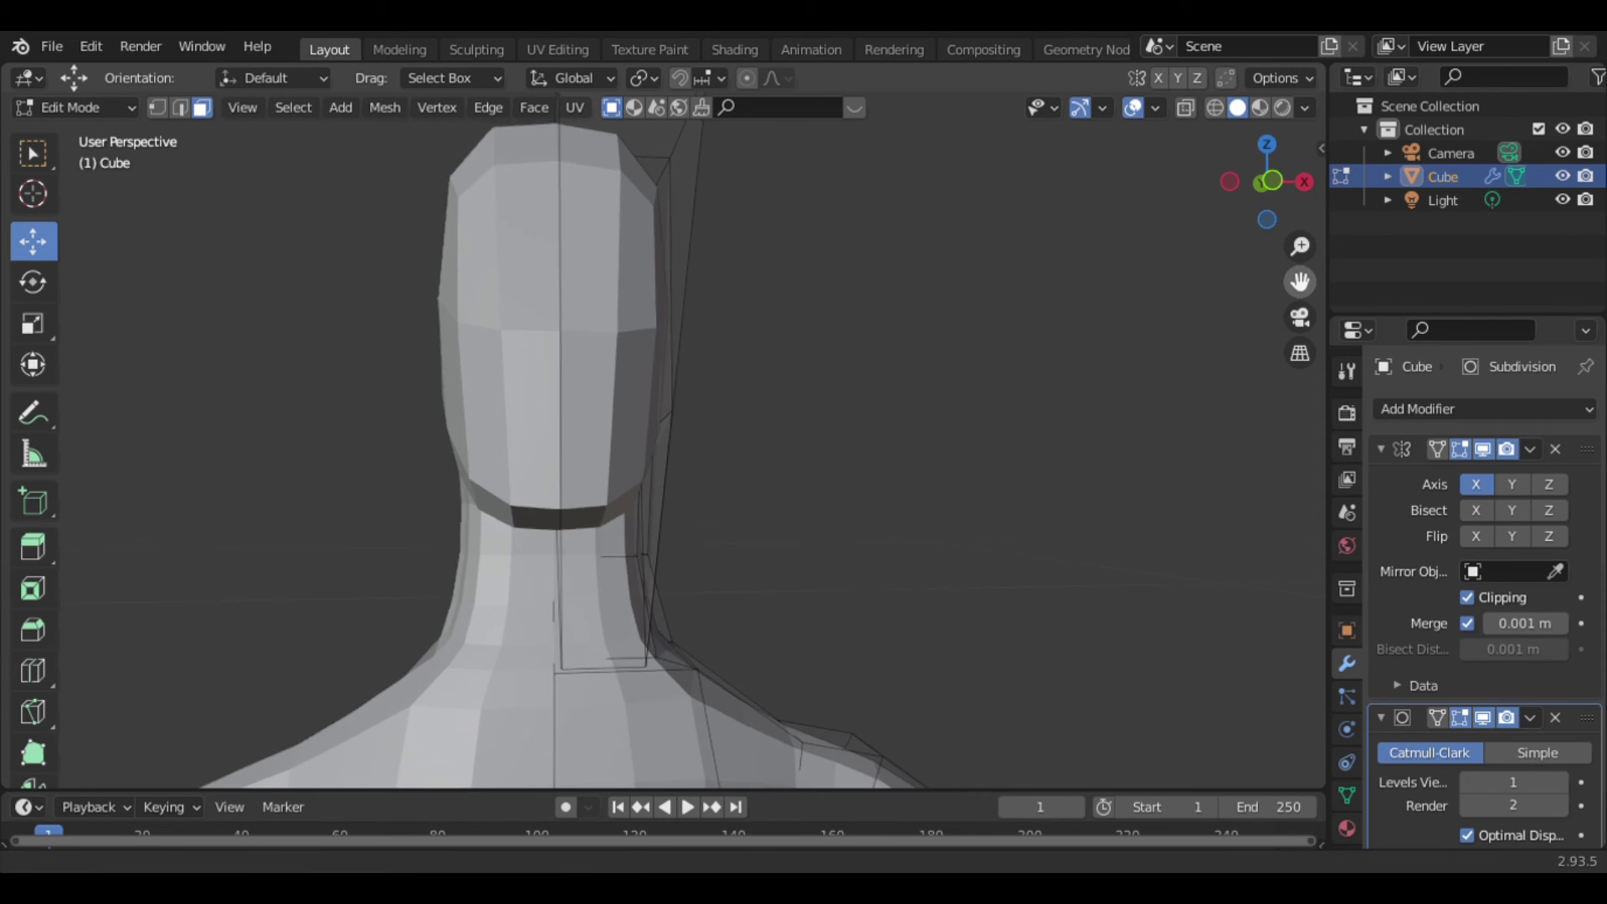
scroll(1289, 242, "down", 1)
left_click_drag(1258, 185, 1098, 499)
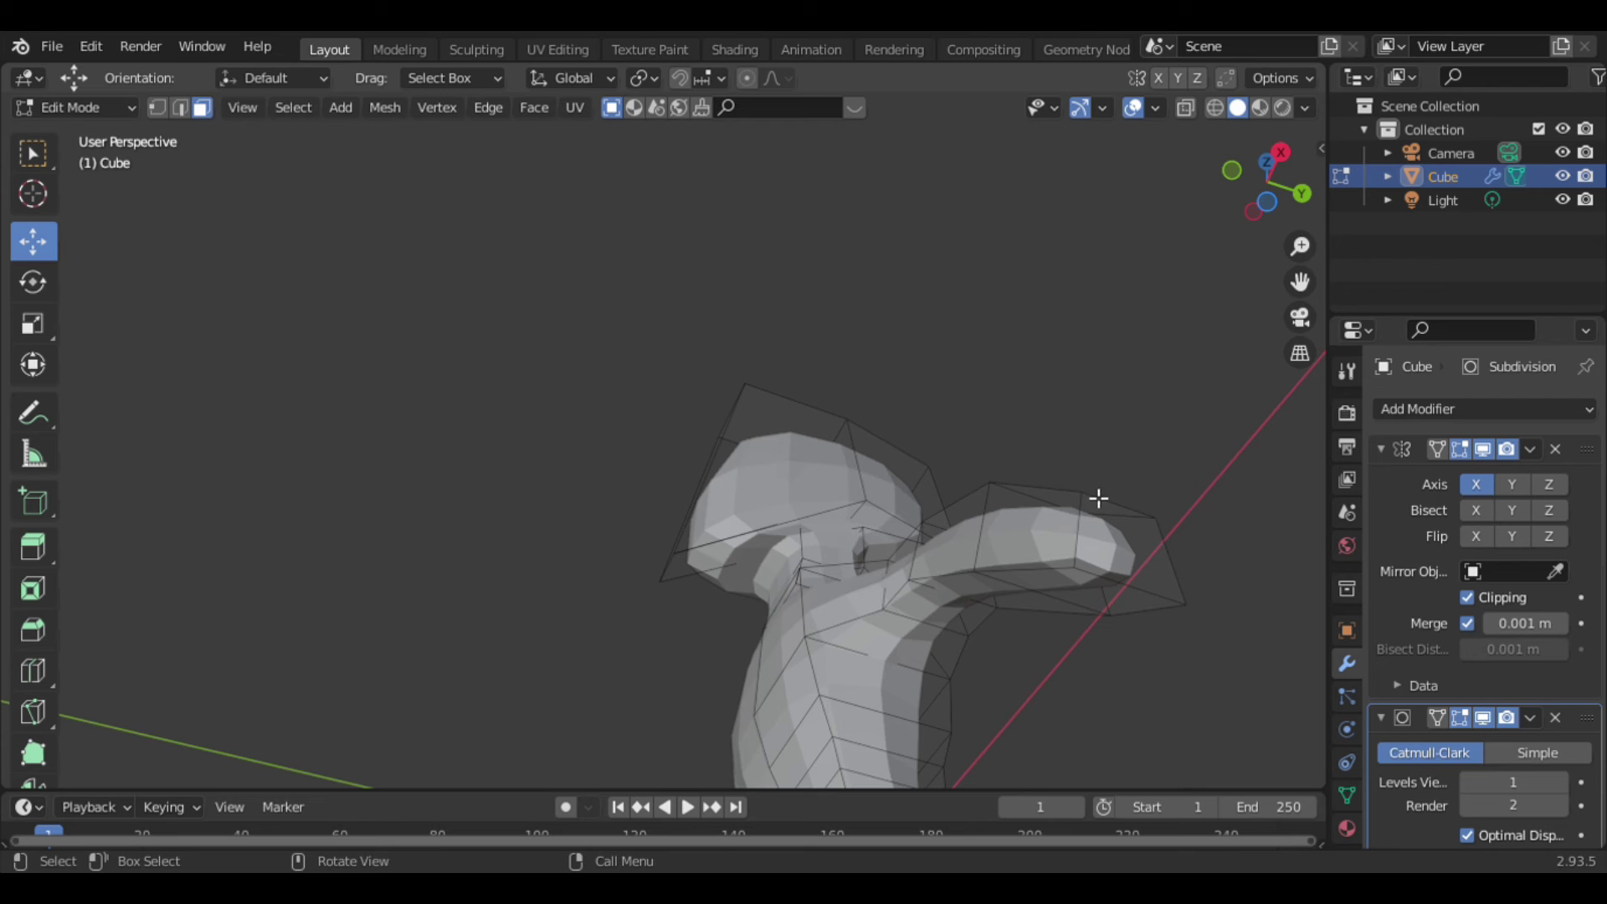
Select the arm-tip vertices and extrude them to add a new arm segment.
left_click(1126, 542)
key("KP_1")
scroll(1131, 479, "down", 3)
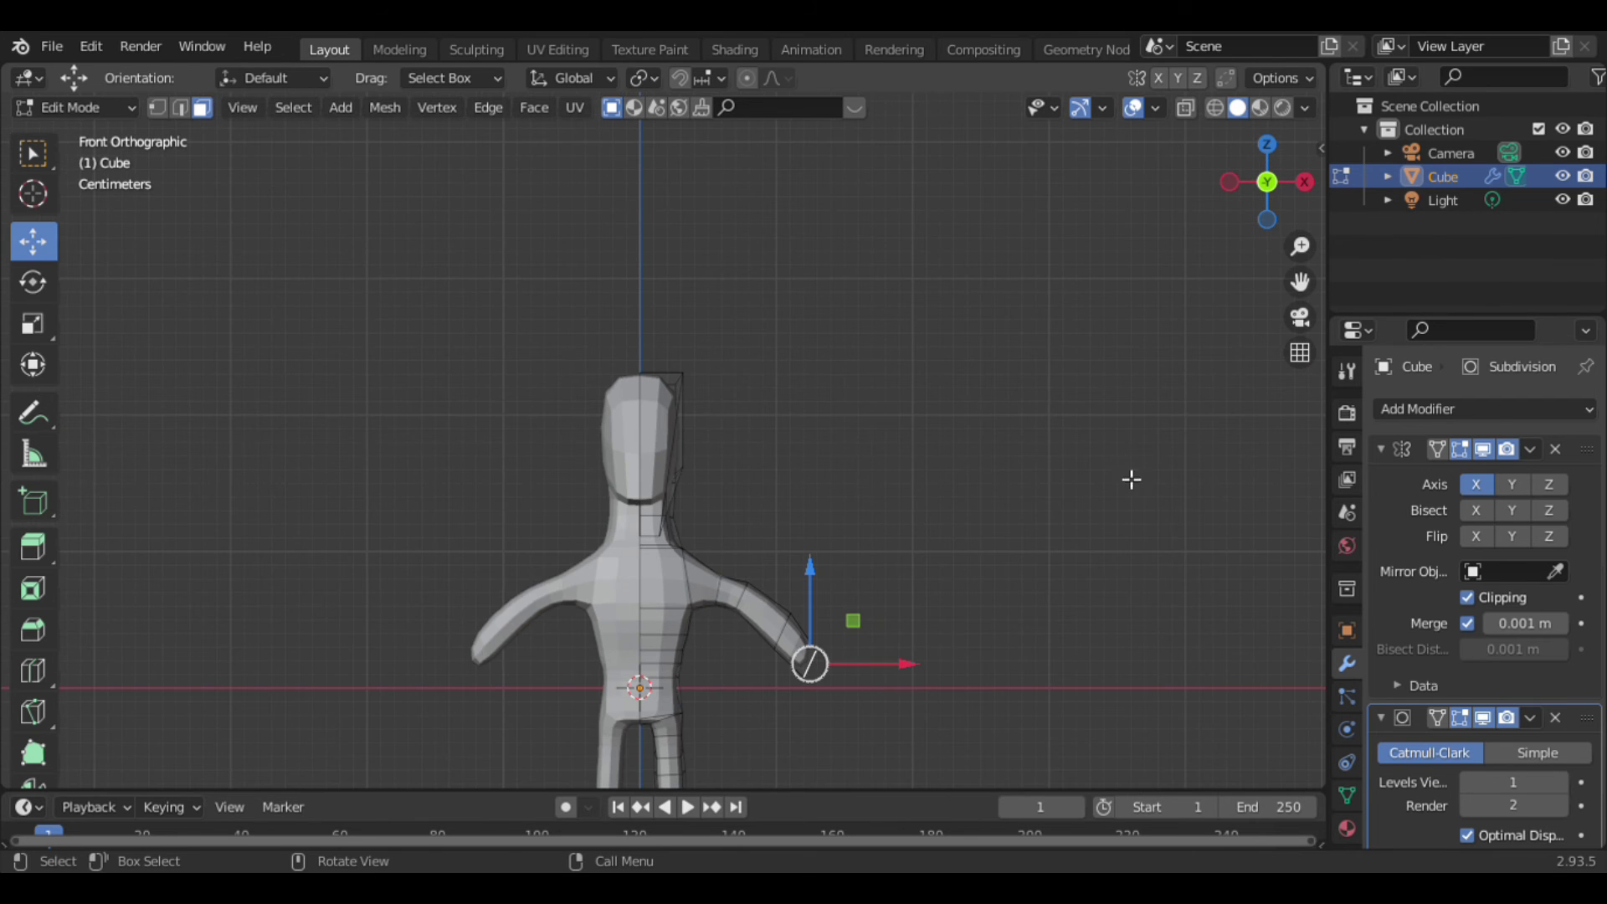
left_click_drag(809, 666, 844, 698)
key("e")
left_click(843, 727)
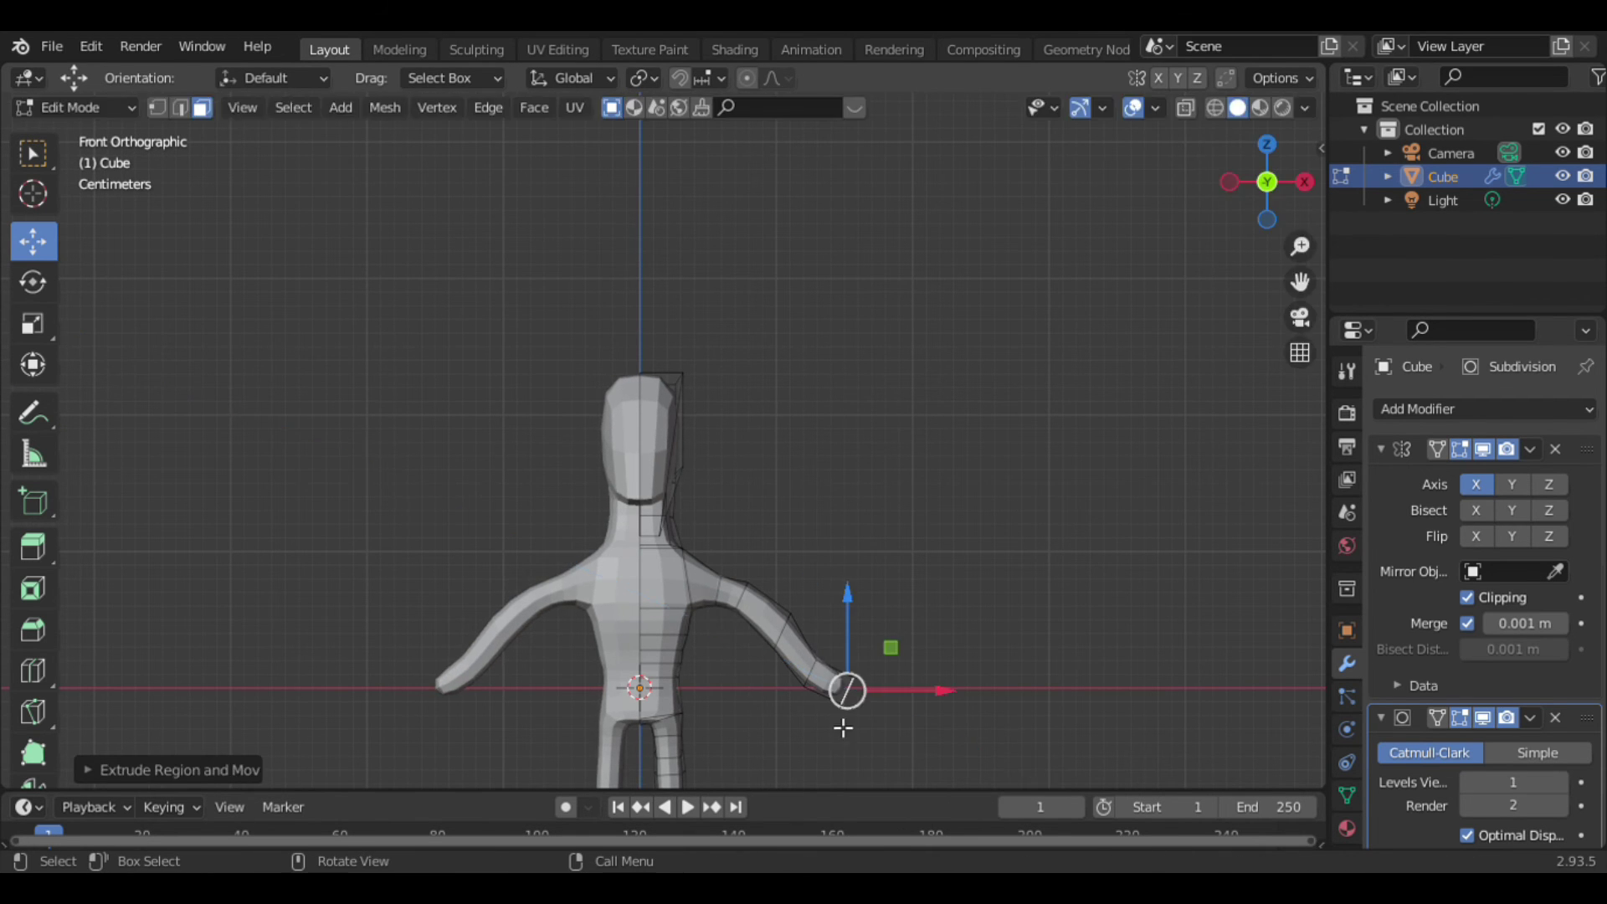
Rotate the new arm tip, move it down and inward, and resize it.
key("r")
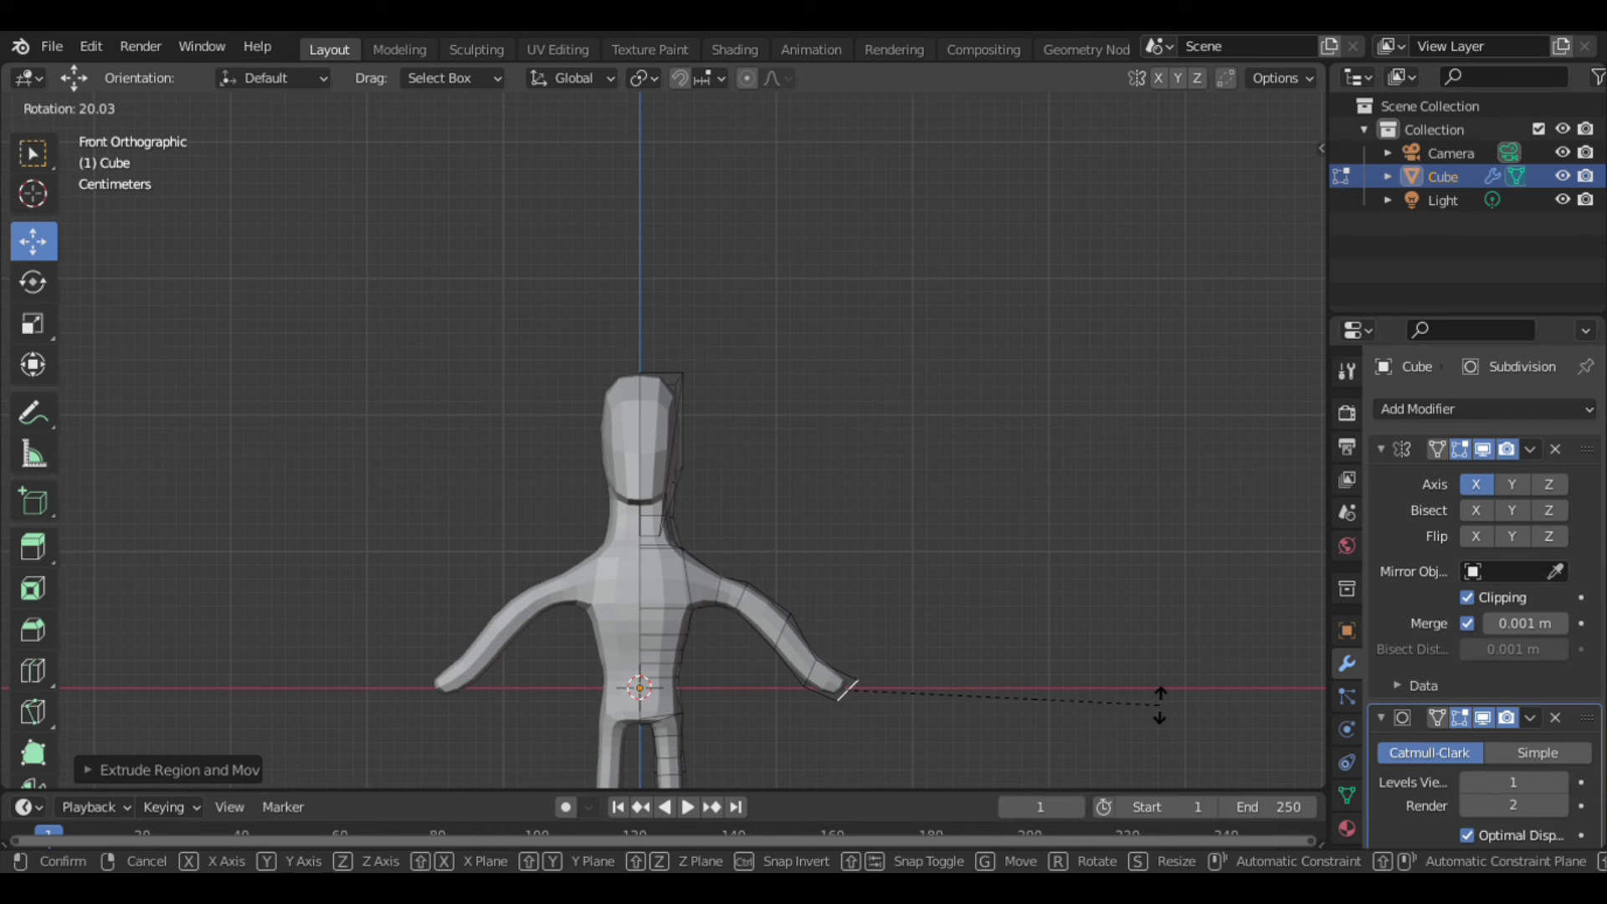
left_click(1159, 705)
mouse_move(846, 686)
left_mouse_down()
mouse_move(853, 734)
mouse_move(829, 725)
left_mouse_up()
left_click_drag(1268, 184, 1248, 207)
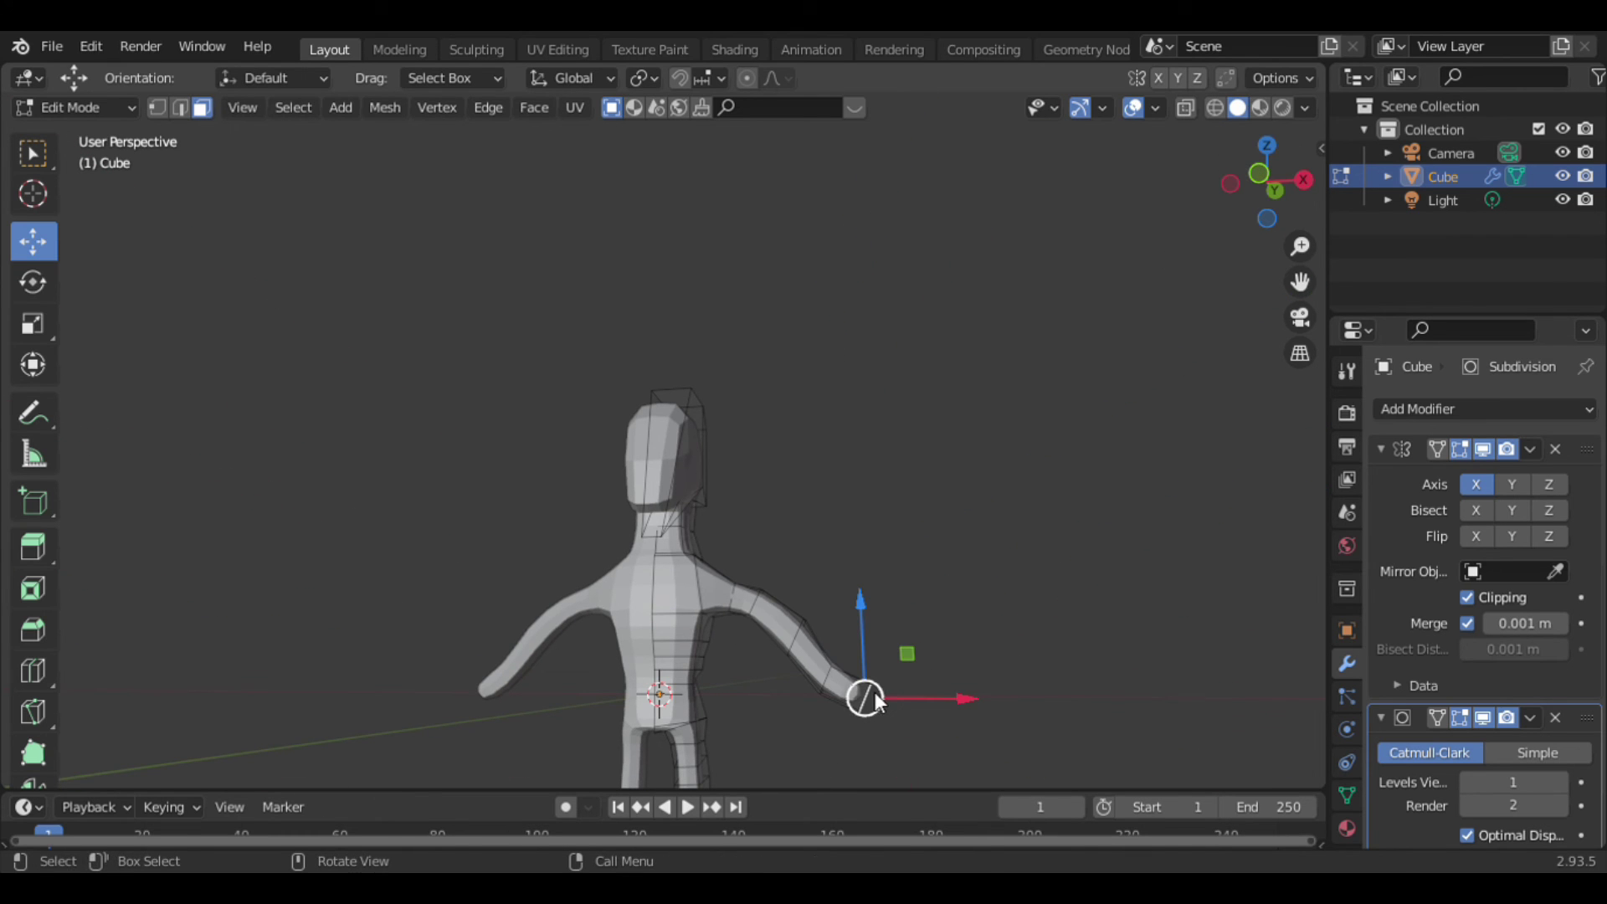
left_click_drag(876, 701, 848, 735)
key("s")
left_click(1154, 536)
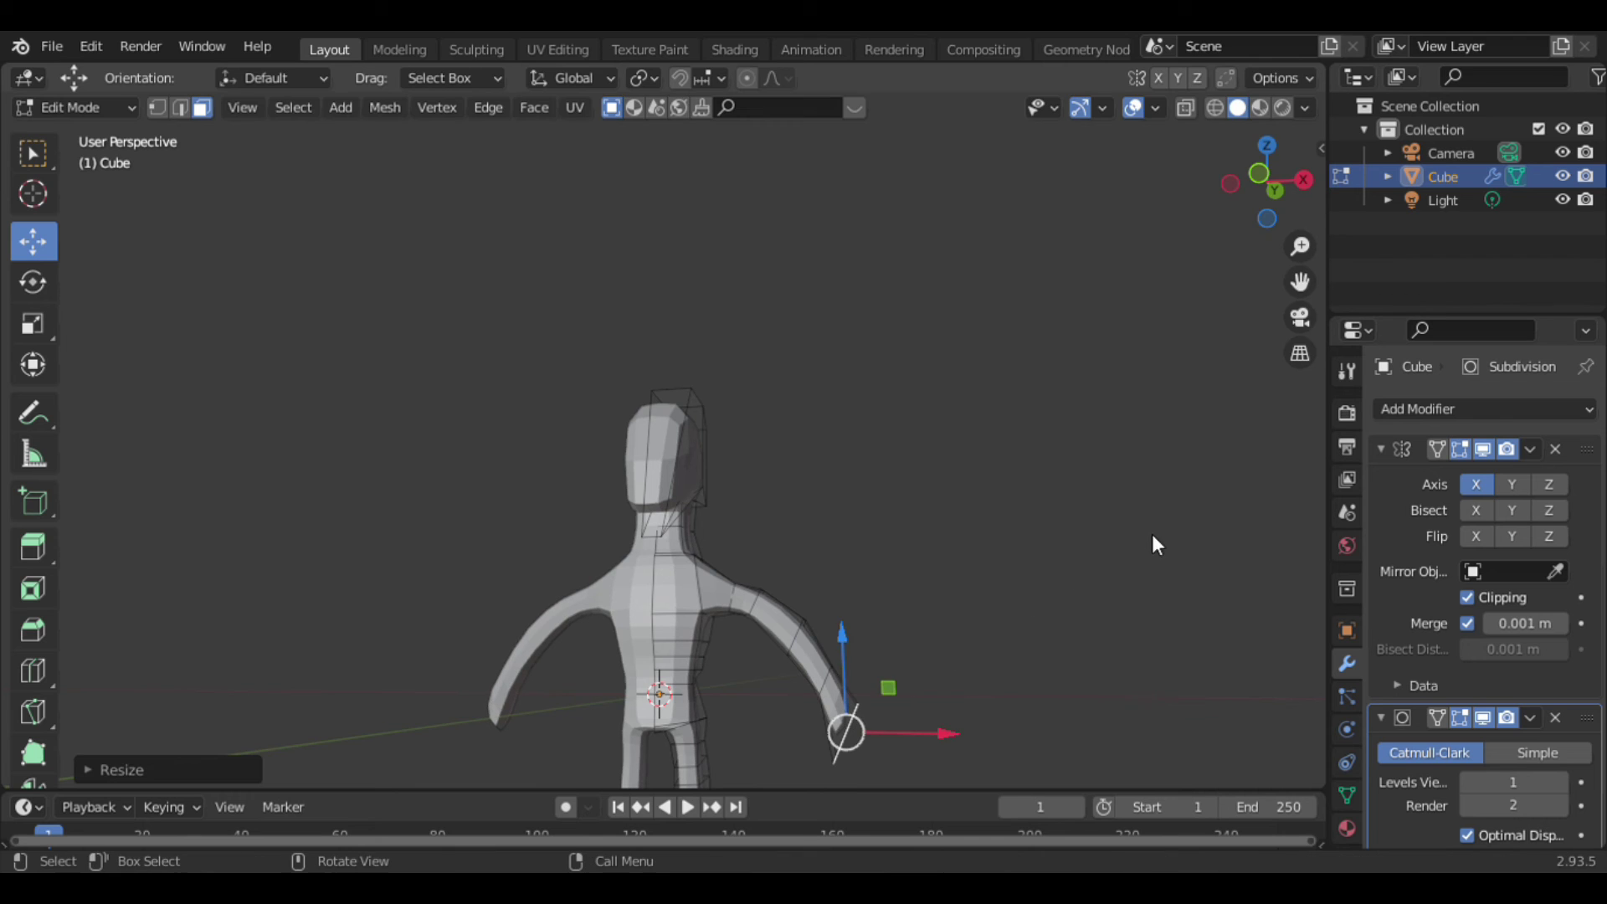
left_click(1092, 294)
Rotate the arm's end face, bending it downward about 46 degrees in front ortho view.
left_click_drag(1266, 180, 1258, 176)
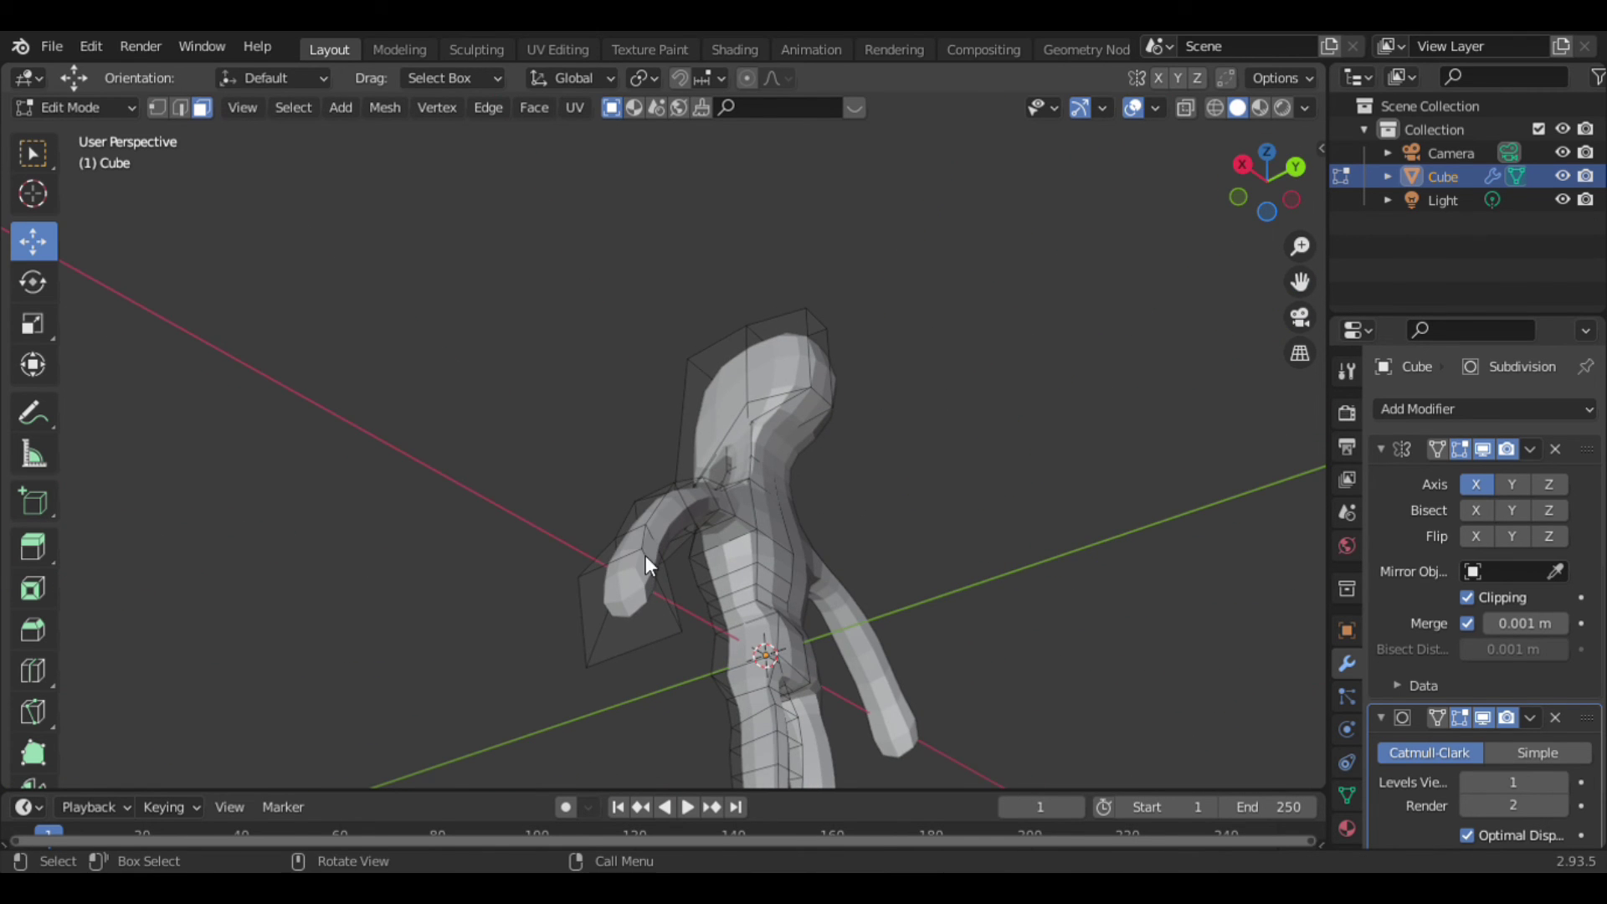
left_click(649, 559)
key("r")
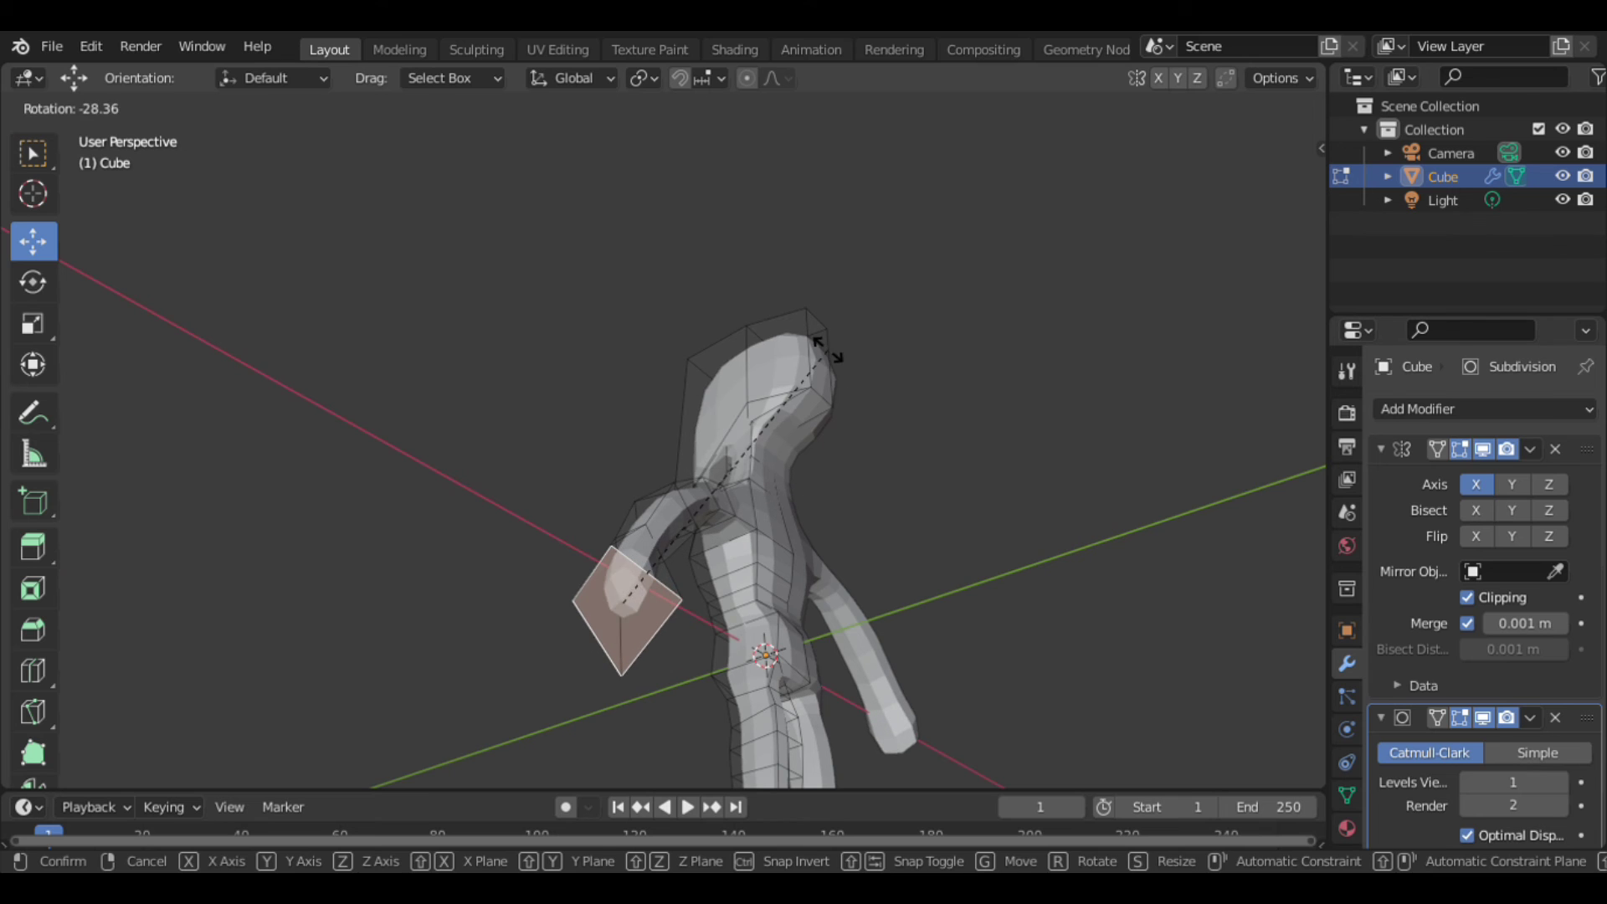
key("Return")
left_click_drag(1267, 179, 1277, 178)
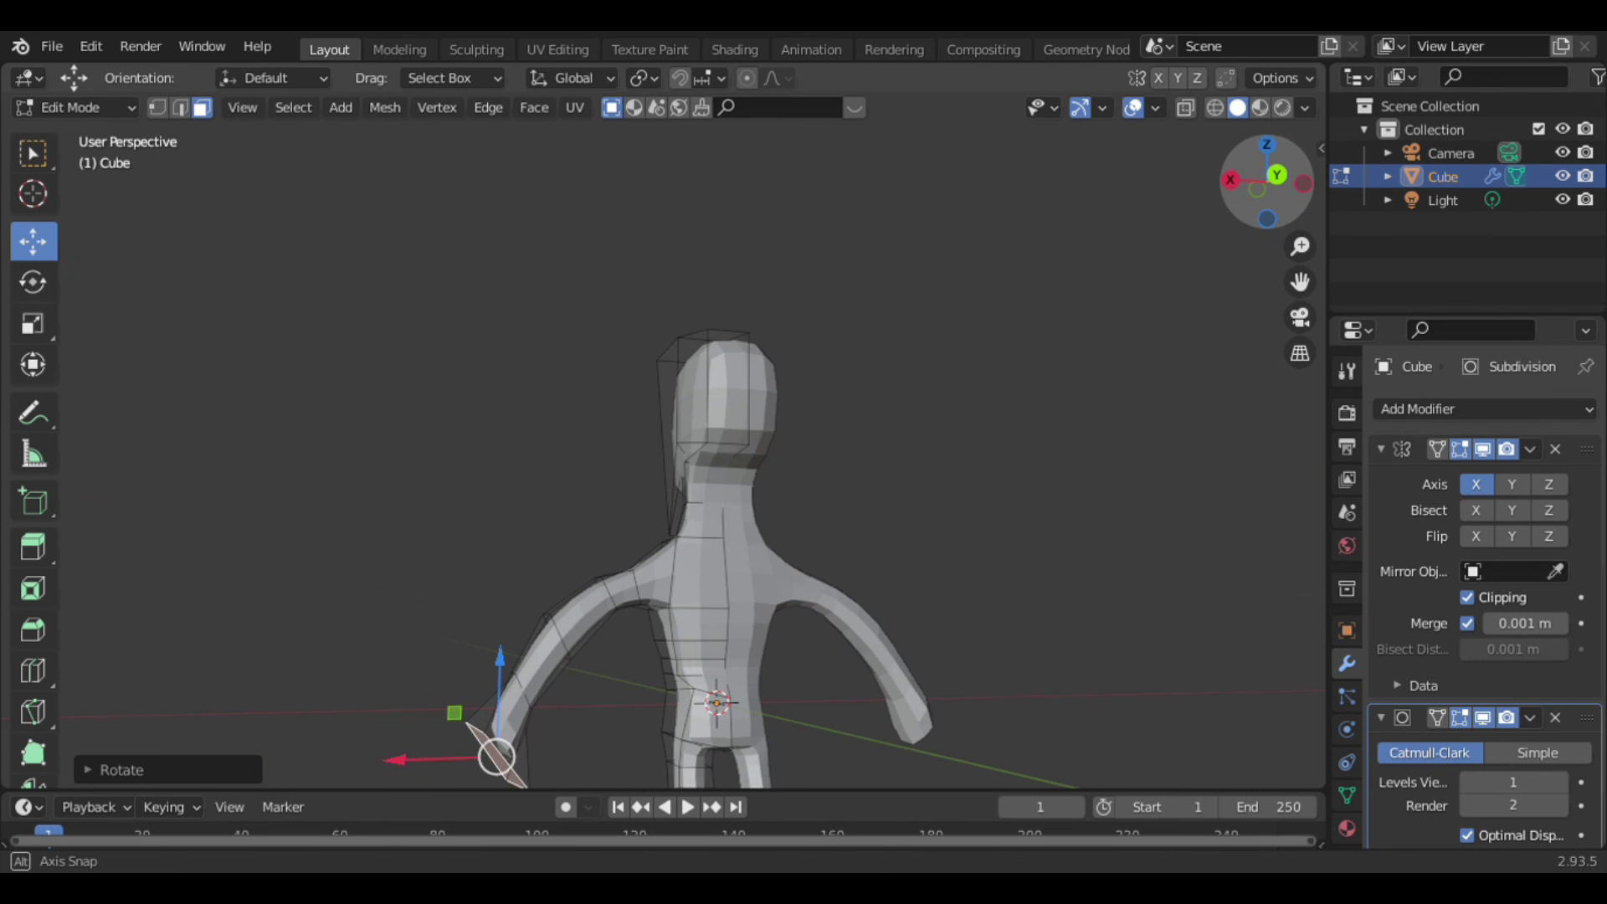
key("KP_5")
key("KP_1")
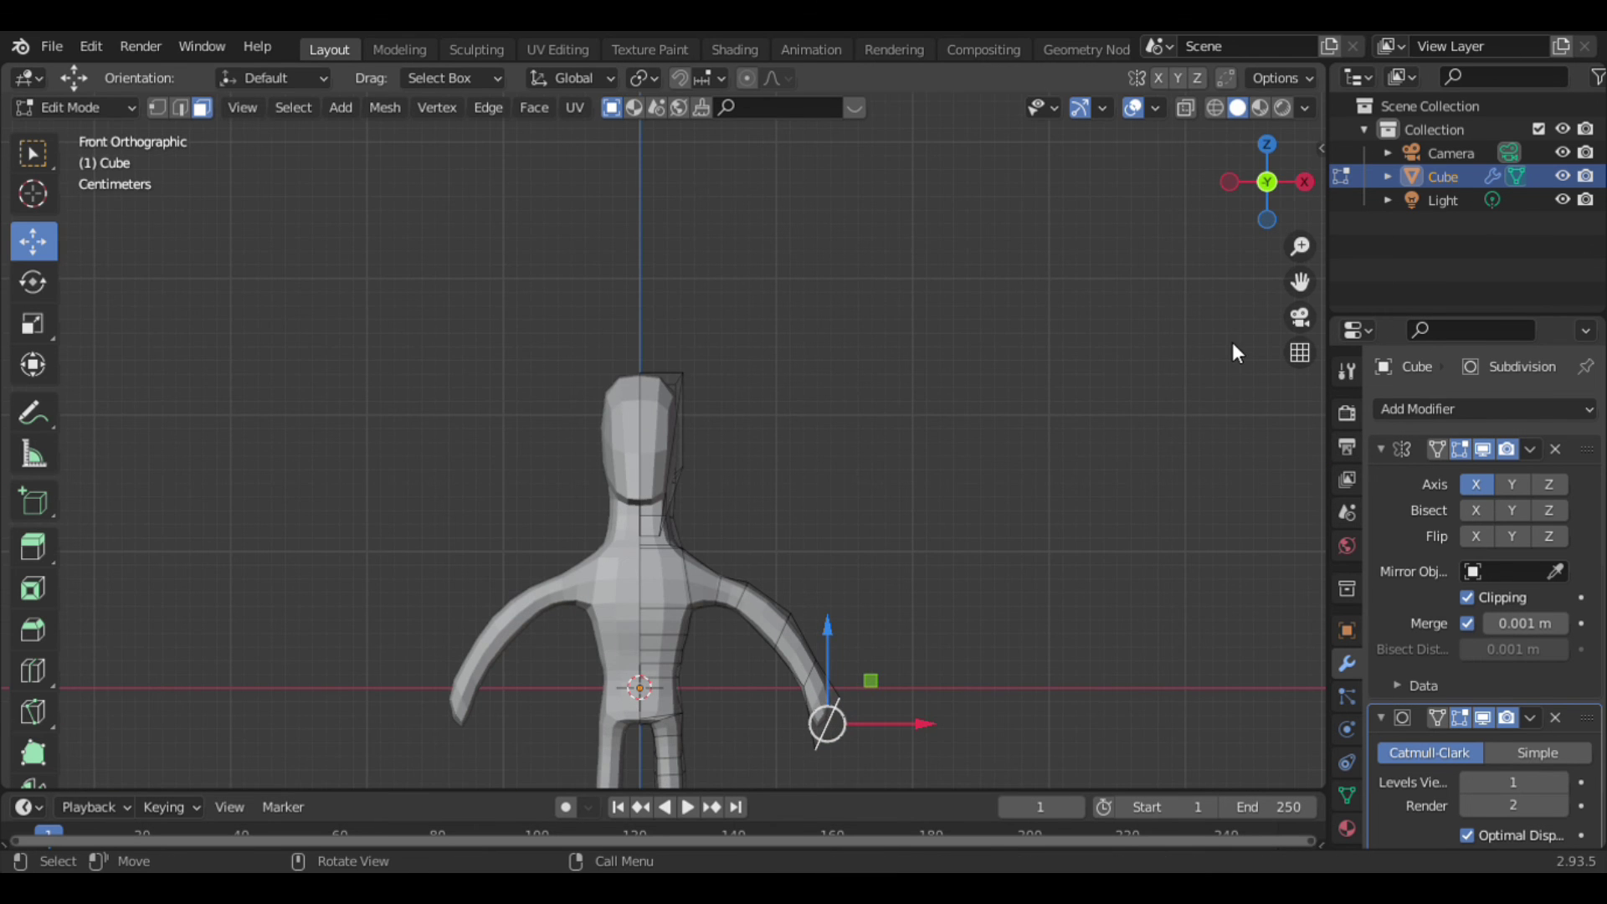
key("r")
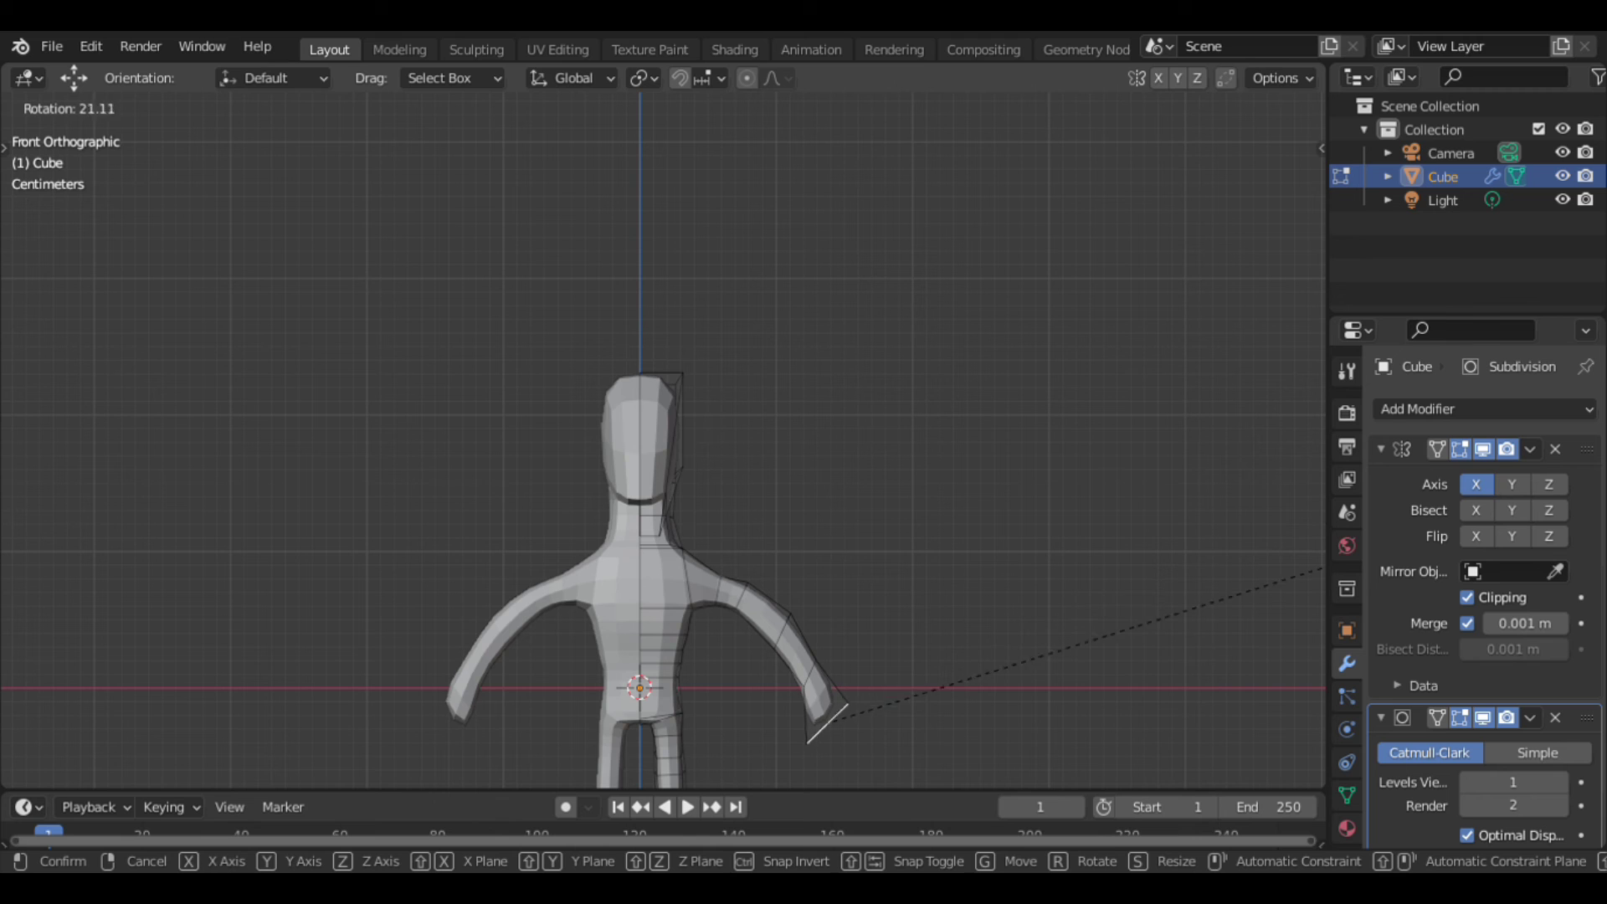
left_click(1321, 778)
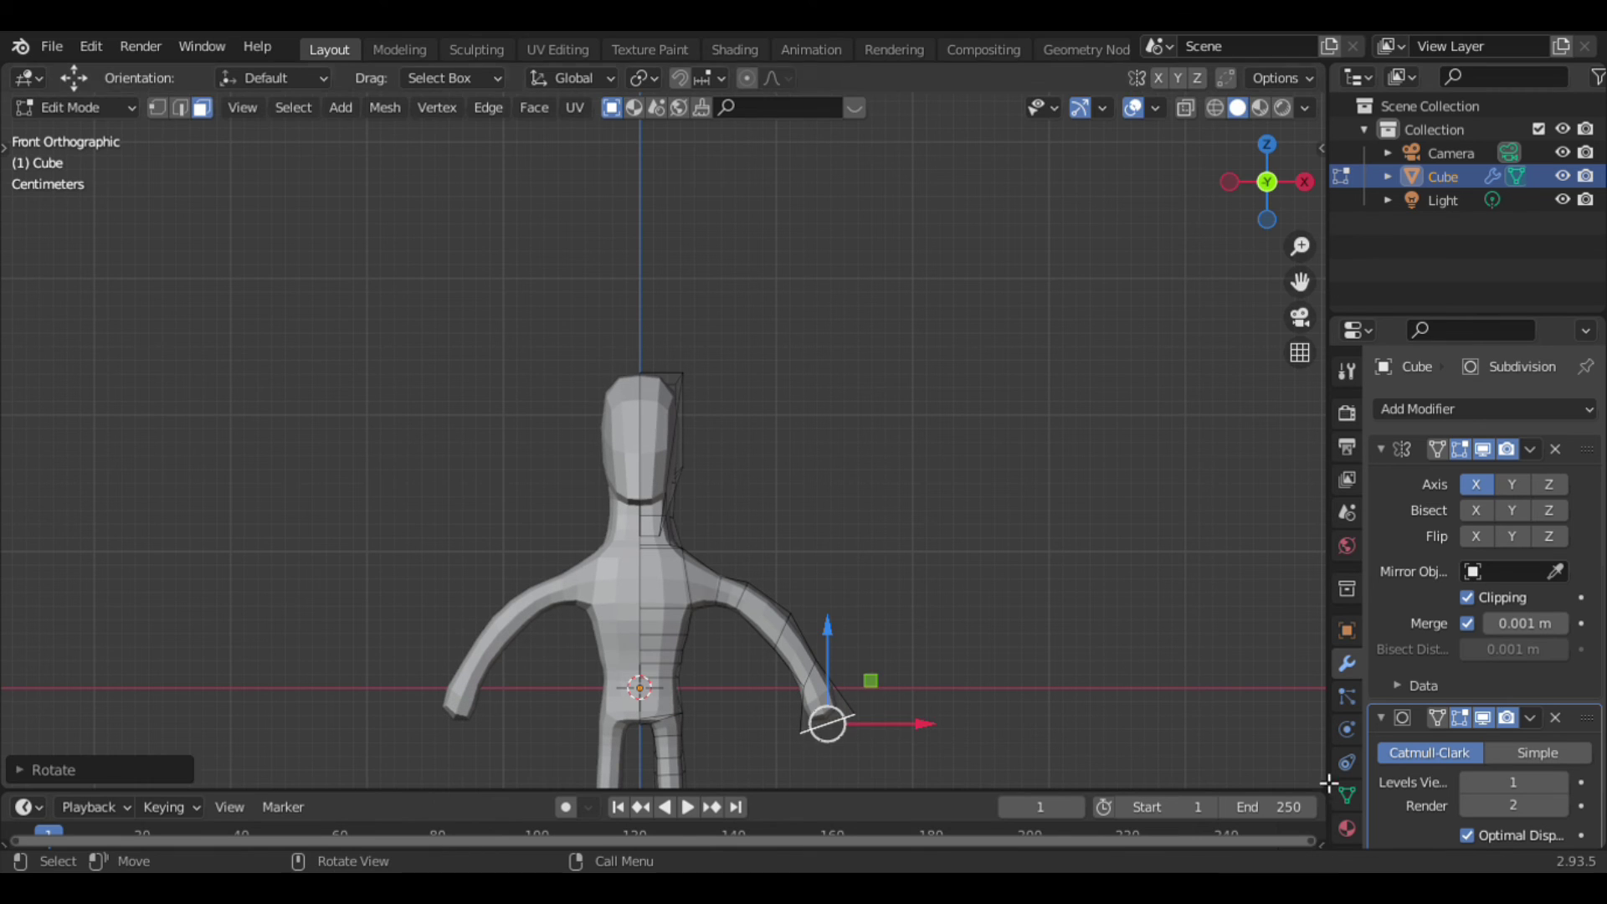
Turn on X-ray and box-select an edge loop across the arm.
key("alt+z")
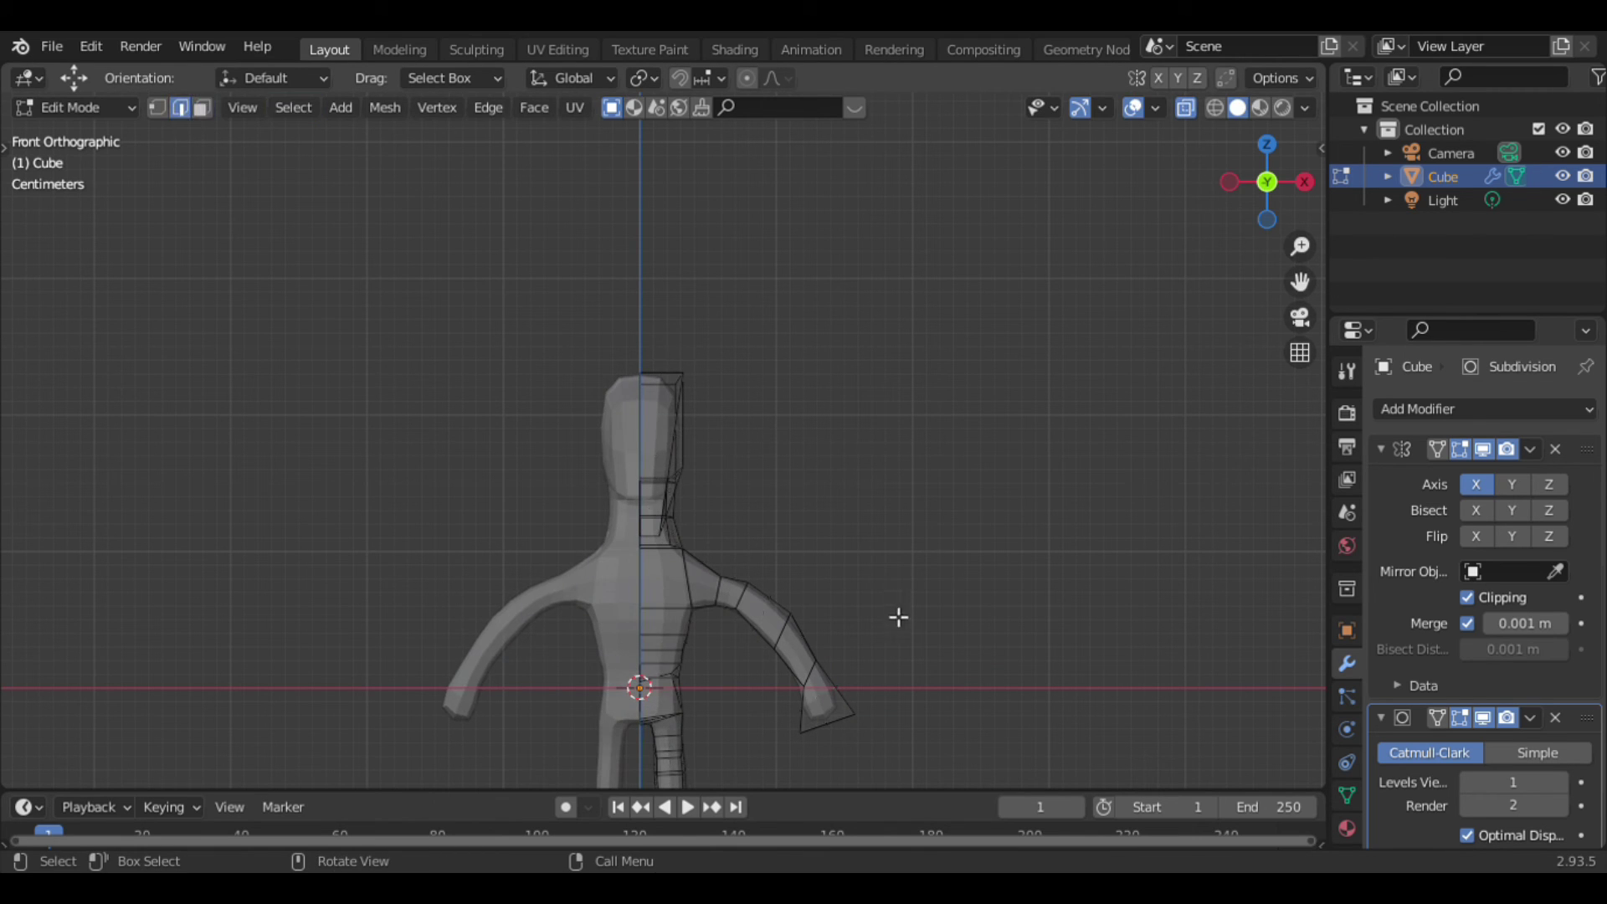
left_click_drag(825, 571, 748, 669)
left_click(894, 552)
left_click_drag(1280, 186, 1293, 167)
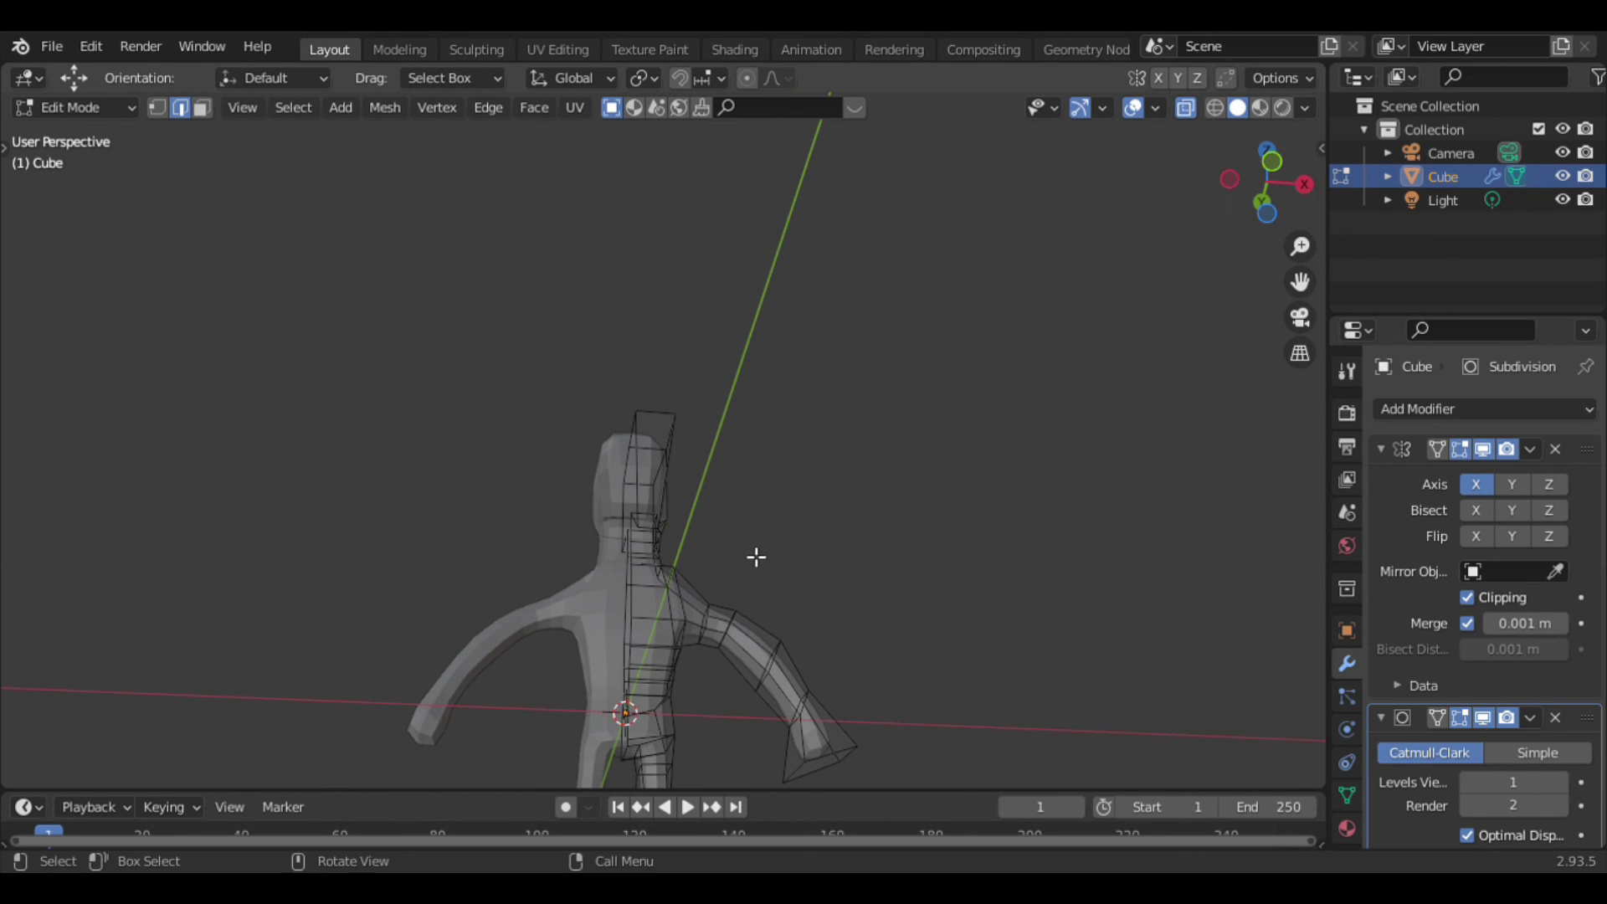
left_click_drag(764, 593, 795, 725)
In front view with X-ray off, scale up the selected arm edge loop.
key("KP_1")
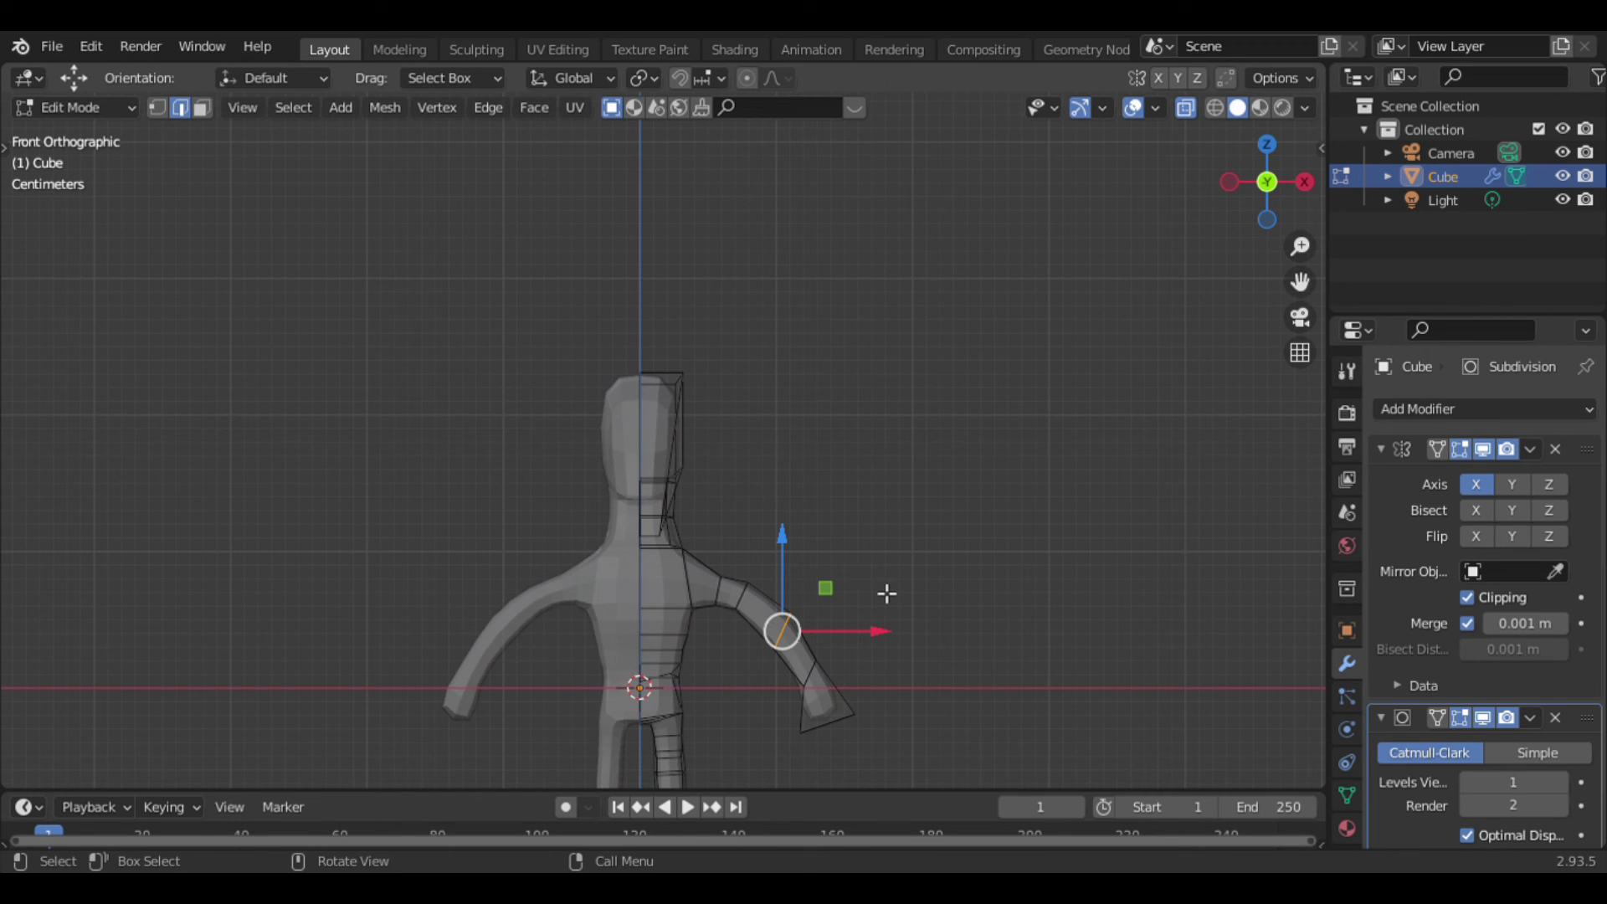
key("alt+z")
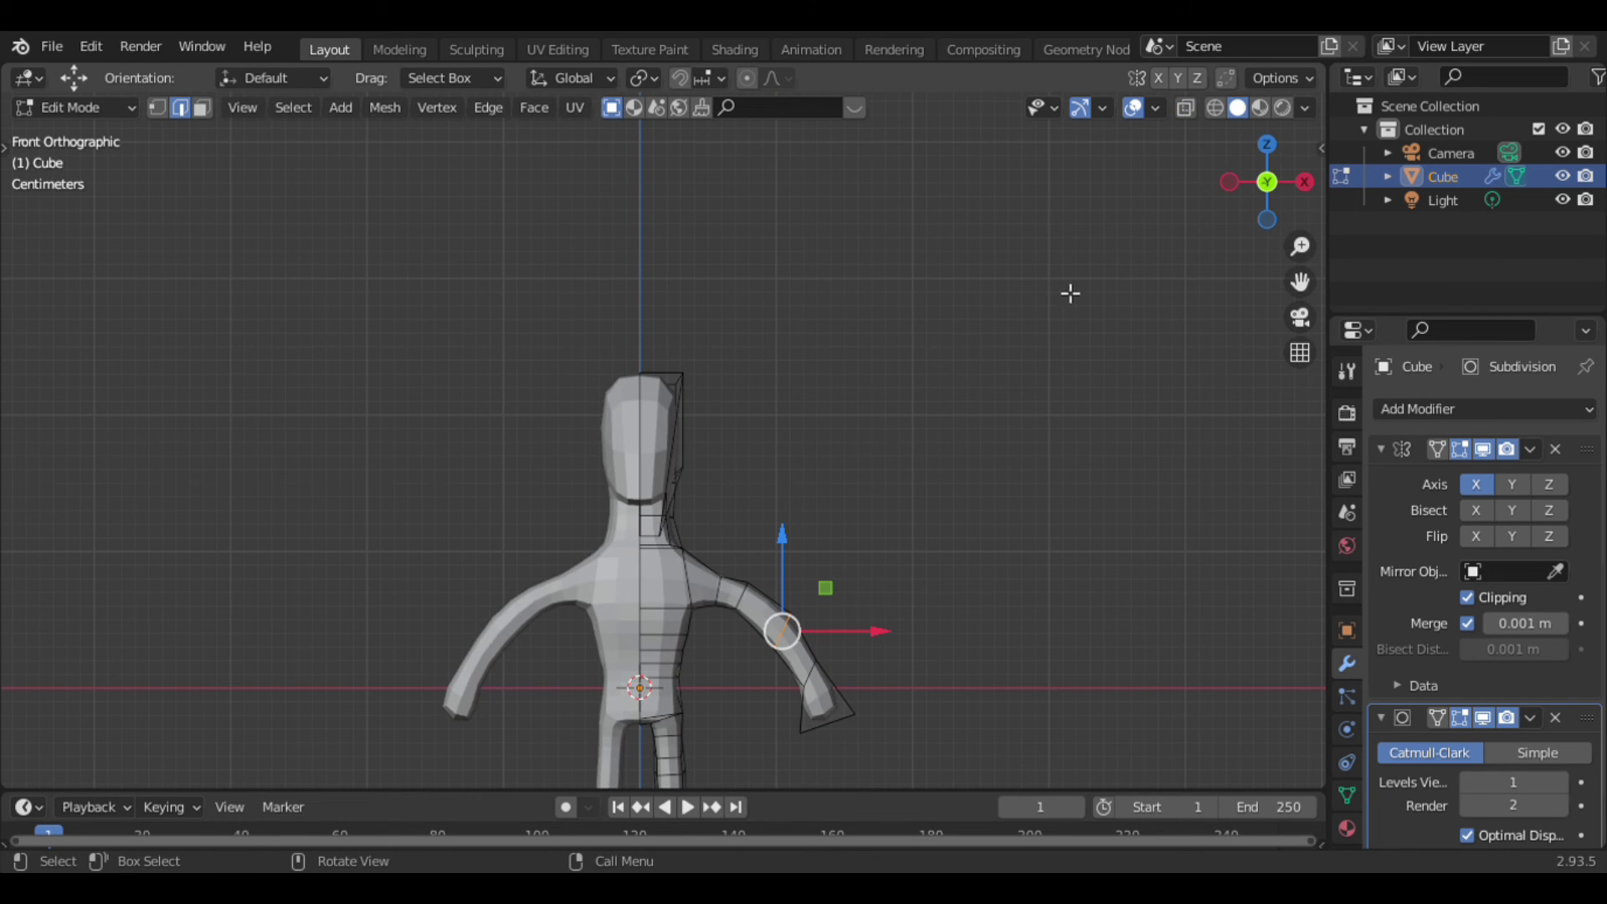
scroll(1071, 293, "up", 2)
scroll(1071, 293, "down", 1)
key("s")
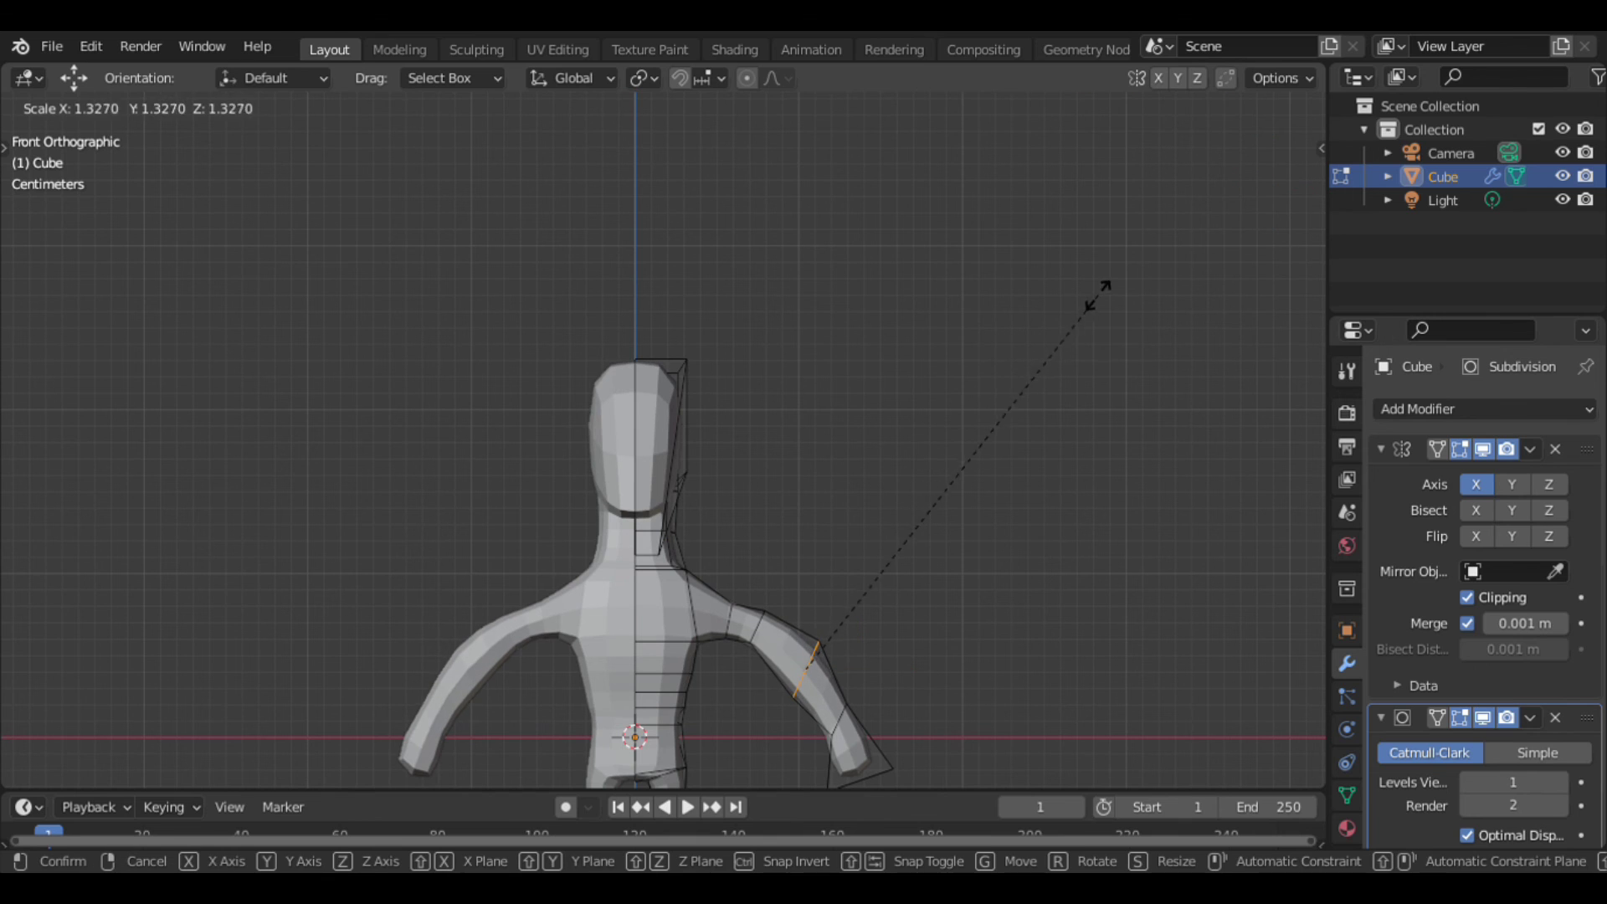
left_click(1189, 253)
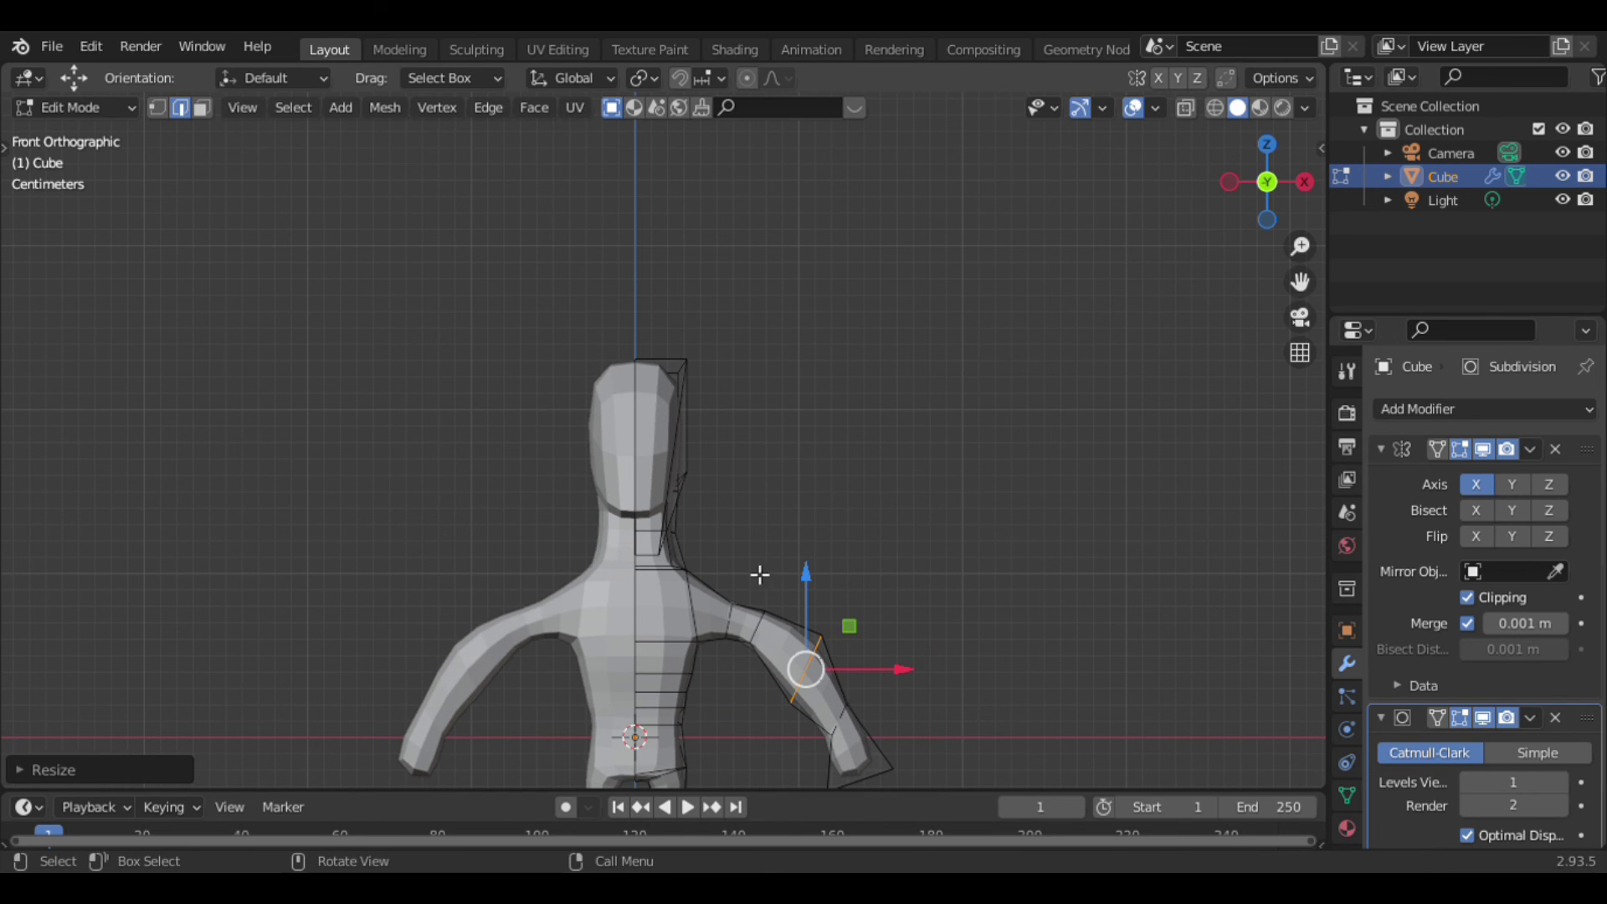
Select the shoulder edge loop, enlarge it twice, and shift it slightly left.
left_click(755, 669, "alt")
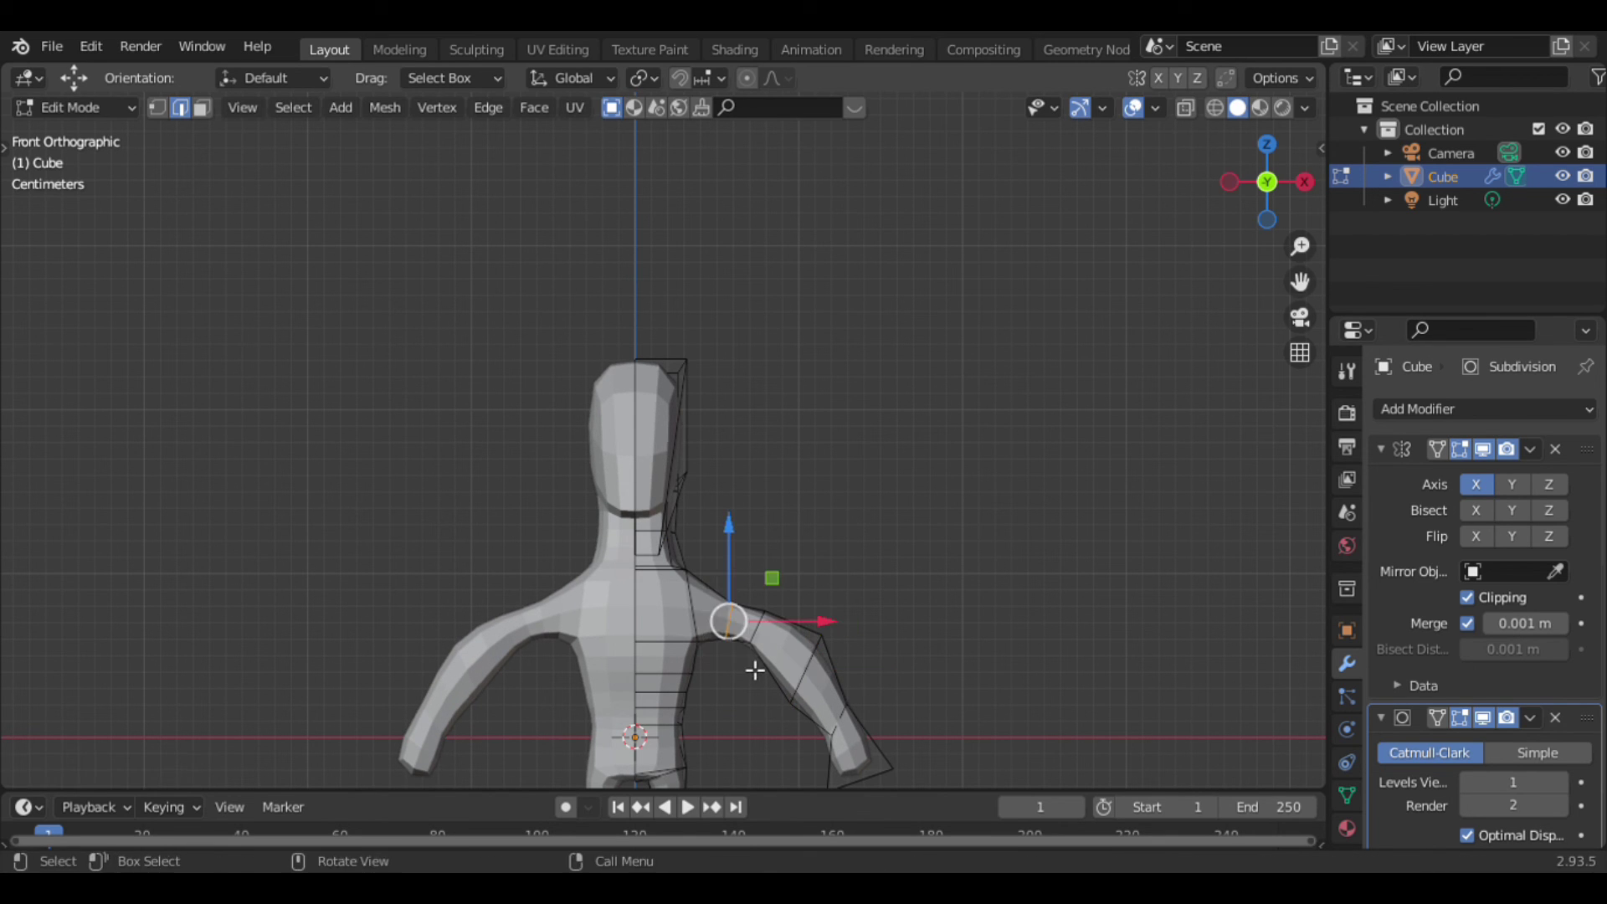
key("alt+z")
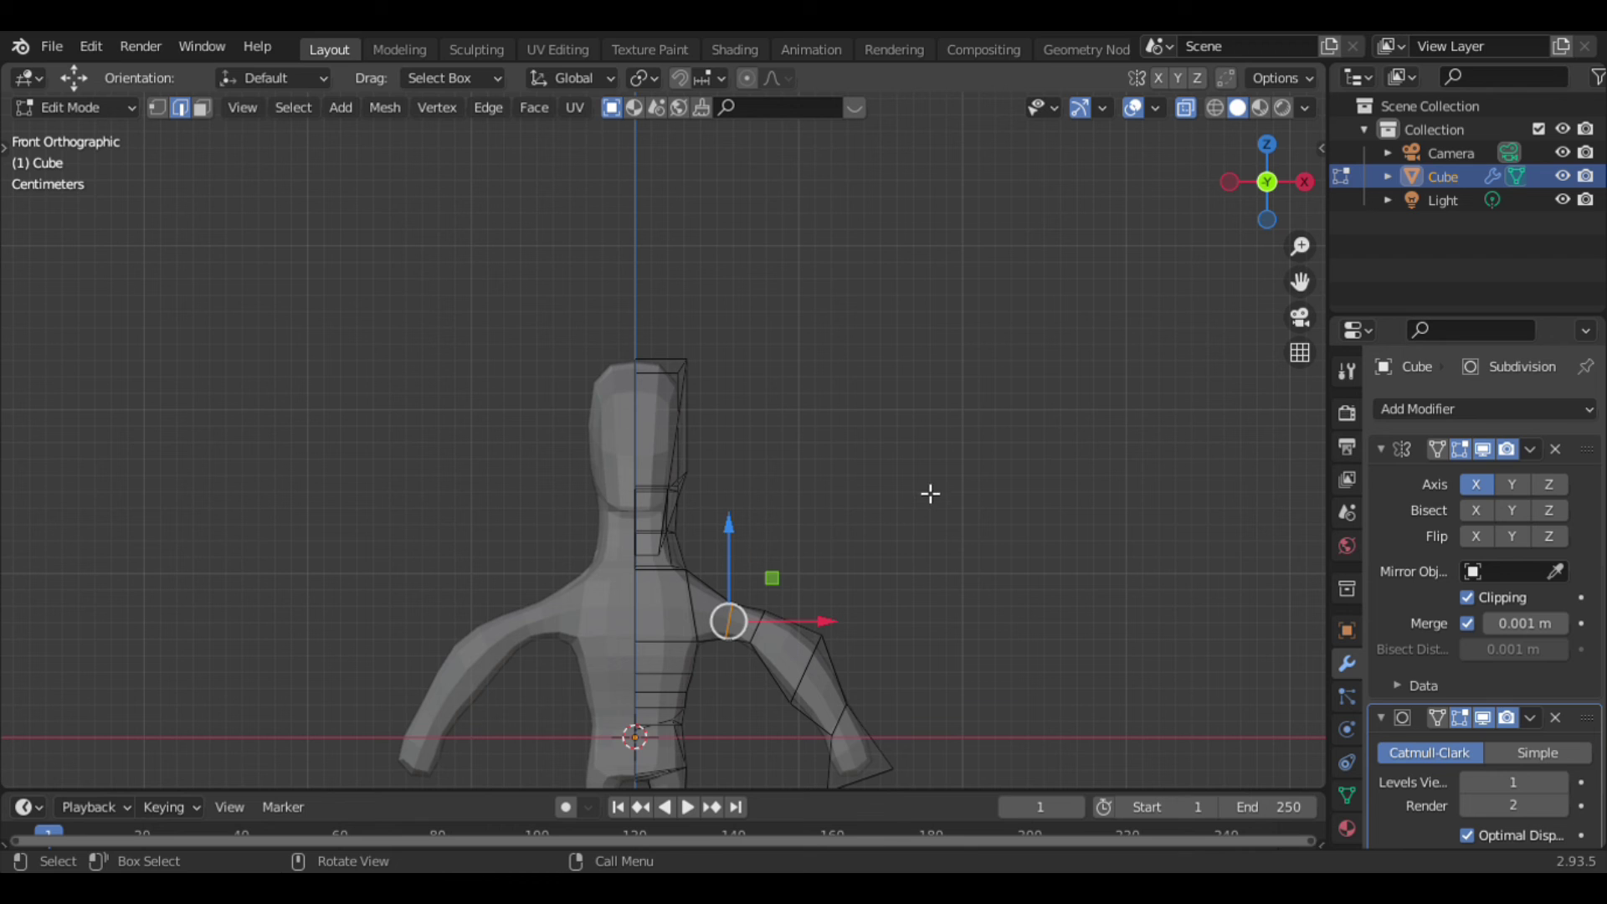
left_click_drag(718, 548, 744, 688)
left_click_drag(1247, 178, 1247, 177)
left_click(1247, 177)
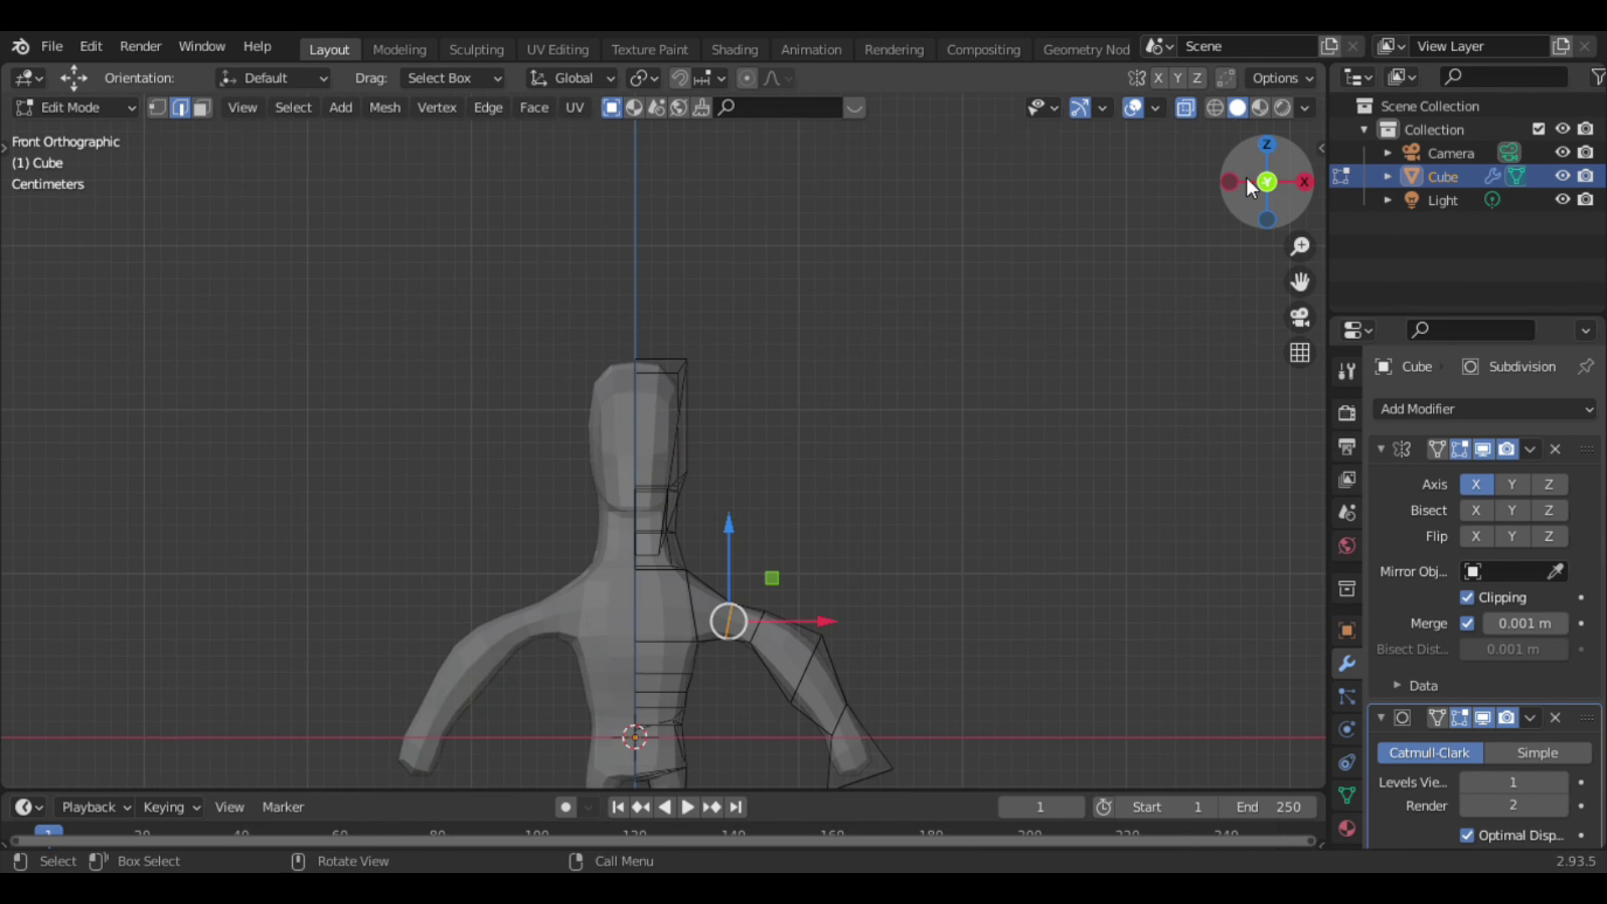
key("s")
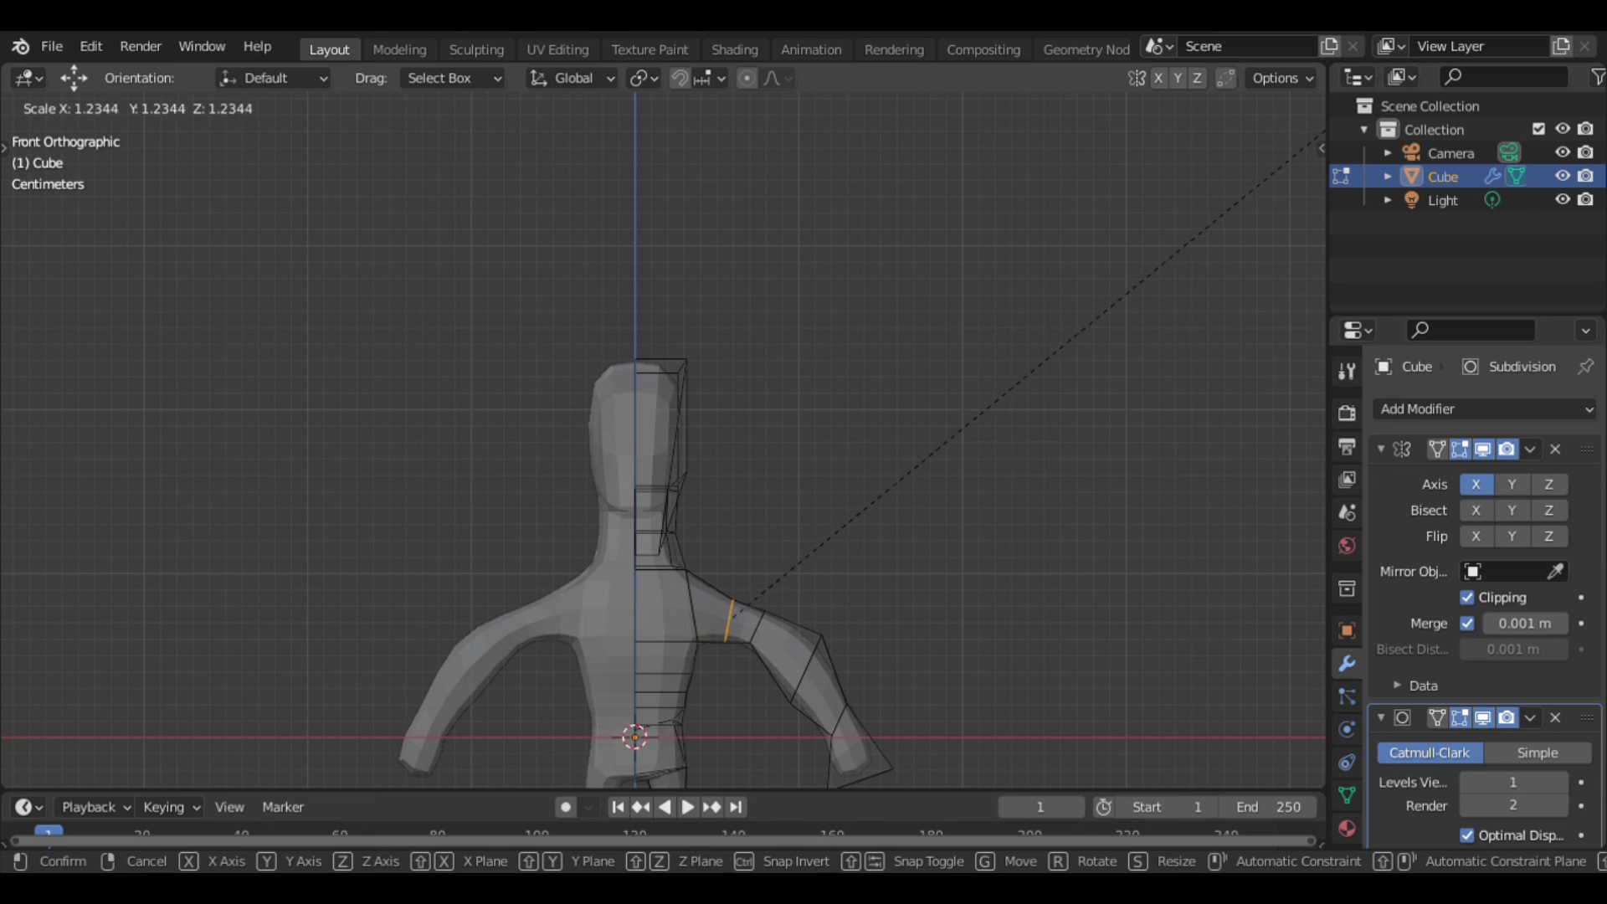
left_click(1550, 48)
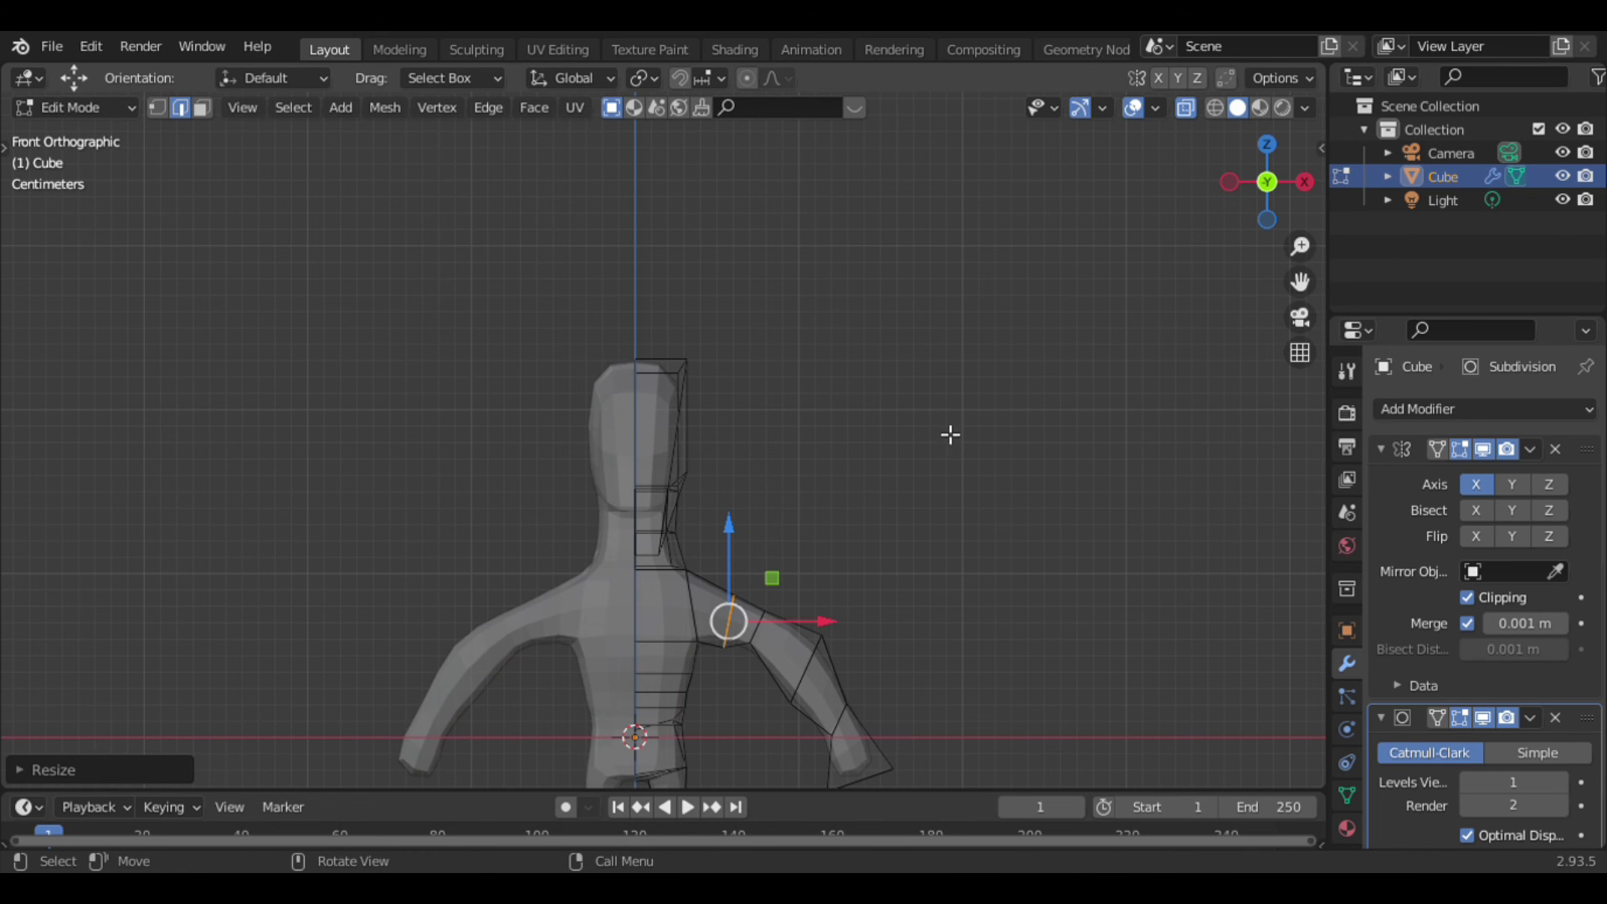
key("s")
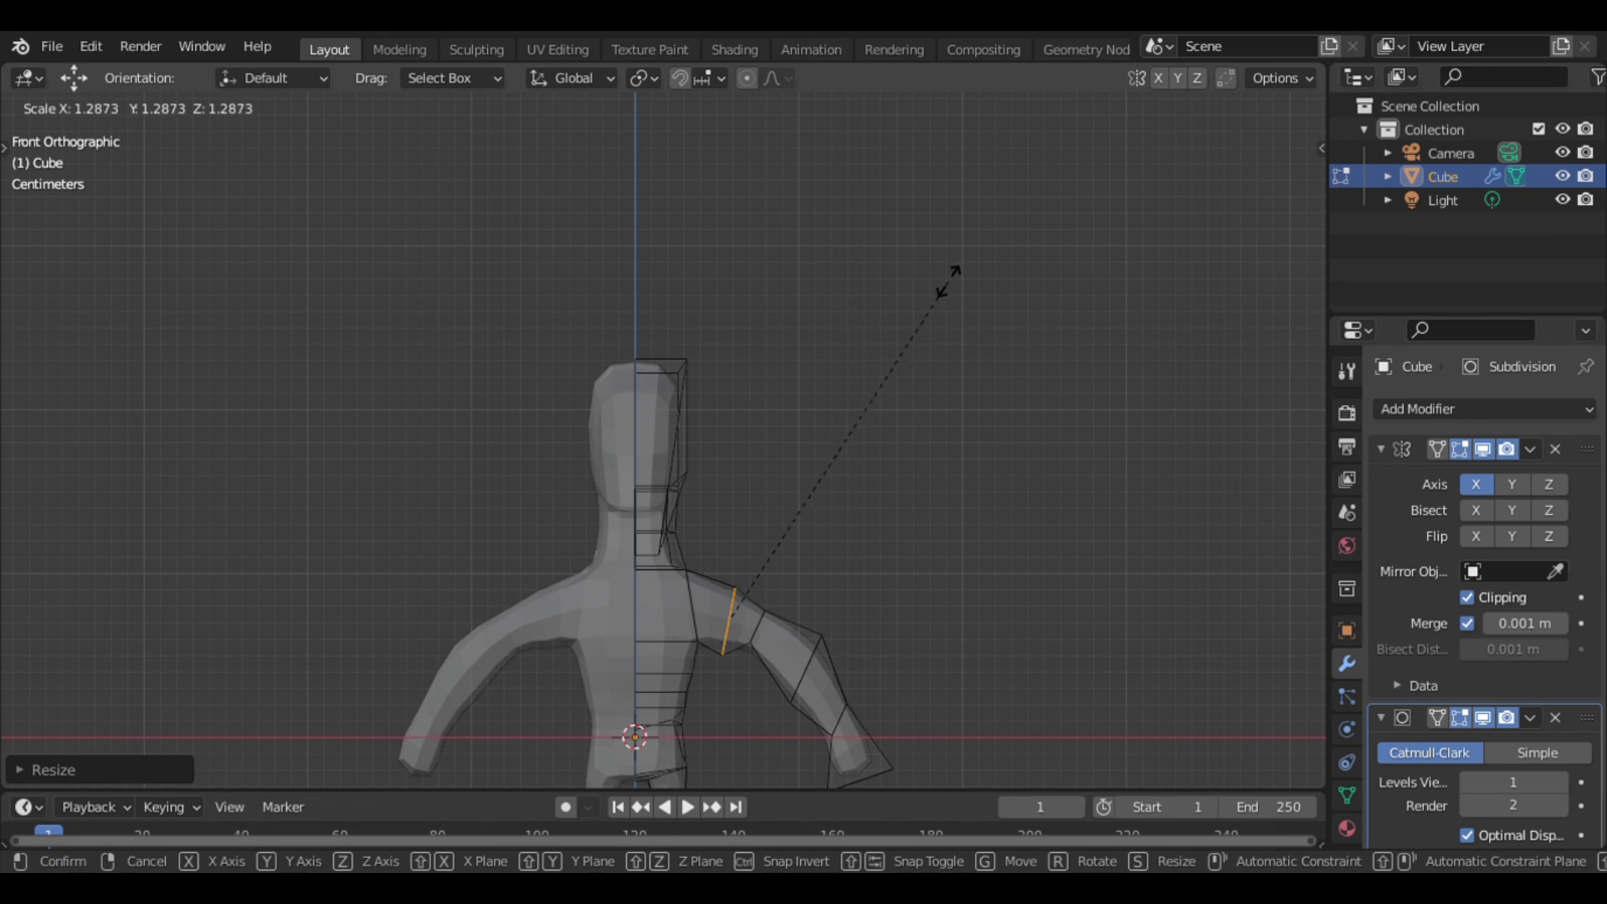
left_click(936, 360)
left_click_drag(827, 627, 817, 624)
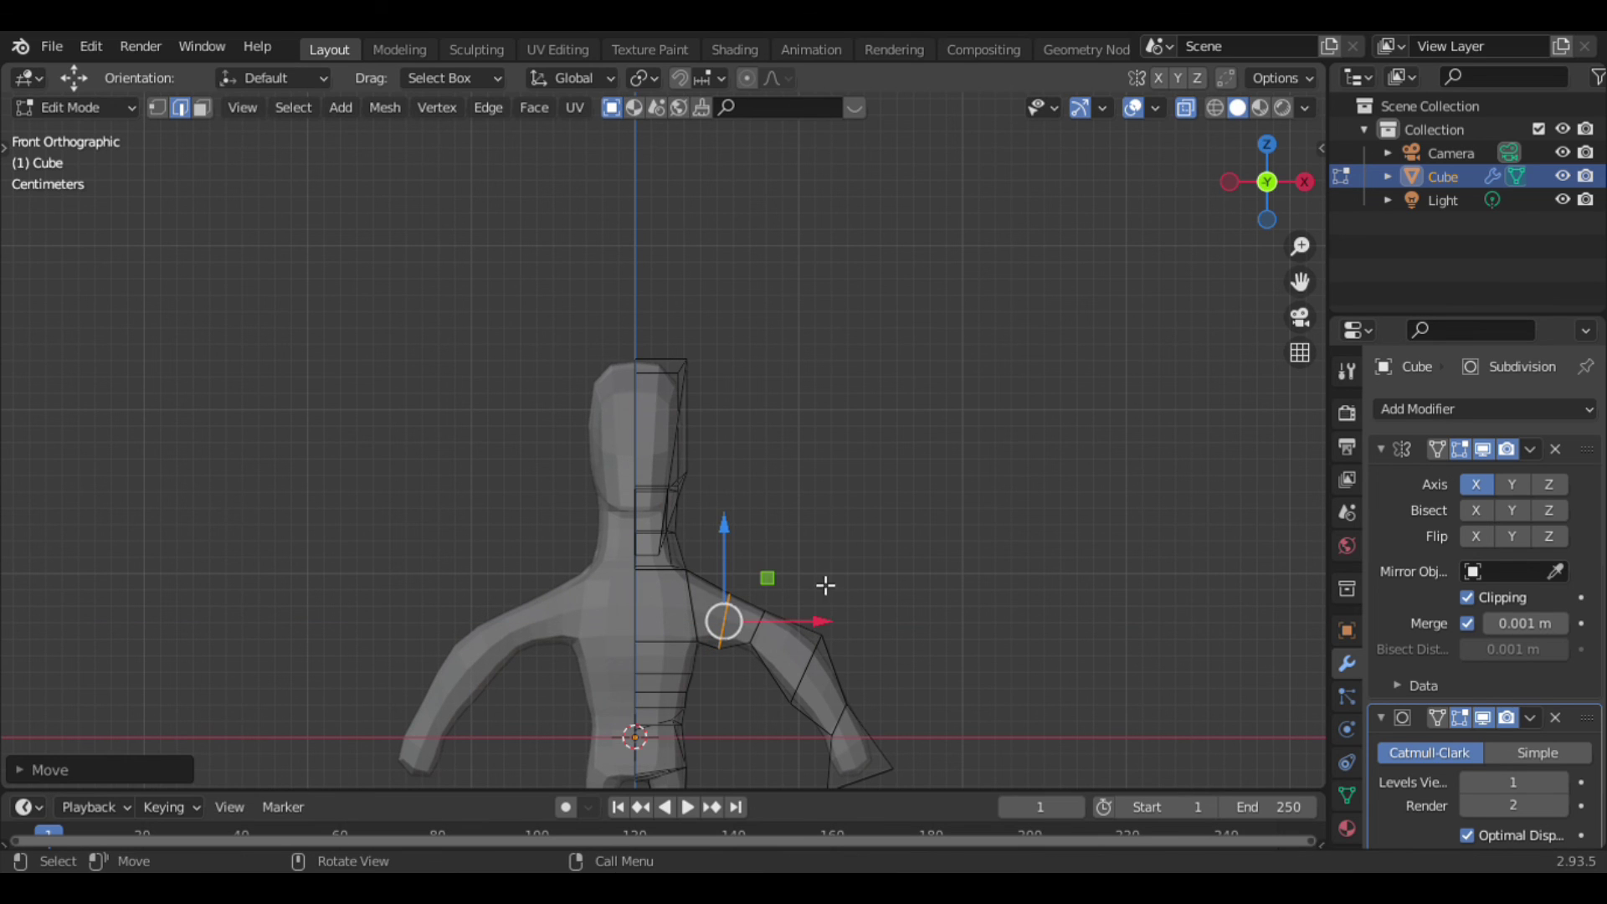
Select the neighbouring shoulder-arm joint loop and scale it up.
left_click(896, 576)
left_click_drag(761, 569, 772, 671)
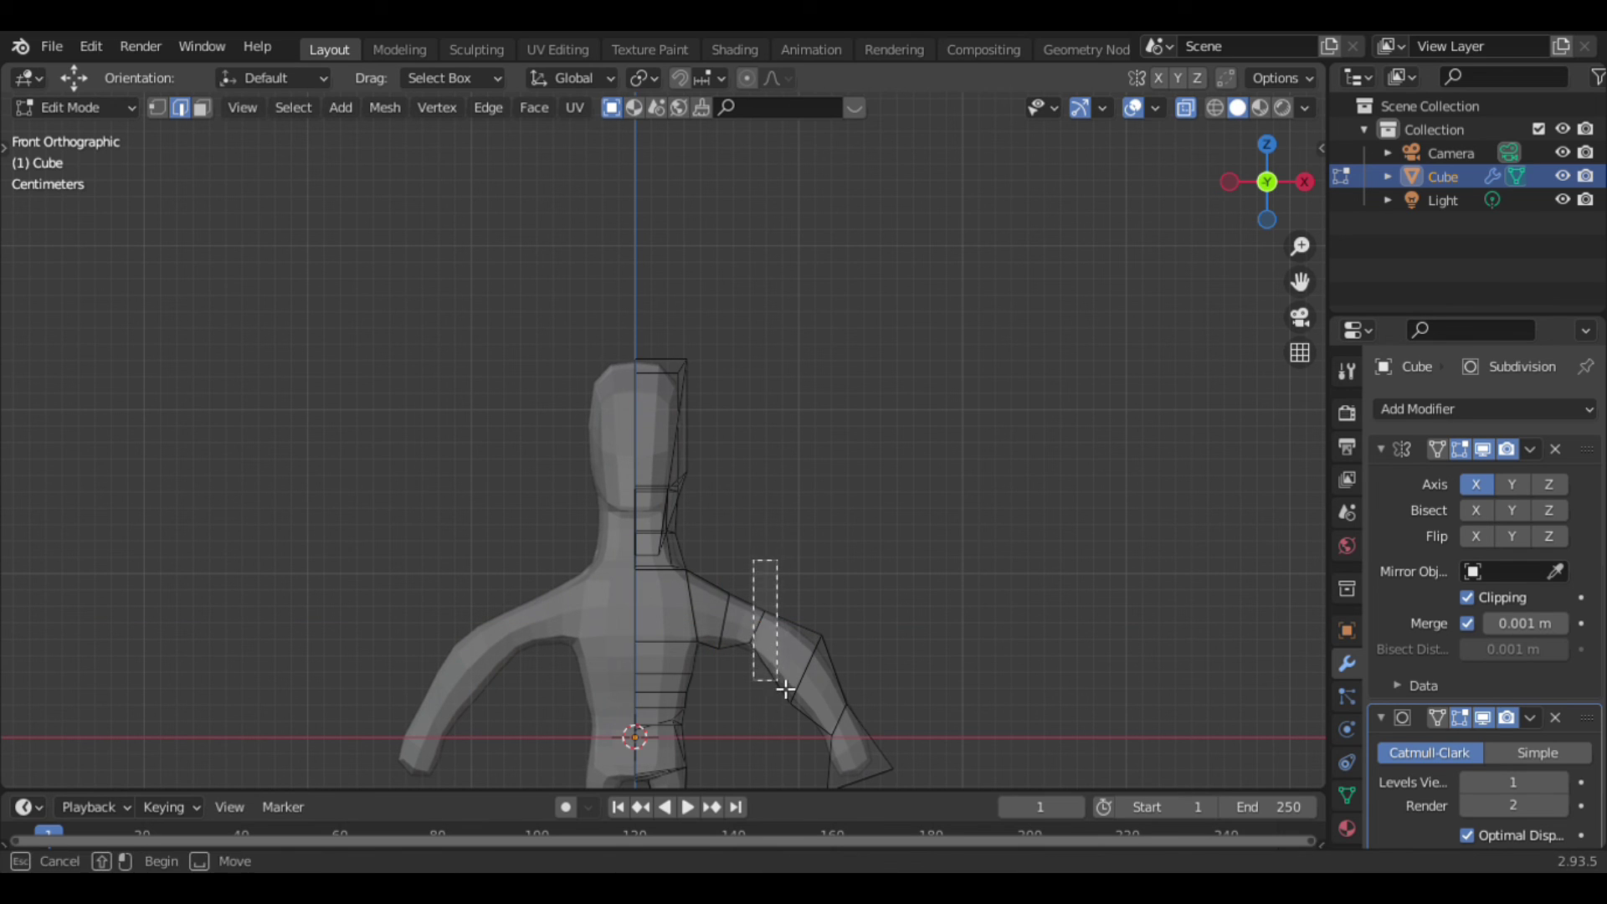
left_click(752, 579)
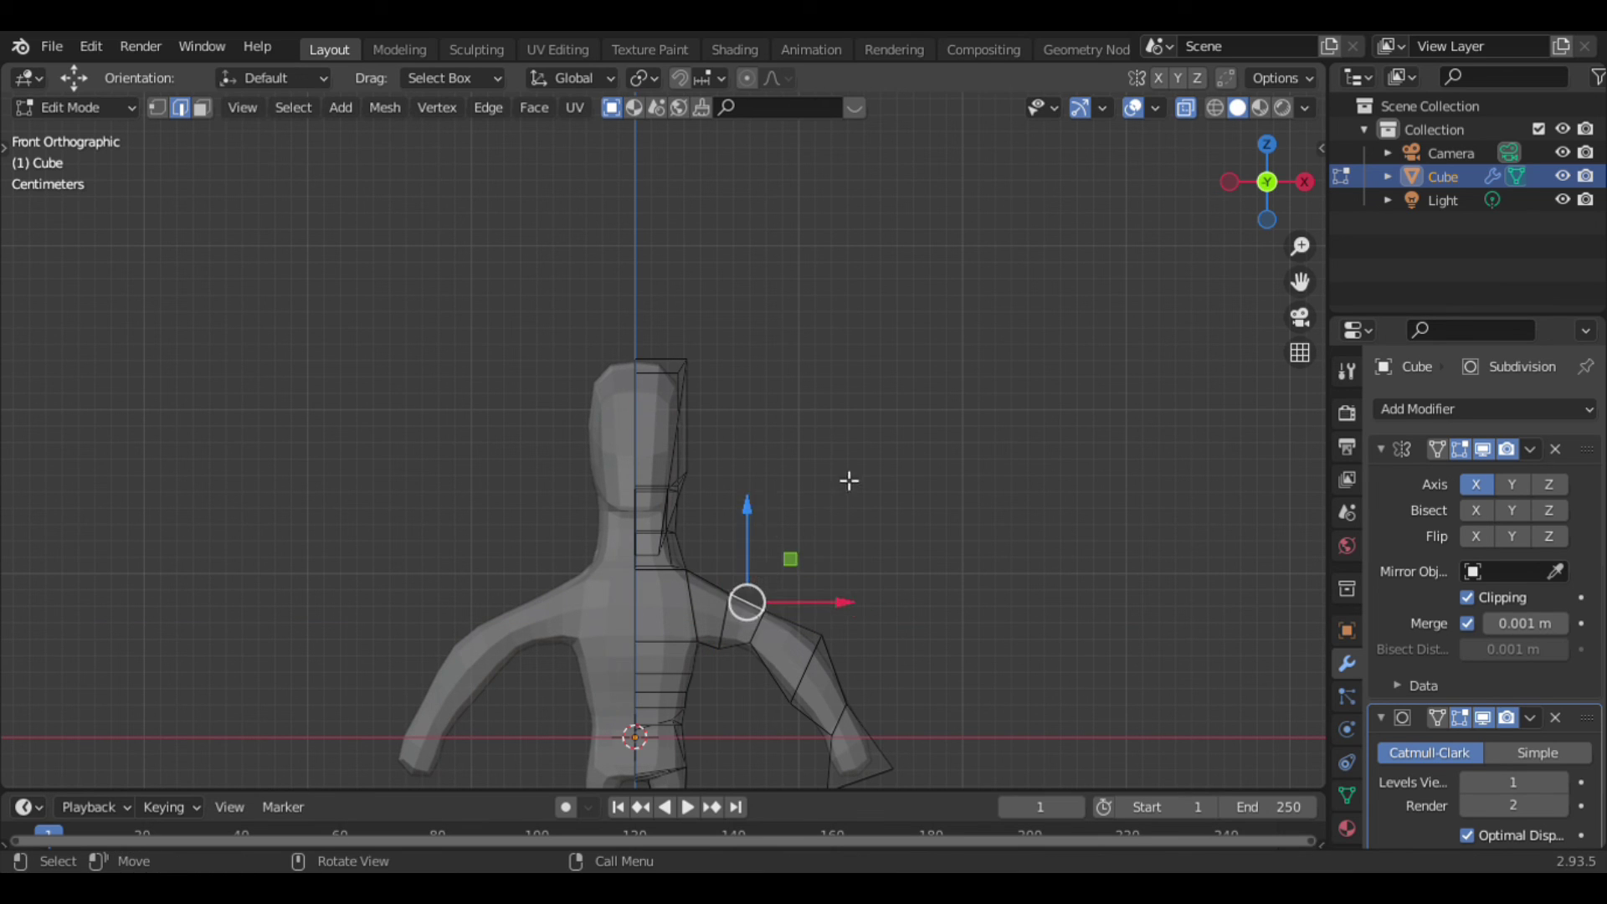
left_click_drag(753, 592, 797, 706)
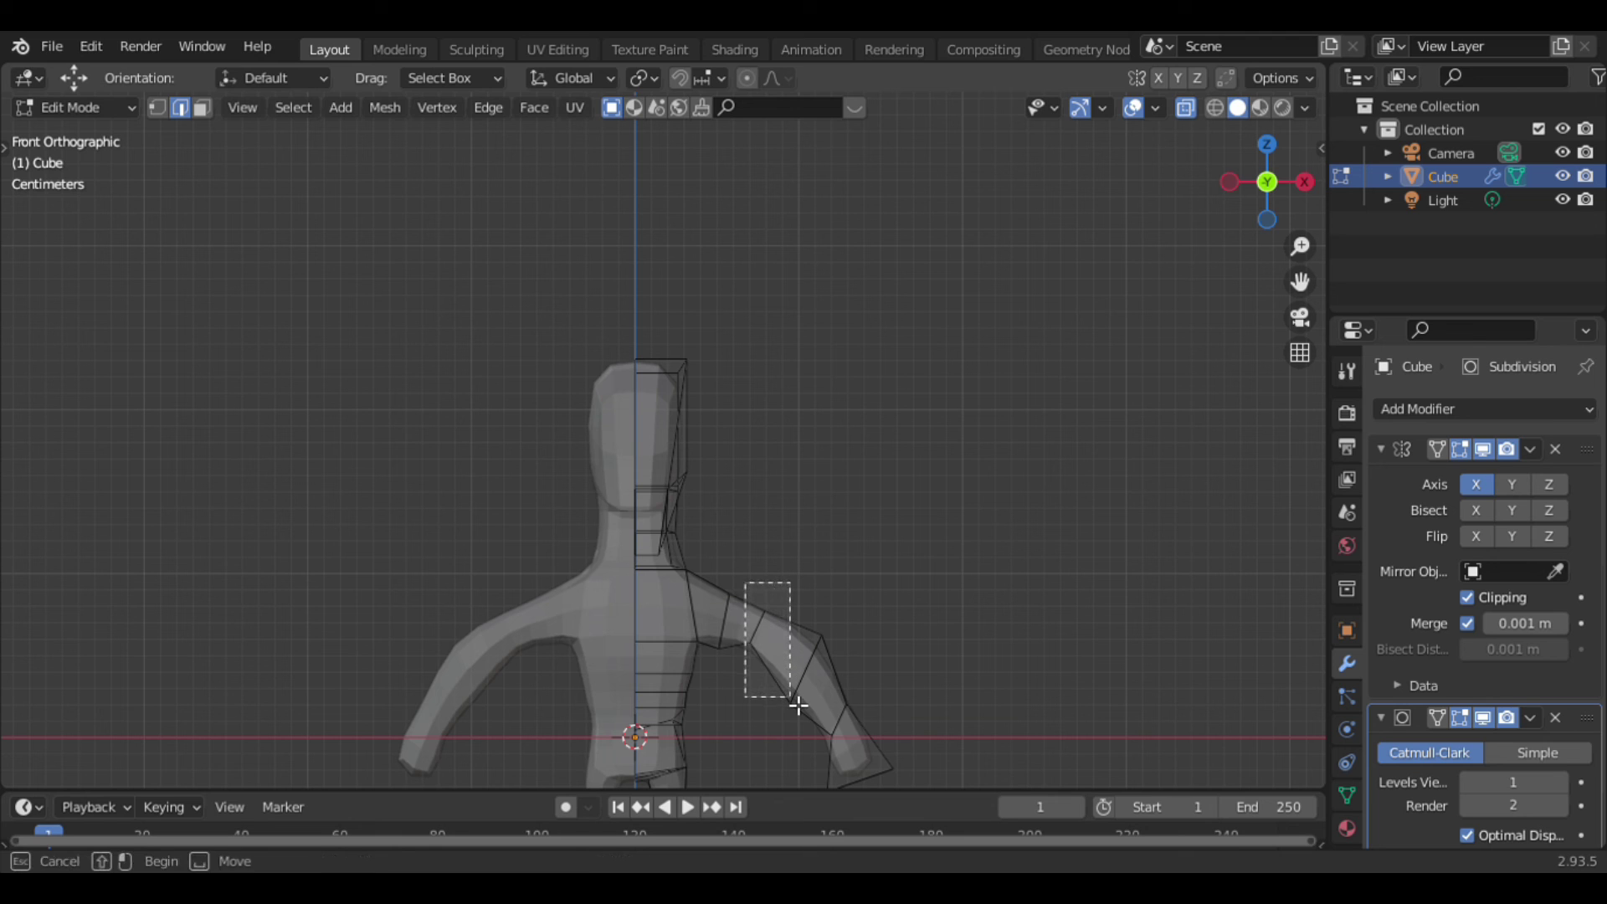
key("s")
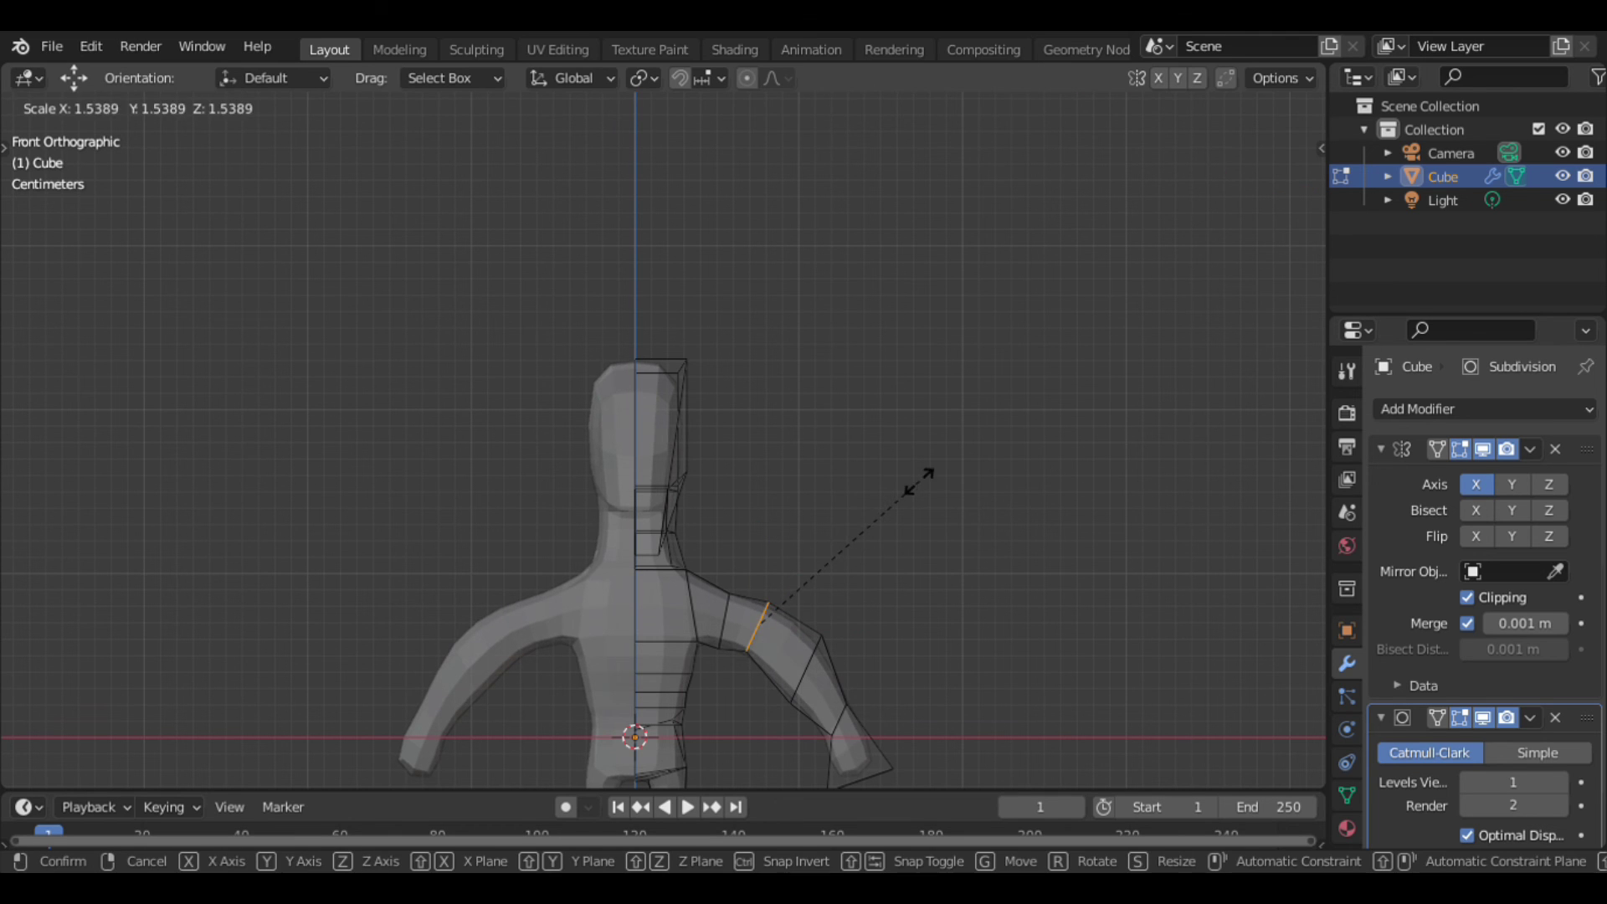
left_click(945, 476)
scroll(938, 201, "down", 4)
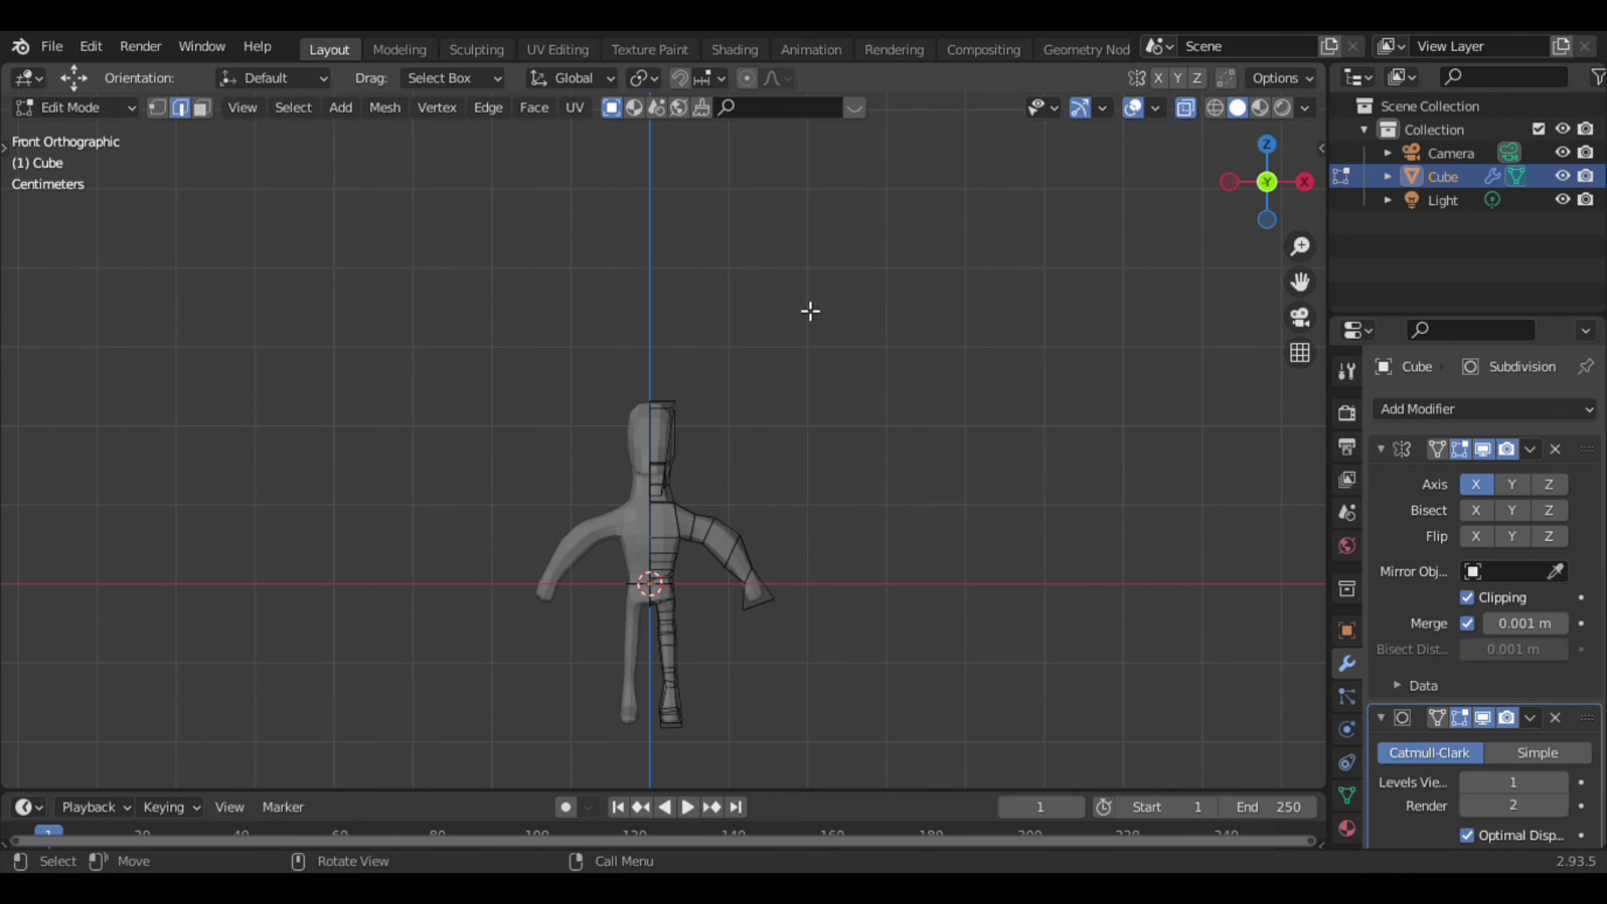
Turn X-ray off and reframe the whole figure, viewing it from the front and side.
left_click(95, 100)
key("alt+z")
scroll(1119, 269, "up", 3)
mouse_move(1267, 182)
left_mouse_down()
mouse_move(1239, 218)
mouse_move(1239, 203)
left_mouse_up()
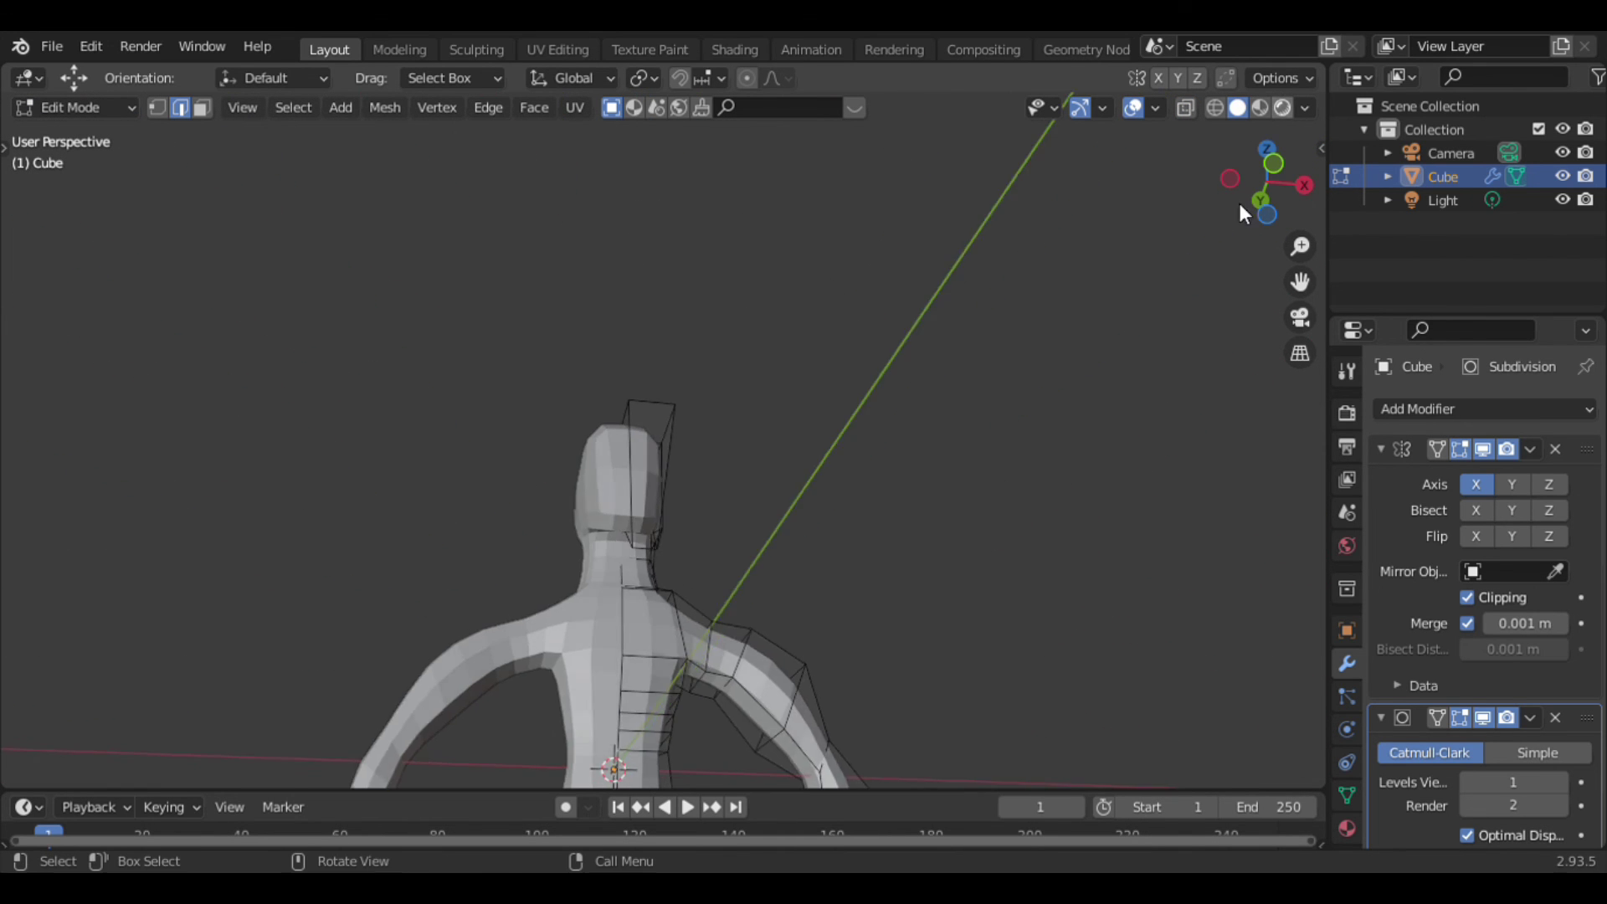
scroll(1232, 214, "down", 3)
key("KP_1")
scroll(1169, 197, "up", 5)
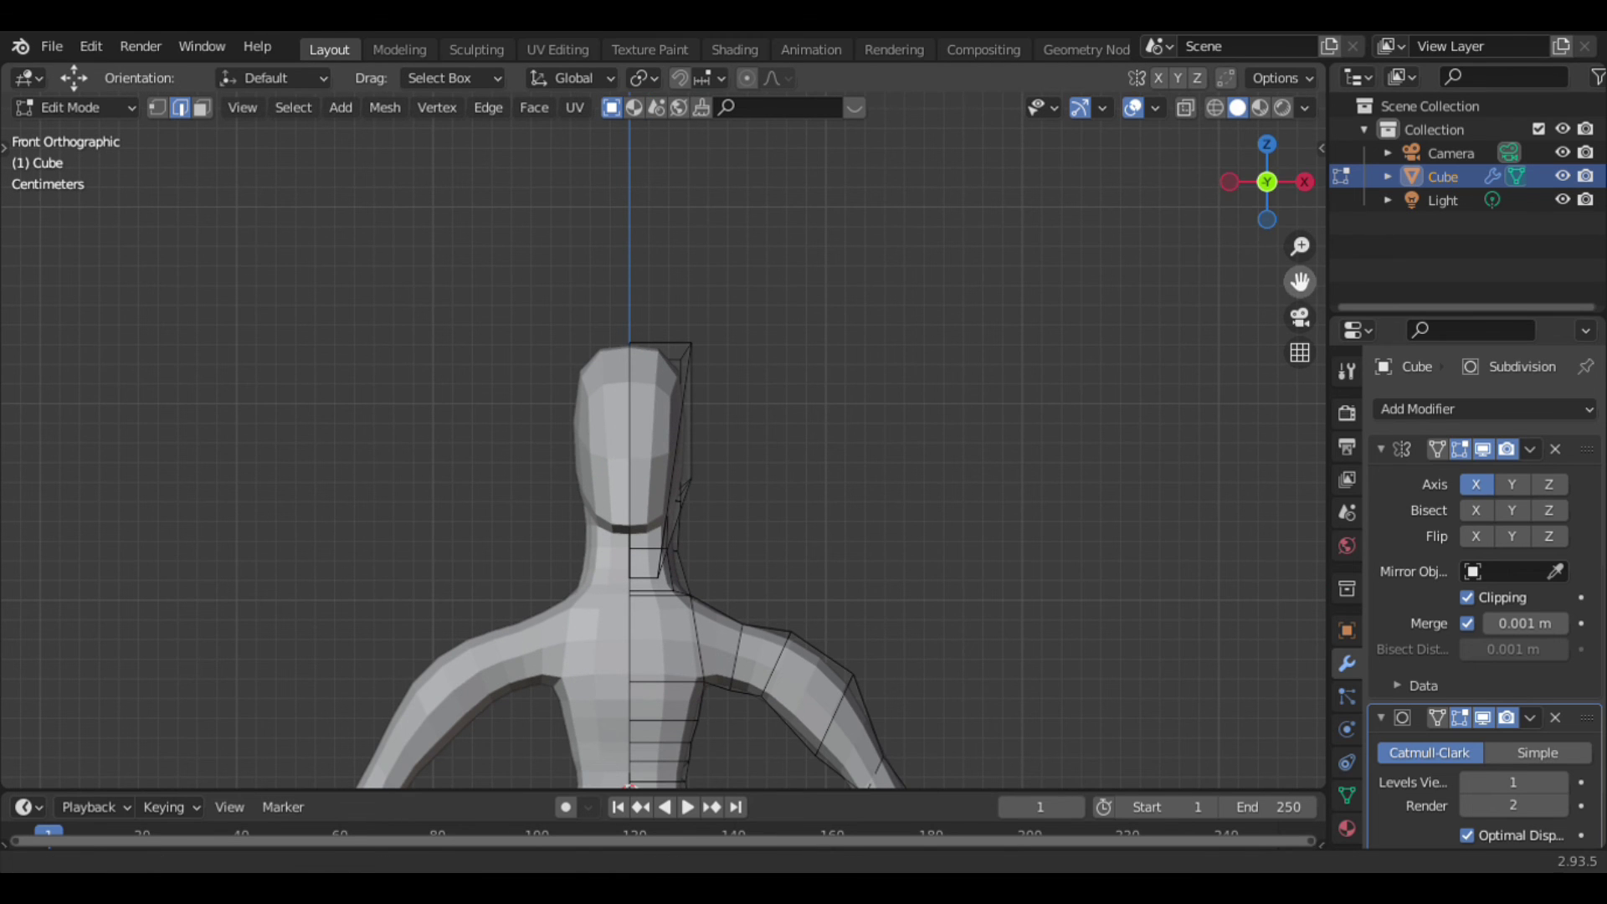
left_click_drag(1300, 282, 1290, 39)
left_click_drag(1288, 179, 736, 469)
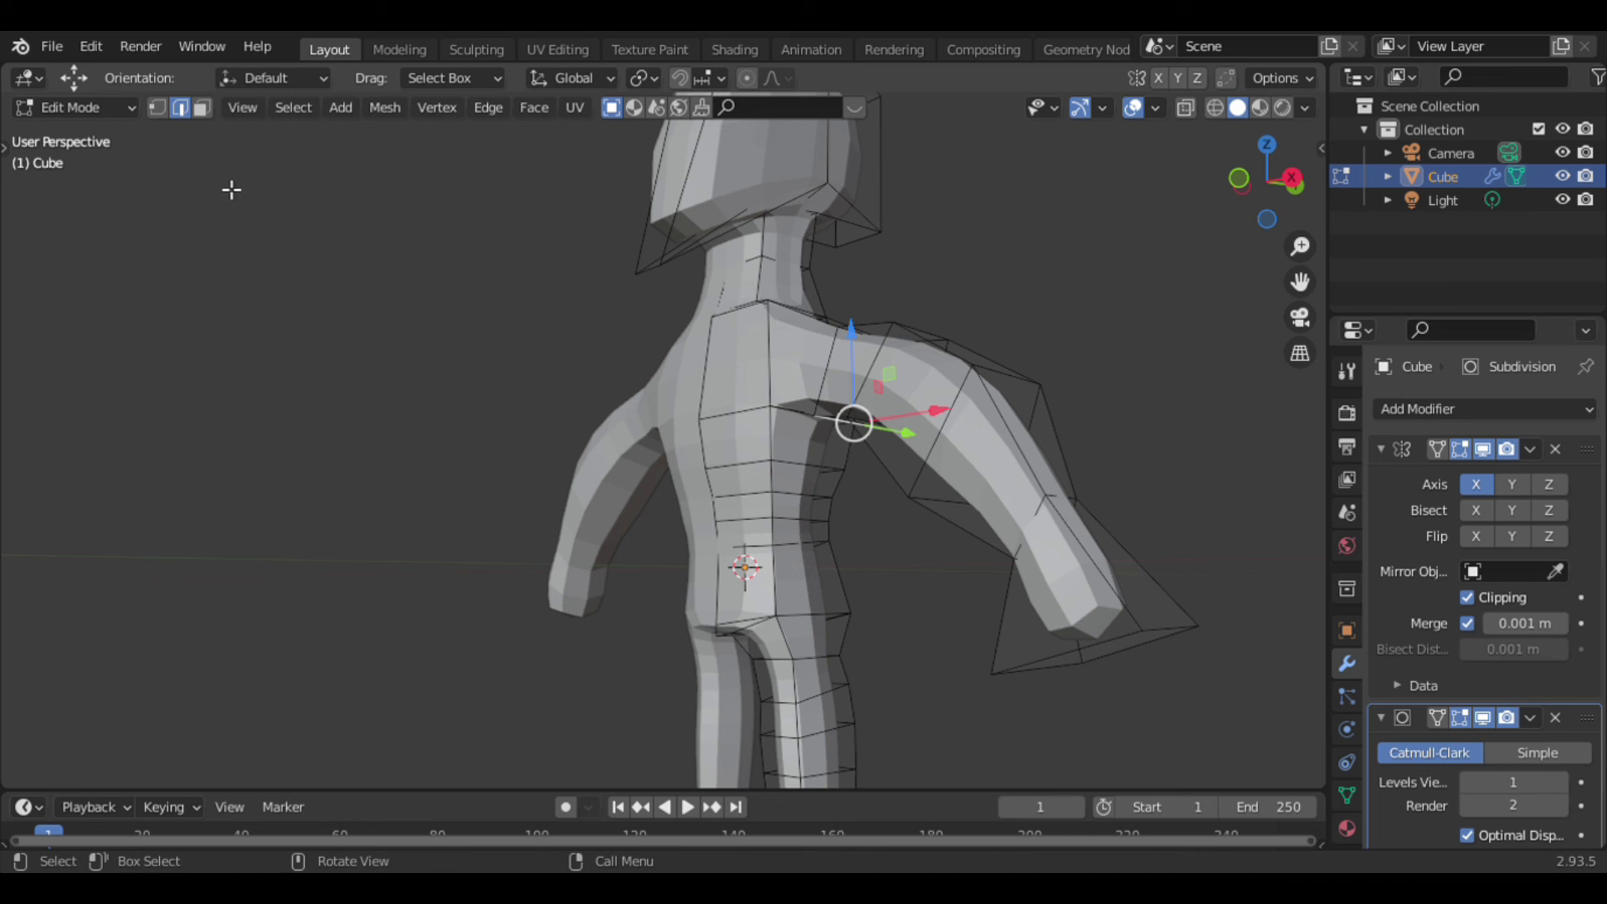
In Face select, nudge a chest face near the armpit slightly.
left_click(202, 107)
left_click(806, 468)
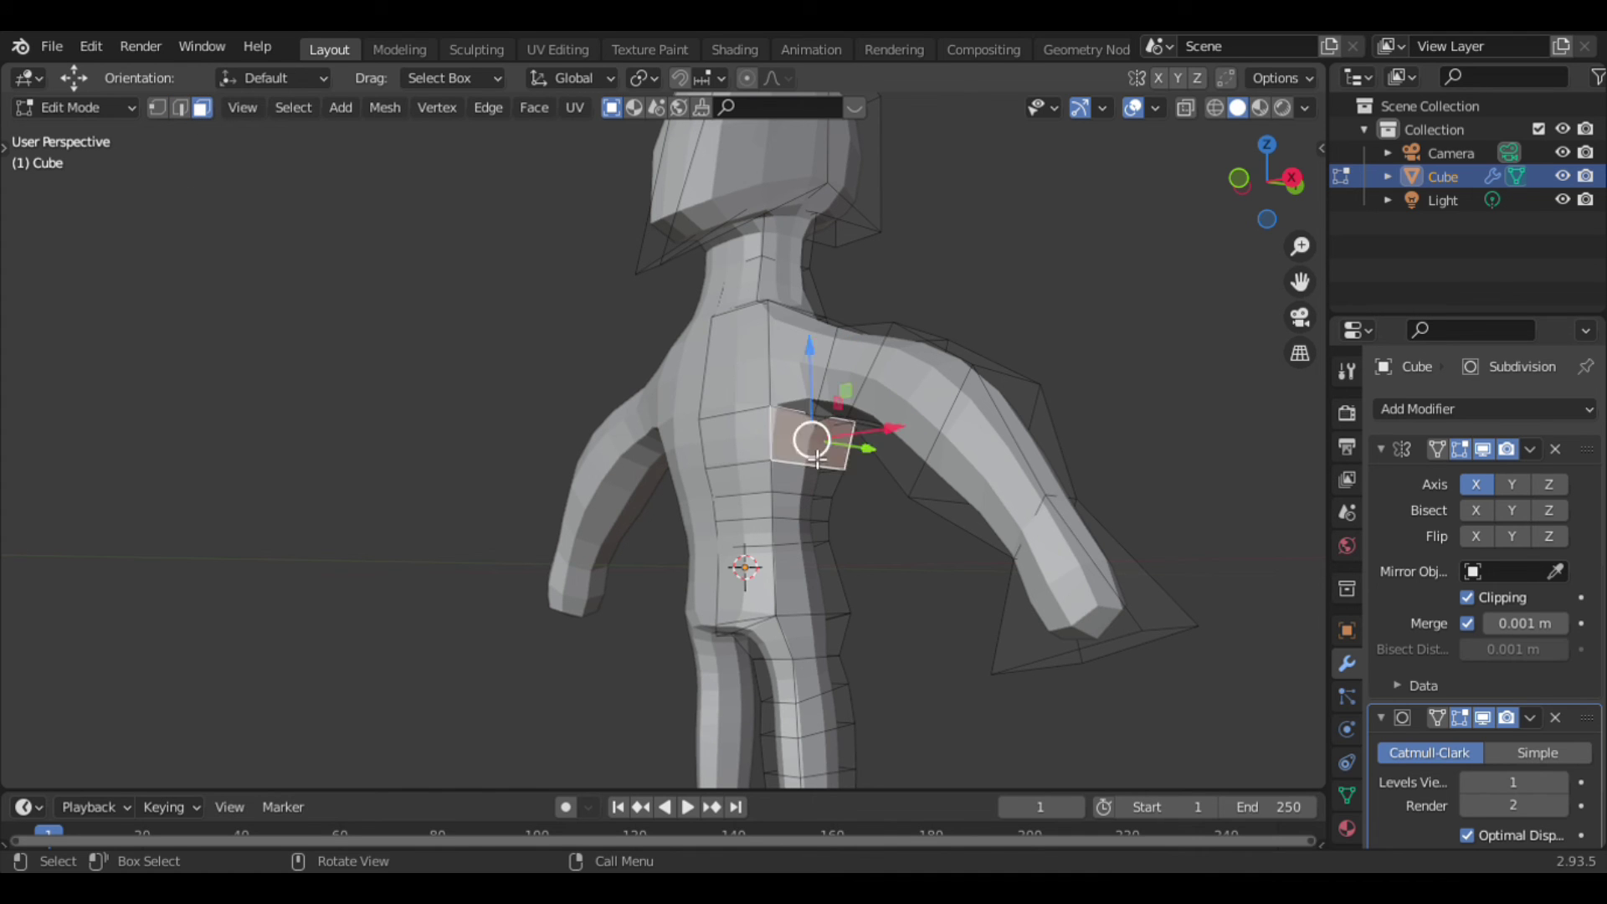
left_click_drag(810, 435, 852, 475)
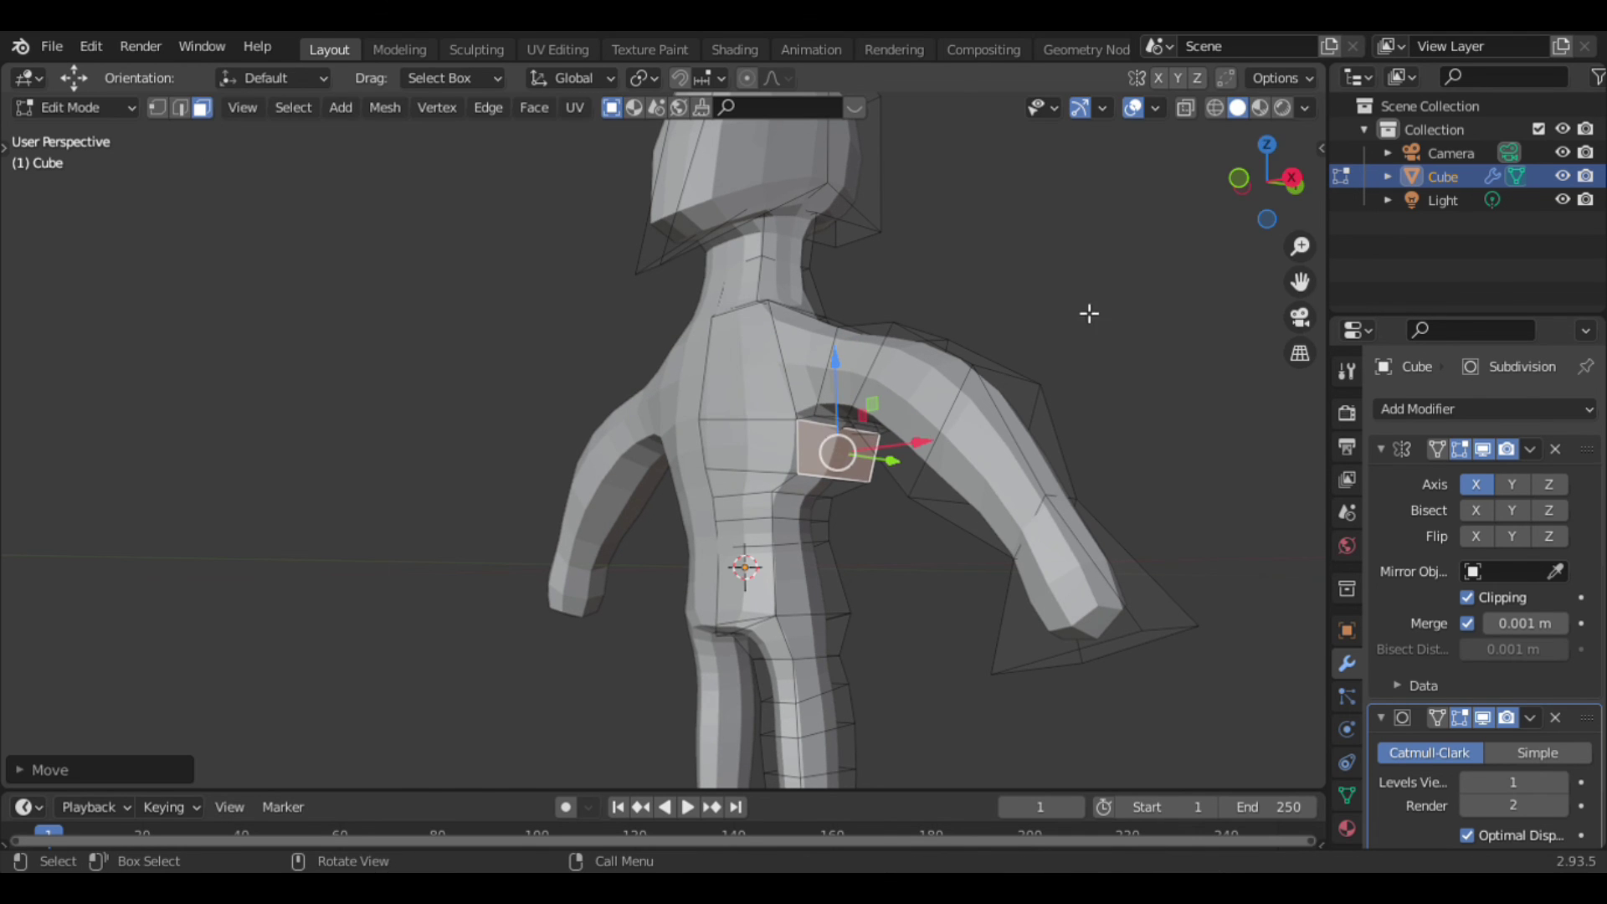
left_click_drag(1279, 189, 884, 359)
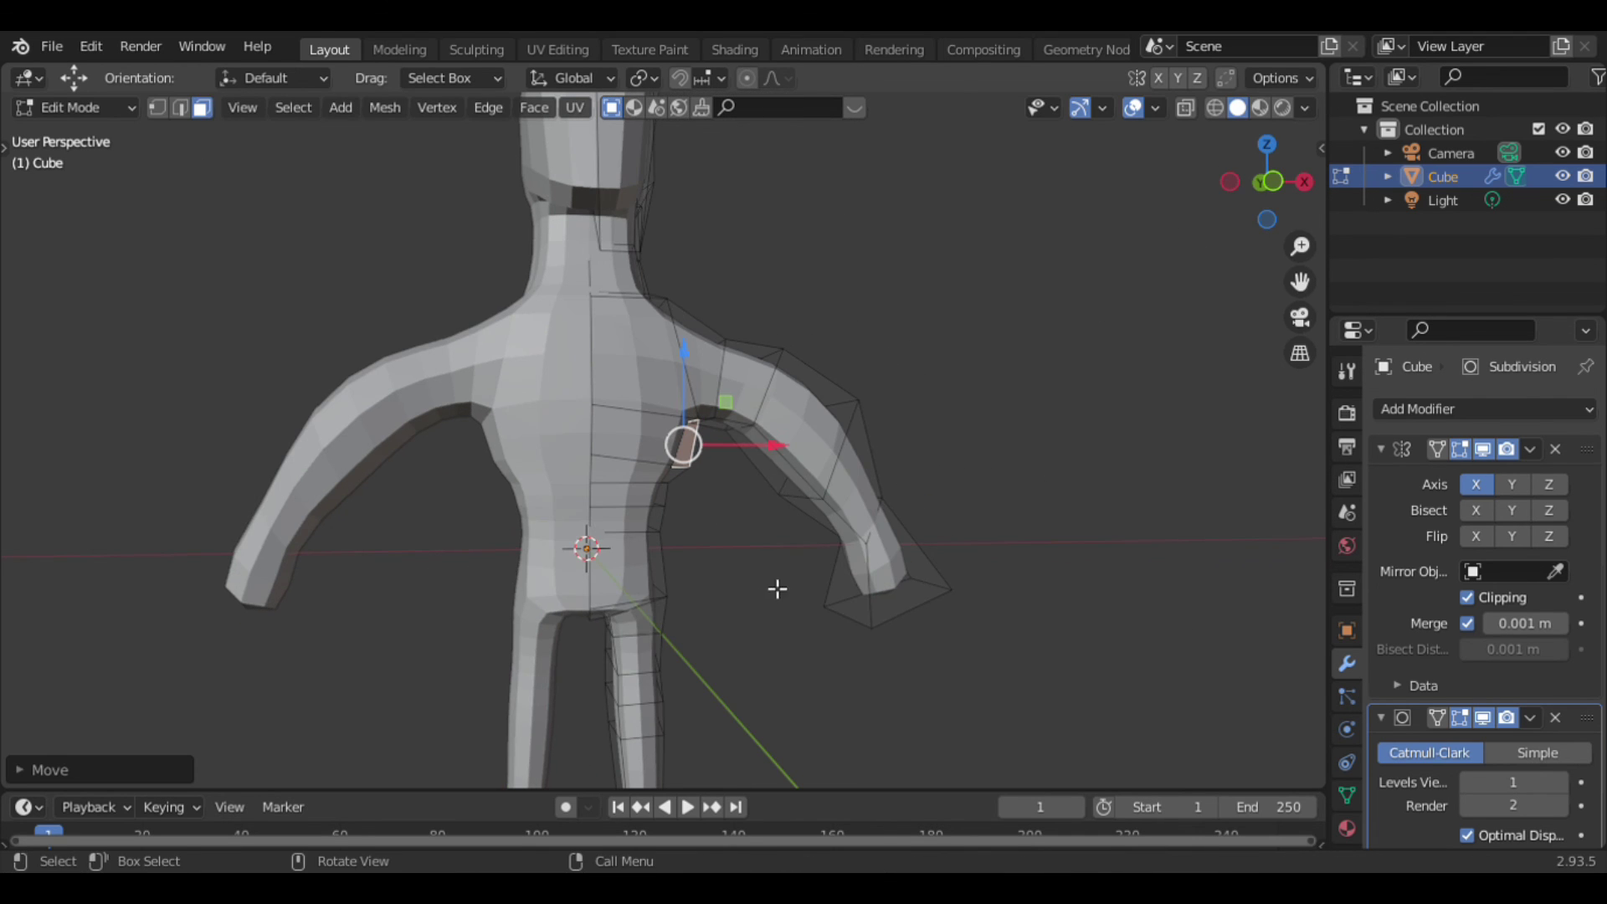
left_click_drag(1265, 181, 1076, 642)
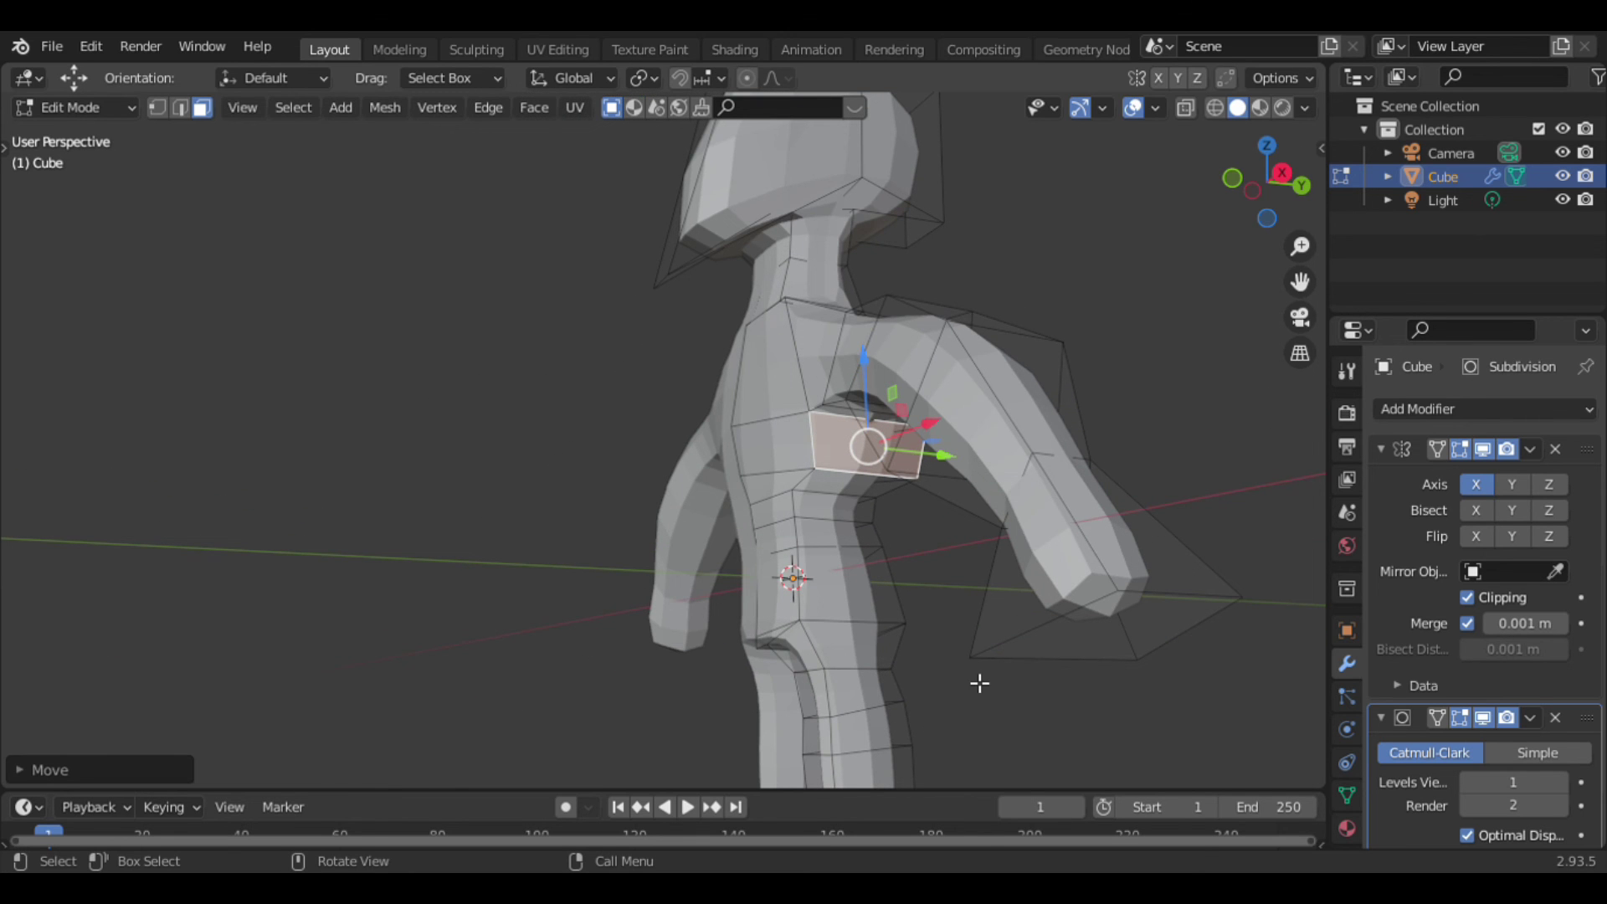
Move the chest face again, then undo that second move.
key("g")
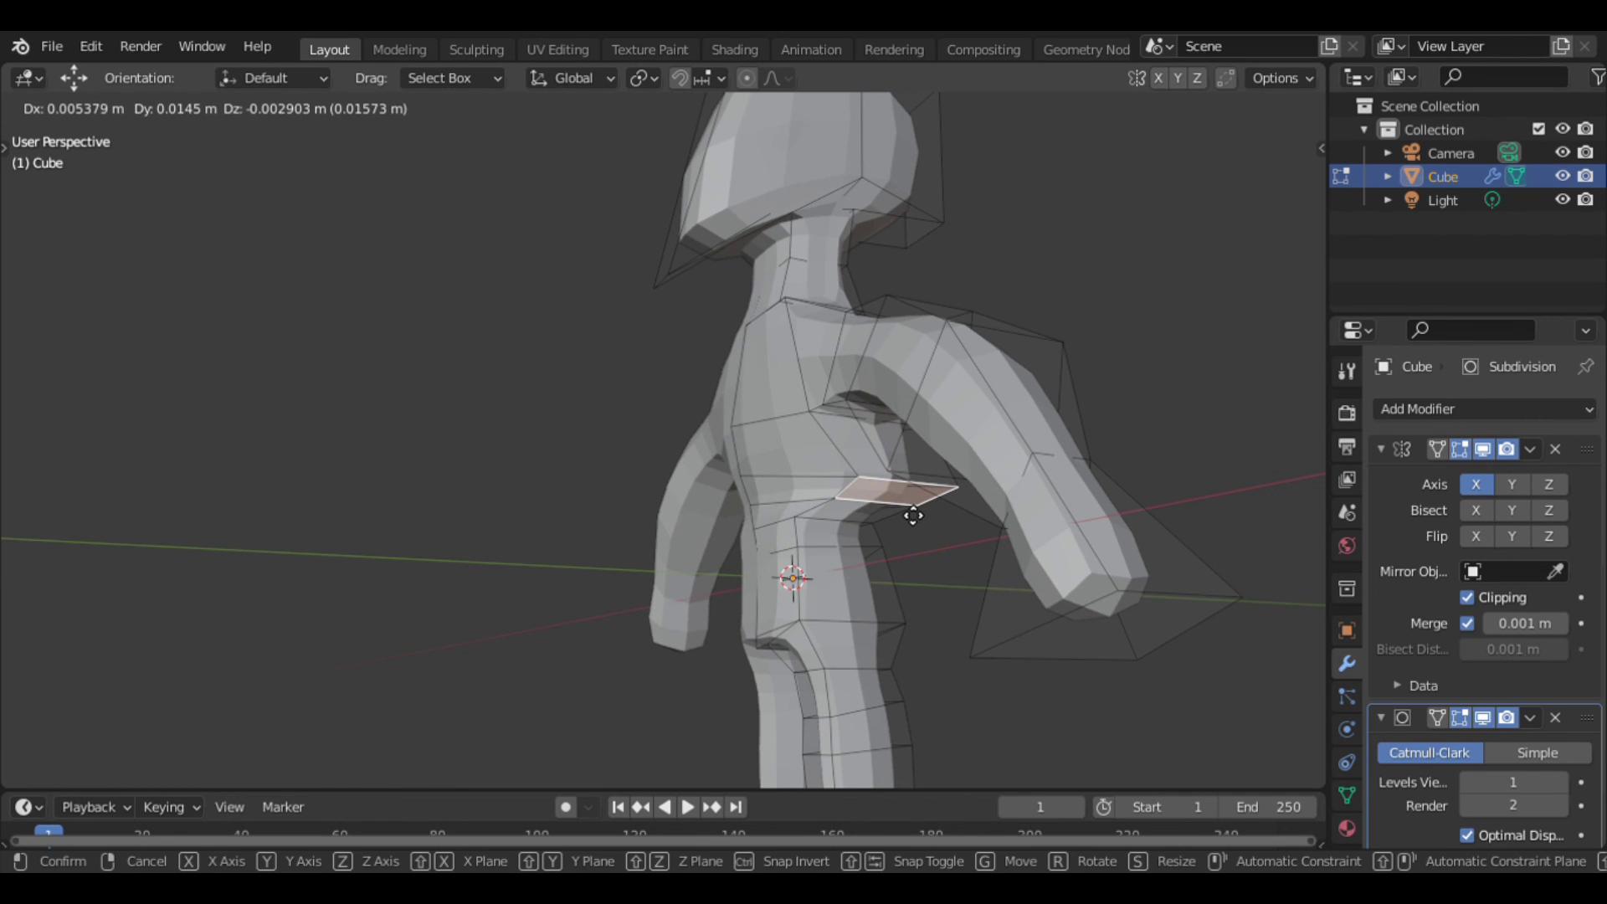
left_click(905, 510)
left_click_drag(1247, 178, 1018, 566)
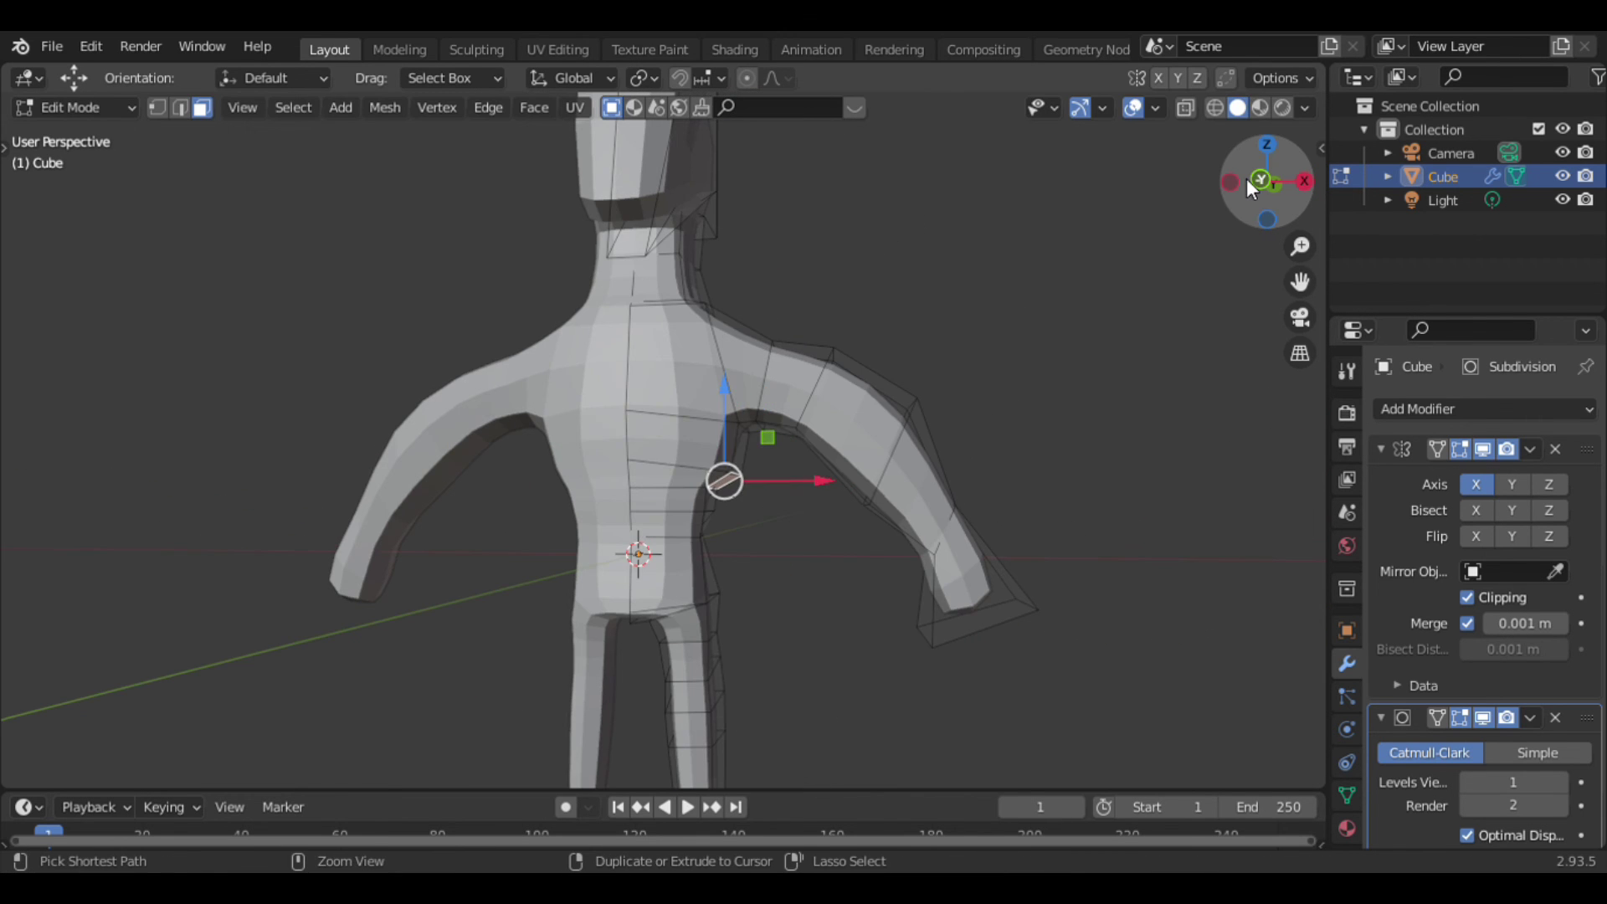
key("ctrl+z")
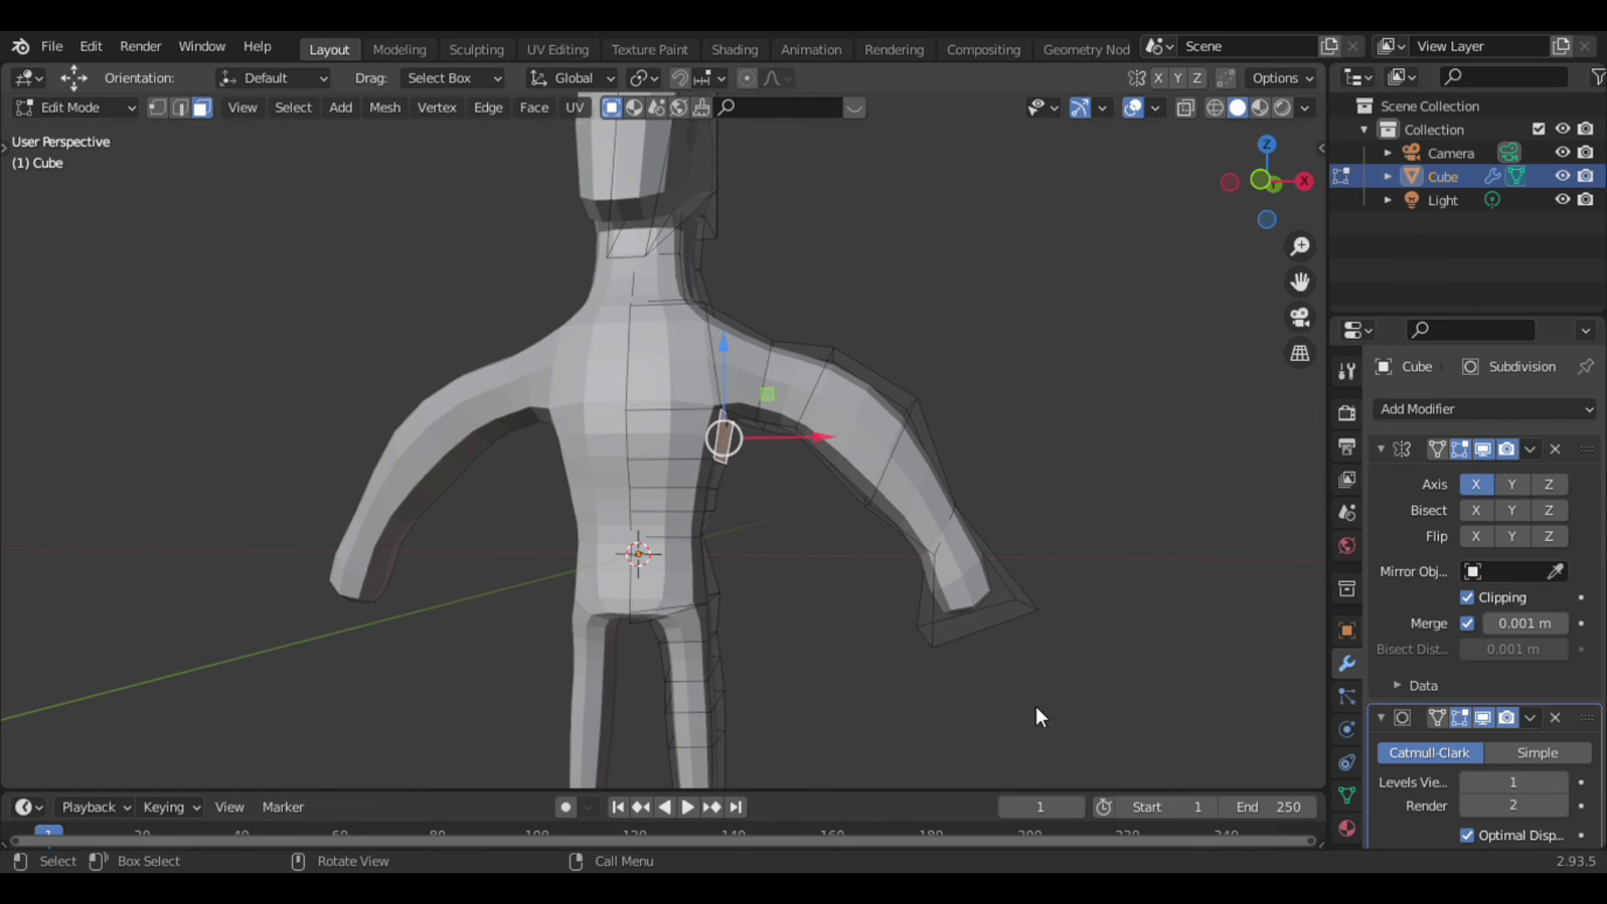
scroll(638, 485, "up", 3)
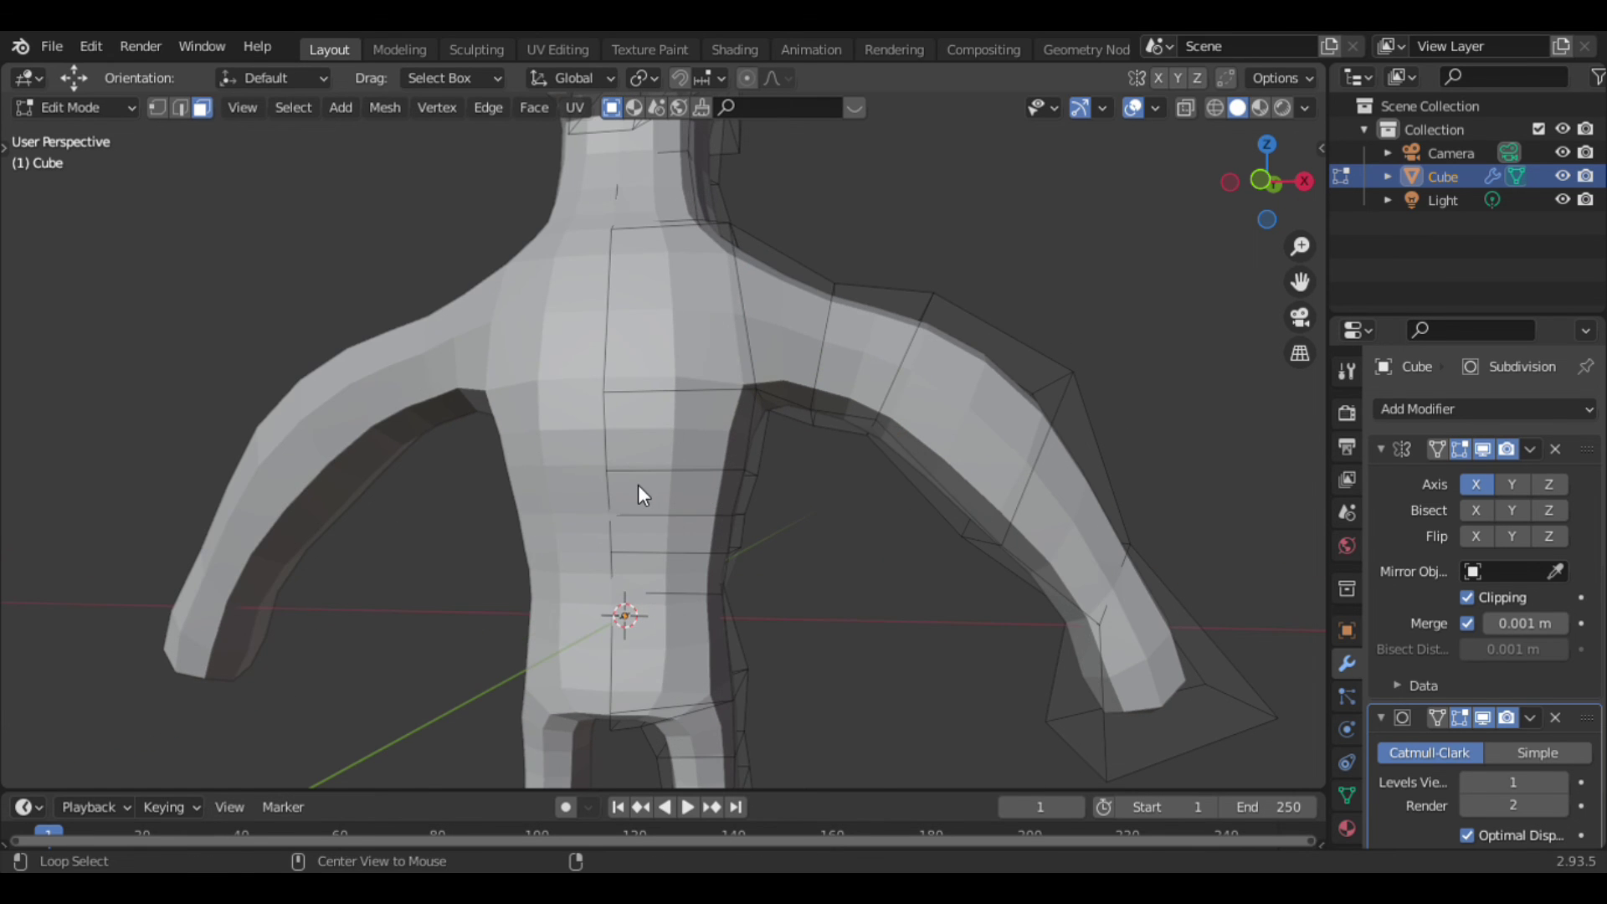
In X-ray, box-select the chest faces beside the centre line, scale them about 1.2, then deselect.
key("alt+z")
left_click_drag(460, 401, 712, 572)
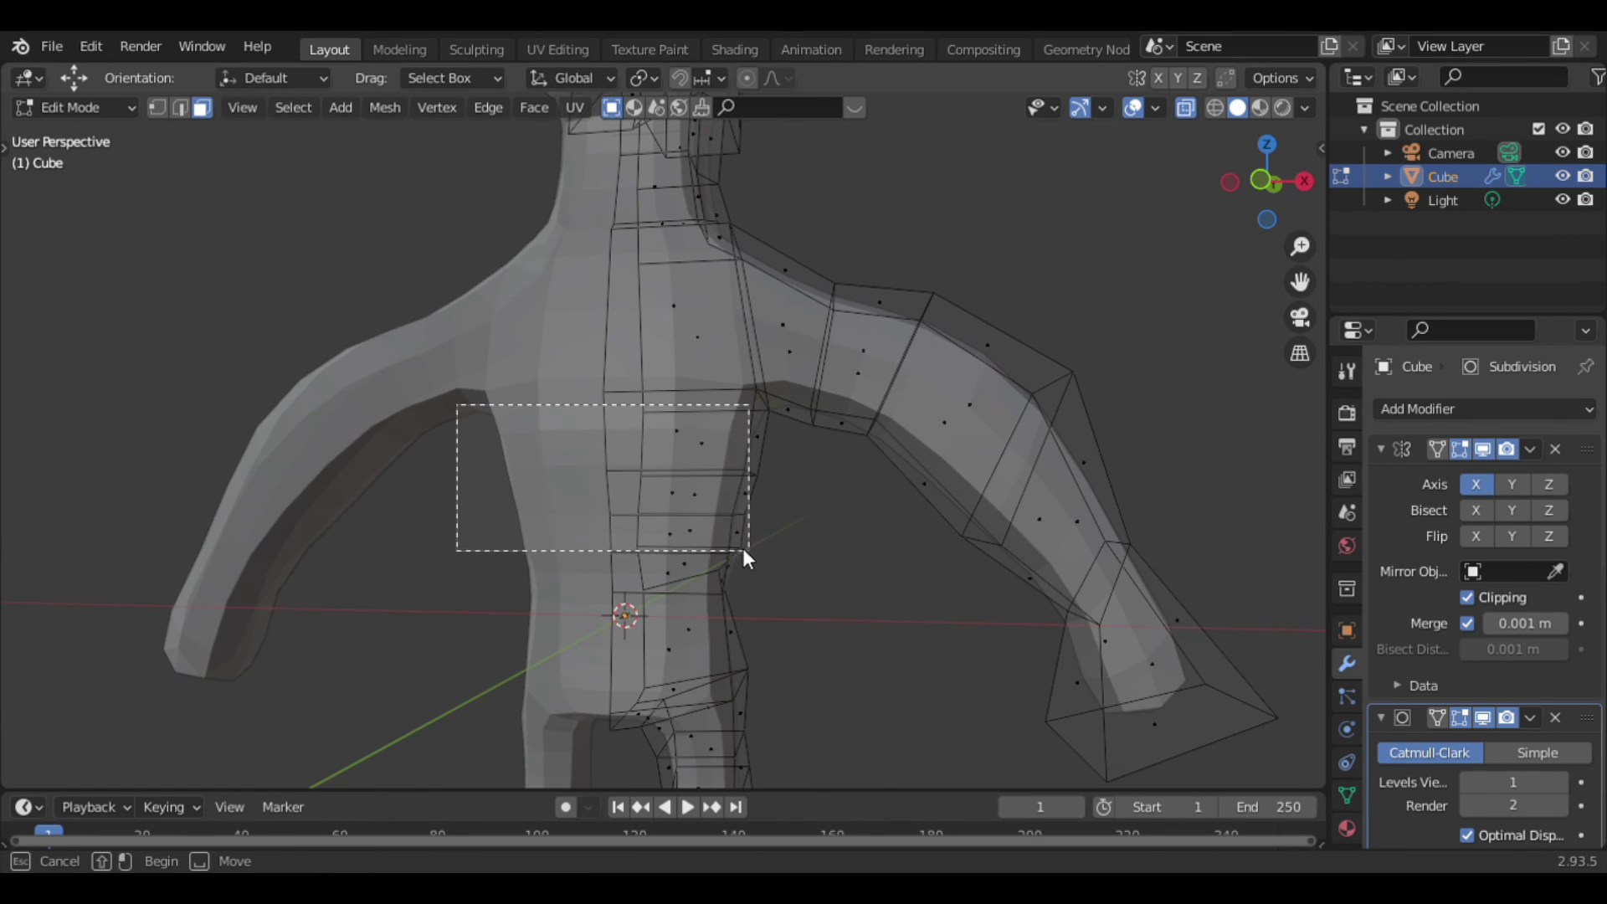
key("s")
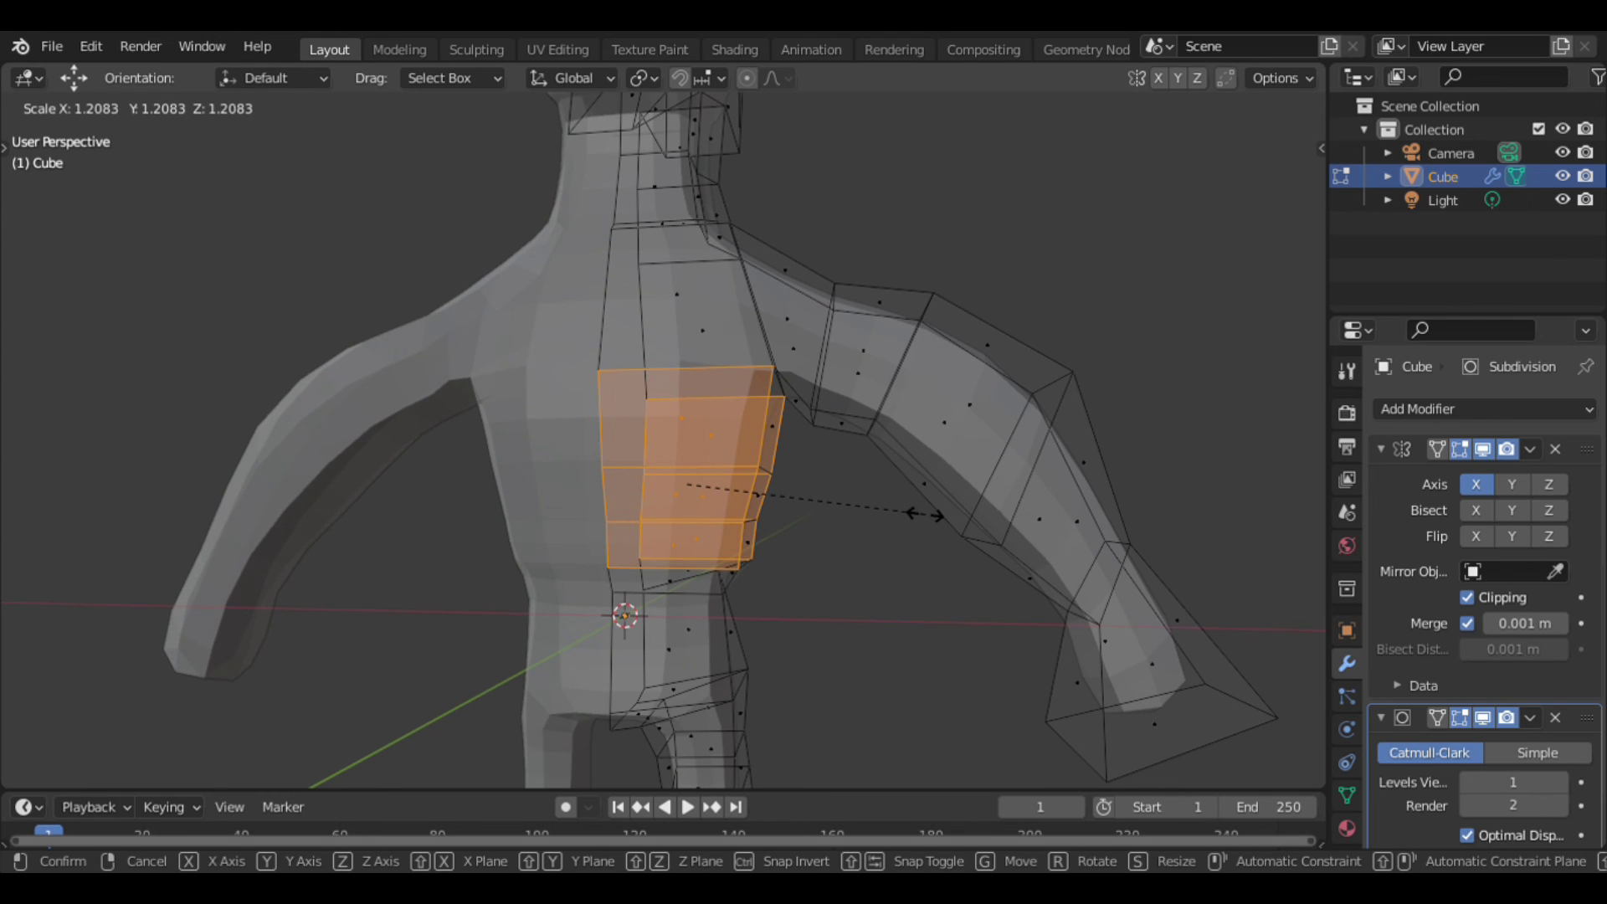
left_click(921, 514)
left_click(102, 109)
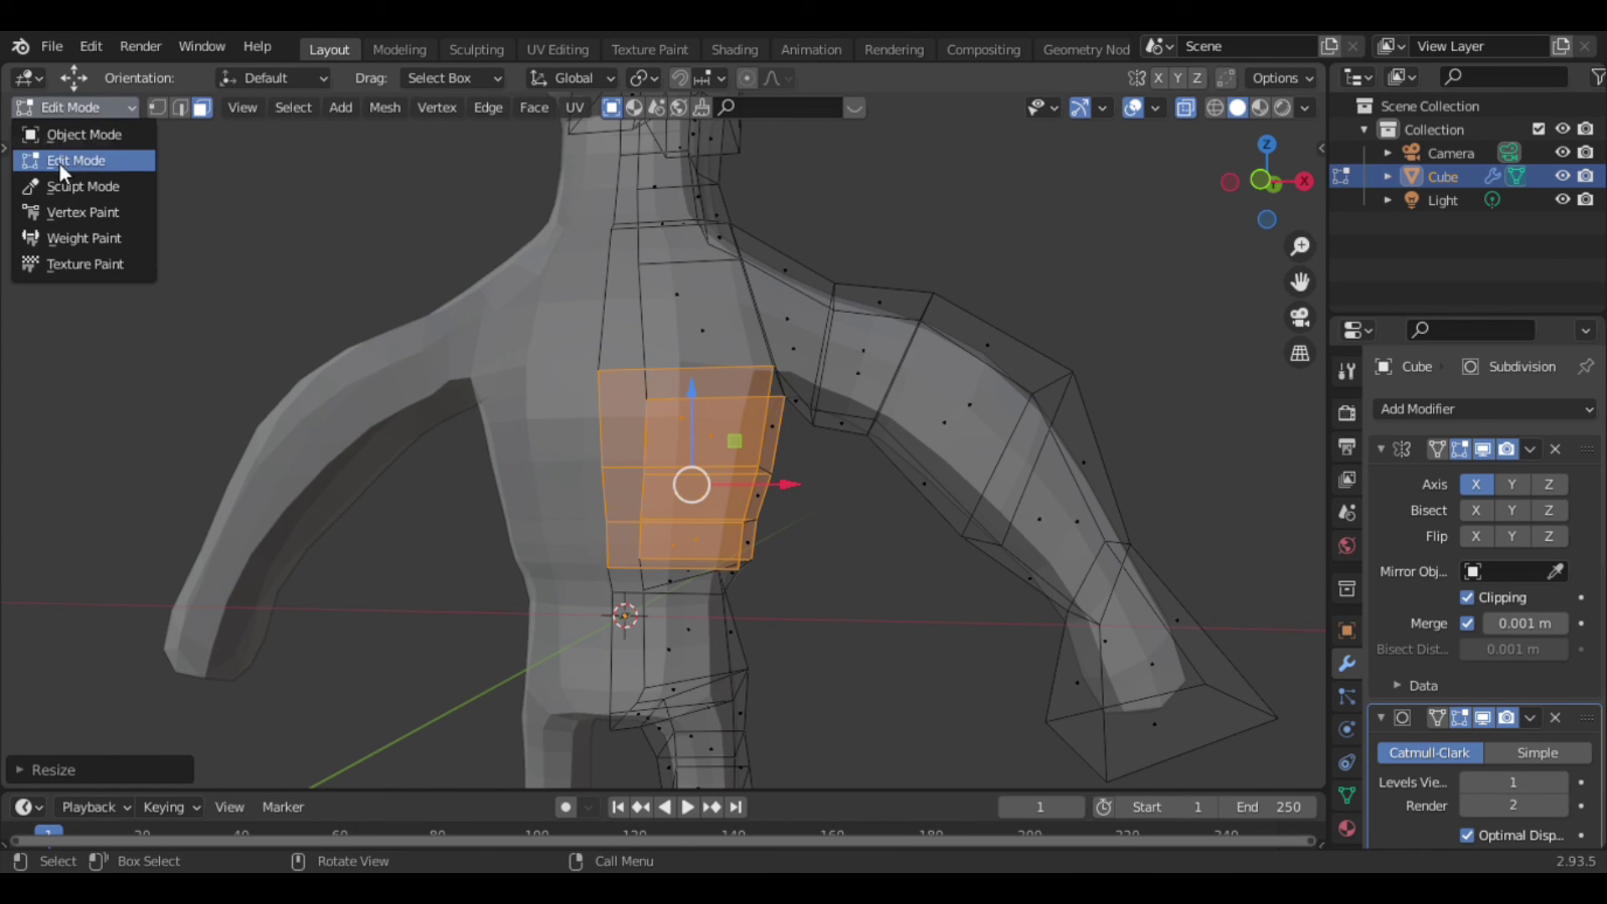
key("alt+z")
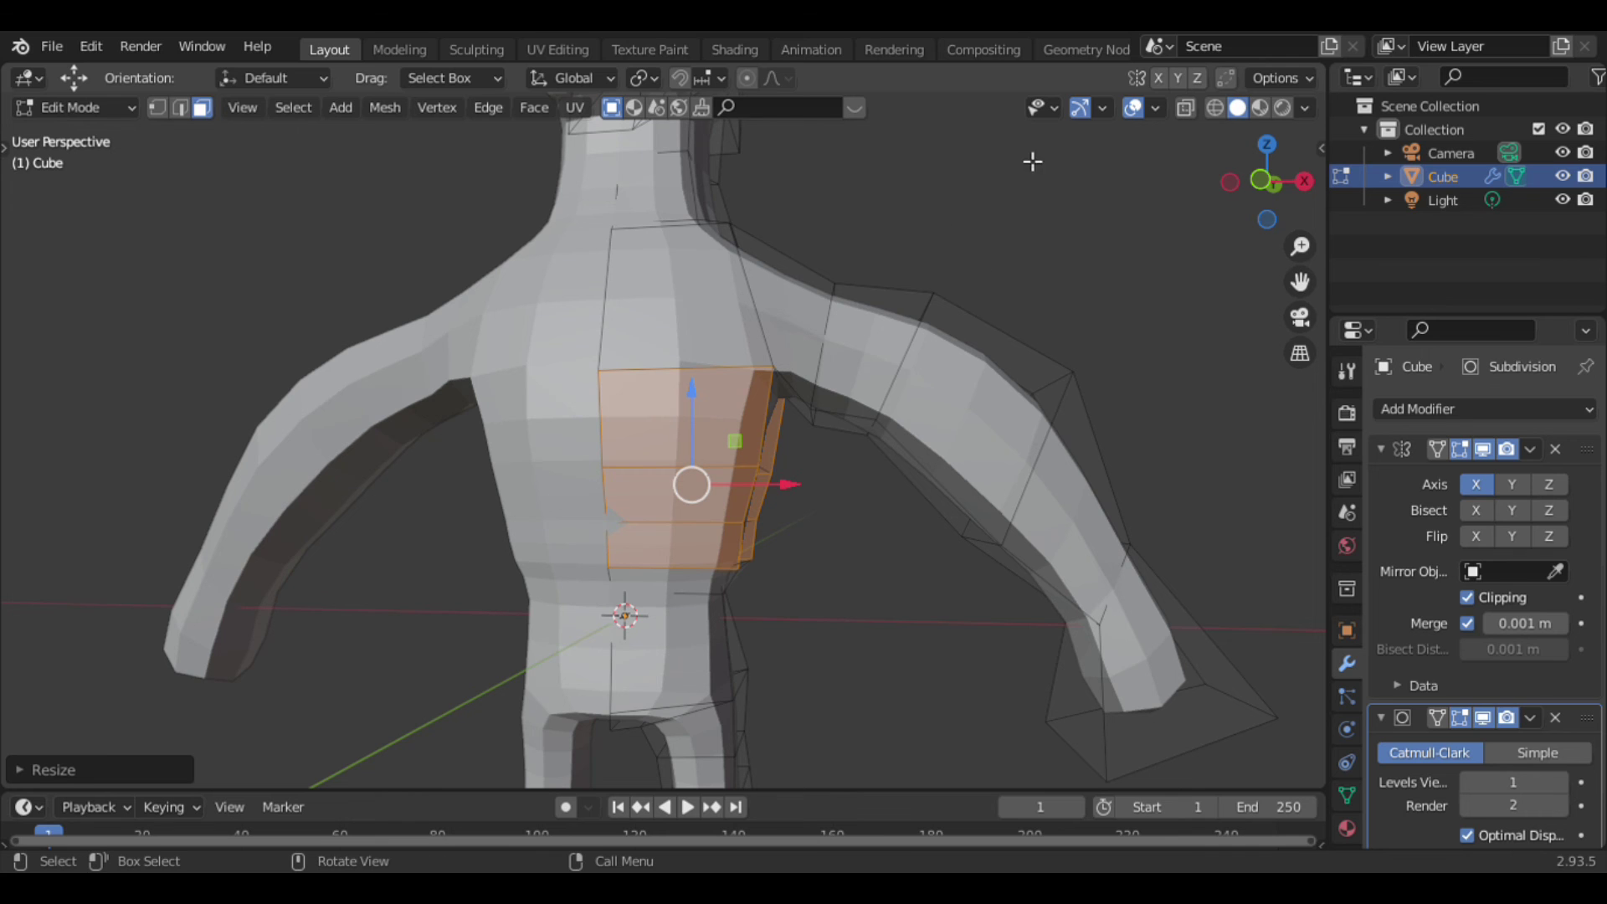
scroll(1155, 165, "down", 2)
key("alt+a")
mouse_move(1264, 180)
left_mouse_down()
mouse_move(1239, 197)
mouse_move(1294, 169)
mouse_move(1263, 191)
left_mouse_up()
Snap to Front Orthographic and pan up to the head, glancing at it from the side.
left_click(1254, 182)
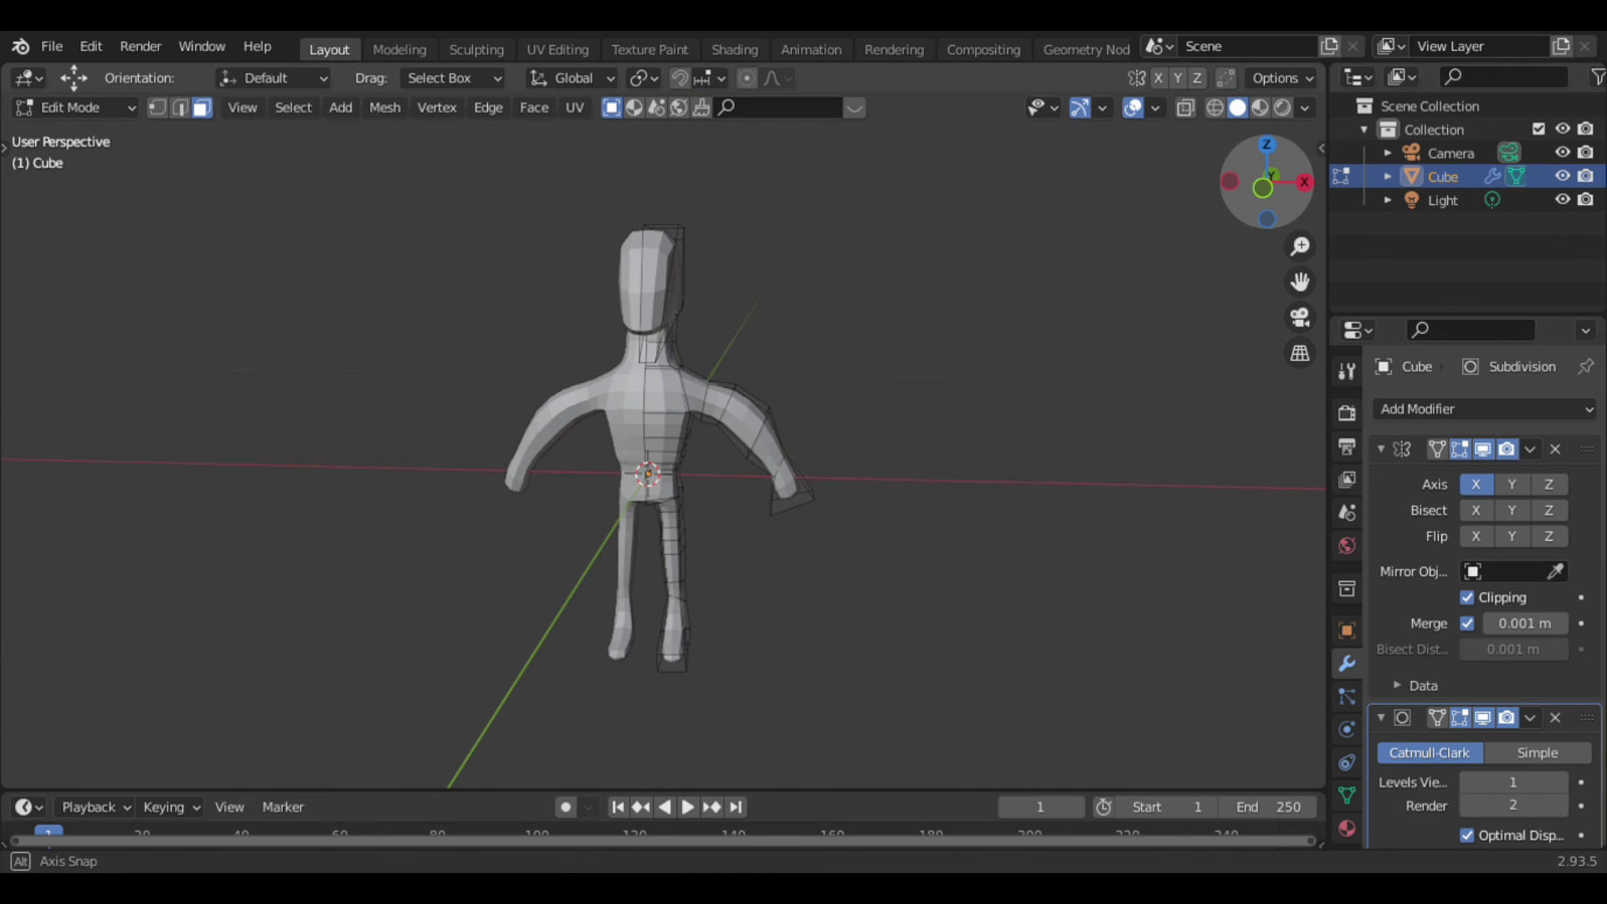
left_click(1258, 184)
scroll(1066, 329, "up", 5)
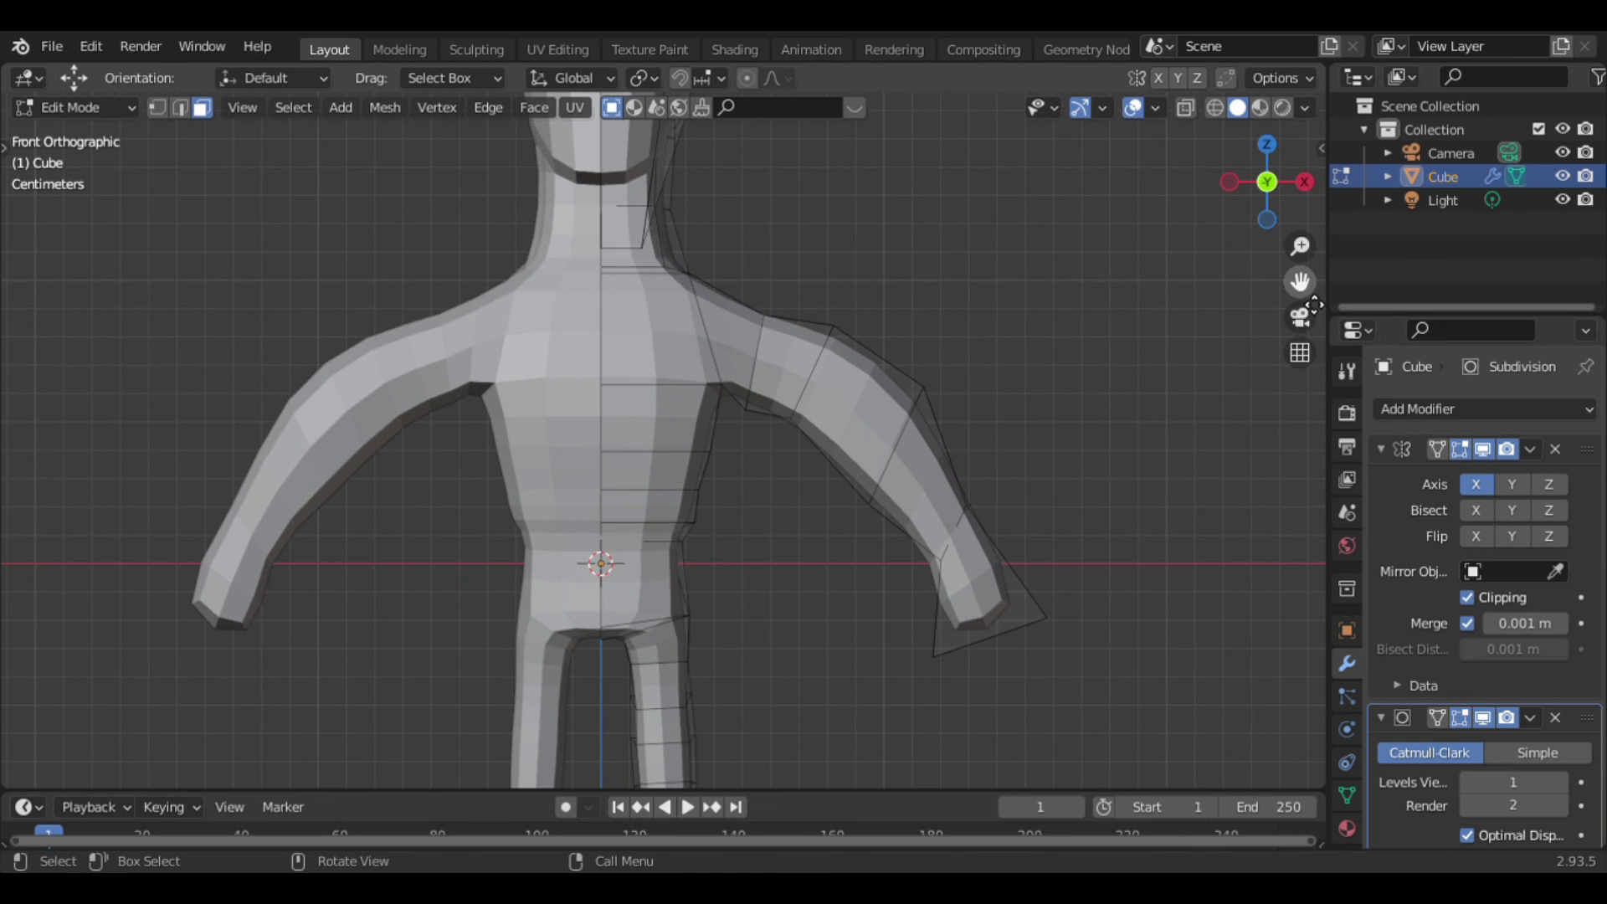
left_click_drag(1300, 282, 1300, 586)
scroll(1281, 251, "down", 2)
mouse_move(1268, 181)
left_mouse_down()
mouse_move(1251, 197)
mouse_move(1269, 184)
mouse_move(1172, 193)
mouse_move(1269, 184)
left_mouse_up()
scroll(1269, 184, "up", 2)
scroll(1269, 184, "up", 2)
Return to the straight front view and frame the head and neck close up.
left_click(1269, 184)
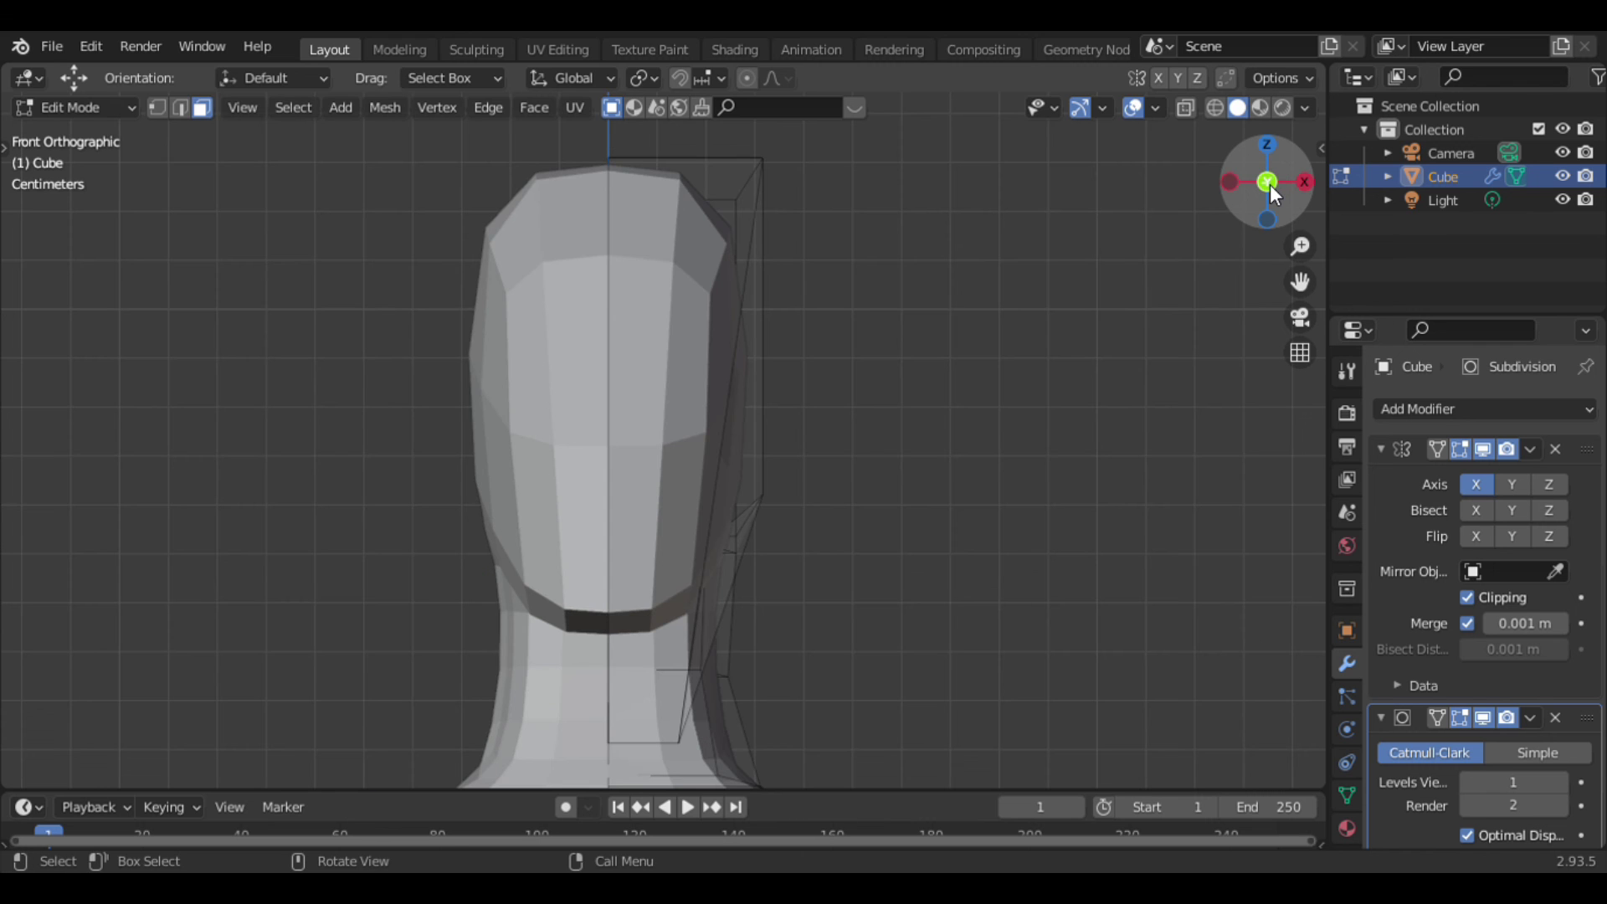
scroll(968, 293, "down", 5)
scroll(970, 278, "down", 1)
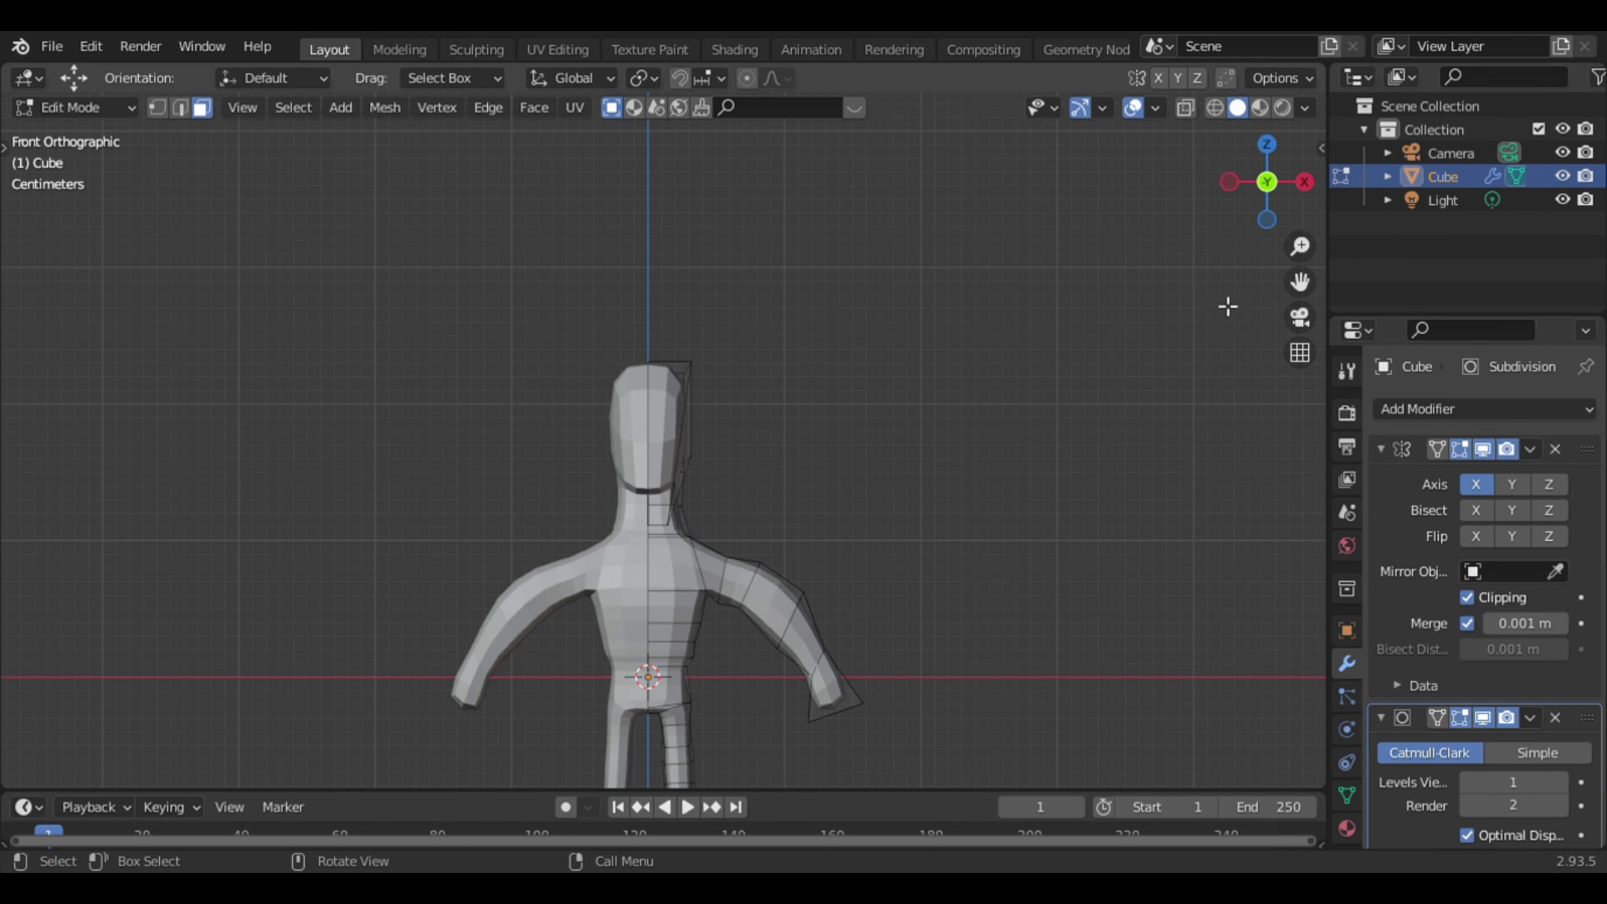
left_click_drag(1315, 301, 1311, 259)
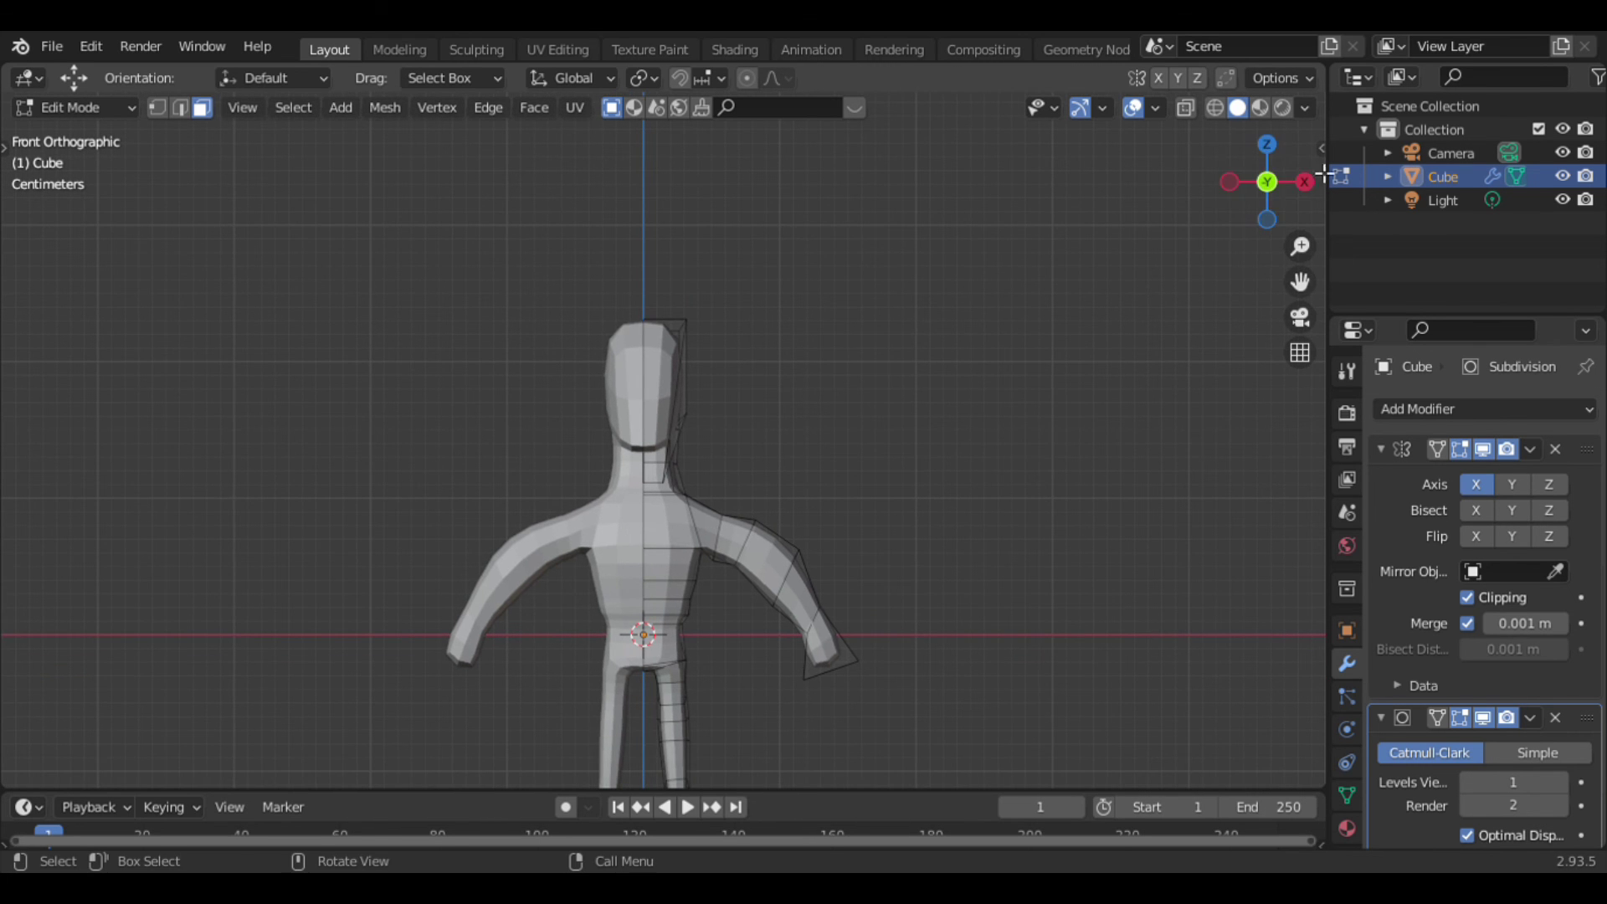
scroll(1237, 227, "up", 2)
scroll(1166, 249, "up", 3)
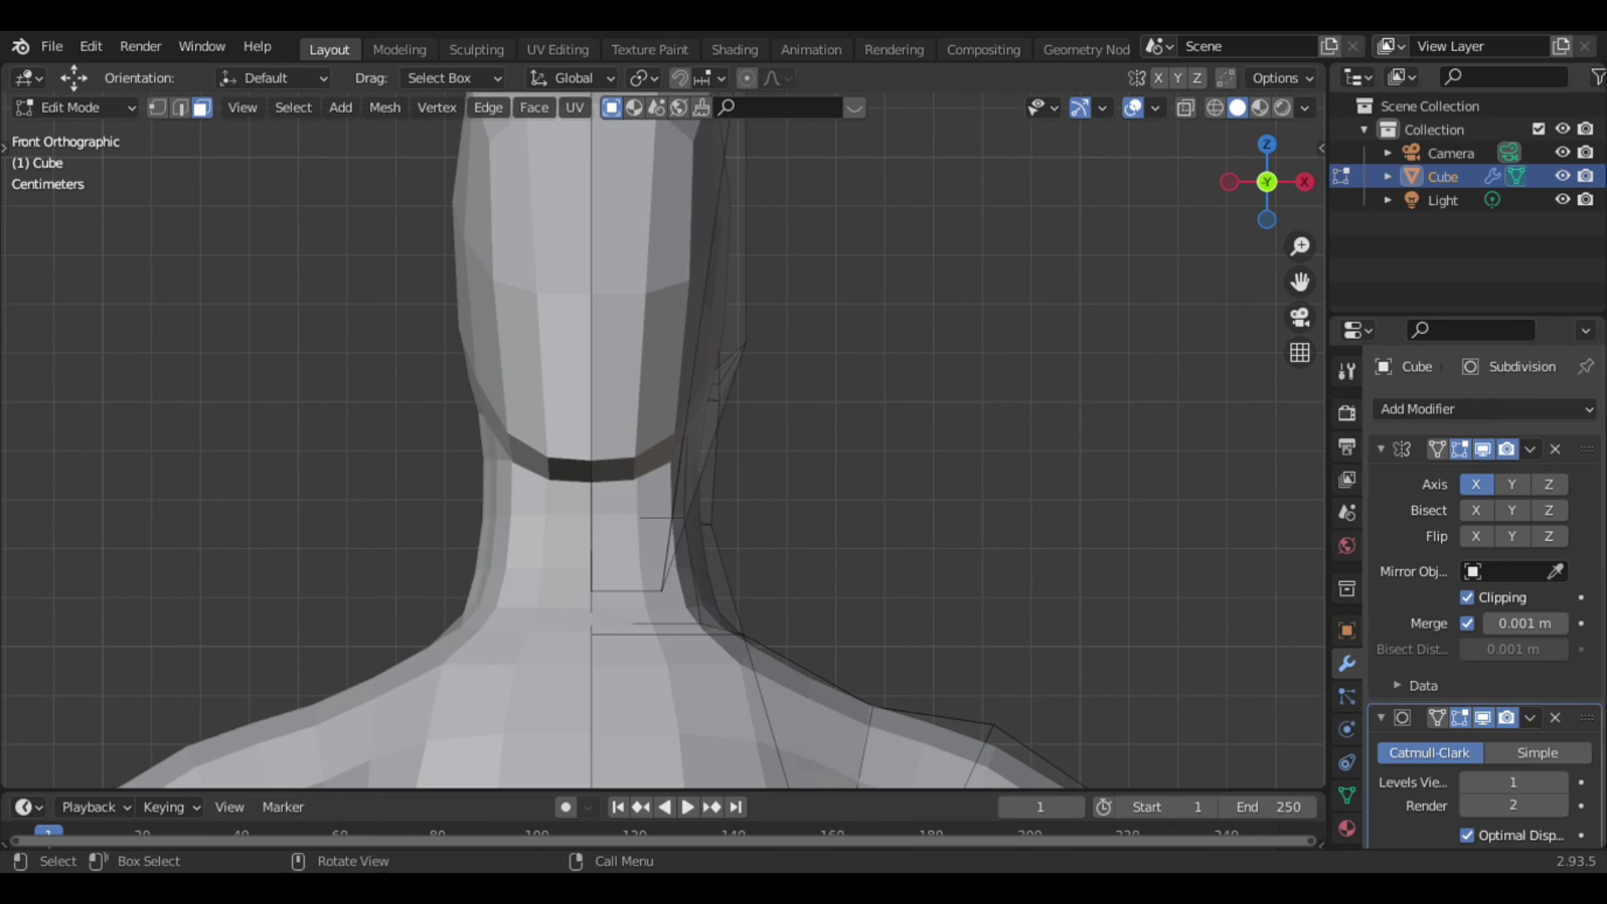